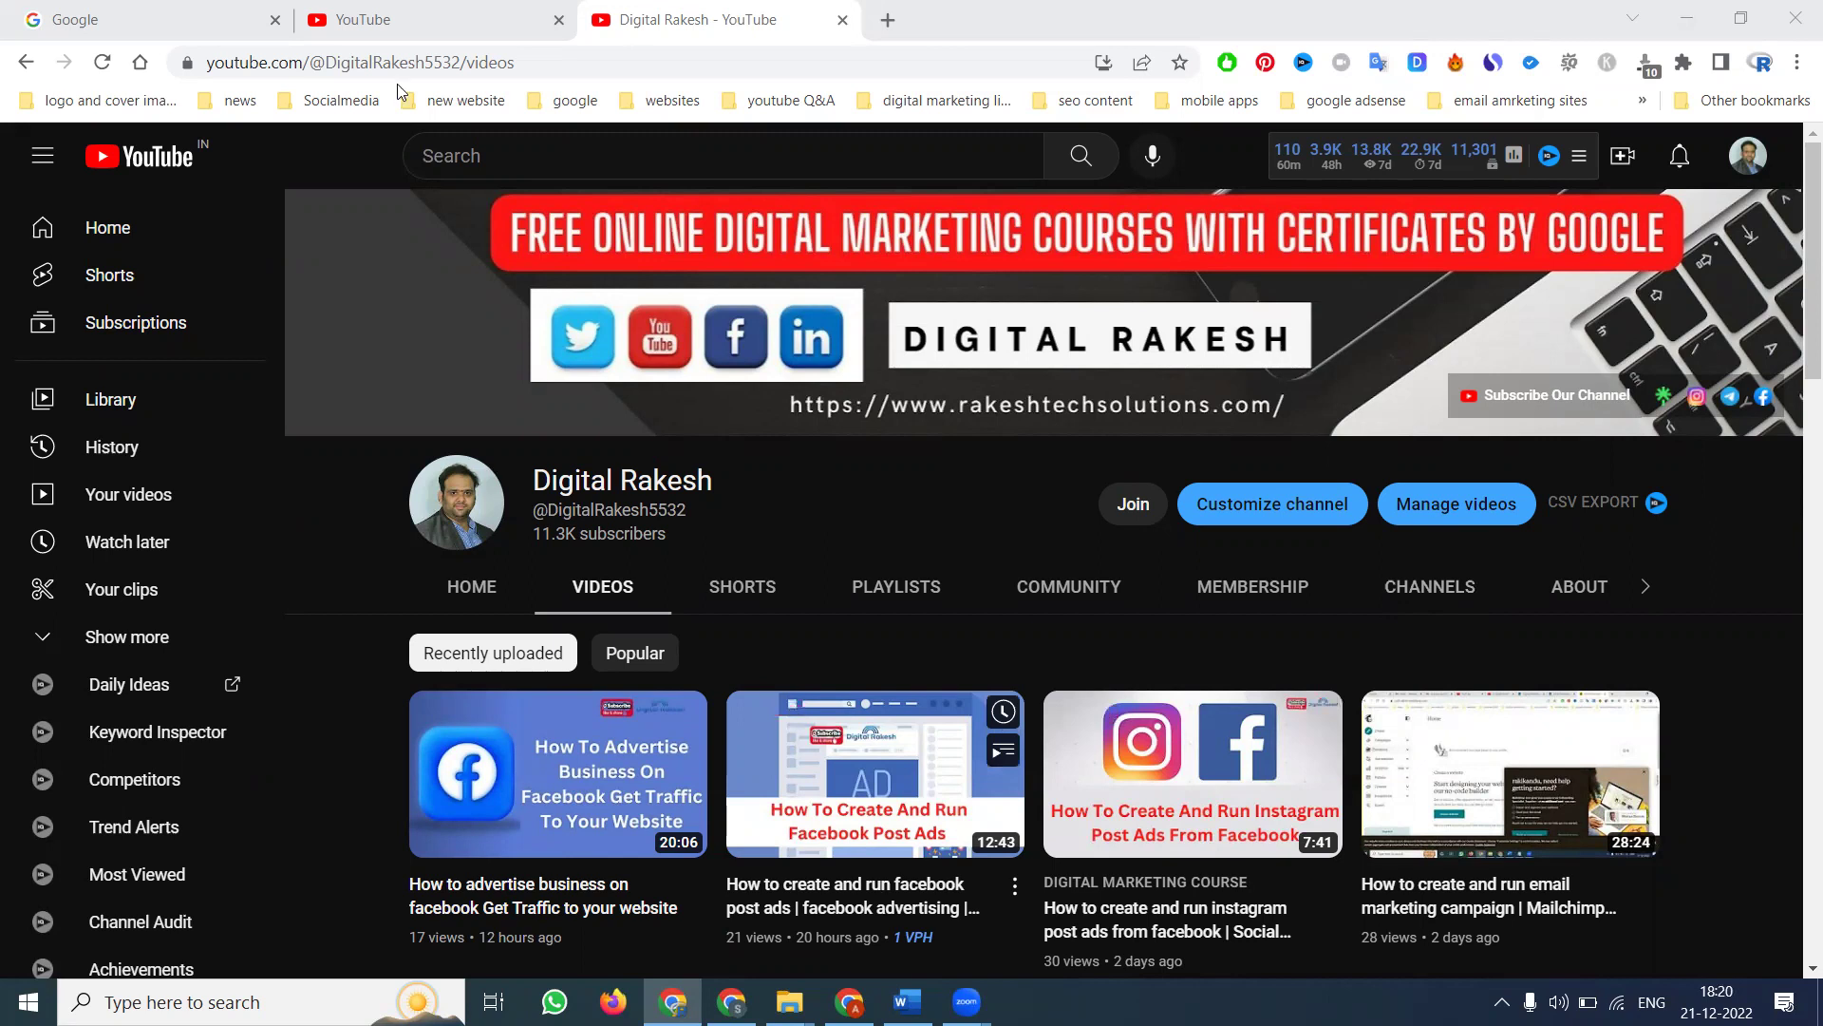
# - Switch to the browser window with the Arkaloans pages and bring up the Google Ads new campaign page
pyautogui.hotkey('alt', 'Tab')
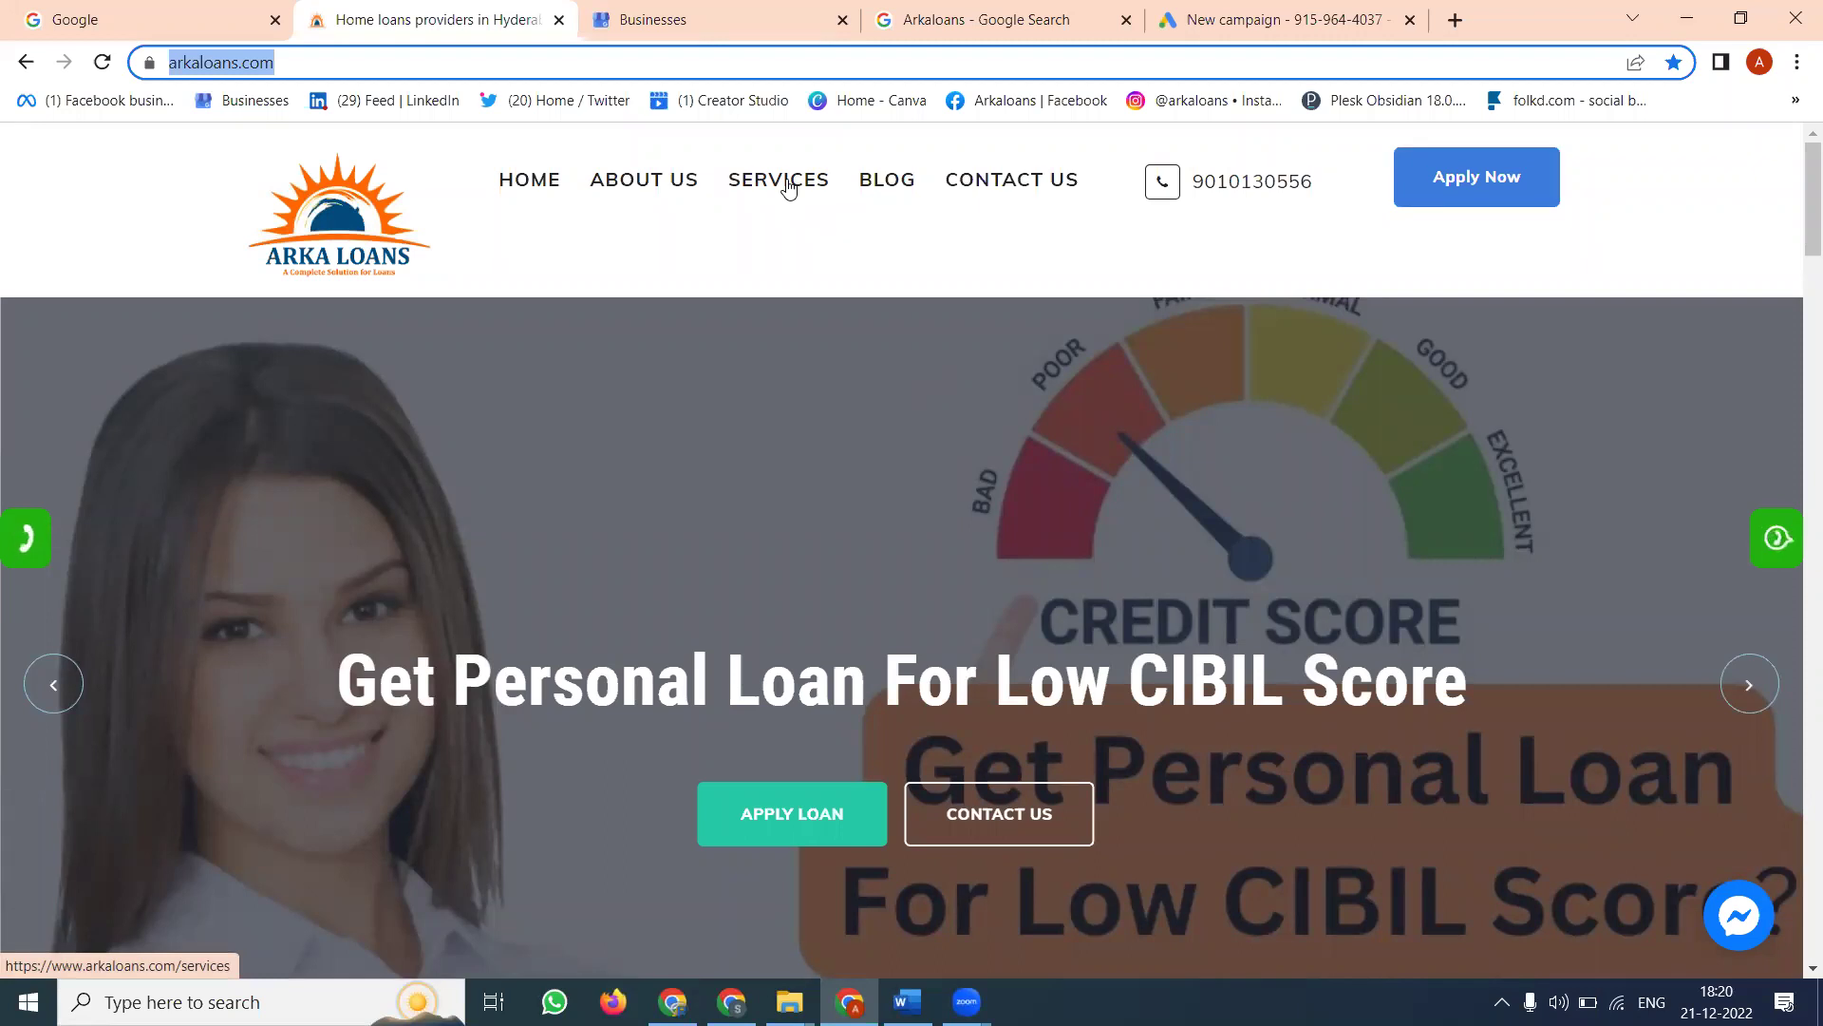
pyautogui.click(745, 25)
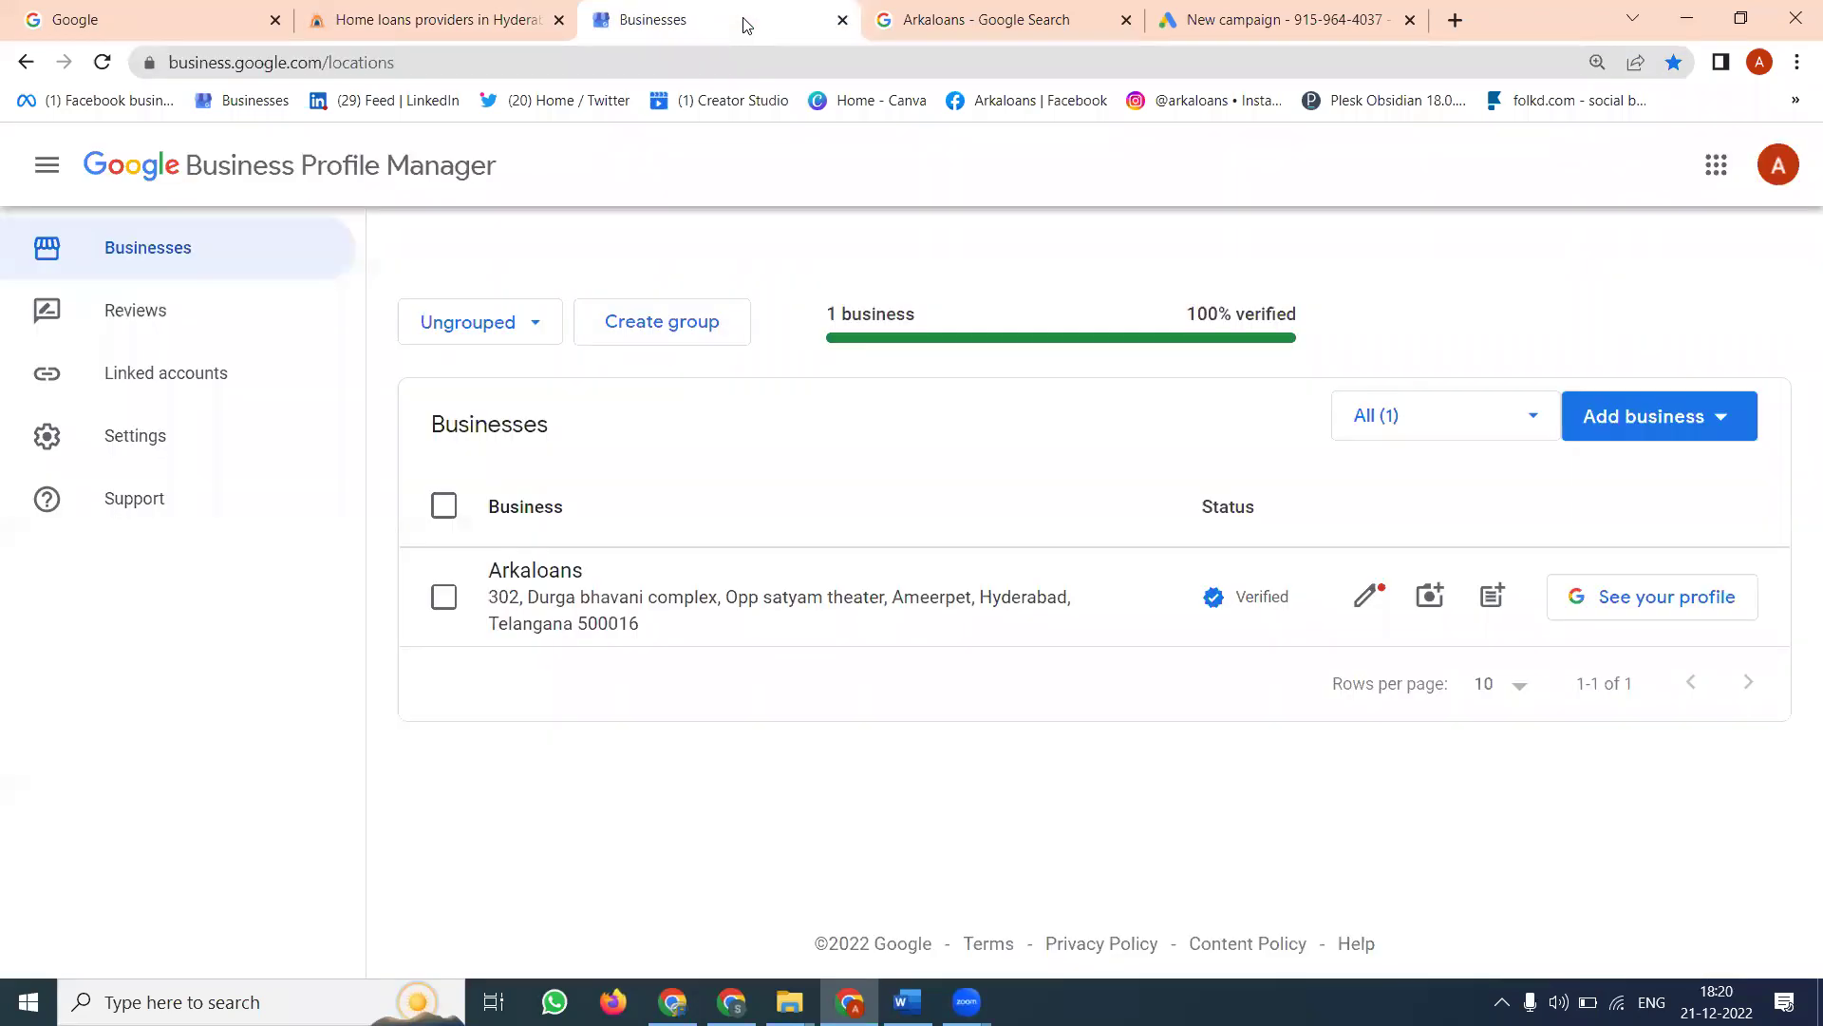
pyautogui.click(982, 15)
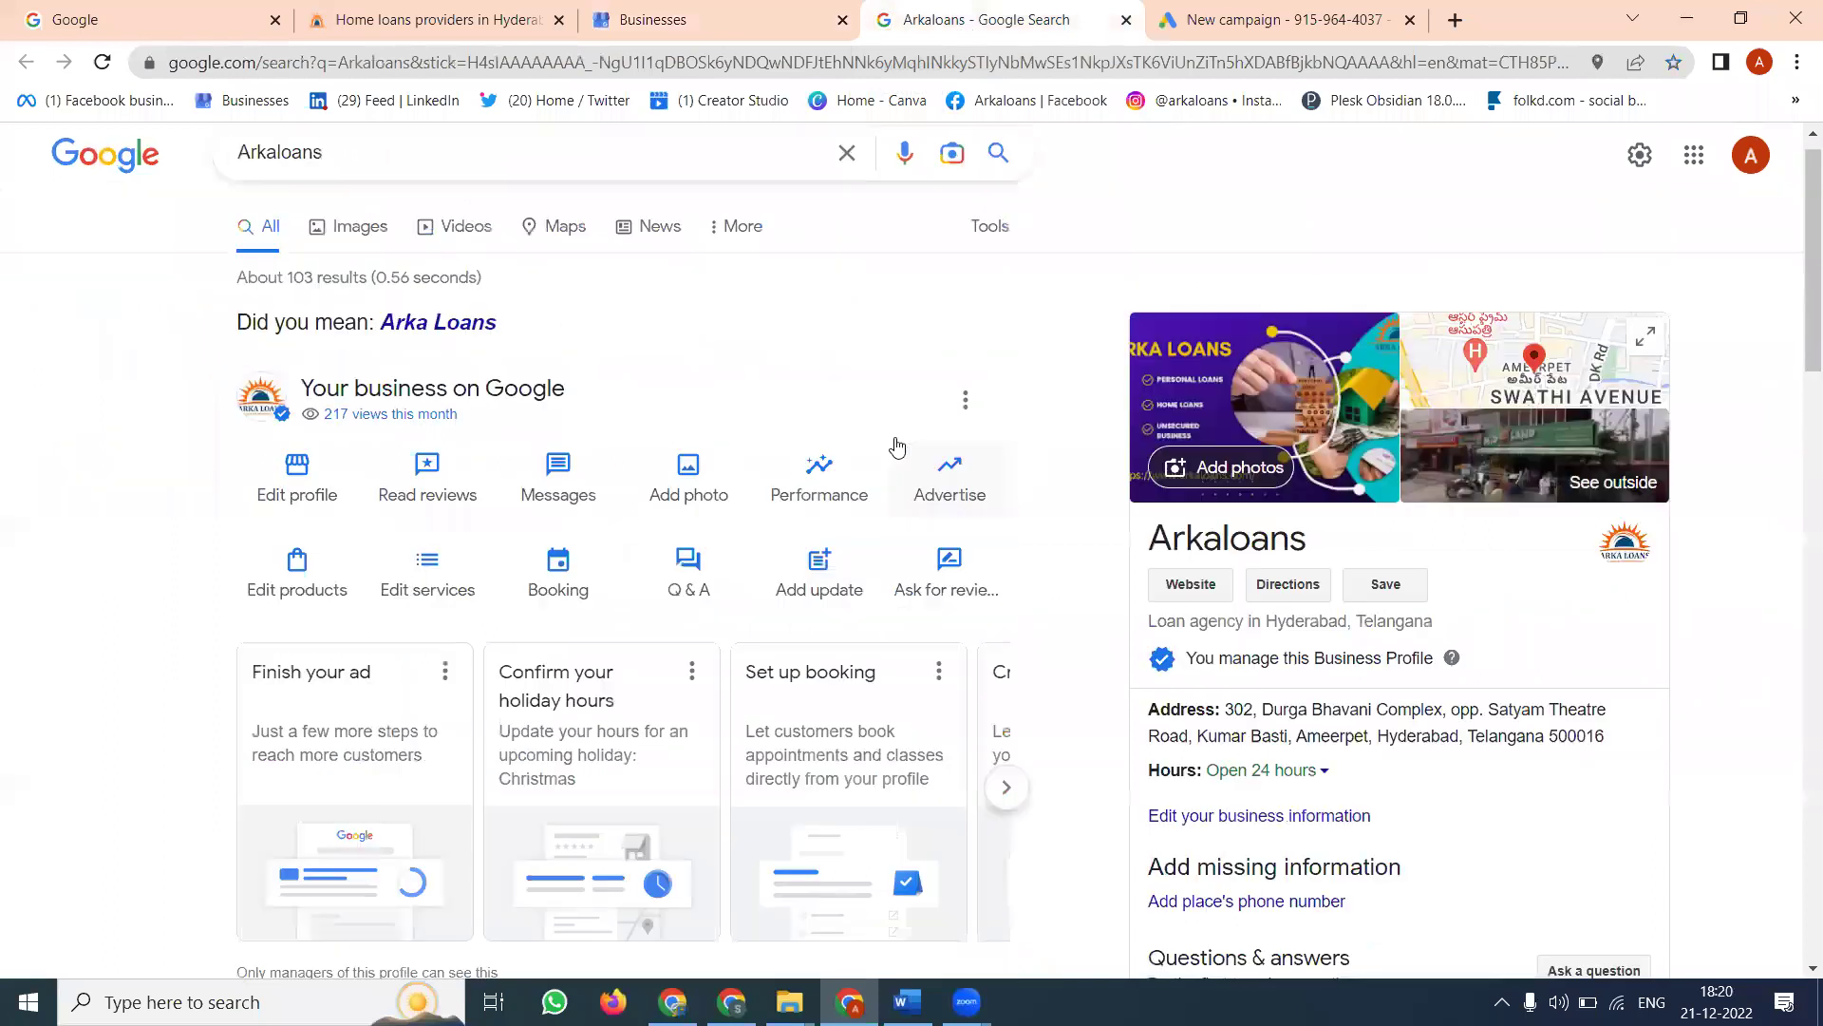
pyautogui.scroll(1, 897, 445)
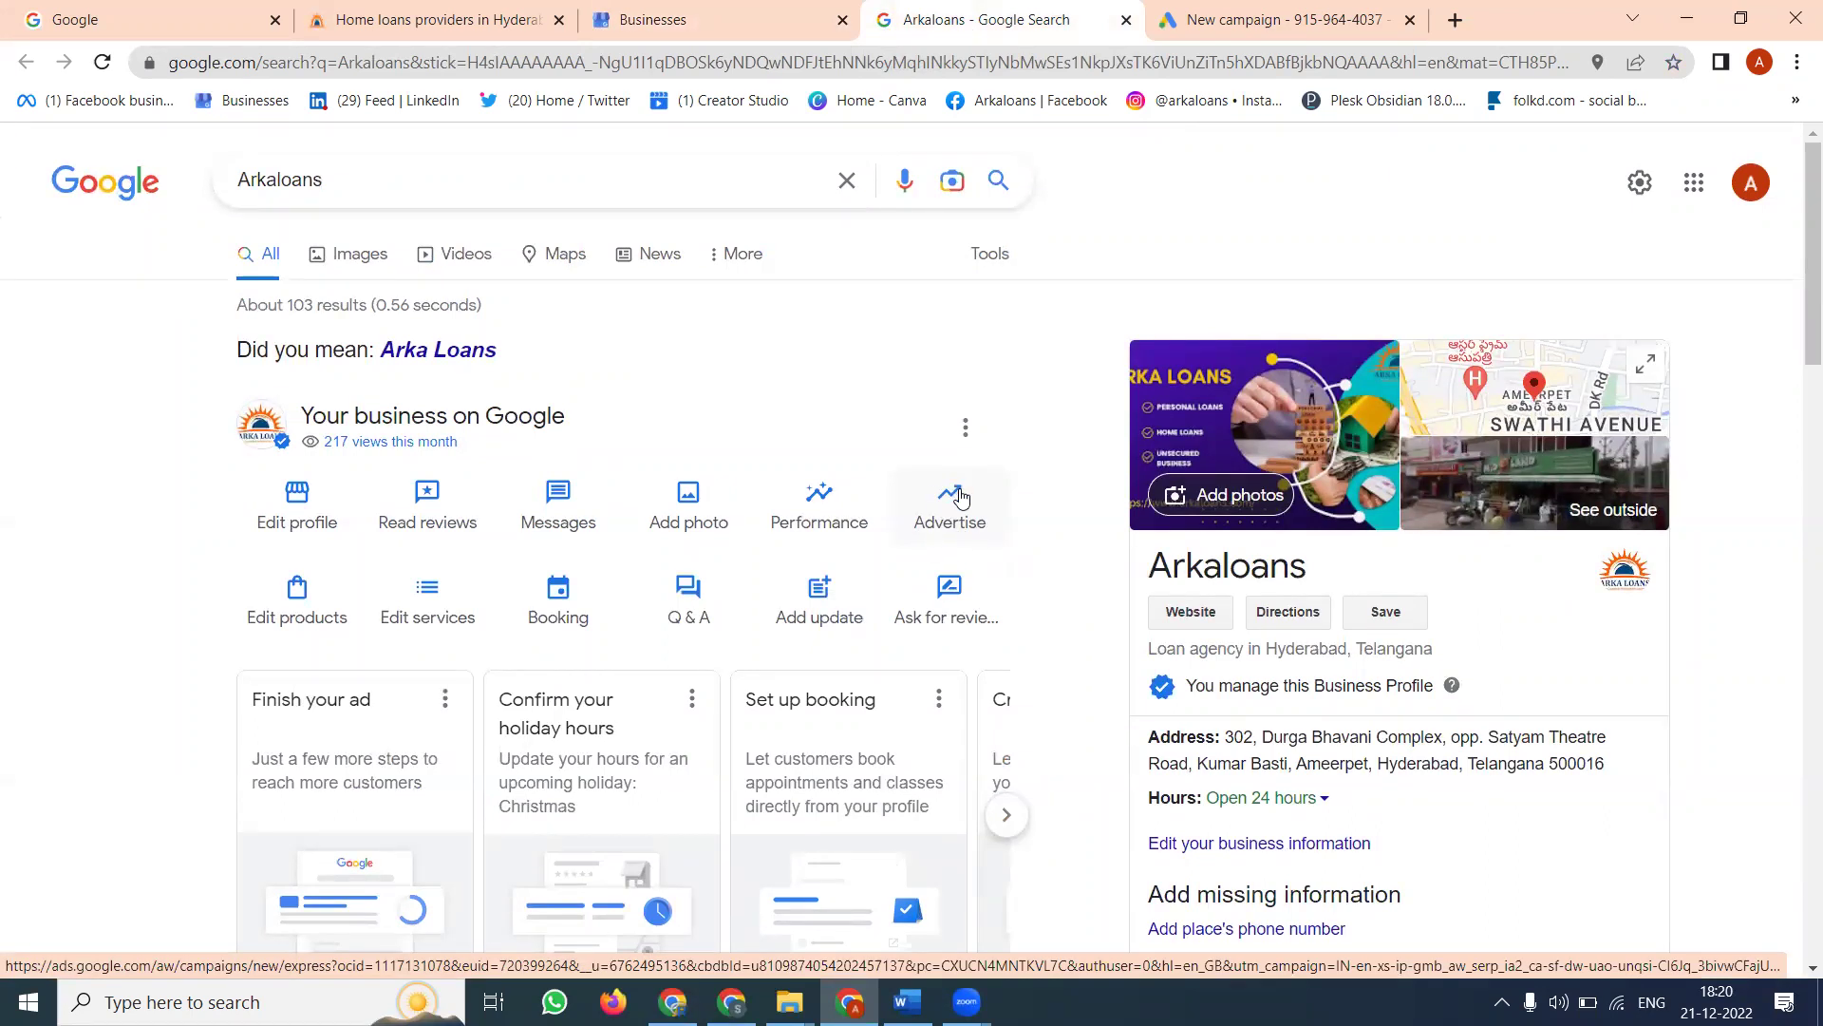
pyautogui.click(1225, 19)
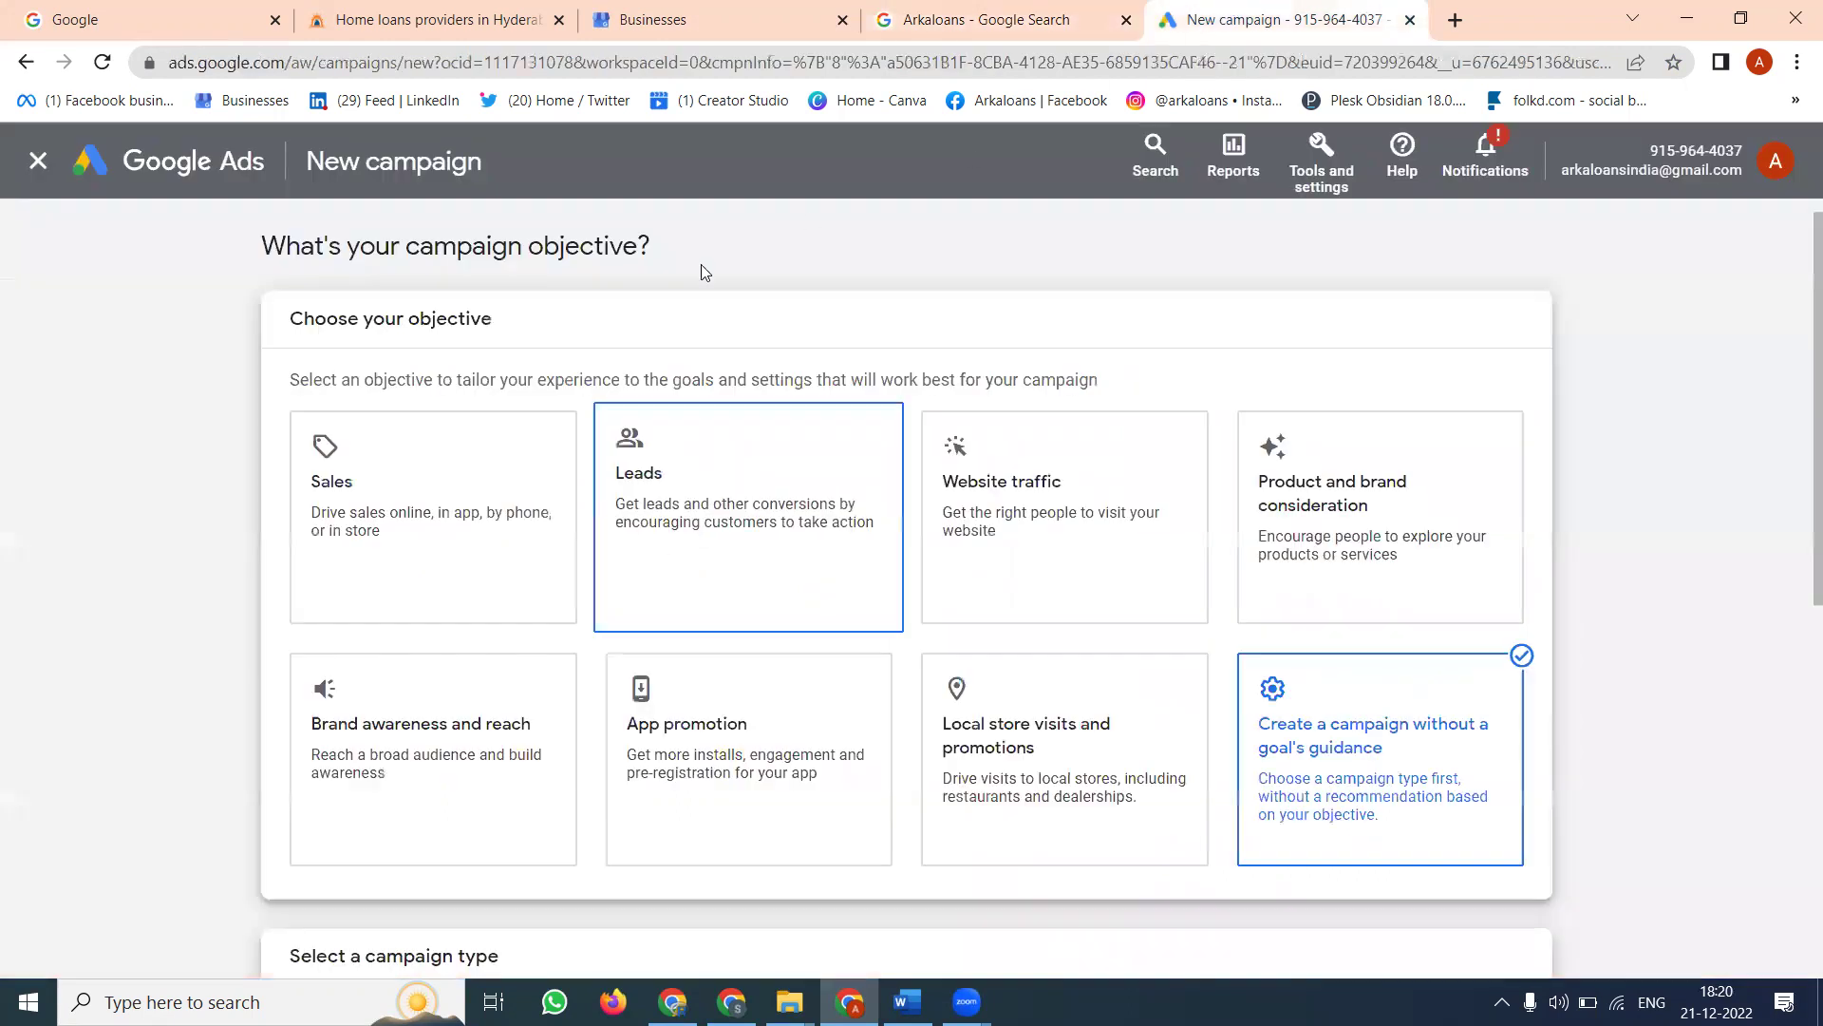
# - Choose Local store visits and promotions as the campaign objective after looking over the available campaign types
pyautogui.scroll(-6, 374, 209)
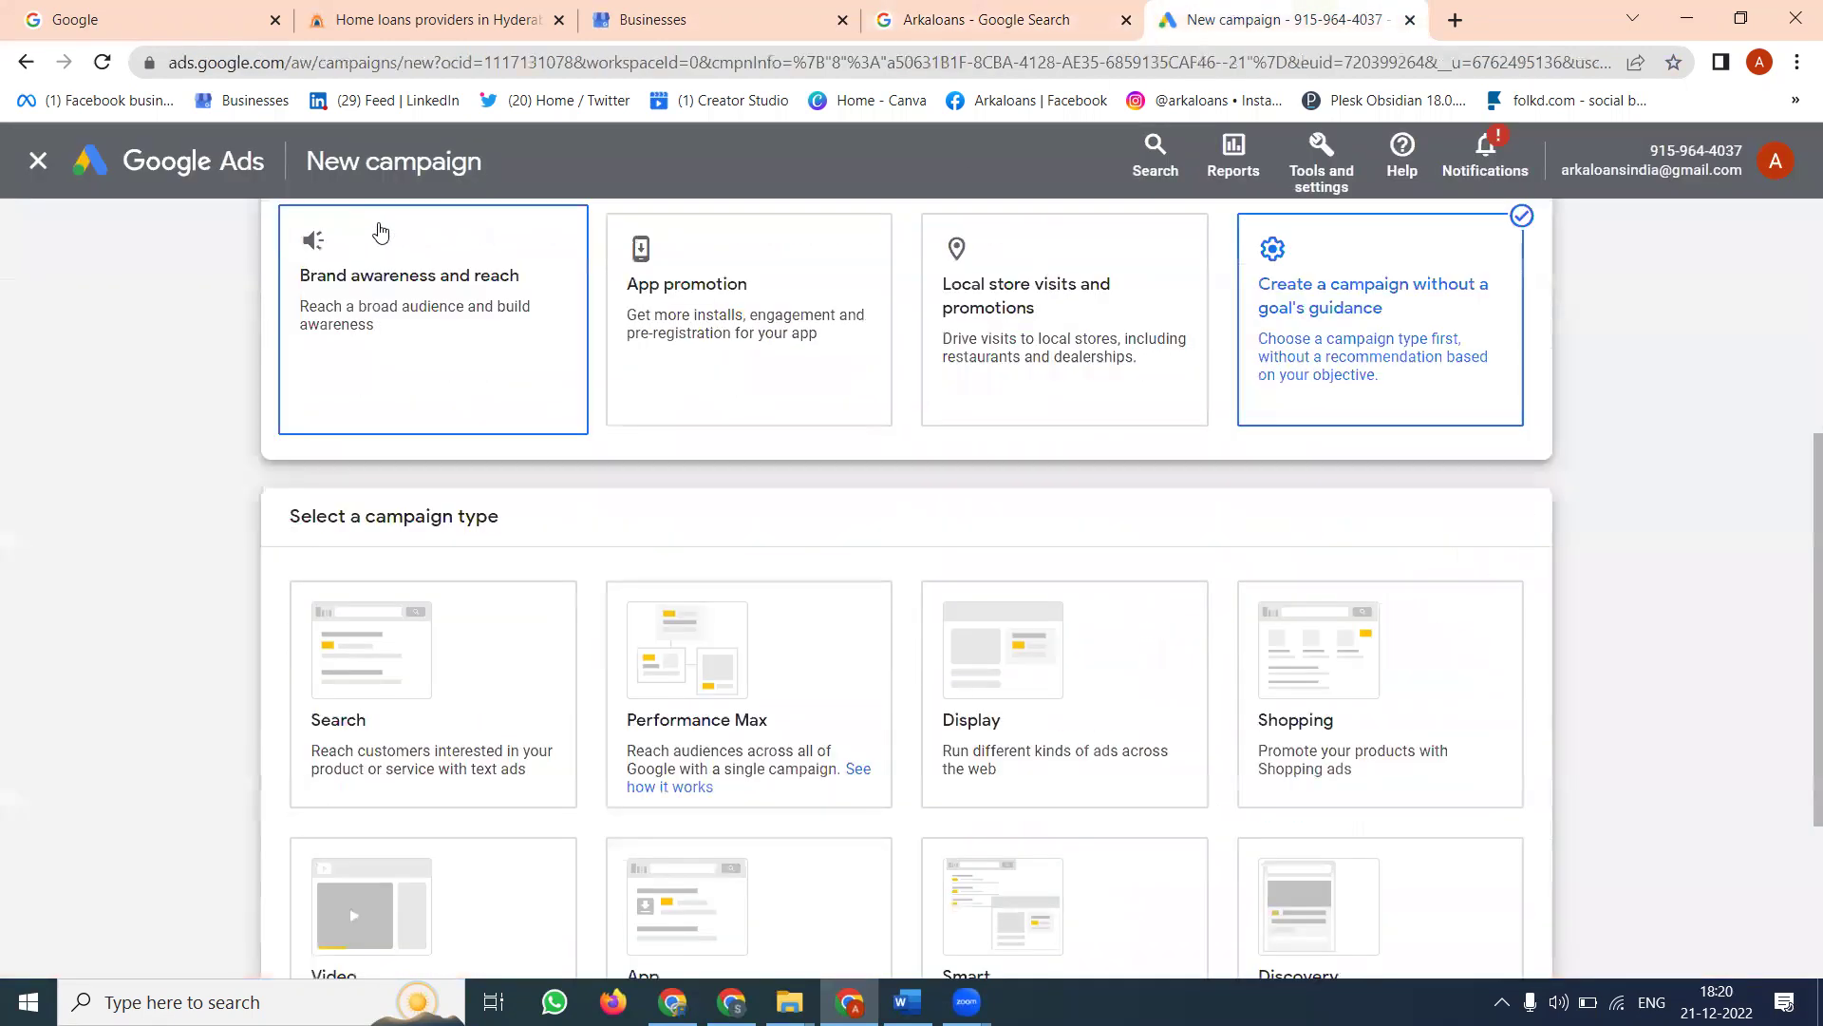
pyautogui.scroll(-2, 379, 258)
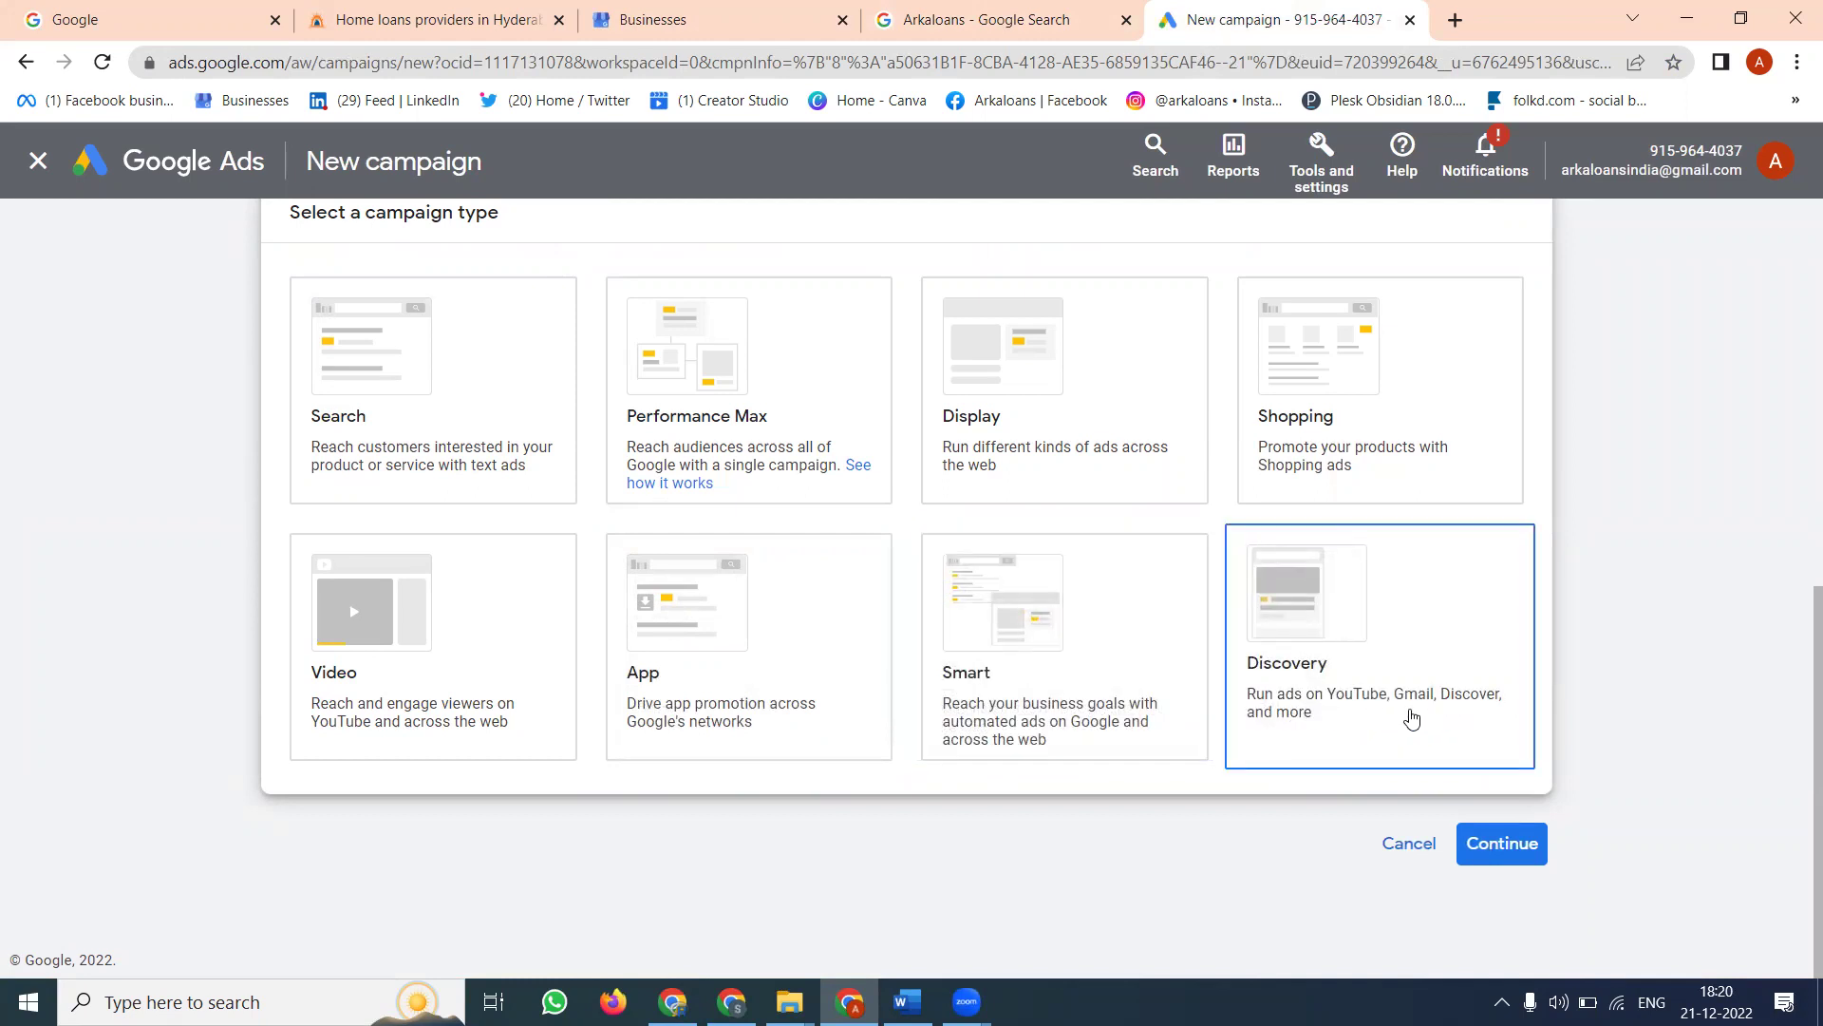
pyautogui.scroll(5, 1387, 721)
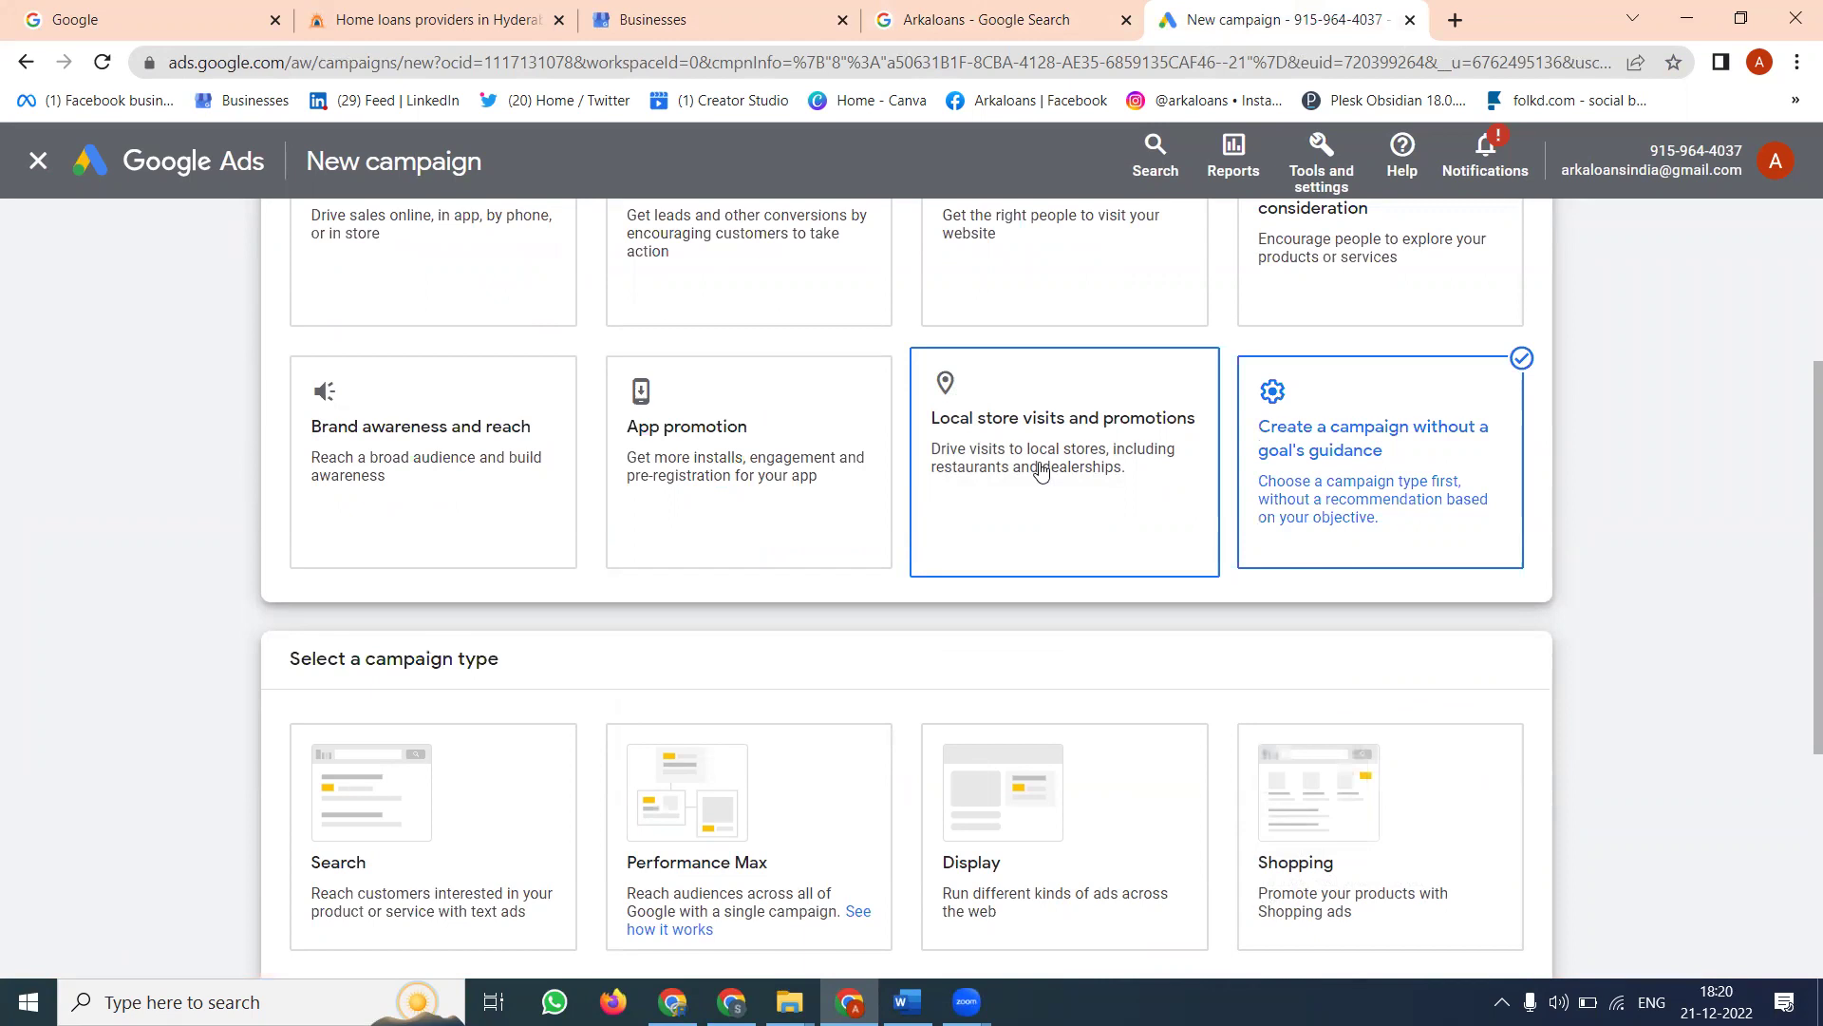
pyautogui.click(1090, 472)
# - Review the conversion goals for local store visits and dismiss the conversion goals introduction with Get Started
pyautogui.scroll(-8, 1087, 468)
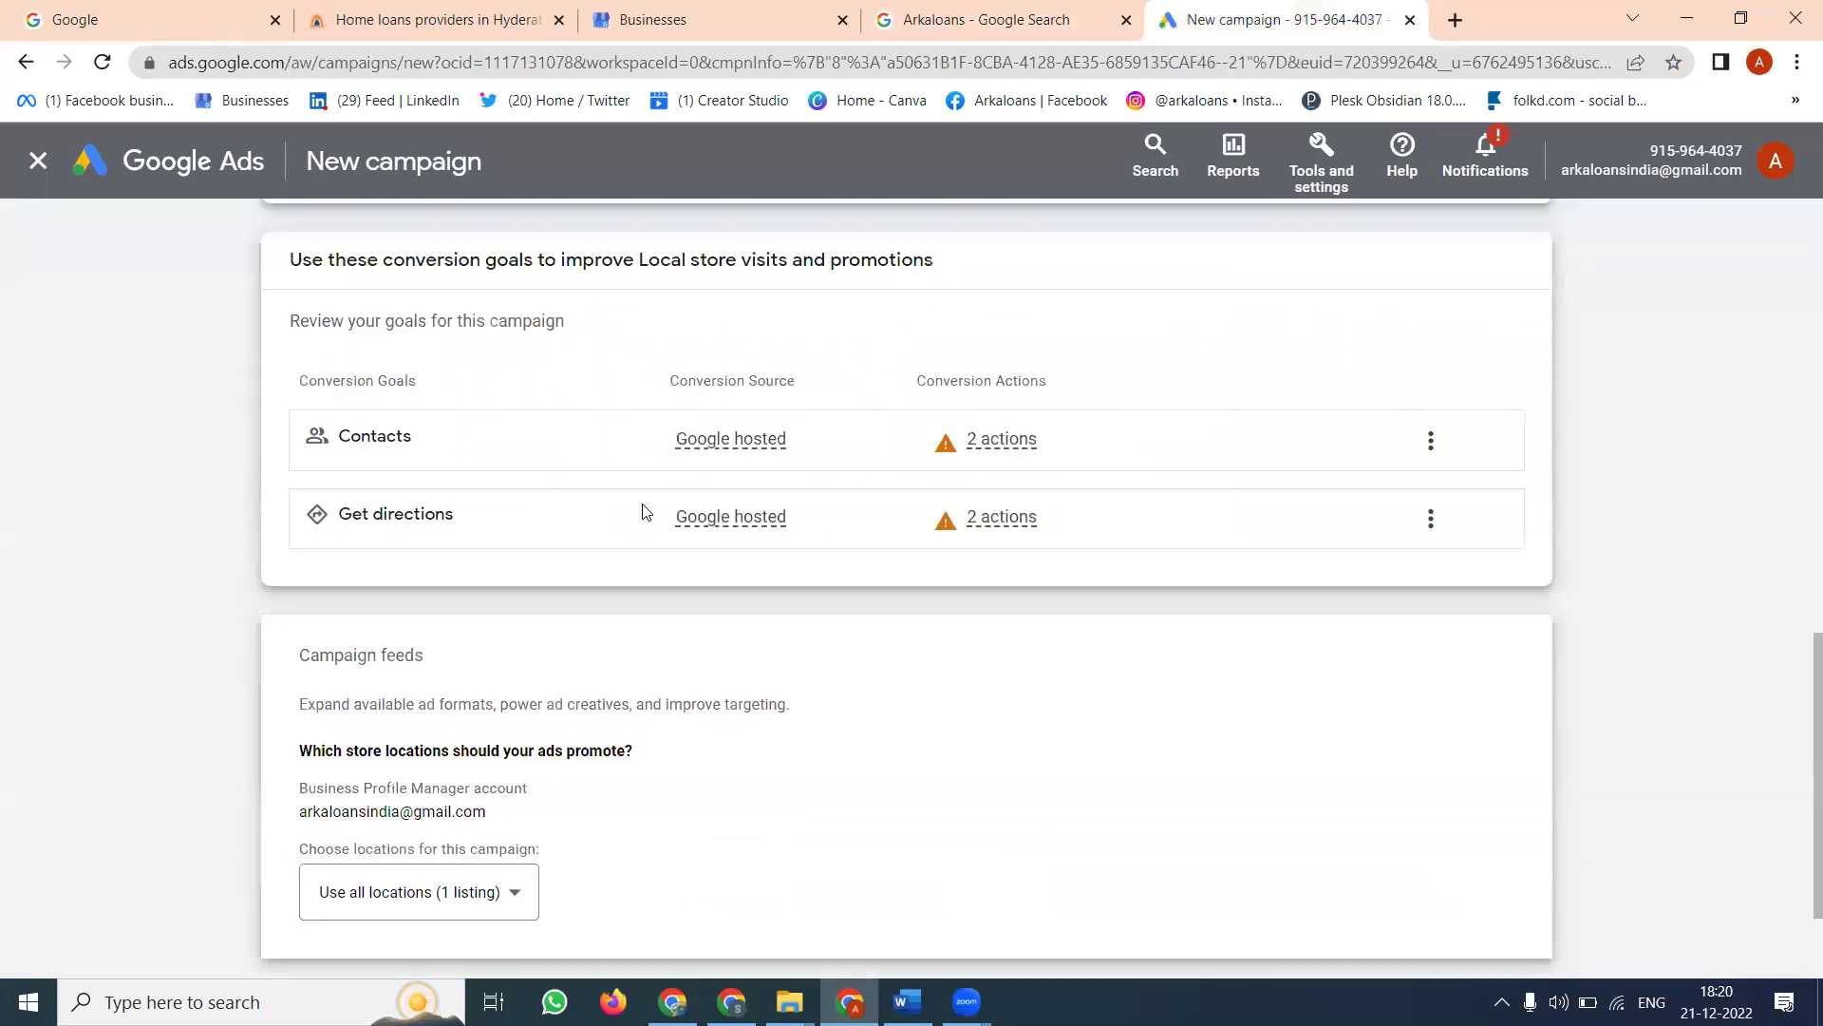
pyautogui.scroll(-2, 646, 512)
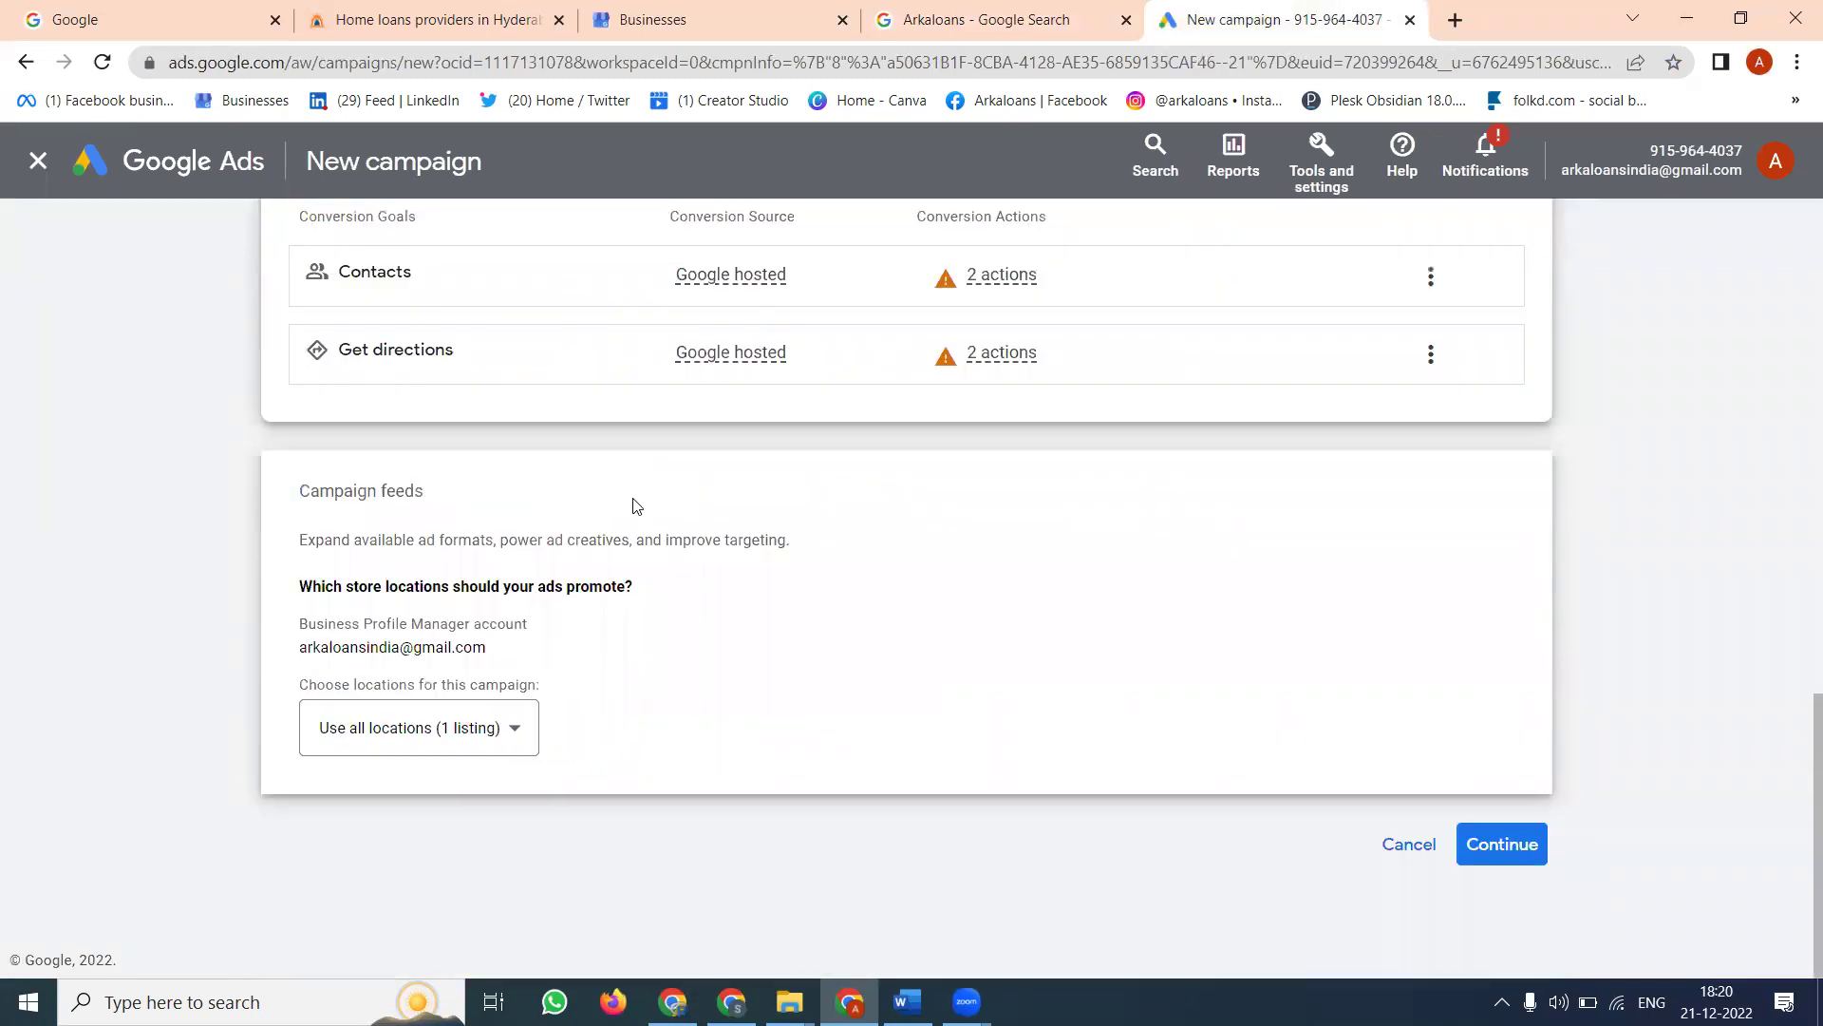
pyautogui.scroll(5, 630, 504)
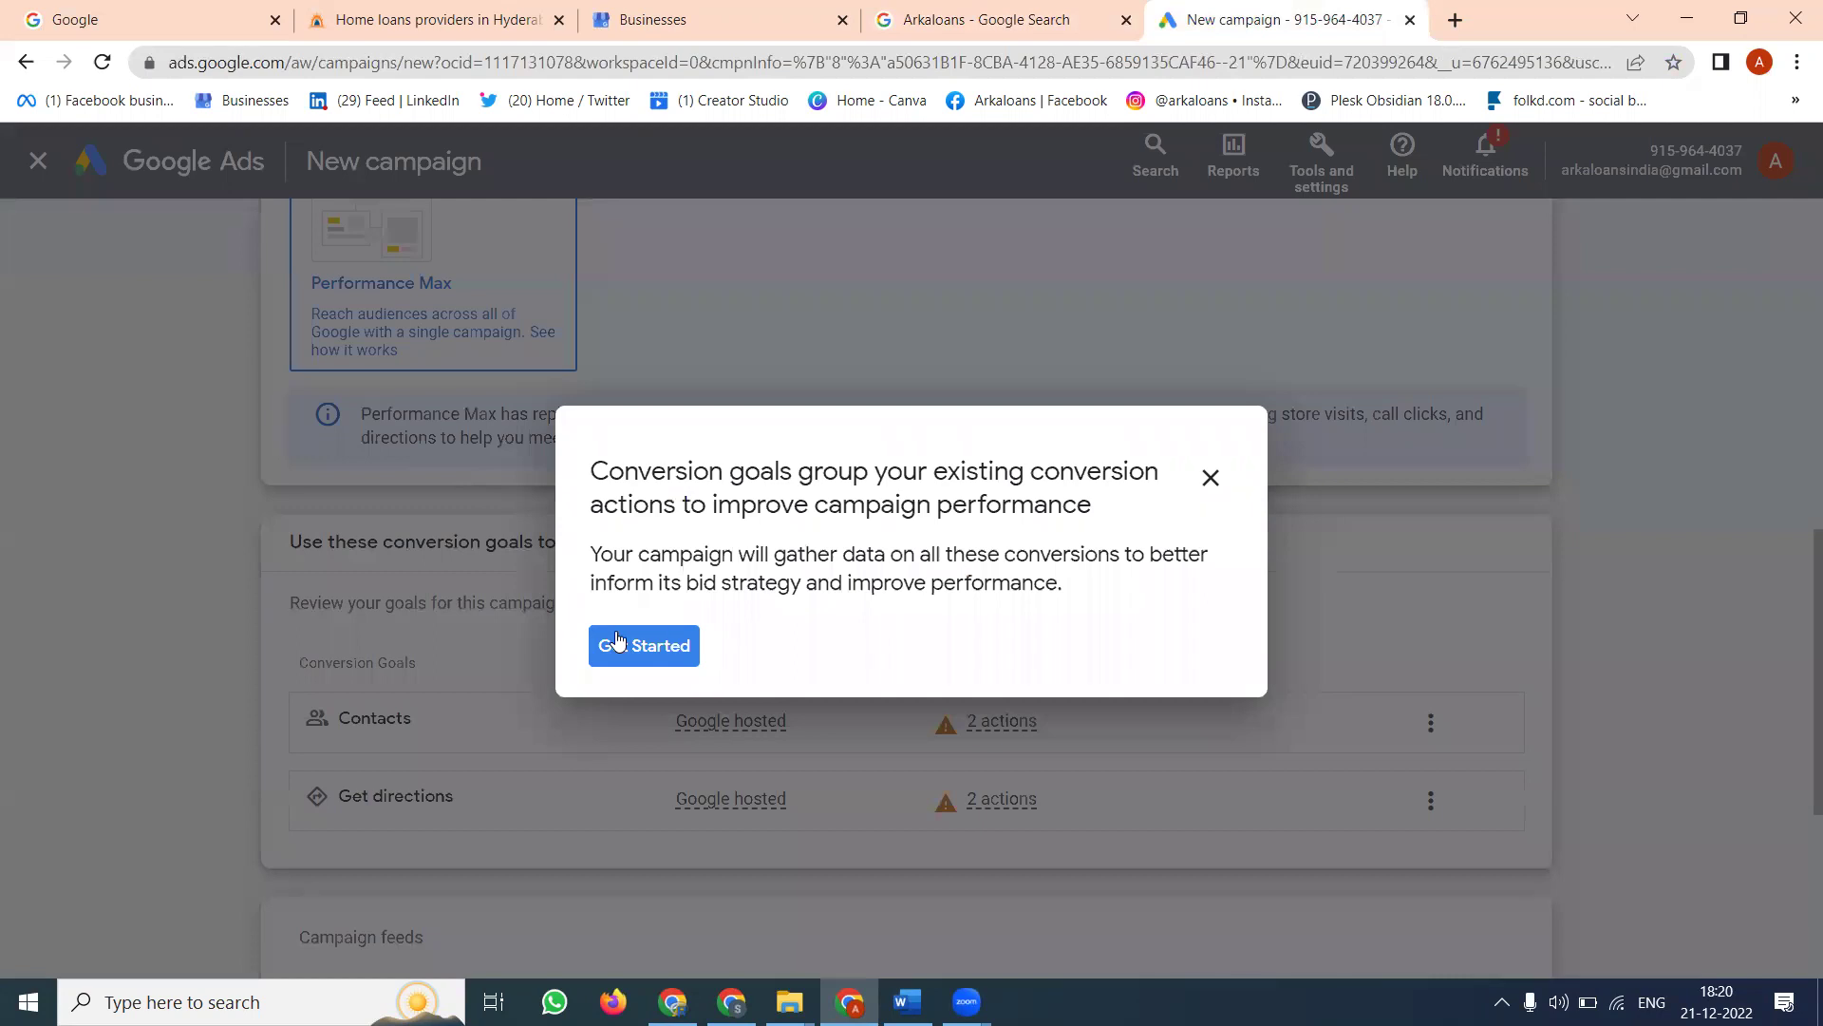
pyautogui.click(644, 646)
pyautogui.scroll(-5, 487, 533)
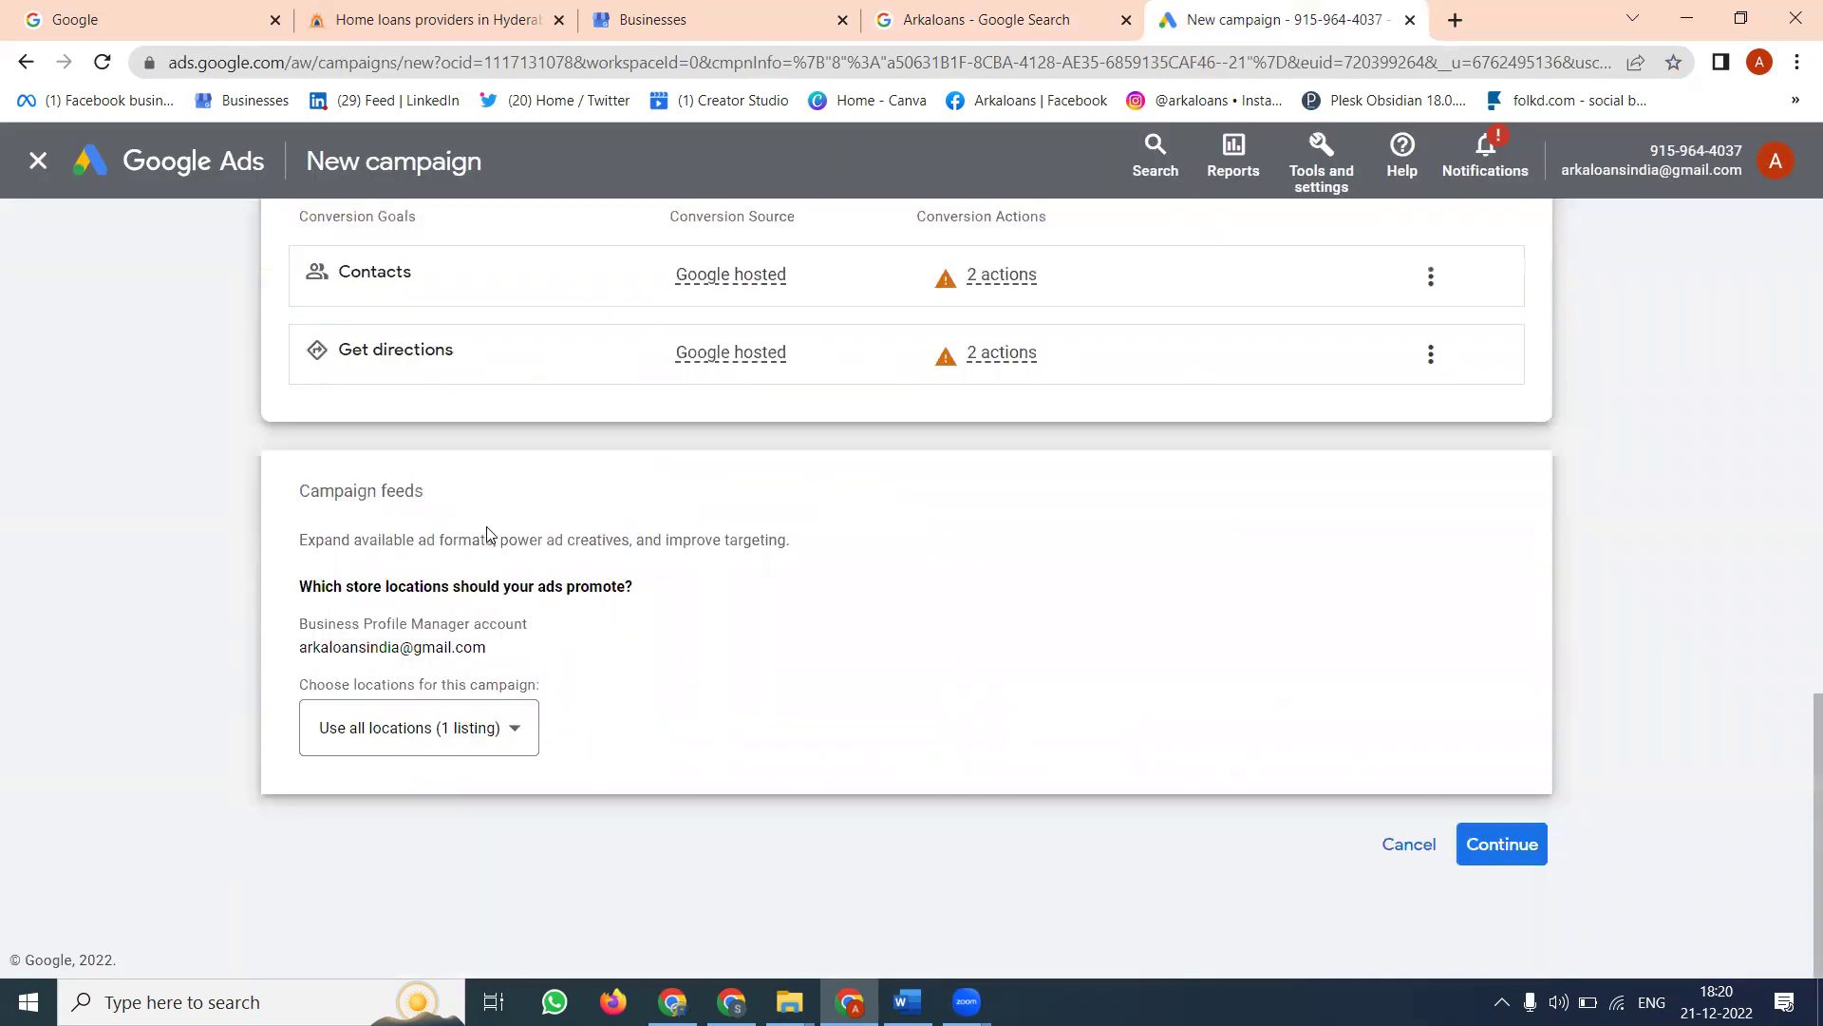
# - Check the store location choices, keep all locations with the Performance Max campaign type, and continue
pyautogui.click(439, 733)
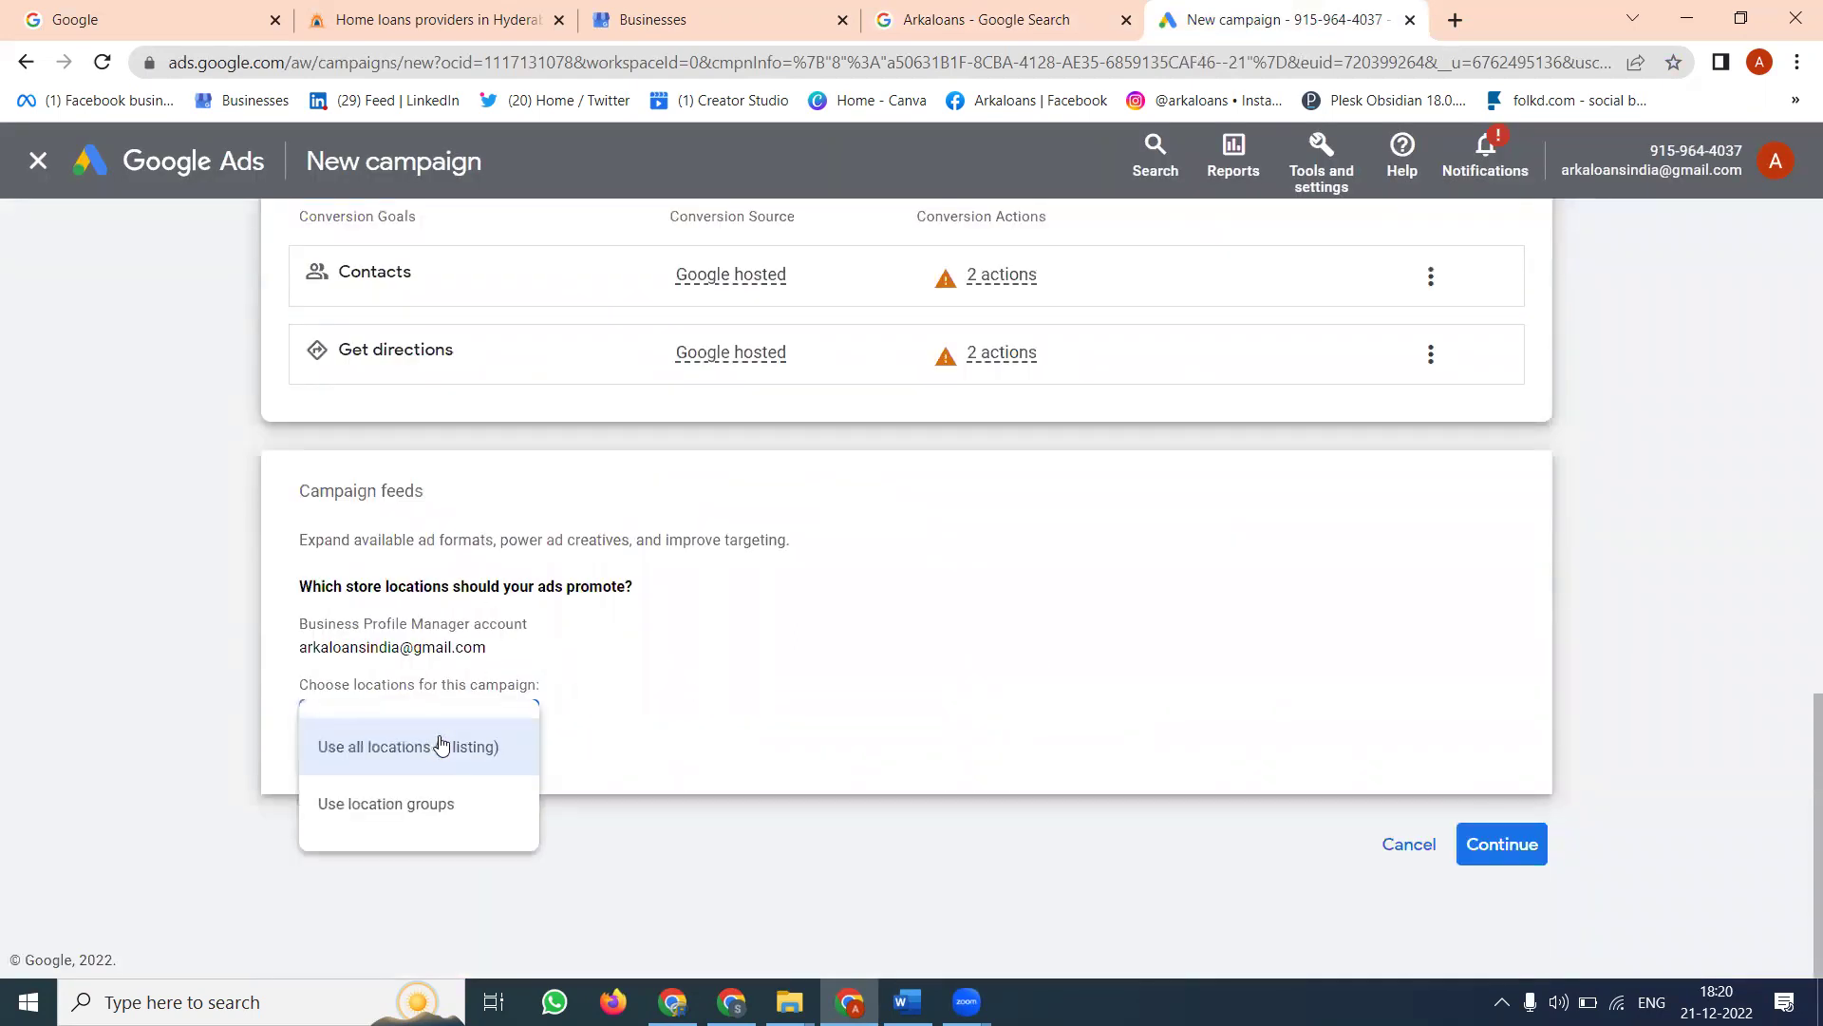
pyautogui.click(664, 704)
pyautogui.scroll(6, 664, 509)
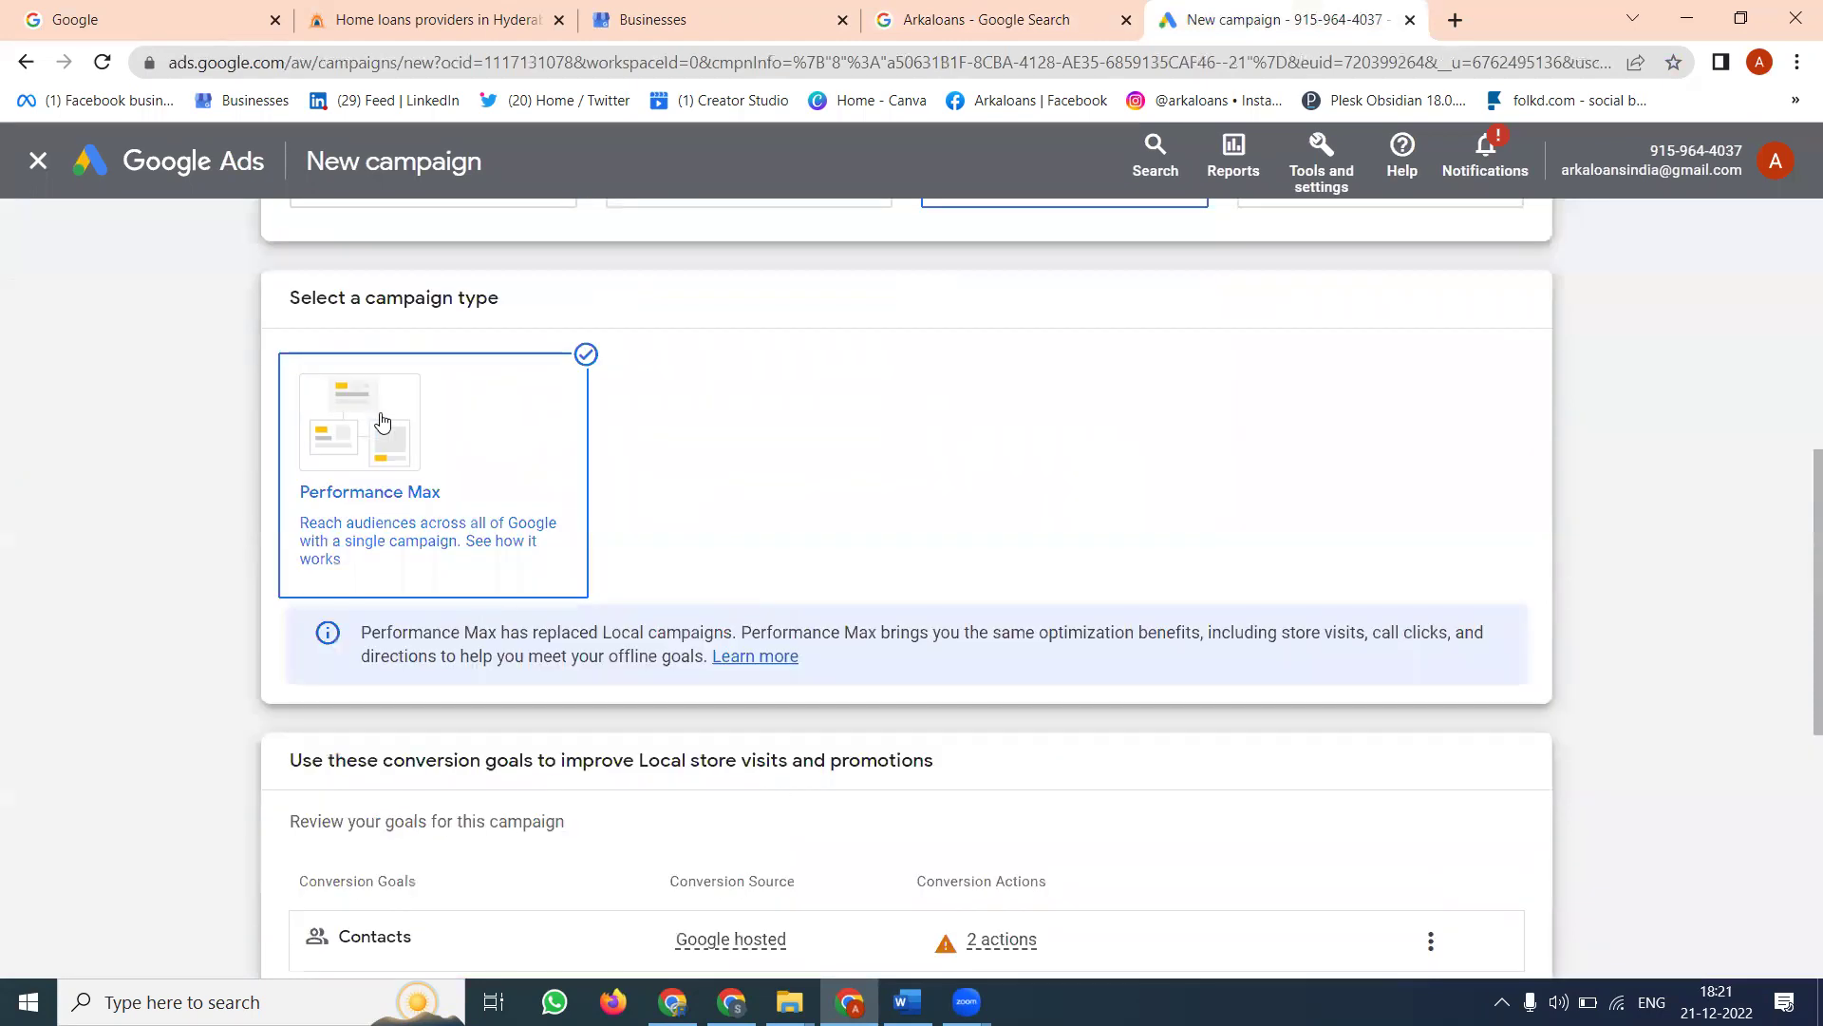
pyautogui.scroll(-3, 384, 423)
pyautogui.scroll(-3, 1118, 665)
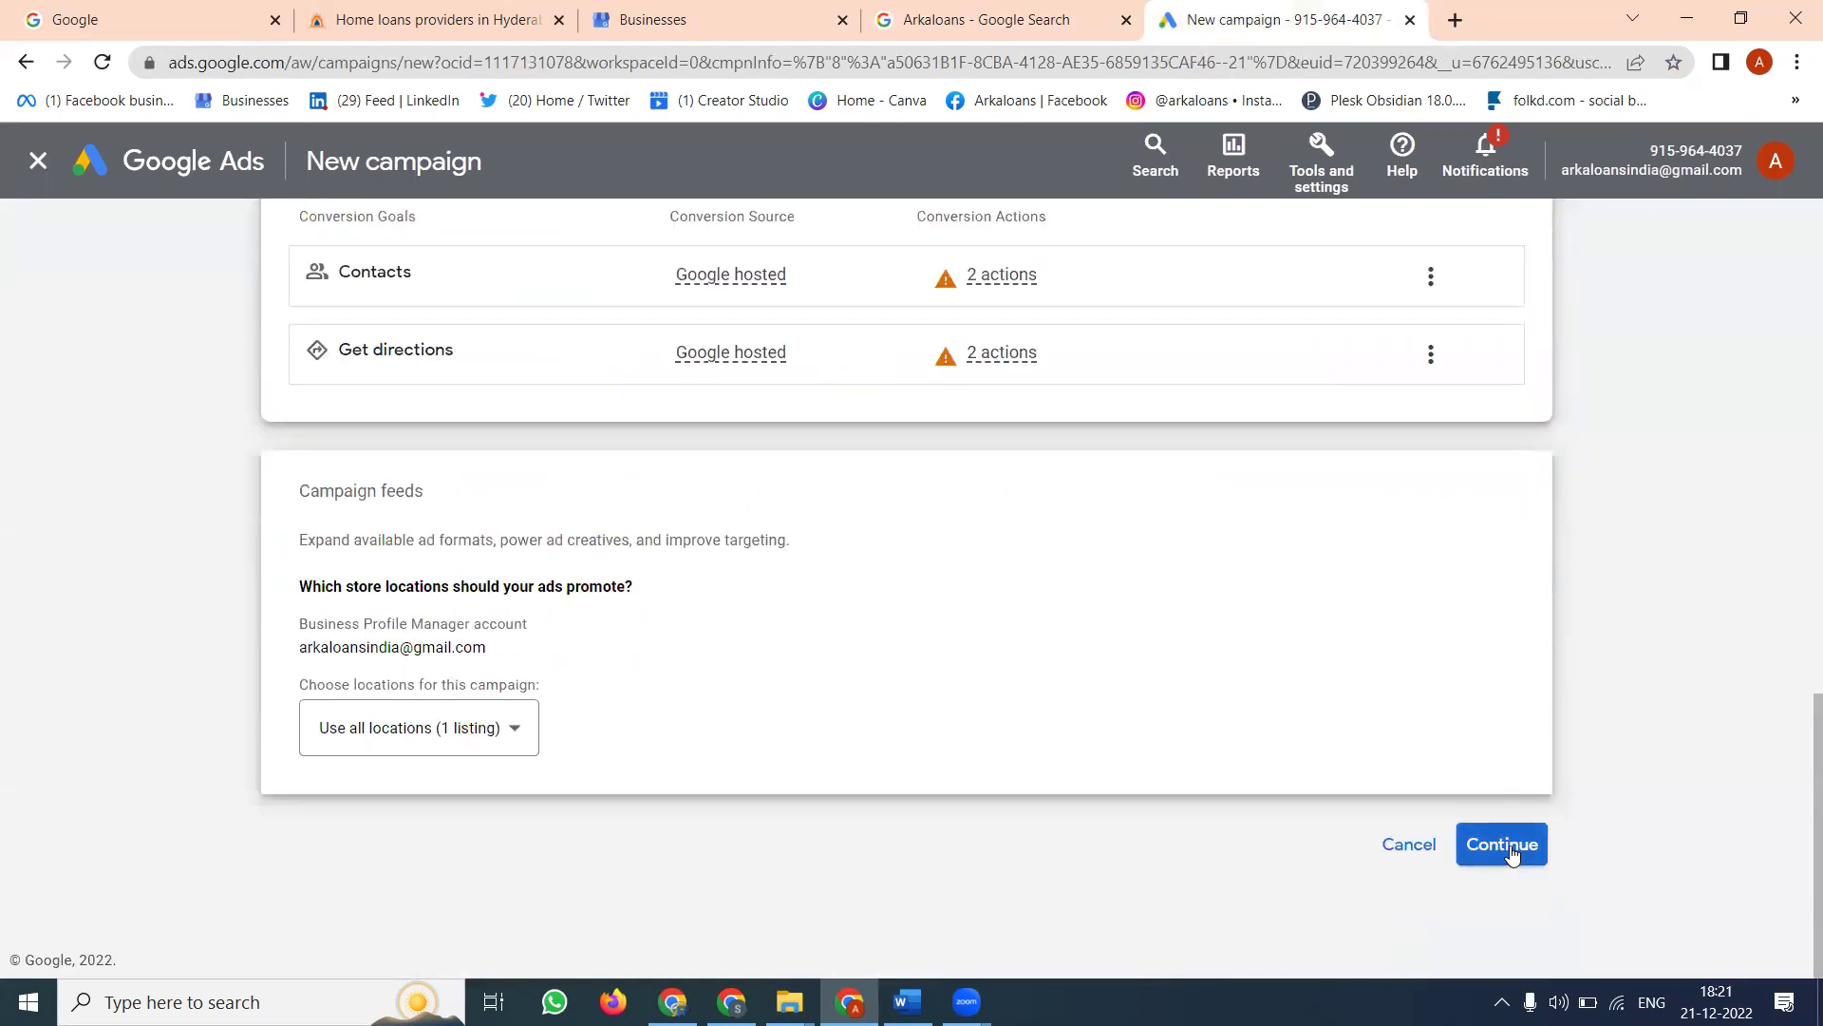
pyautogui.click(1510, 849)
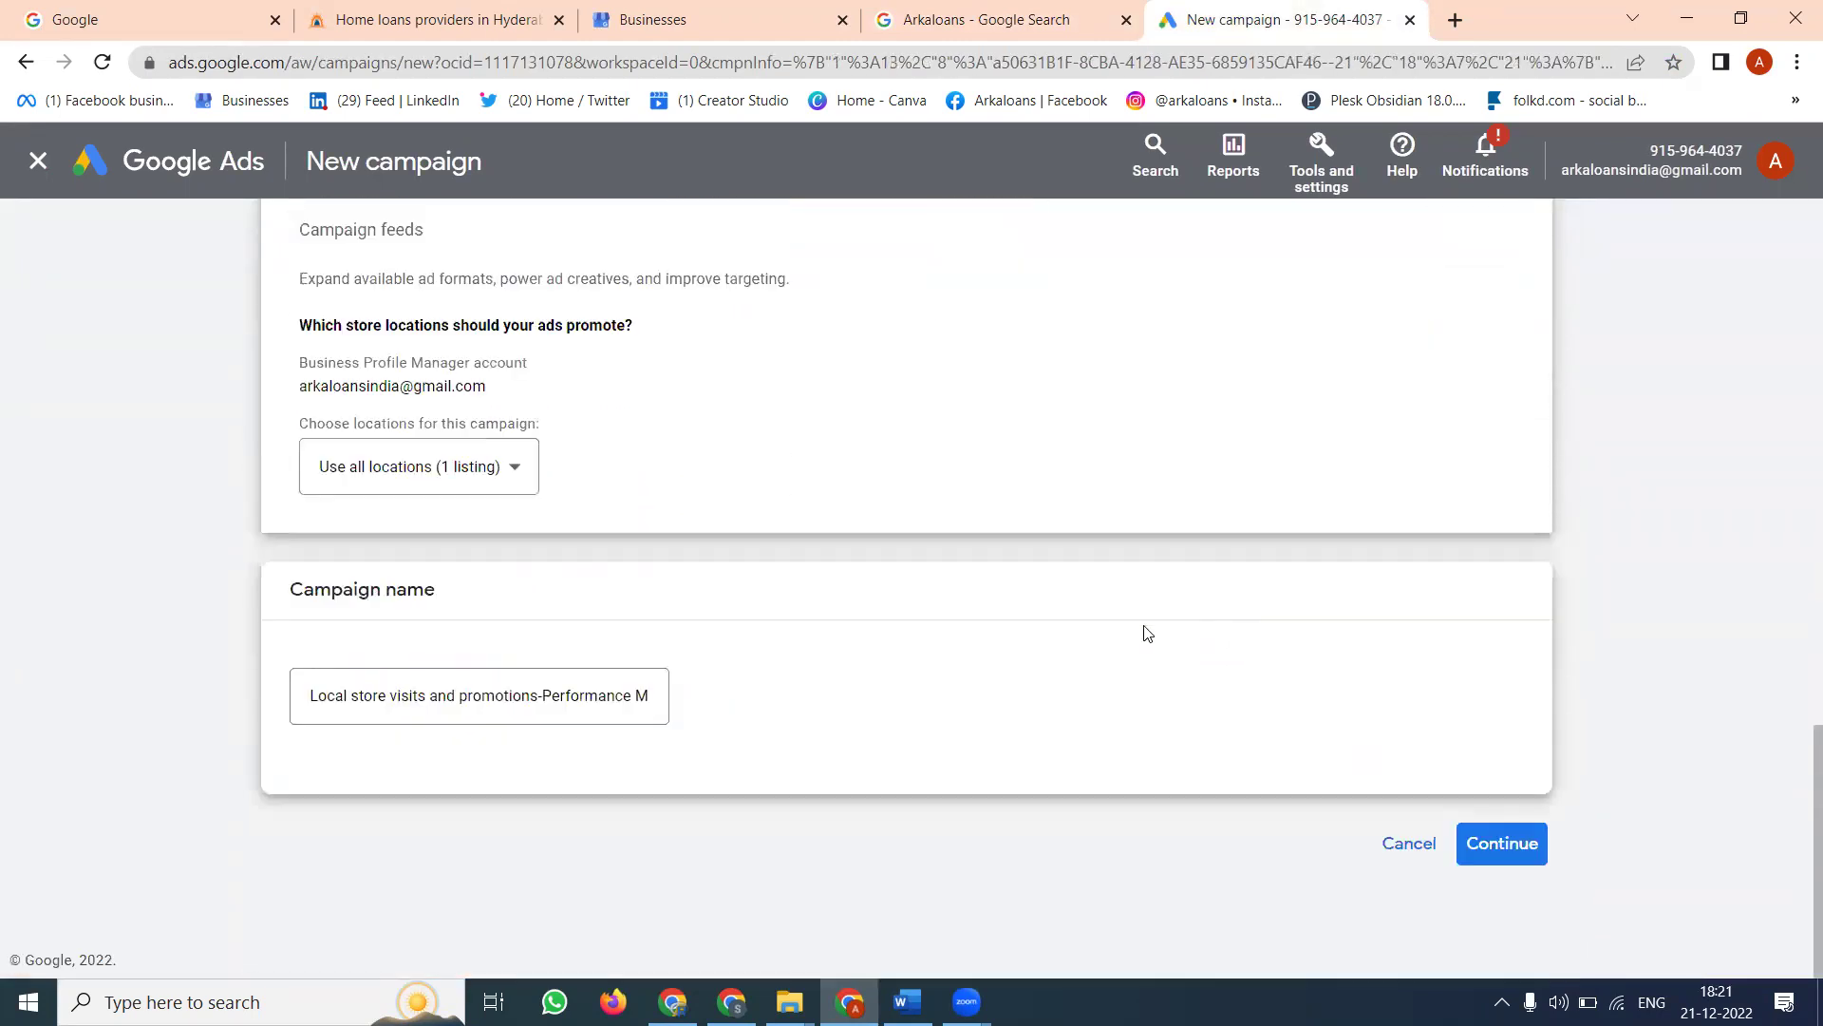
# - Name the campaign "arka loans" and continue to the budget and bidding settings
pyautogui.click(469, 714)
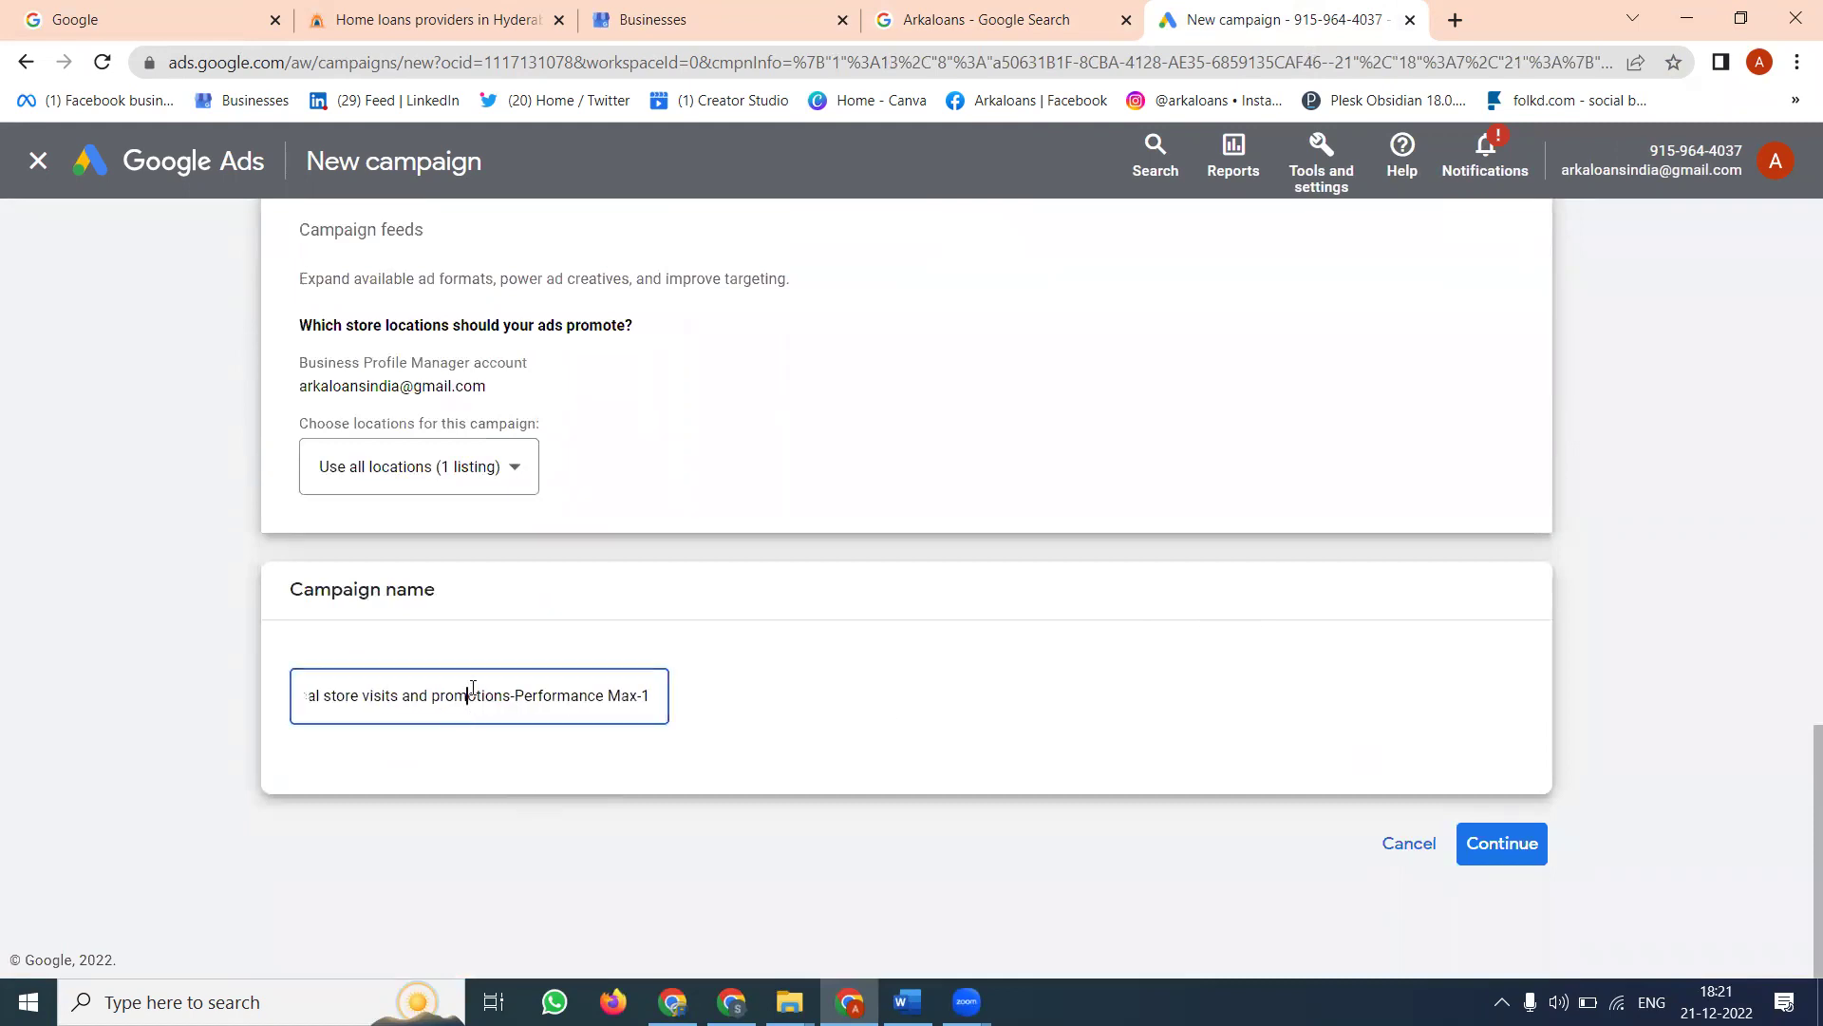
pyautogui.hotkey('ctrl', 'a')
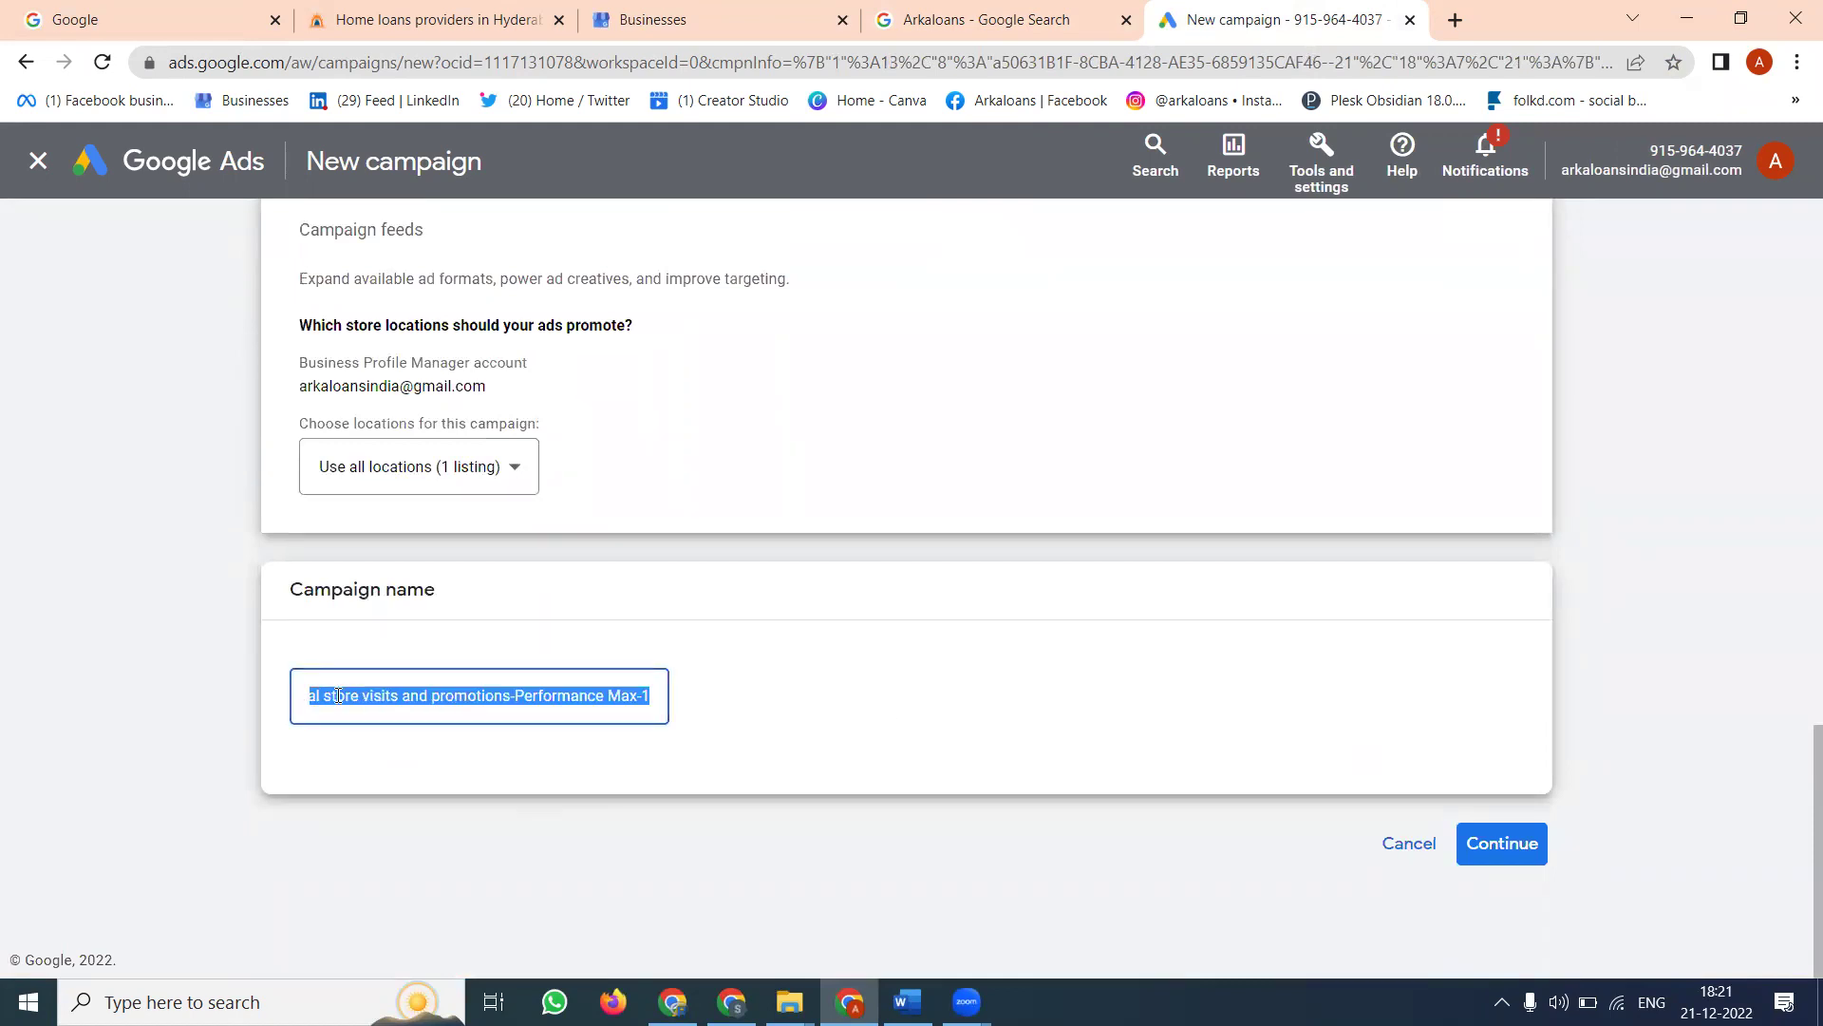
pyautogui.write('arka loans')
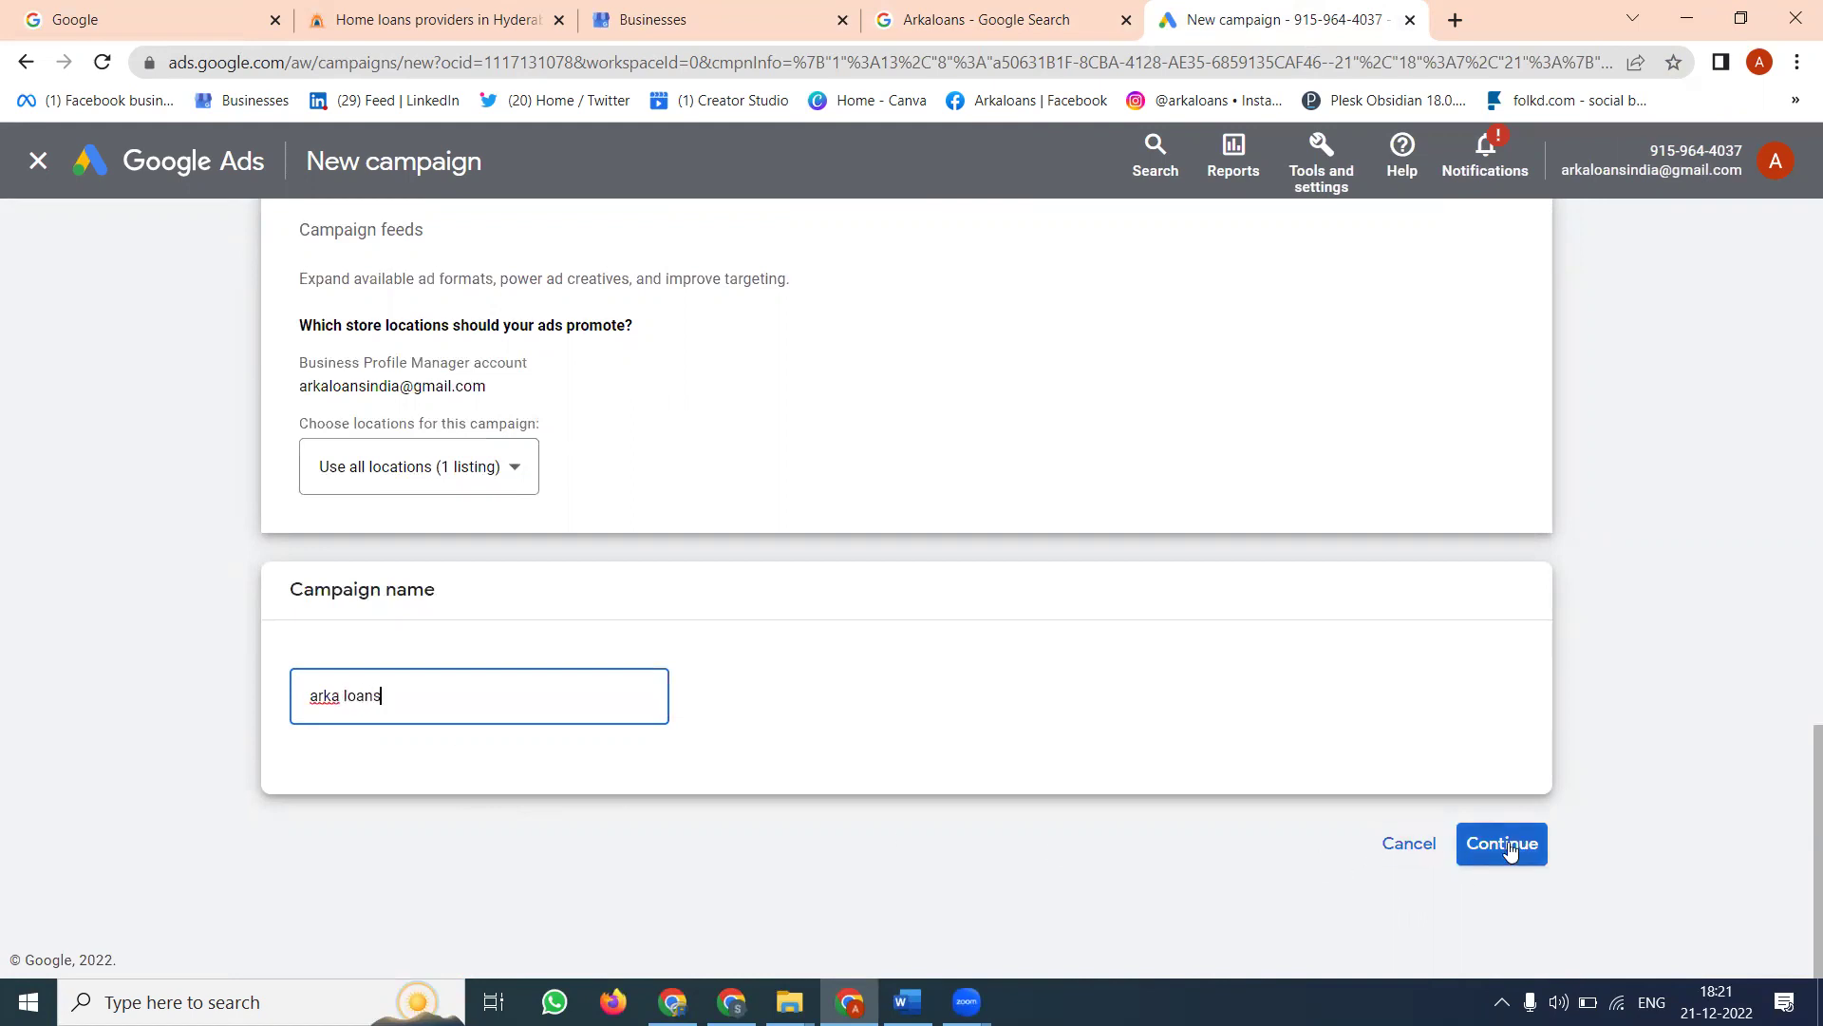
pyautogui.click(1511, 848)
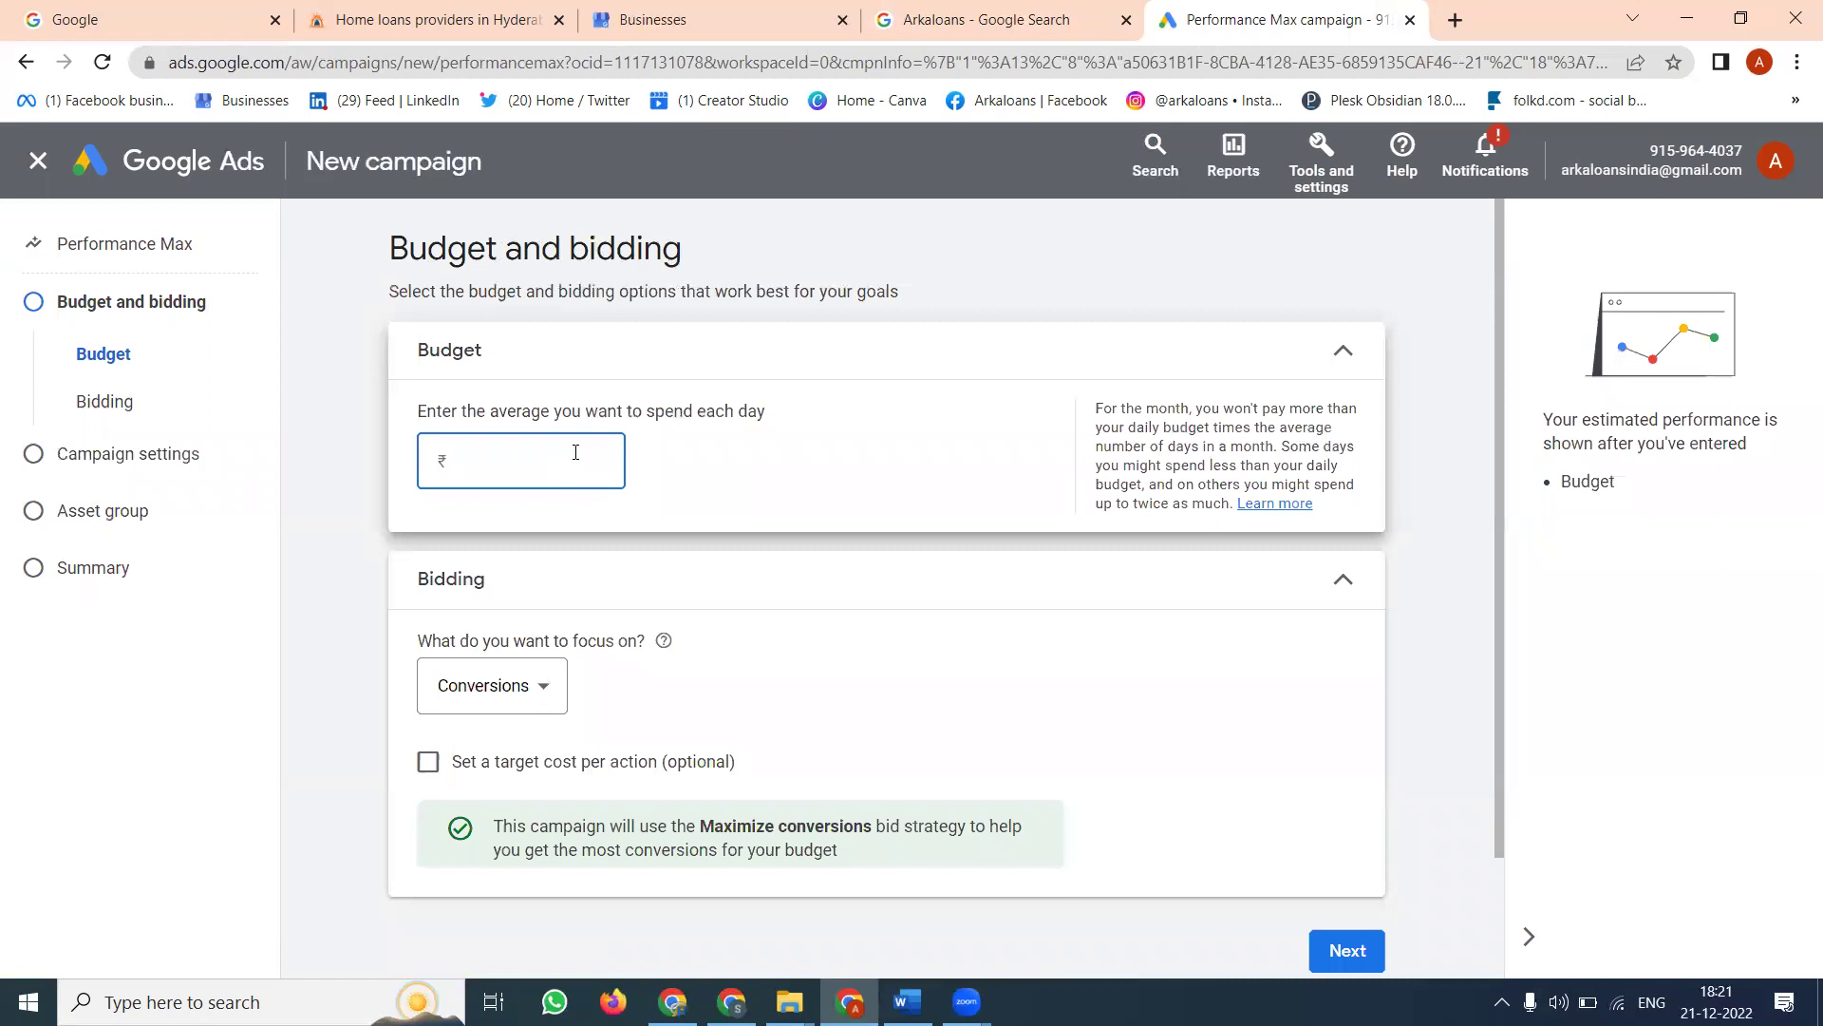
# - Set an average daily budget of ₹500 with bidding focused on Conversions, and proceed to the campaign settings
pyautogui.write('500')
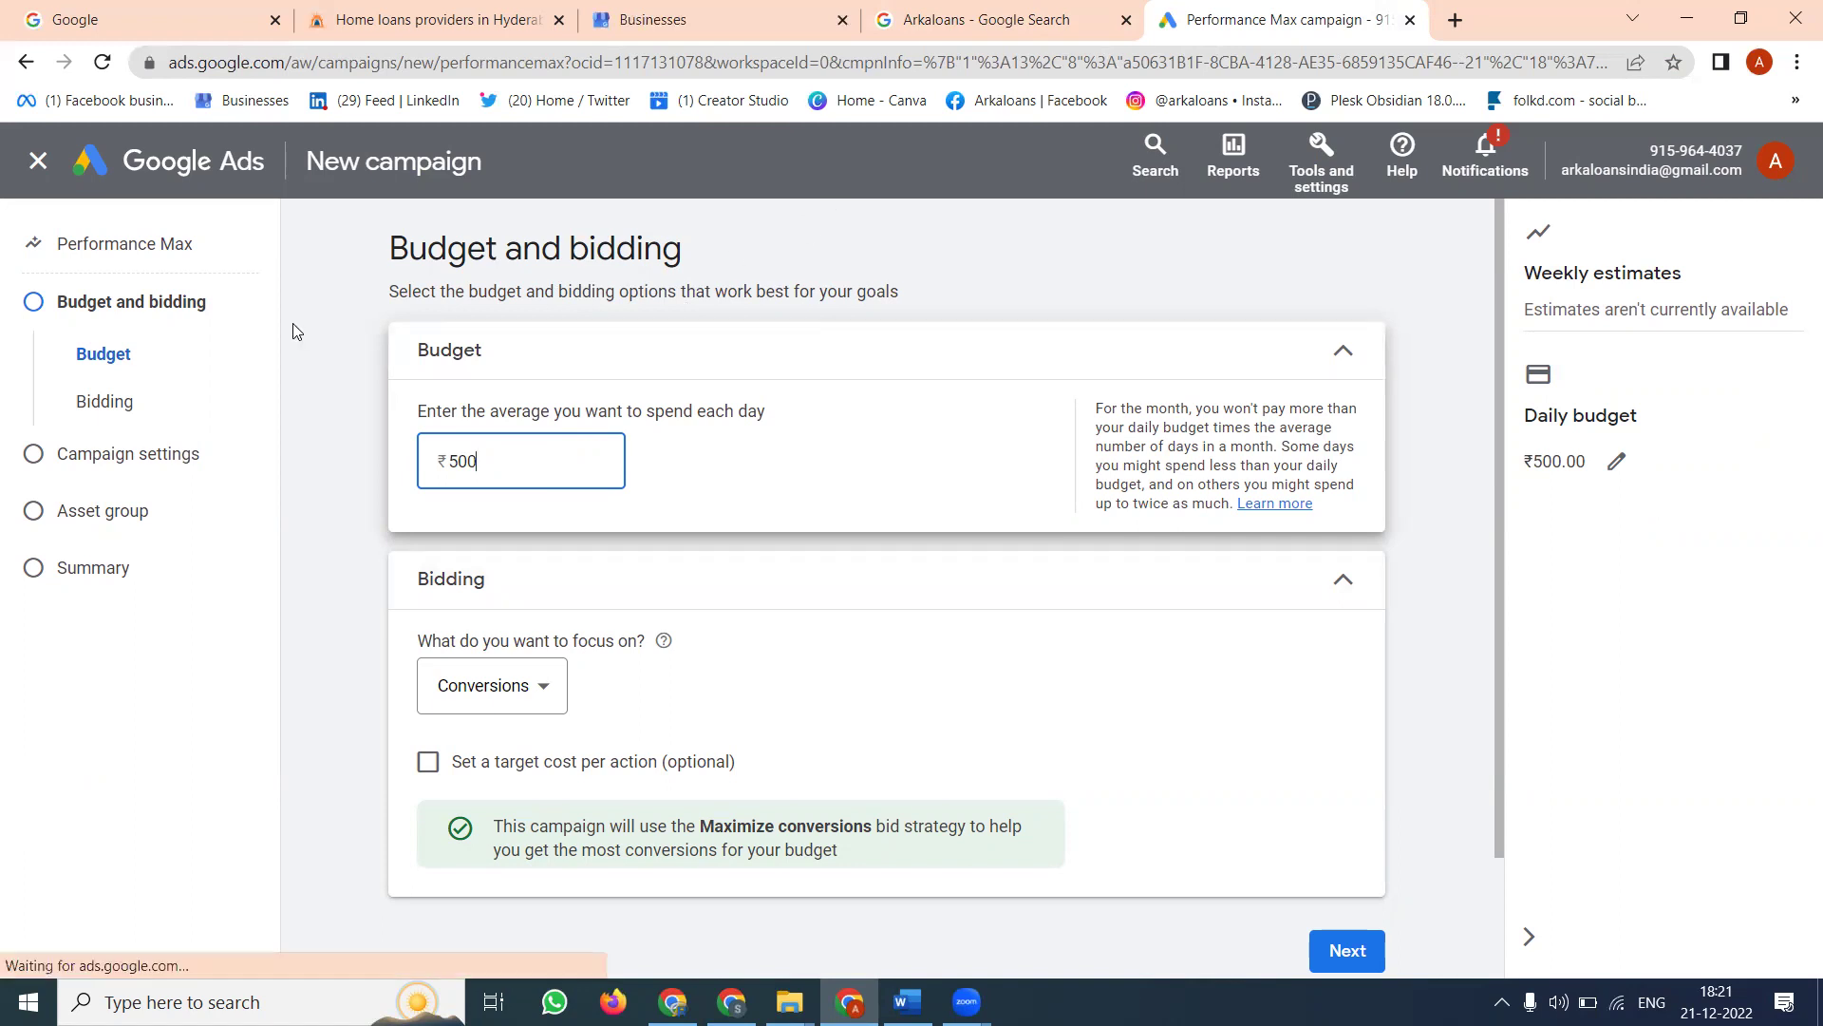
pyautogui.click(480, 693)
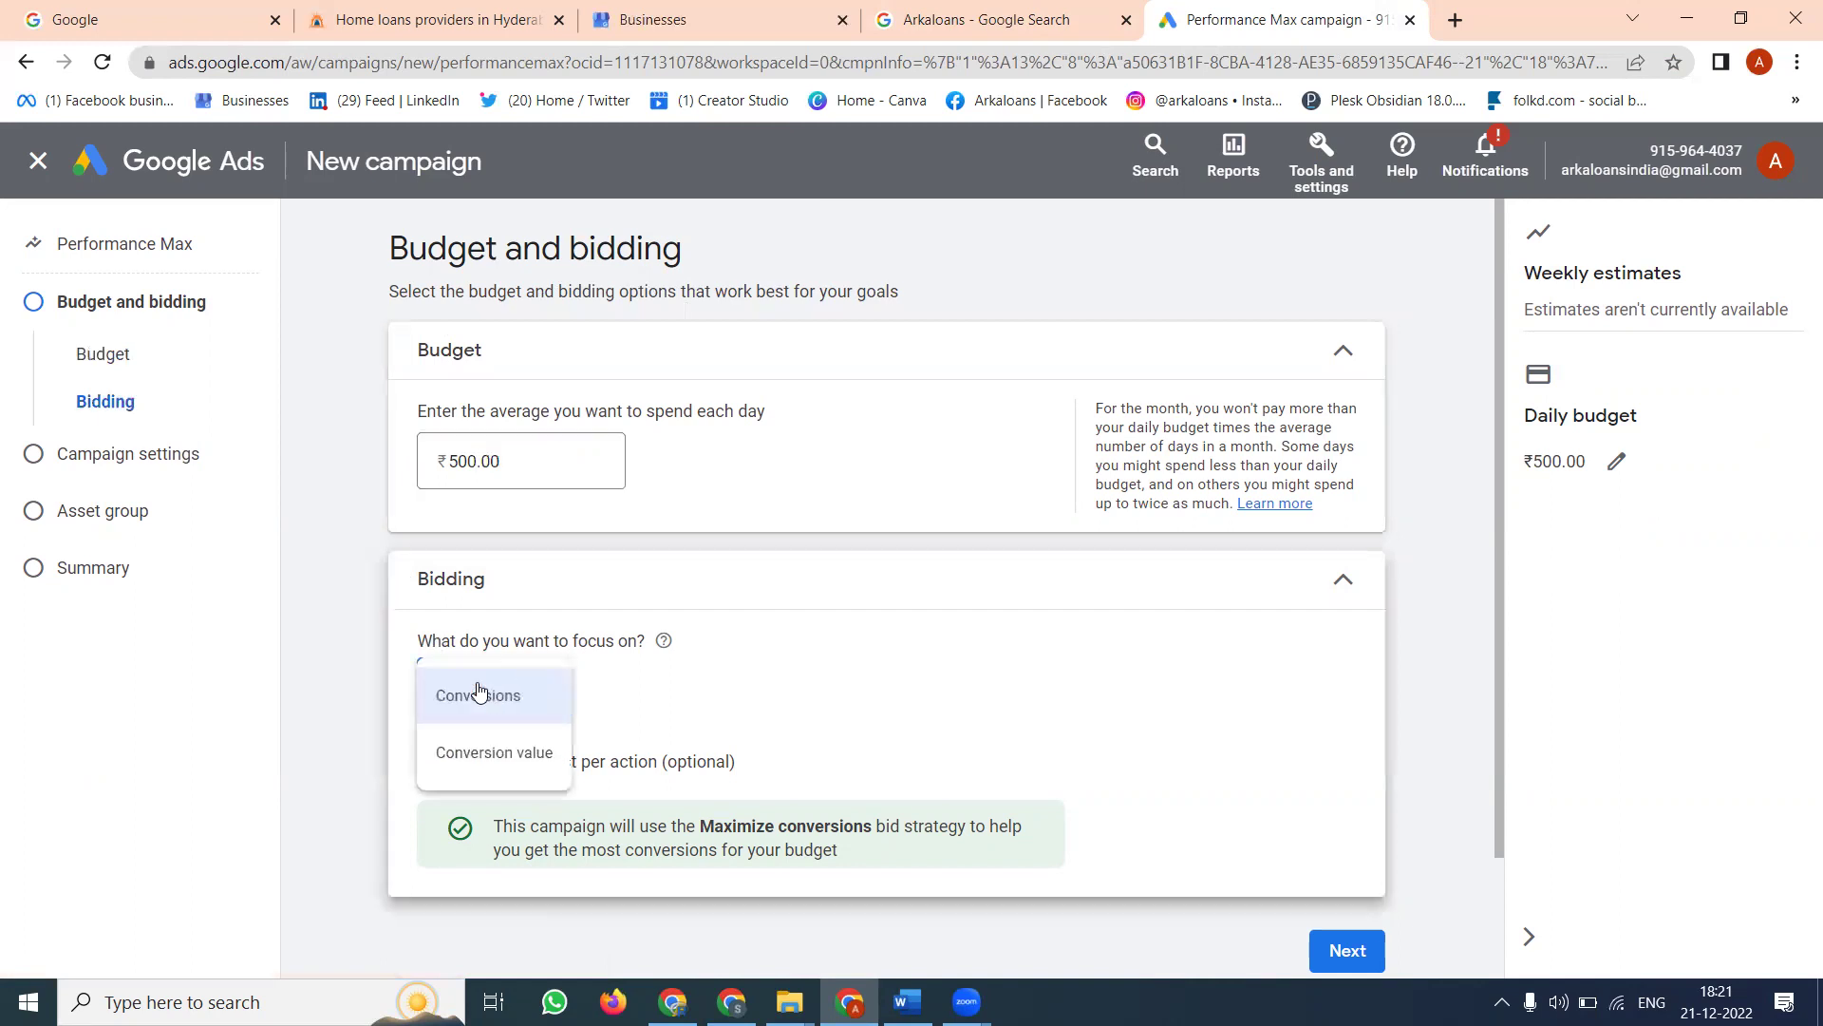
pyautogui.click(477, 752)
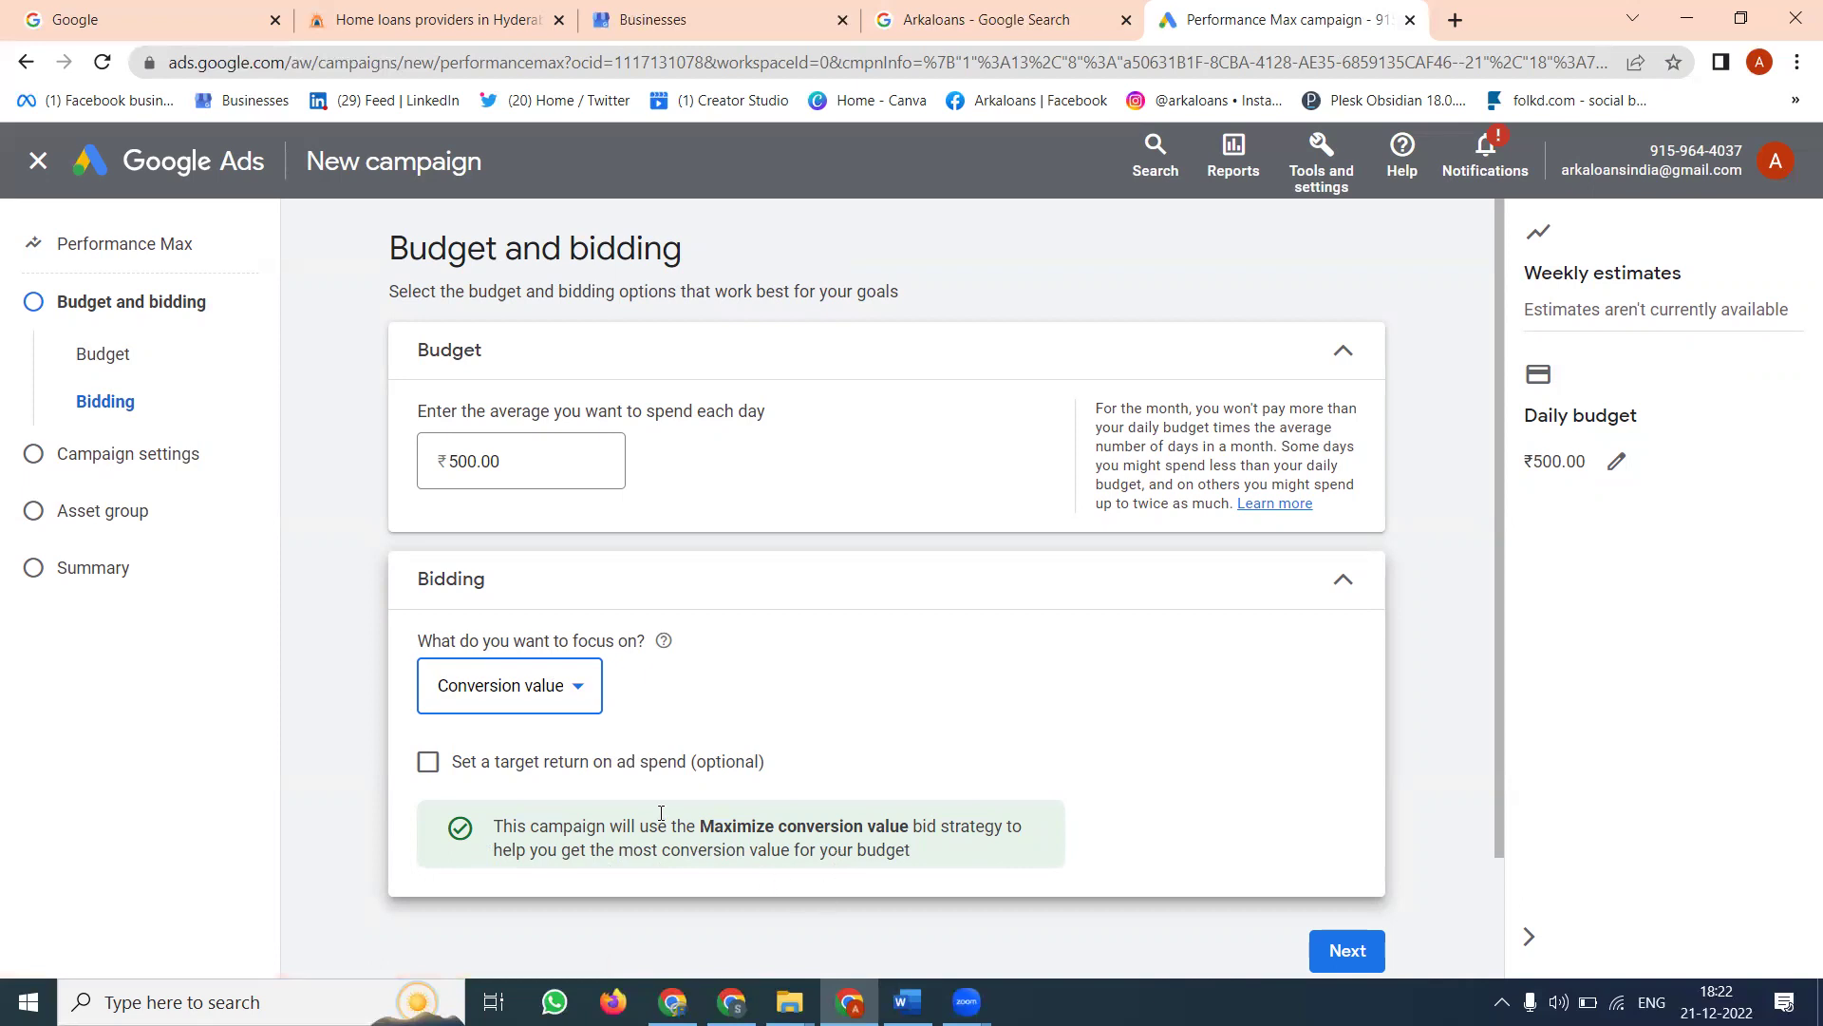
pyautogui.click(579, 685)
pyautogui.click(520, 701)
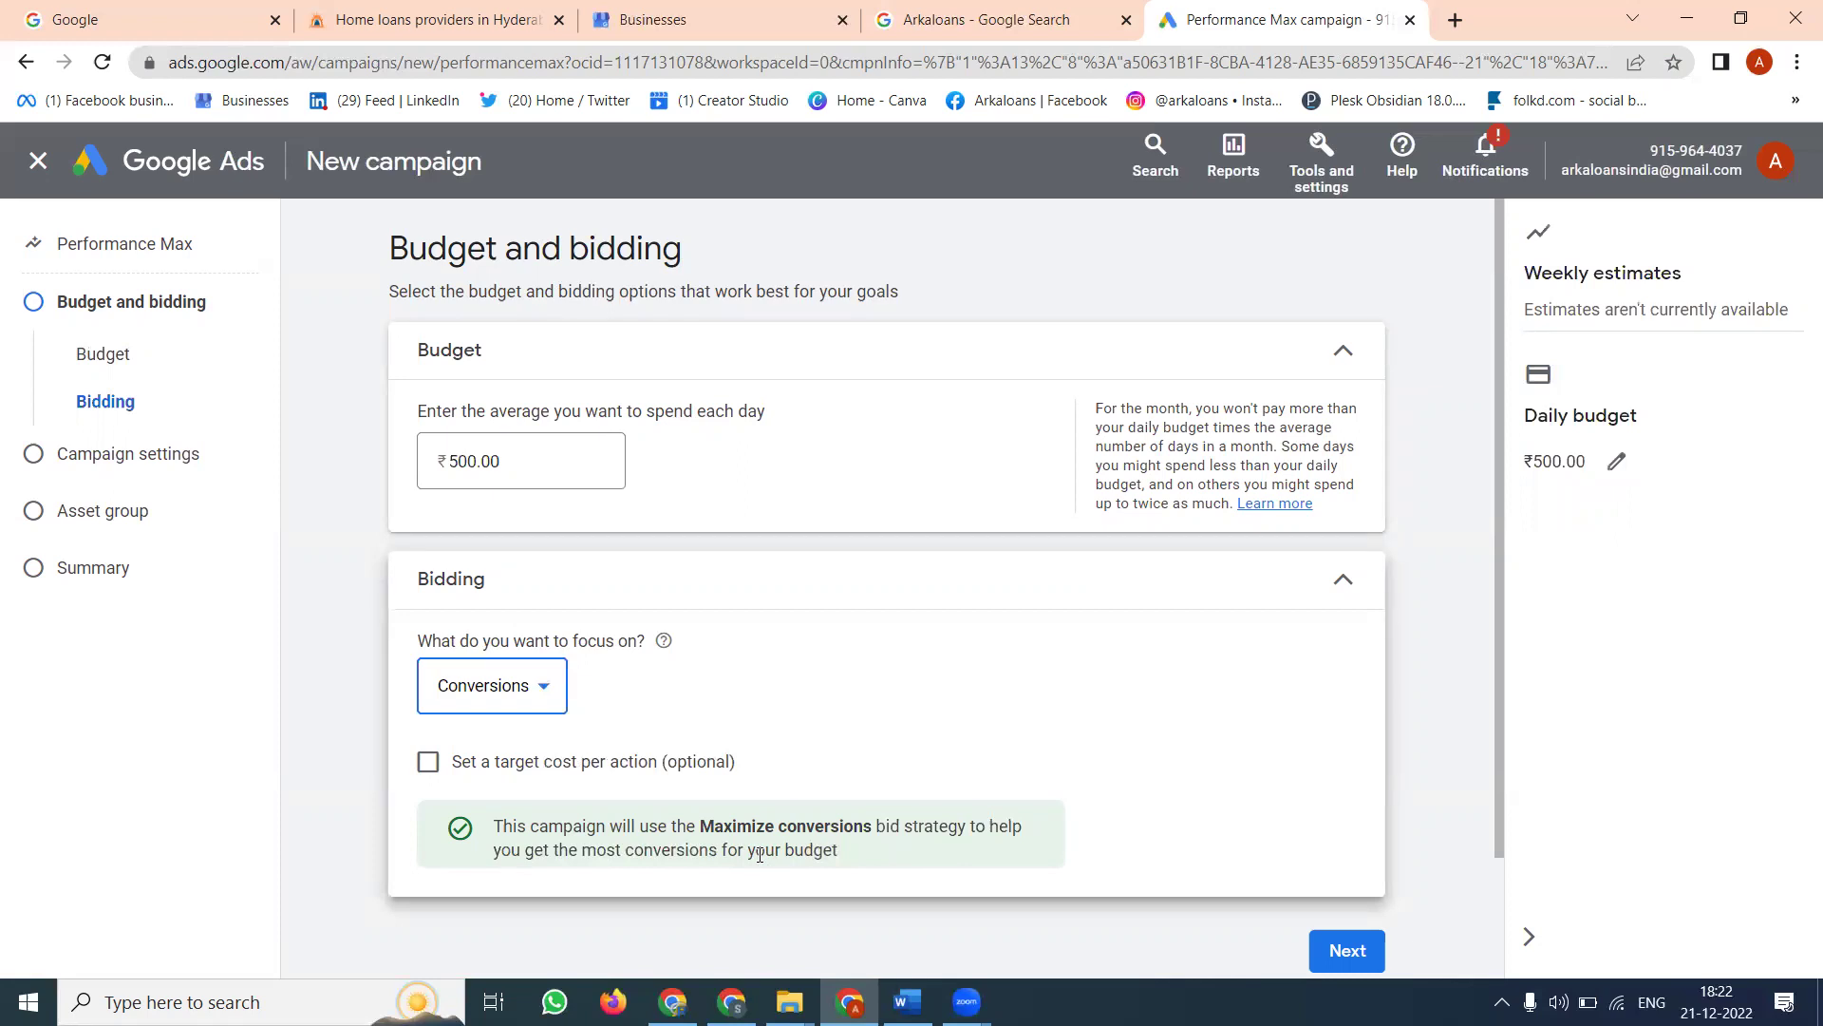
pyautogui.scroll(-2, 582, 705)
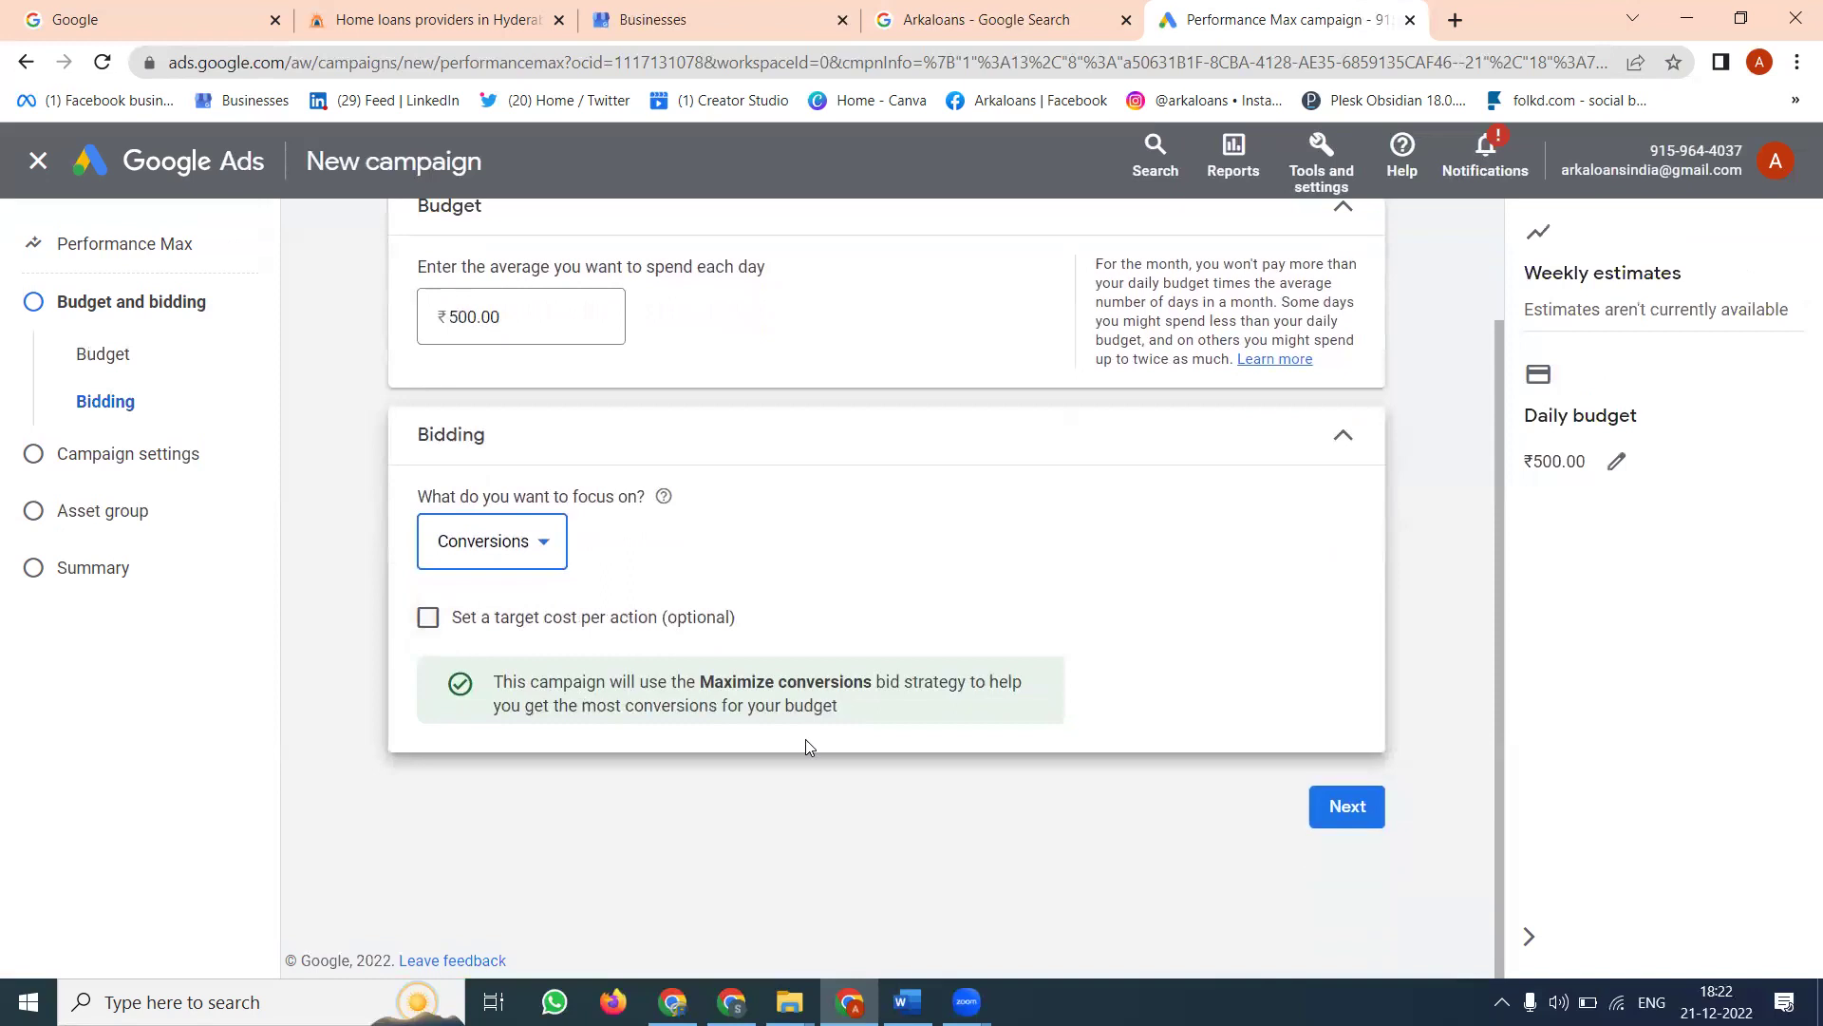
pyautogui.click(1349, 806)
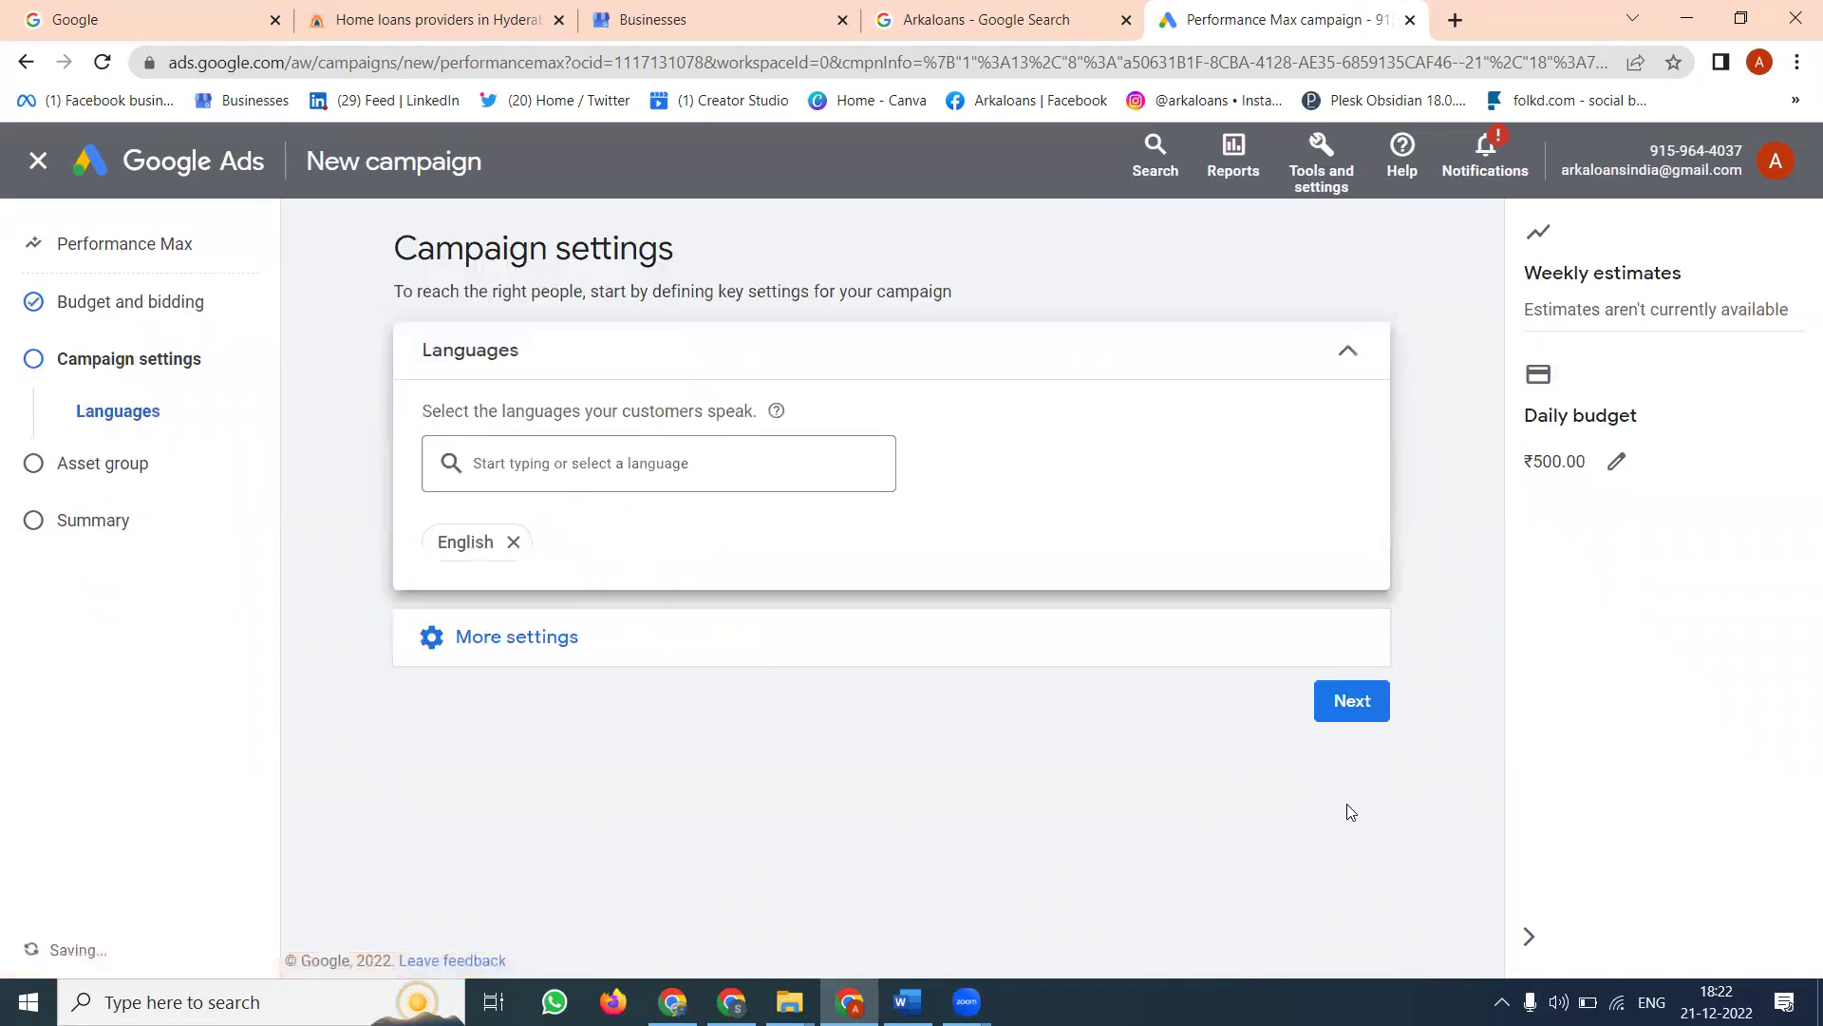
# - Find Telugu in the campaign's language list and add it to the customer languages
pyautogui.click(529, 463)
pyautogui.scroll(-3, 582, 602)
pyautogui.scroll(1, 584, 595)
pyautogui.scroll(2, 582, 595)
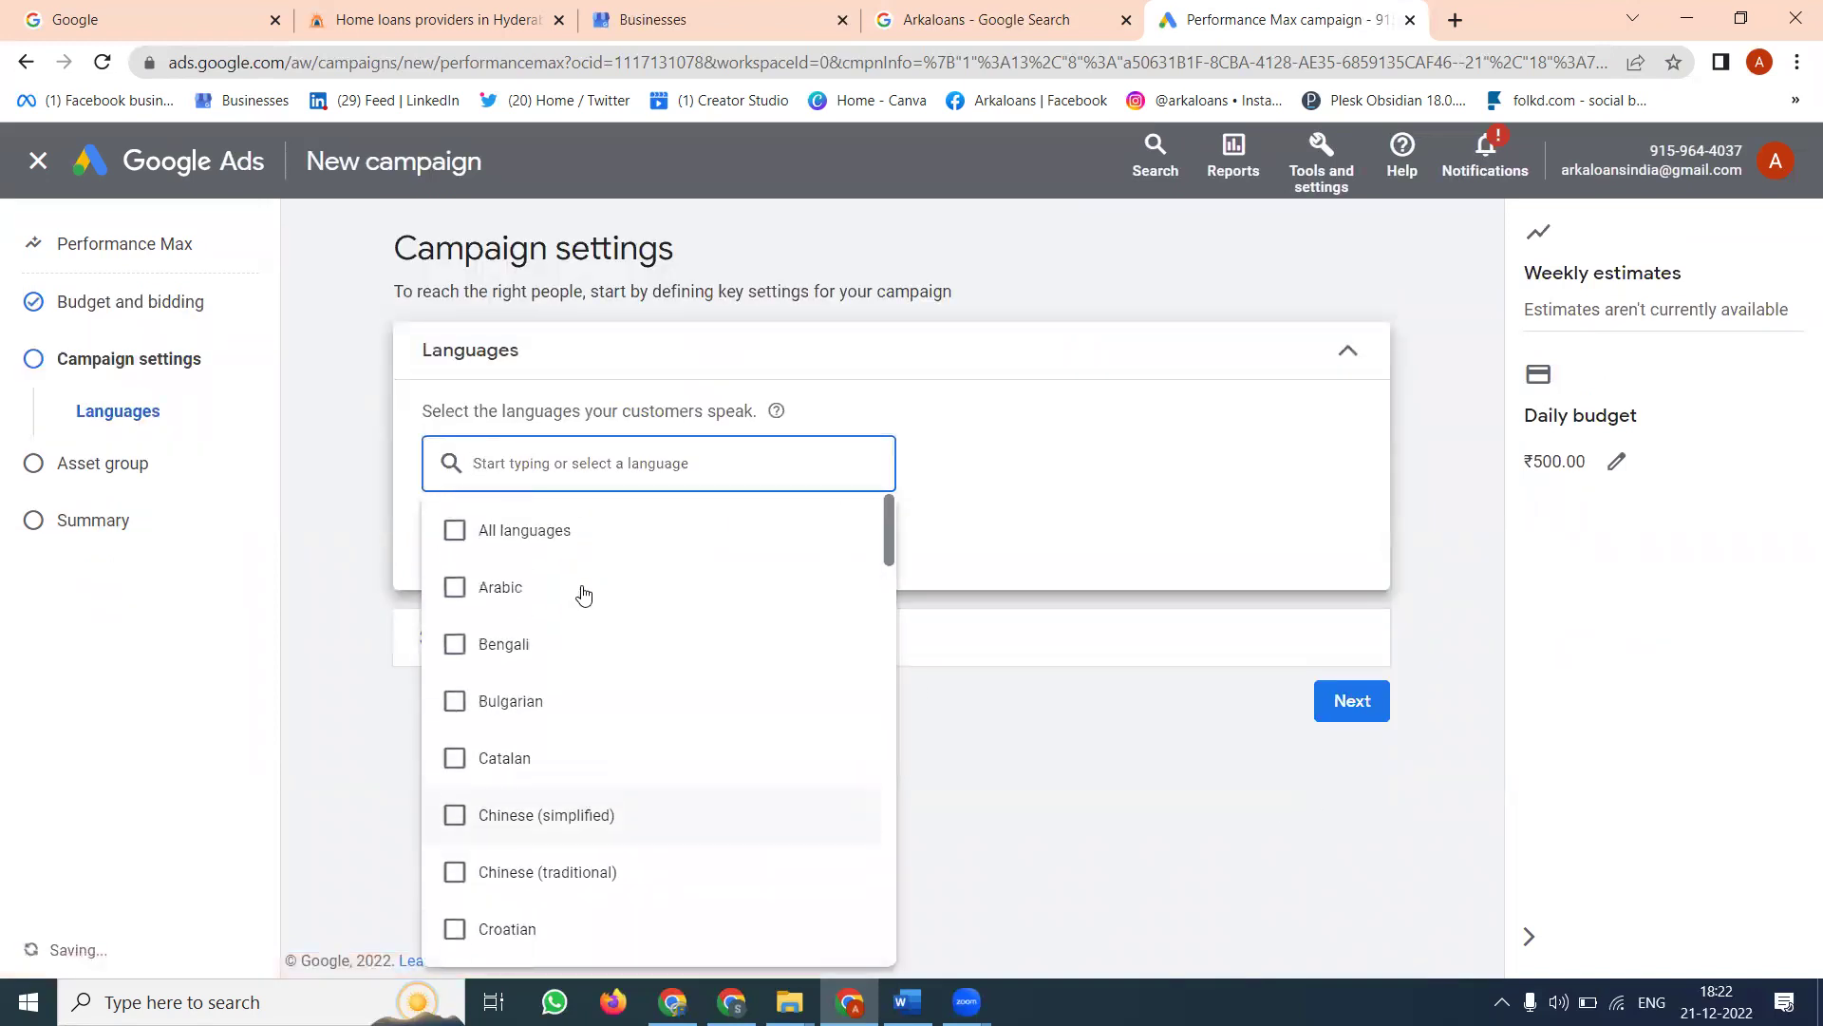
pyautogui.write('telu')
pyautogui.click(518, 530)
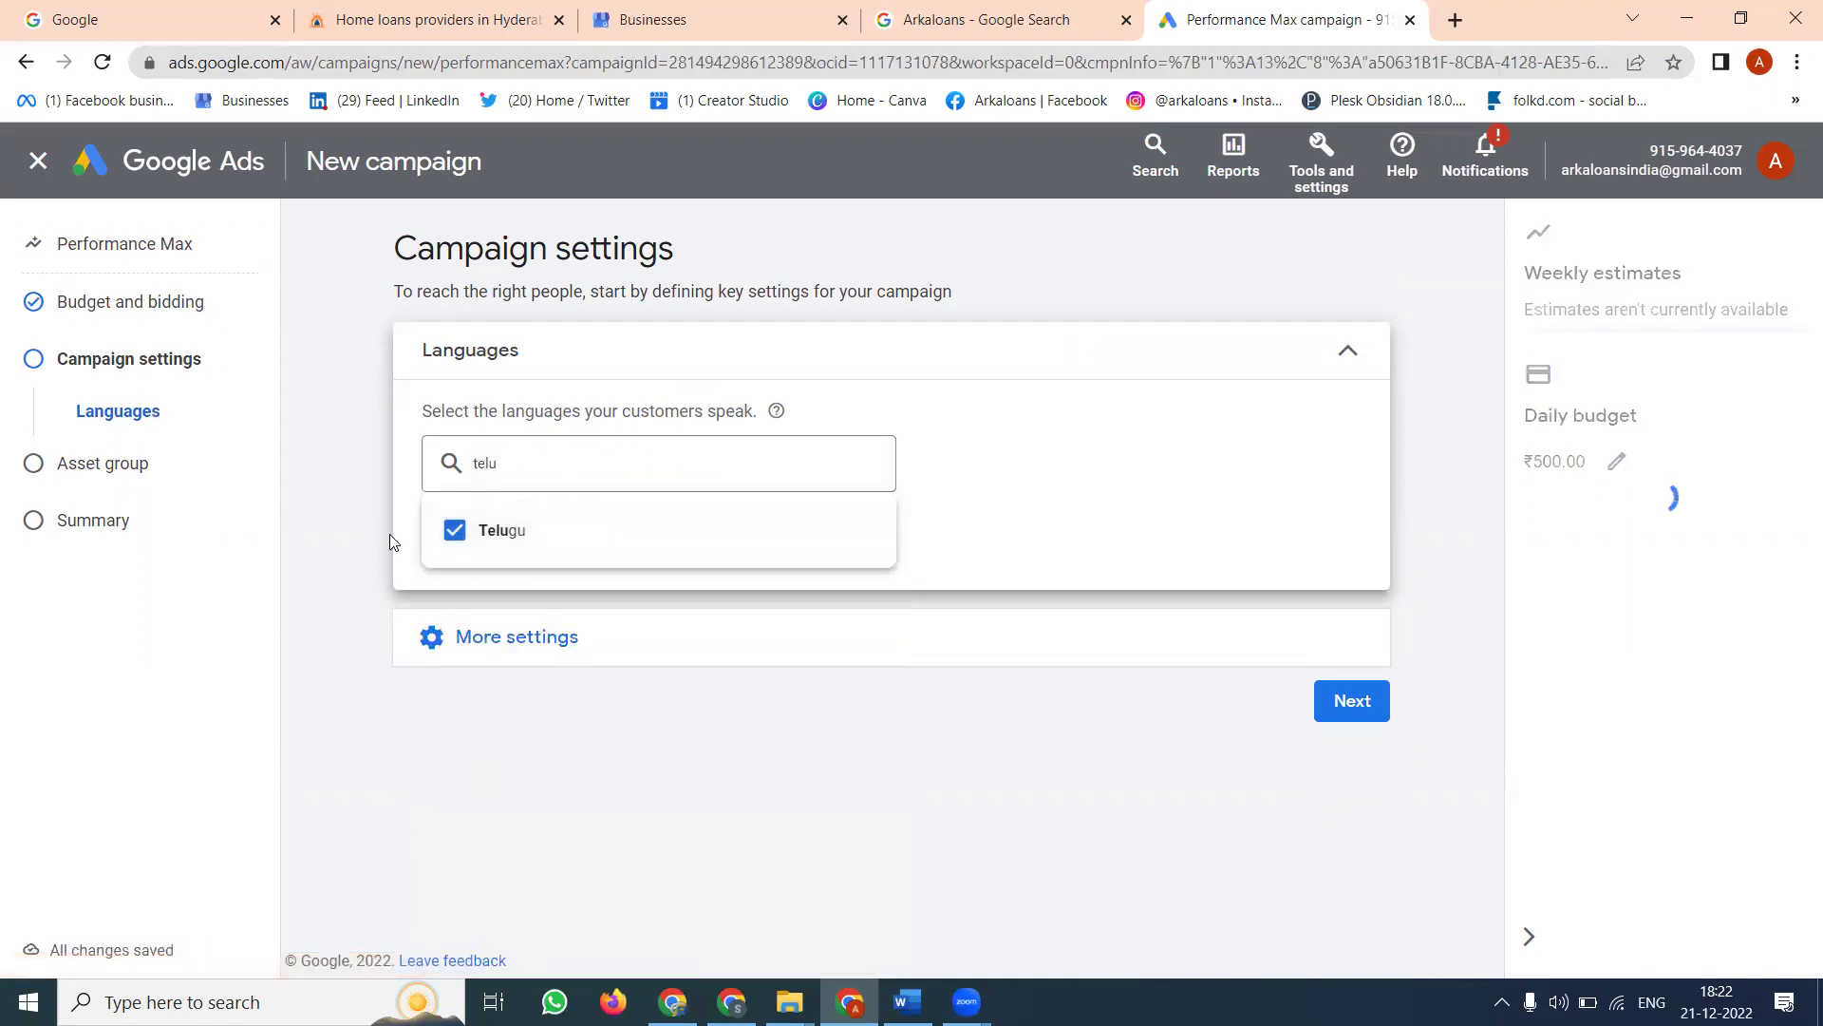
# - Clear the language search and target All languages for the campaign
pyautogui.click(567, 479)
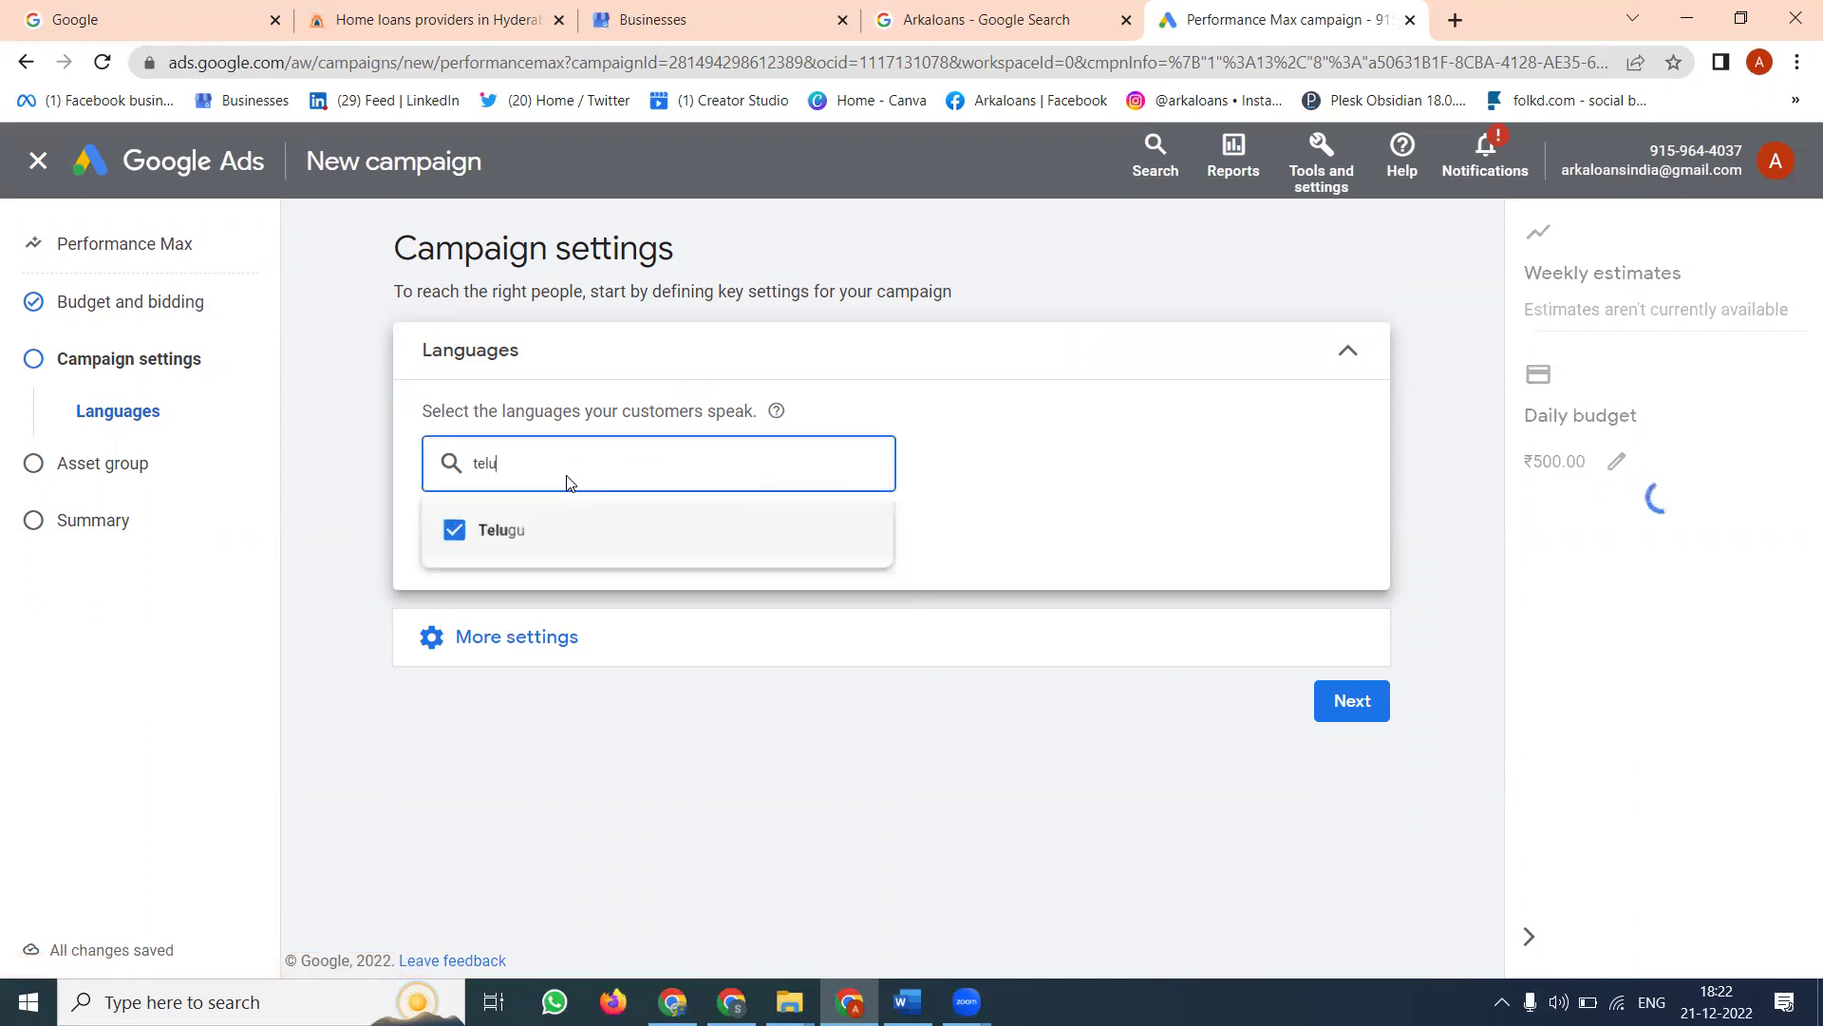
pyautogui.doubleClick(568, 469)
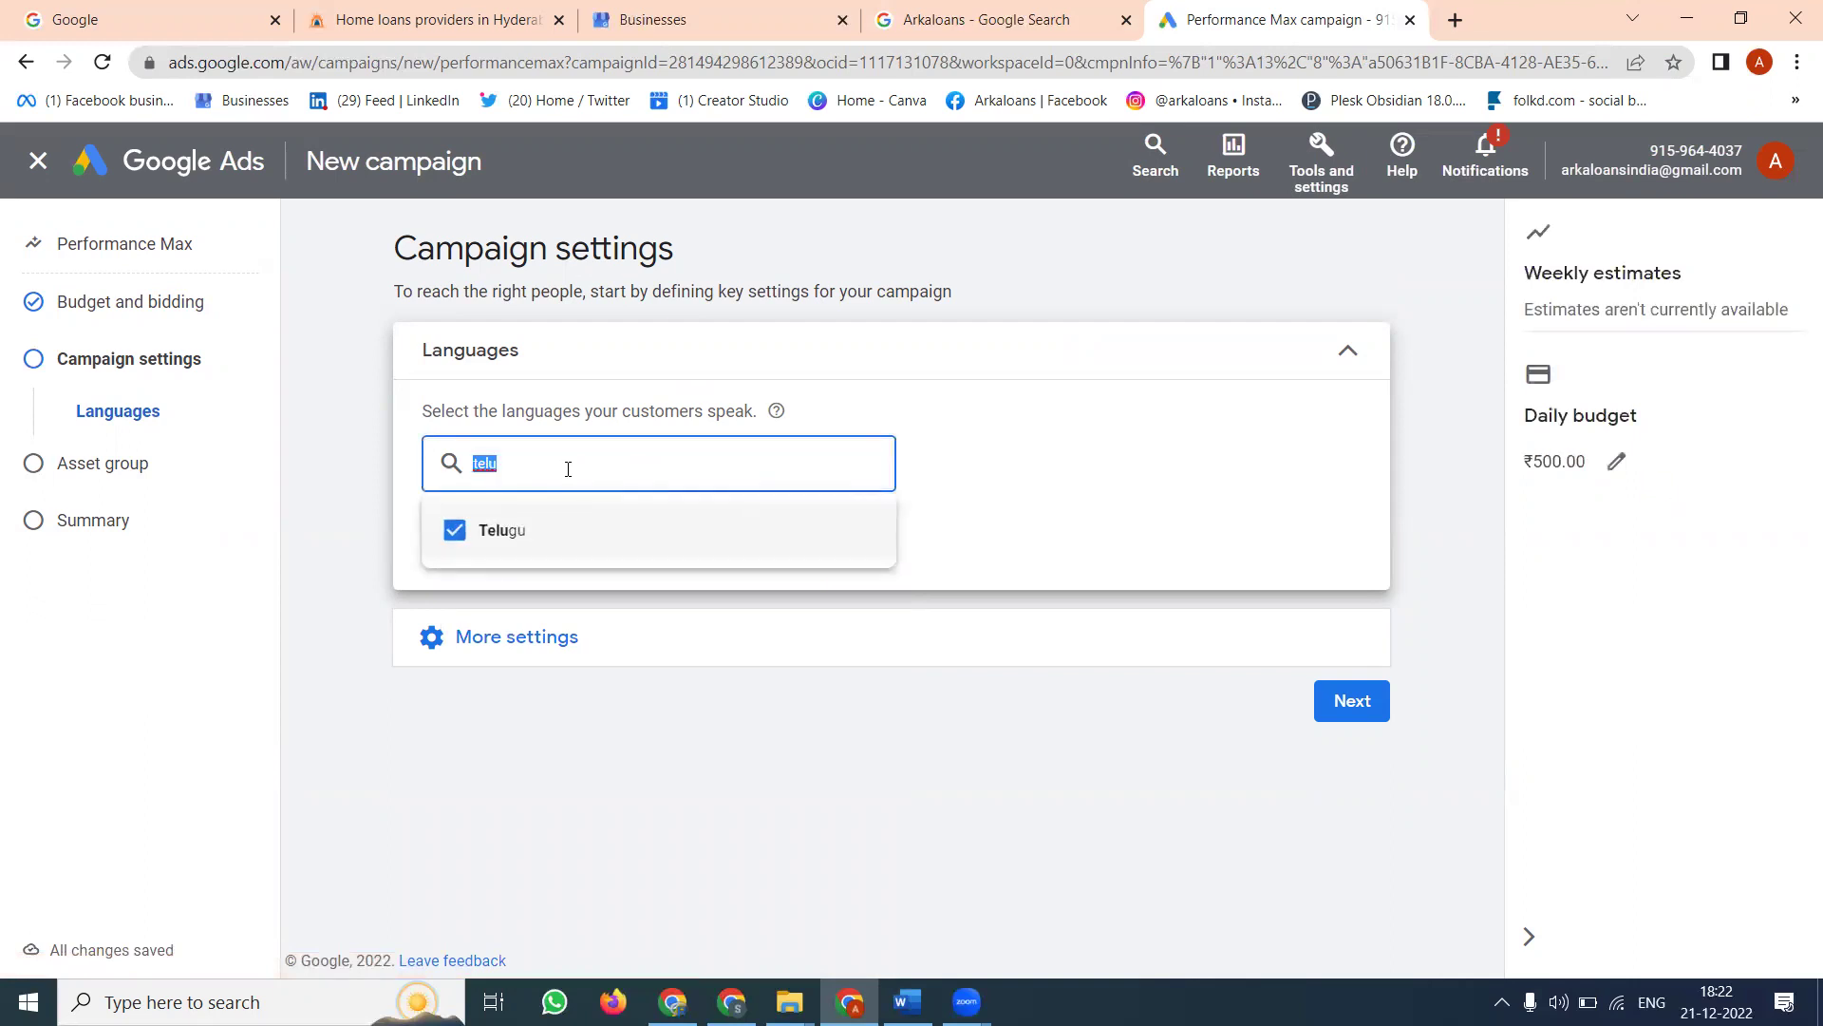
pyautogui.press('BackSpace')
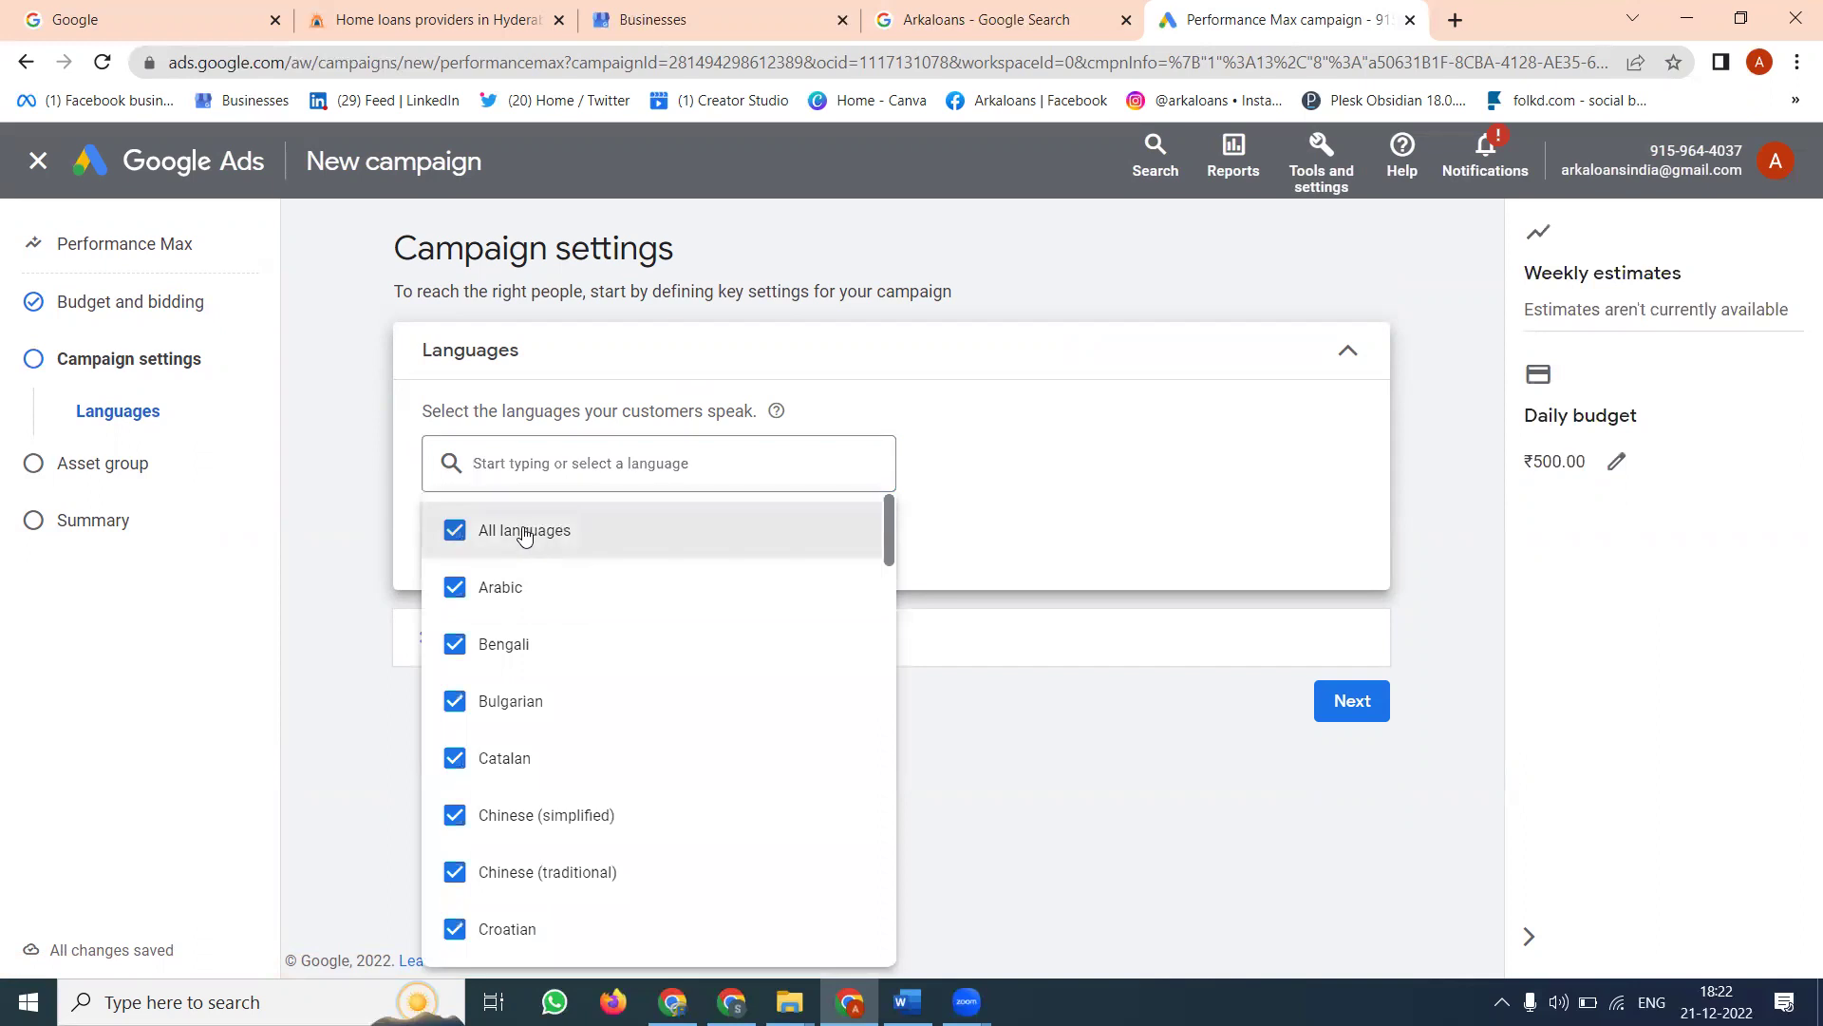
pyautogui.click(525, 533)
pyautogui.click(986, 486)
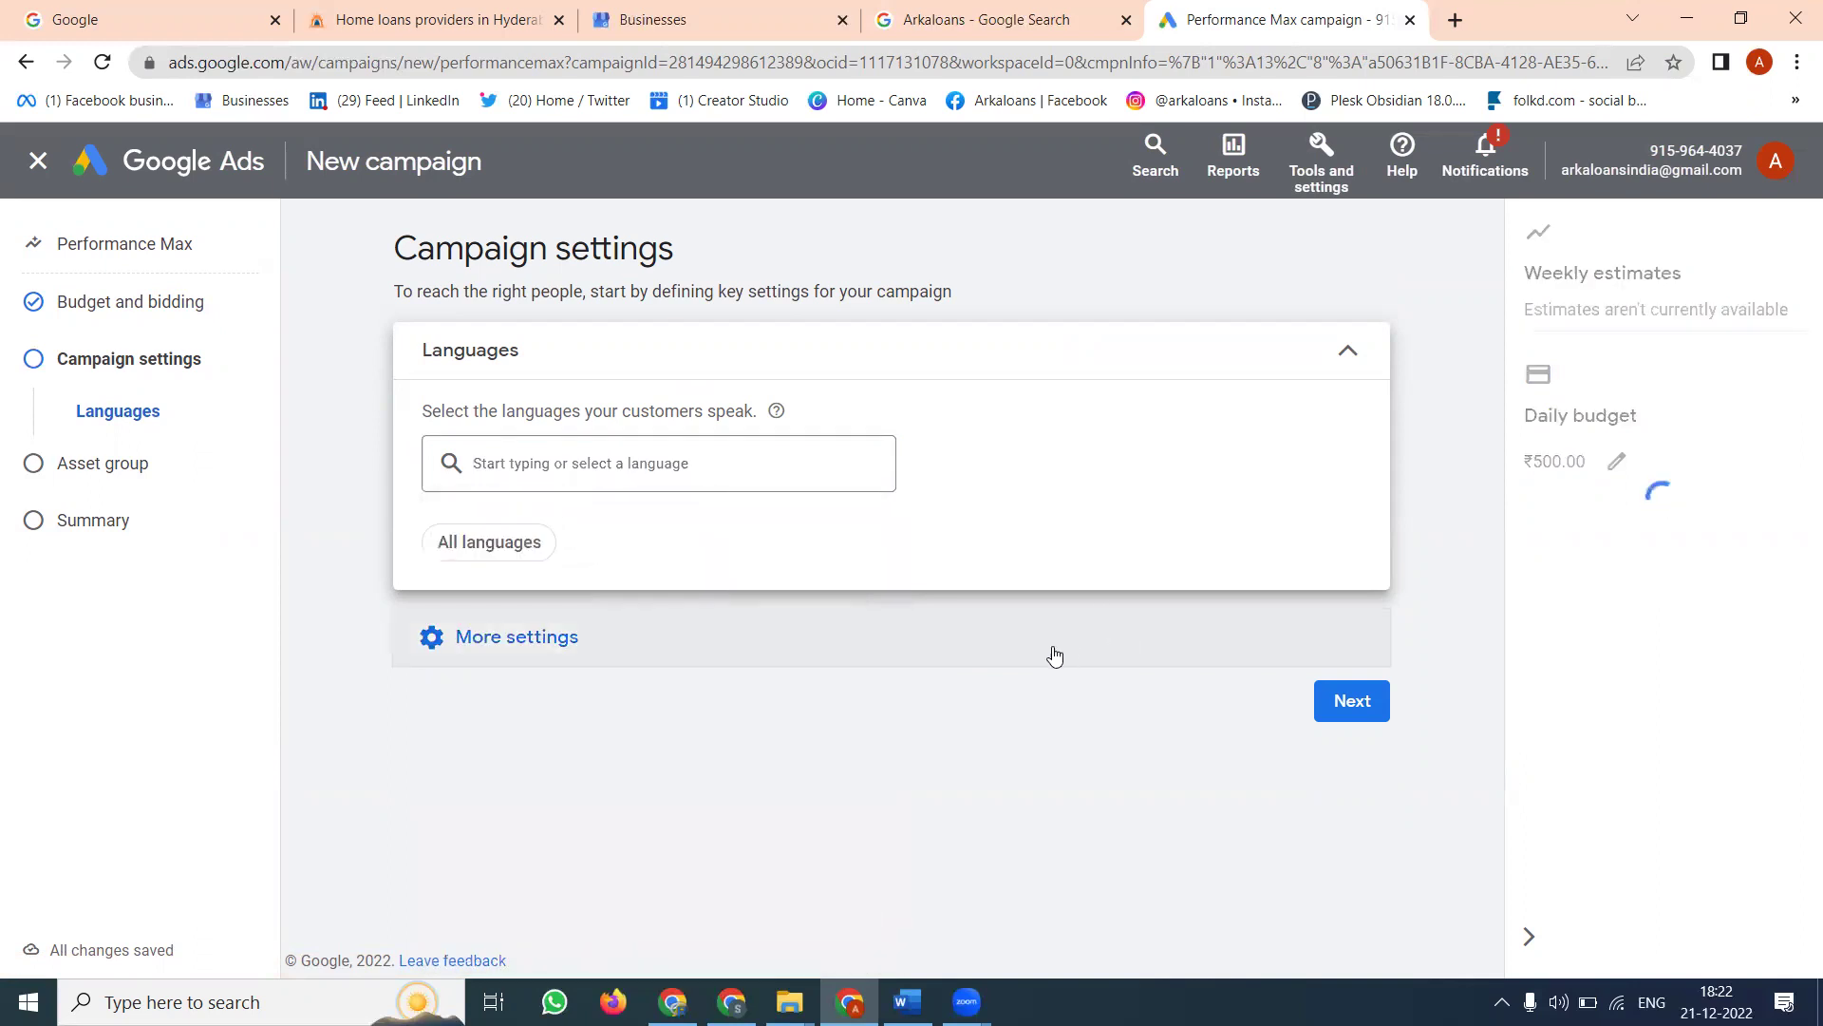
# - Expand the Final URL expansion and Campaign URL options among the additional campaign settings
pyautogui.click(562, 637)
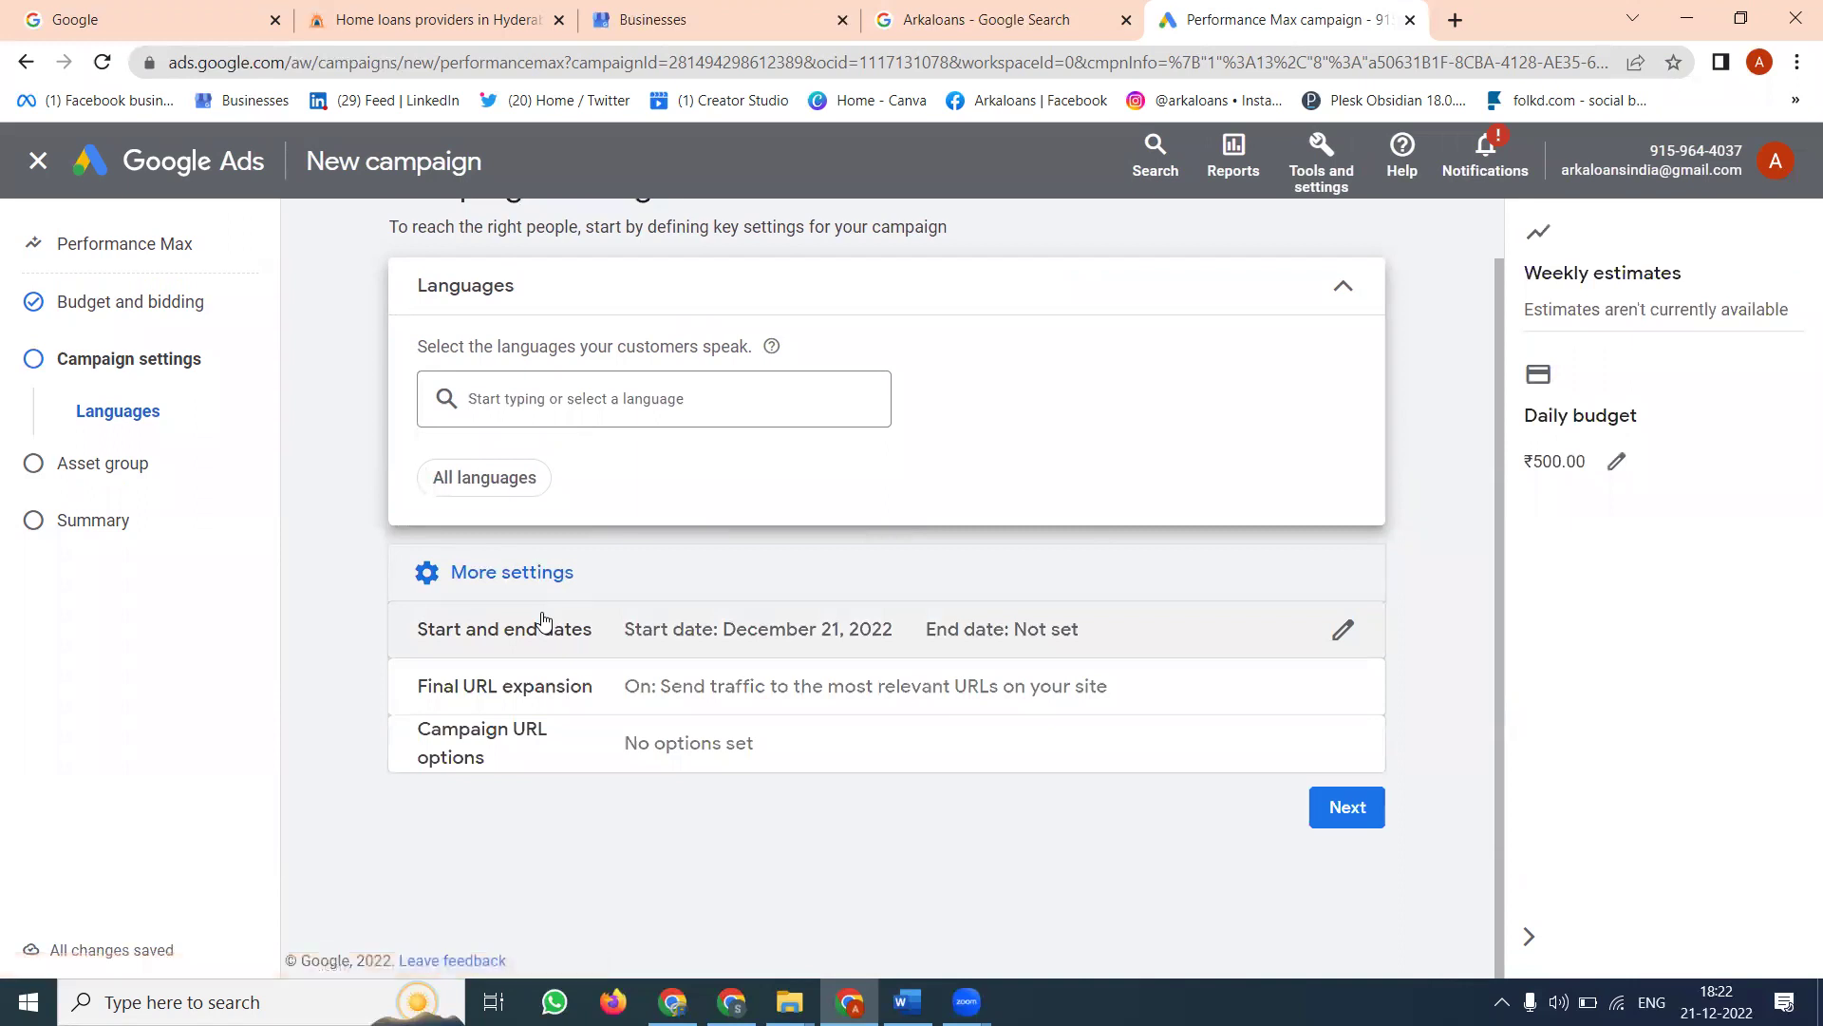
pyautogui.click(545, 689)
pyautogui.scroll(-2, 542, 684)
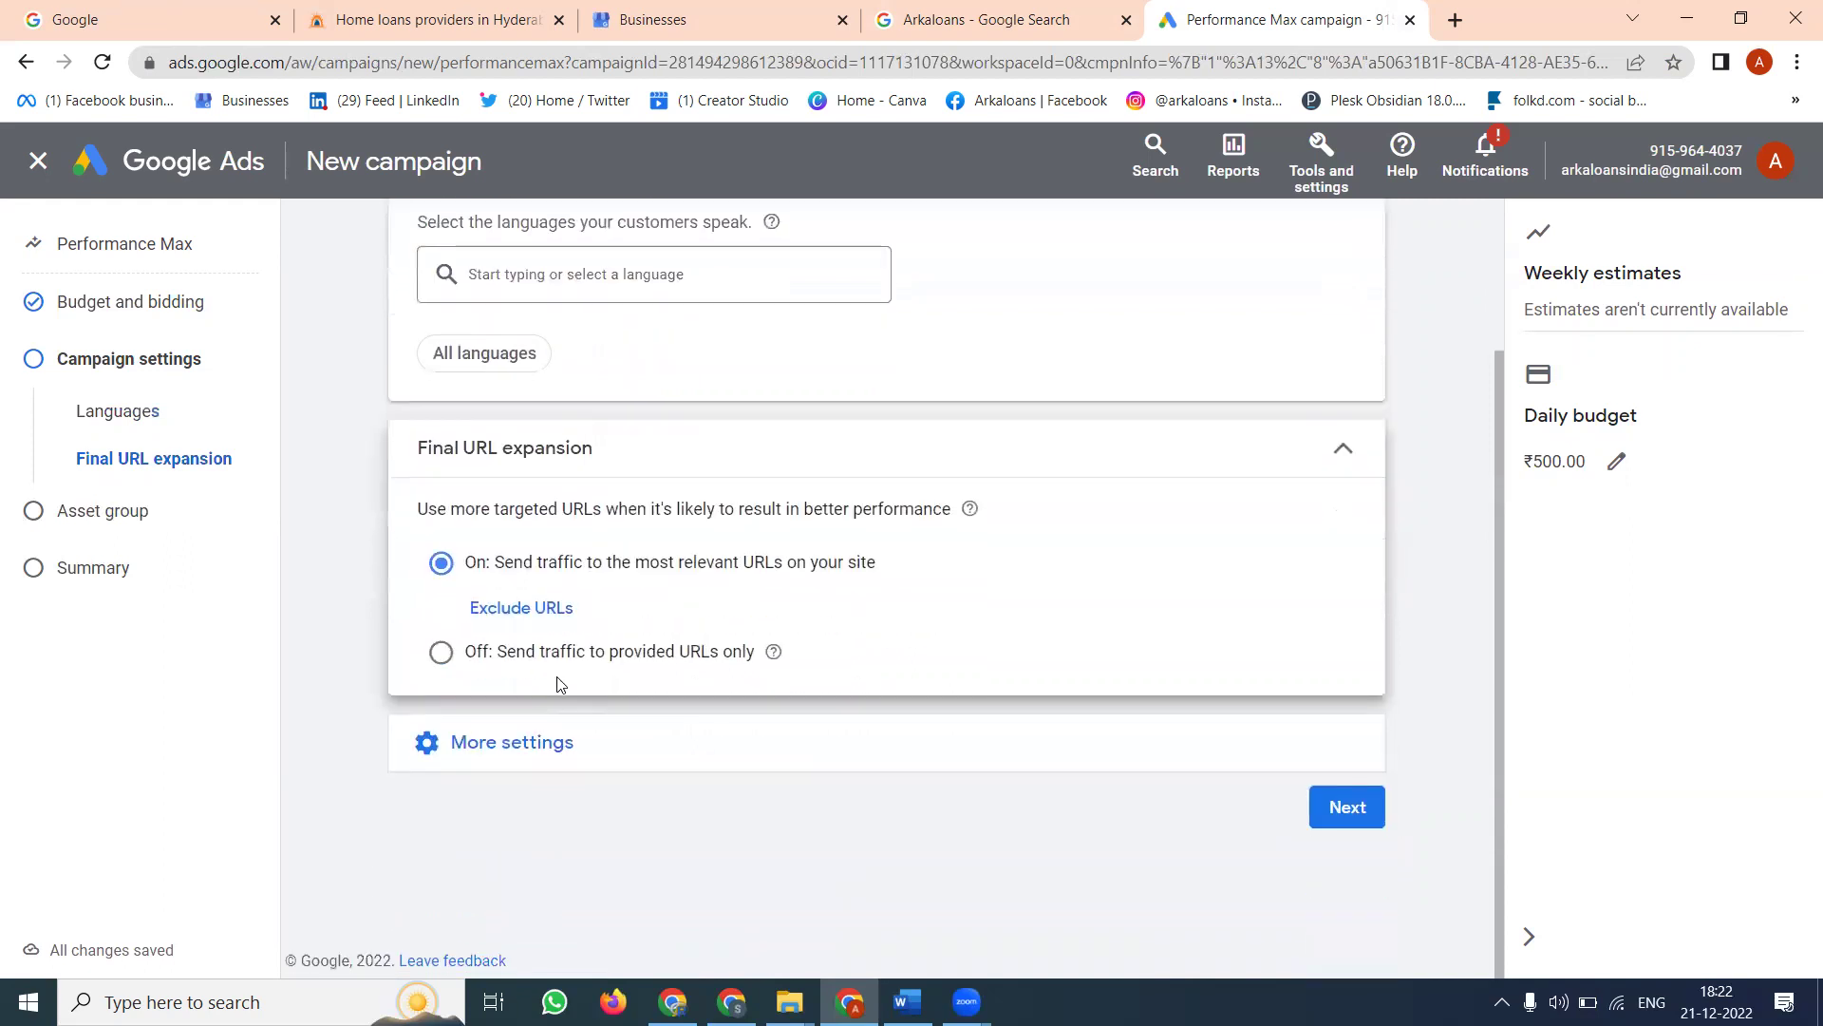
pyautogui.click(512, 744)
pyautogui.click(502, 867)
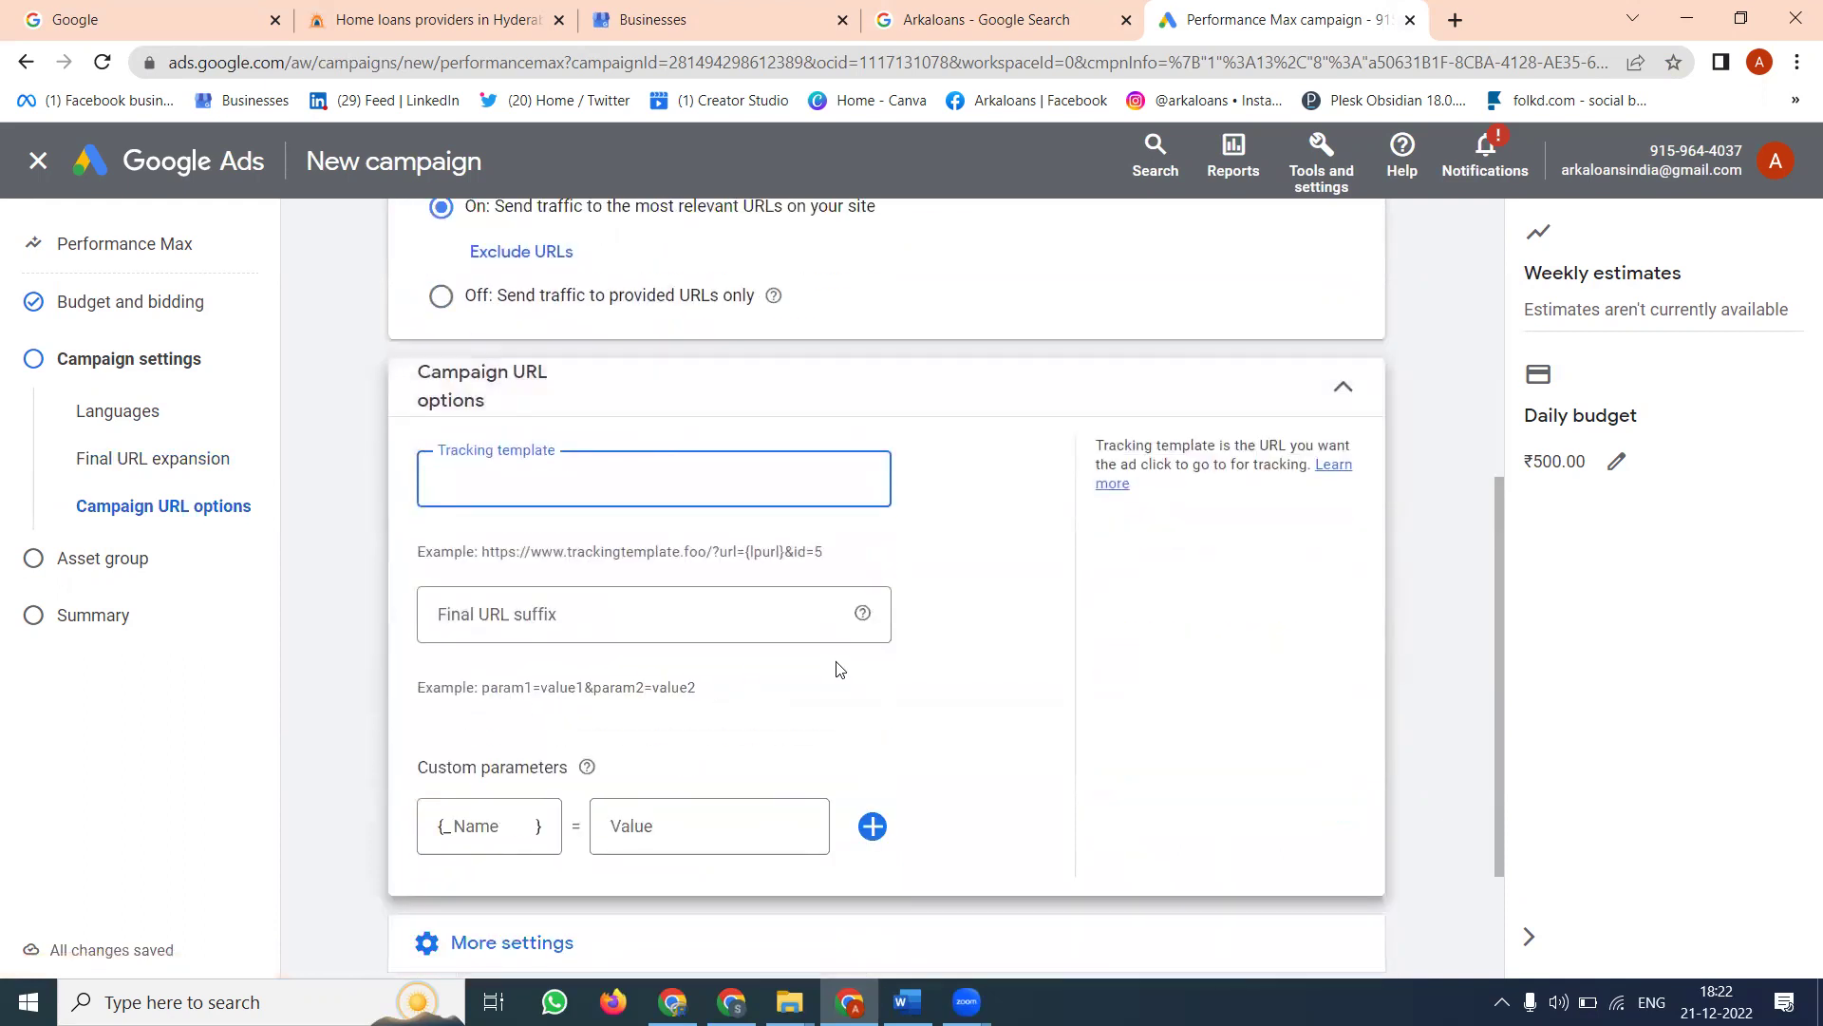
# - Collapse the Campaign URL and Final URL expansion options, reveal the additional campaign settings, and proceed to the asset group
pyautogui.click(1344, 392)
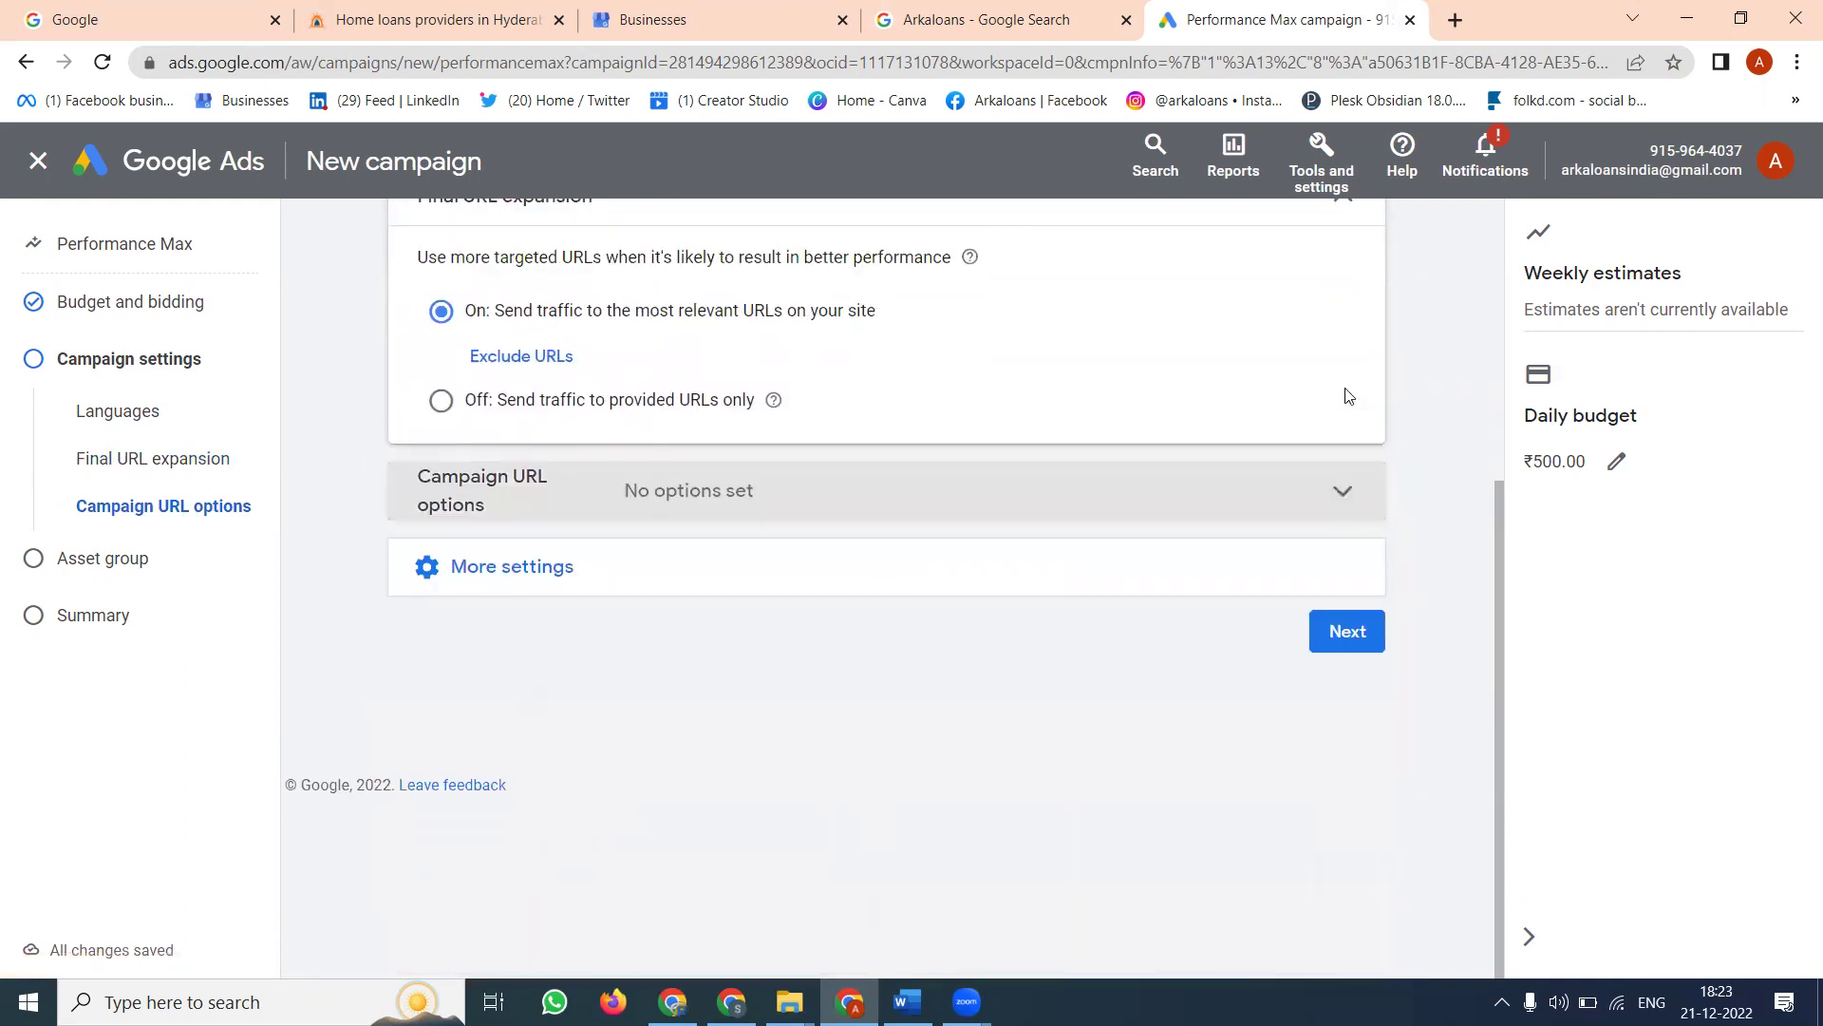
pyautogui.scroll(2, 1005, 448)
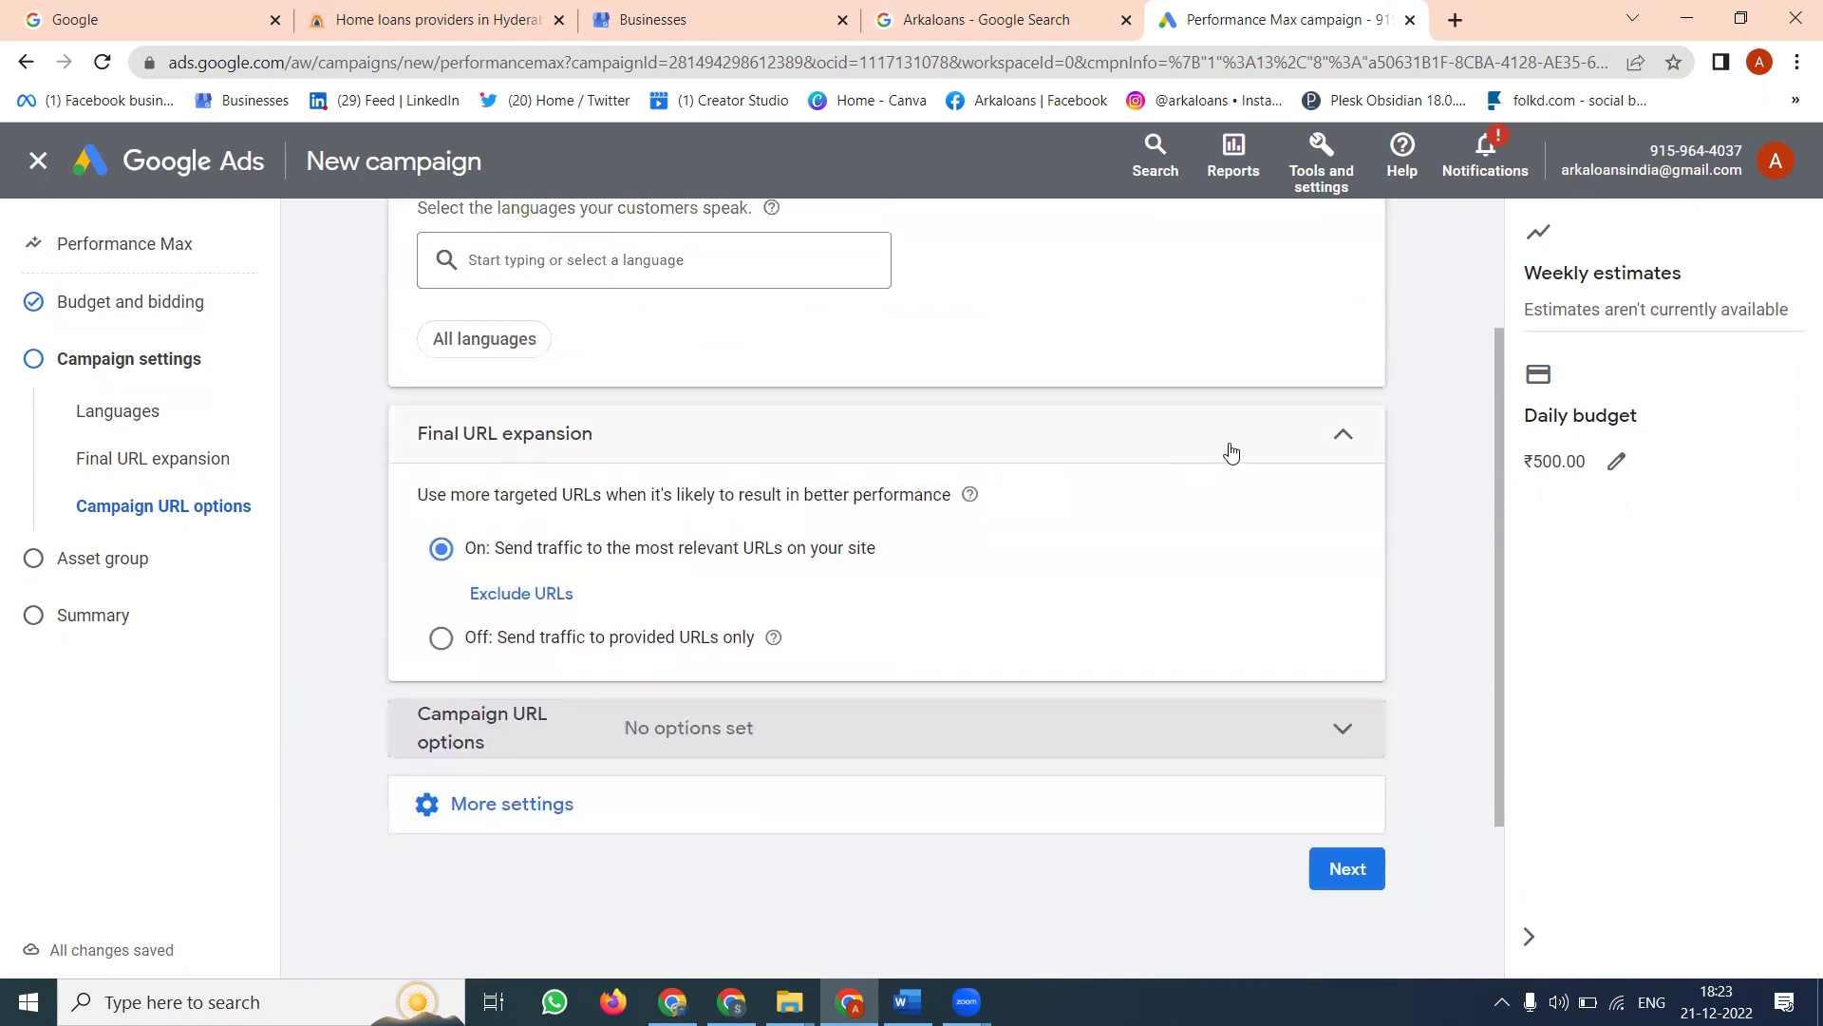
pyautogui.click(1342, 431)
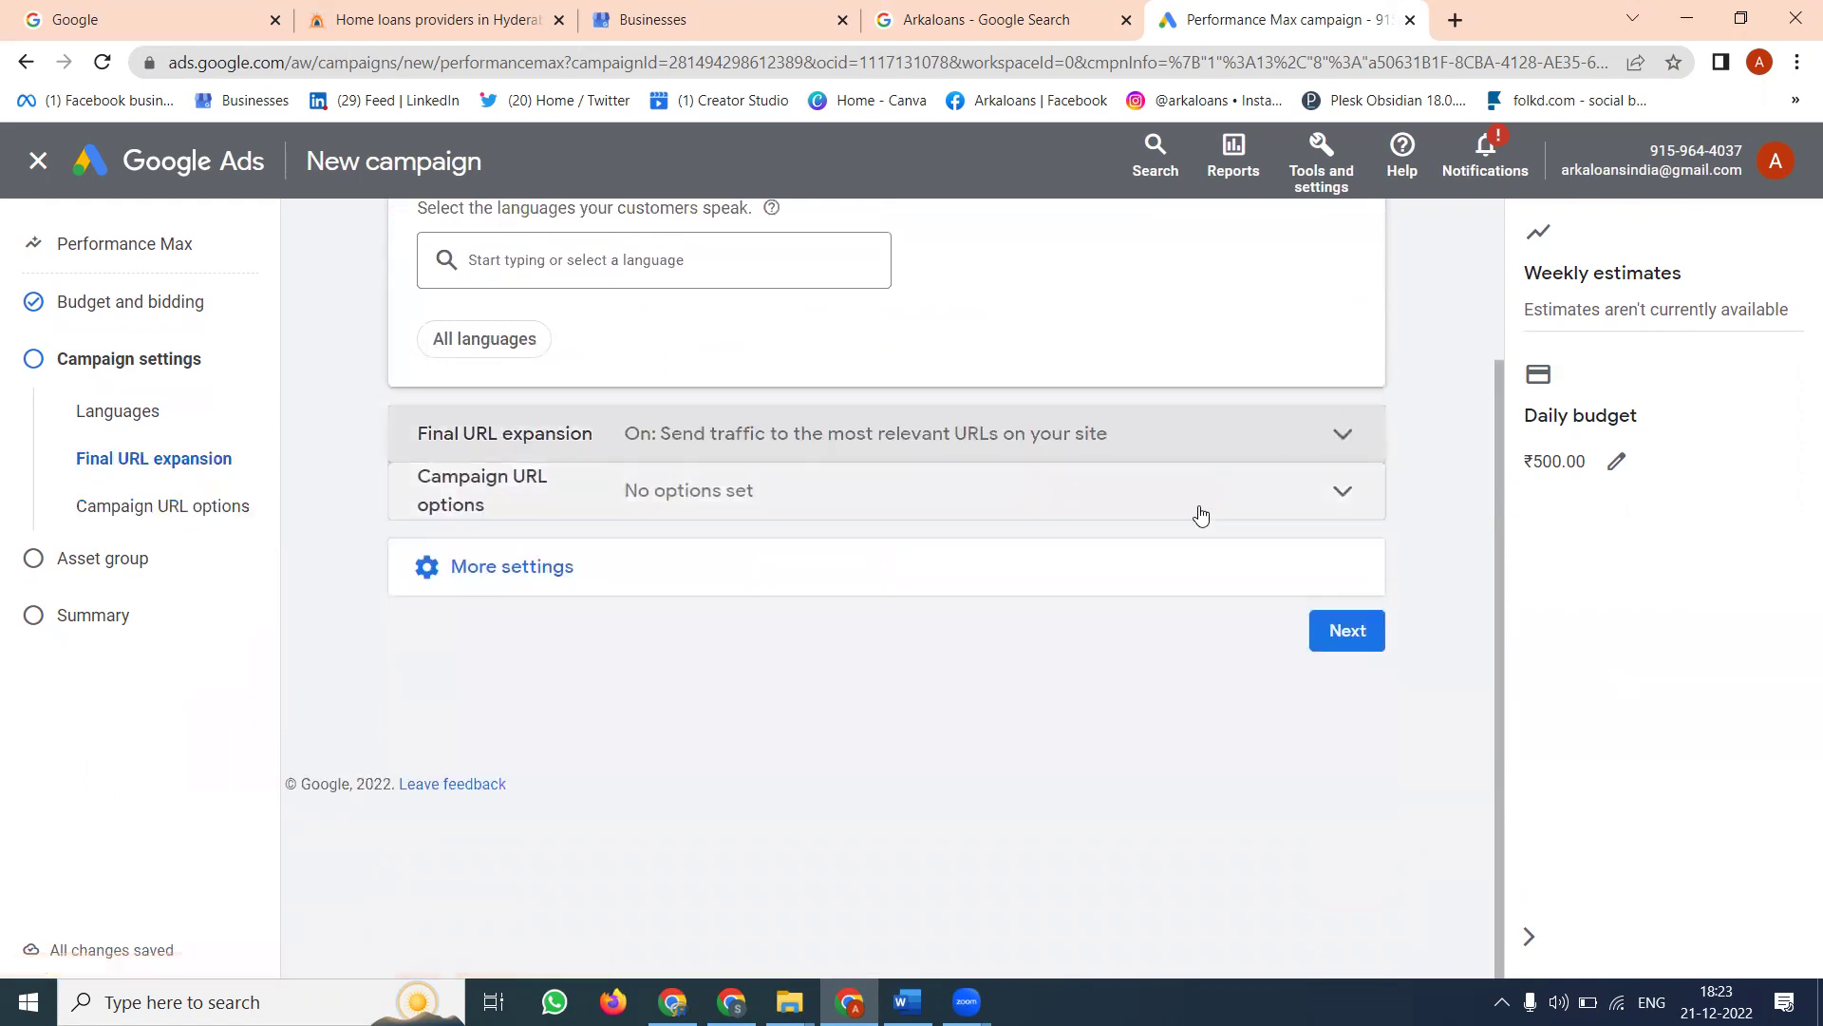
pyautogui.click(619, 577)
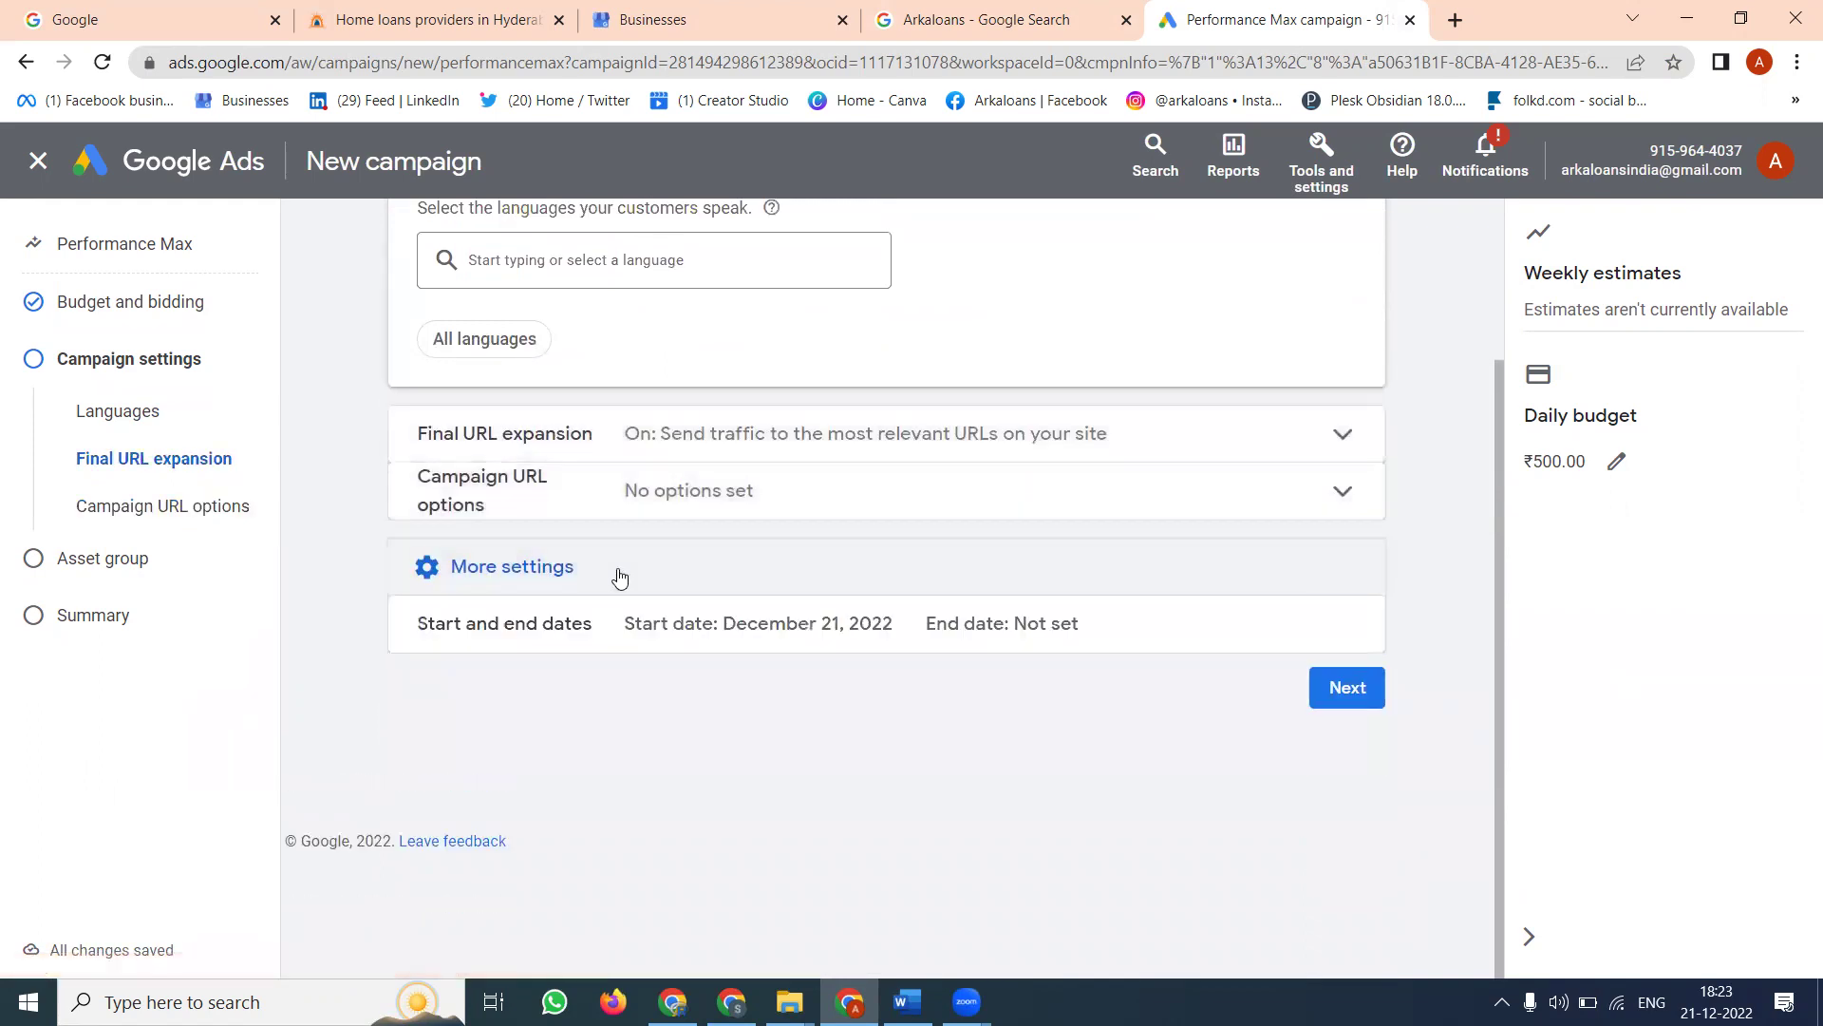
pyautogui.click(1344, 693)
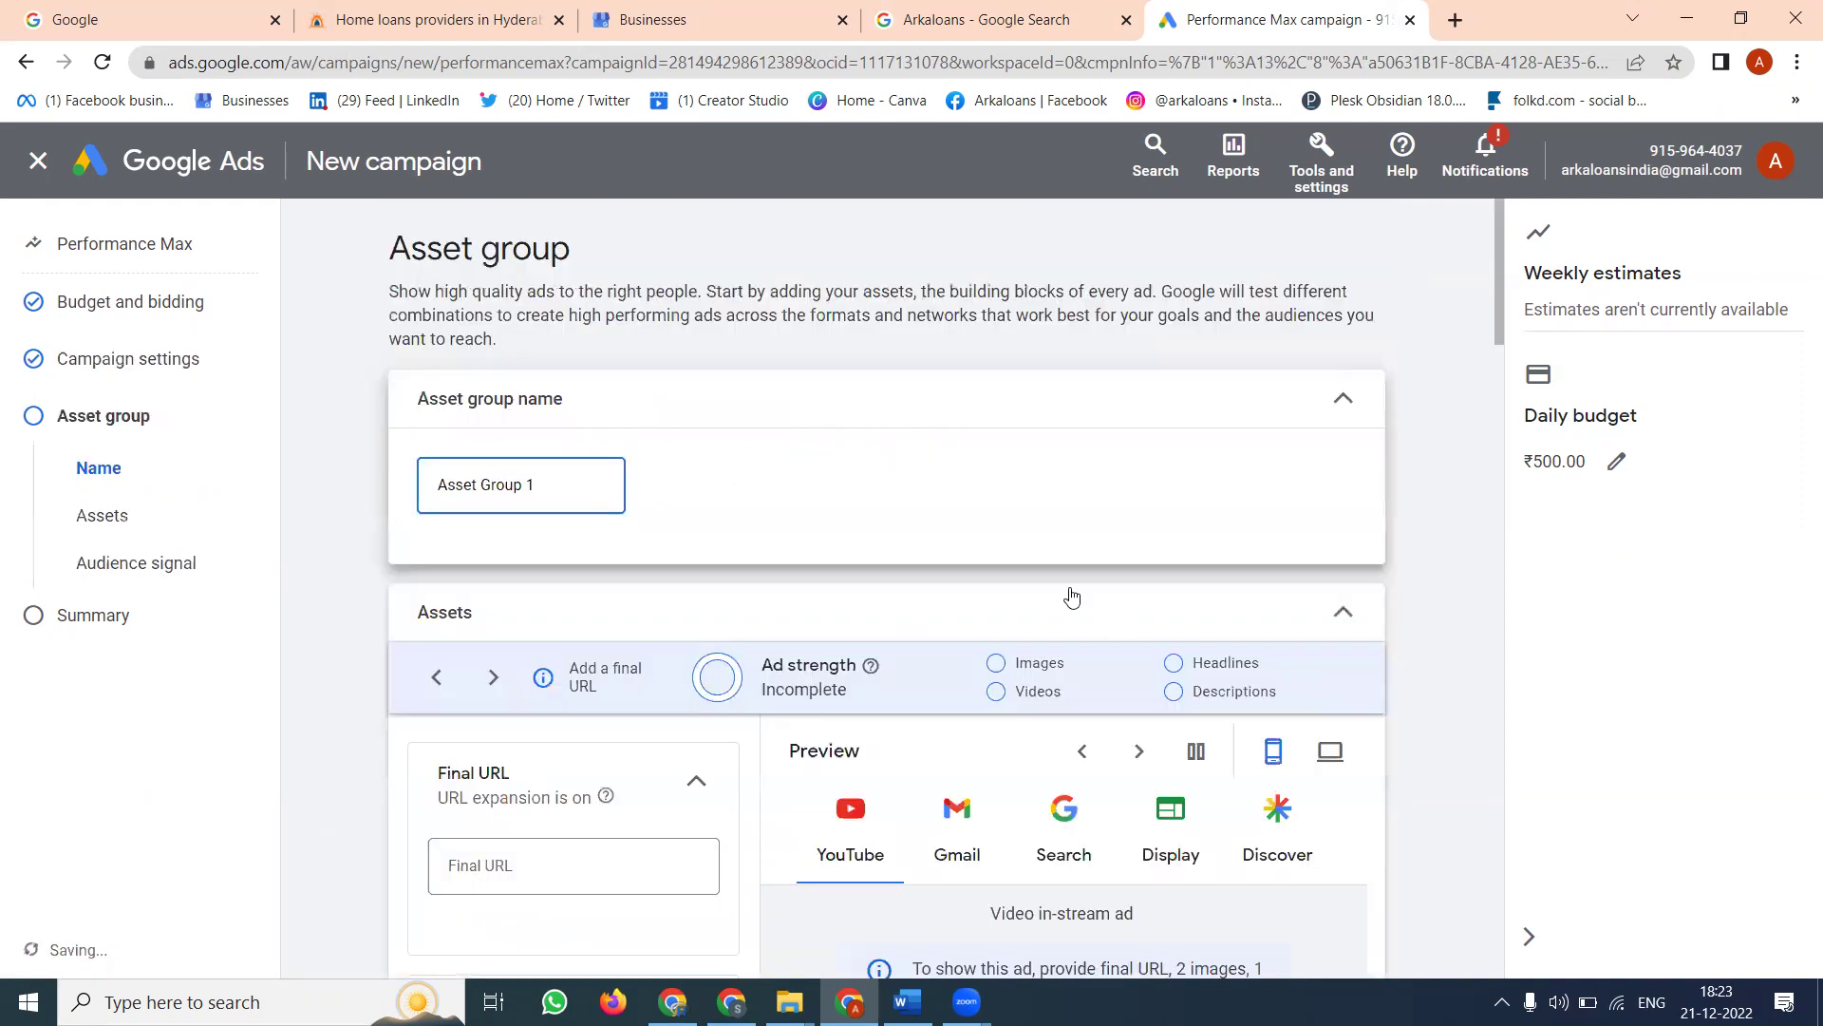
# - Examine the mobile ad previews for YouTube, Gmail, Search, Display and Discover in the asset group
pyautogui.scroll(-4, 950, 534)
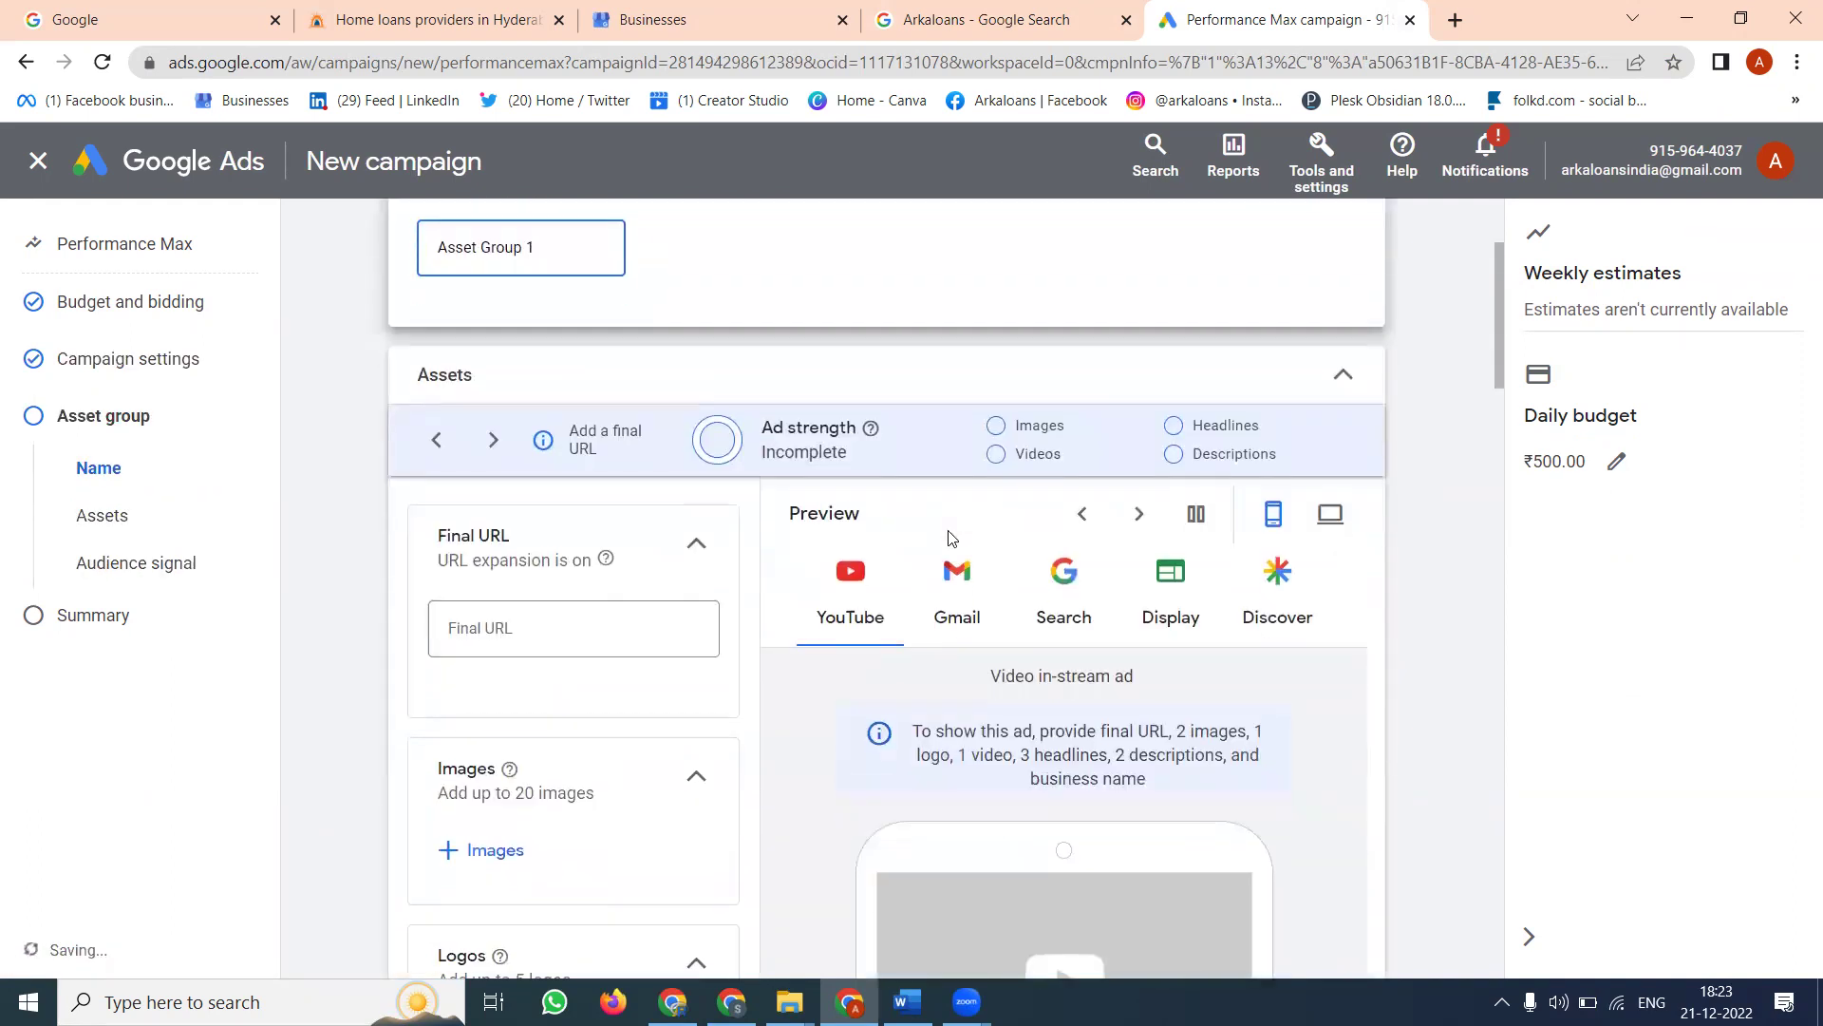
pyautogui.click(868, 587)
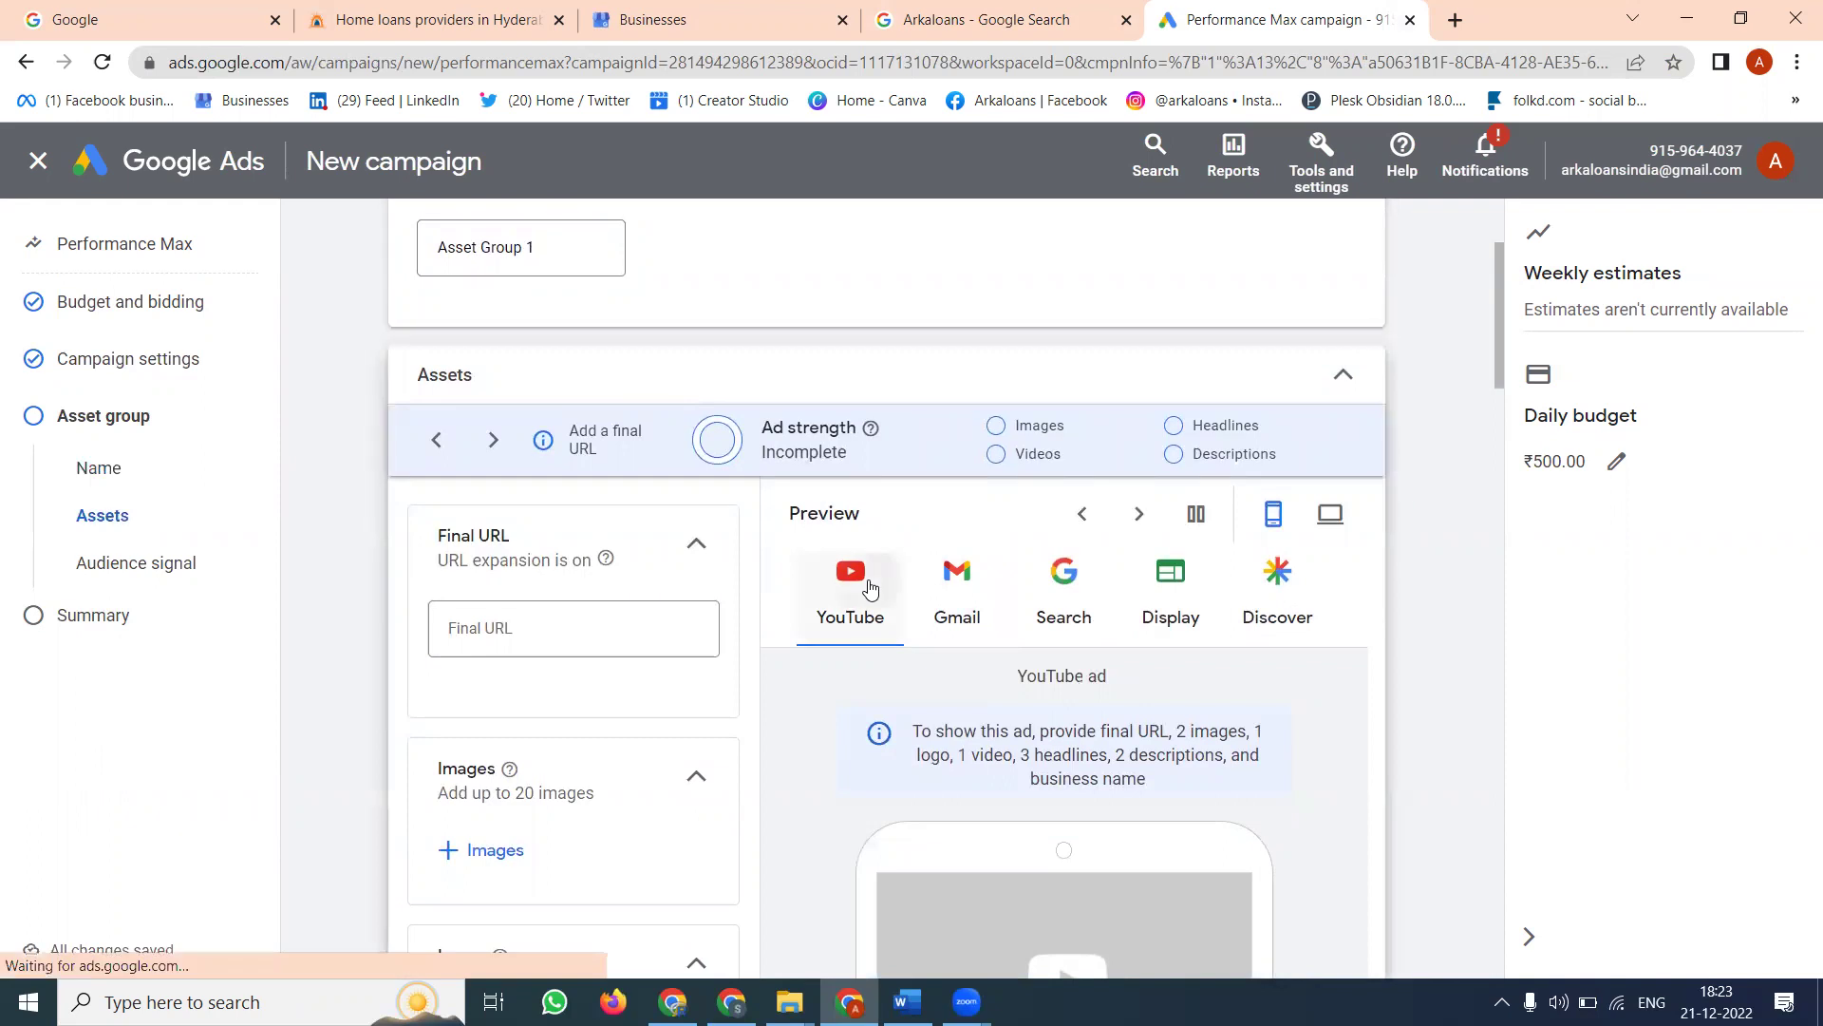
pyautogui.click(942, 584)
pyautogui.click(1049, 596)
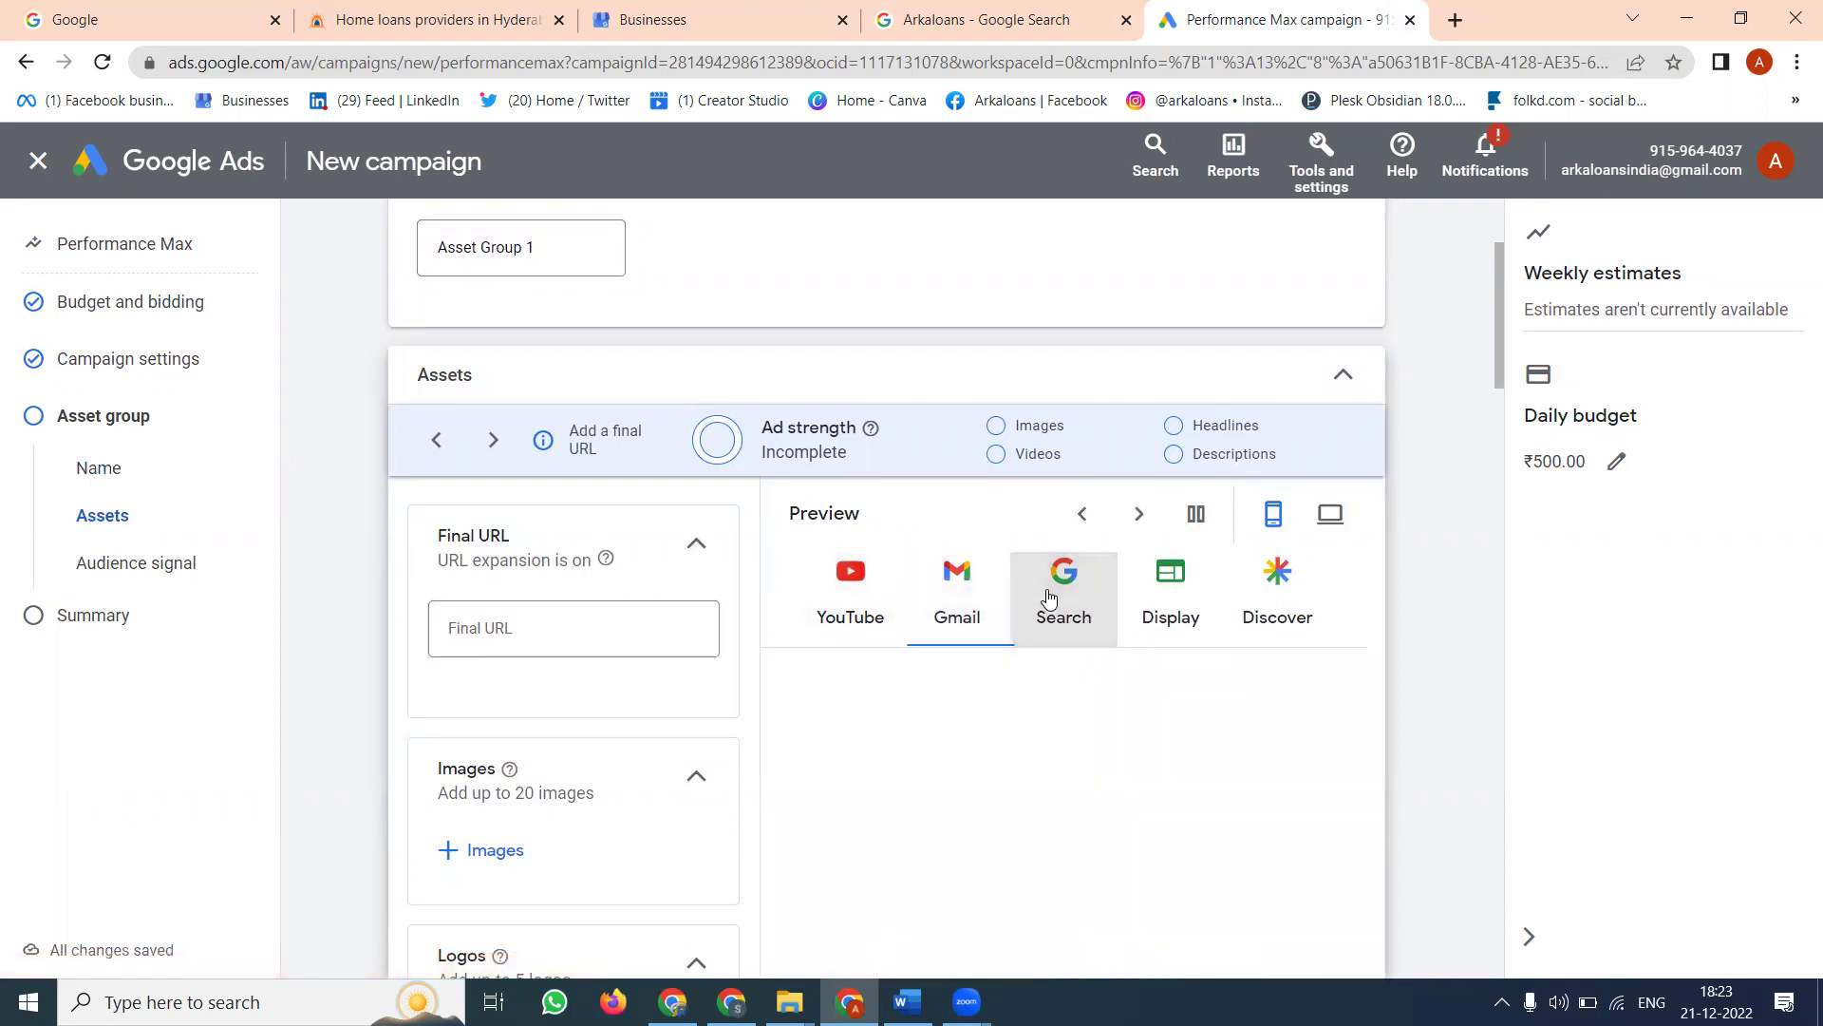
pyautogui.scroll(-2, 1113, 501)
pyautogui.click(1163, 380)
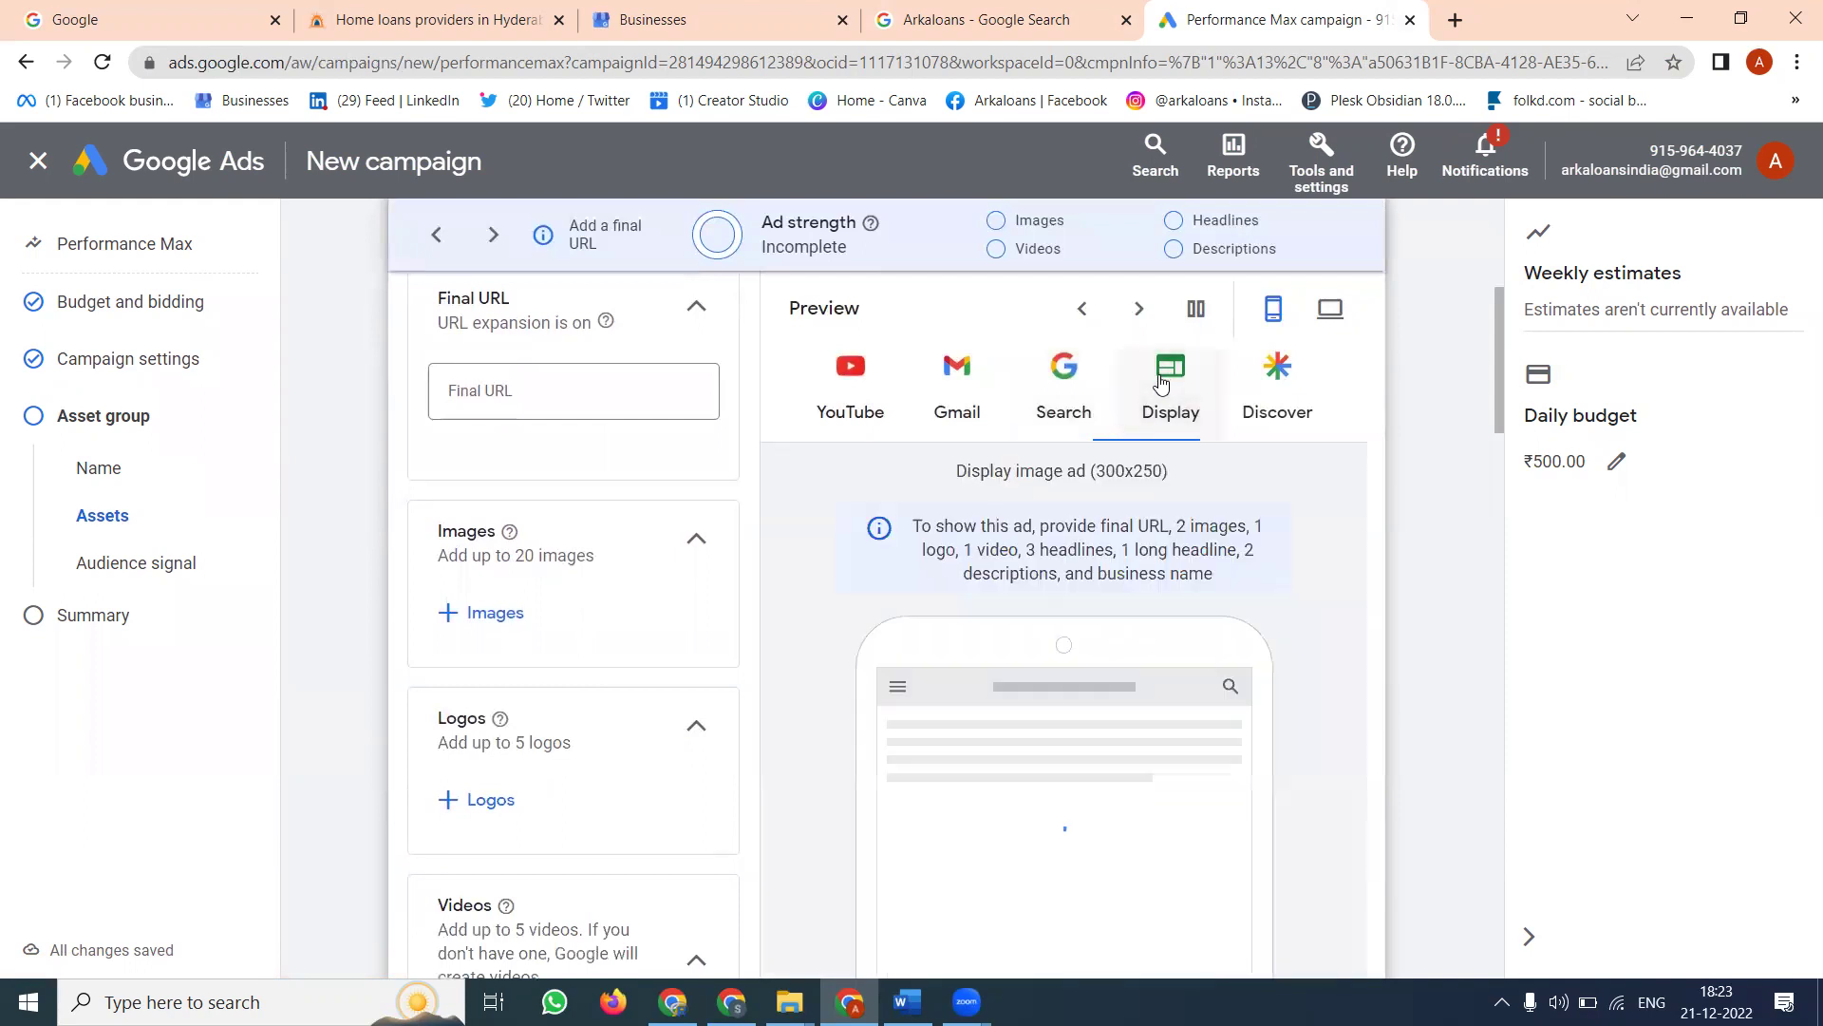
pyautogui.click(1276, 372)
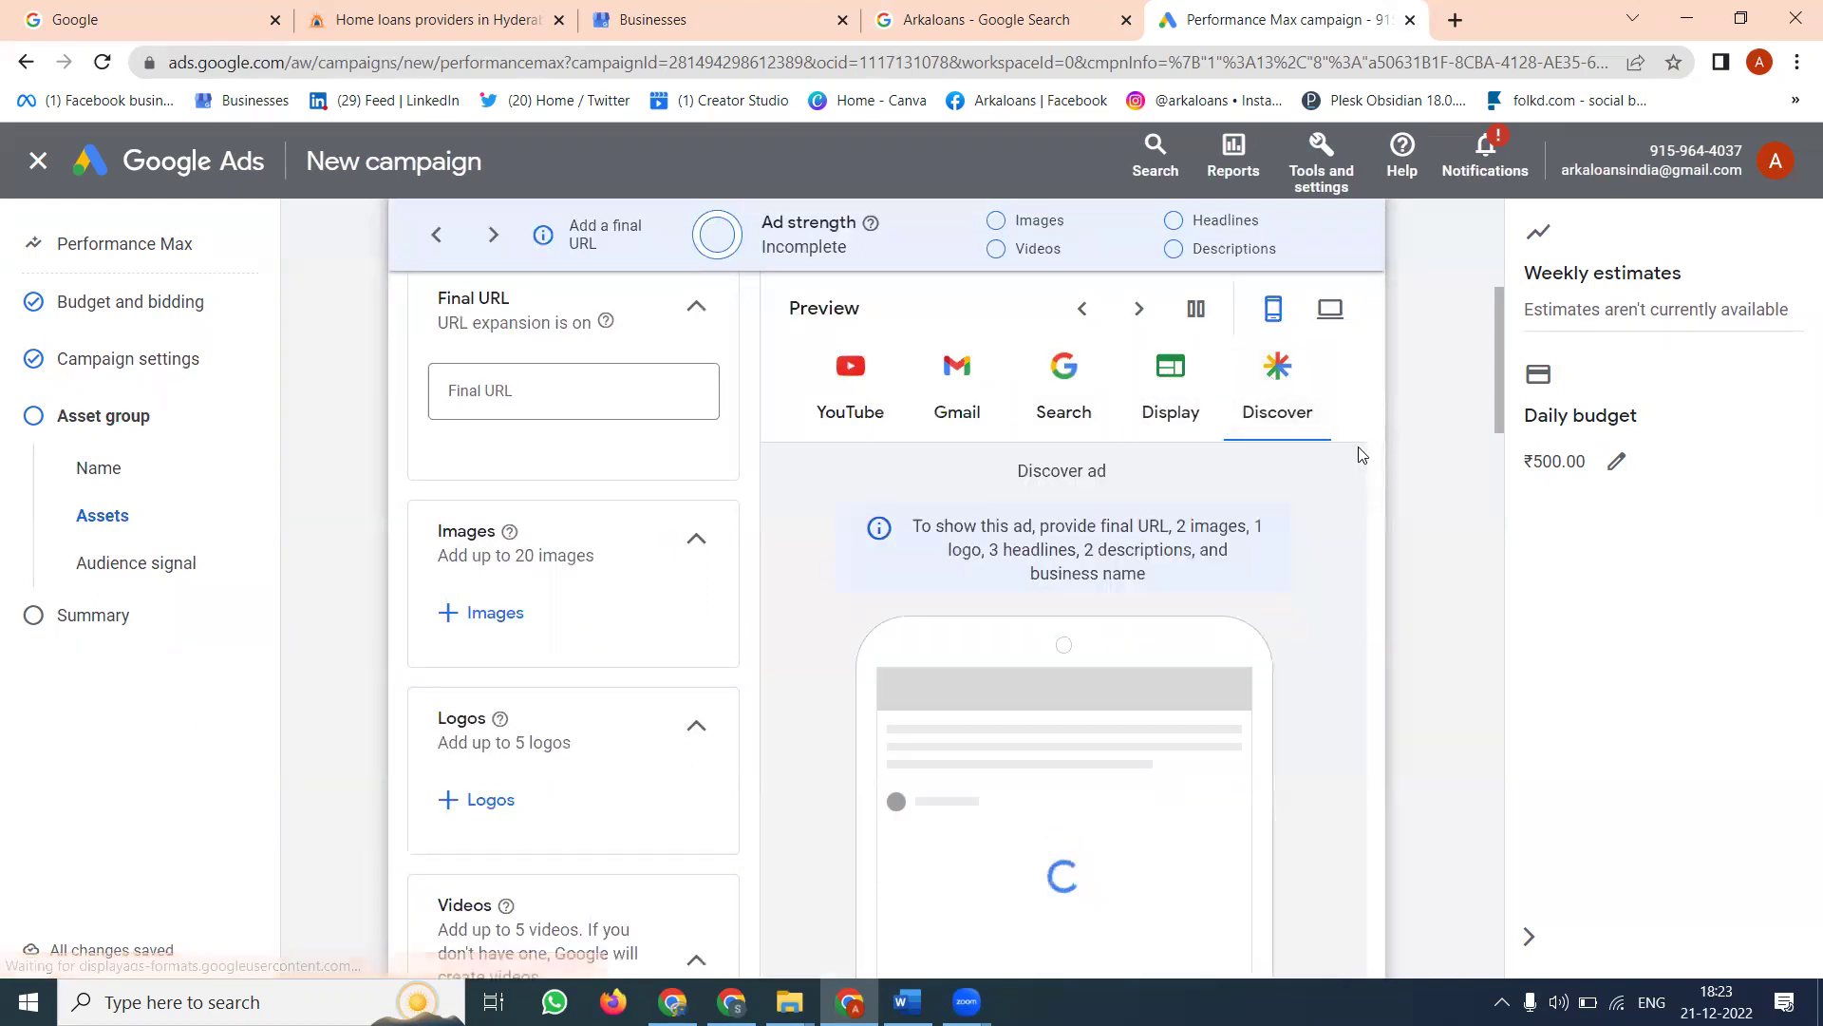
pyautogui.scroll(-5, 1356, 456)
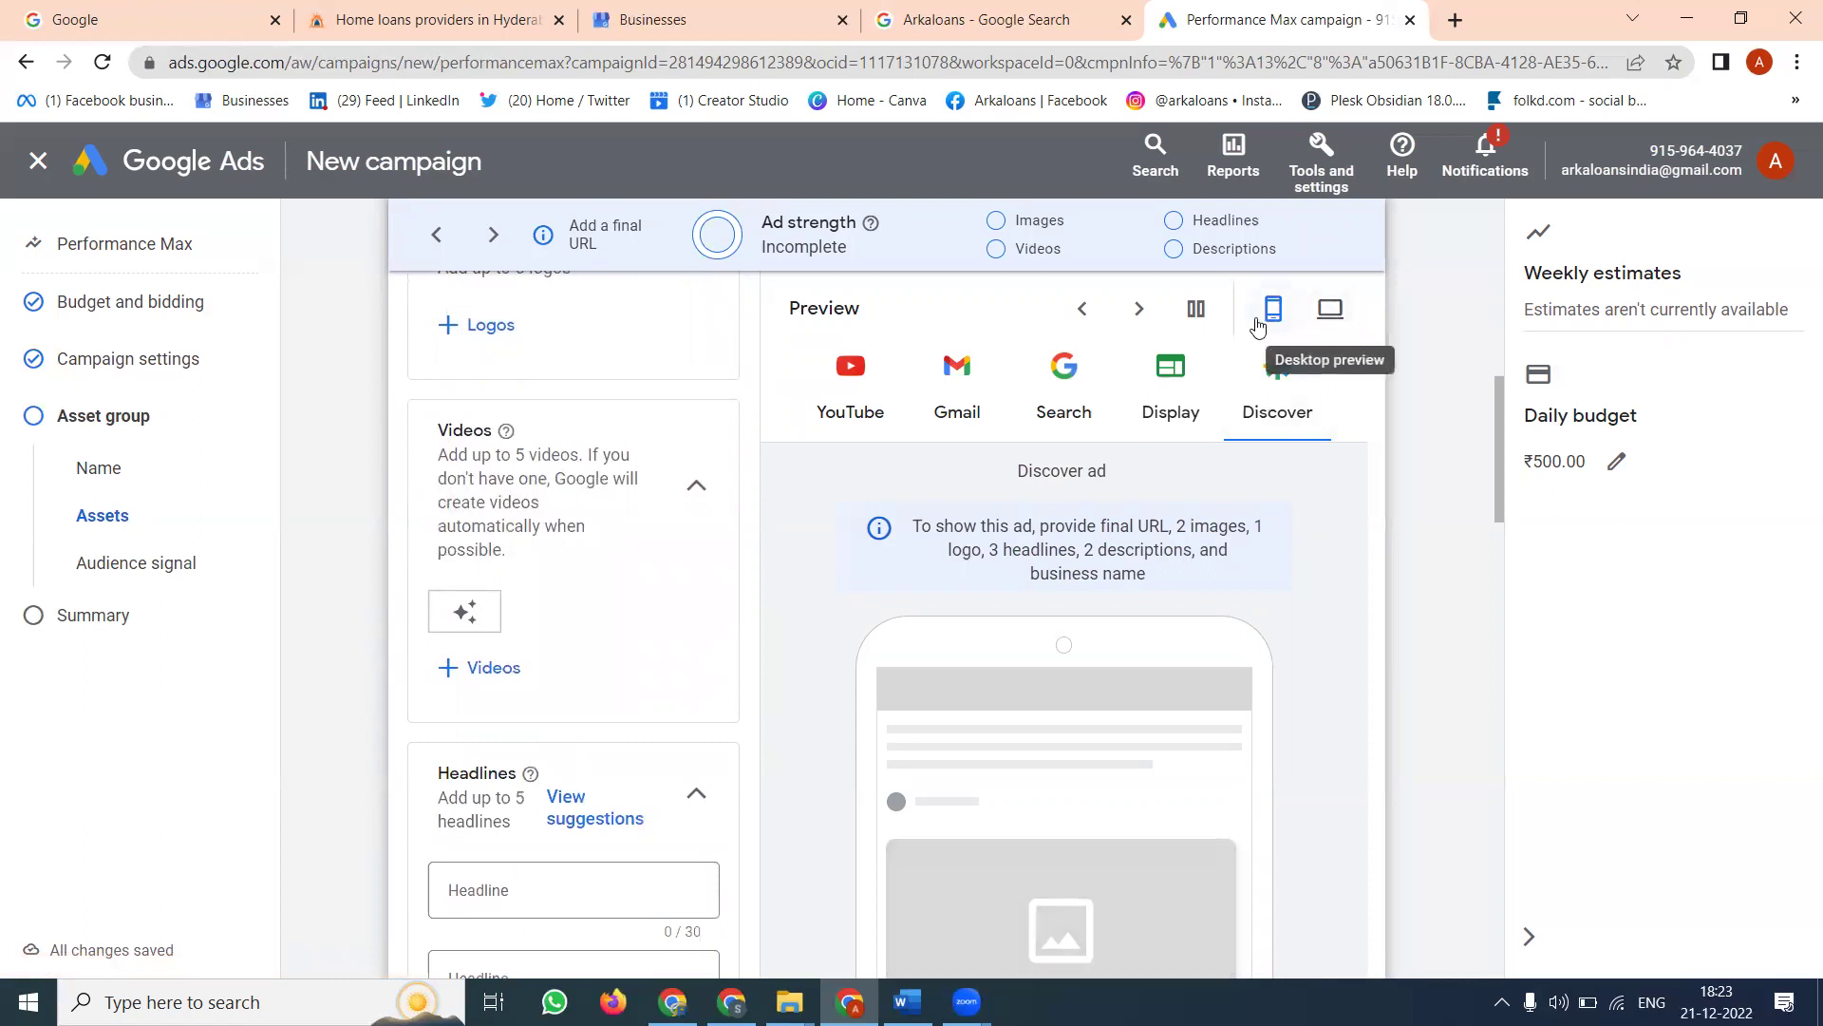
pyautogui.click(1168, 375)
pyautogui.click(1037, 380)
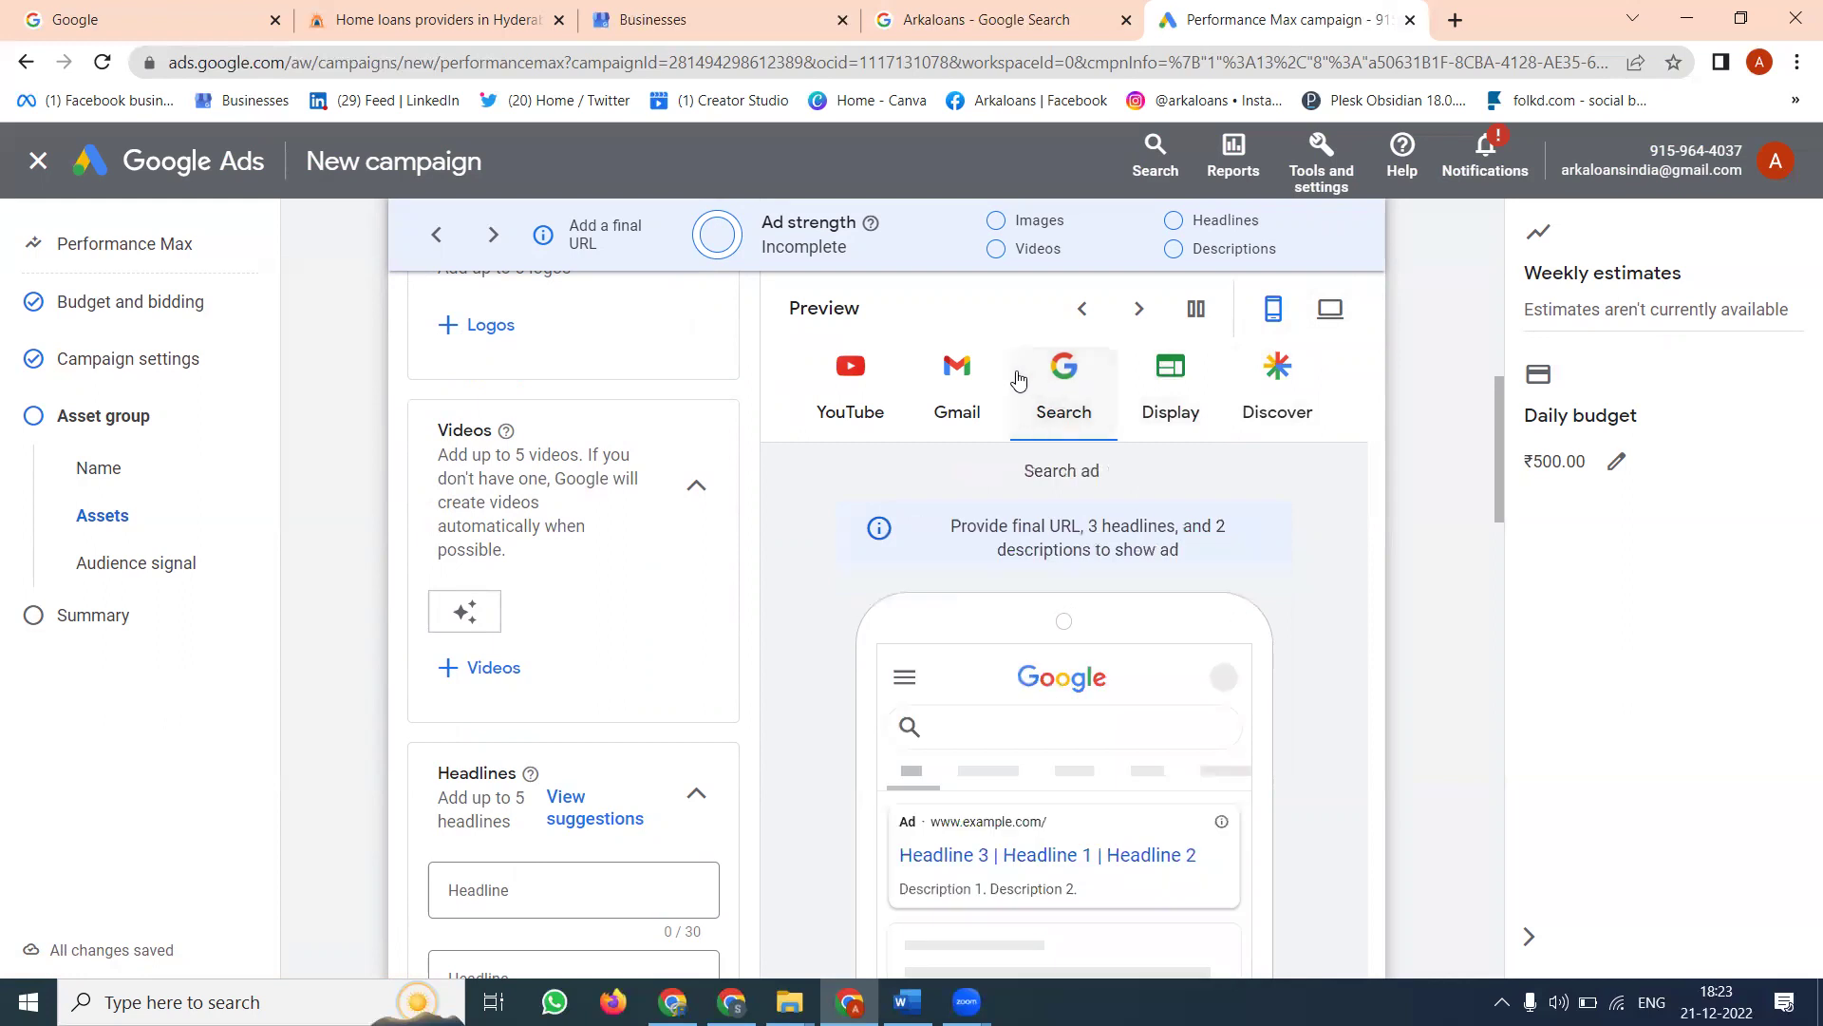
pyautogui.click(946, 370)
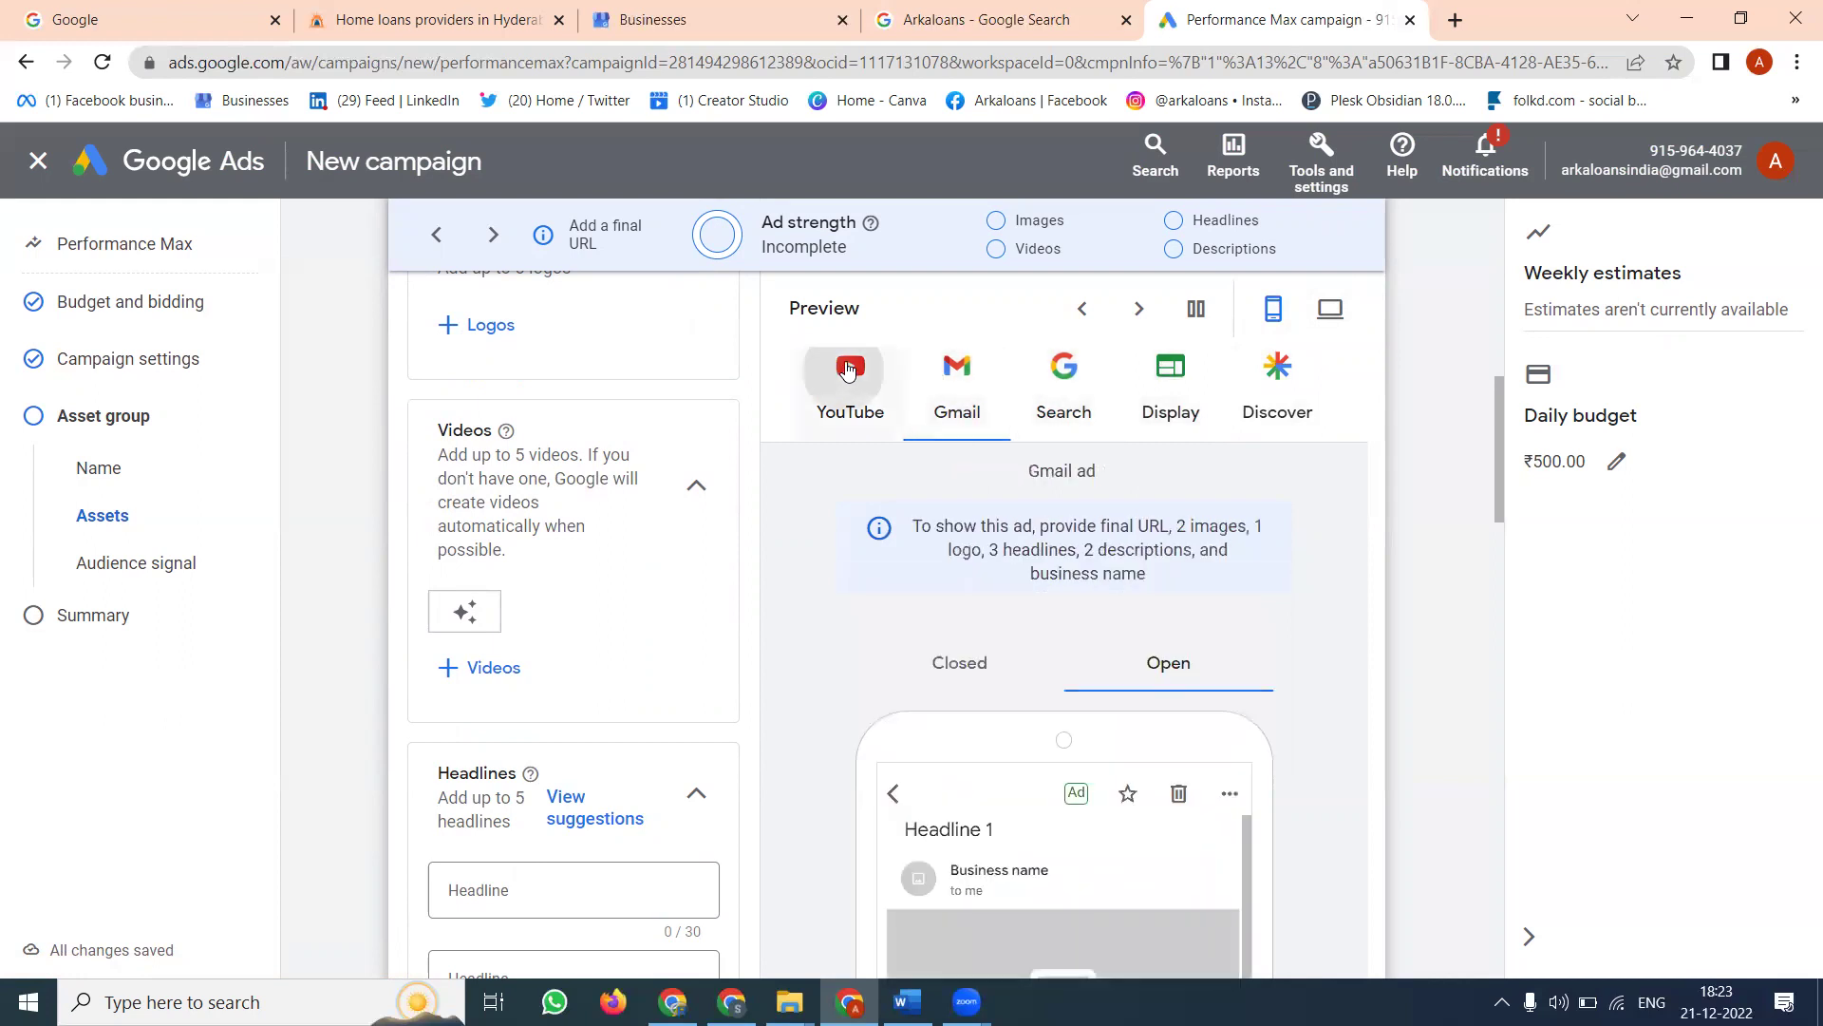
pyautogui.click(848, 375)
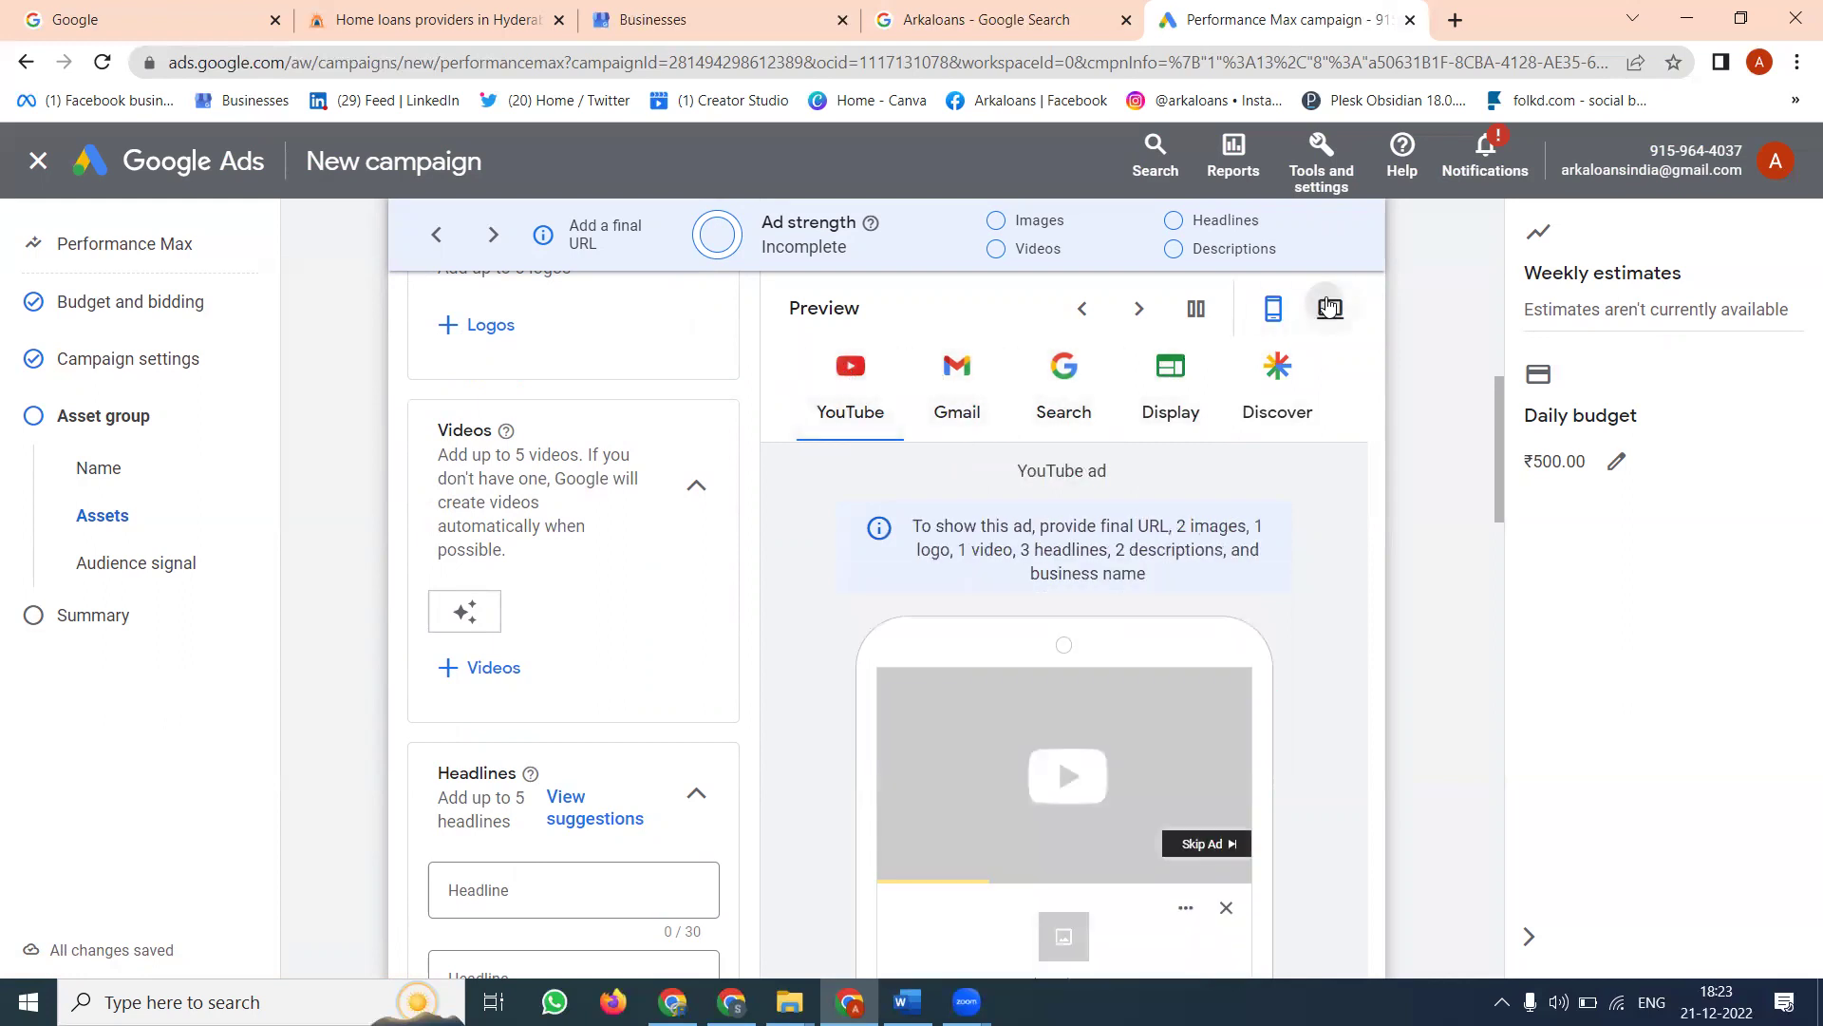
# - Switch the ad preview to desktop and examine the Discover, Display, Search, Gmail and YouTube ad formats
pyautogui.click(1318, 308)
pyautogui.click(1280, 380)
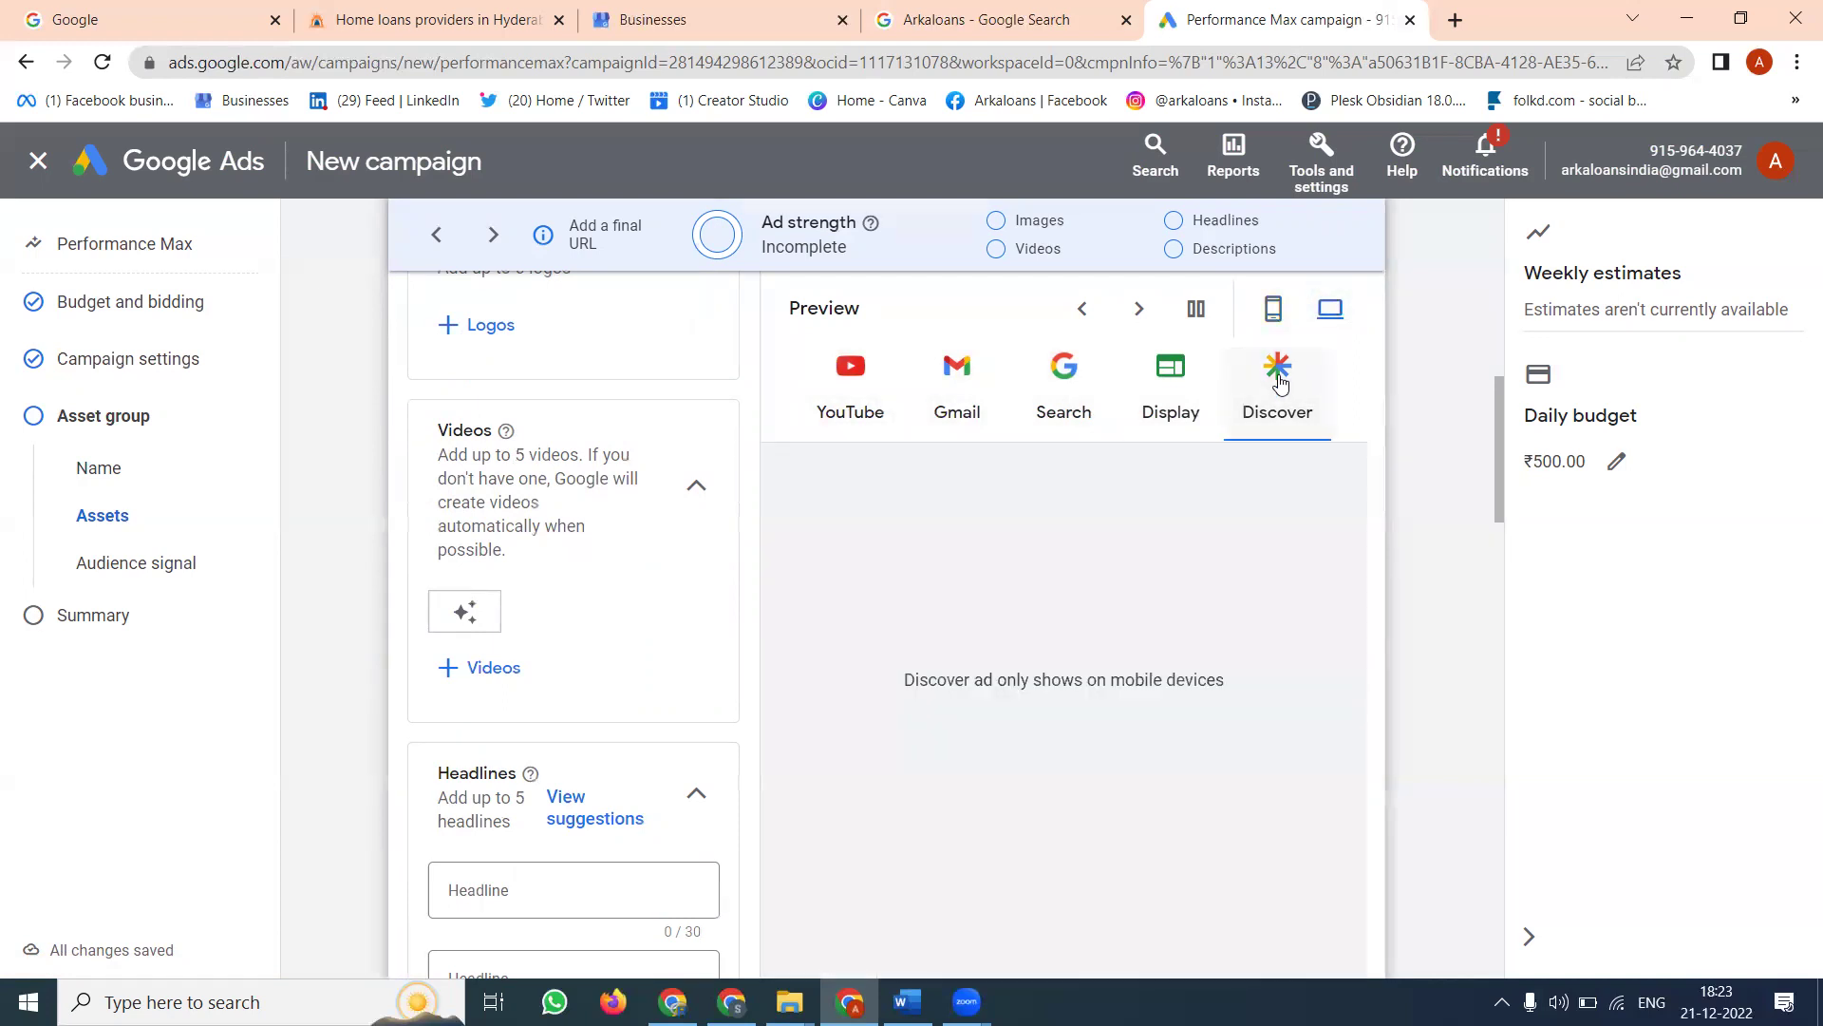
pyautogui.click(1187, 385)
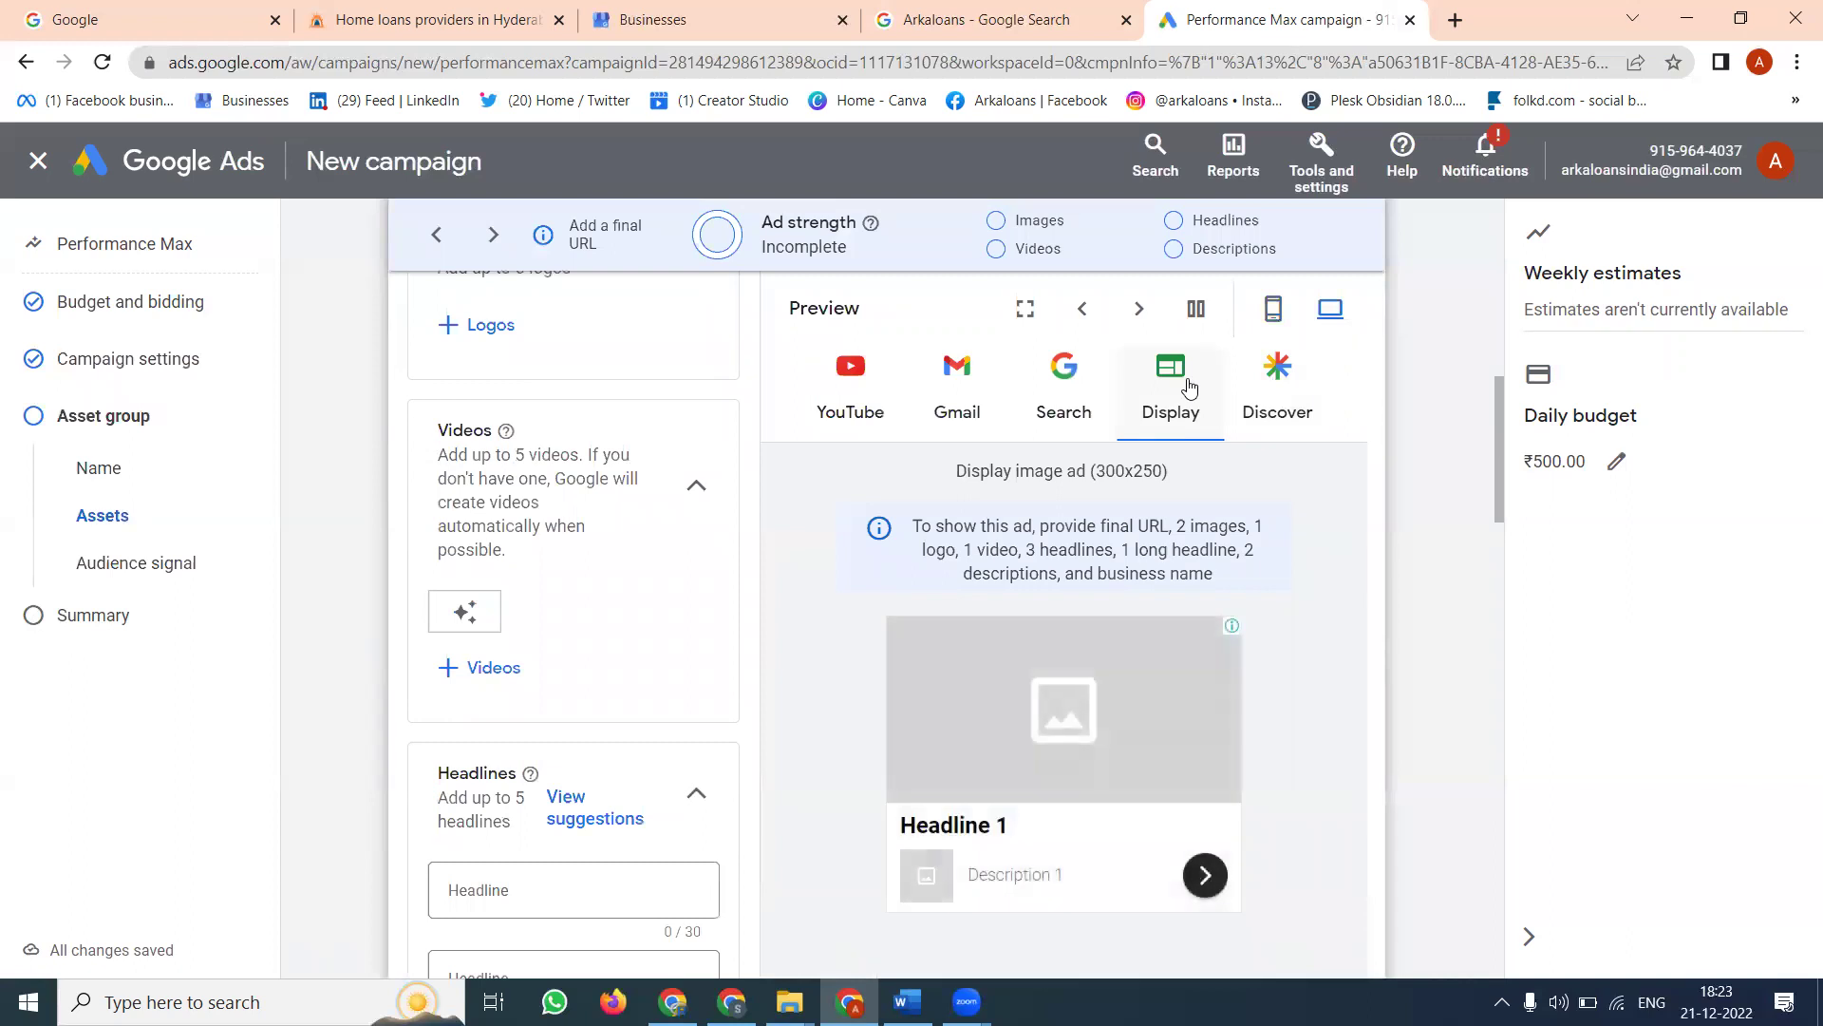
pyautogui.click(1088, 382)
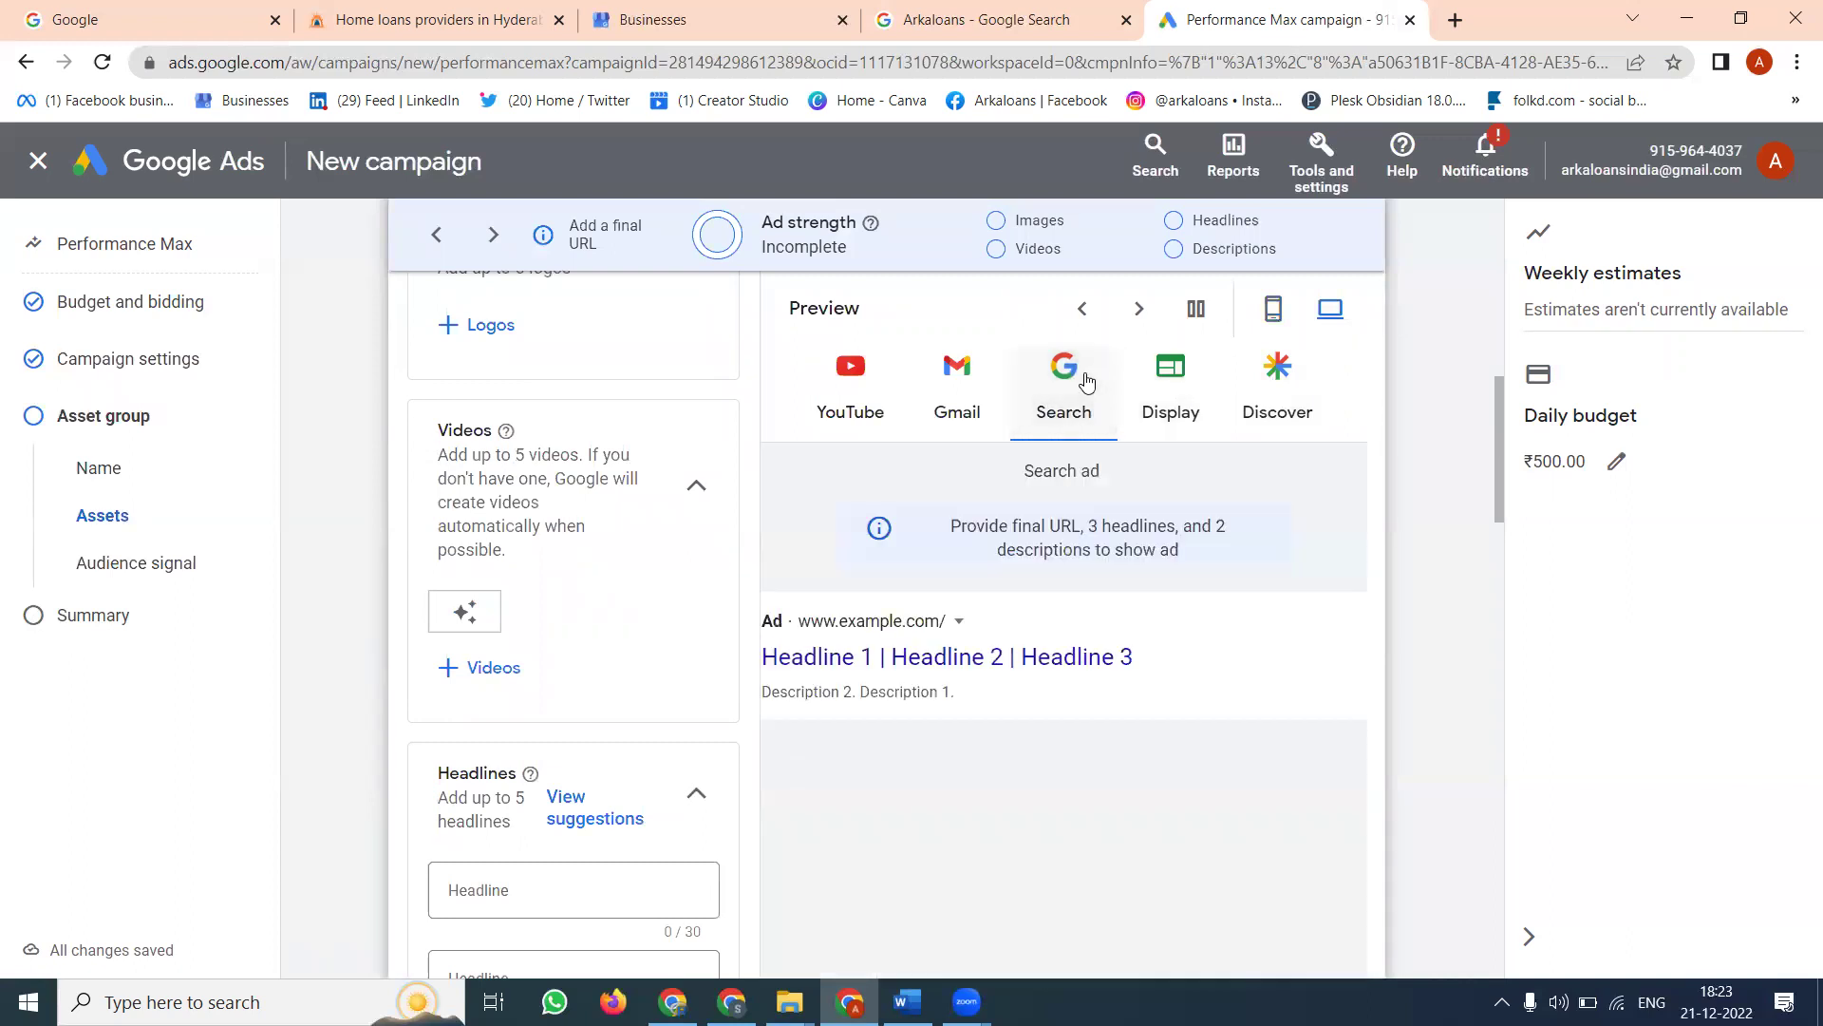
pyautogui.click(945, 379)
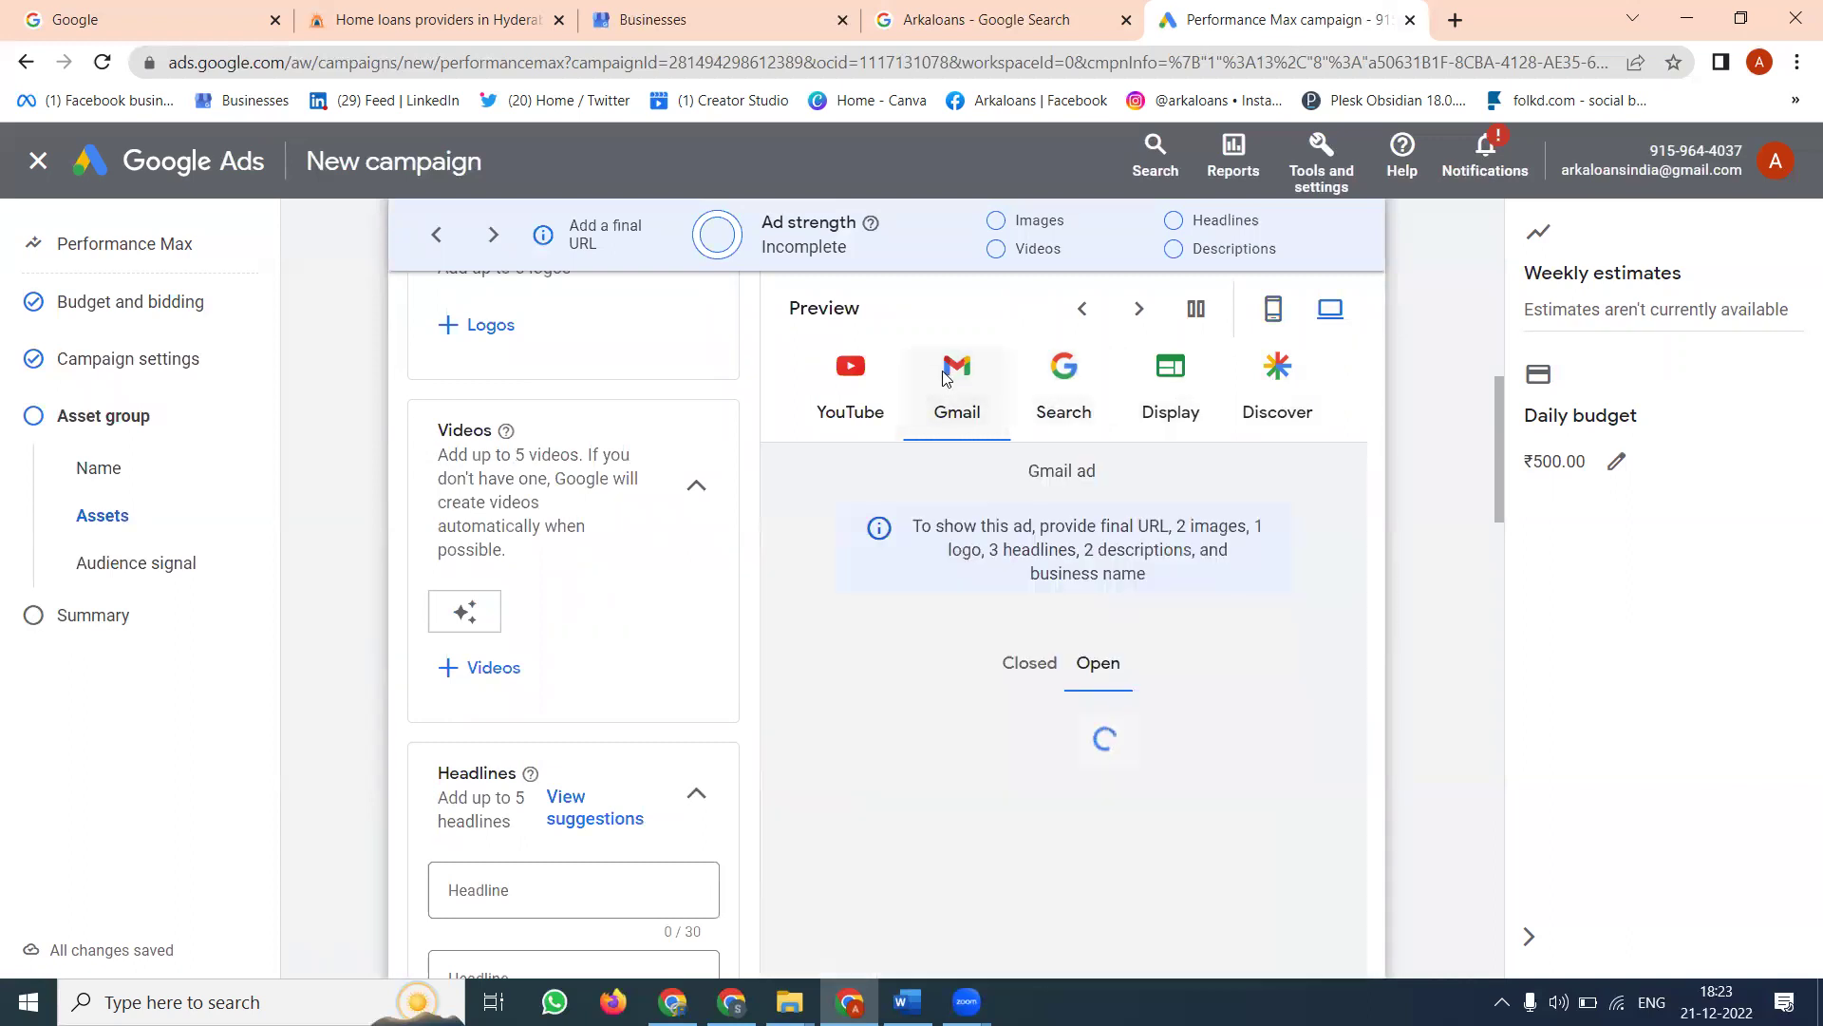
pyautogui.click(864, 378)
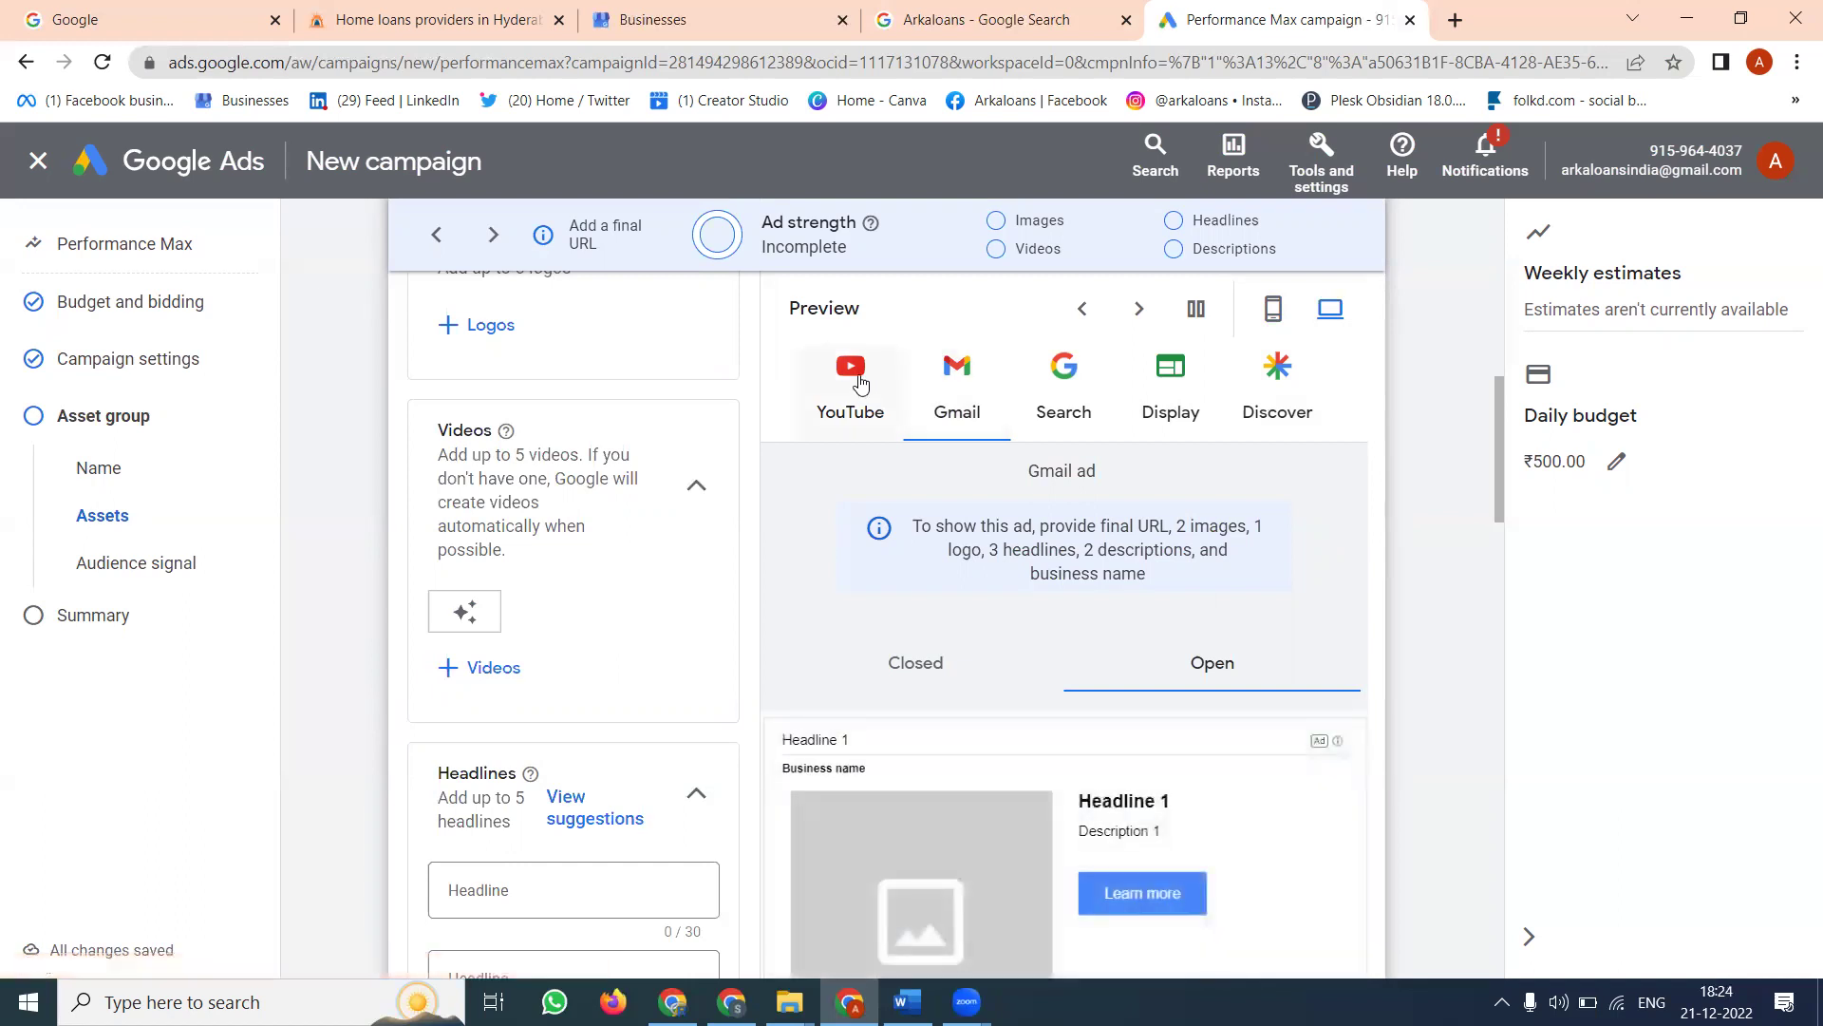
pyautogui.click(800, 407)
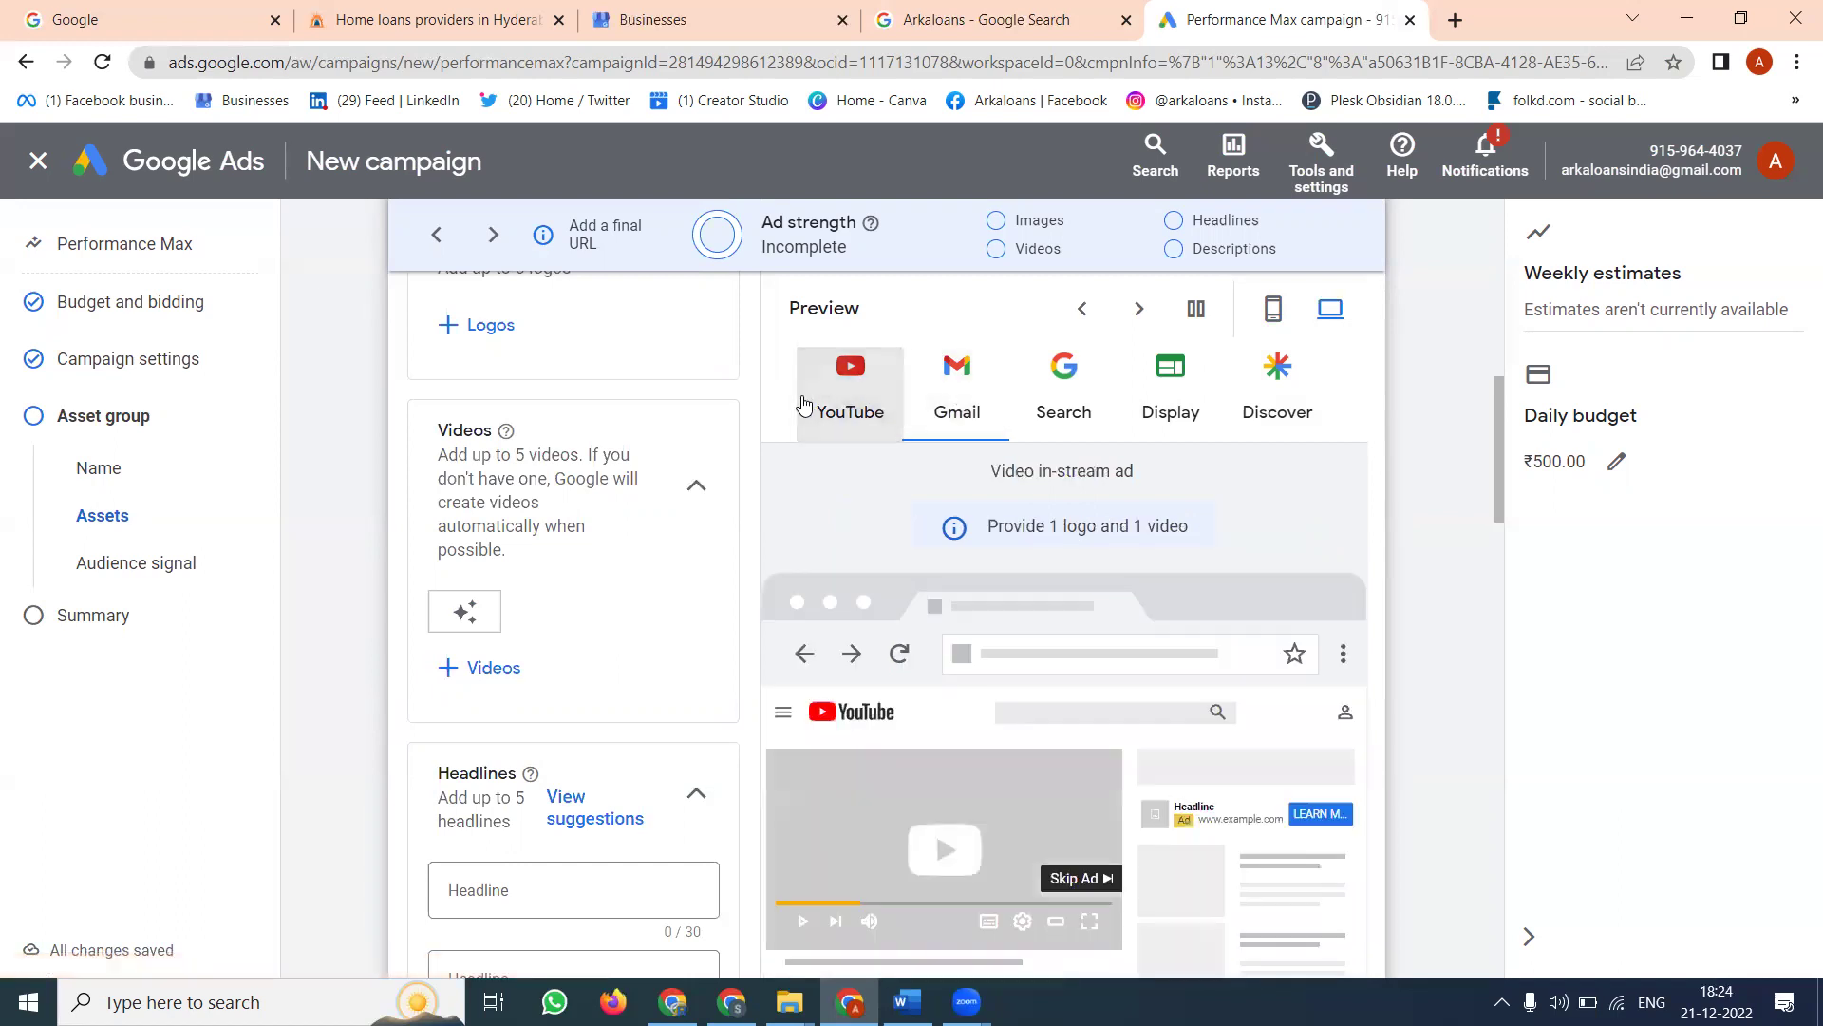
pyautogui.scroll(-2, 1132, 596)
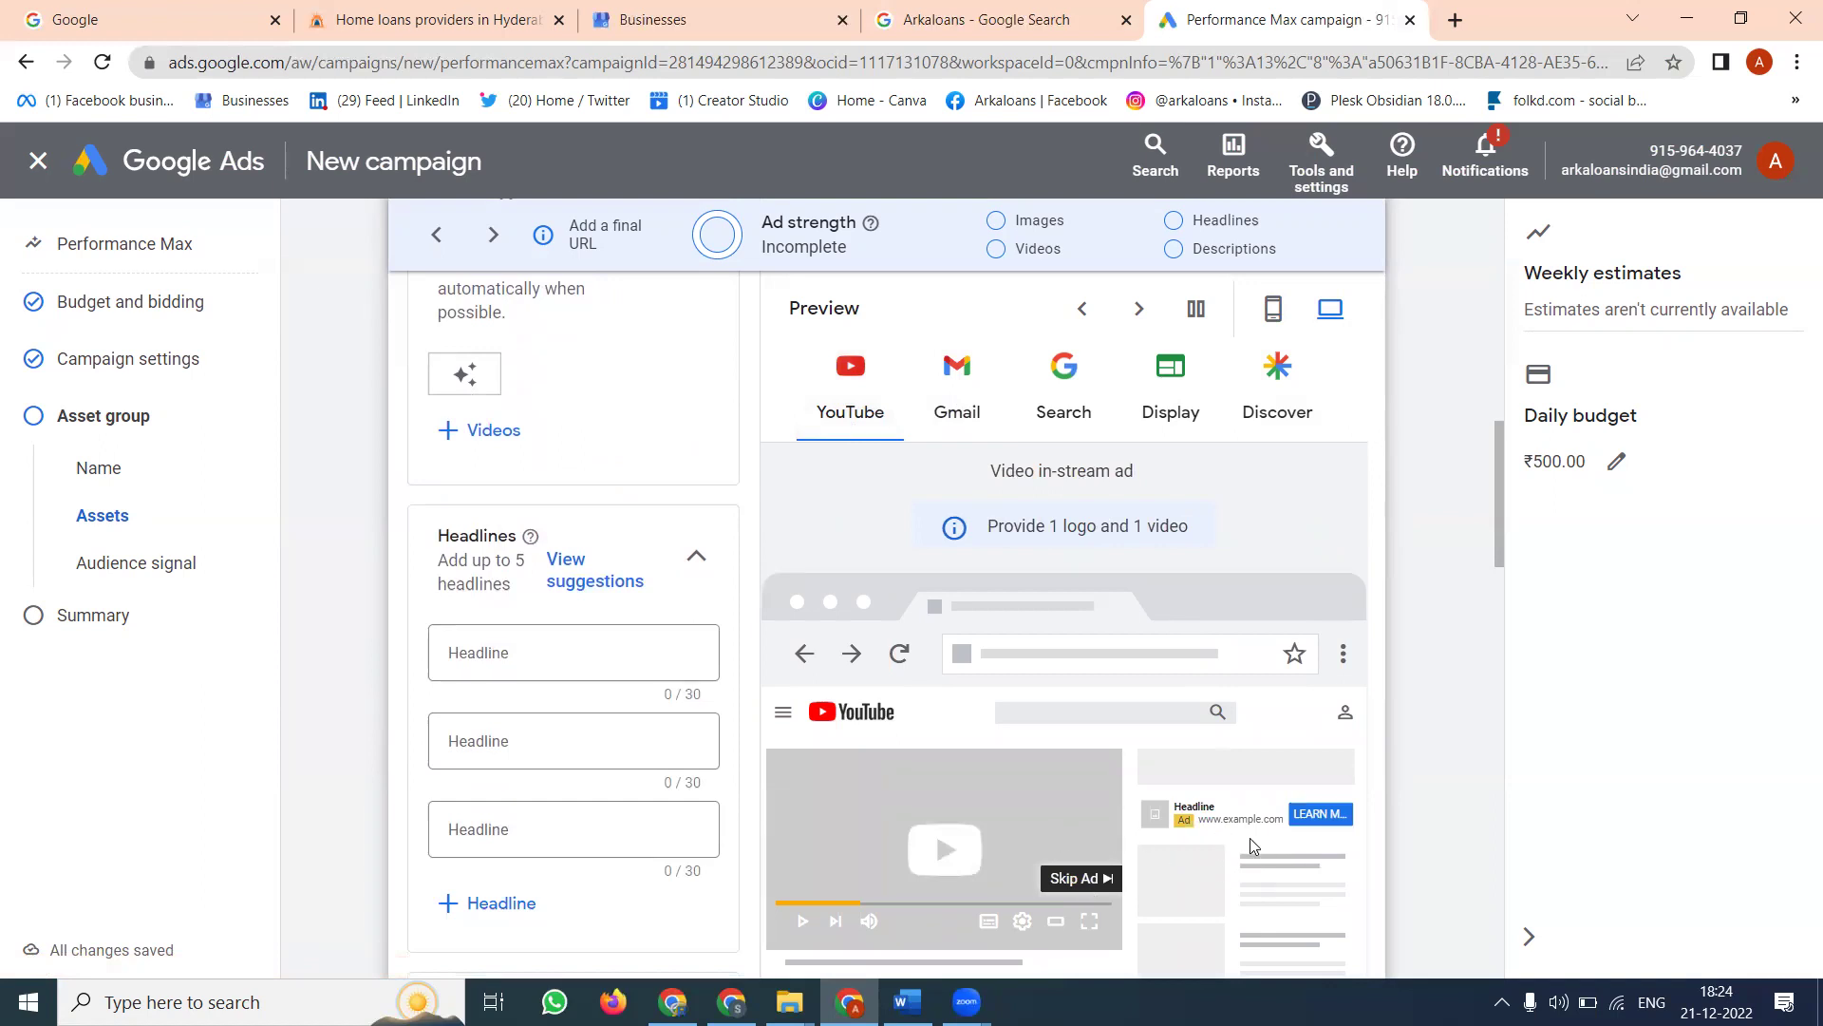
# - Search YouTube for arkaloans, add the 0:36 Instant Personal Loan Approval video to the asset group, and preview the YouTube ad
pyautogui.scroll(1, 554, 505)
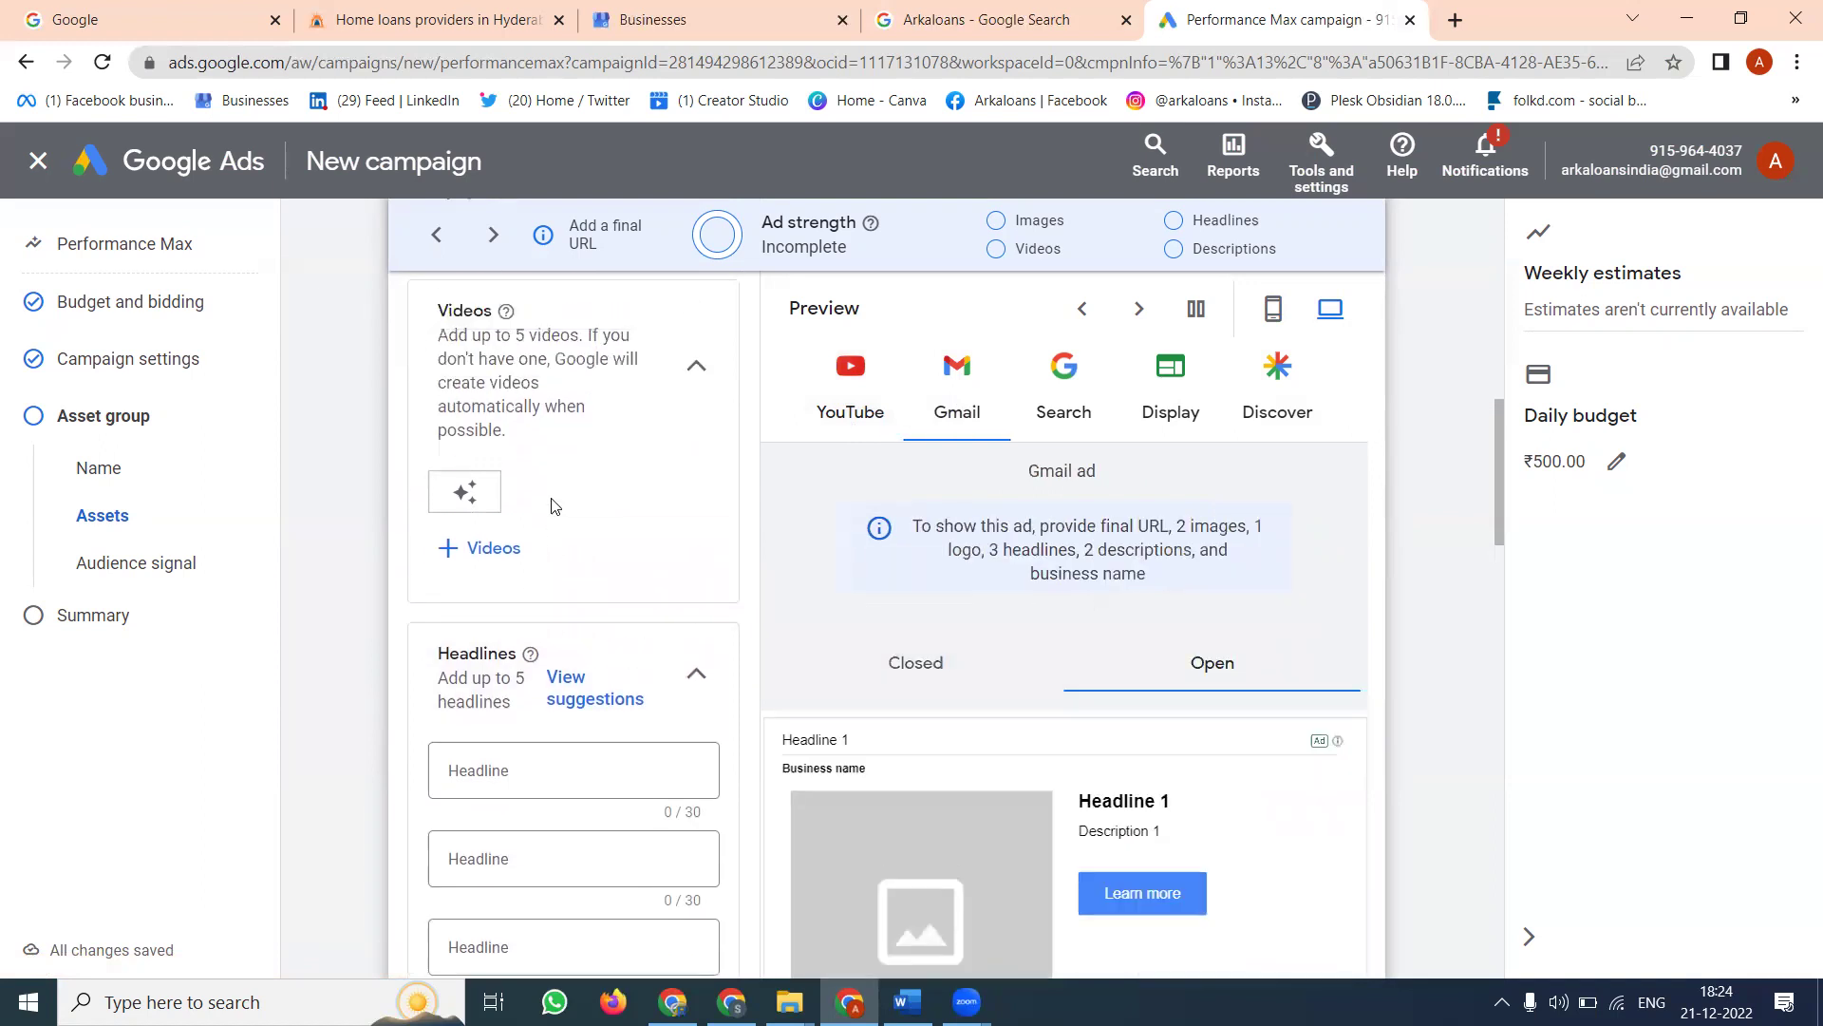
pyautogui.scroll(1, 570, 517)
pyautogui.scroll(2, 472, 421)
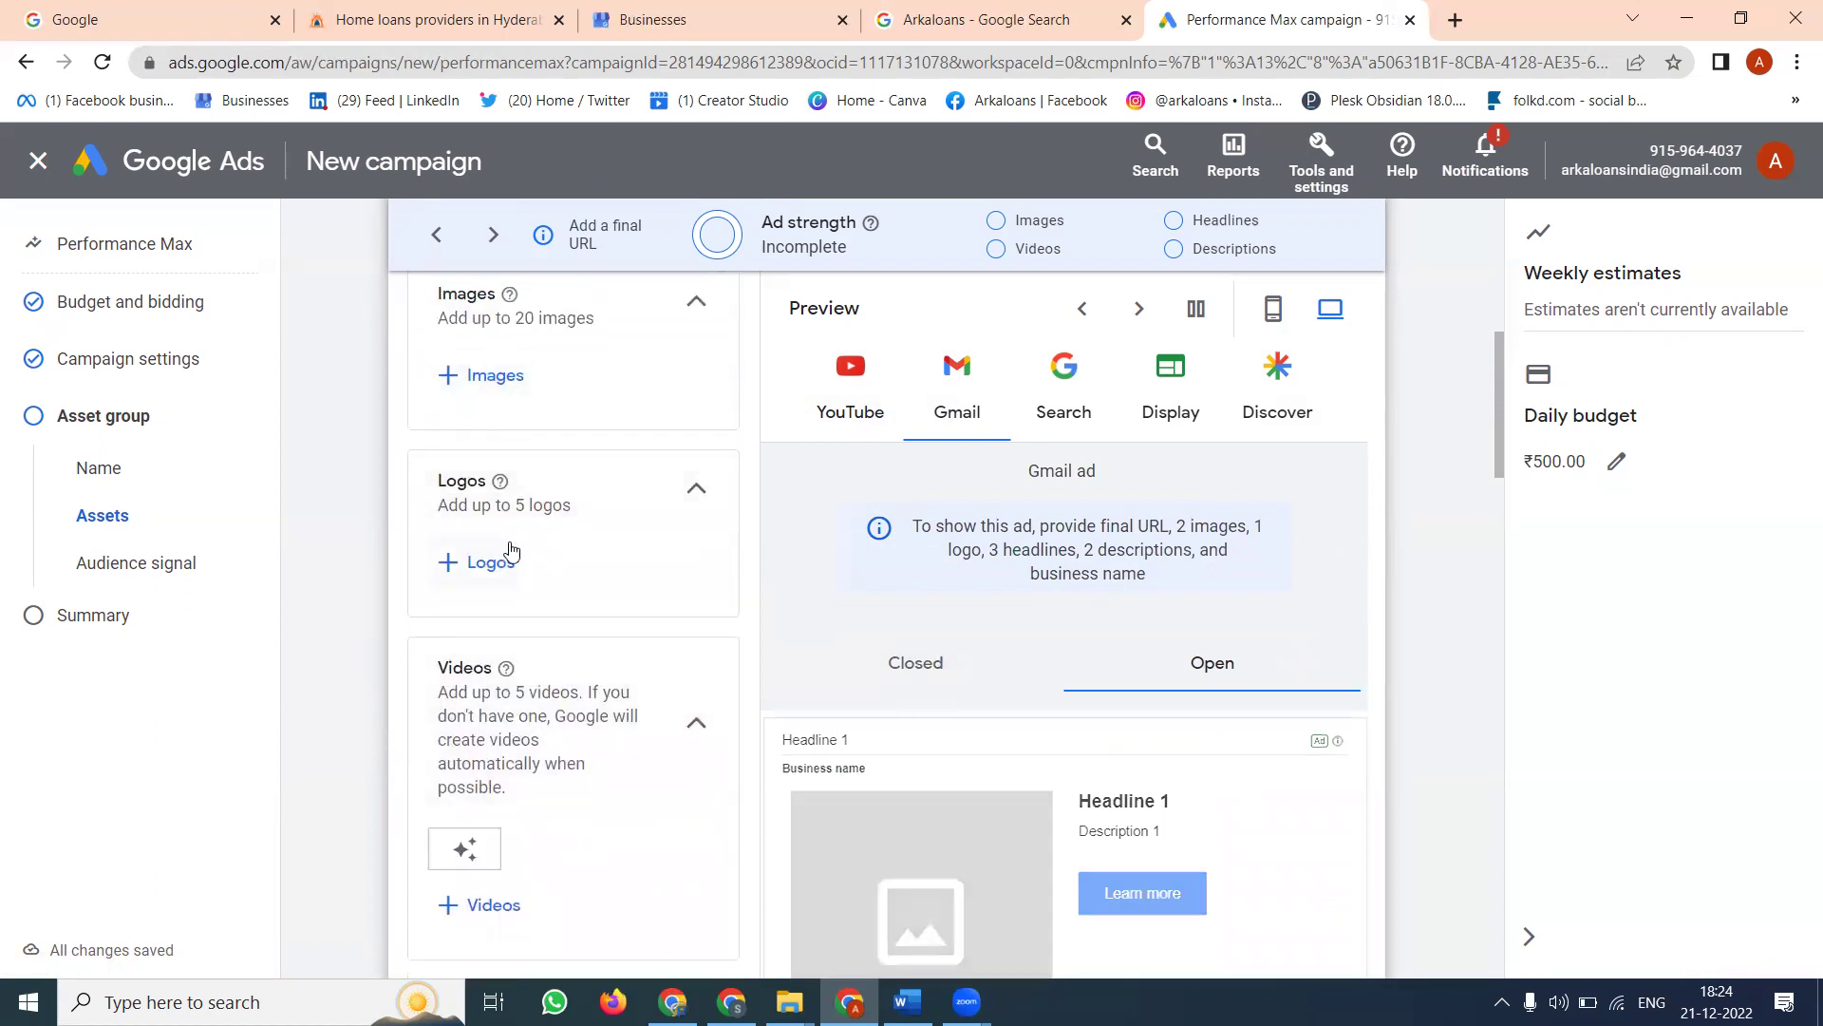
pyautogui.click(498, 909)
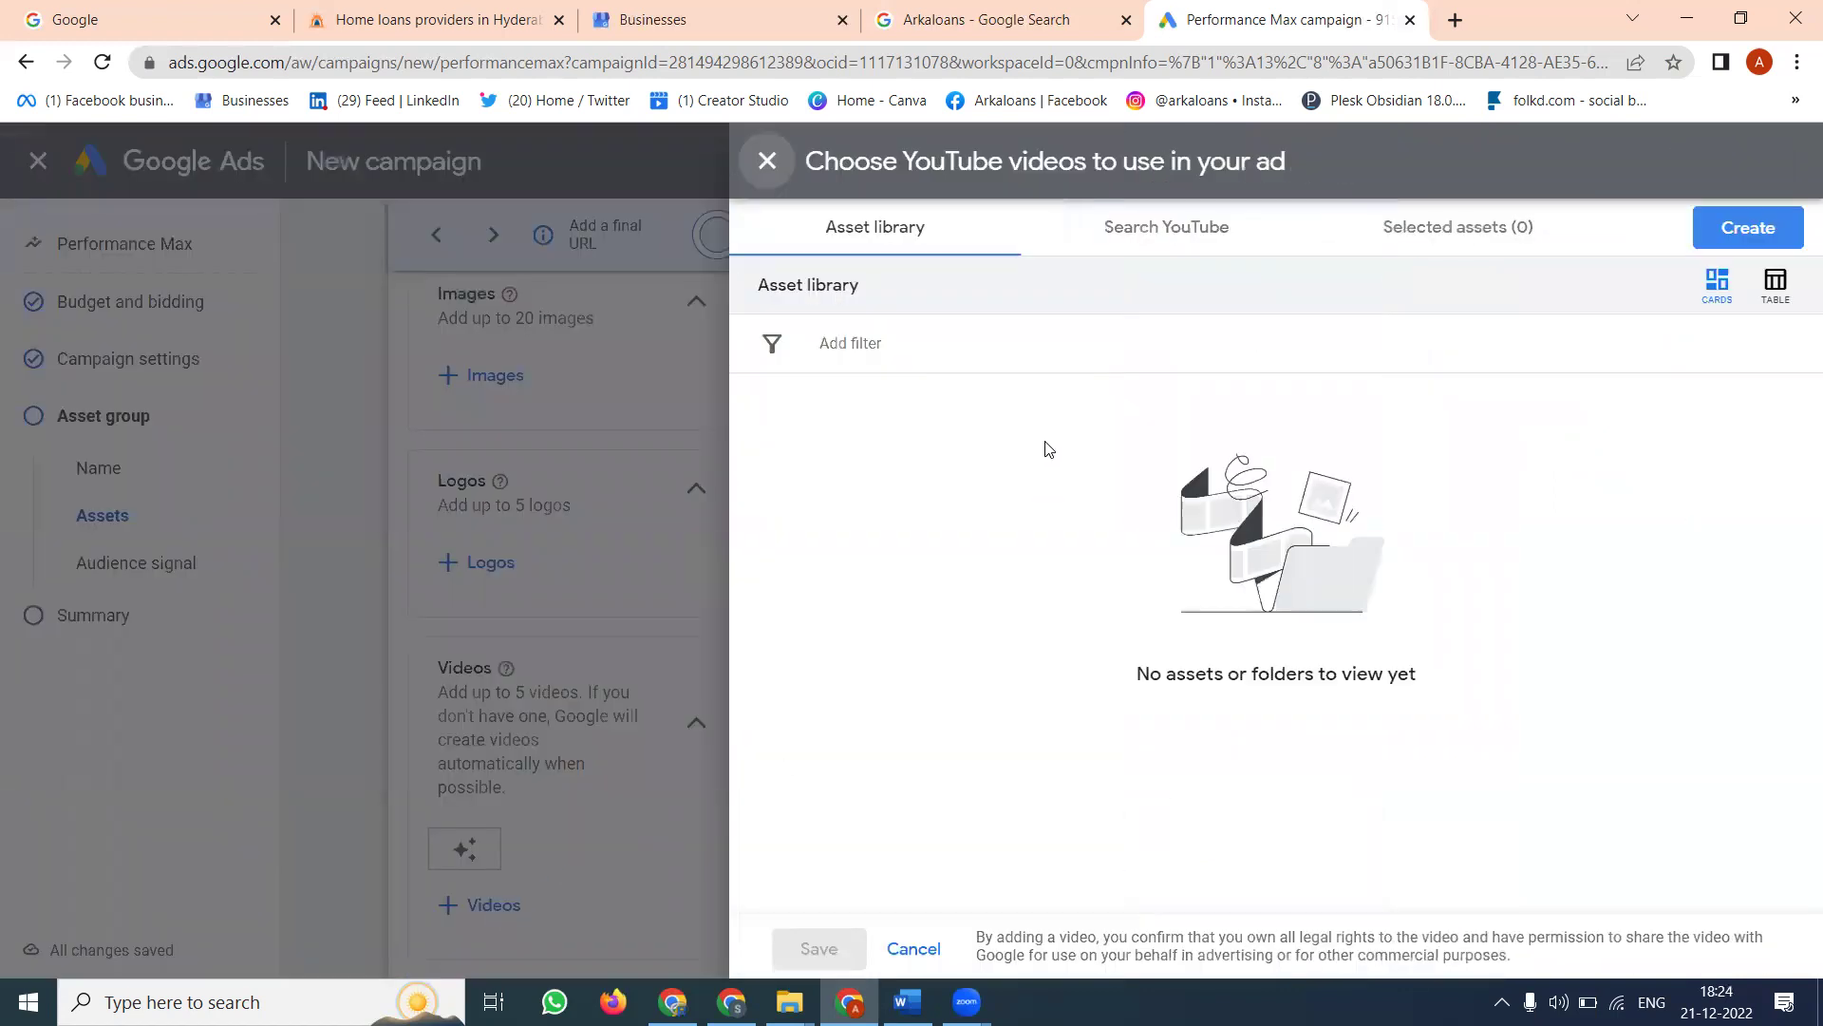
pyautogui.click(1111, 245)
pyautogui.click(1396, 230)
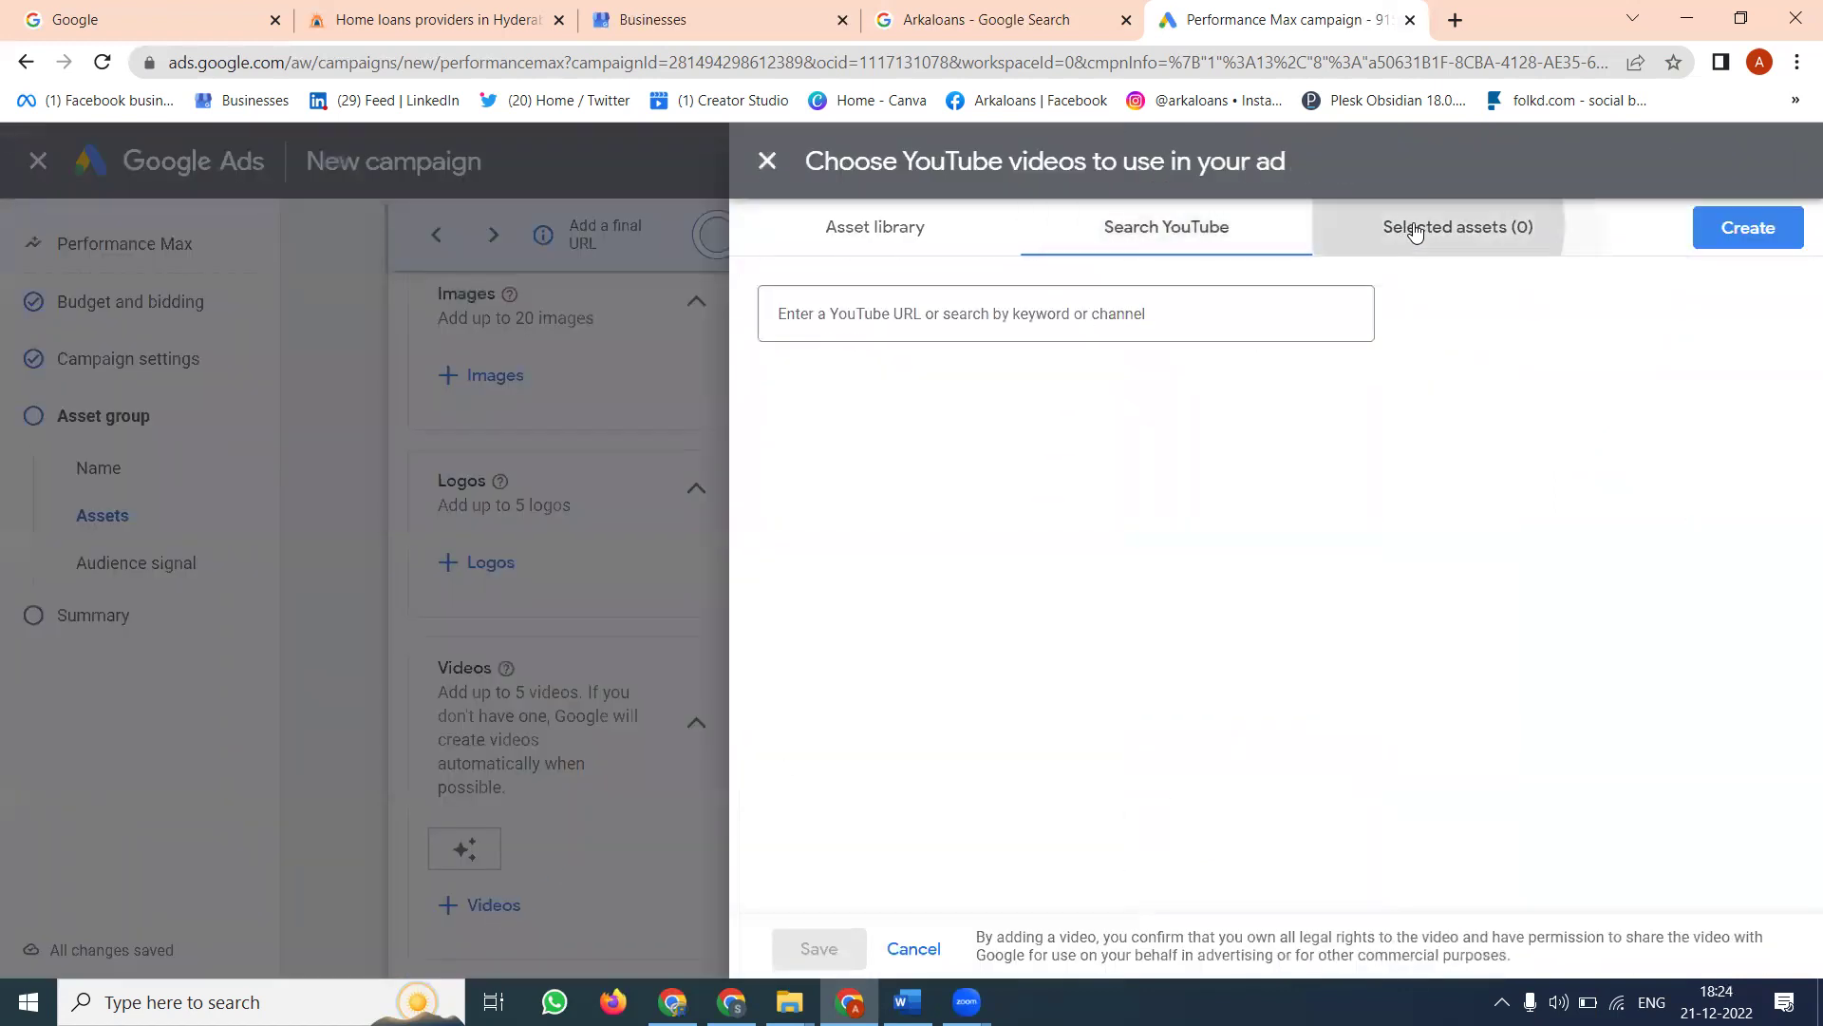
pyautogui.click(1168, 232)
pyautogui.click(1050, 319)
pyautogui.write('arkaloans')
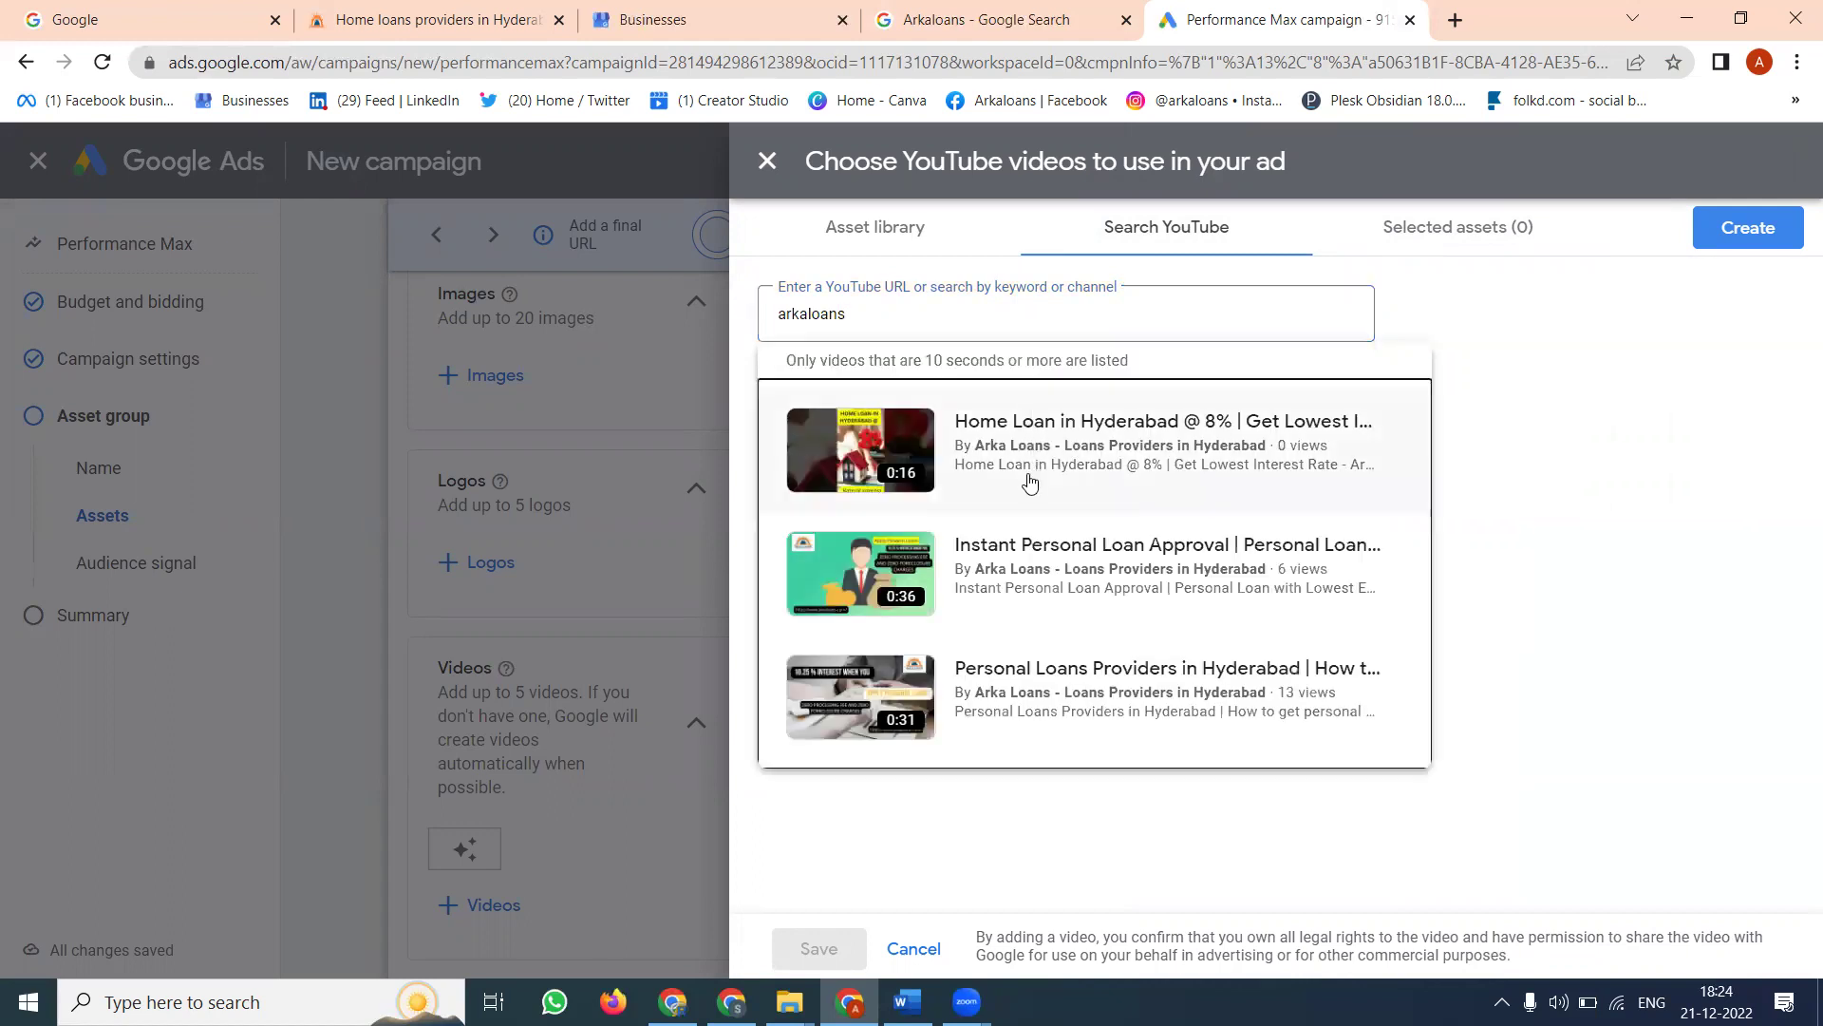
pyautogui.click(1027, 551)
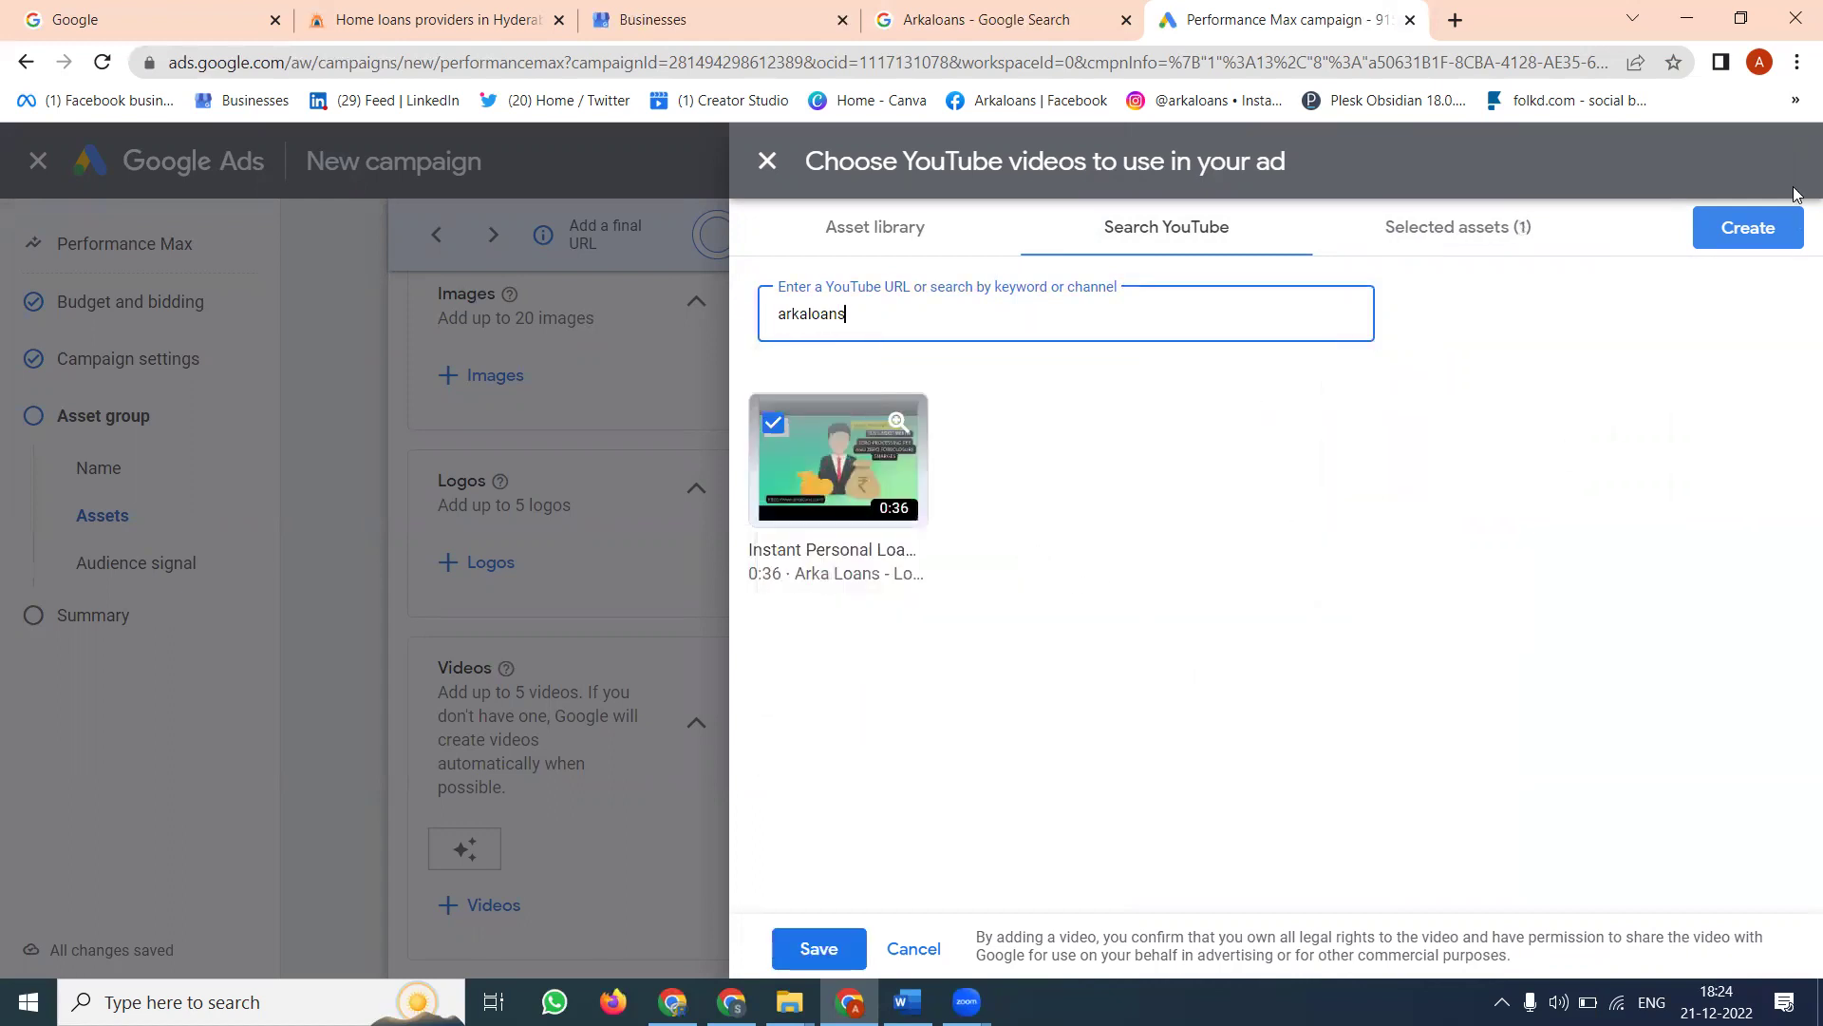
pyautogui.click(829, 944)
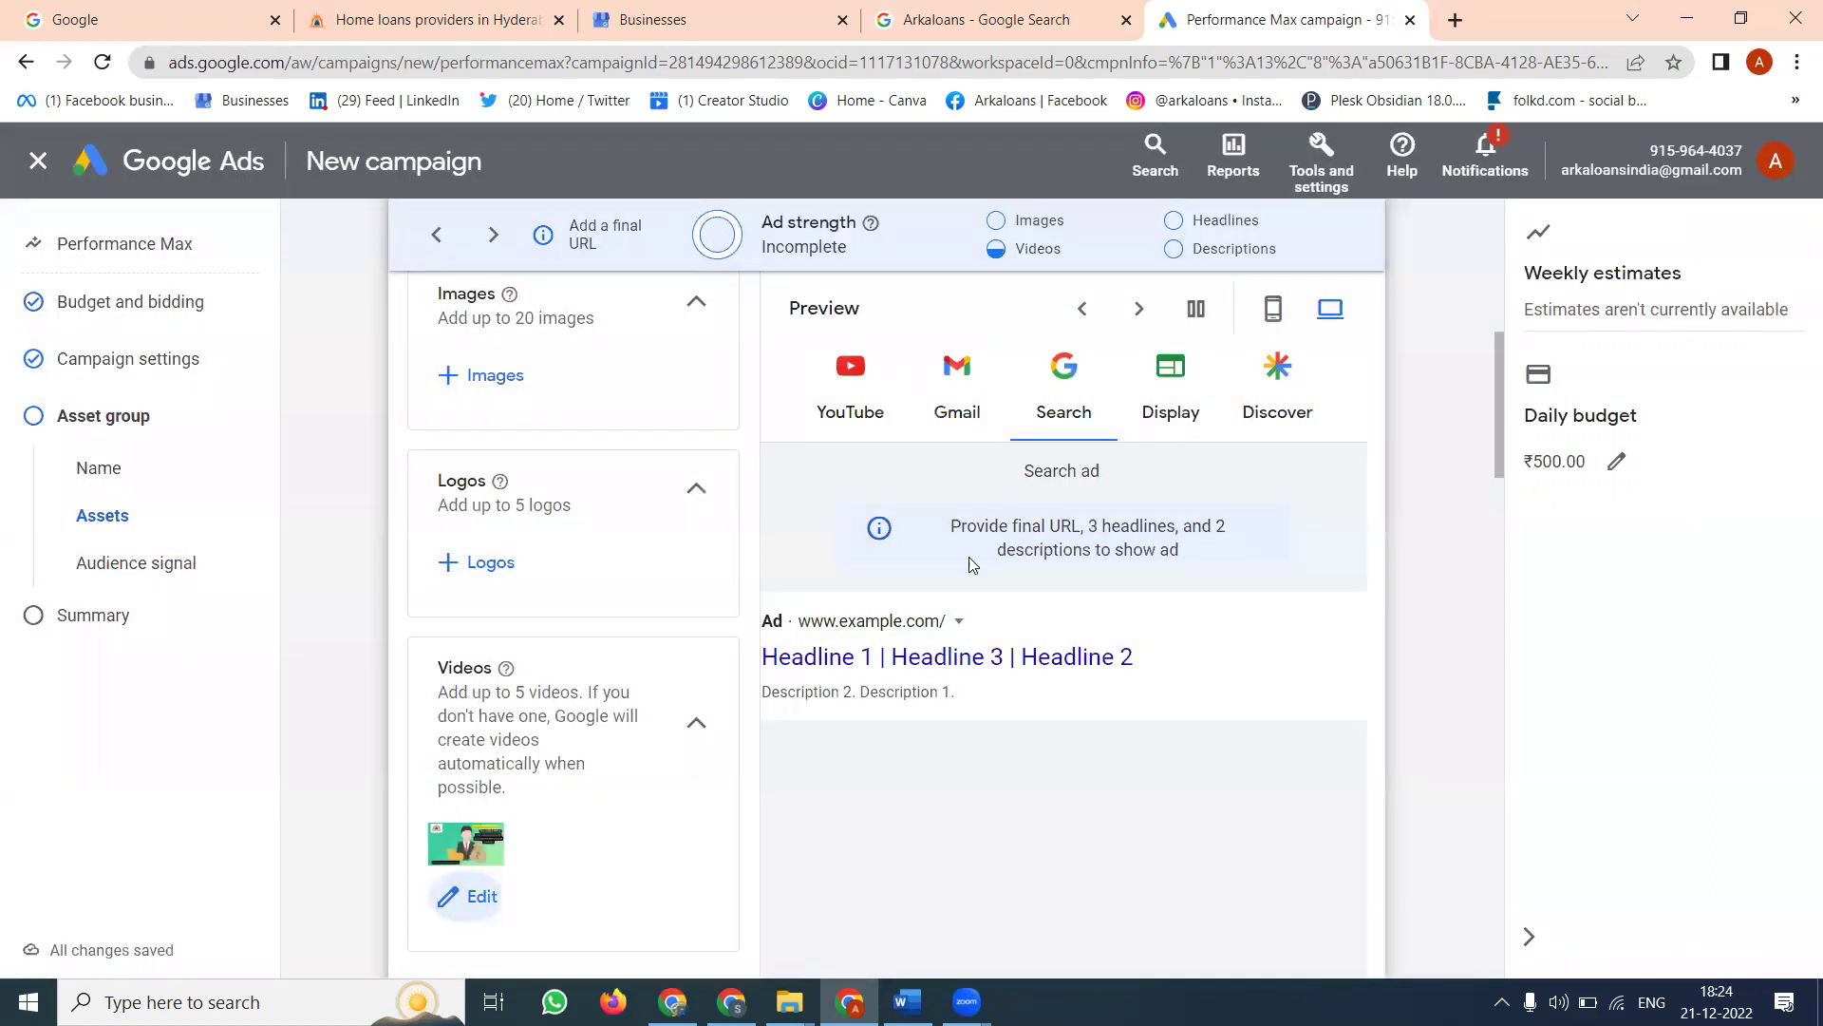
pyautogui.click(840, 409)
# - Enter "Personal Loans with best rate" as the first headline of the asset group
pyautogui.scroll(-4, 1212, 568)
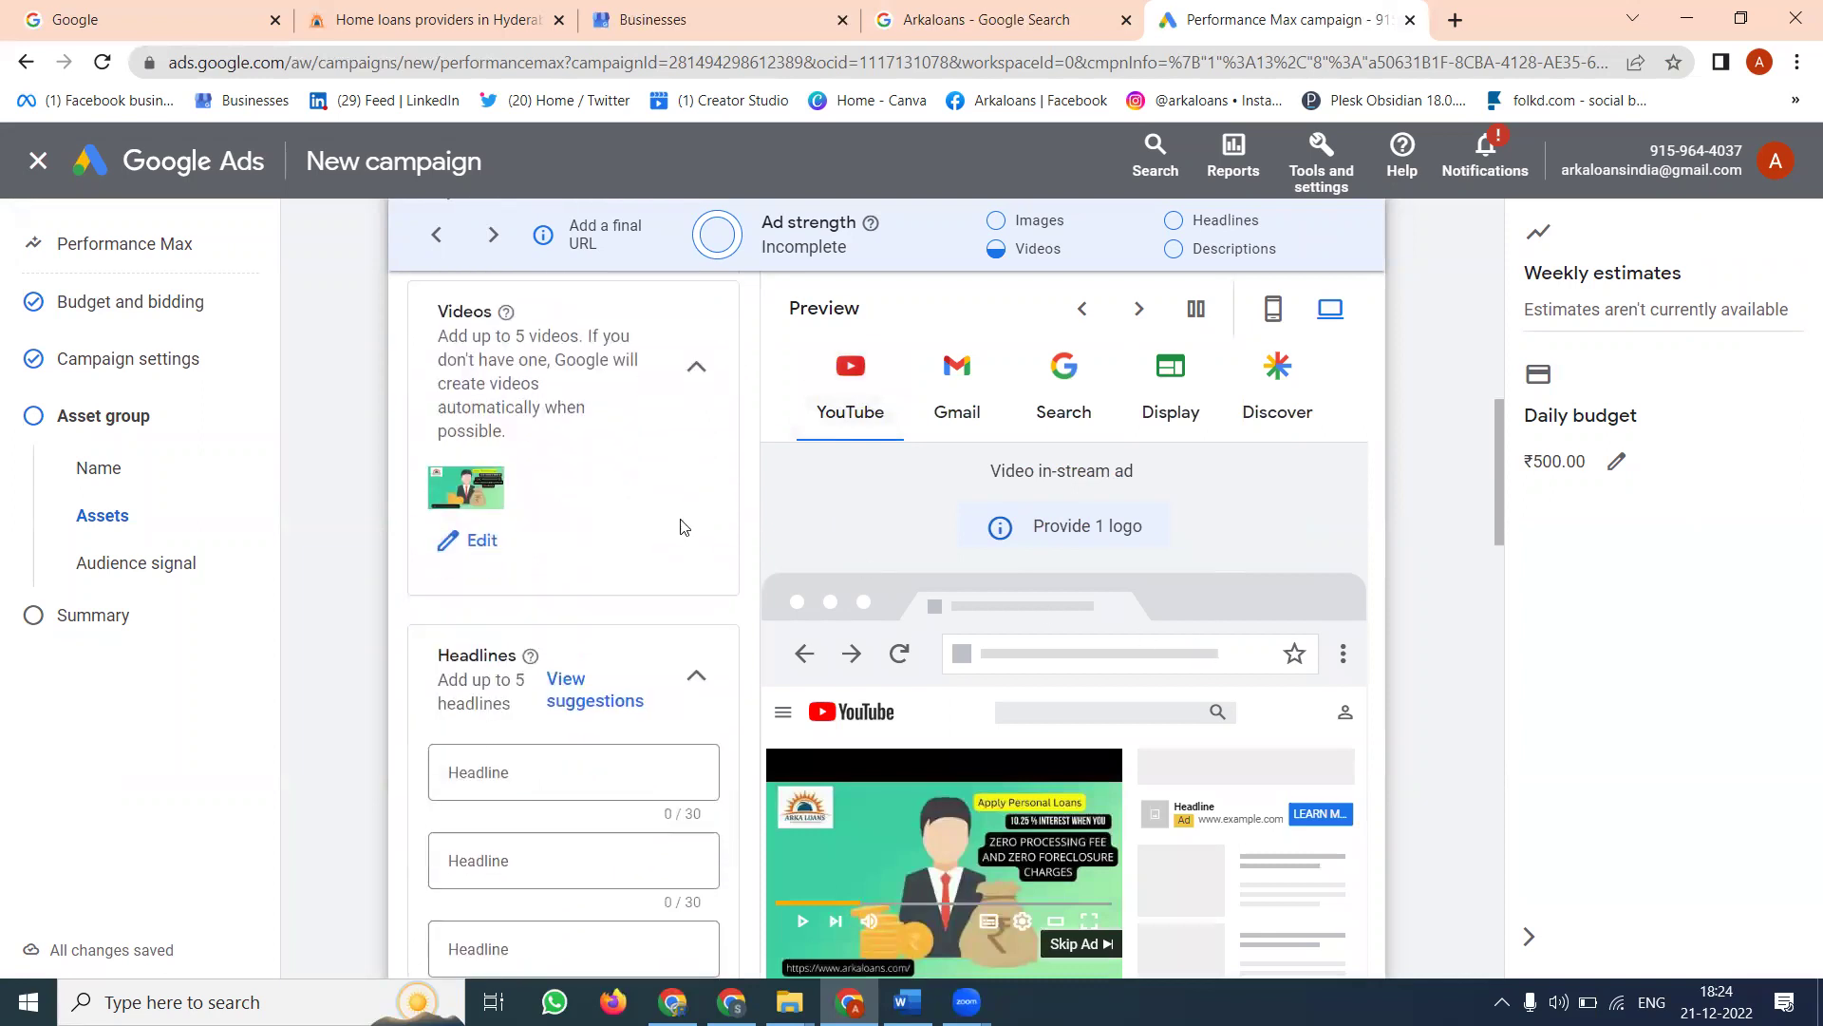
pyautogui.scroll(-4, 684, 522)
pyautogui.click(525, 418)
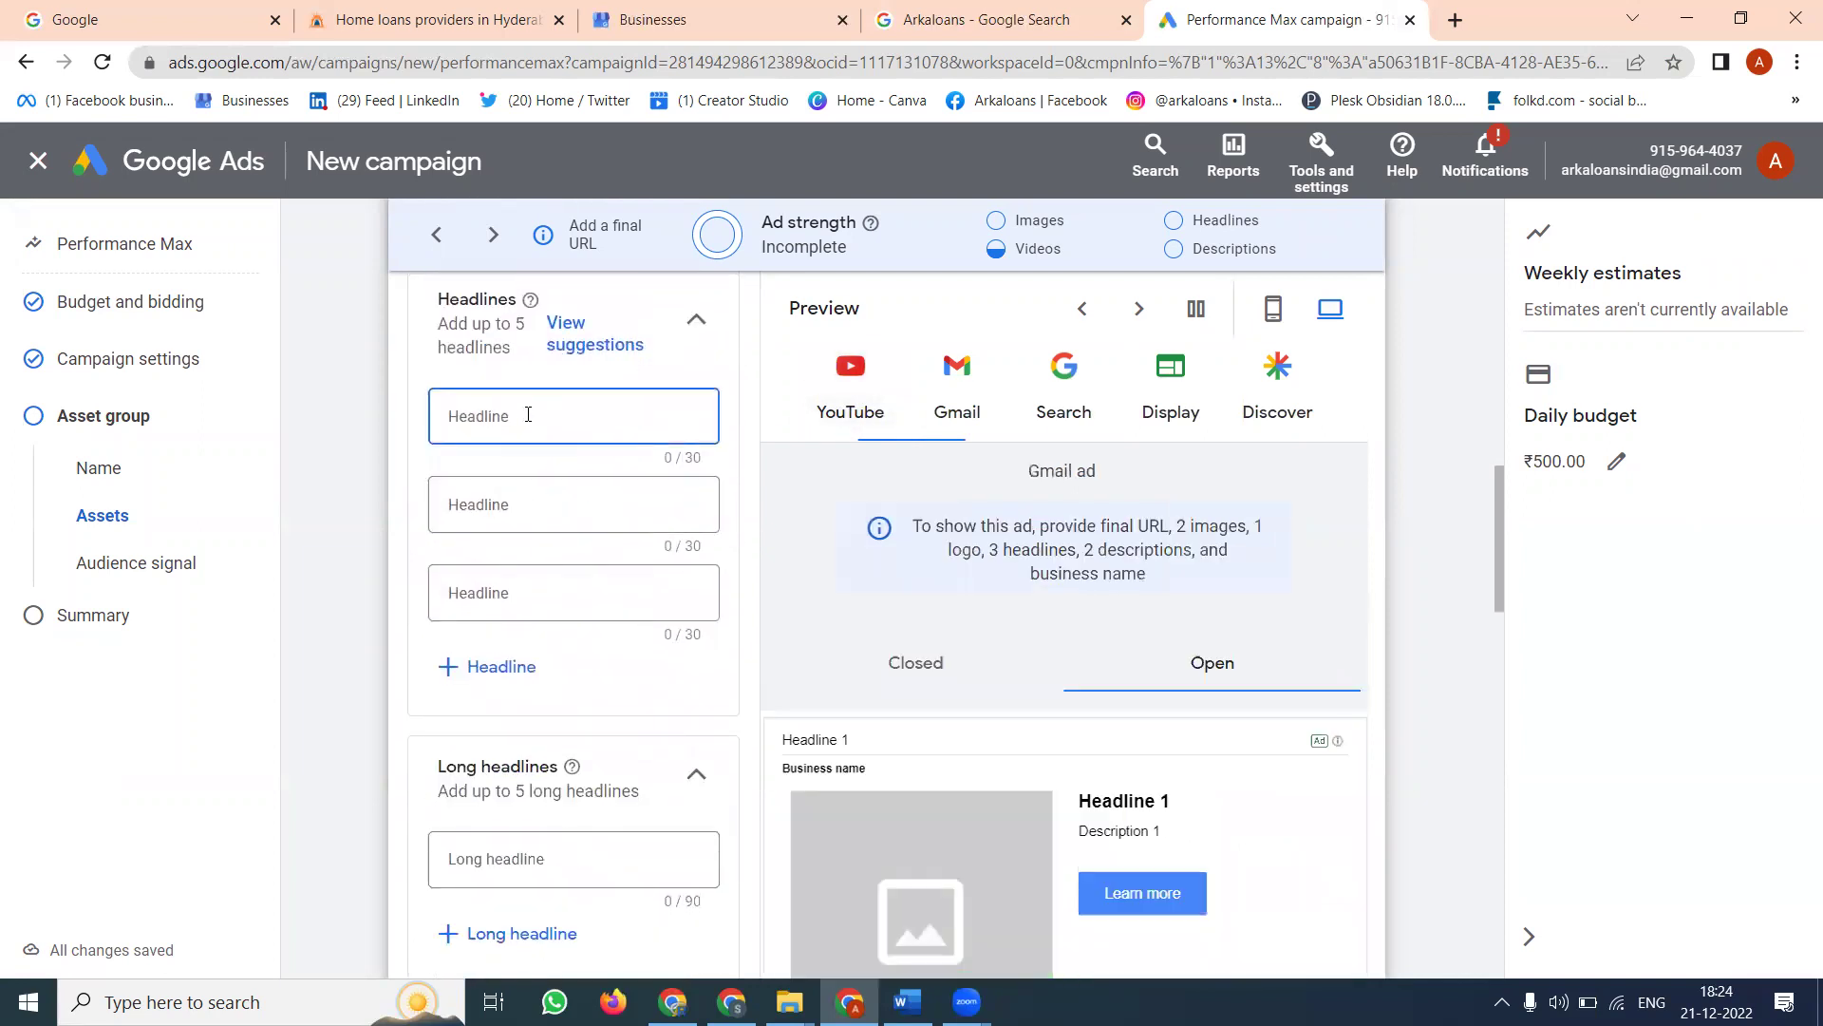
pyautogui.write('Perso')
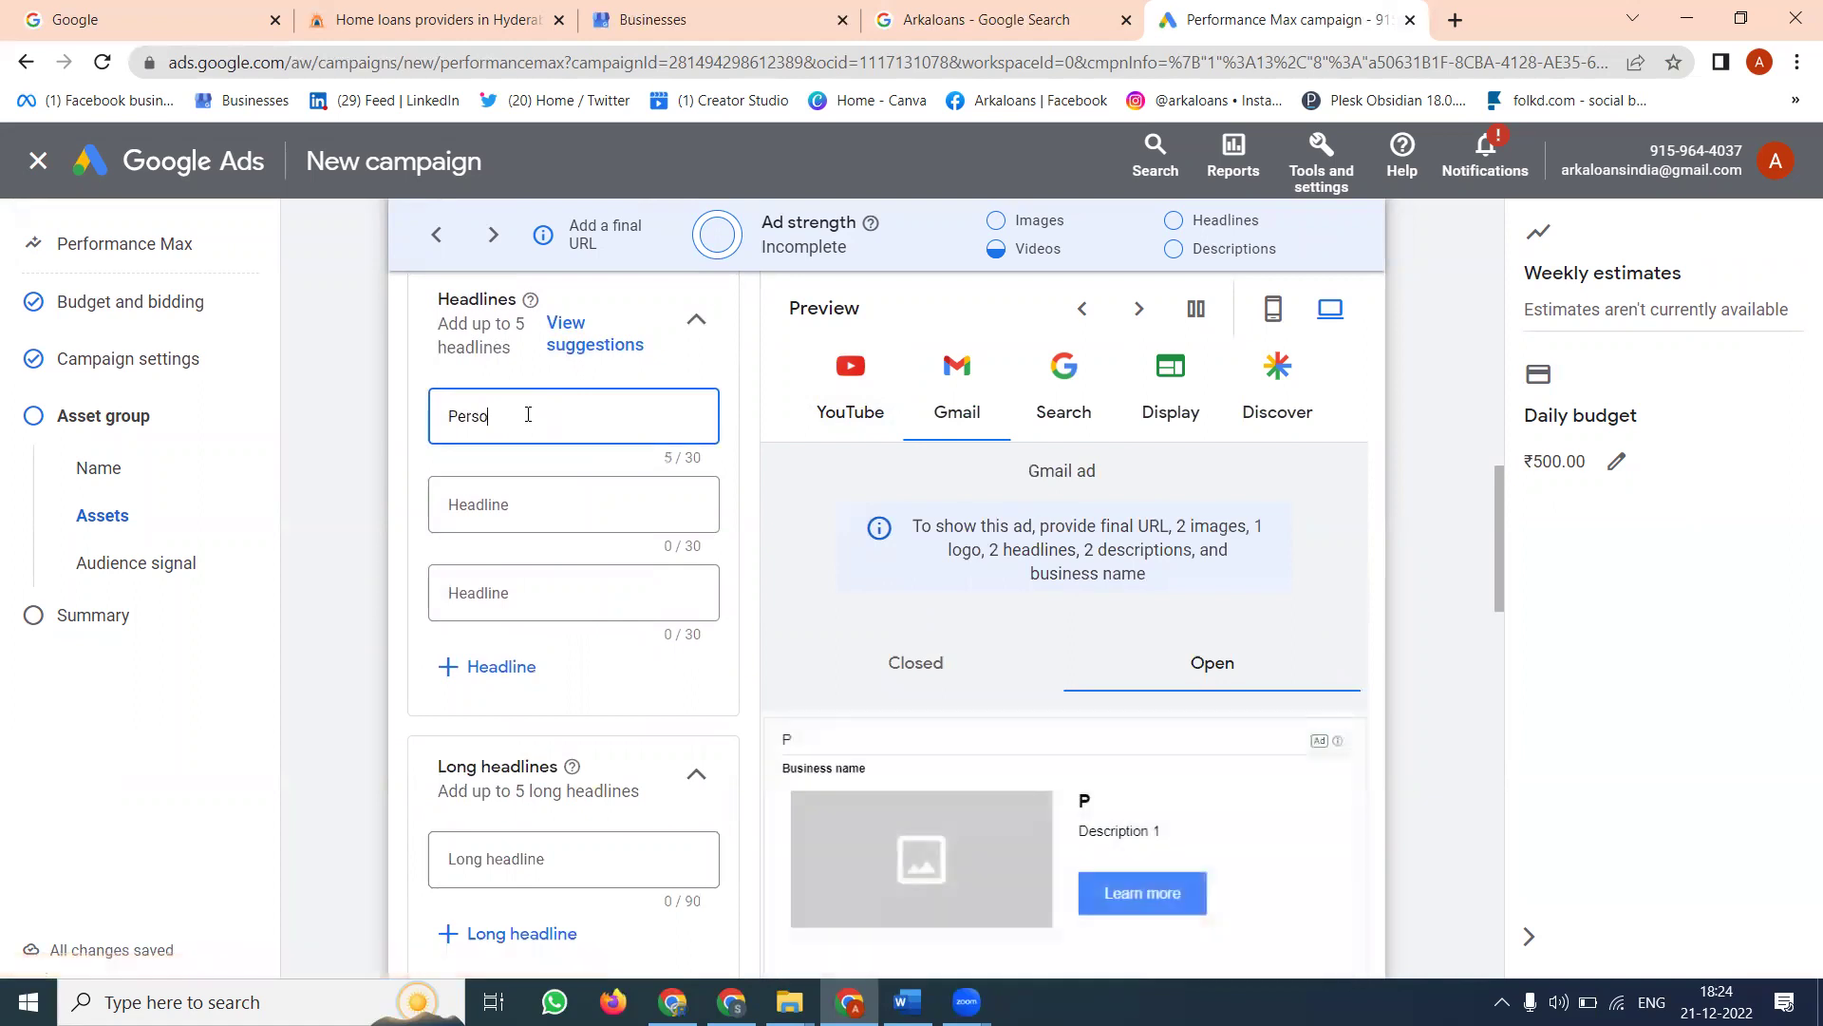
pyautogui.write('nal Loans with')
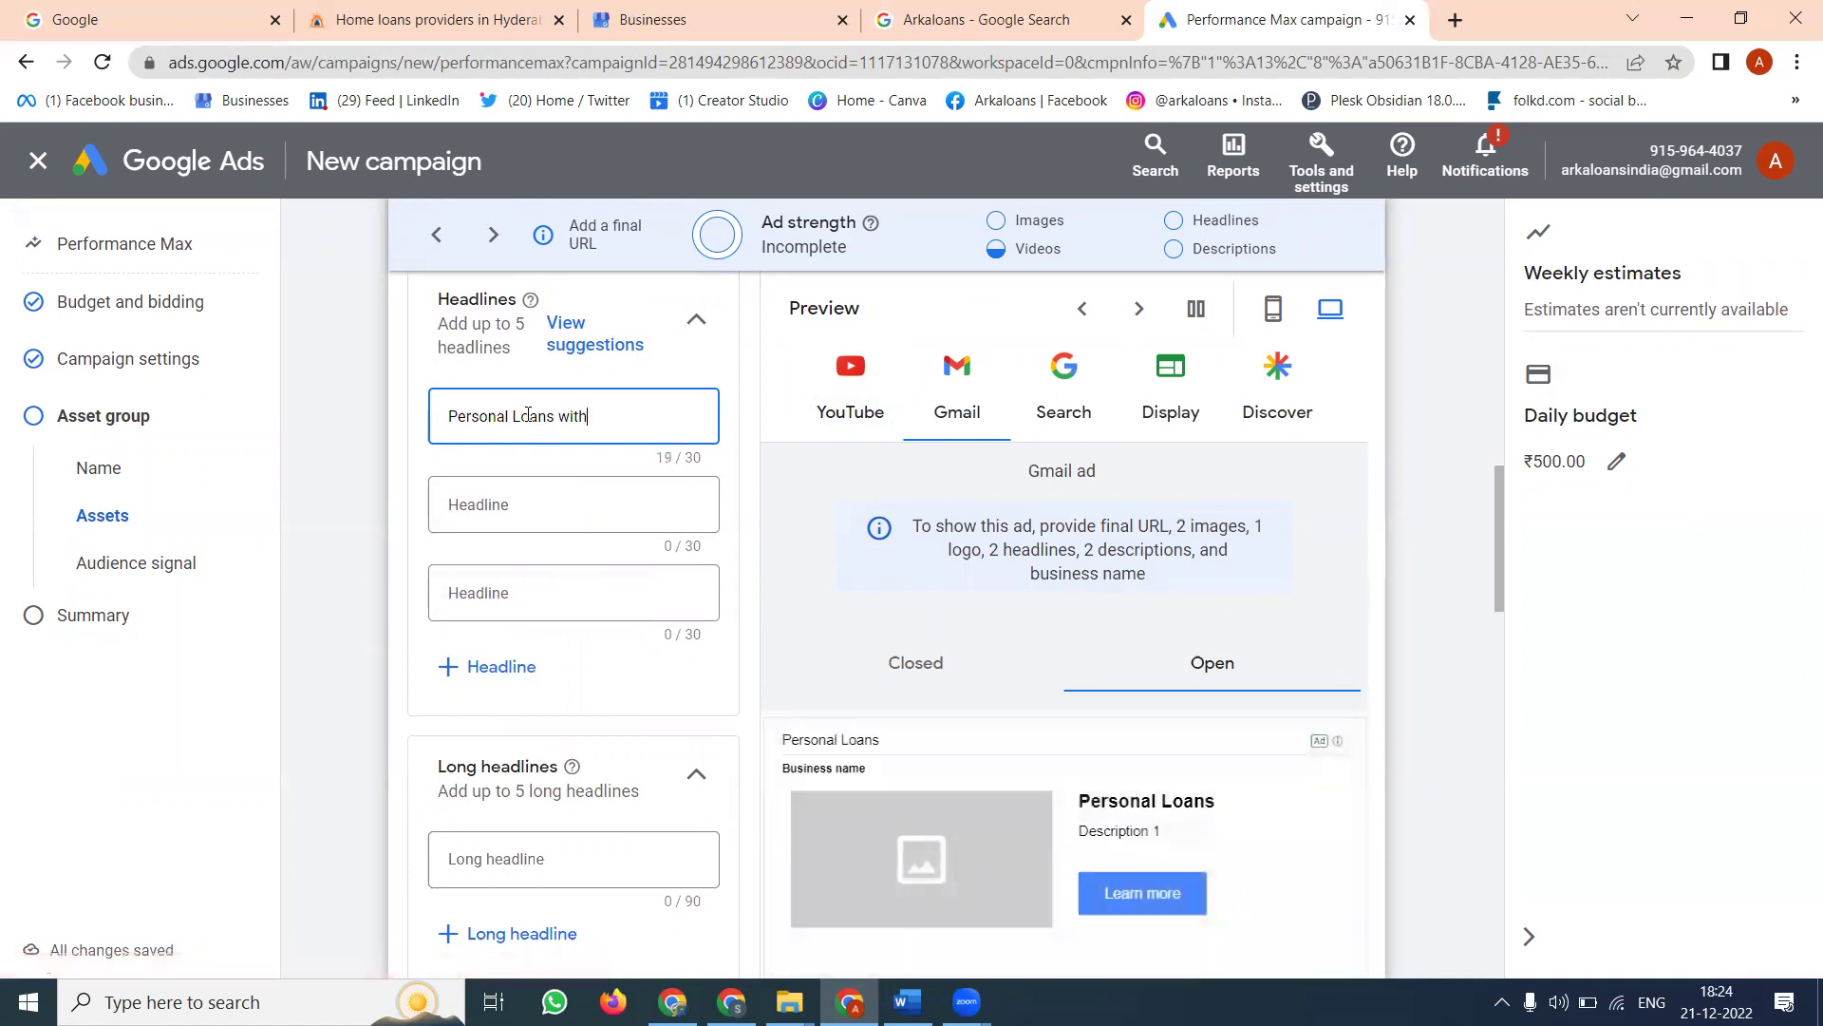
pyautogui.write(' best rate')
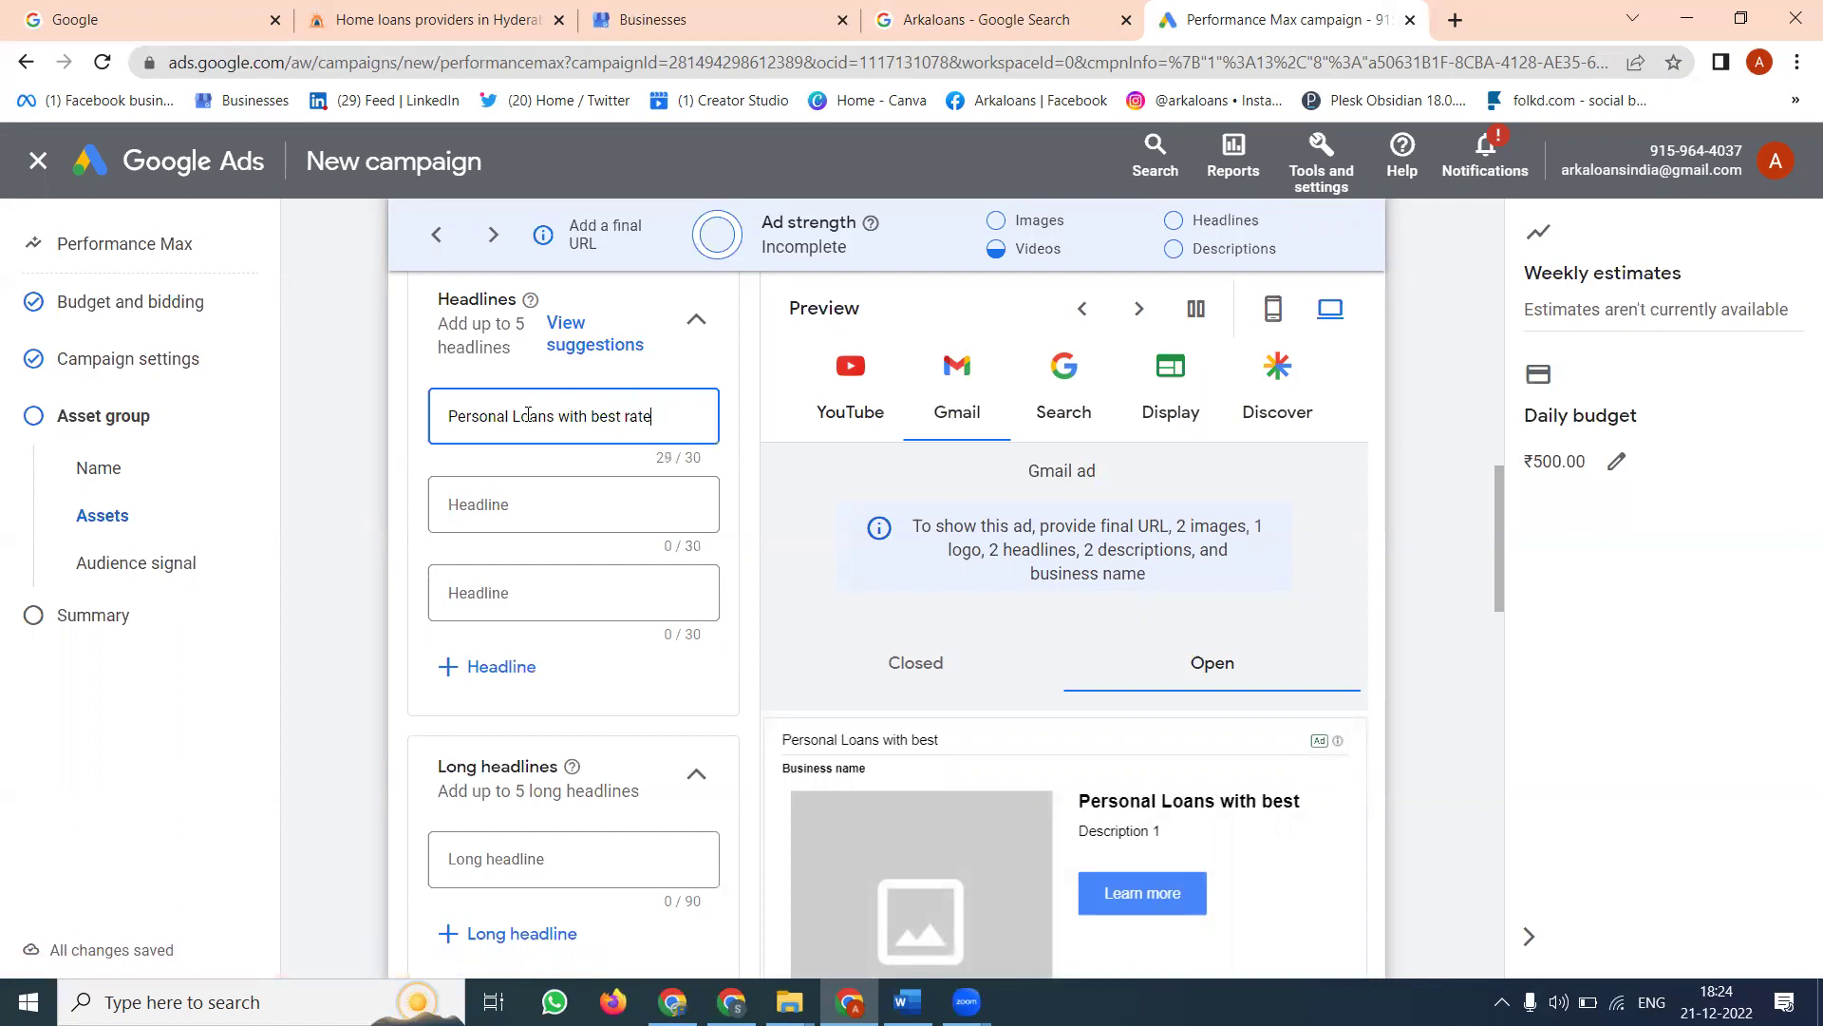
# - Change the first headline to "Personal Loans in hyderabad"
pyautogui.press('BackSpace')
pyautogui.press('BackSpace')
pyautogui.press('BackSpace')
pyautogui.press('BackSpace')
pyautogui.press('BackSpace')
pyautogui.press('BackSpace')
pyautogui.press('BackSpace')
pyautogui.press('BackSpace')
pyautogui.press('BackSpace')
pyautogui.press('BackSpace')
pyautogui.press('BackSpace')
pyautogui.press('BackSpace')
pyautogui.press('BackSpace')
pyautogui.press('BackSpace')
pyautogui.press('BackSpace')
pyautogui.write('in hy')
# - Enter "Home Loans in Hyderabad" as the second headline of the asset group
pyautogui.press('Tab')
pyautogui.write('Ho')
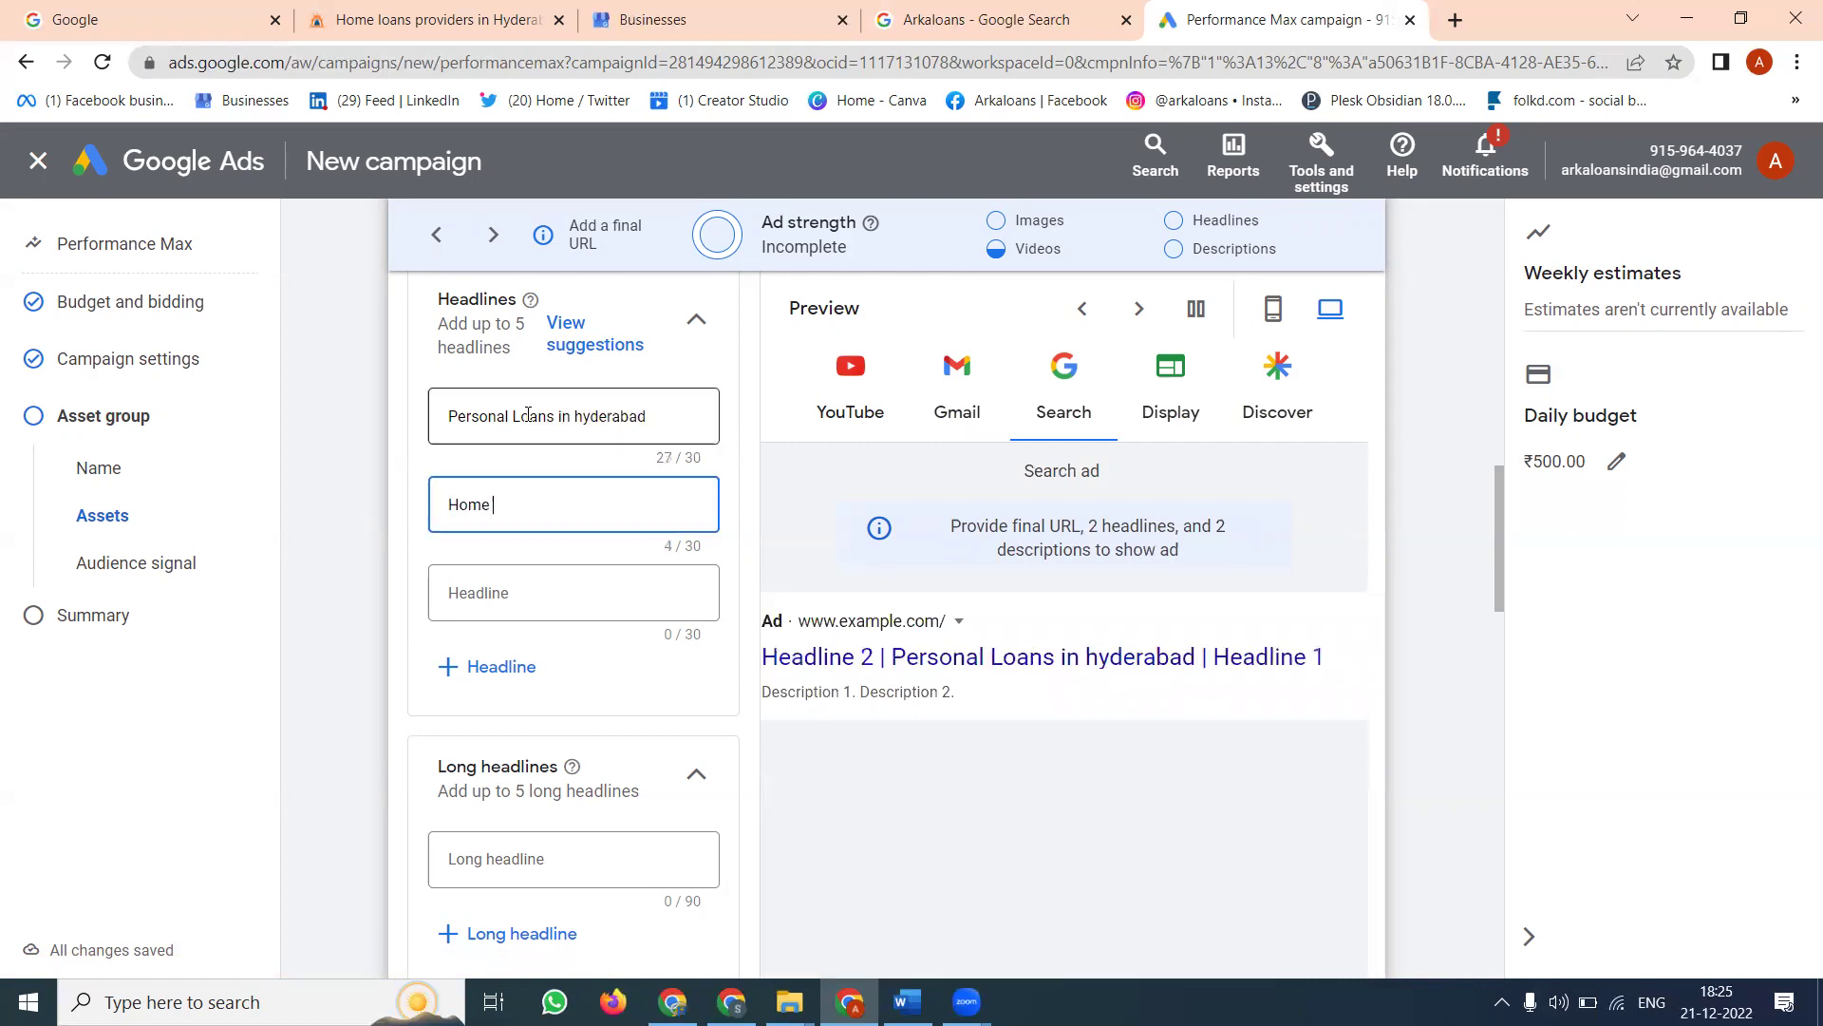
pyautogui.write('me Loans')
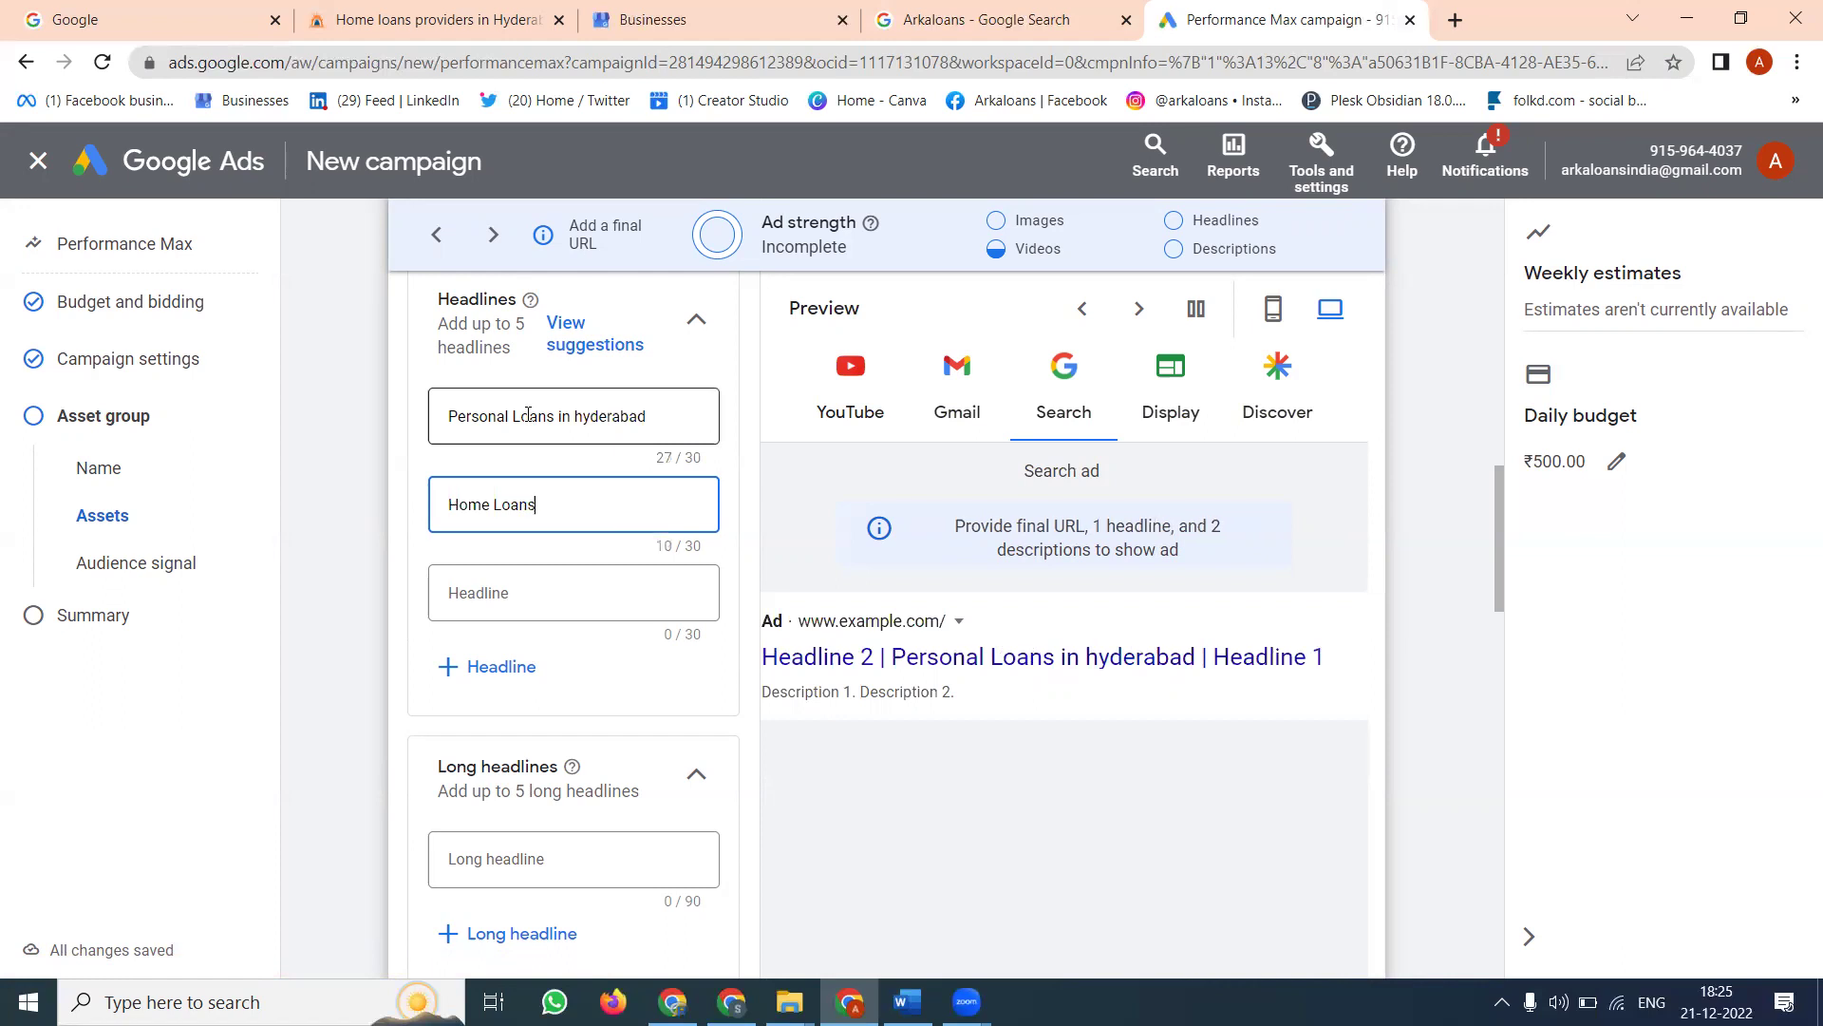
pyautogui.write(' in Hyd')
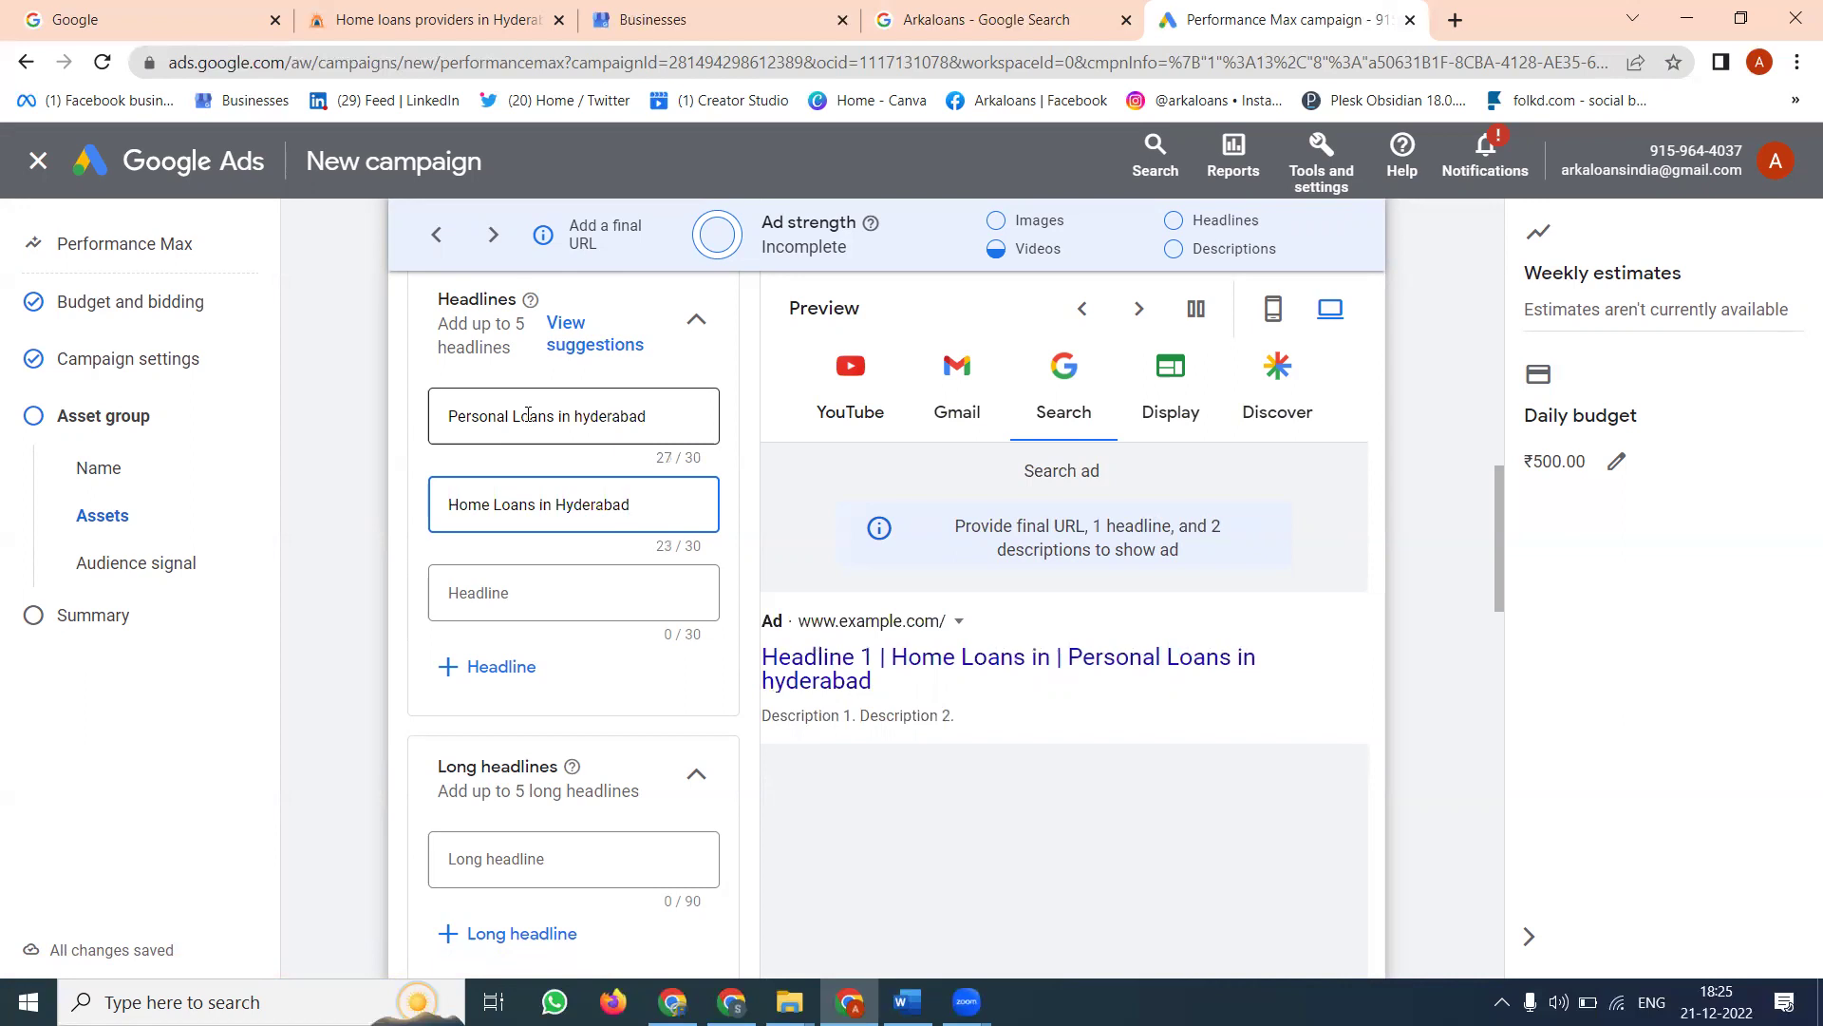
pyautogui.write('erabad')
# - Enter "arkaloans provide personal loans , home loans with best rate of interest" as the first long headline
pyautogui.scroll(-2, 569, 570)
pyautogui.click(556, 608)
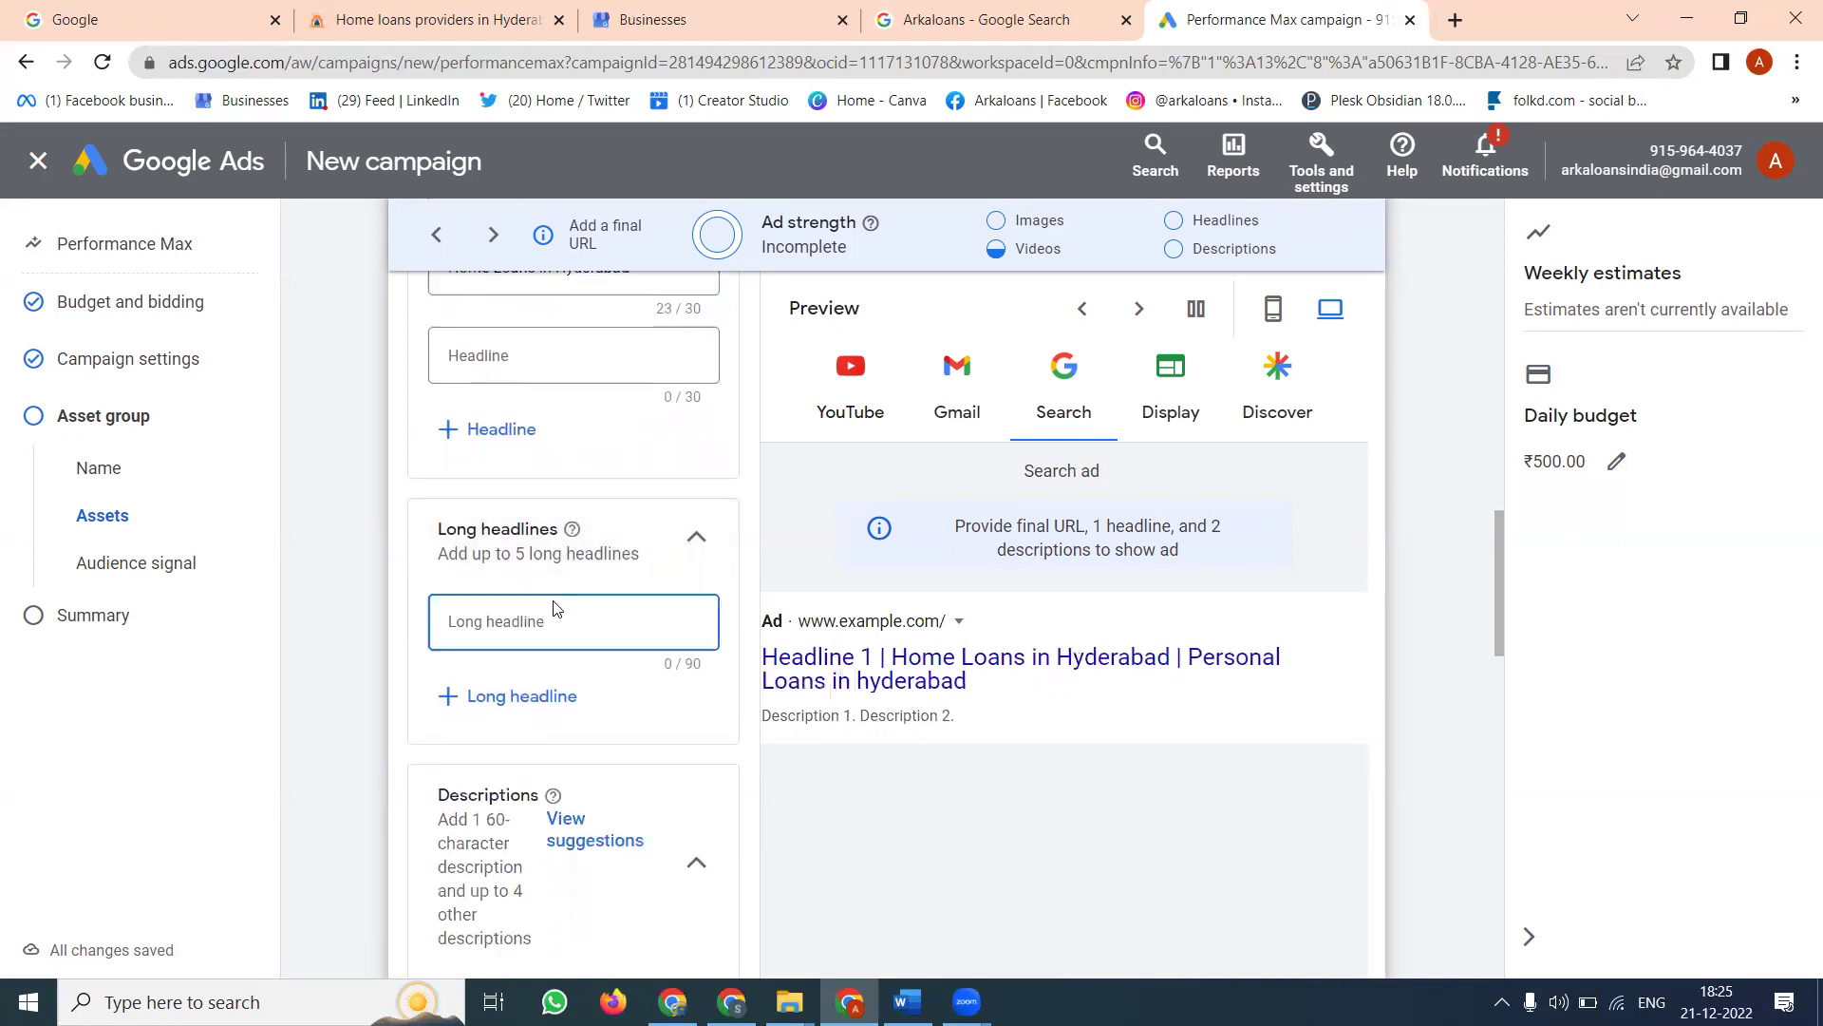
pyautogui.write('ar')
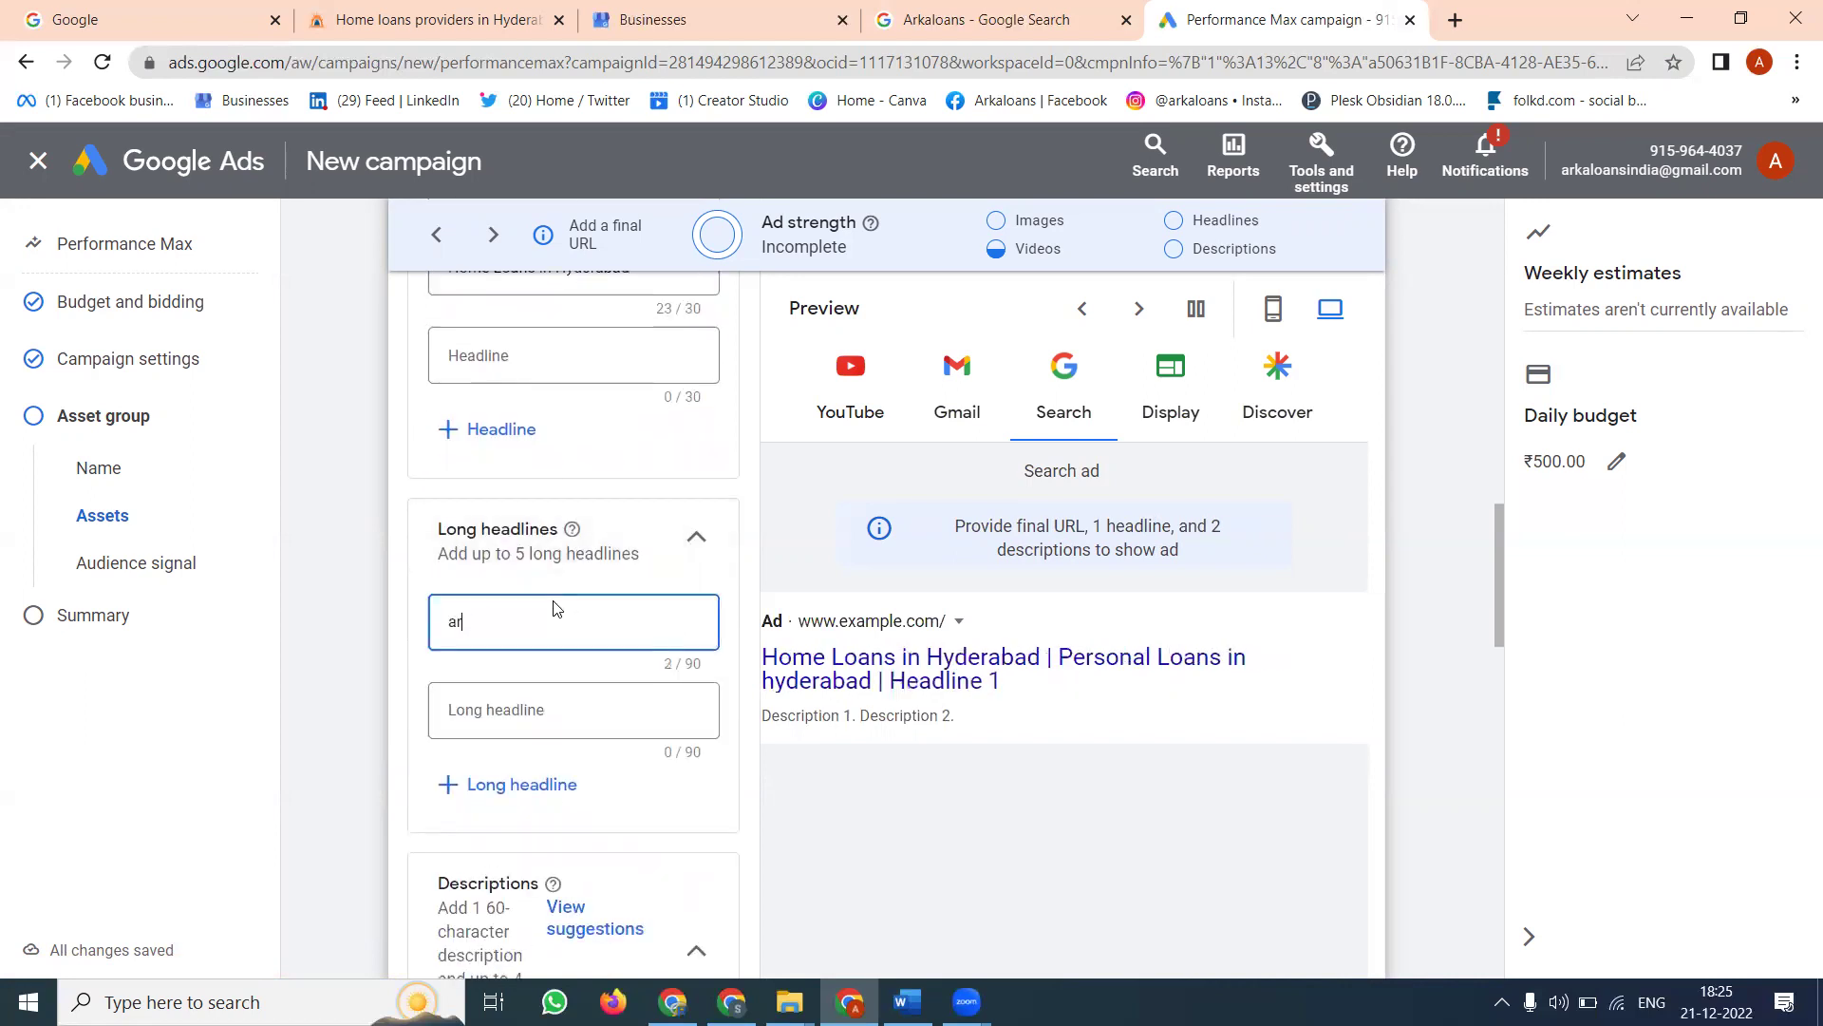
pyautogui.write('akalon')
pyautogui.press('BackSpace')
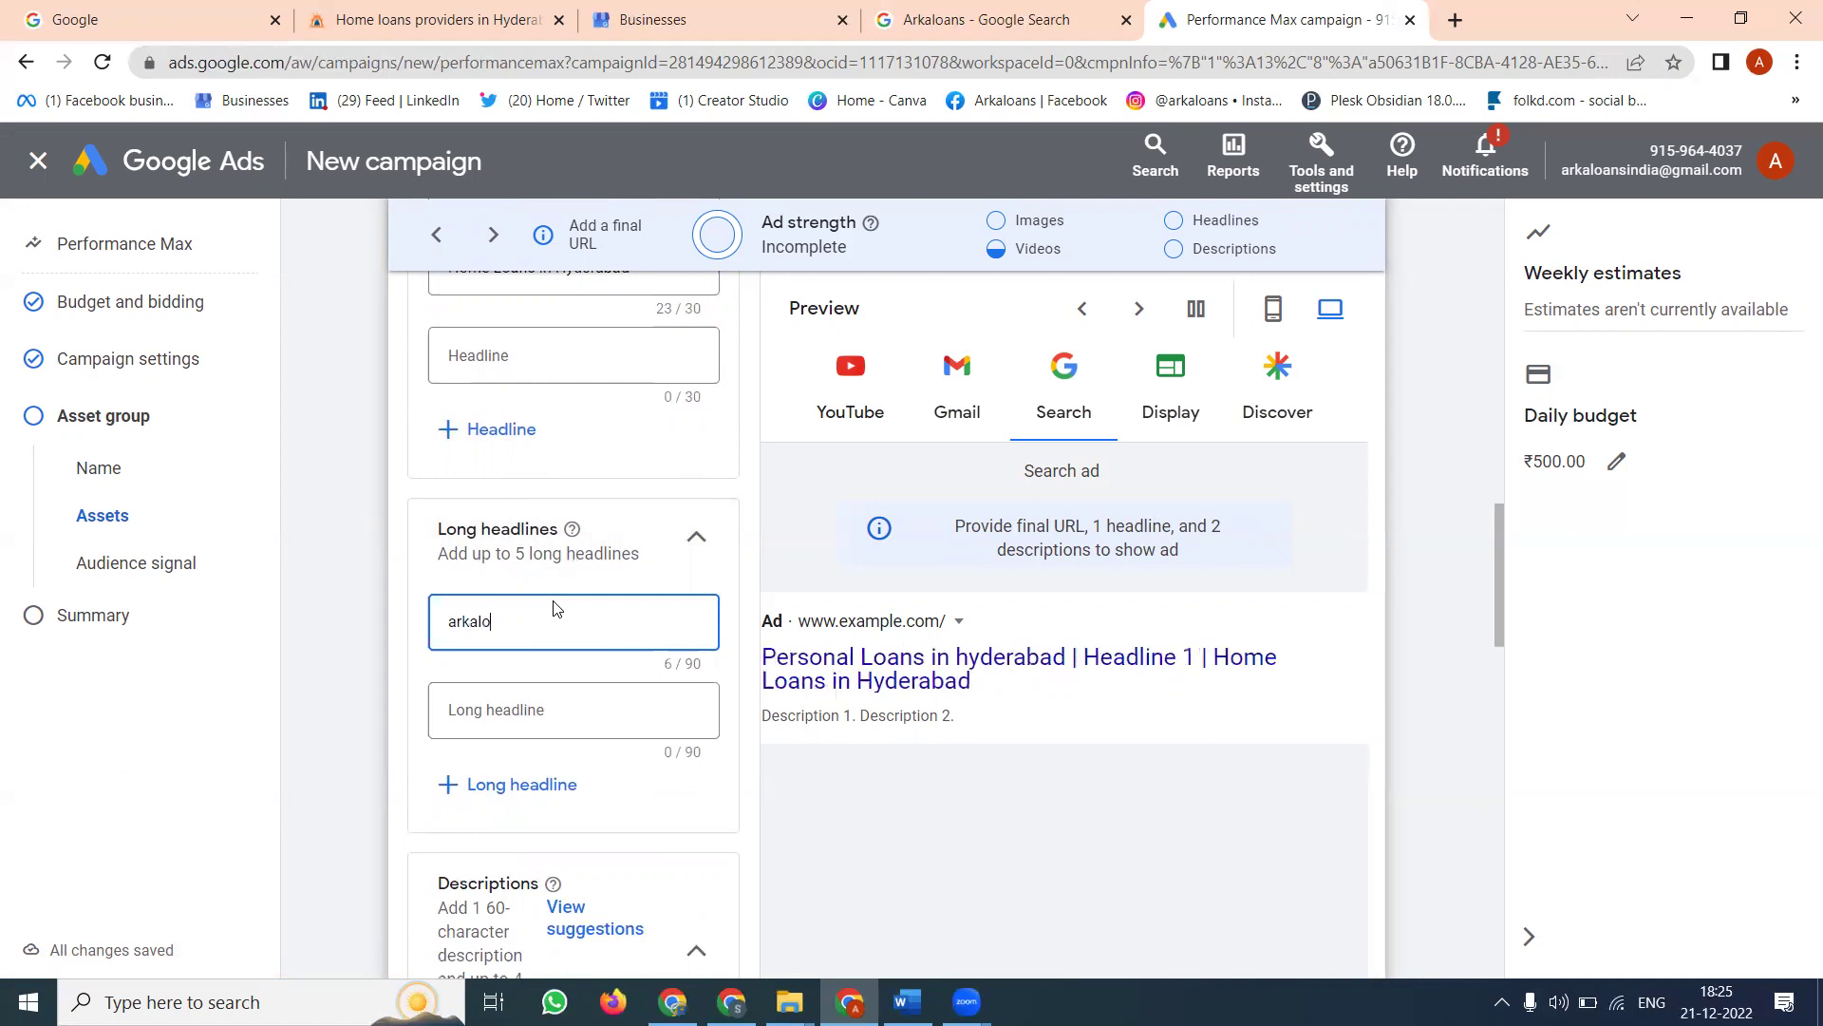
pyautogui.write('ans provide personal')
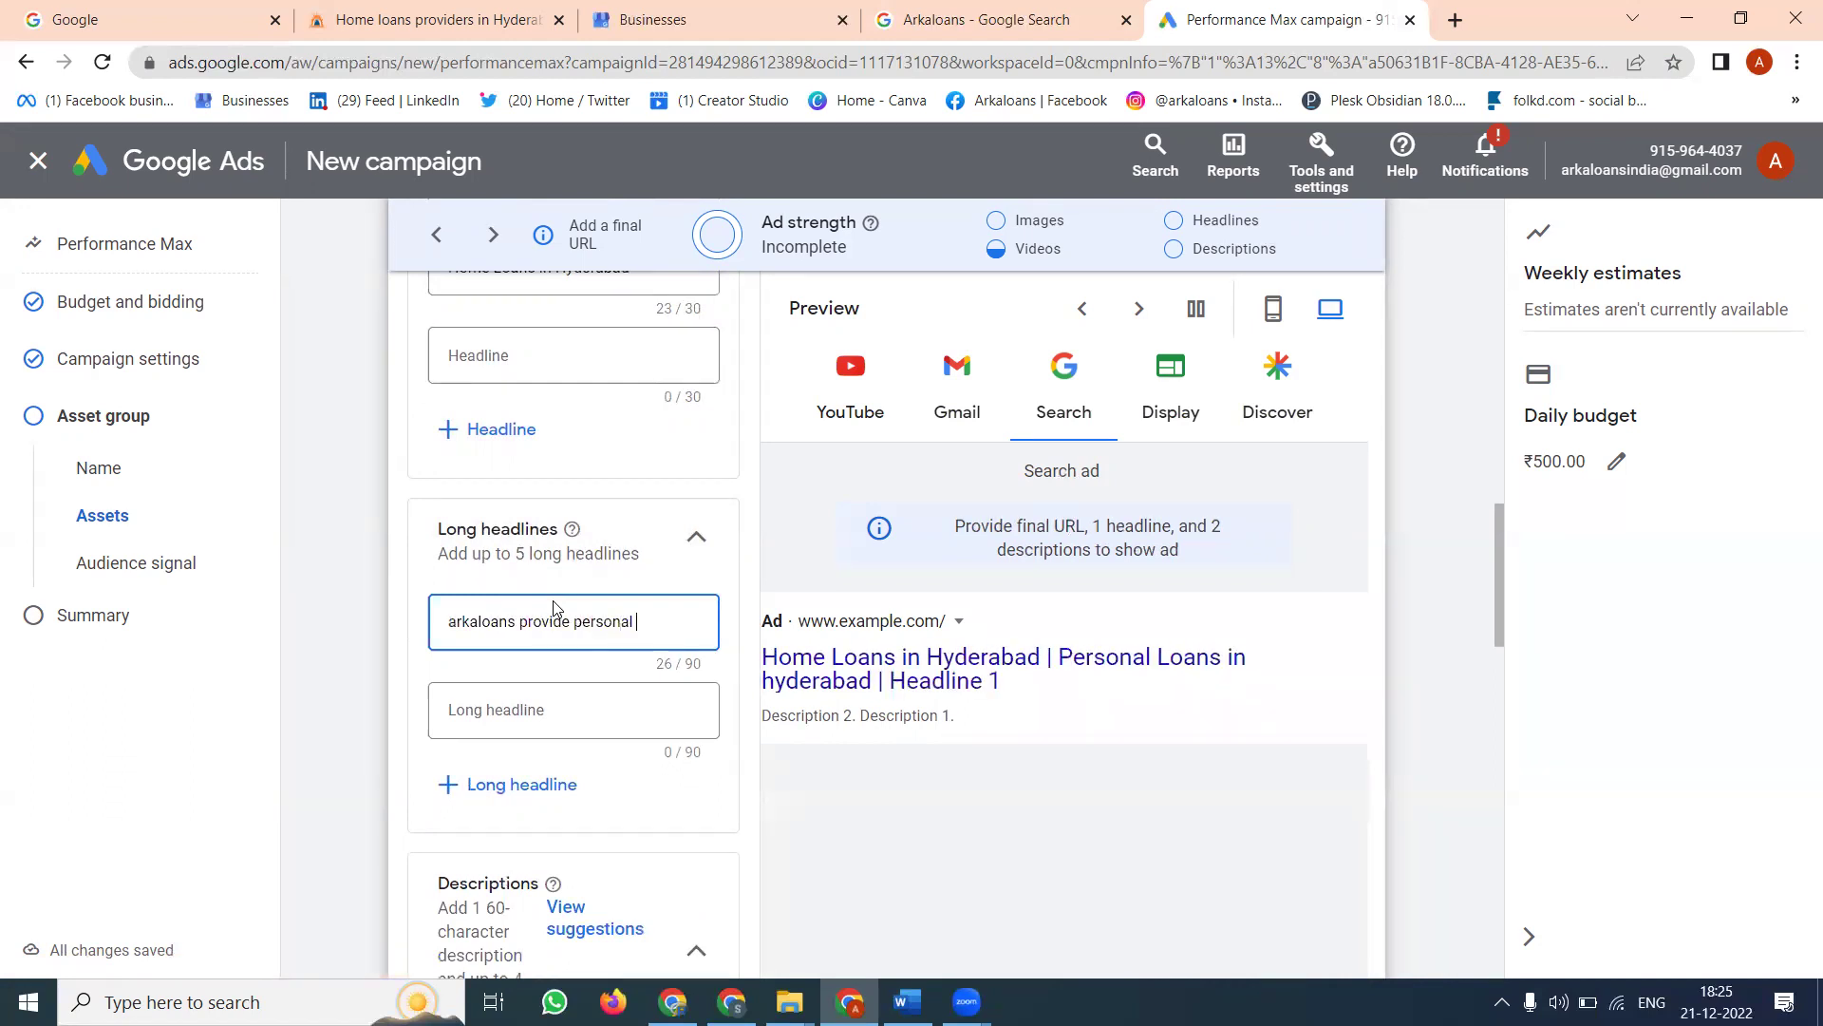
pyautogui.write(' loans , home loans with')
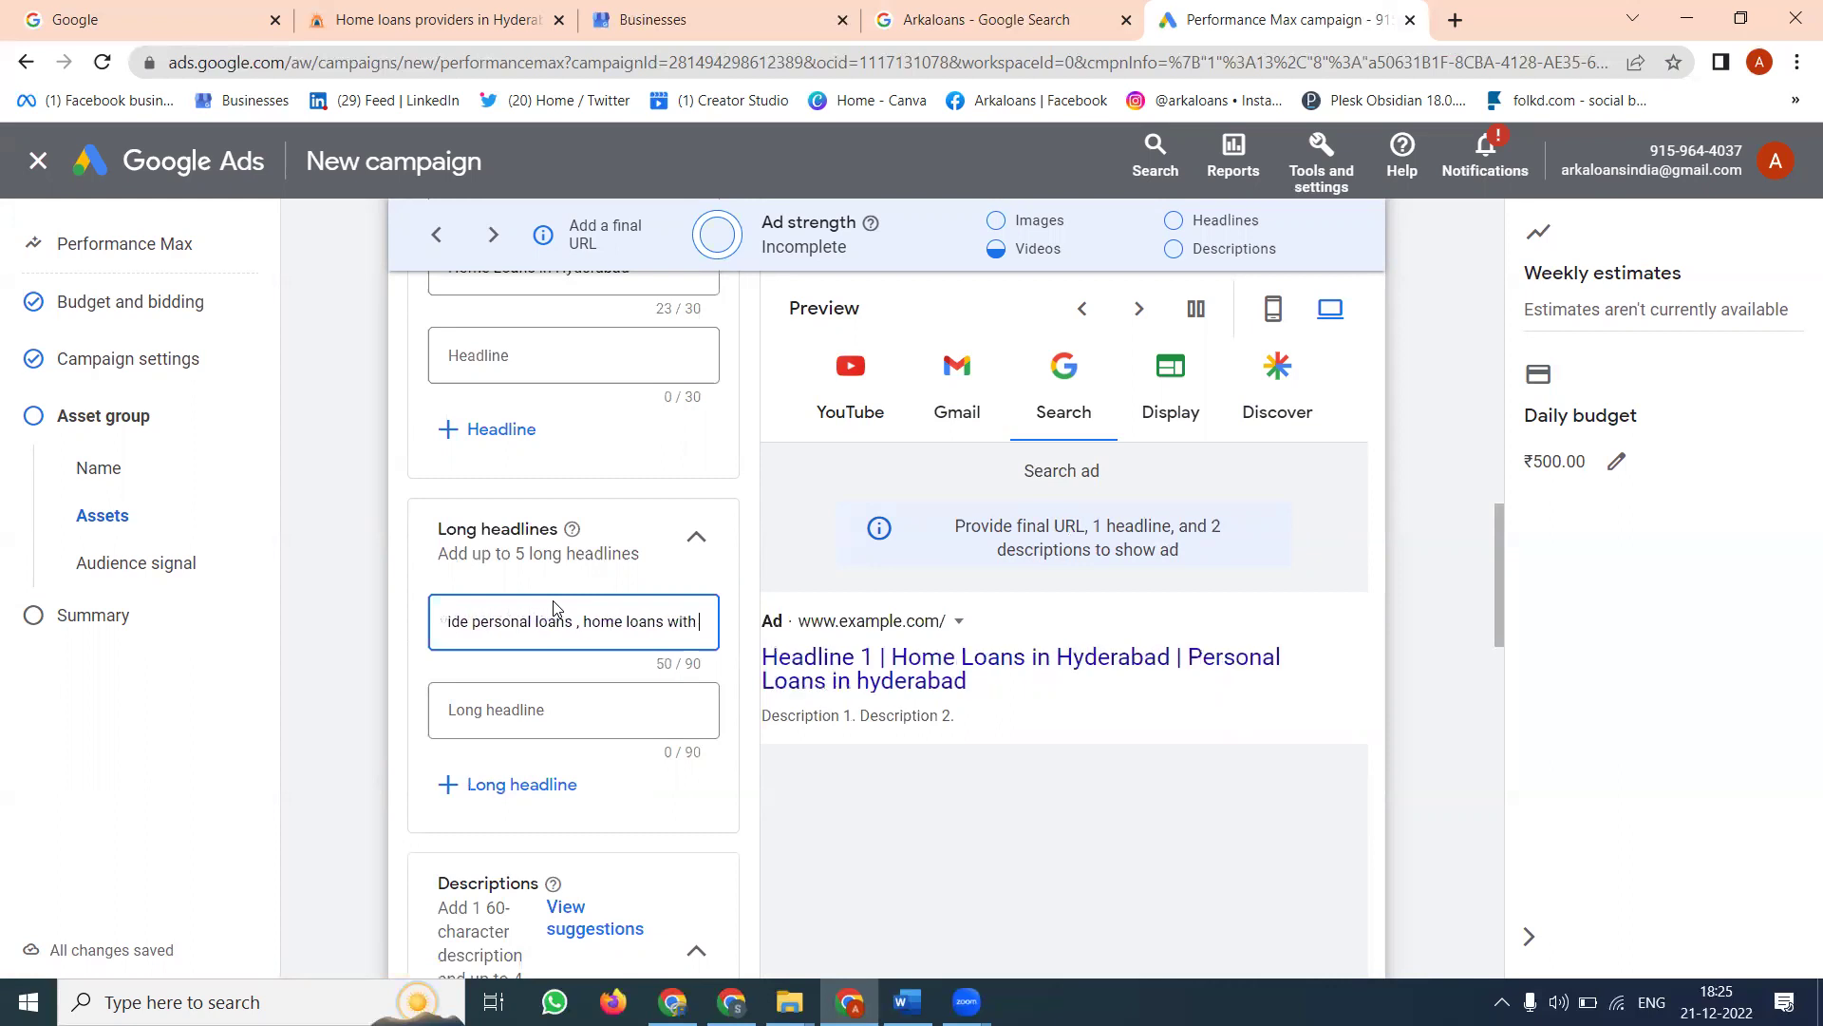
pyautogui.write(' best rate of inste')
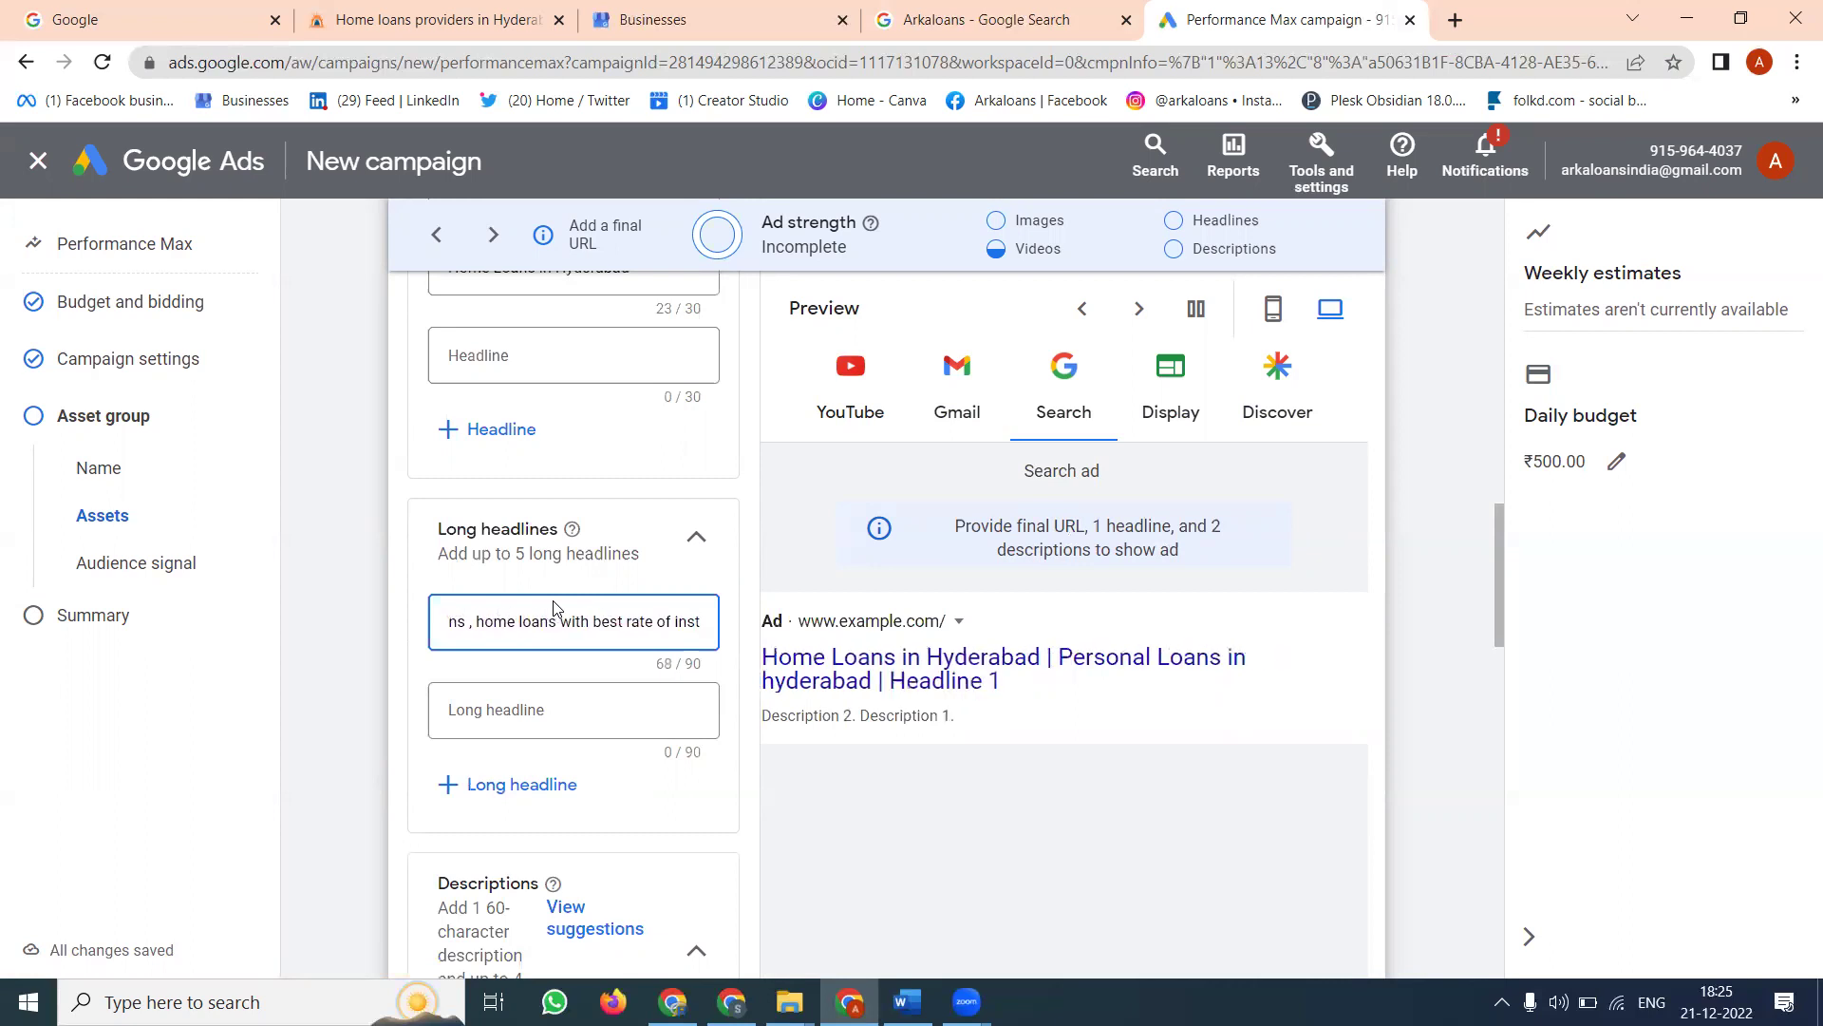
pyautogui.write('rest')
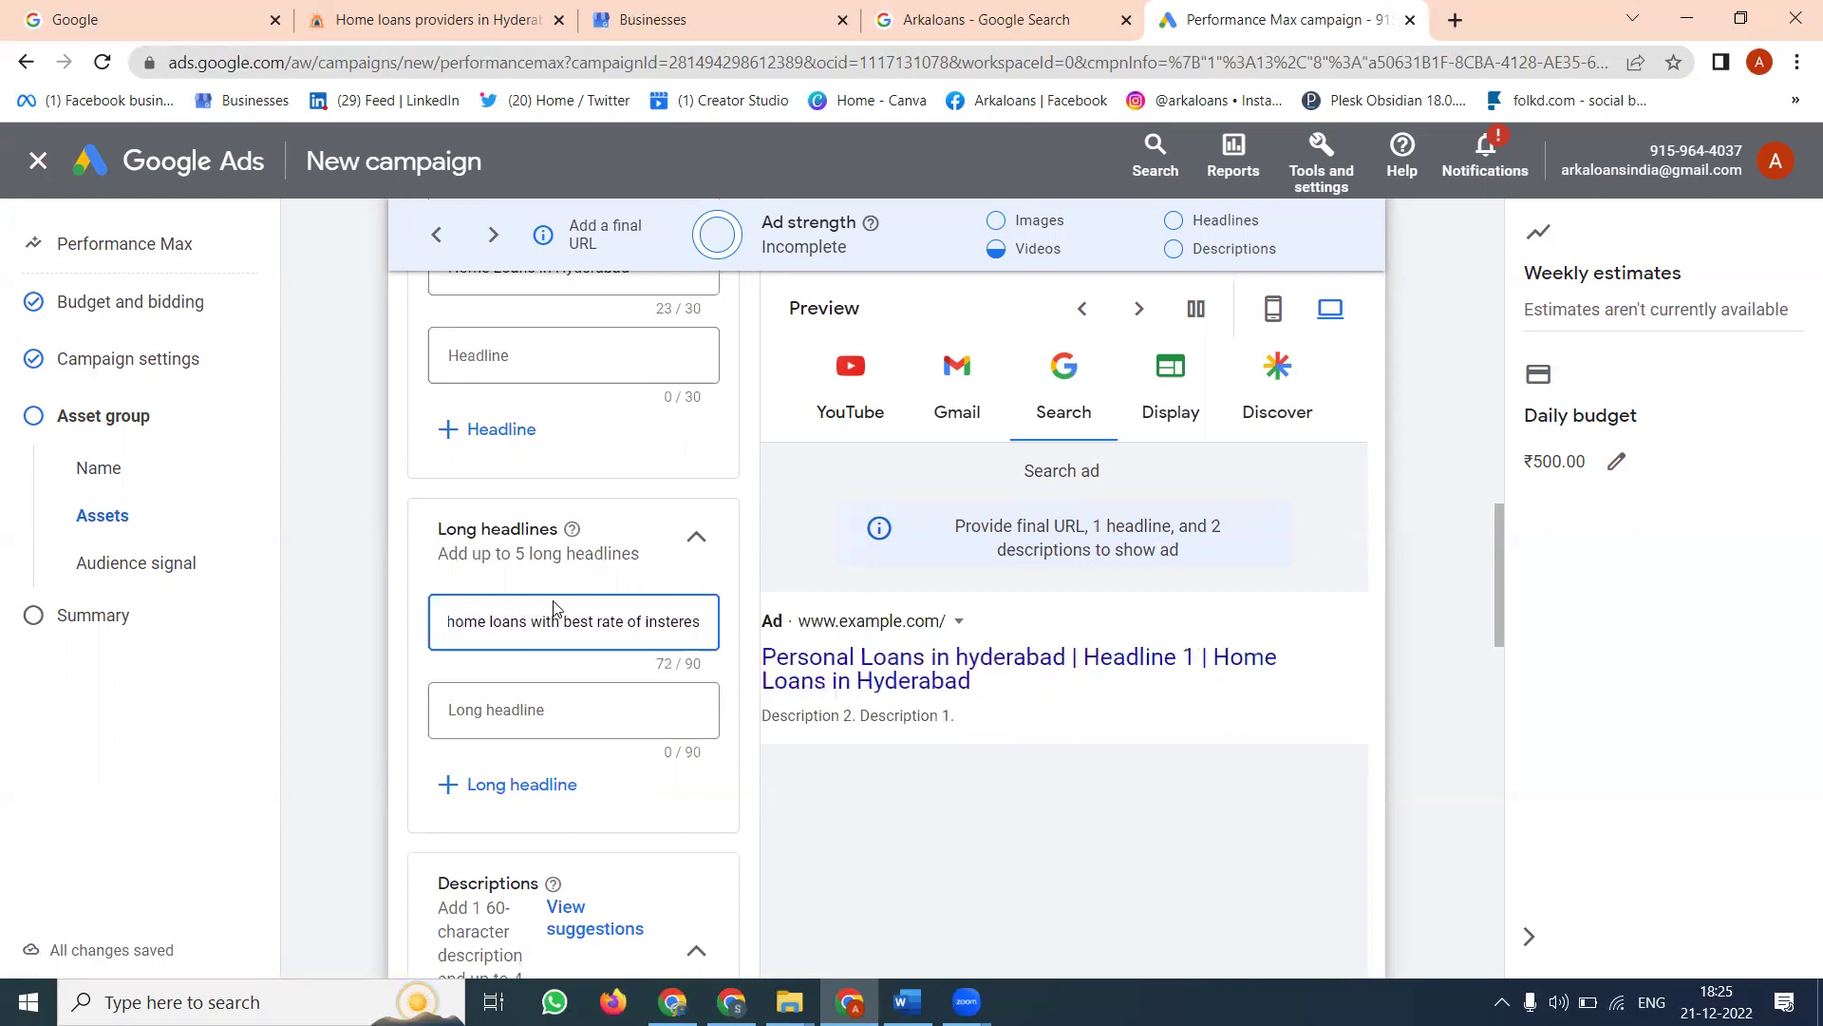
pyautogui.click(490, 707)
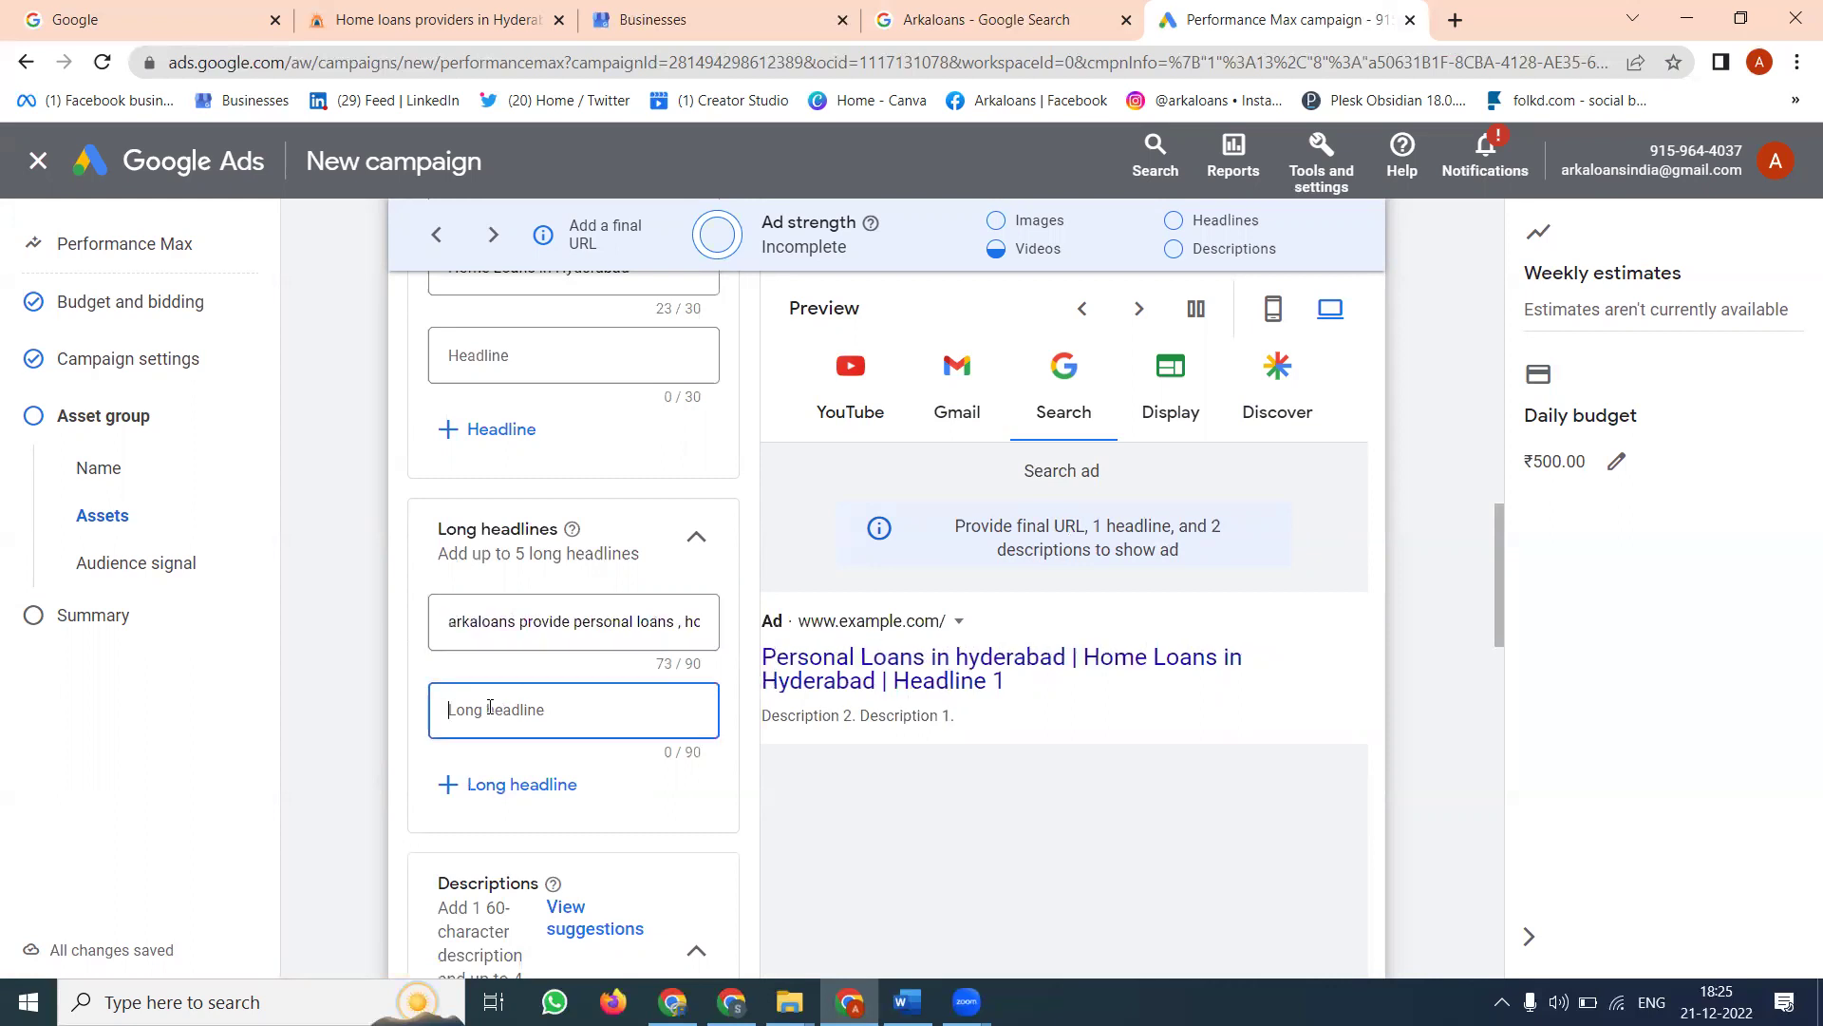
pyautogui.moveTo(567, 619); pyautogui.dragTo(750, 635)
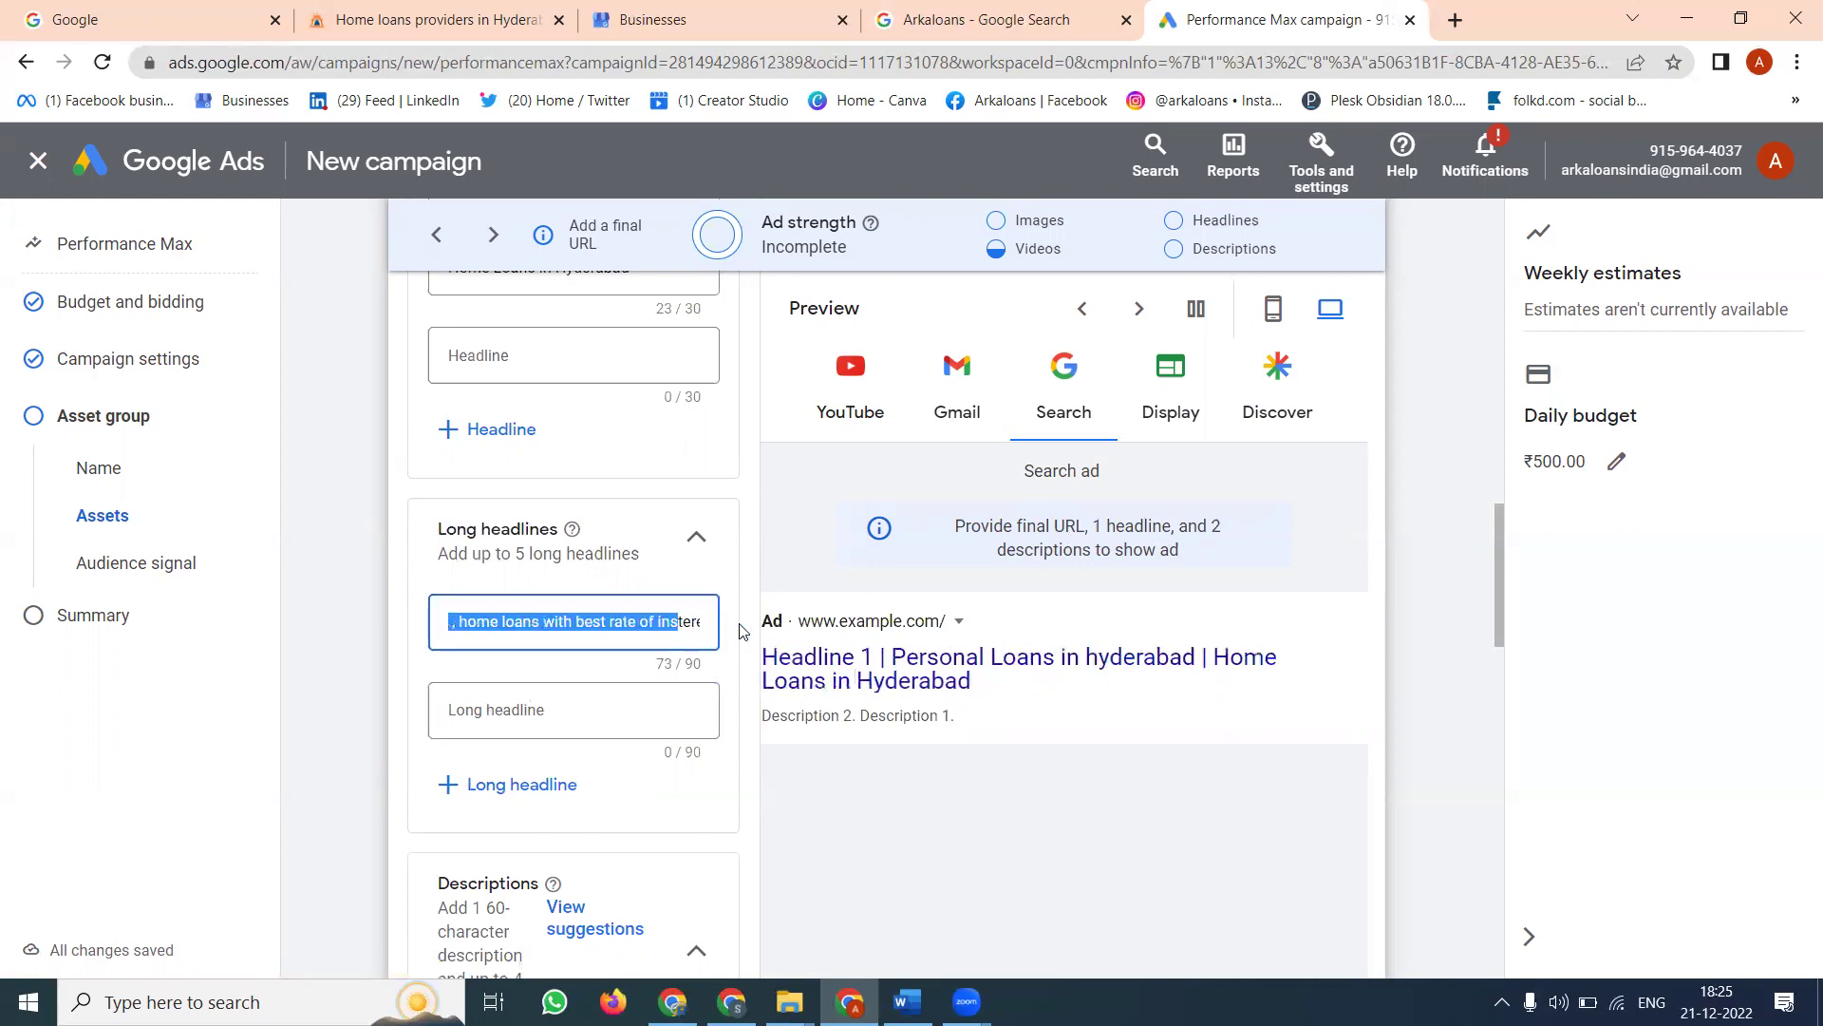
pyautogui.click(659, 626)
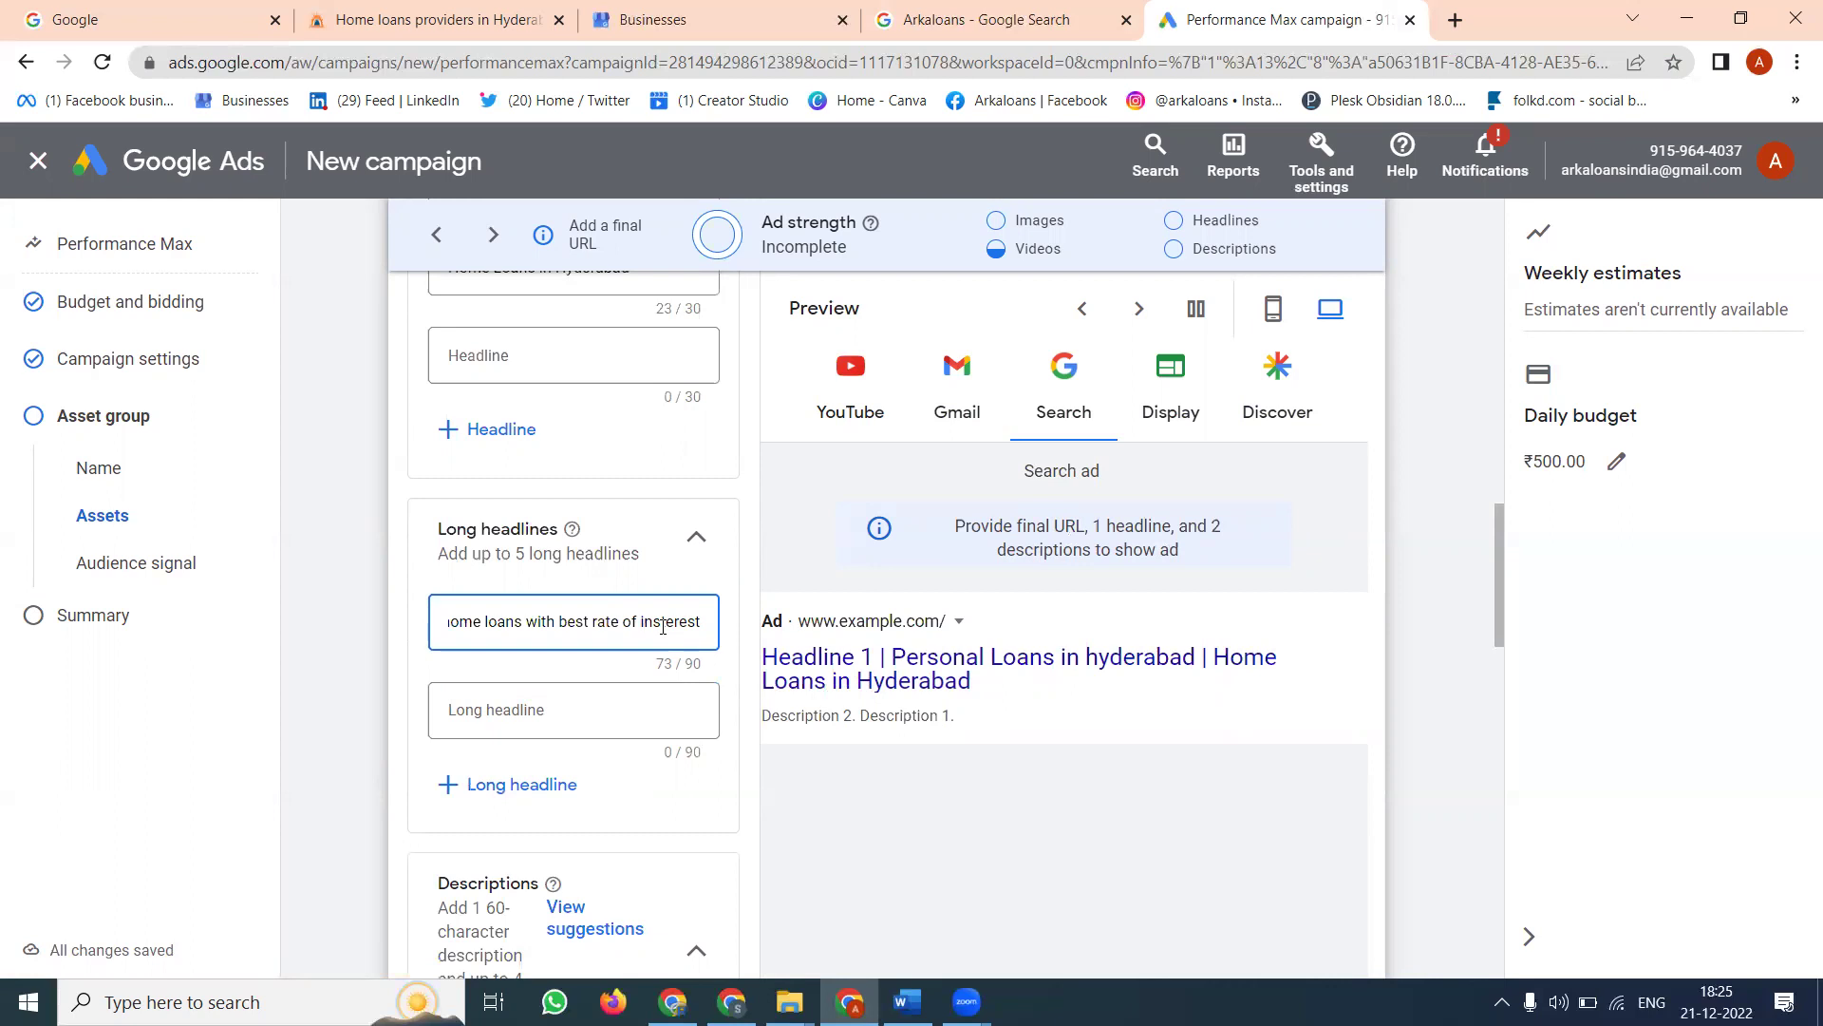
pyautogui.press('BackSpace')
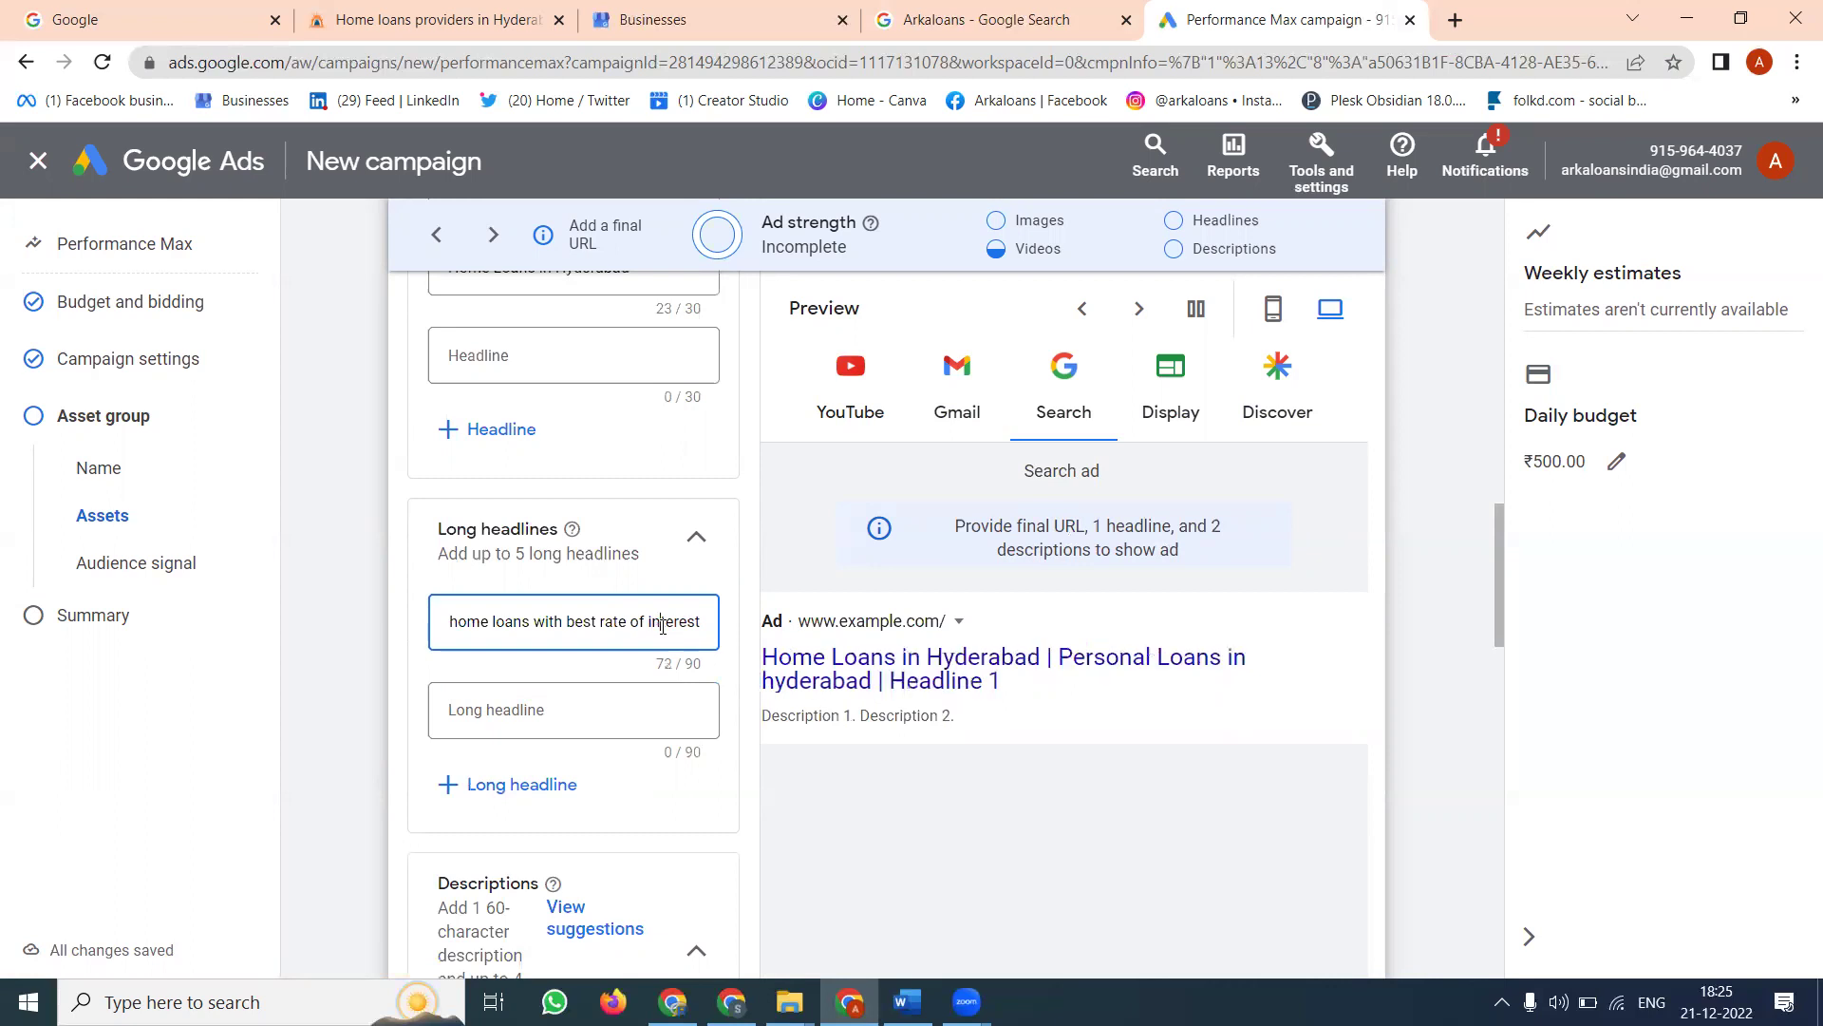
# - Enter "arkaloand home loans start from 8 % interest rate" as the second long headline
pyautogui.click(511, 728)
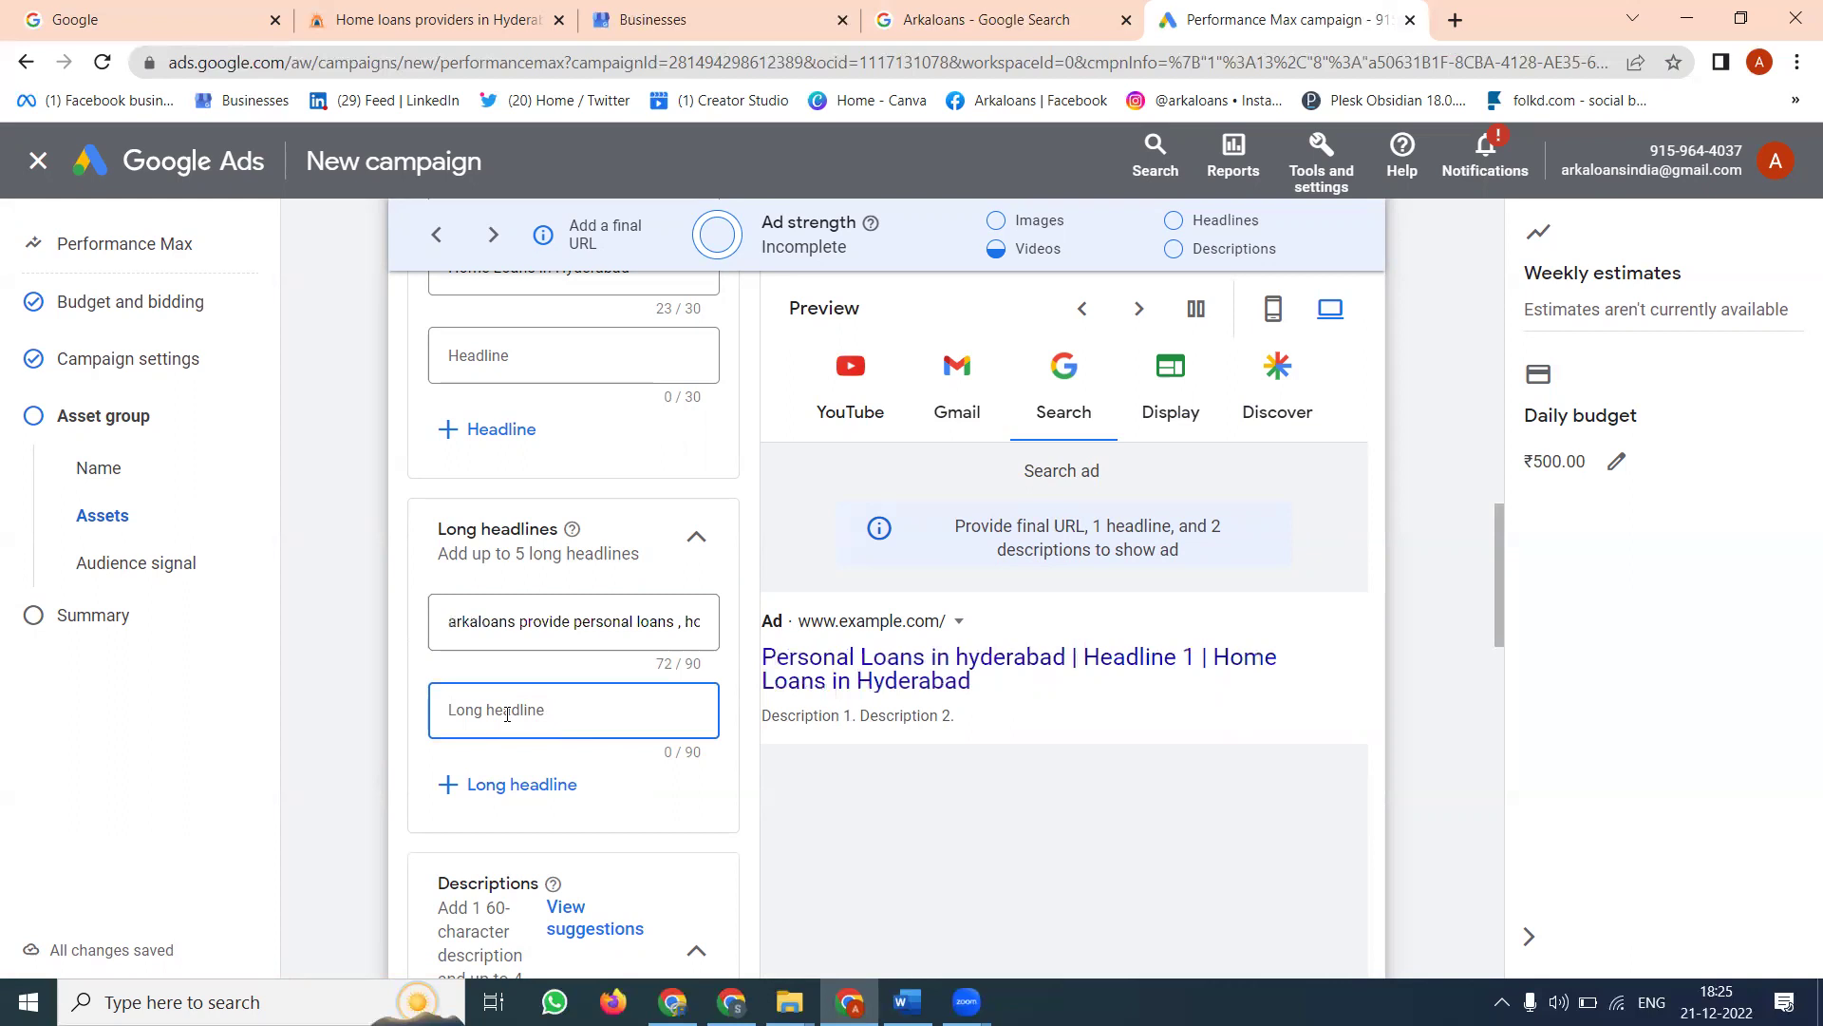
pyautogui.write('arkaloand')
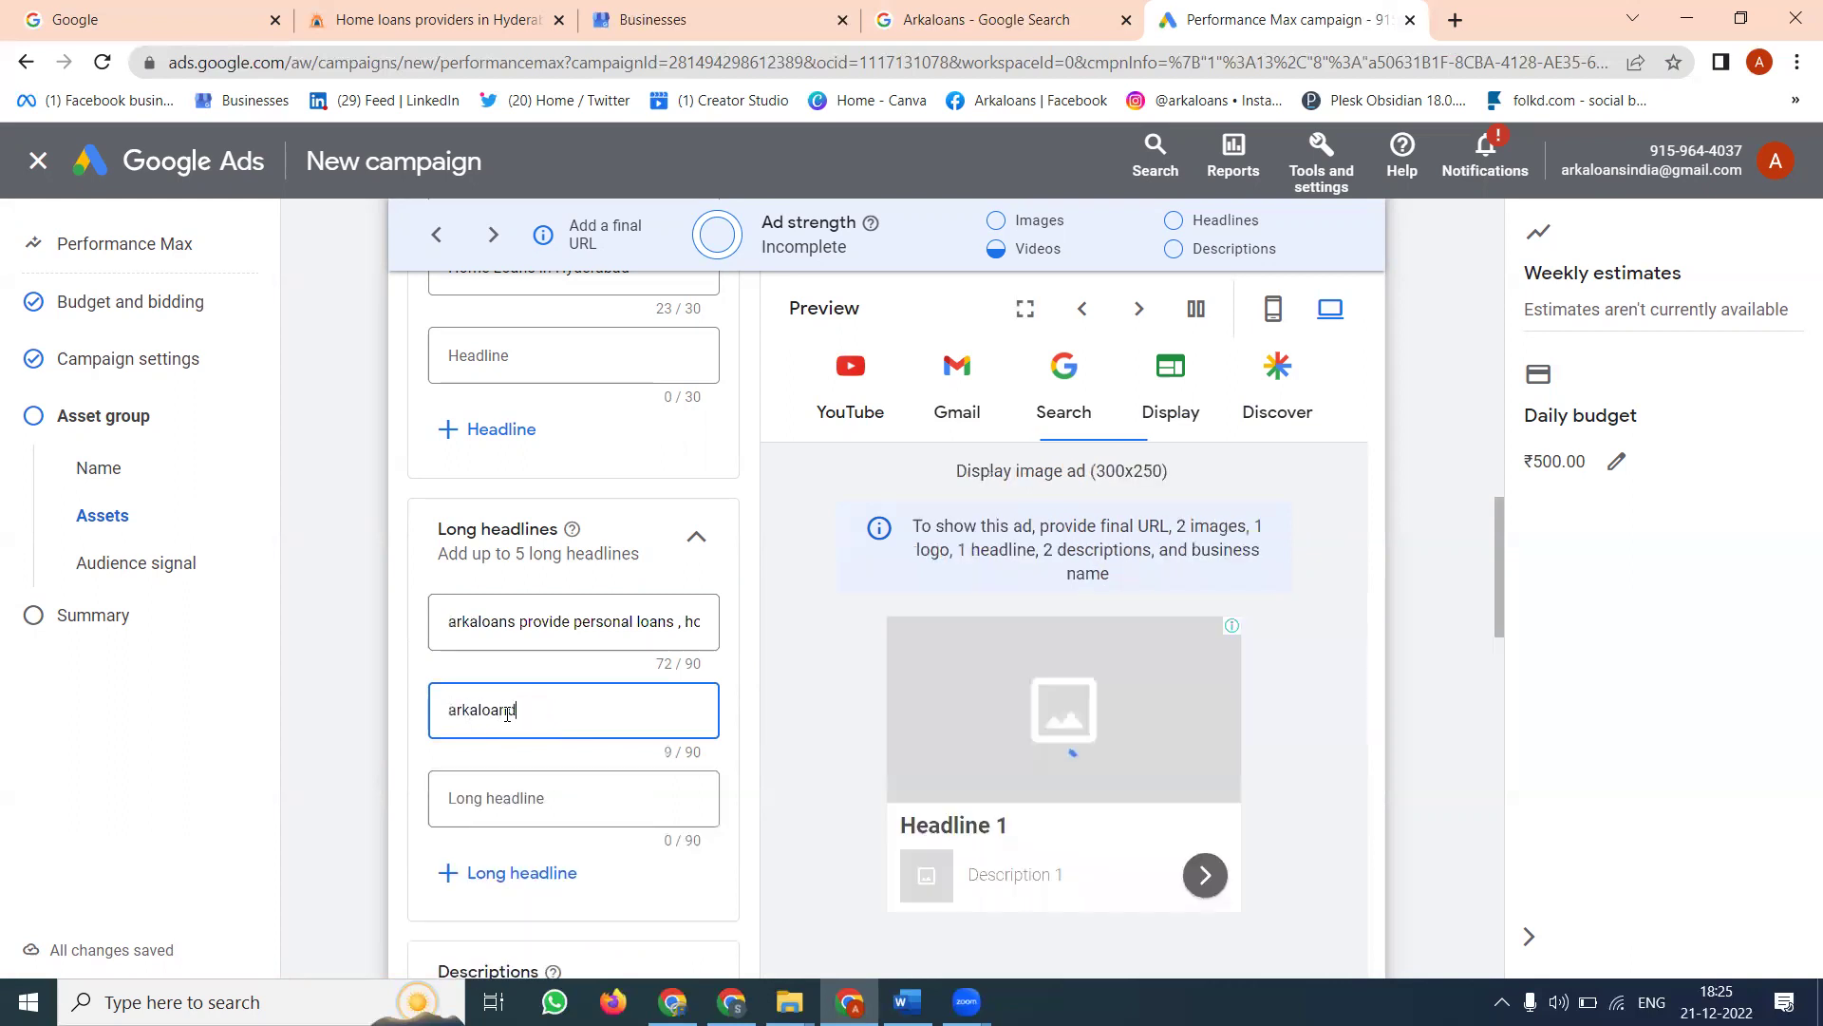
pyautogui.write(' home loasn')
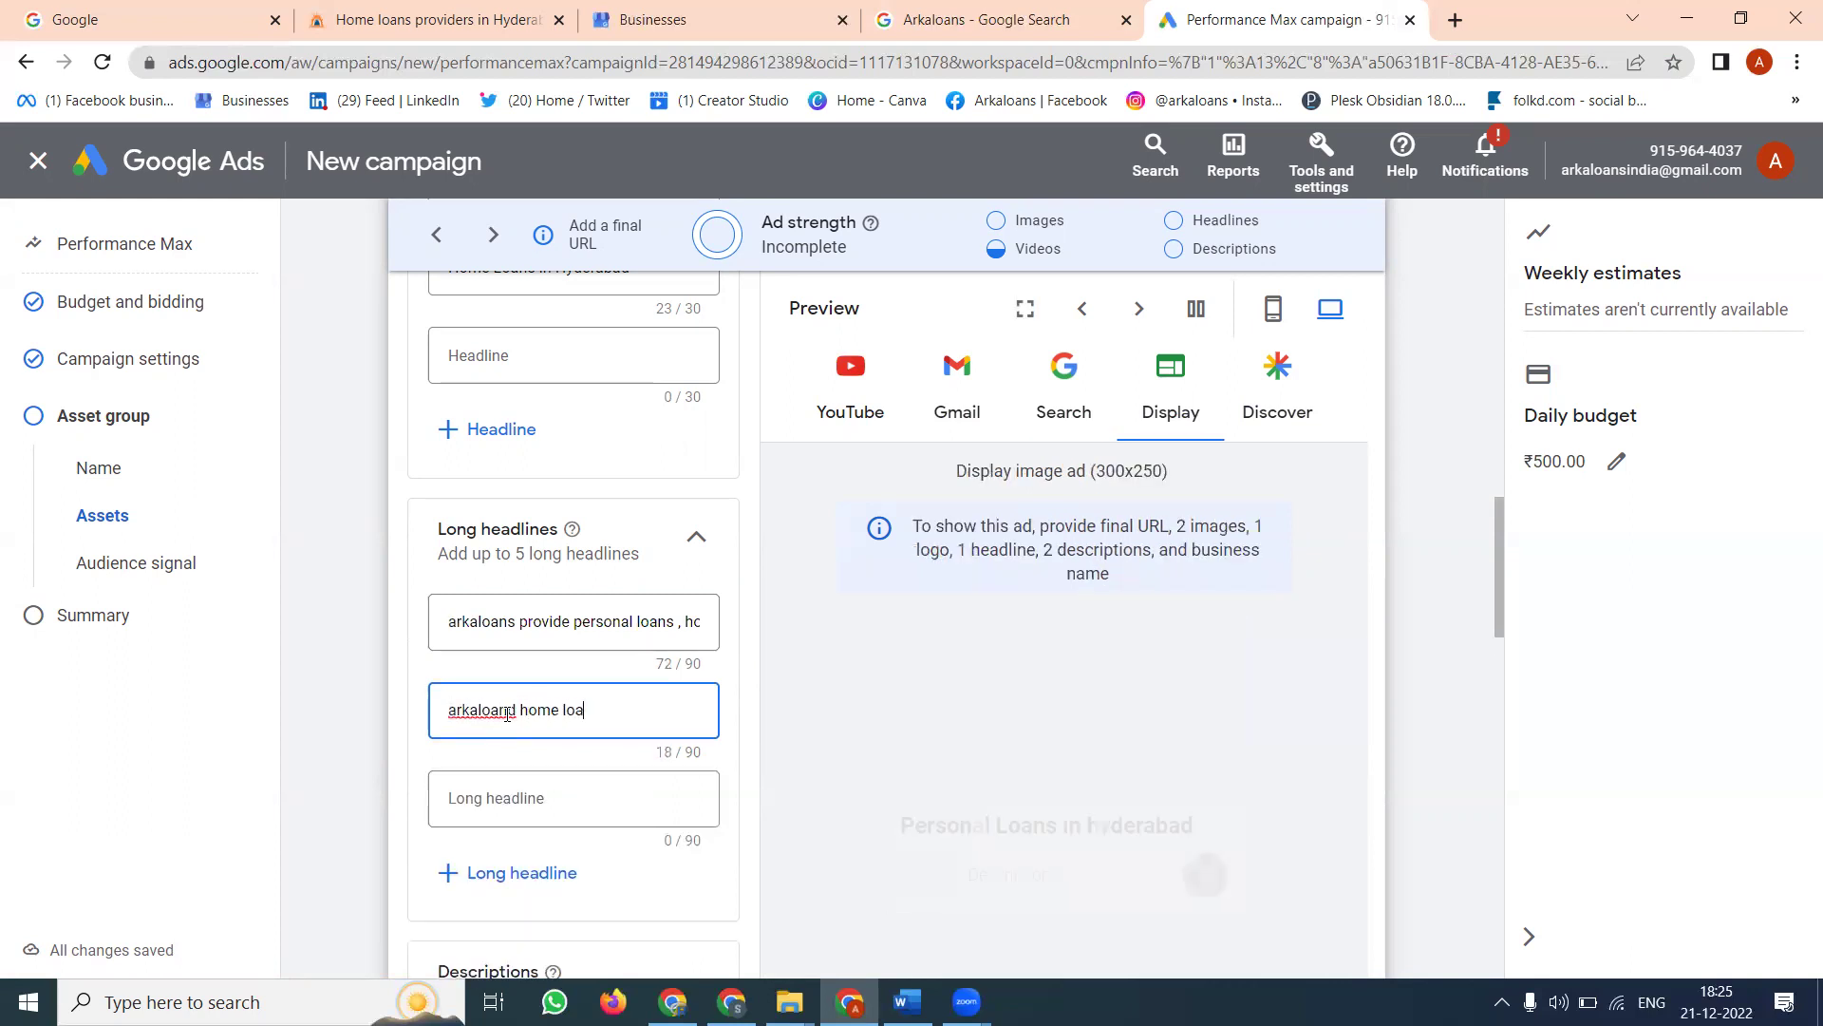
pyautogui.press('BackSpace')
pyautogui.press('BackSpace')
pyautogui.write('ns ')
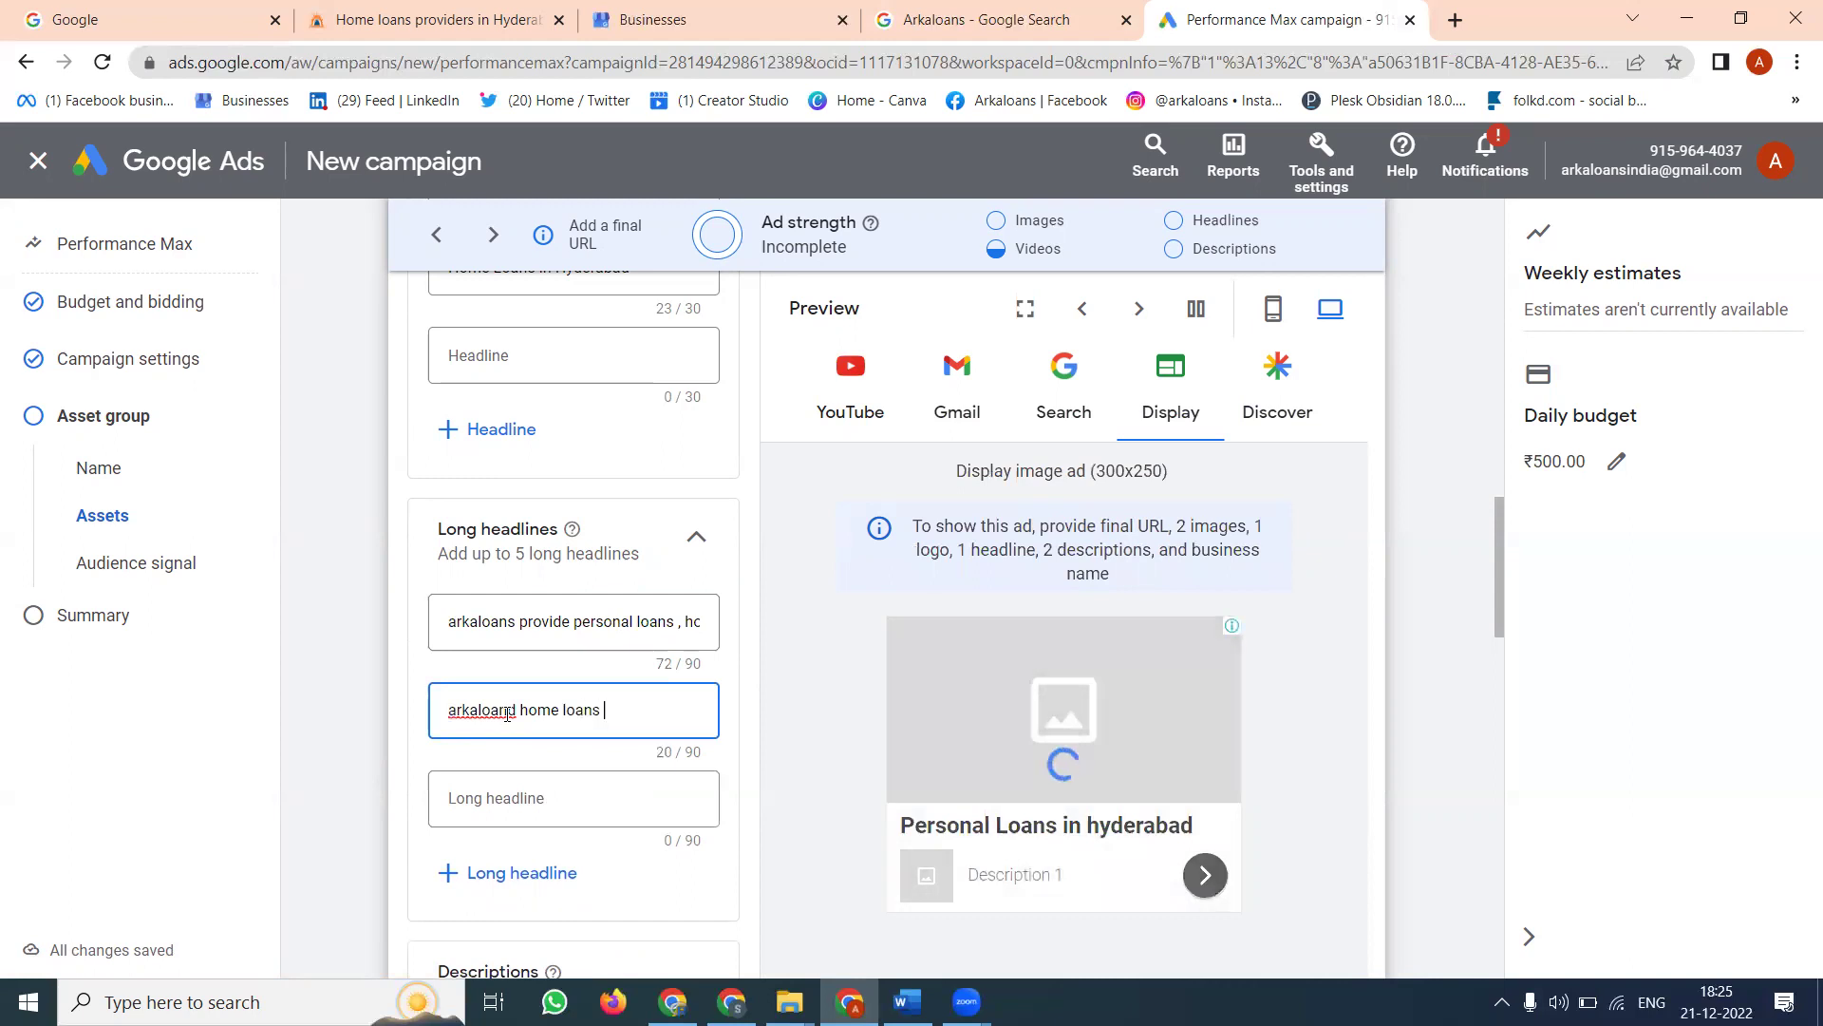
pyautogui.write('start from 8 %')
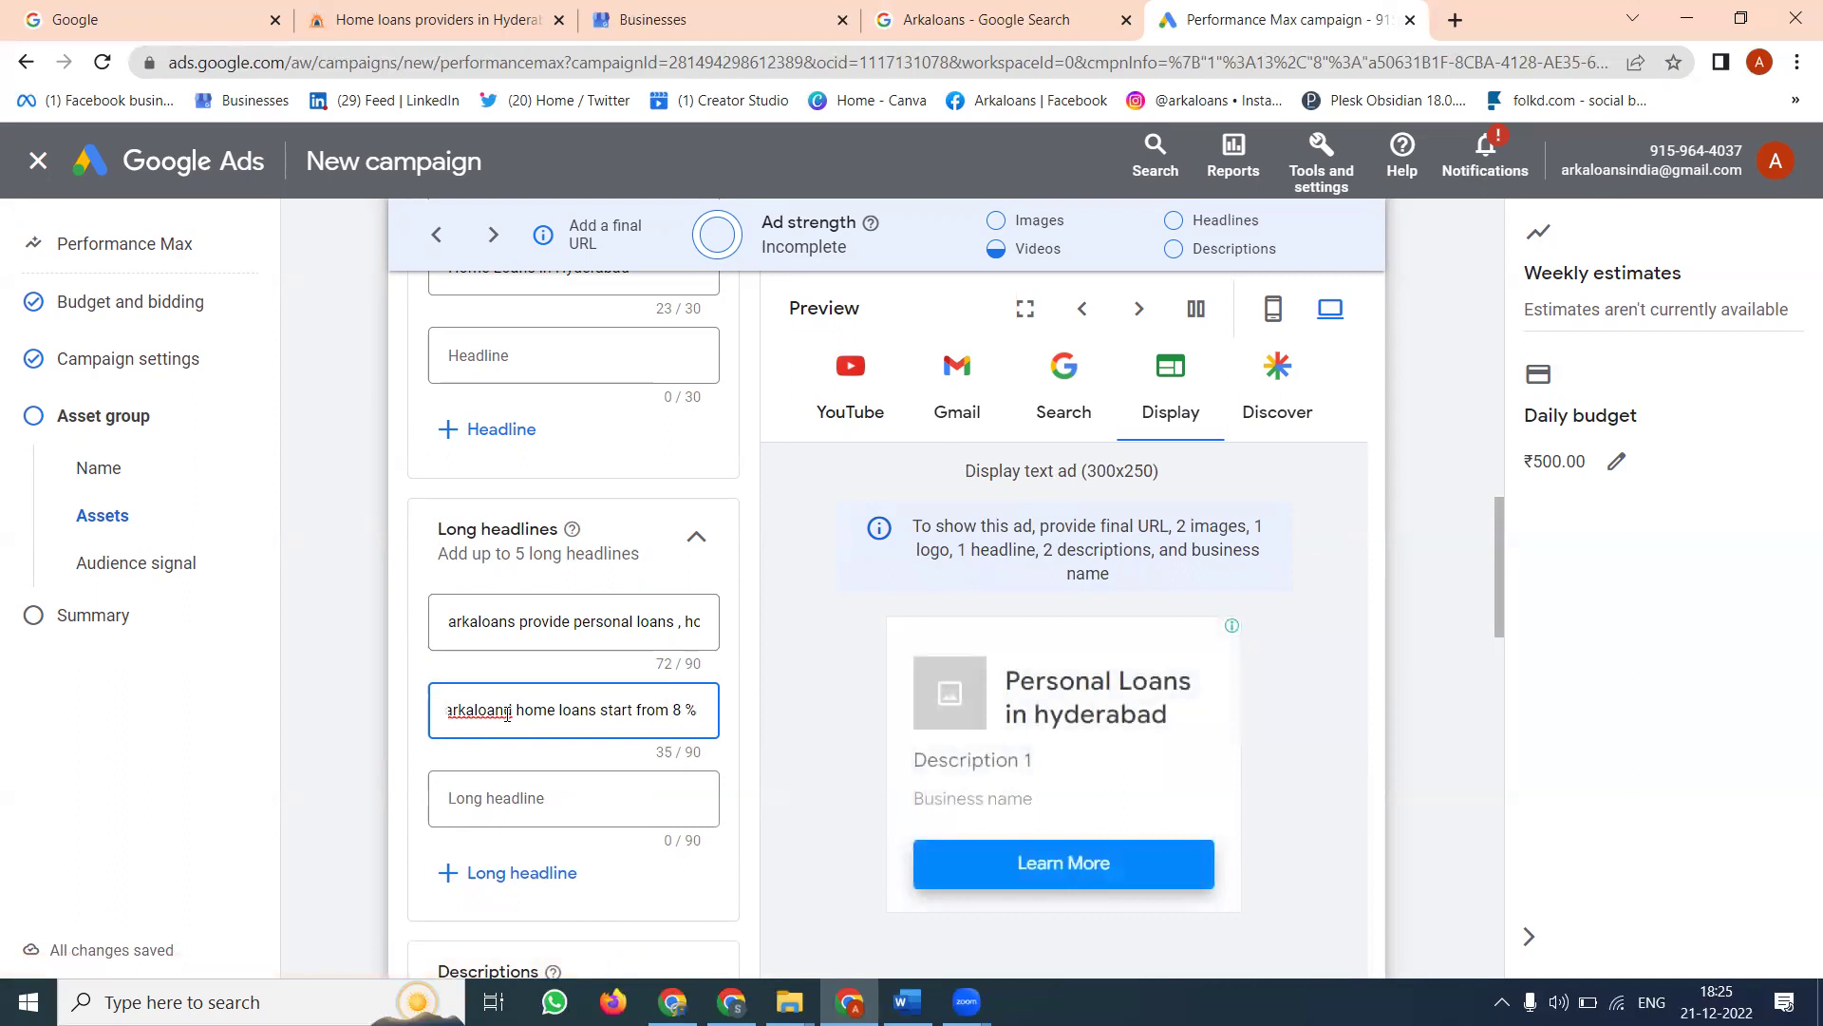
pyautogui.write(' int')
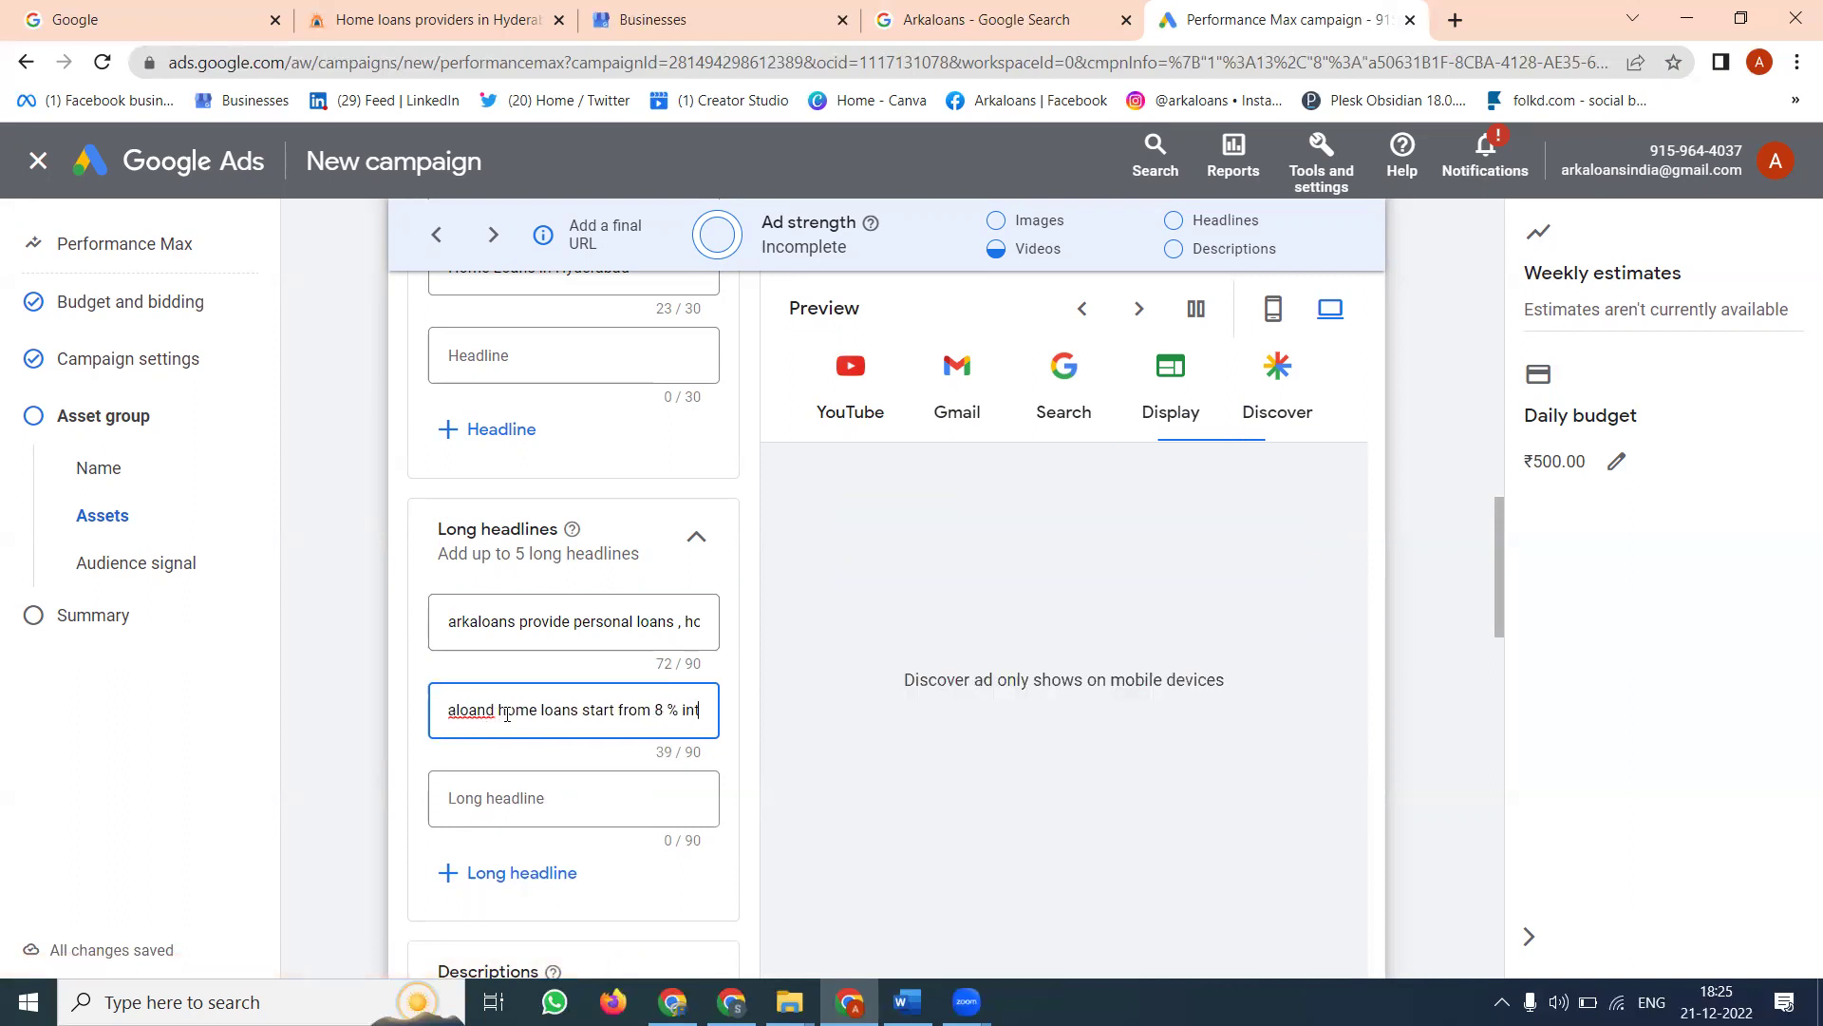
pyautogui.write('erest rate')
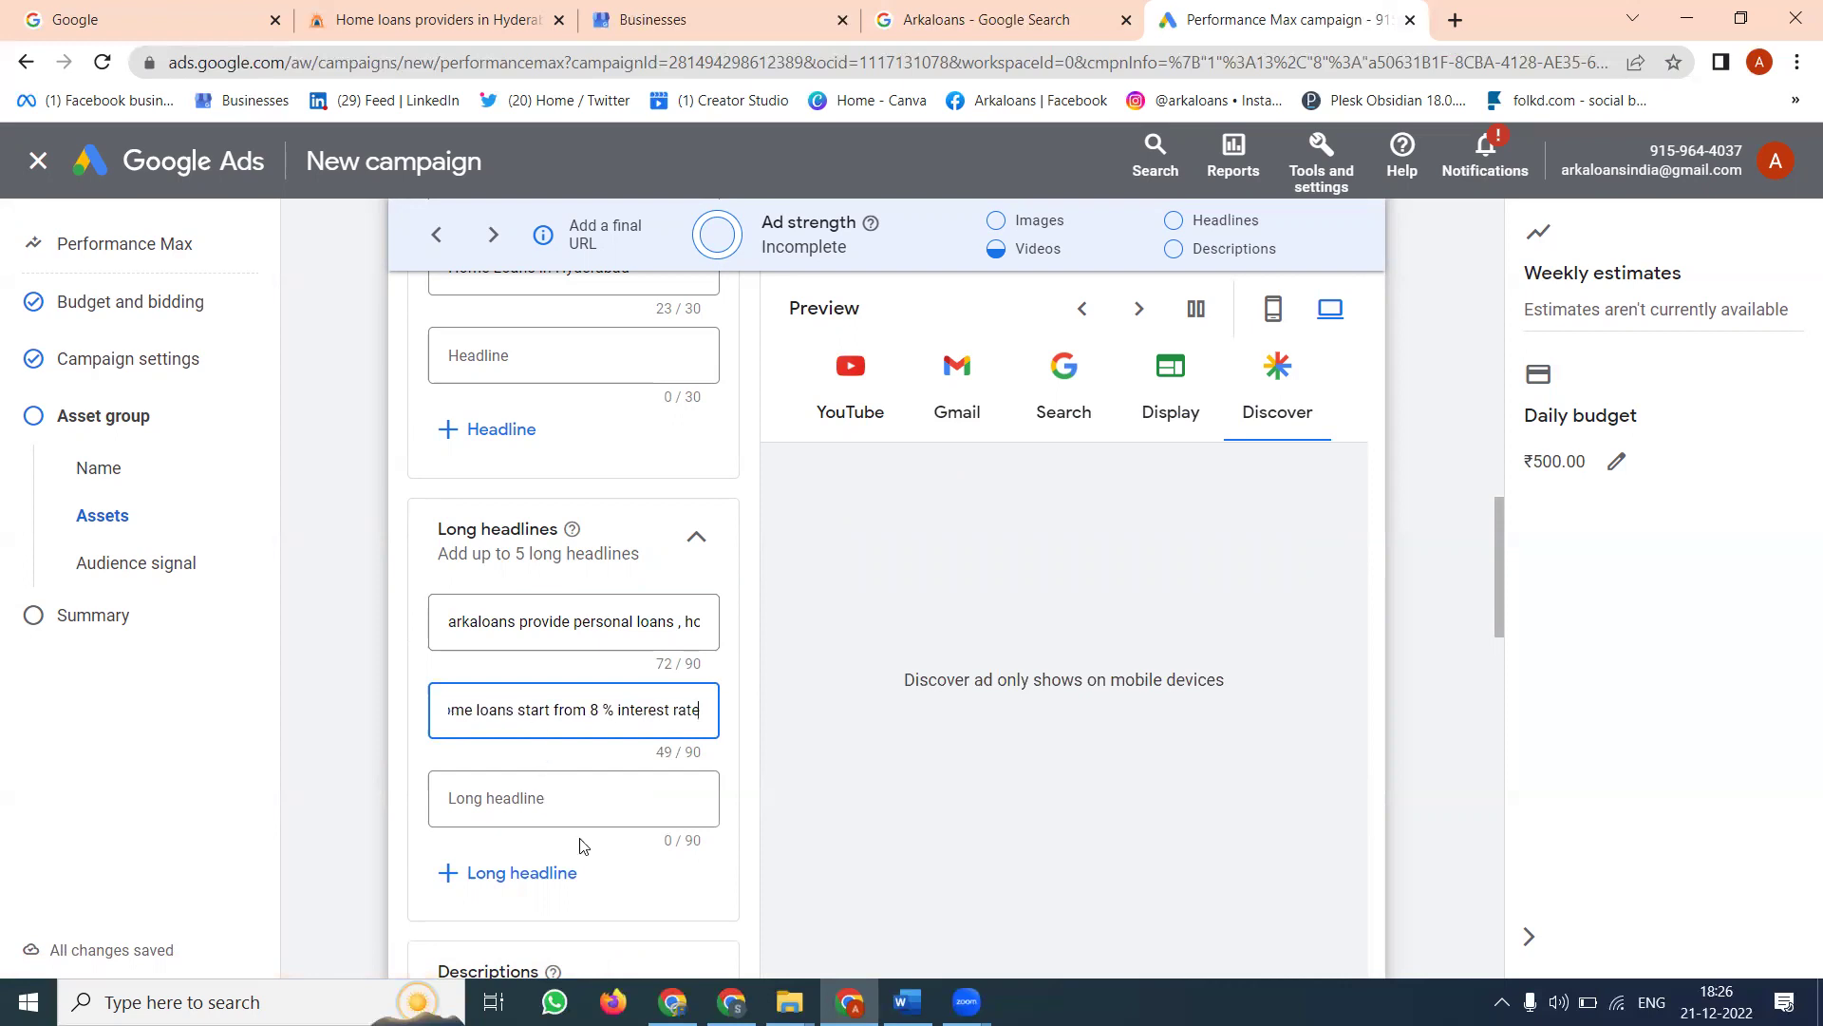
# - Enter "Home Loans @8%" as the third headline of the asset group
pyautogui.scroll(-2, 650, 741)
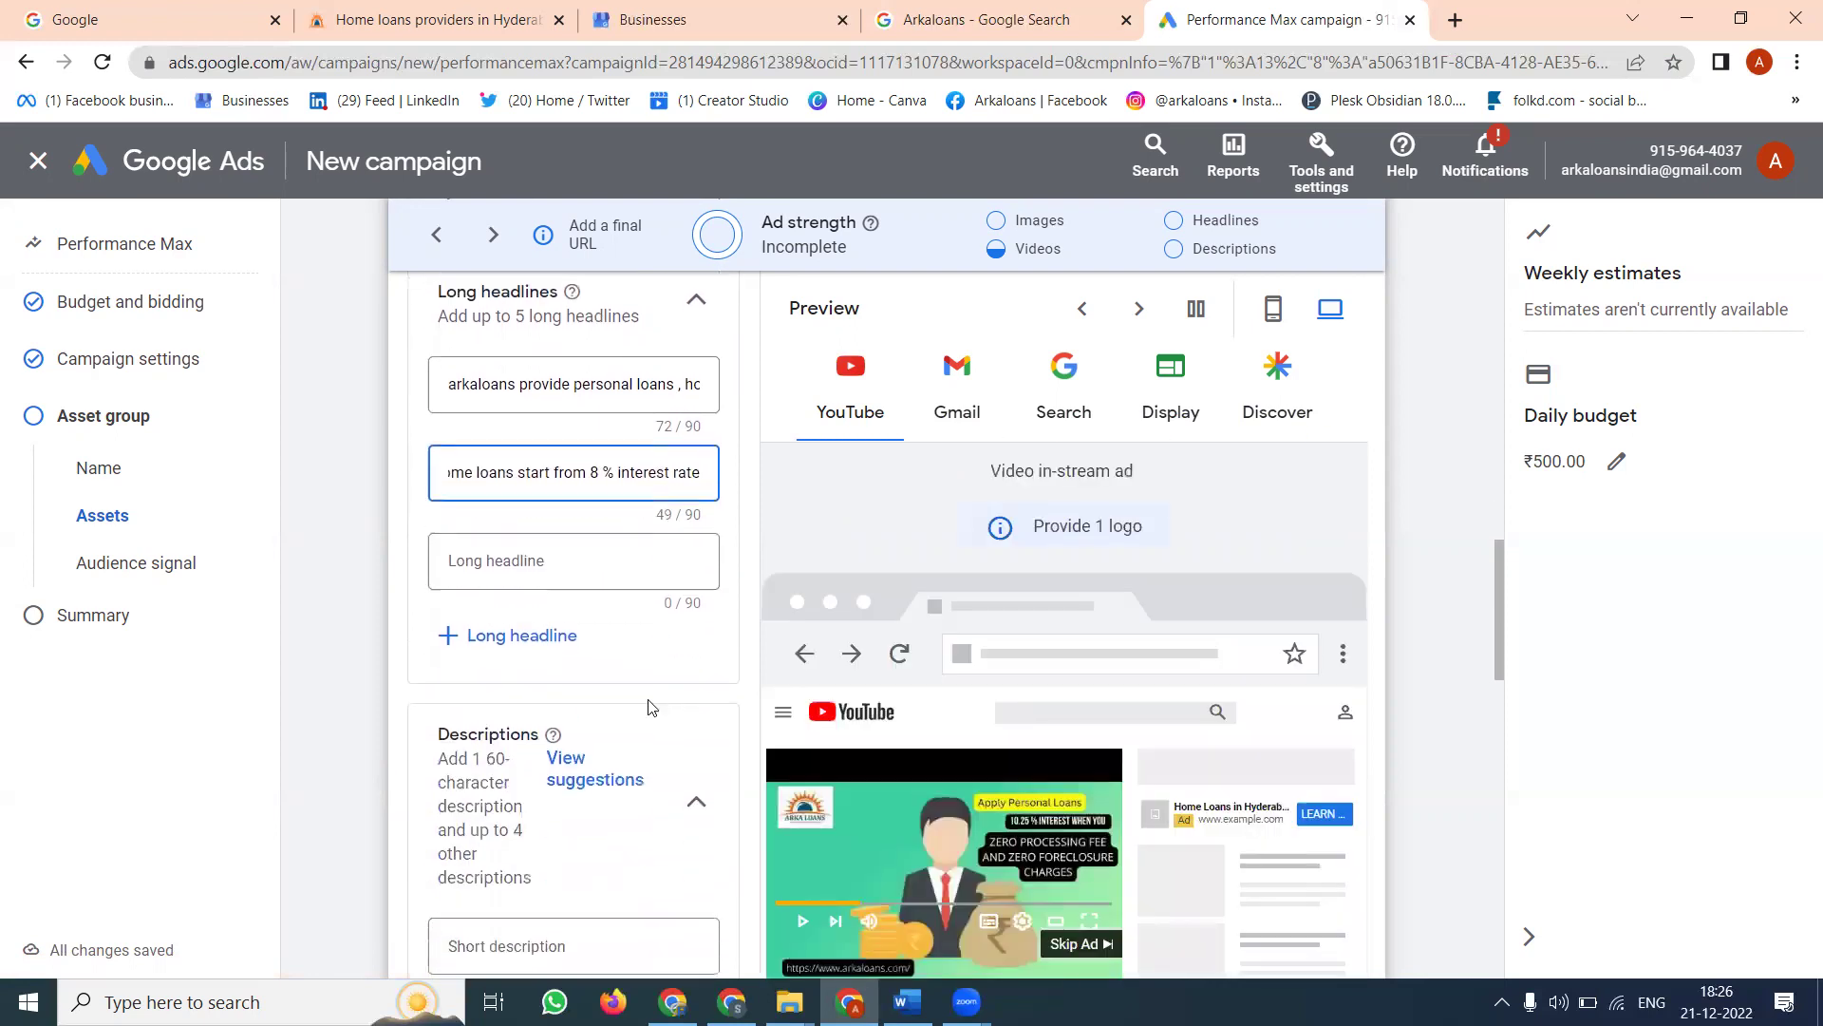
pyautogui.scroll(2, 546, 390)
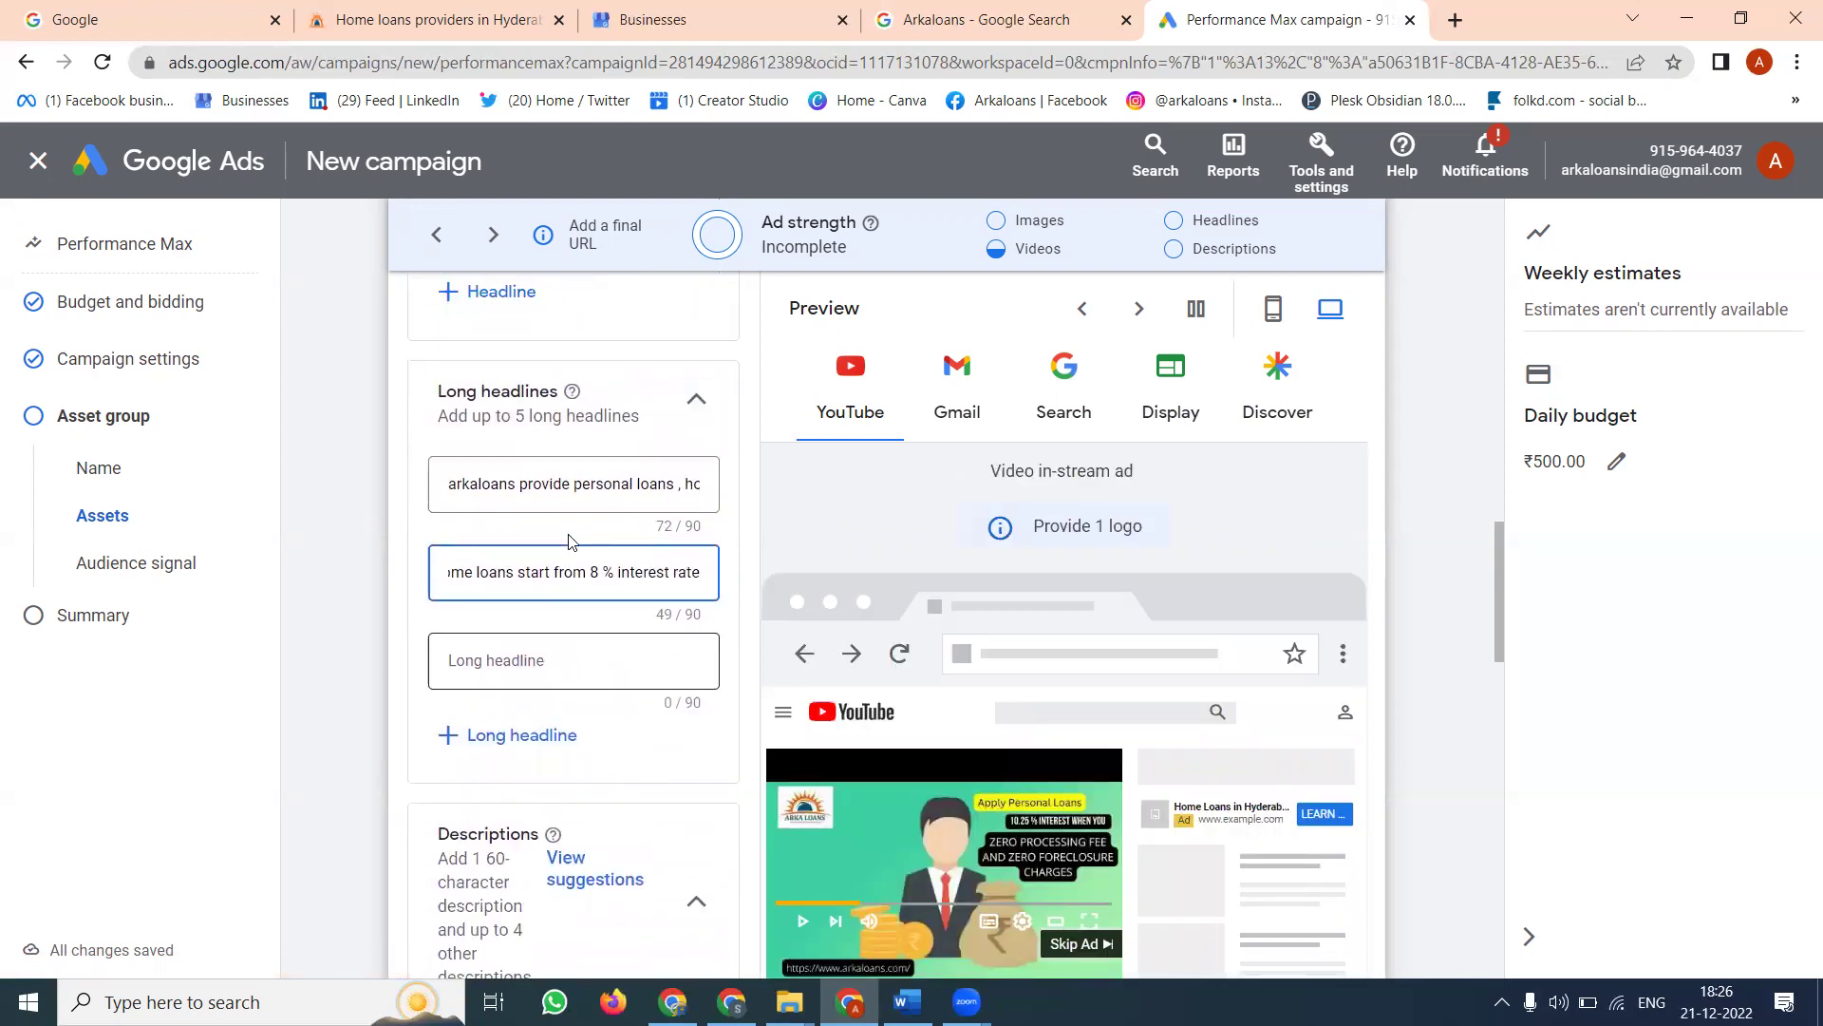
pyautogui.scroll(2, 571, 541)
pyautogui.click(606, 587)
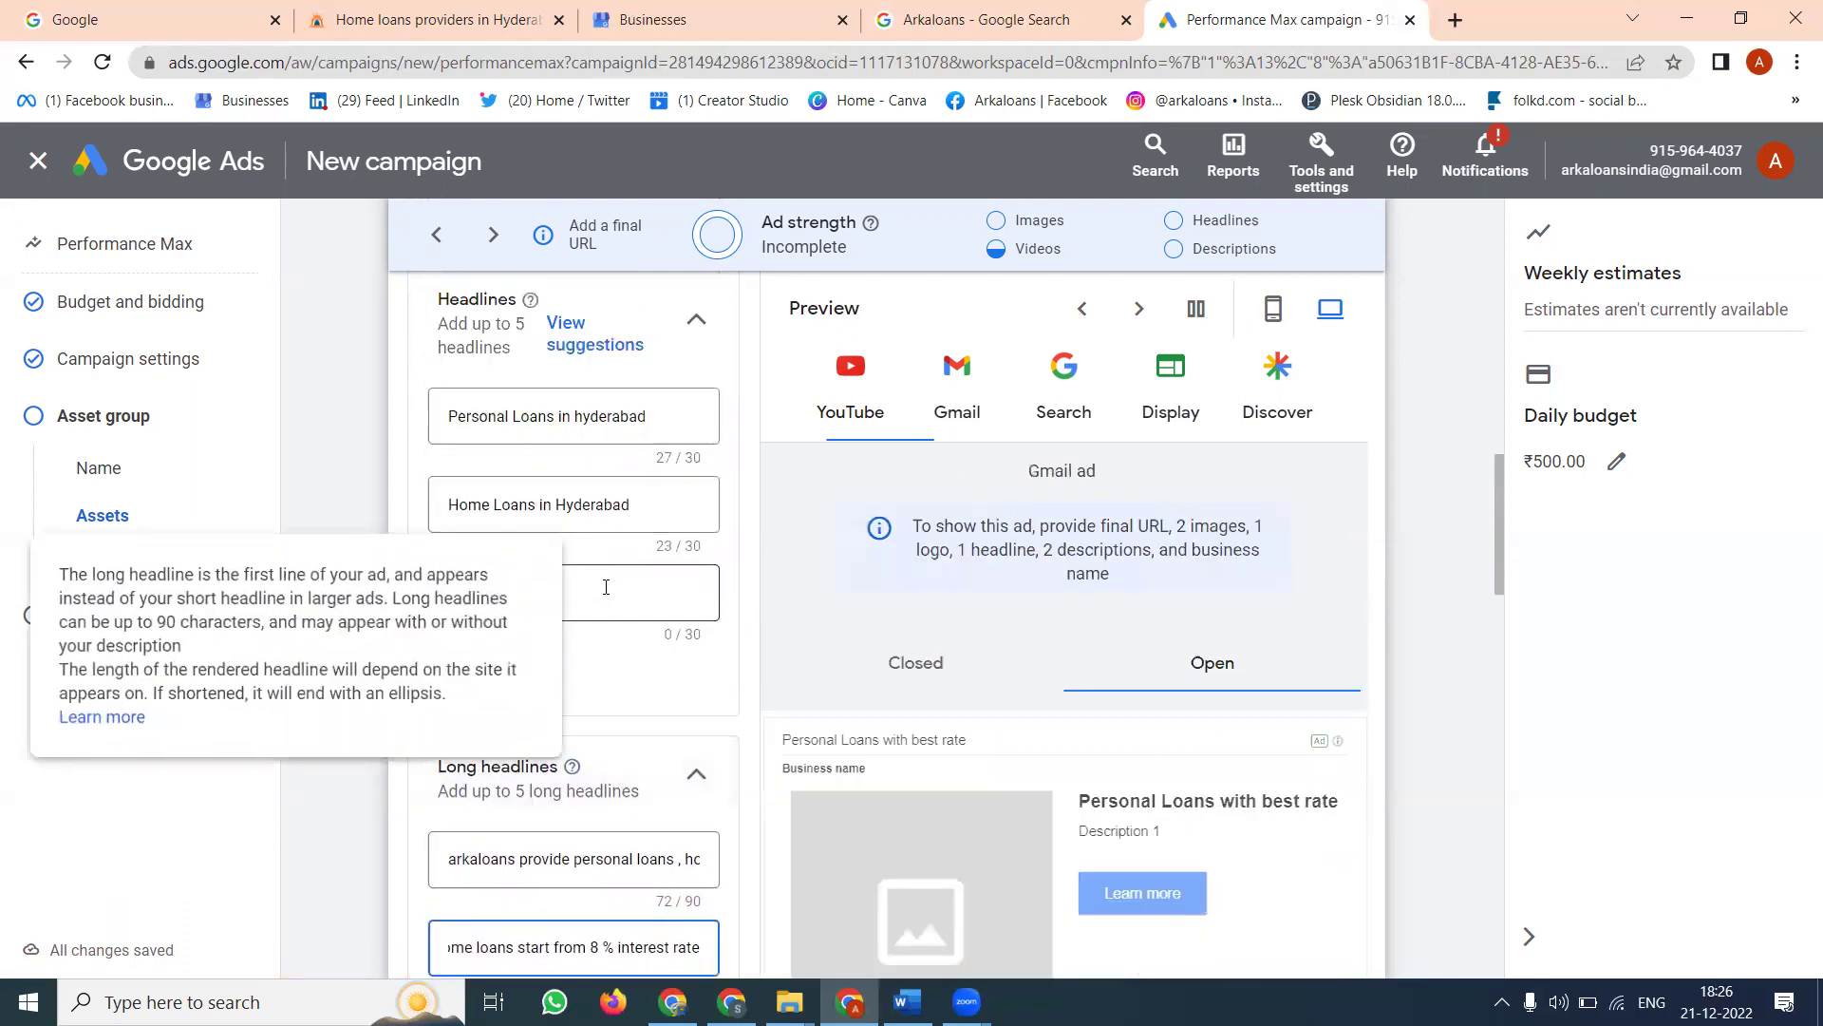
pyautogui.write('Home')
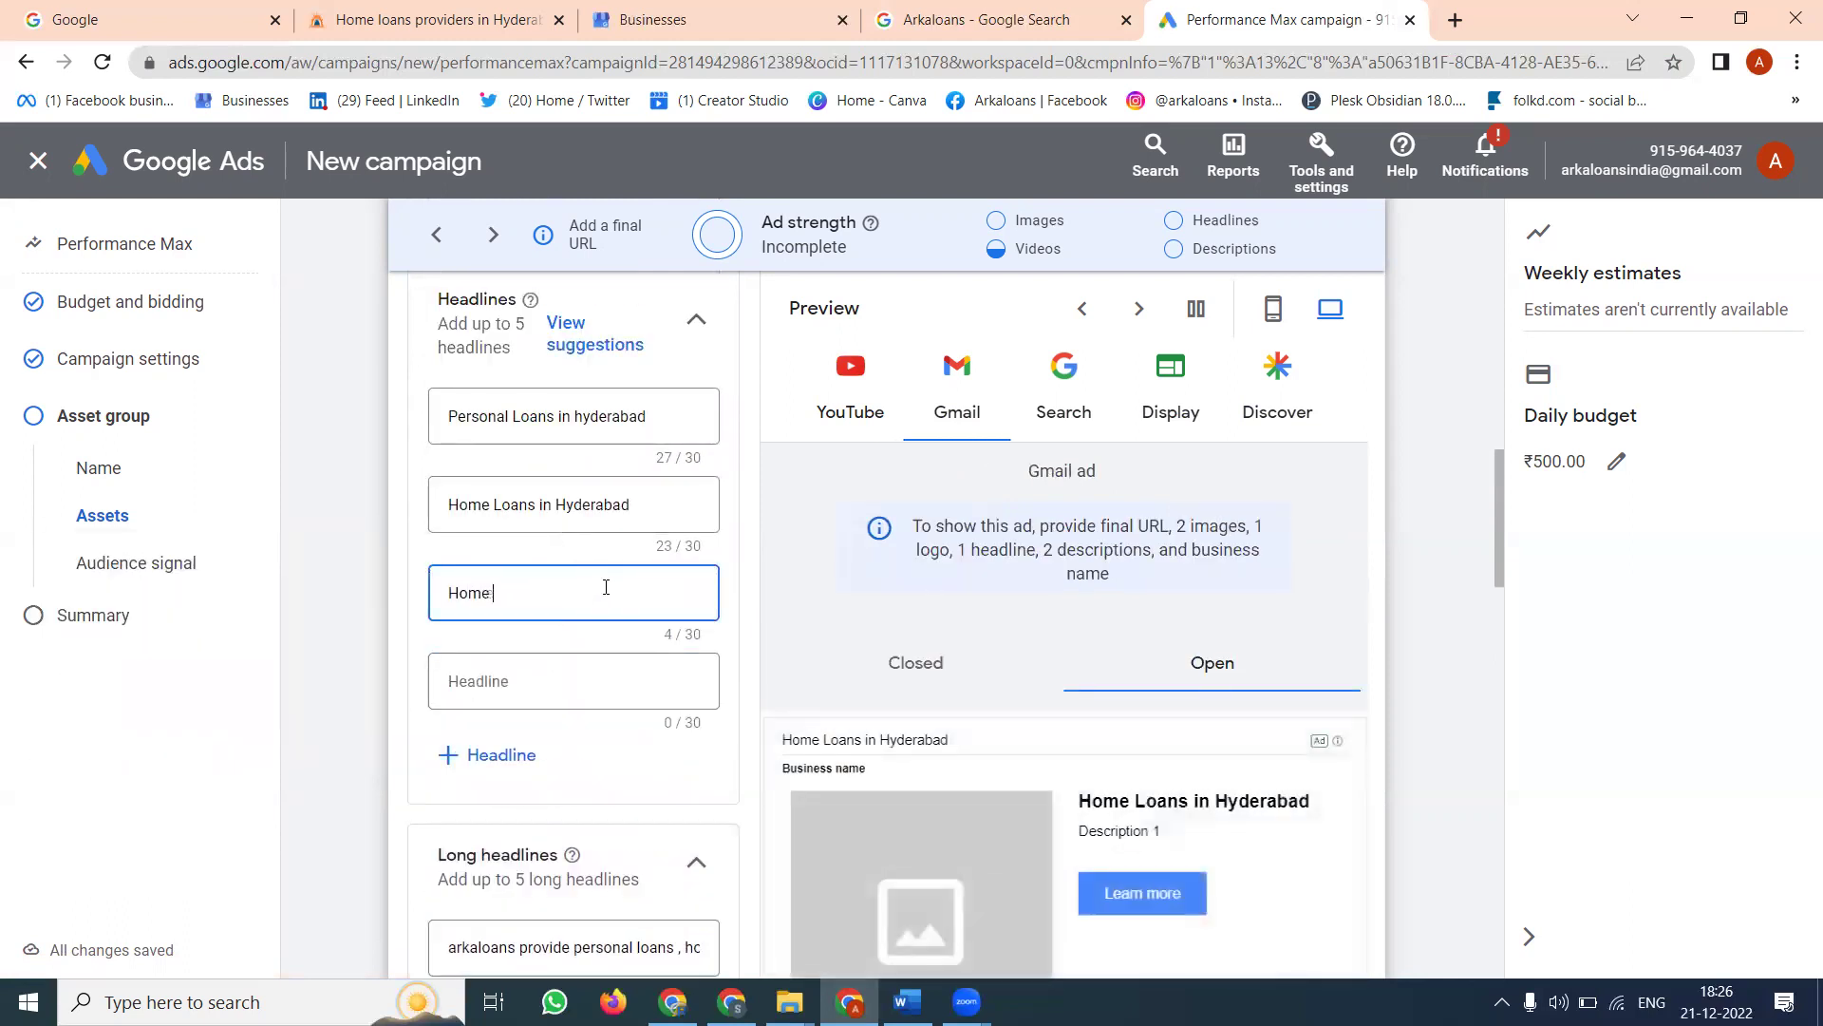
pyautogui.write(' Loans 8')
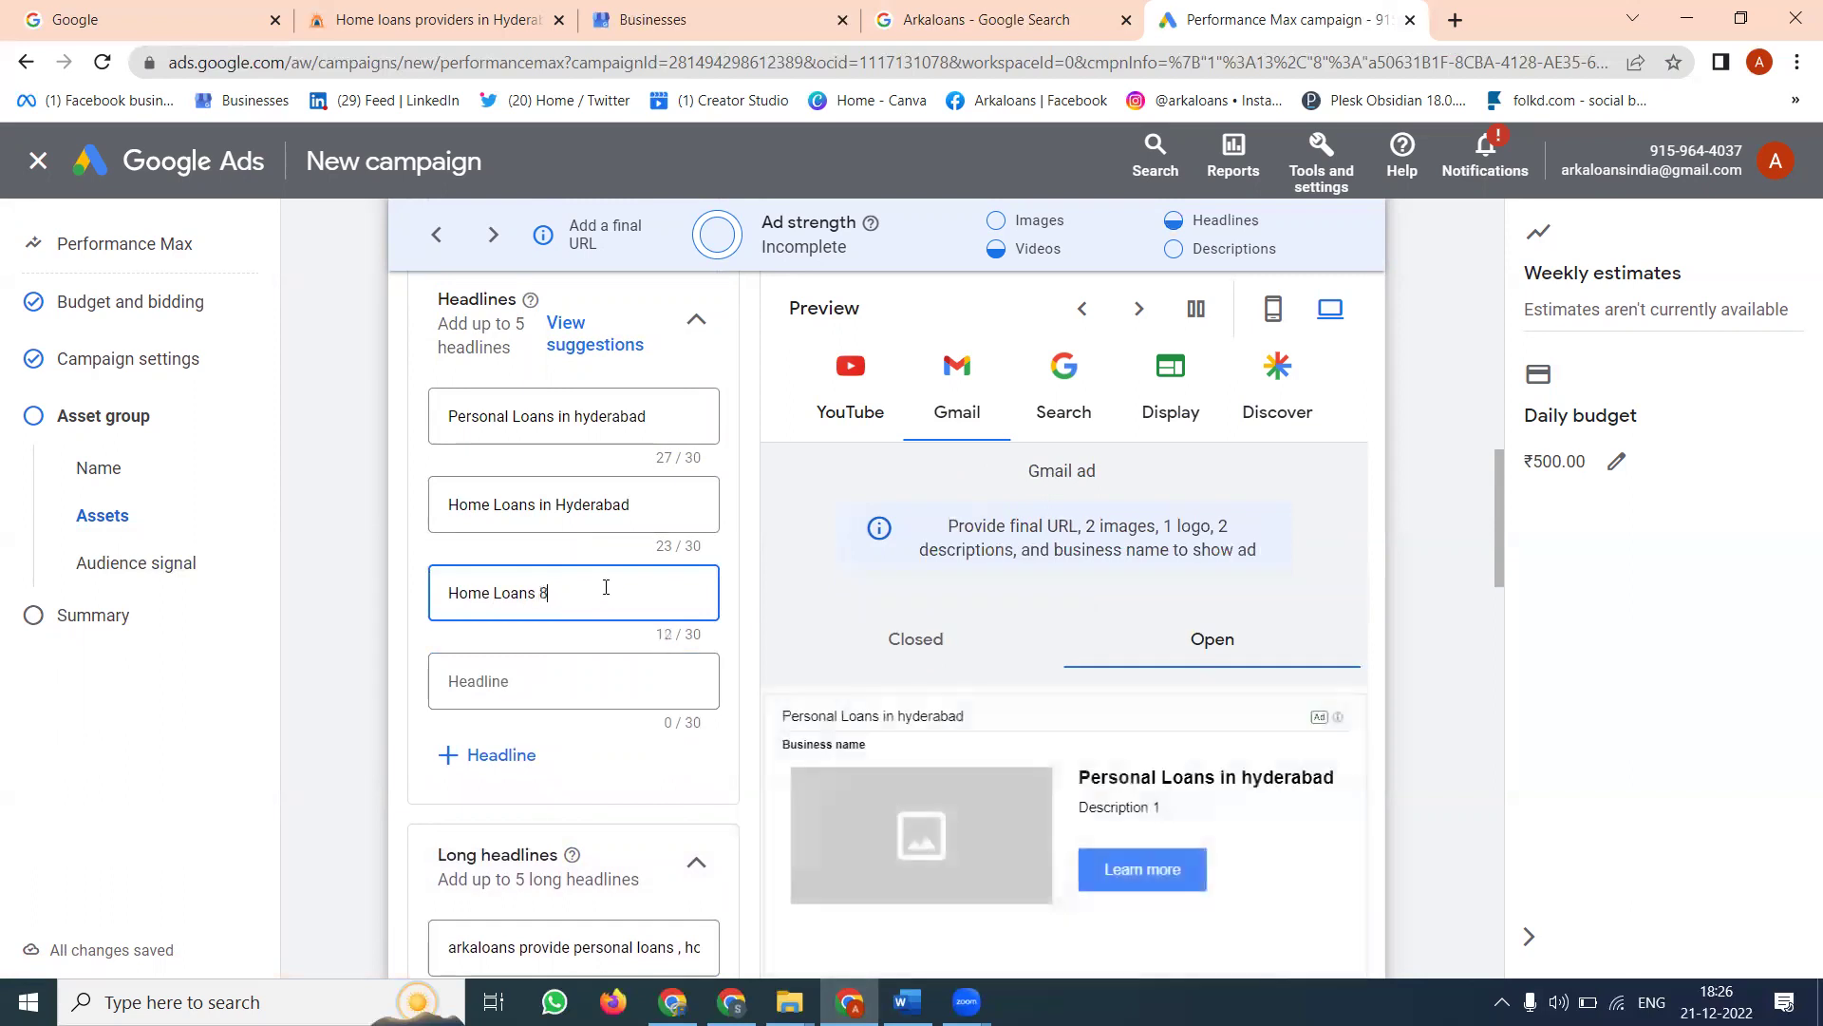
pyautogui.press('BackSpace')
pyautogui.write('@8%')
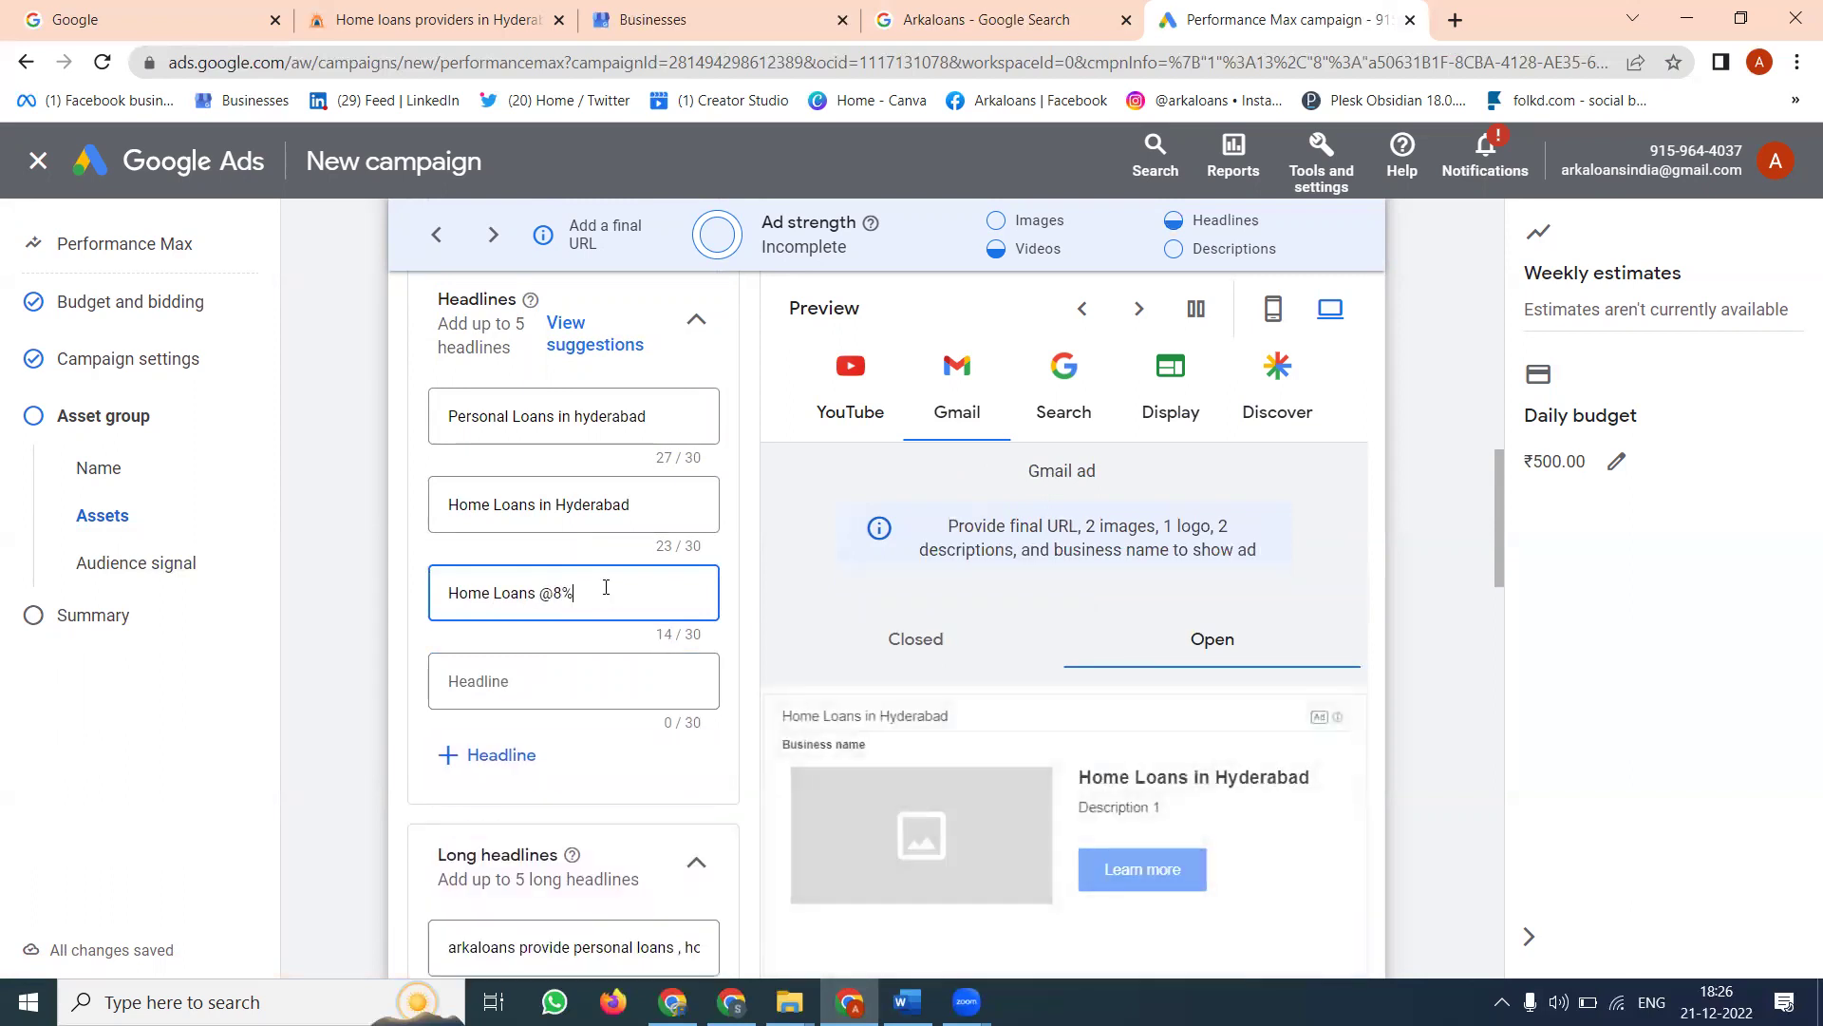
# - Enter "Personal @ 10.75%" as the fourth headline of the asset group
pyautogui.click(504, 686)
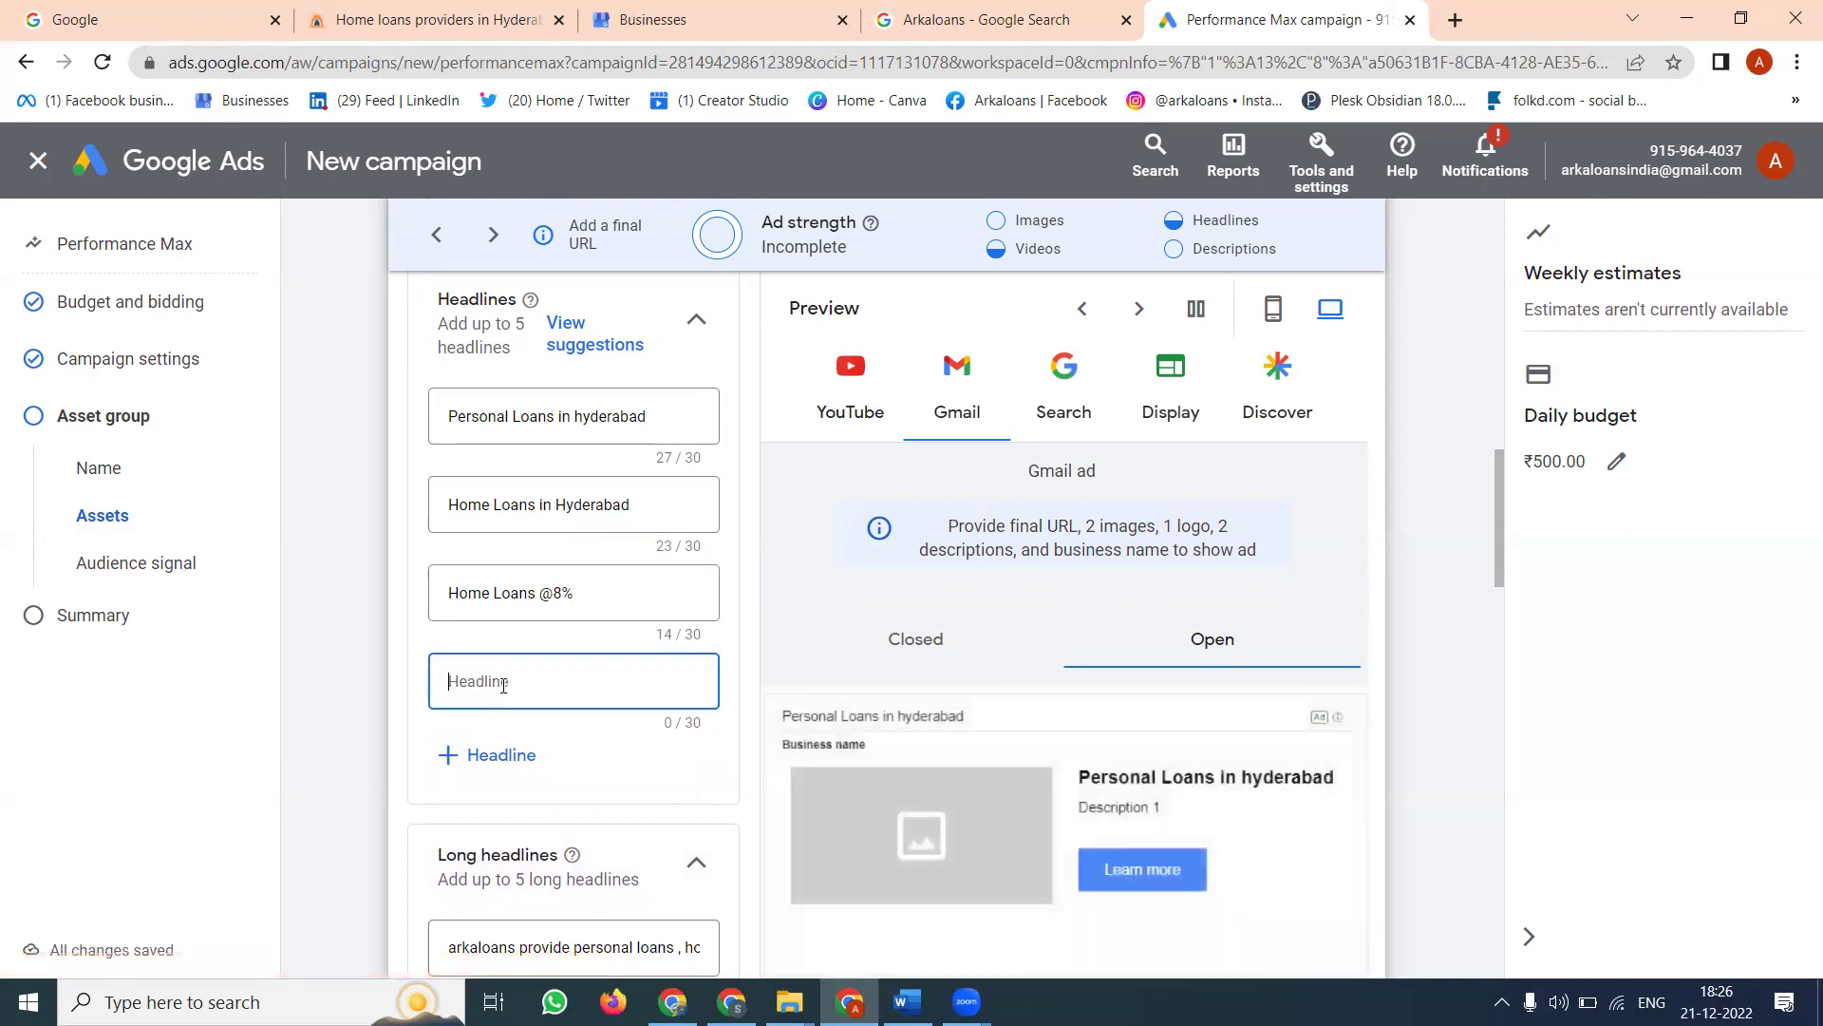
pyautogui.write('Personal')
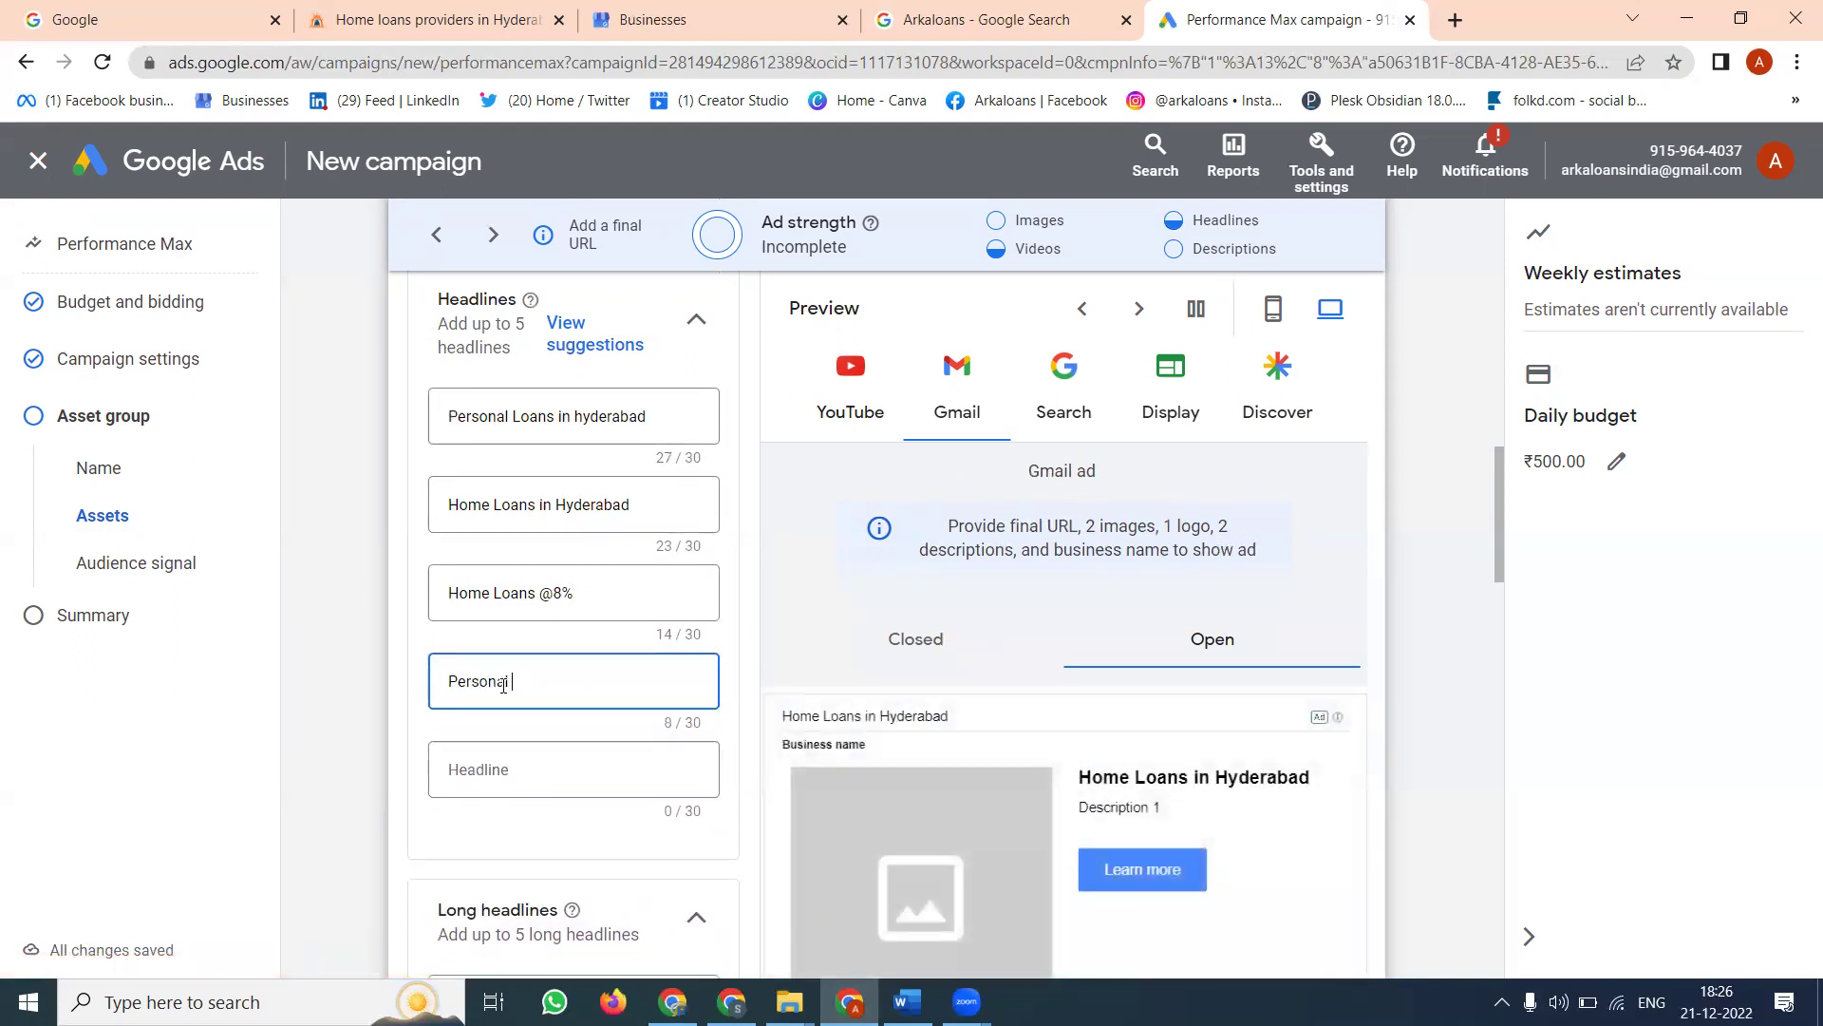
pyautogui.write(' @ 10.75%')
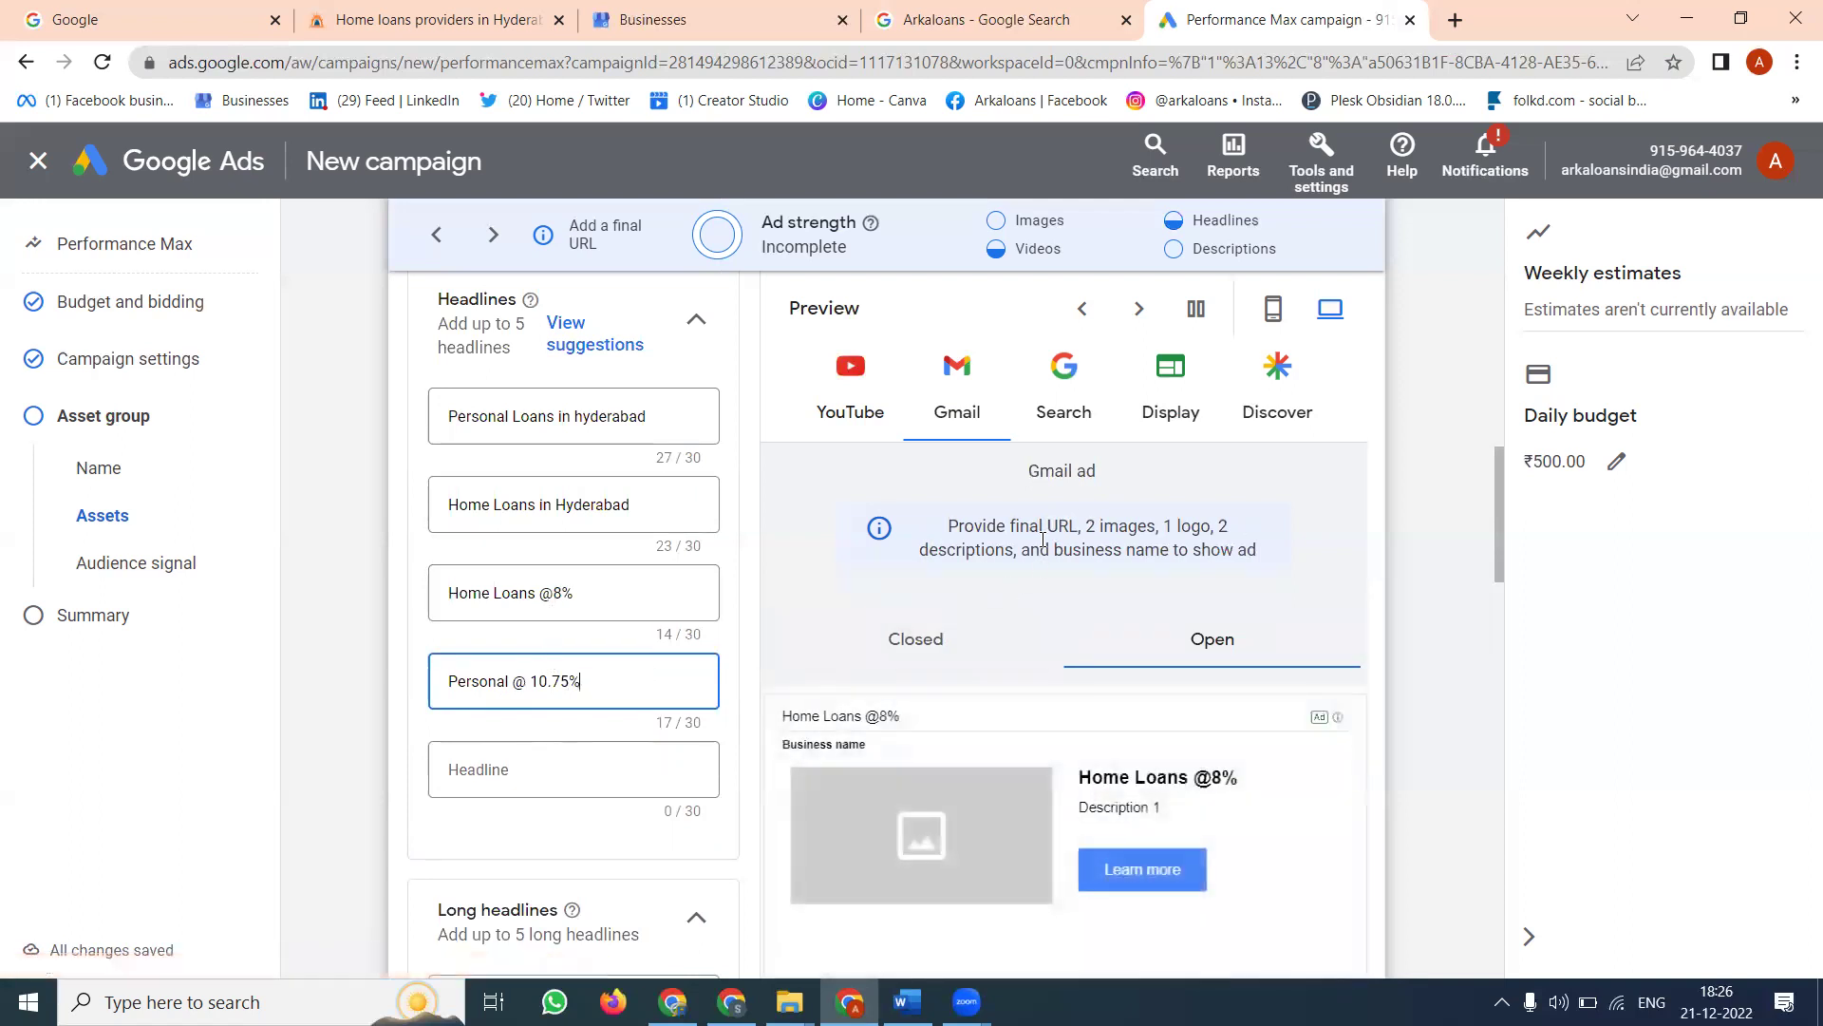
pyautogui.click(973, 397)
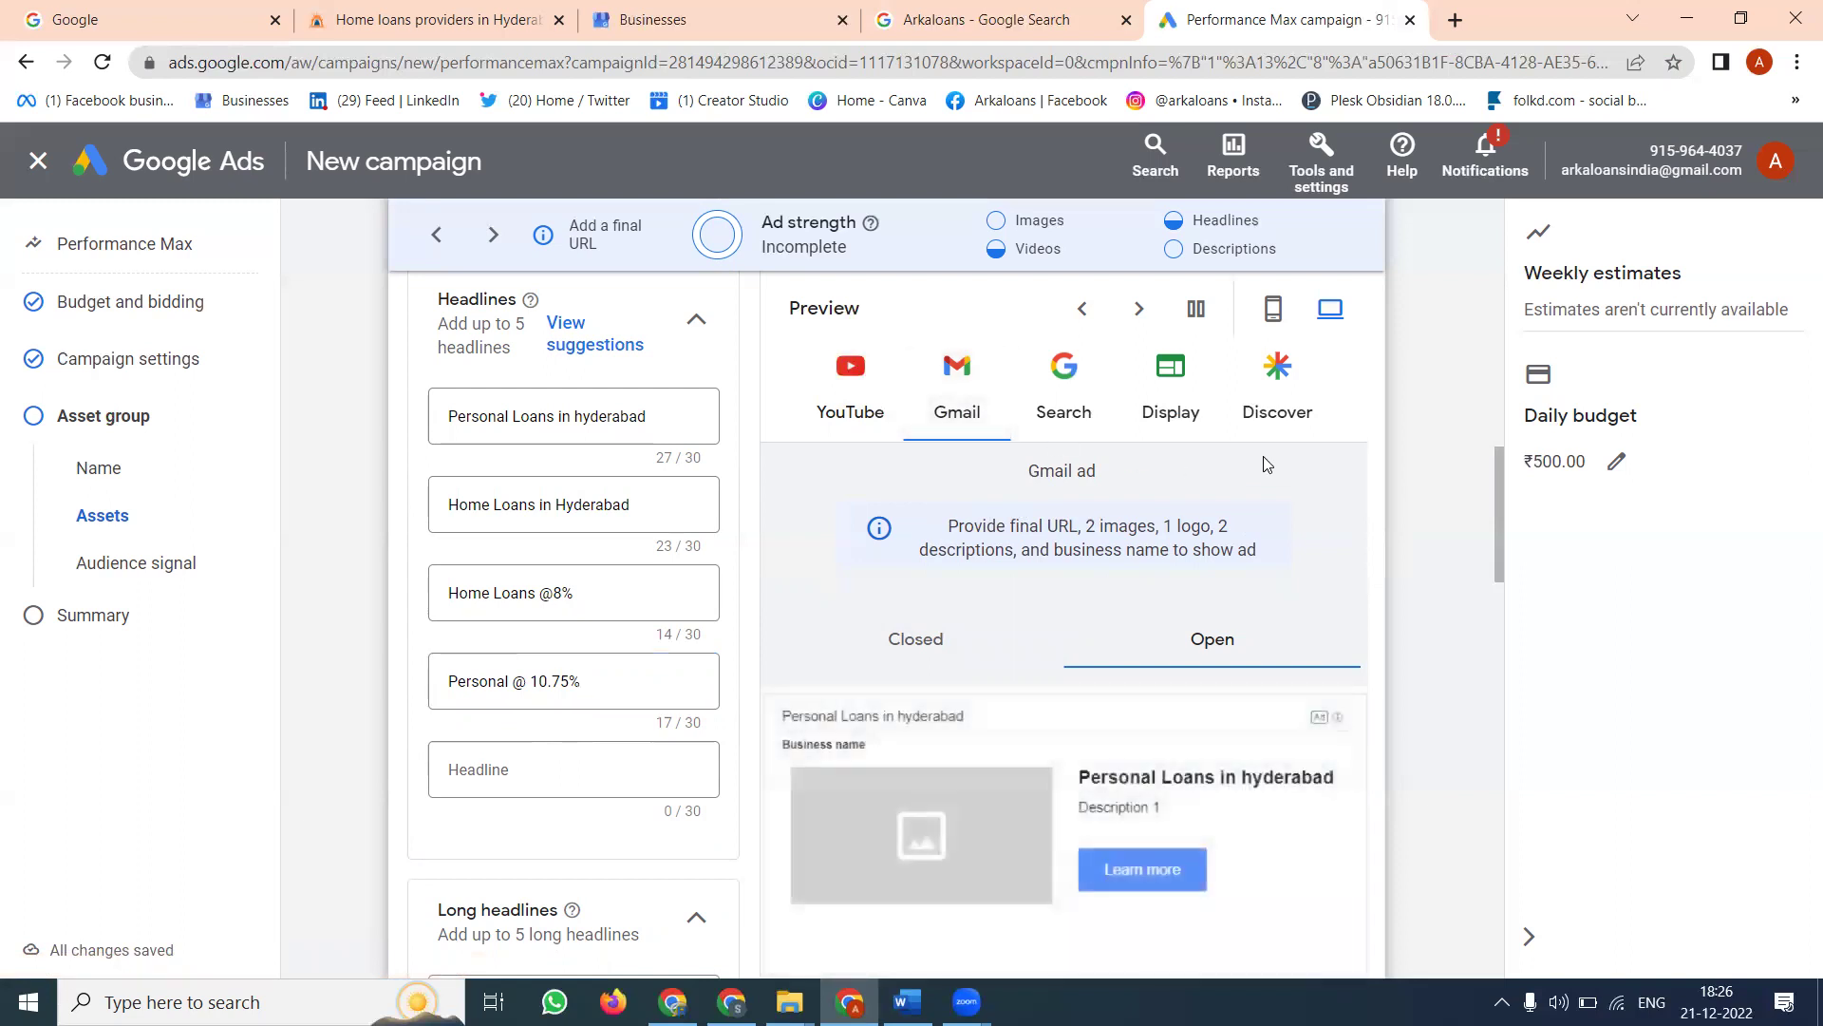
# - Add the two recommended recent images, the LOAN house and the hands with house keys, to the asset group and save the selection
pyautogui.scroll(5, 582, 561)
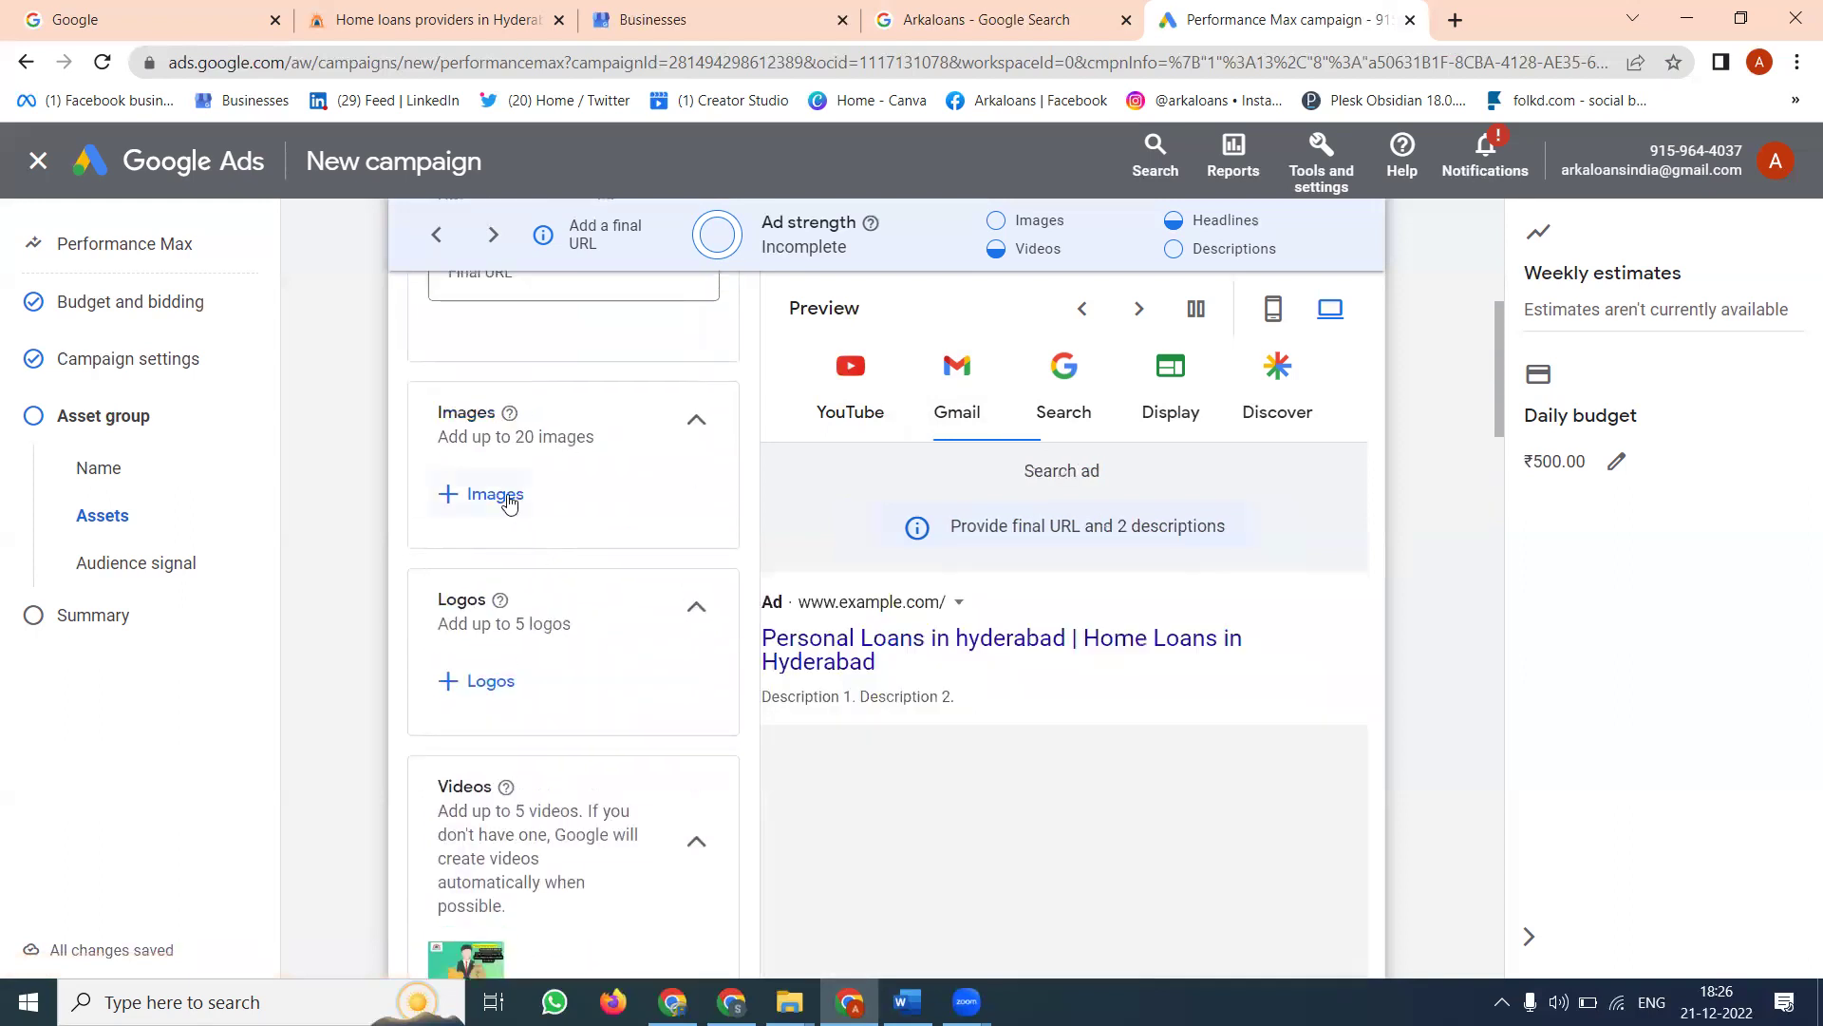
pyautogui.click(501, 495)
pyautogui.click(883, 389)
pyautogui.click(1092, 428)
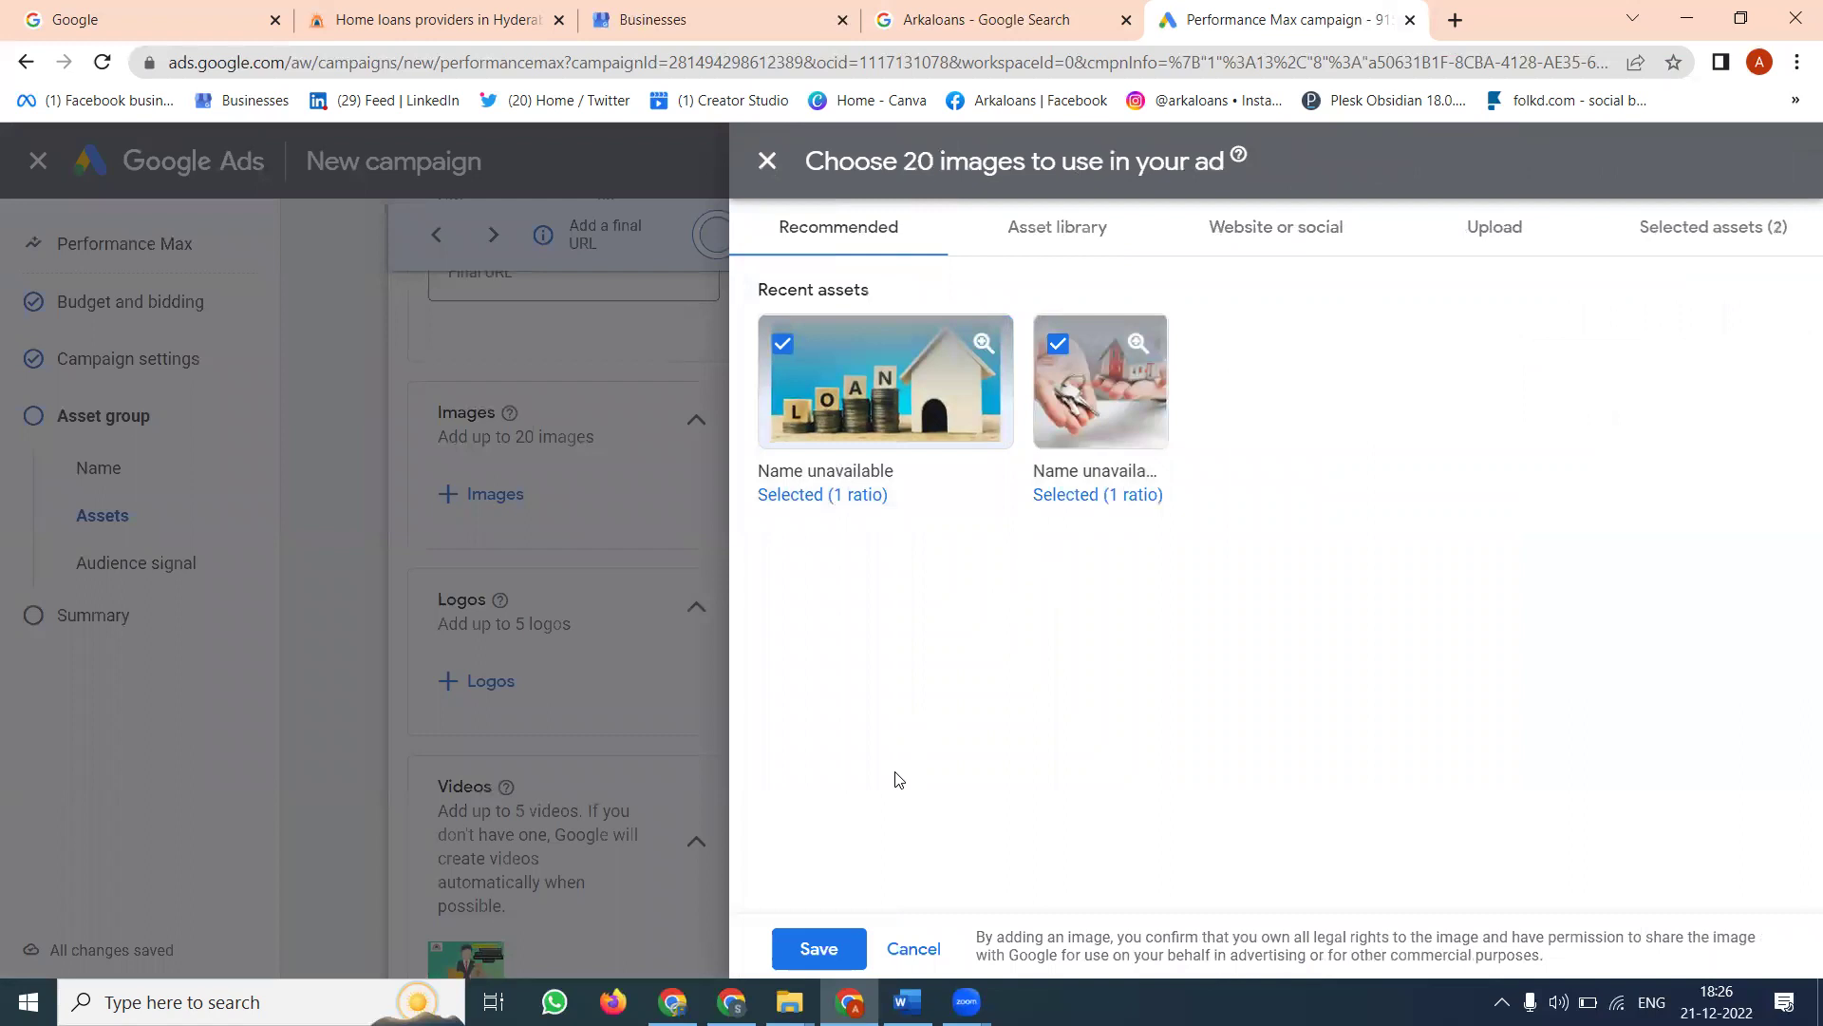
pyautogui.click(821, 945)
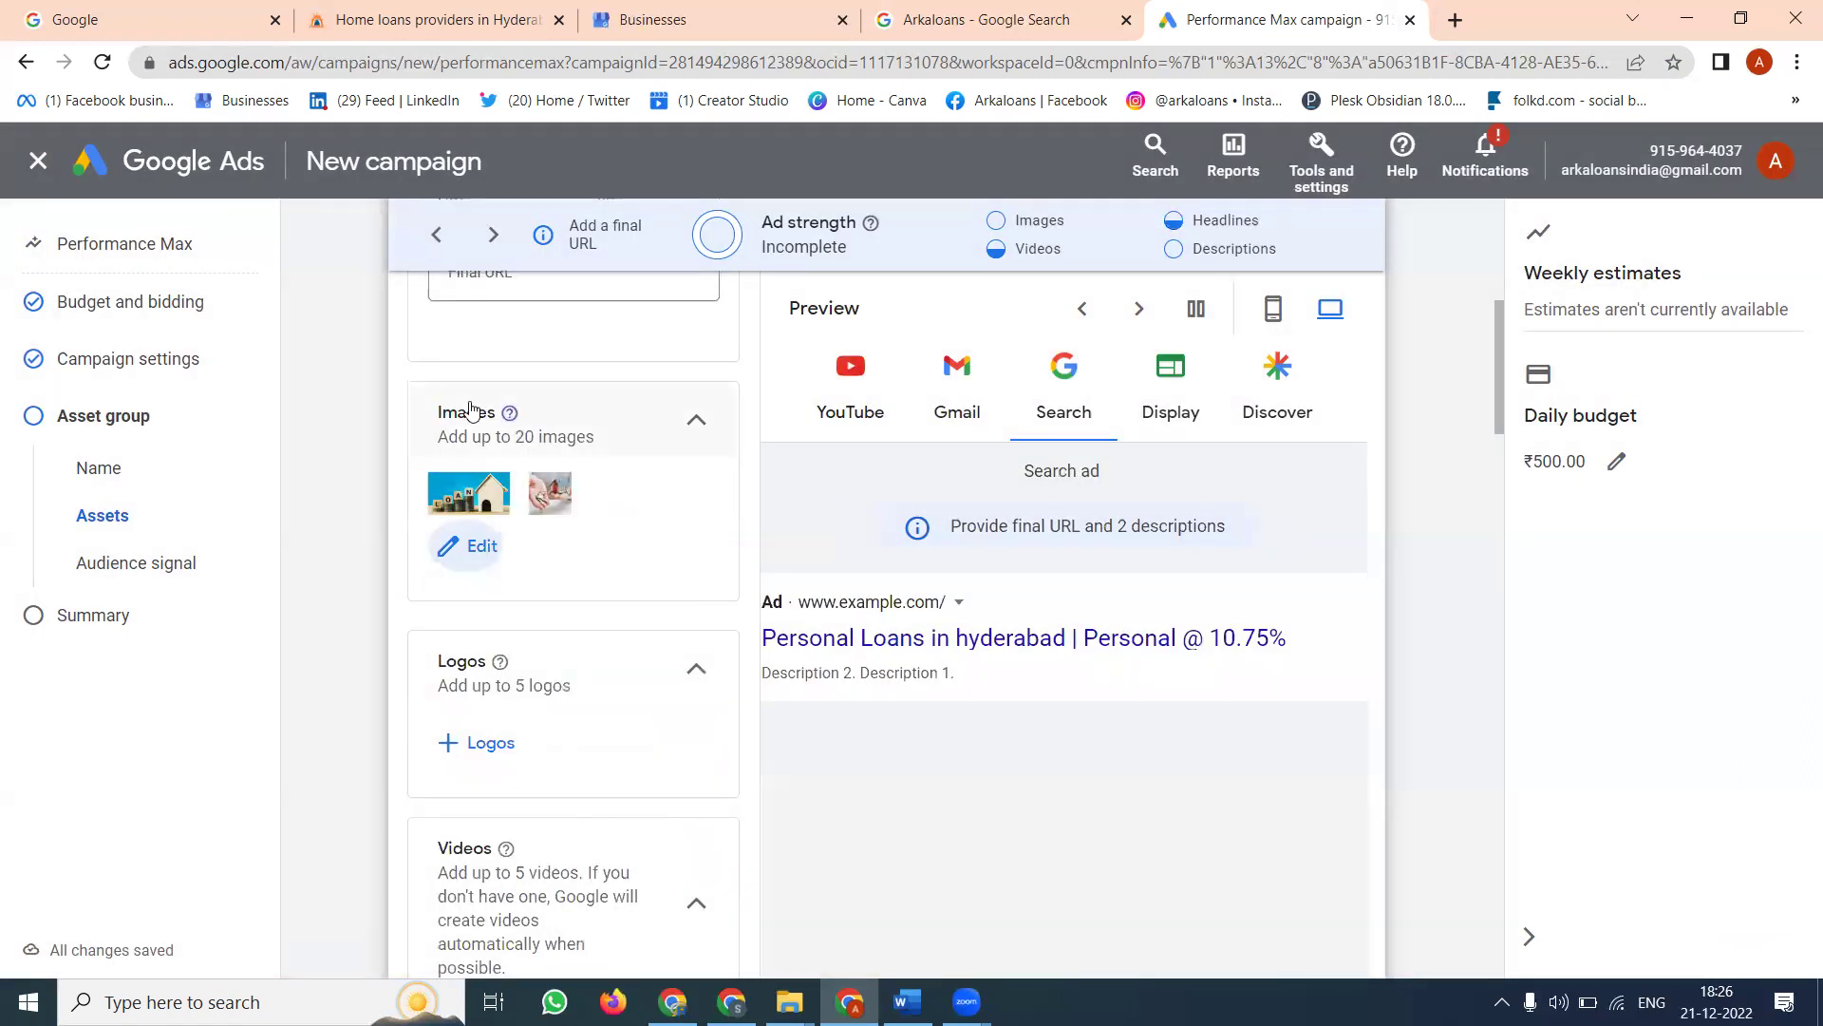
# - Upload the arkaloans logo picture from the computer's arkaloans folder as an additional image for the asset group
pyautogui.click(465, 545)
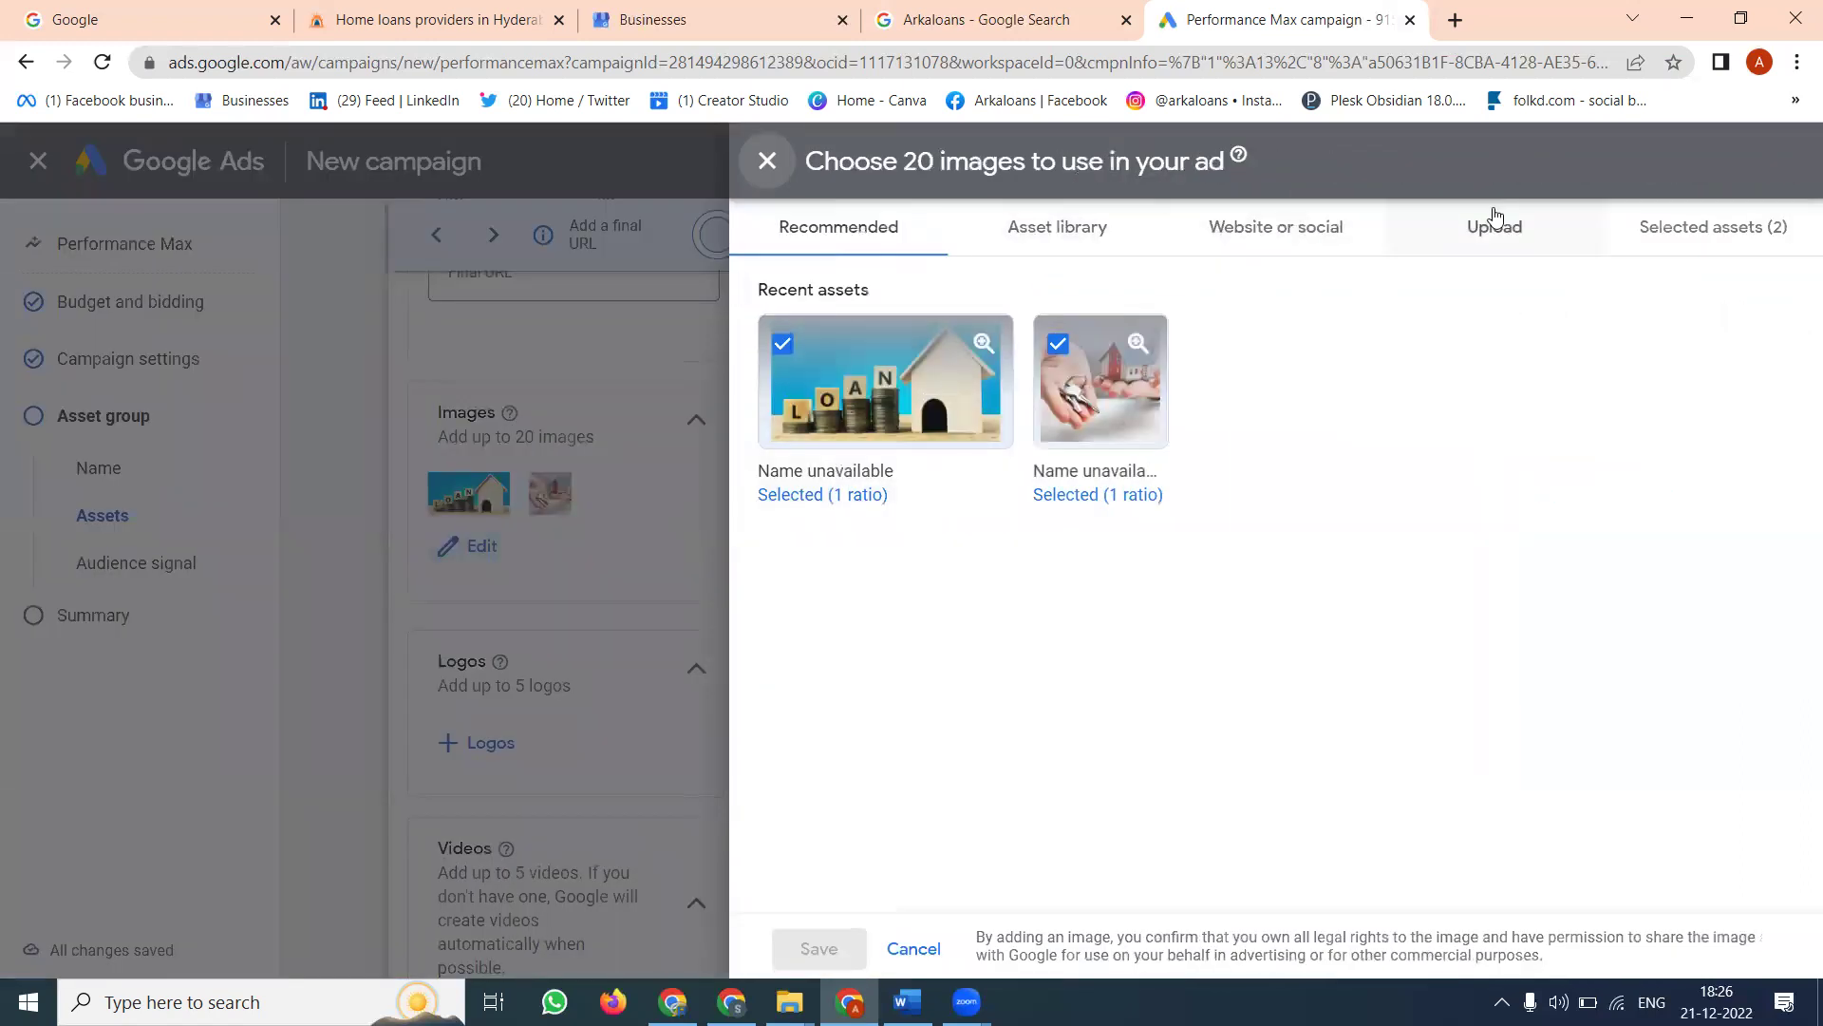
pyautogui.click(1496, 220)
pyautogui.click(1151, 645)
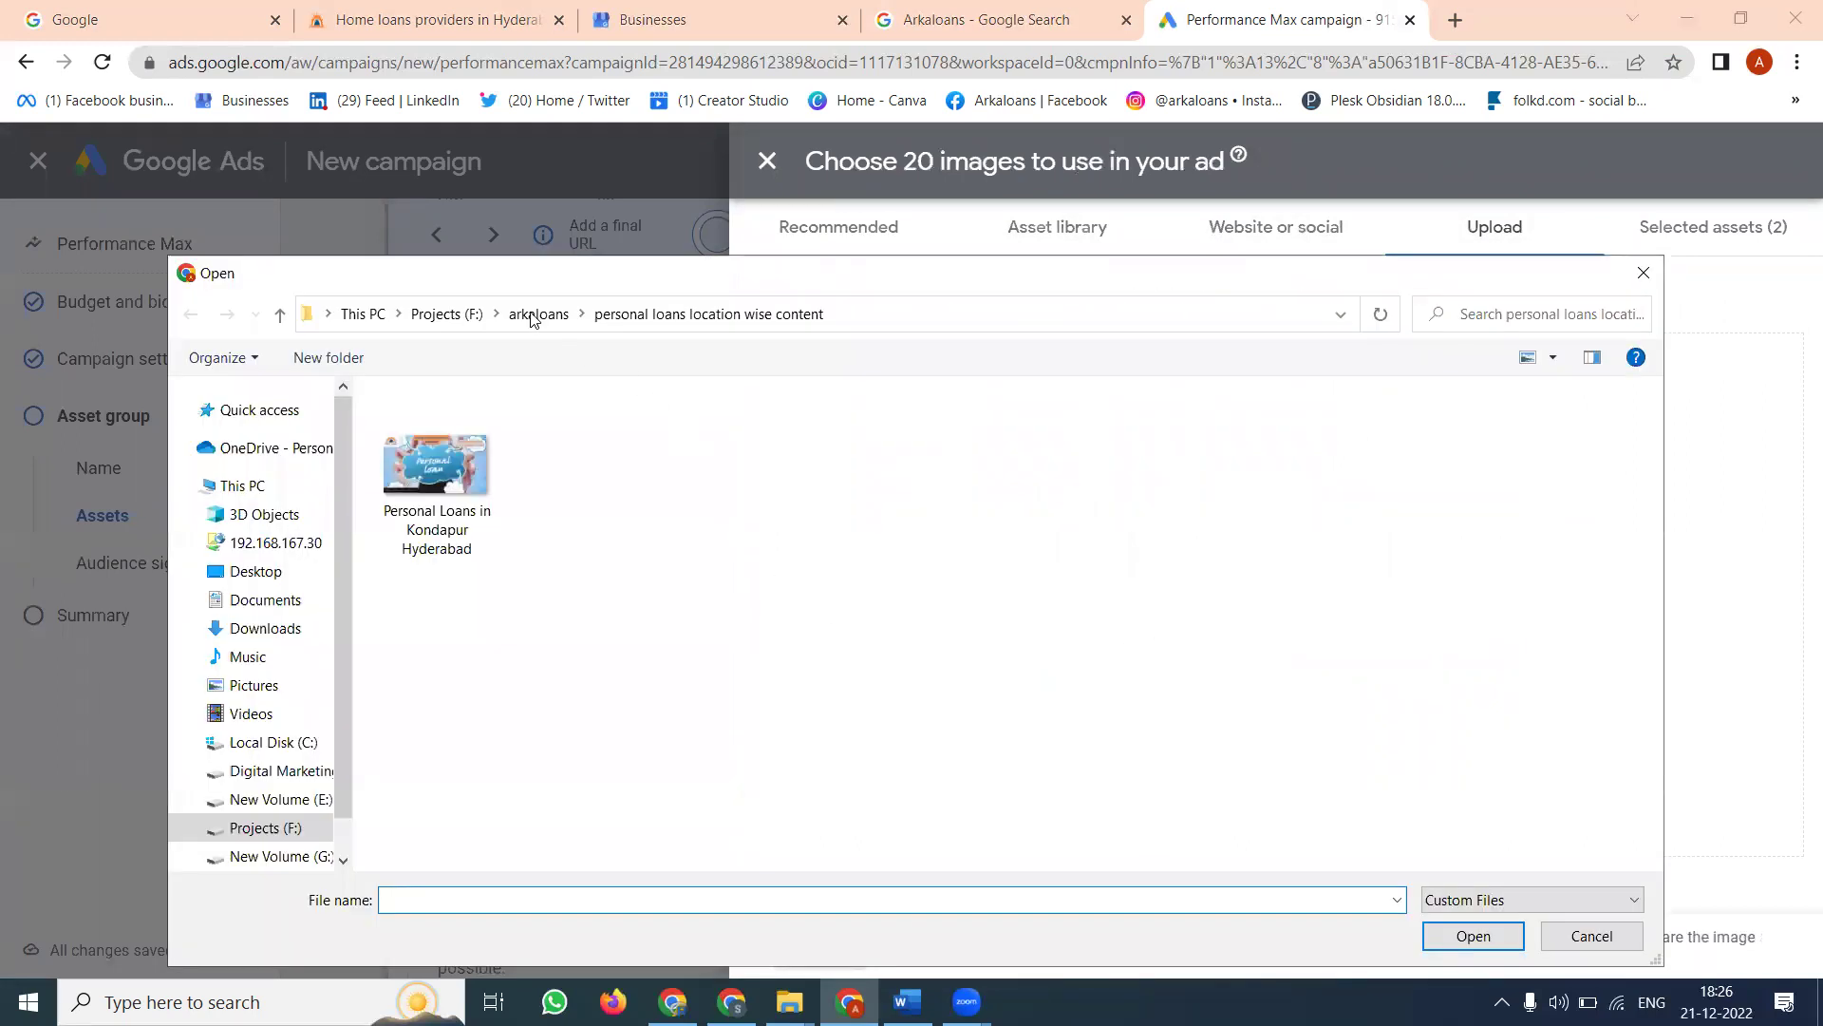
pyautogui.click(537, 315)
pyautogui.doubleClick(941, 608)
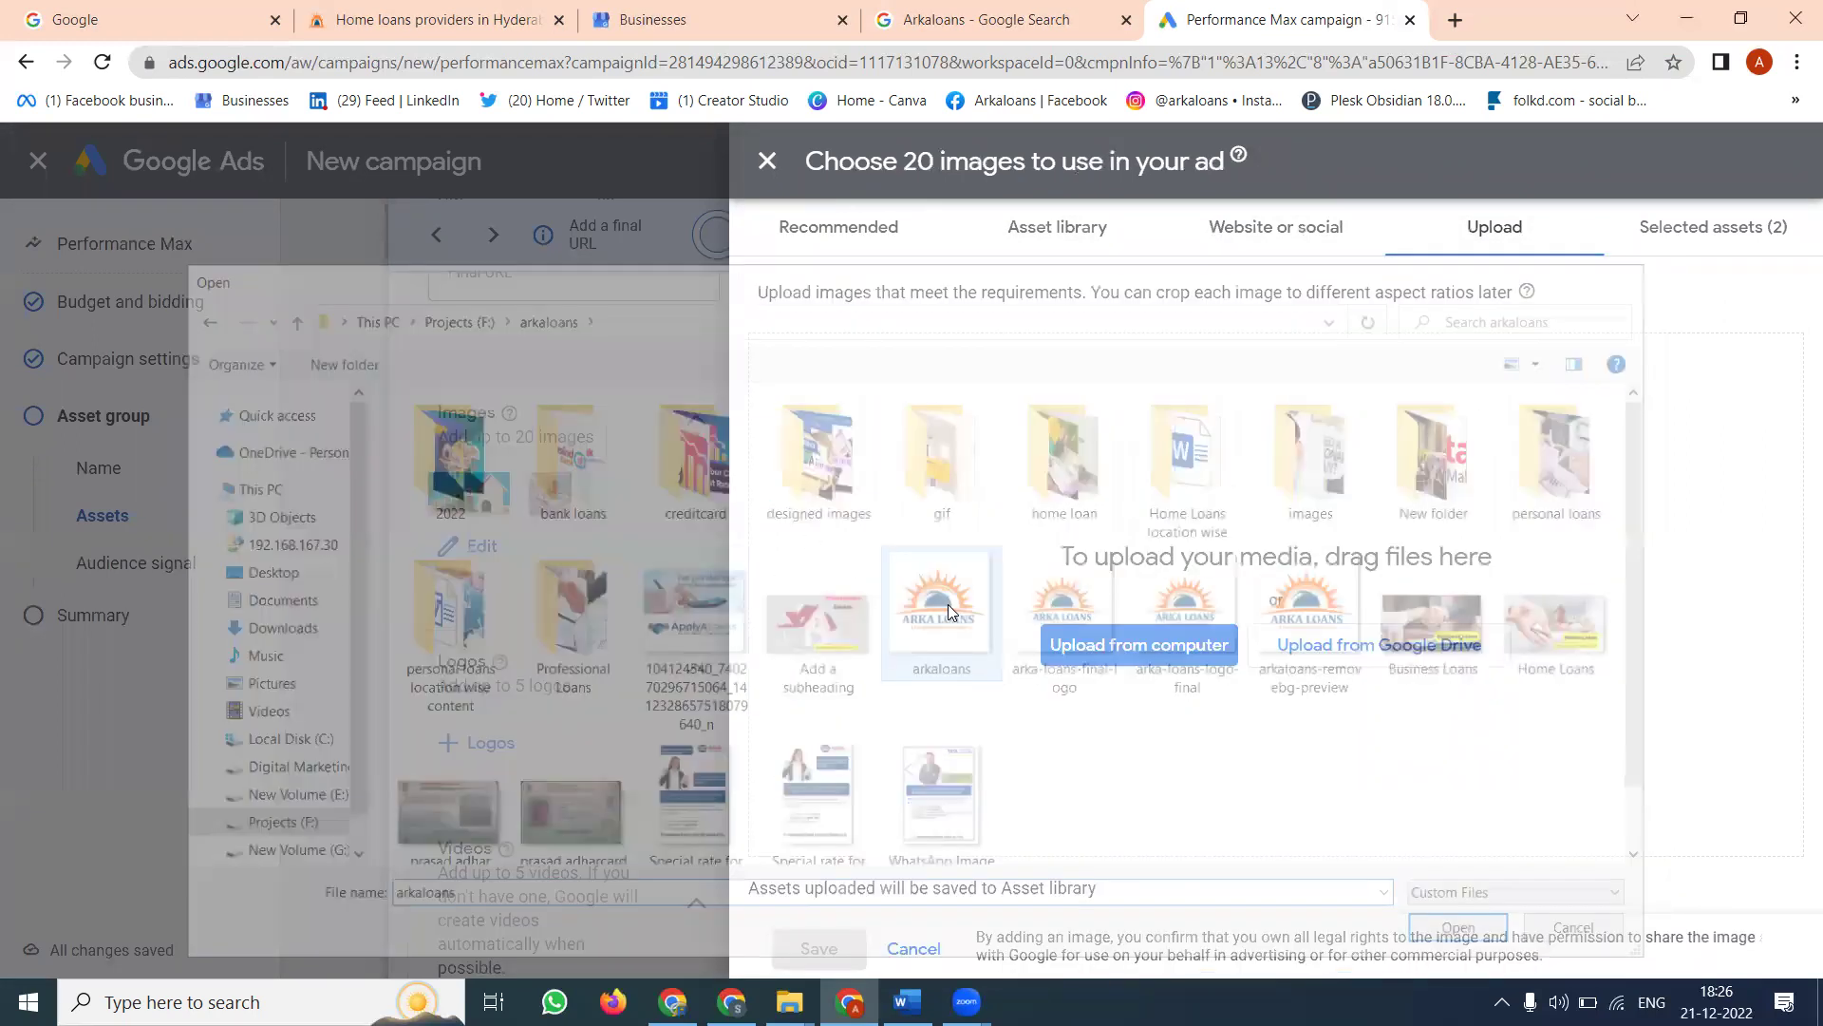
pyautogui.click(1282, 238)
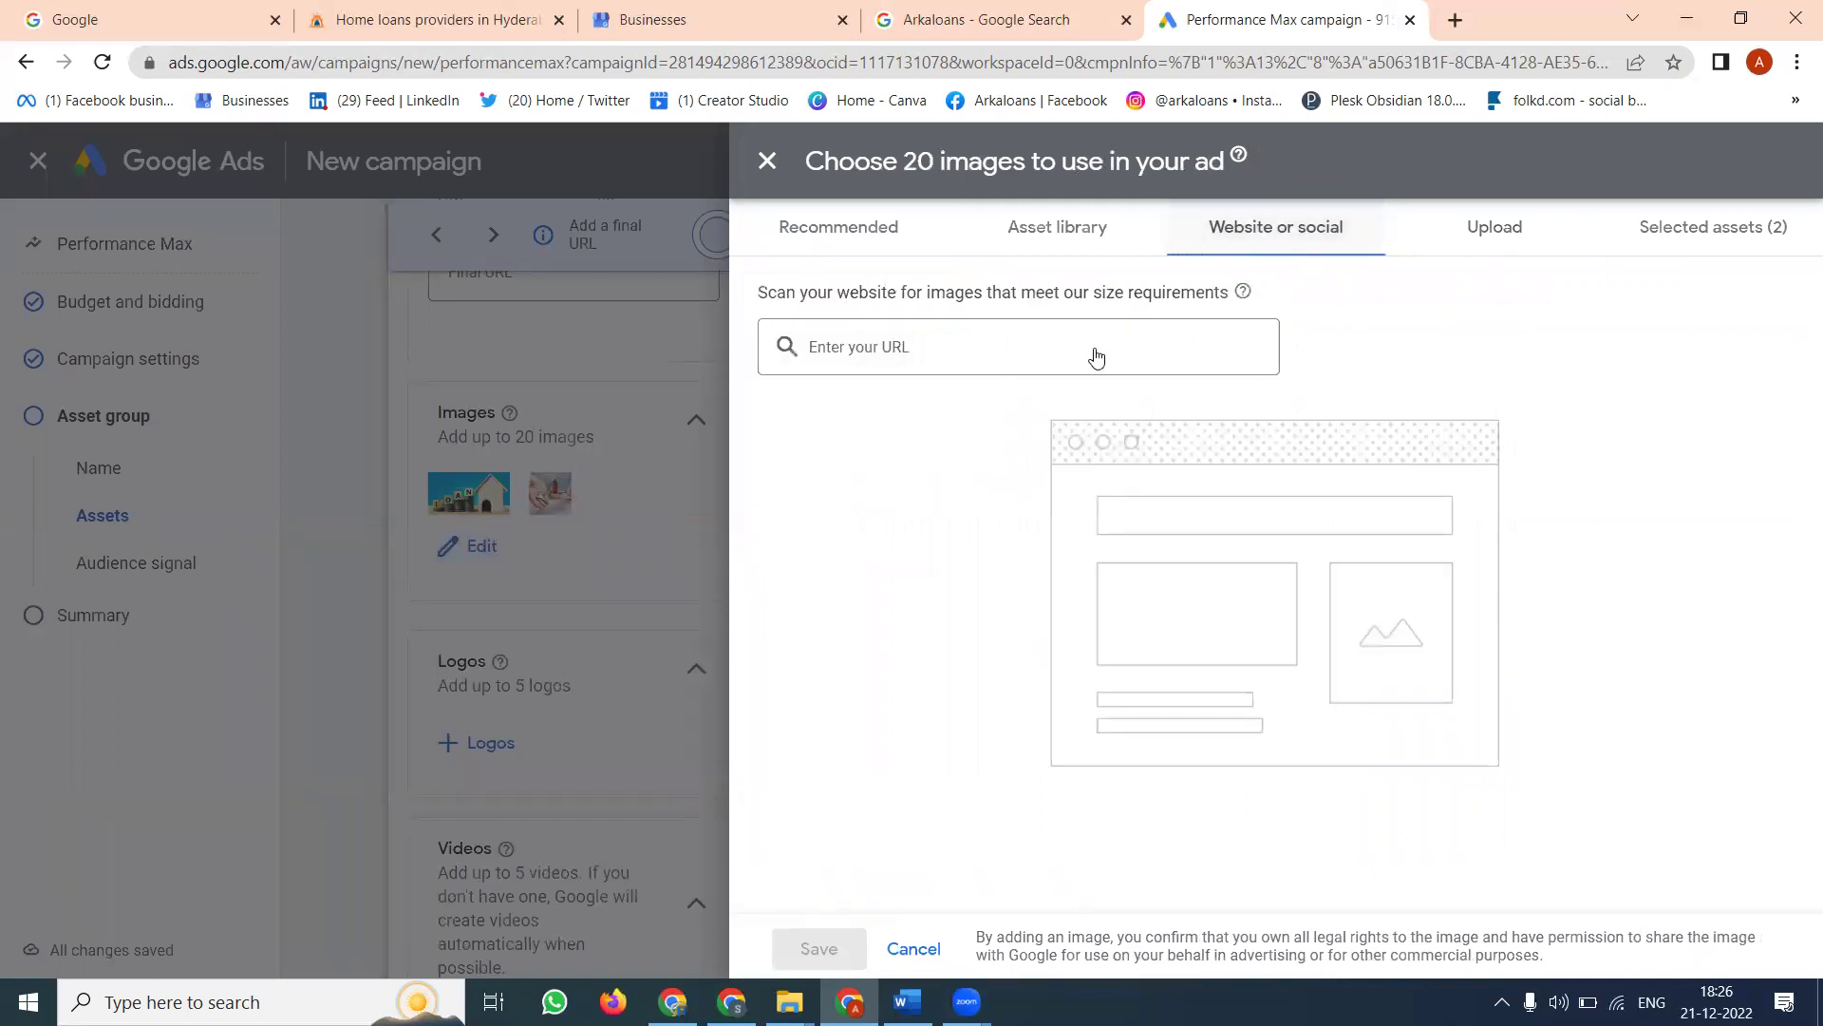
pyautogui.click(1062, 364)
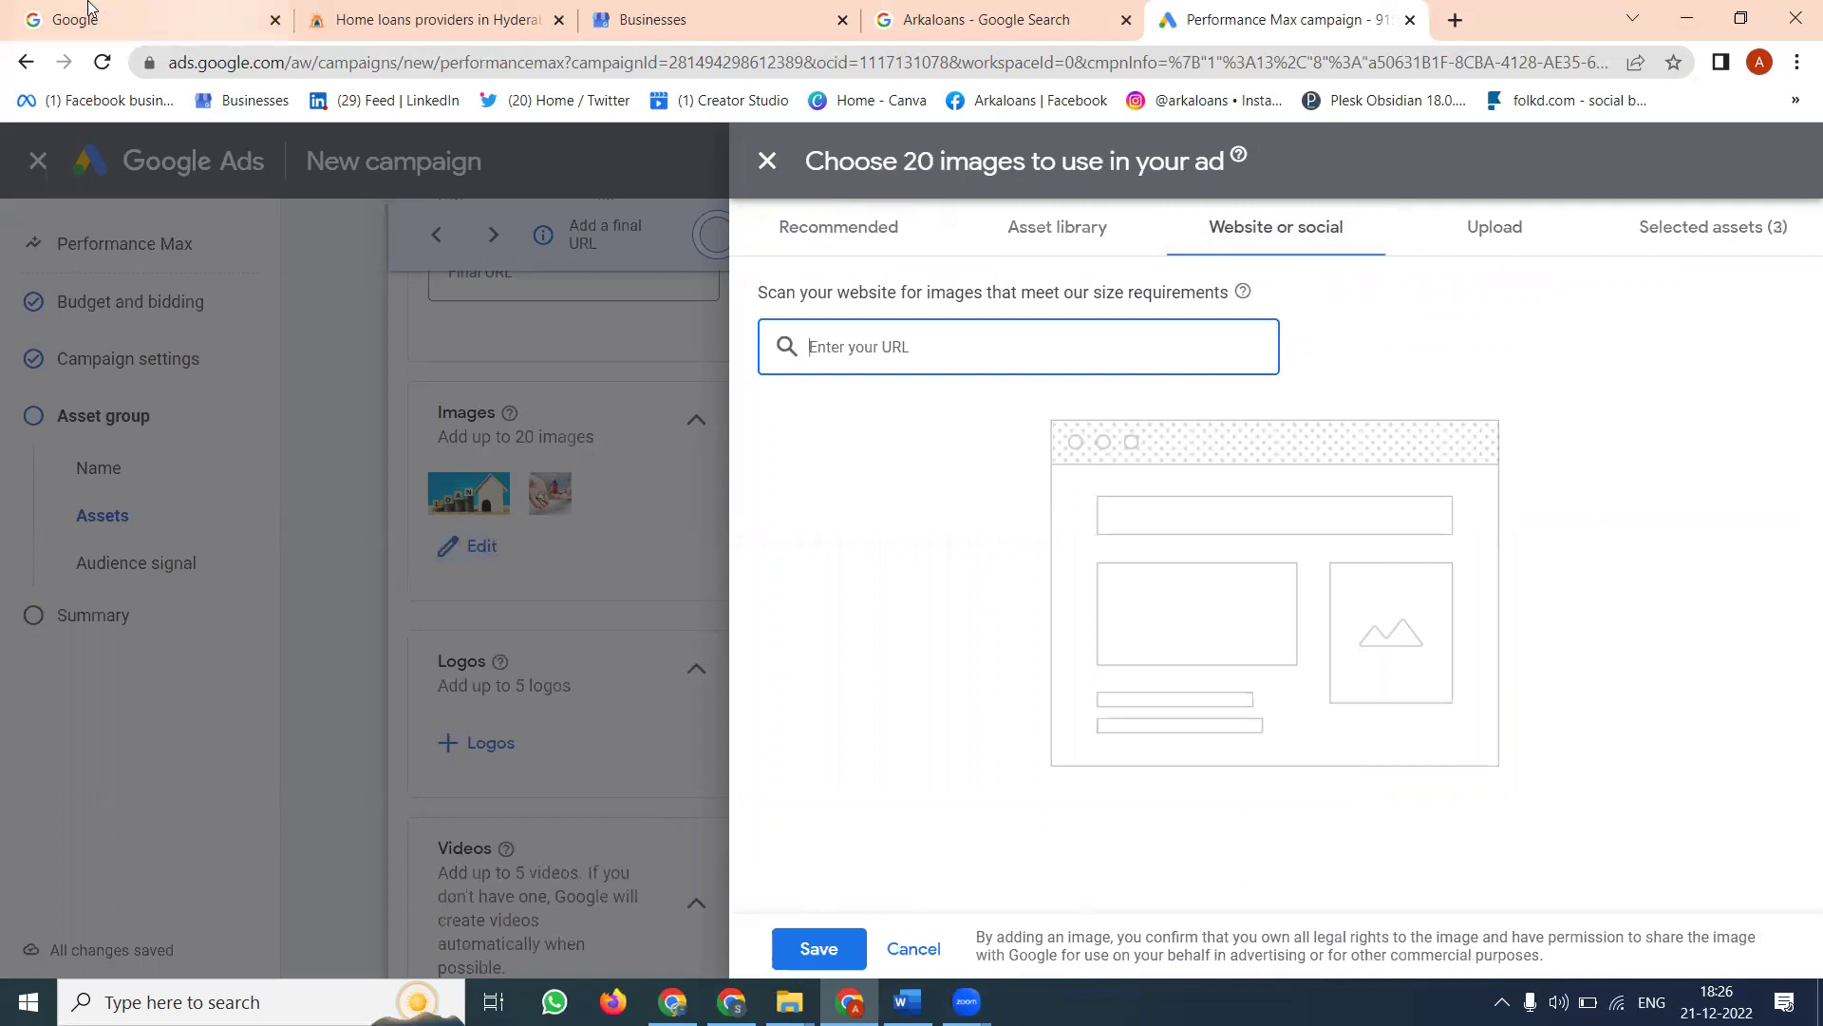
pyautogui.click(420, 22)
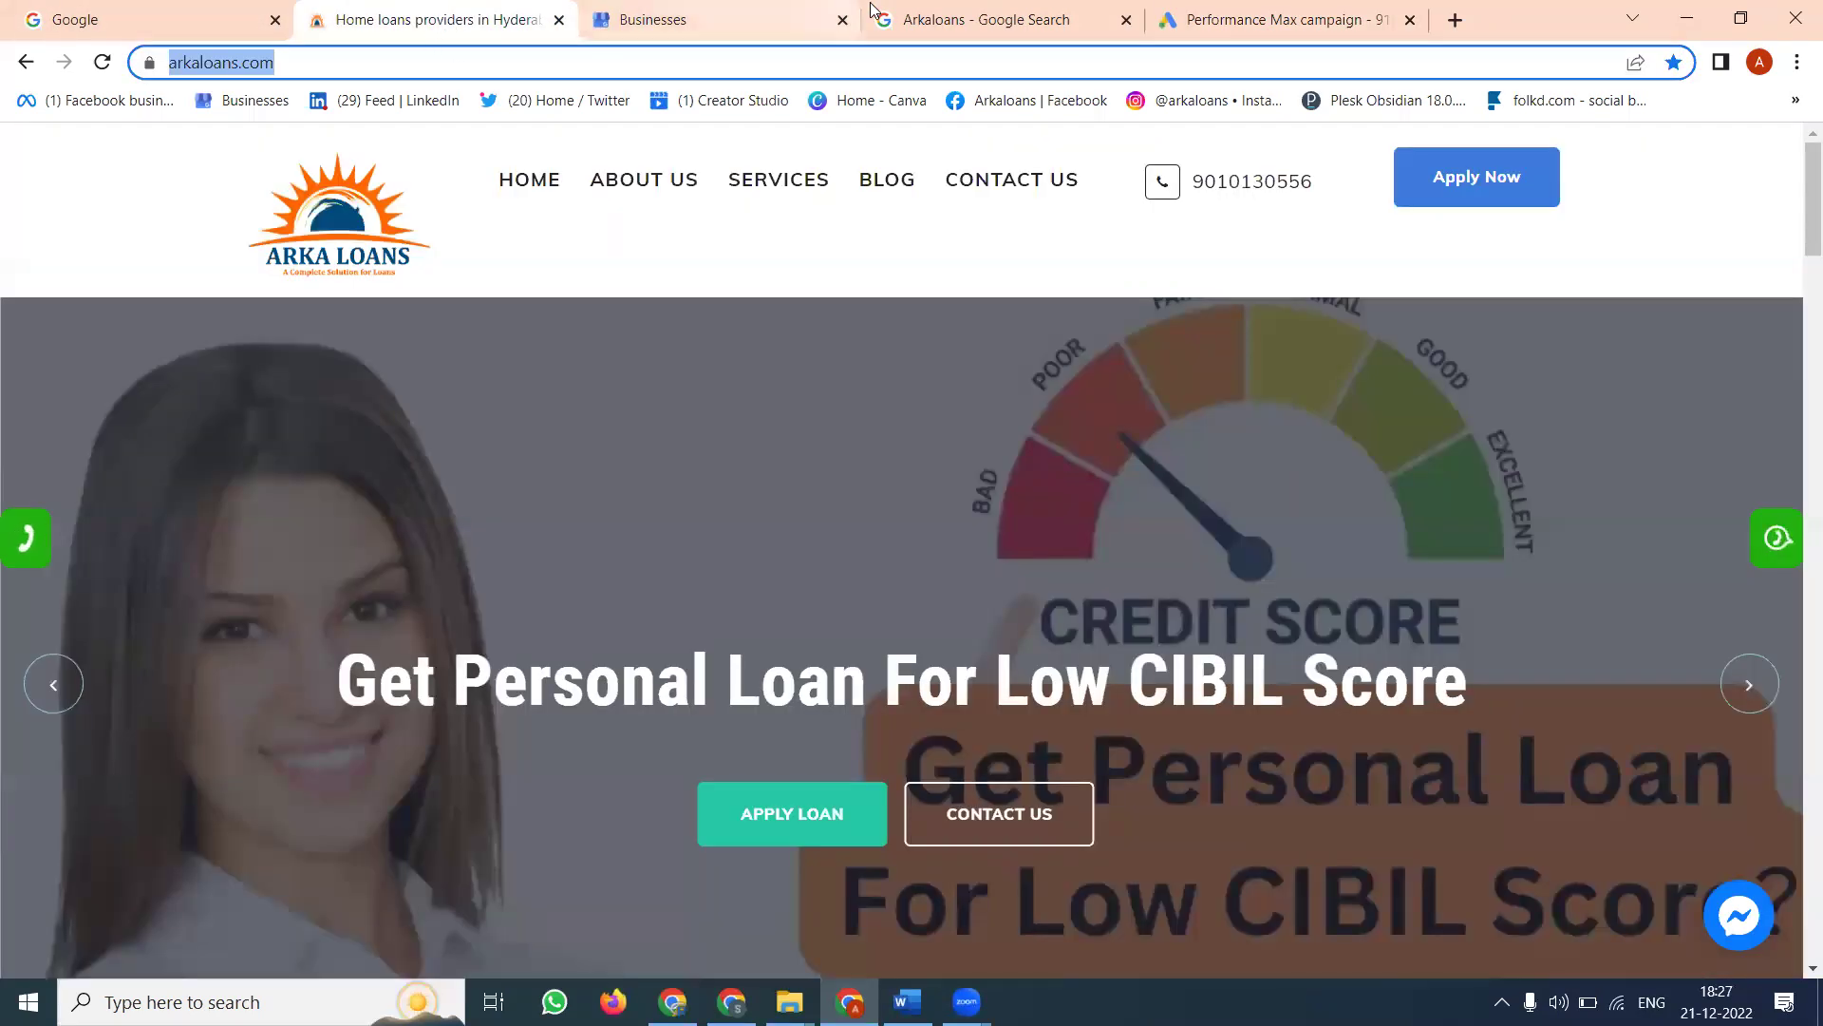
pyautogui.click(975, 12)
pyautogui.click(1163, 32)
pyautogui.write('https://www.arkaloans.com/')
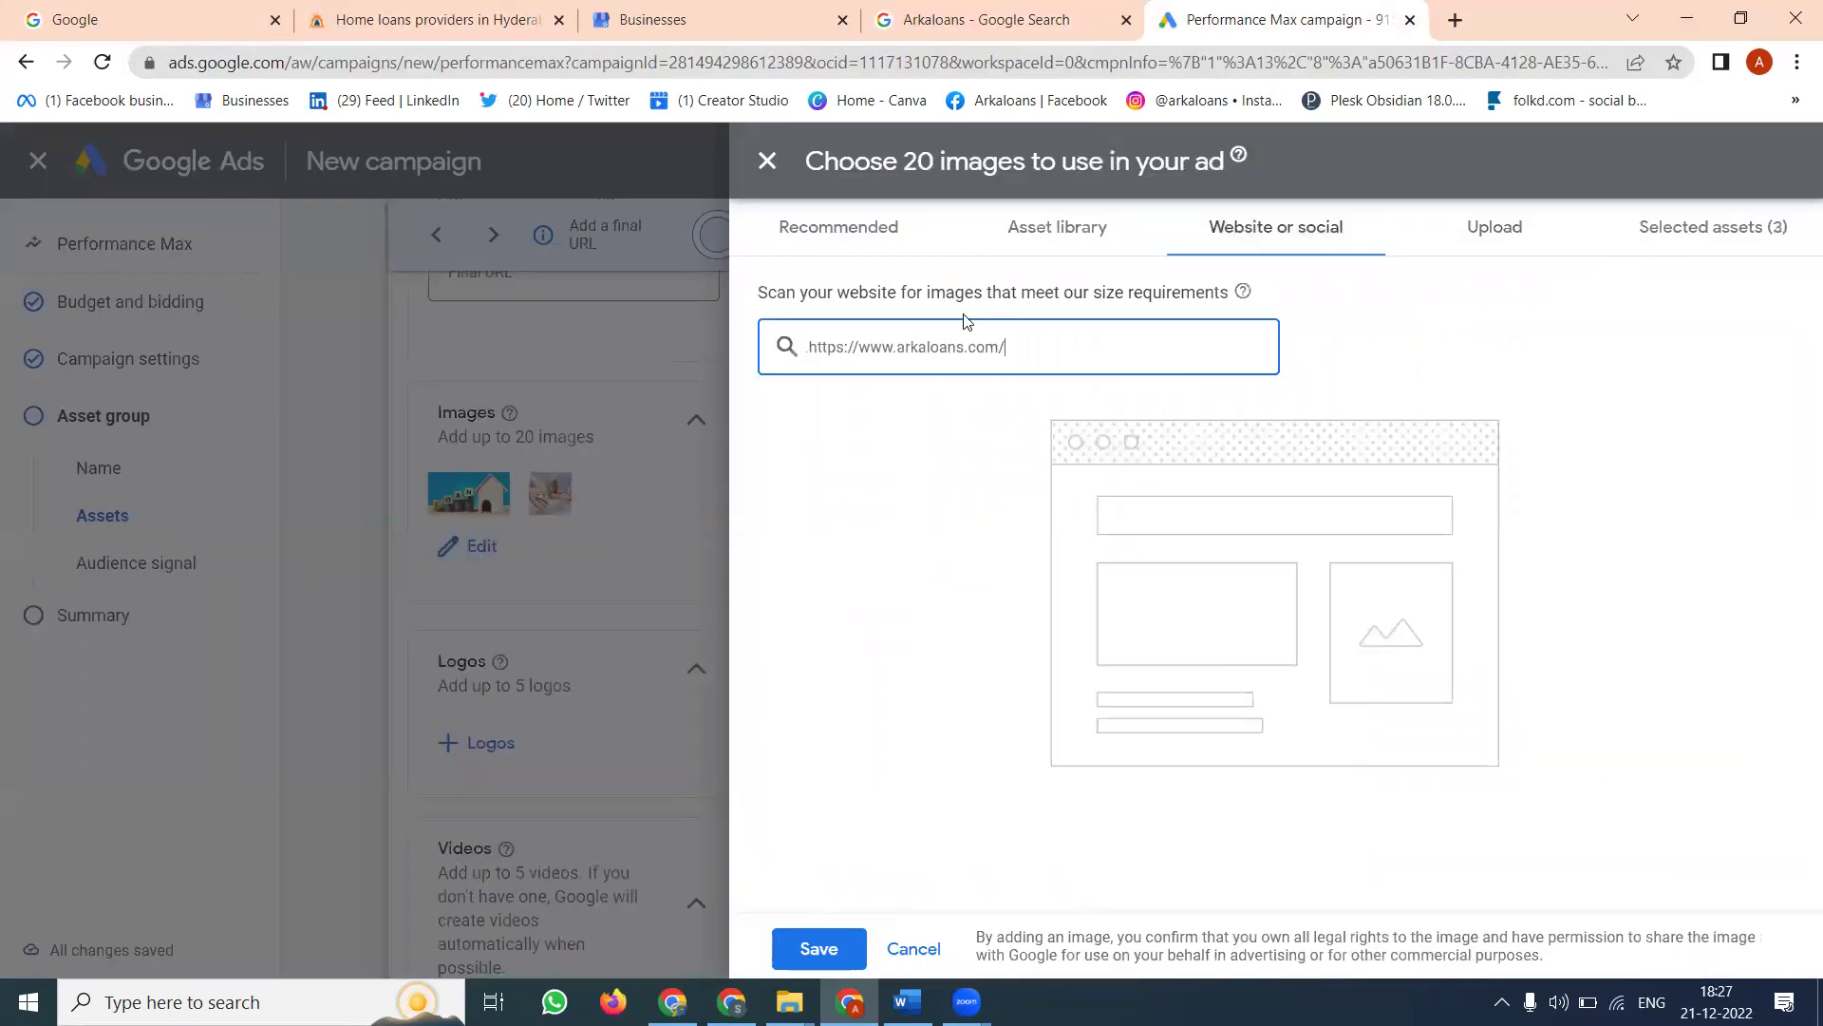
pyautogui.press('Return')
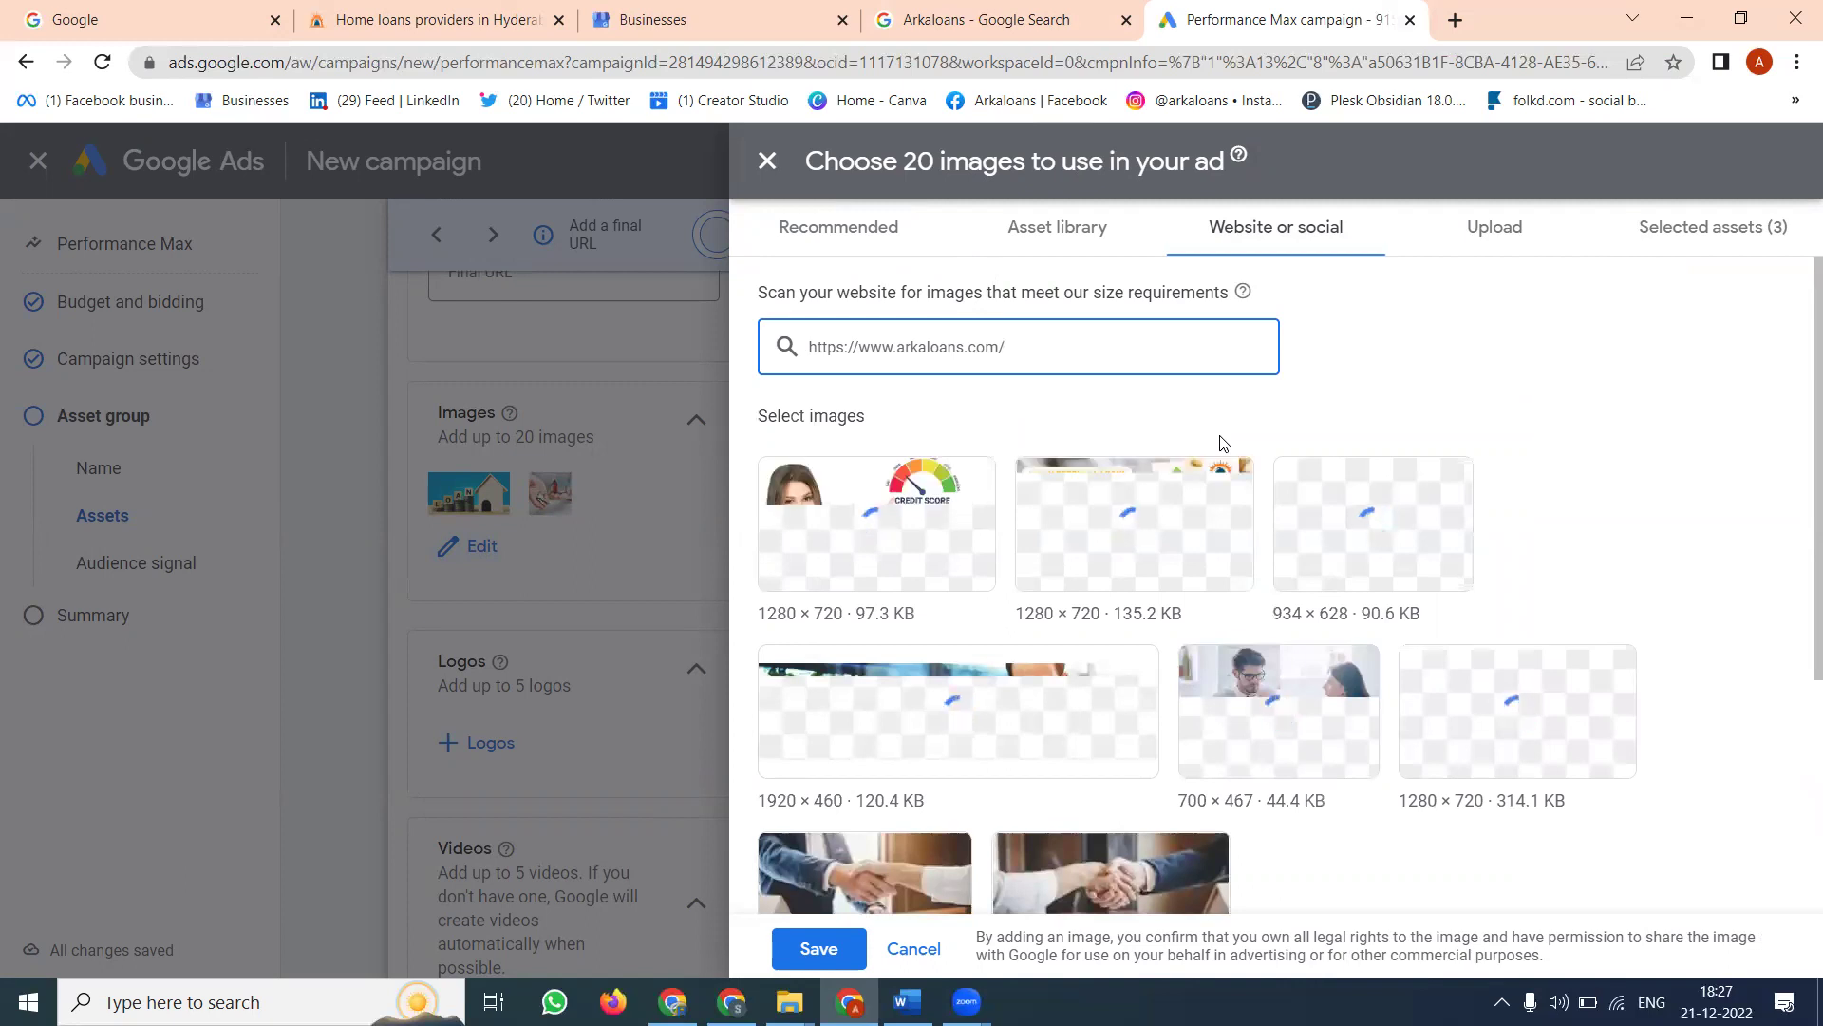
# - Select the website's credit score and Apply Personal Loans images in the 1.91:1, 1:1 and 4:5 ratios, and cancel the image selection
pyautogui.click(913, 509)
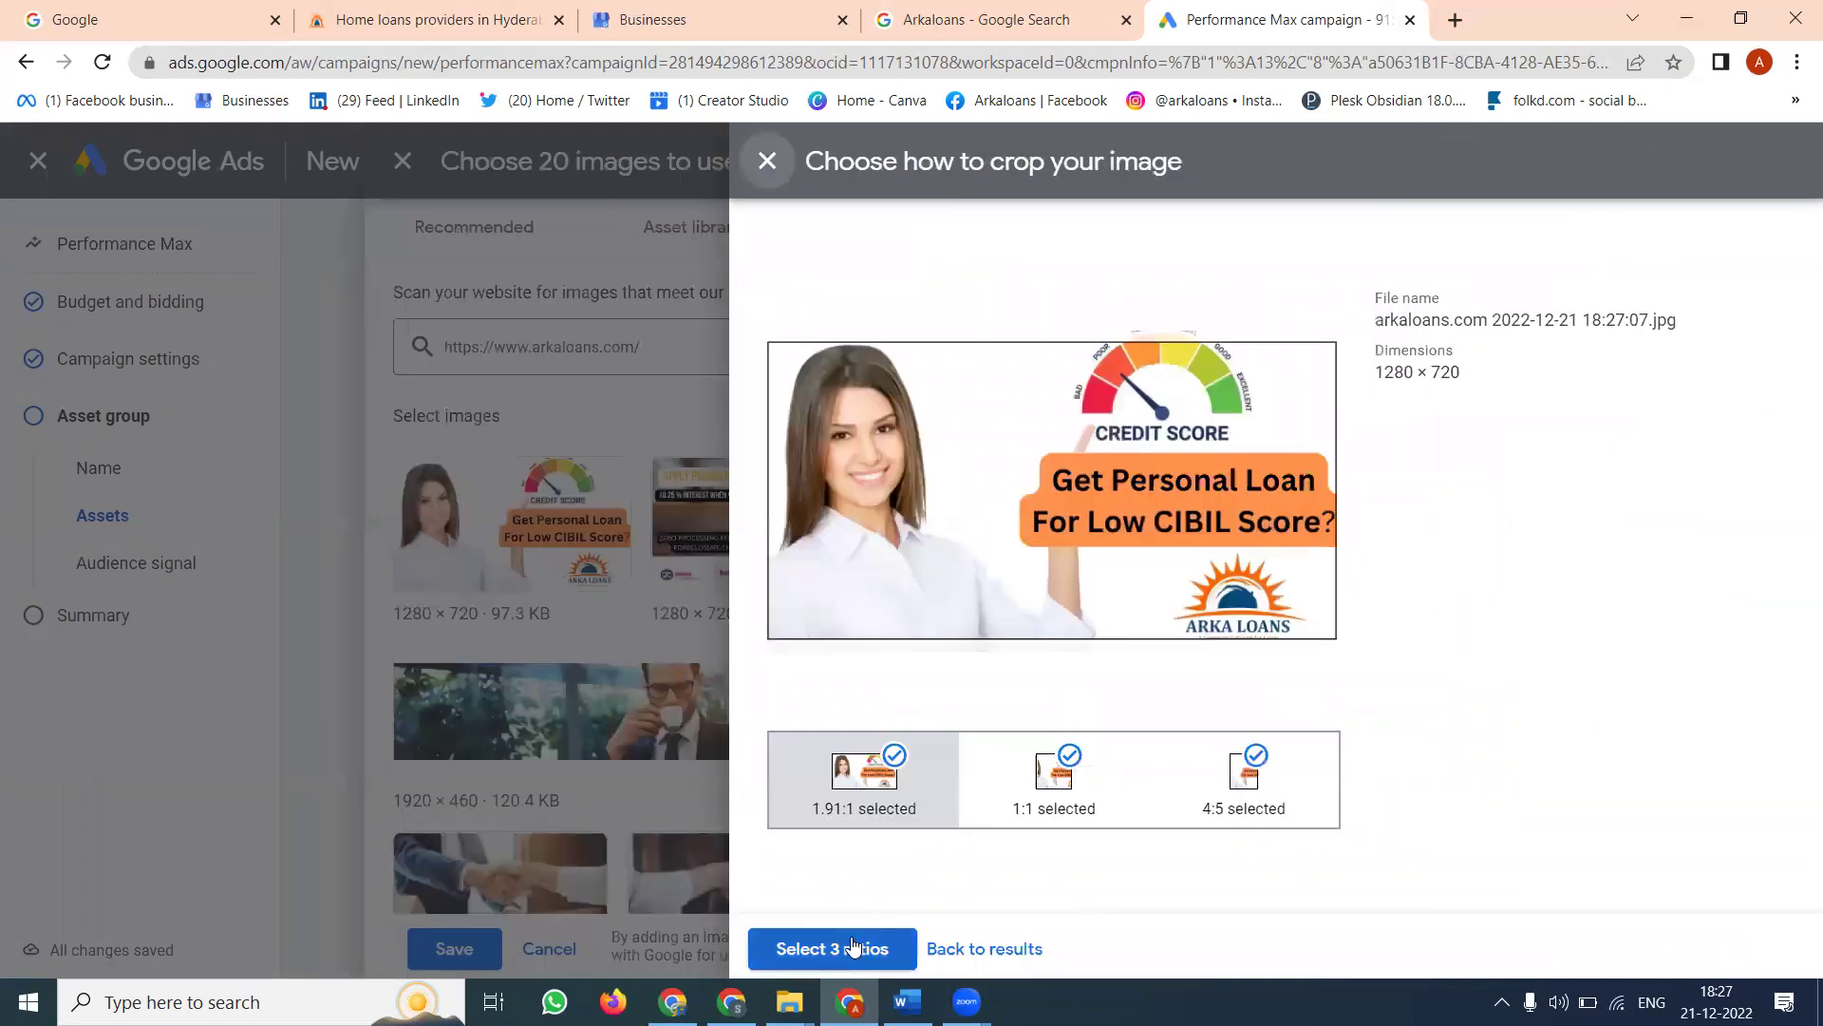
pyautogui.click(854, 947)
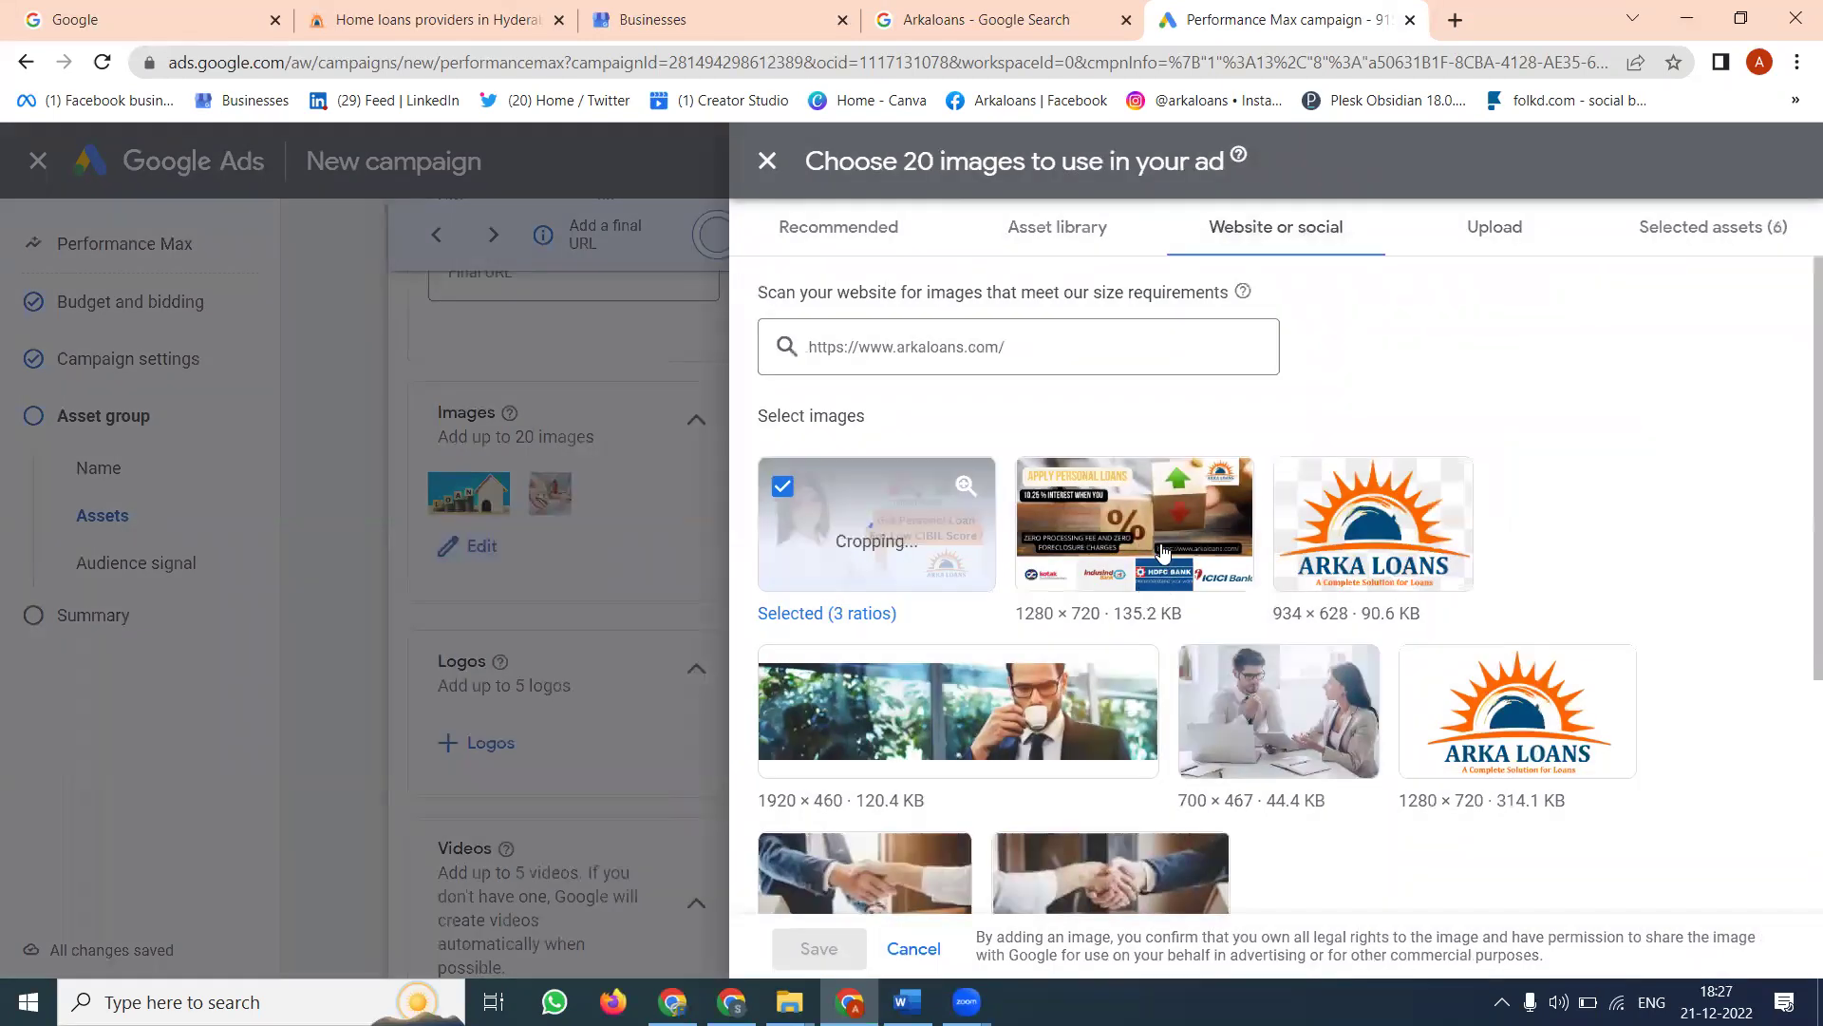
pyautogui.click(1161, 558)
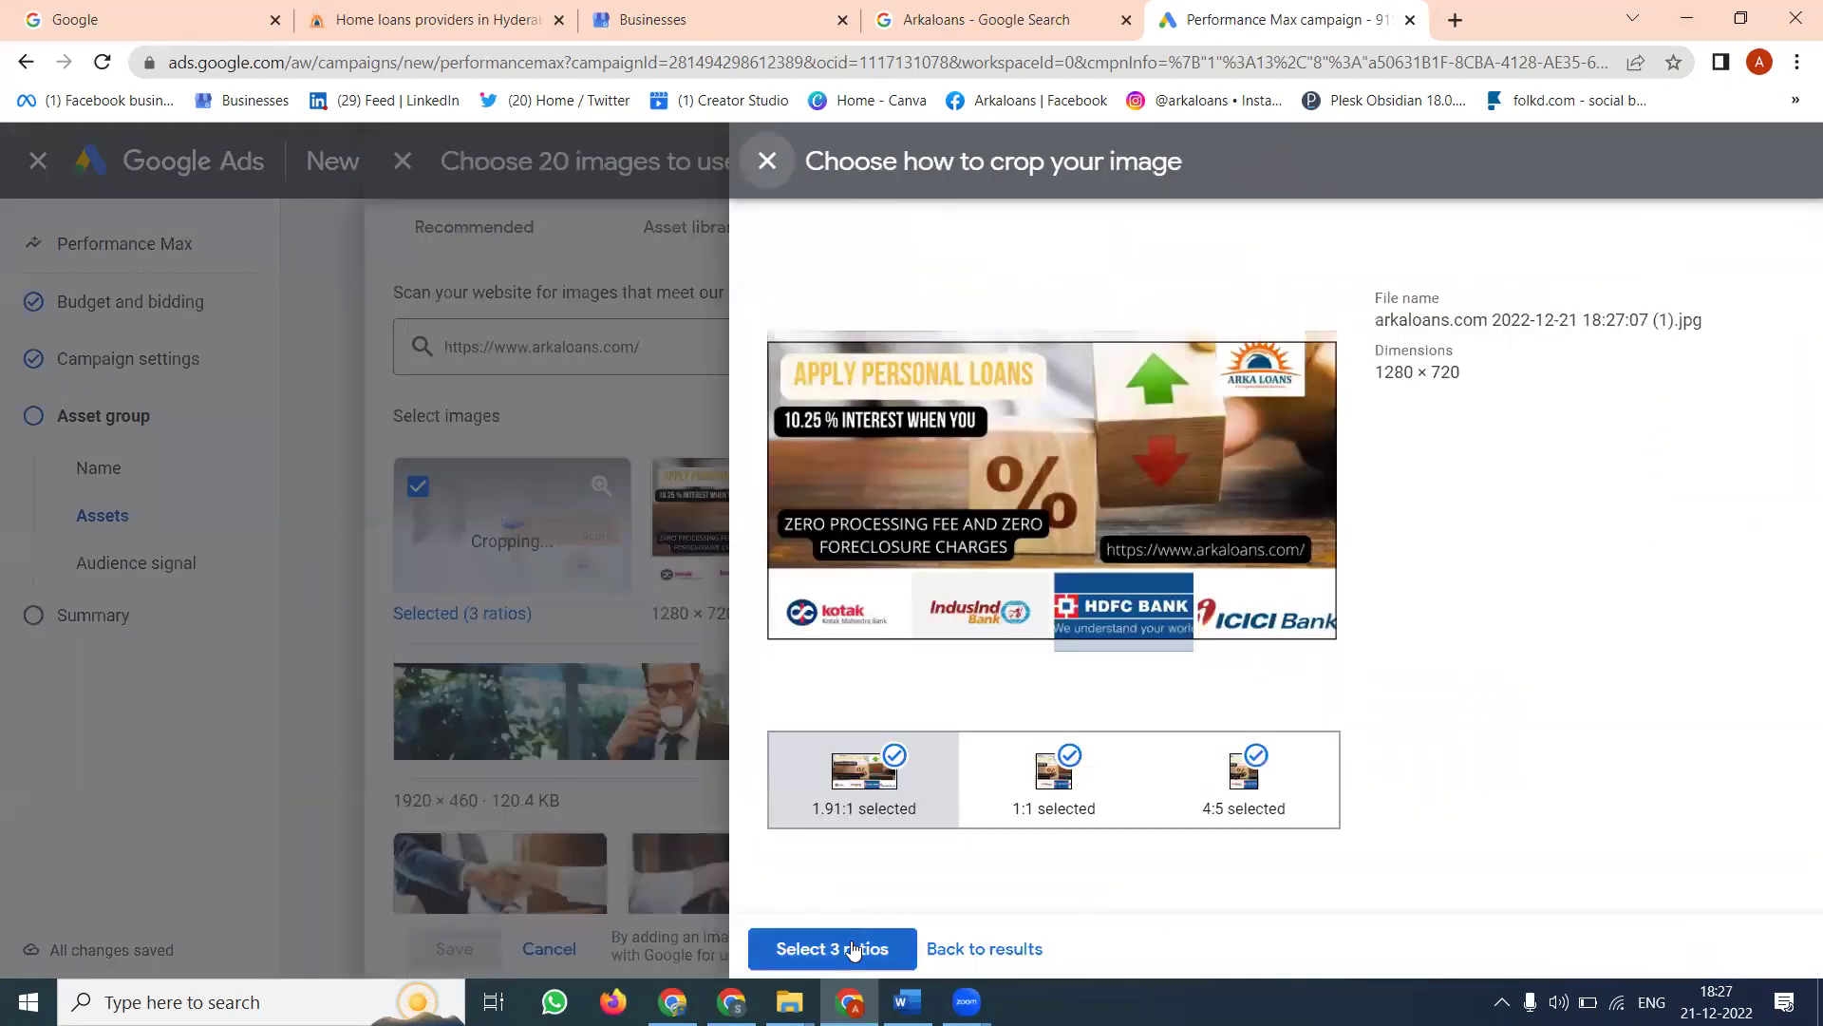
pyautogui.click(1056, 782)
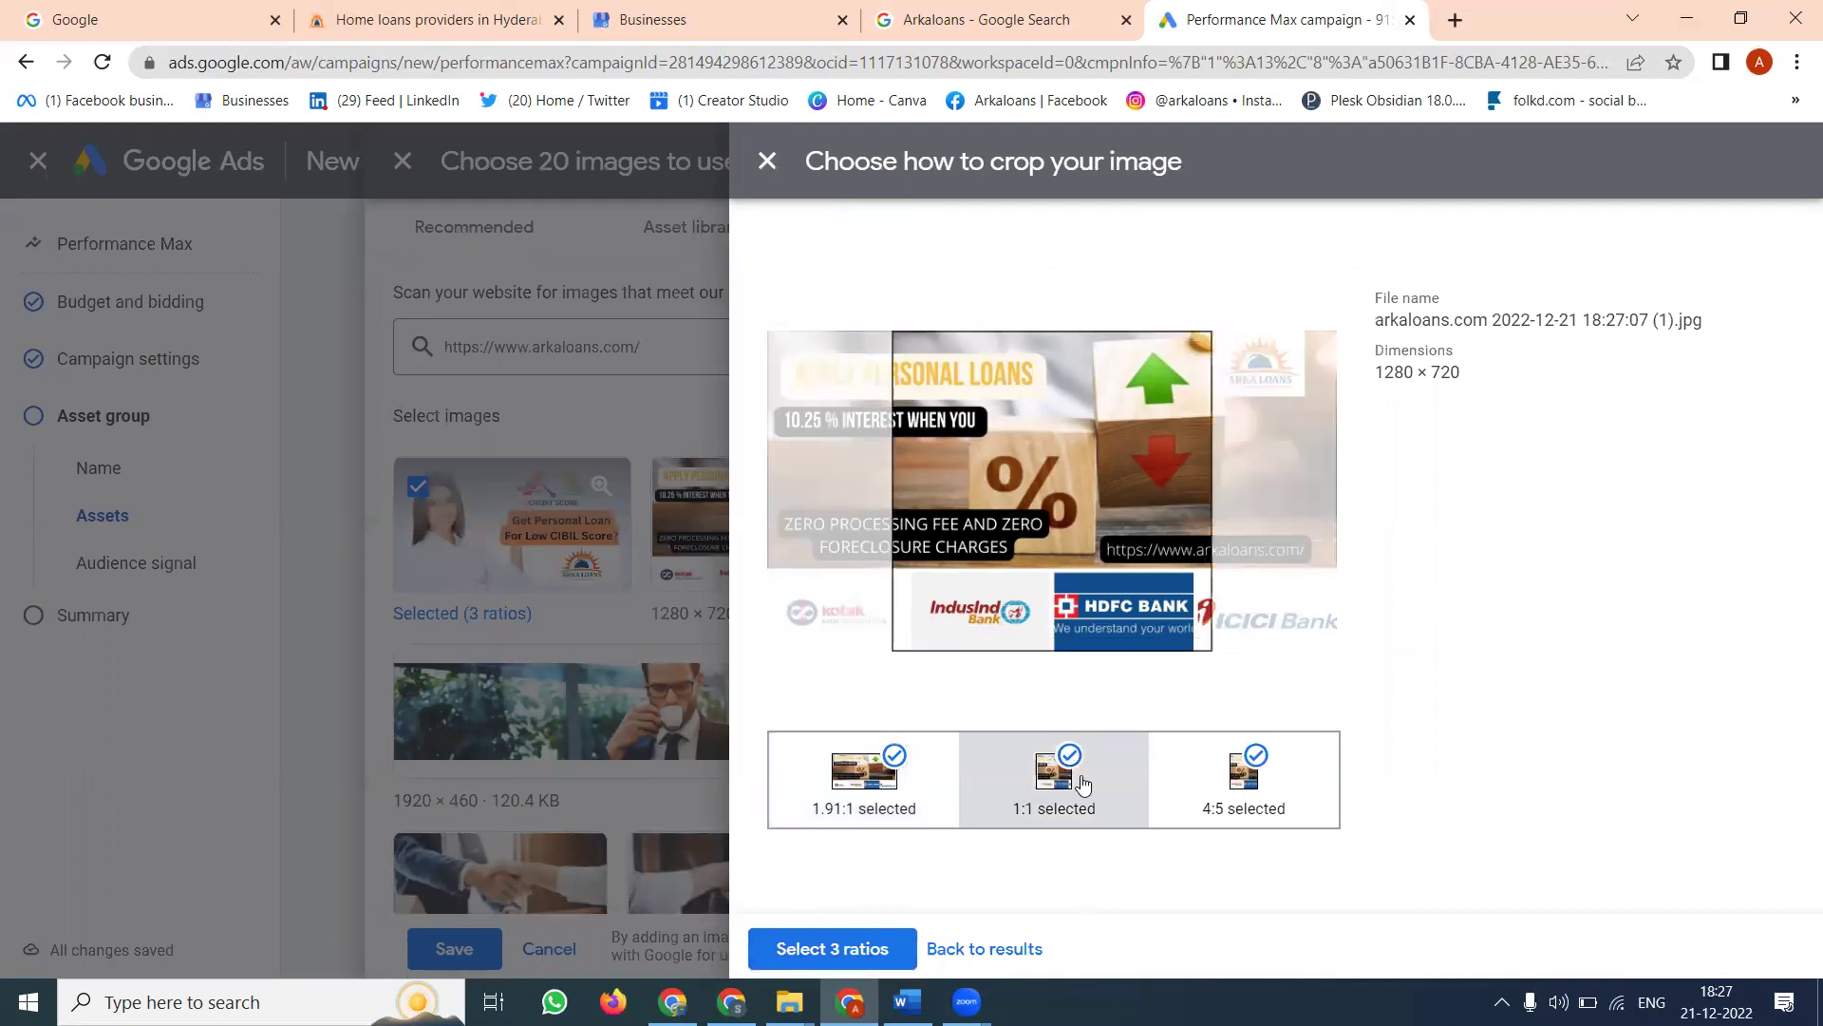
pyautogui.click(1244, 779)
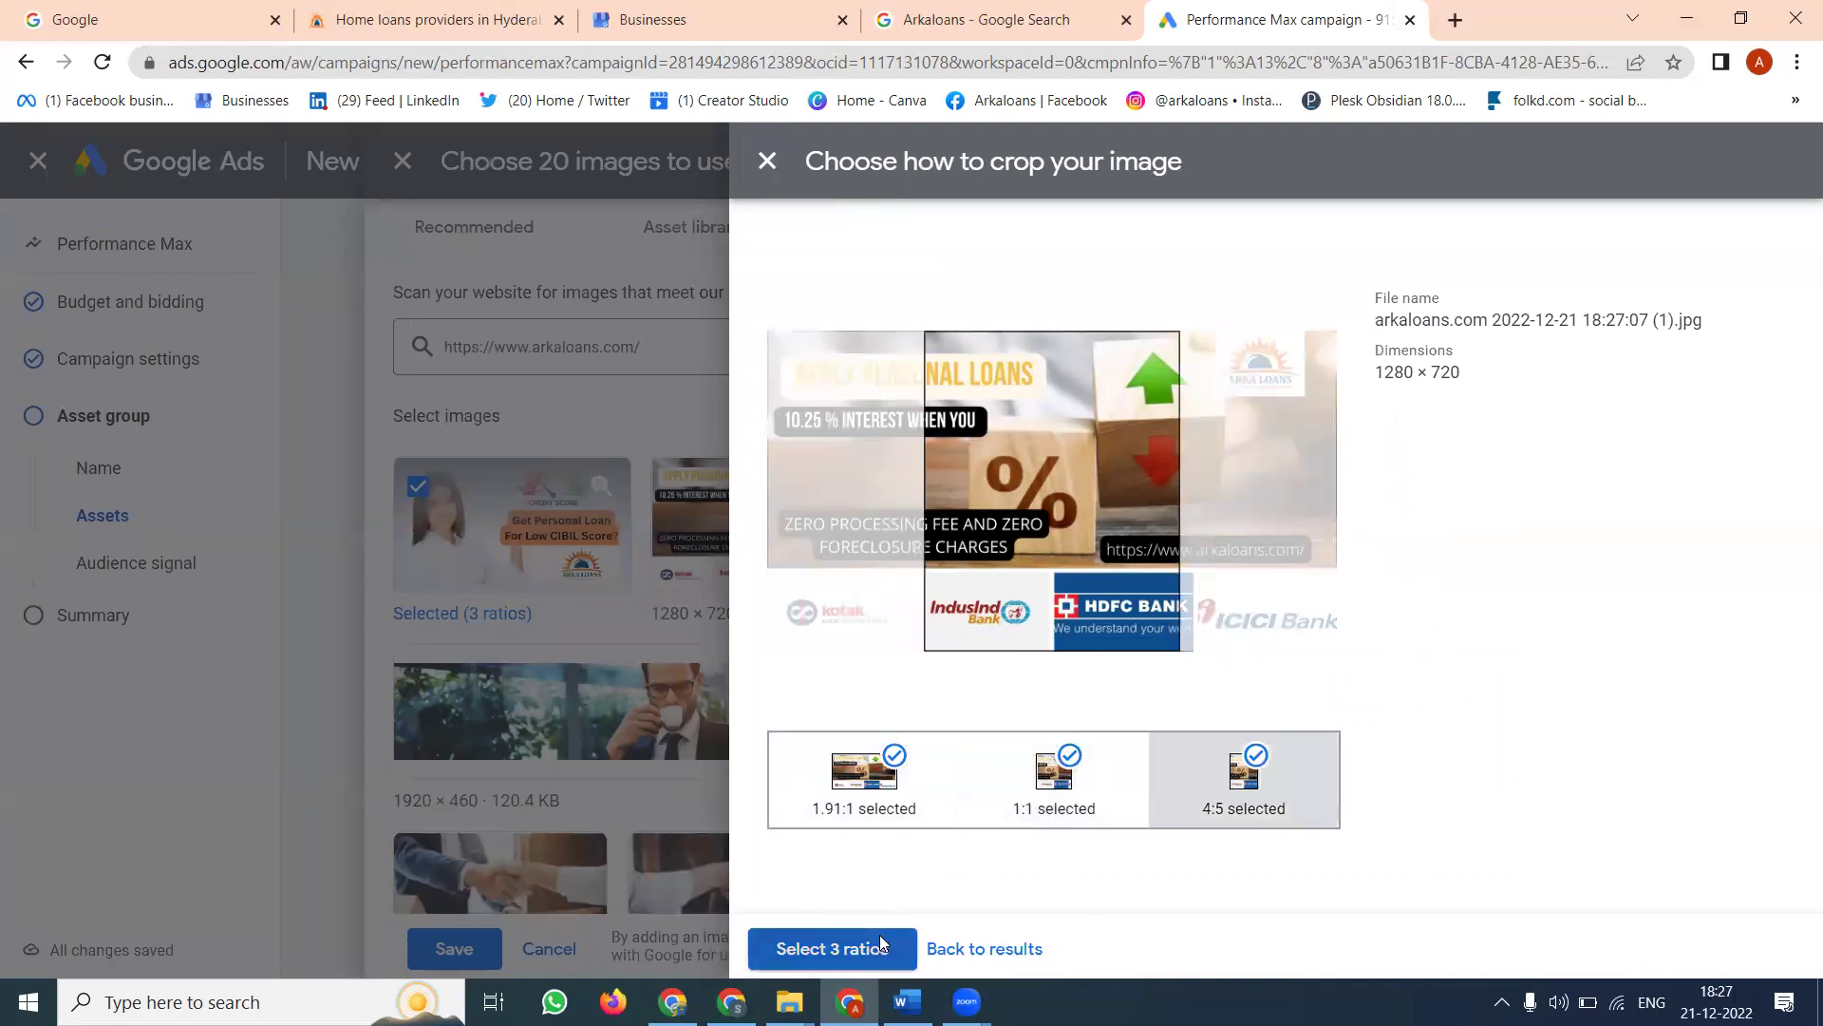
pyautogui.click(850, 948)
pyautogui.scroll(-5, 1079, 680)
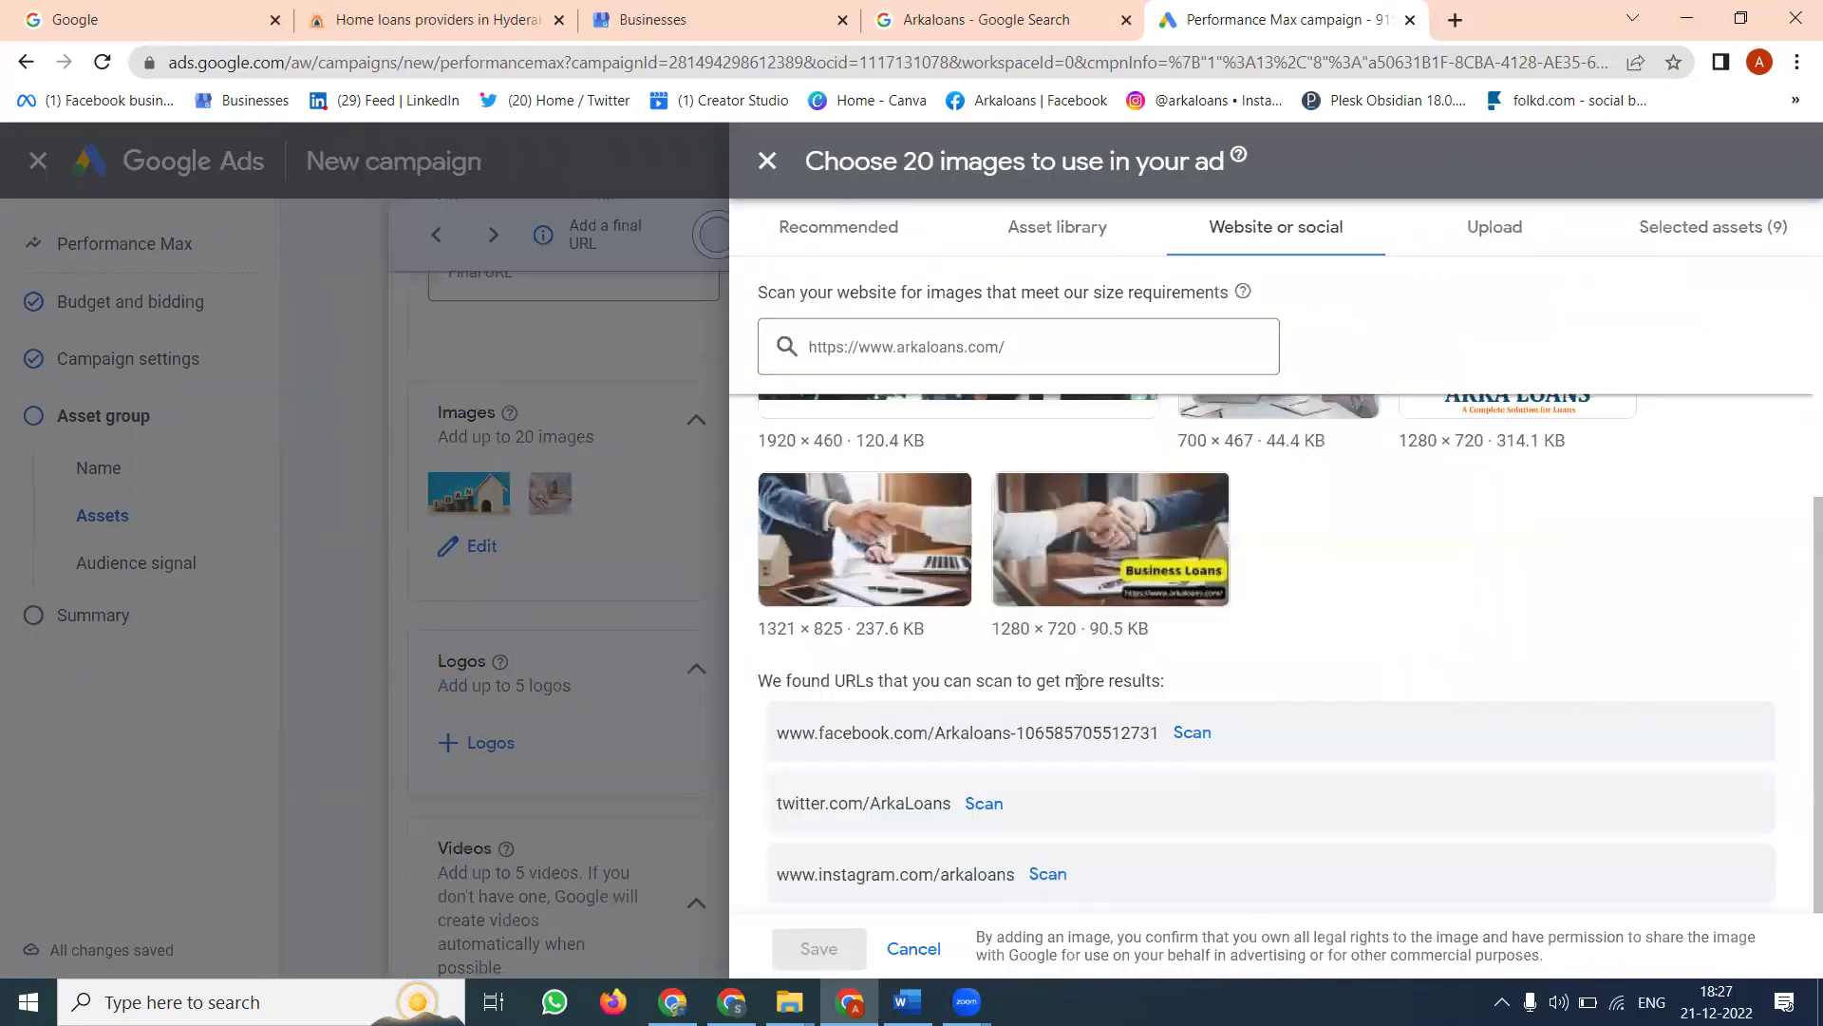
pyautogui.click(913, 948)
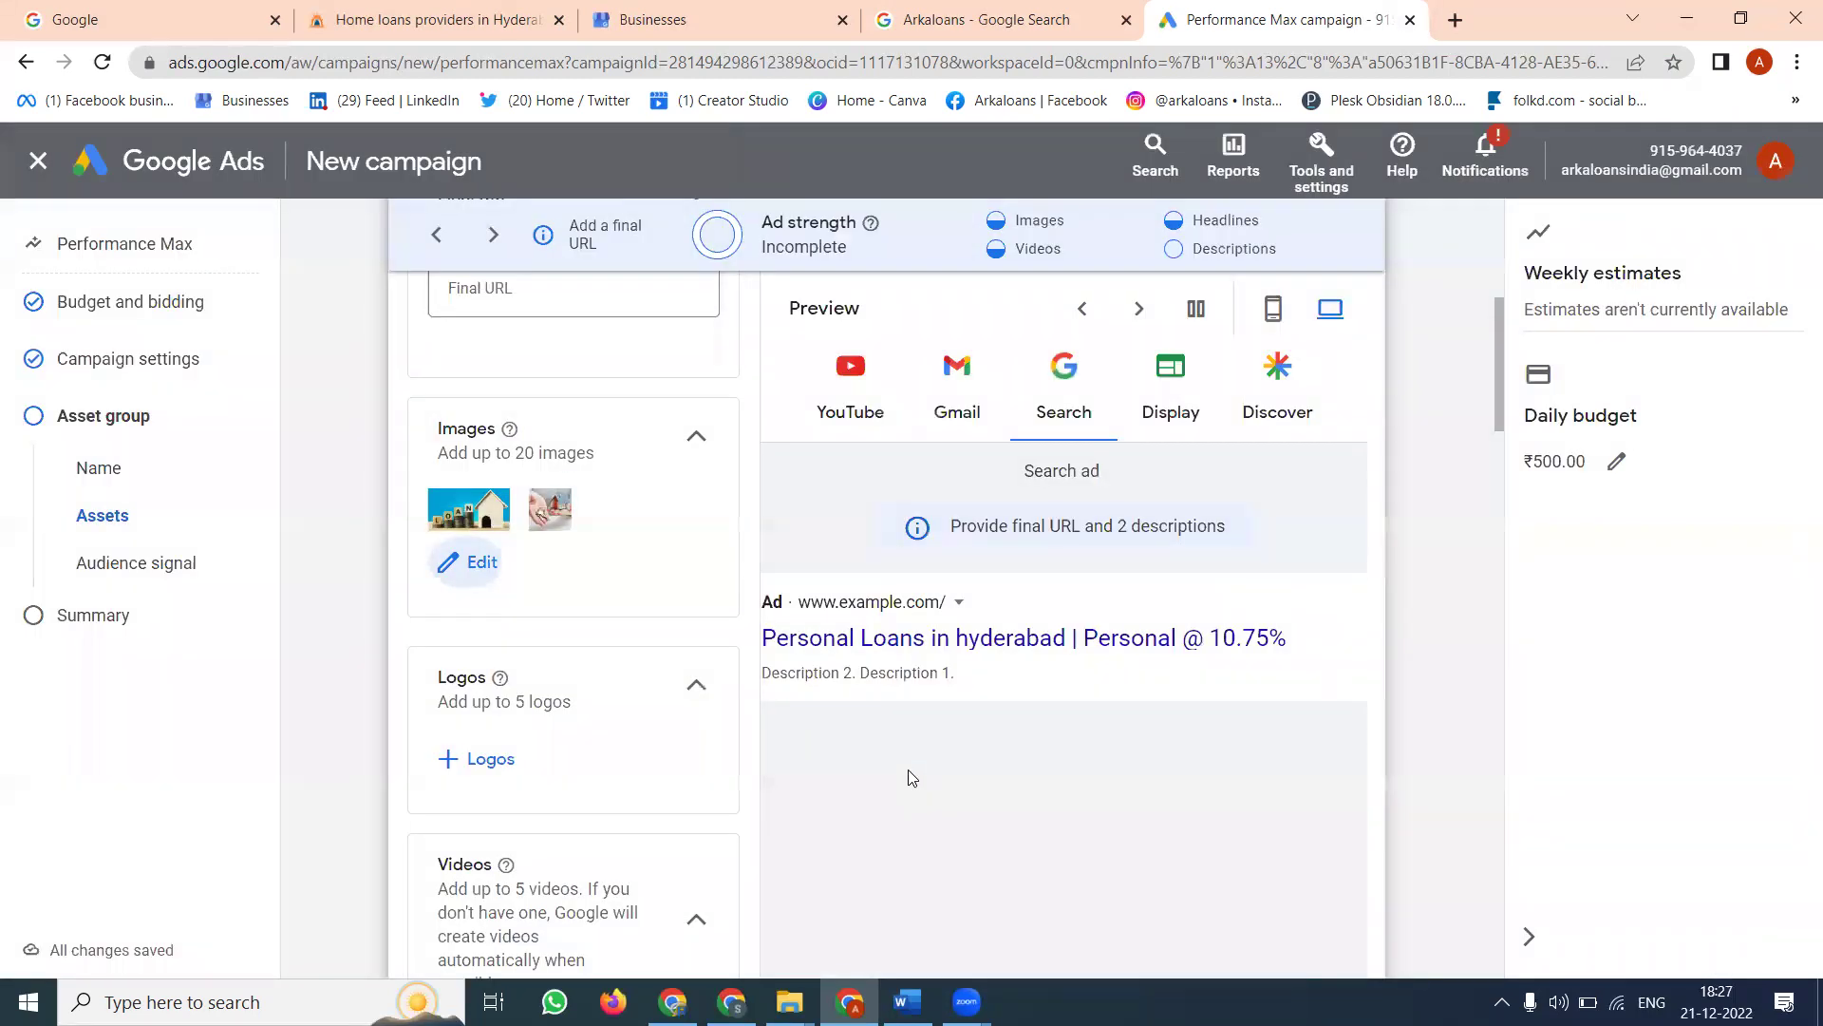
pyautogui.scroll(3, 807, 839)
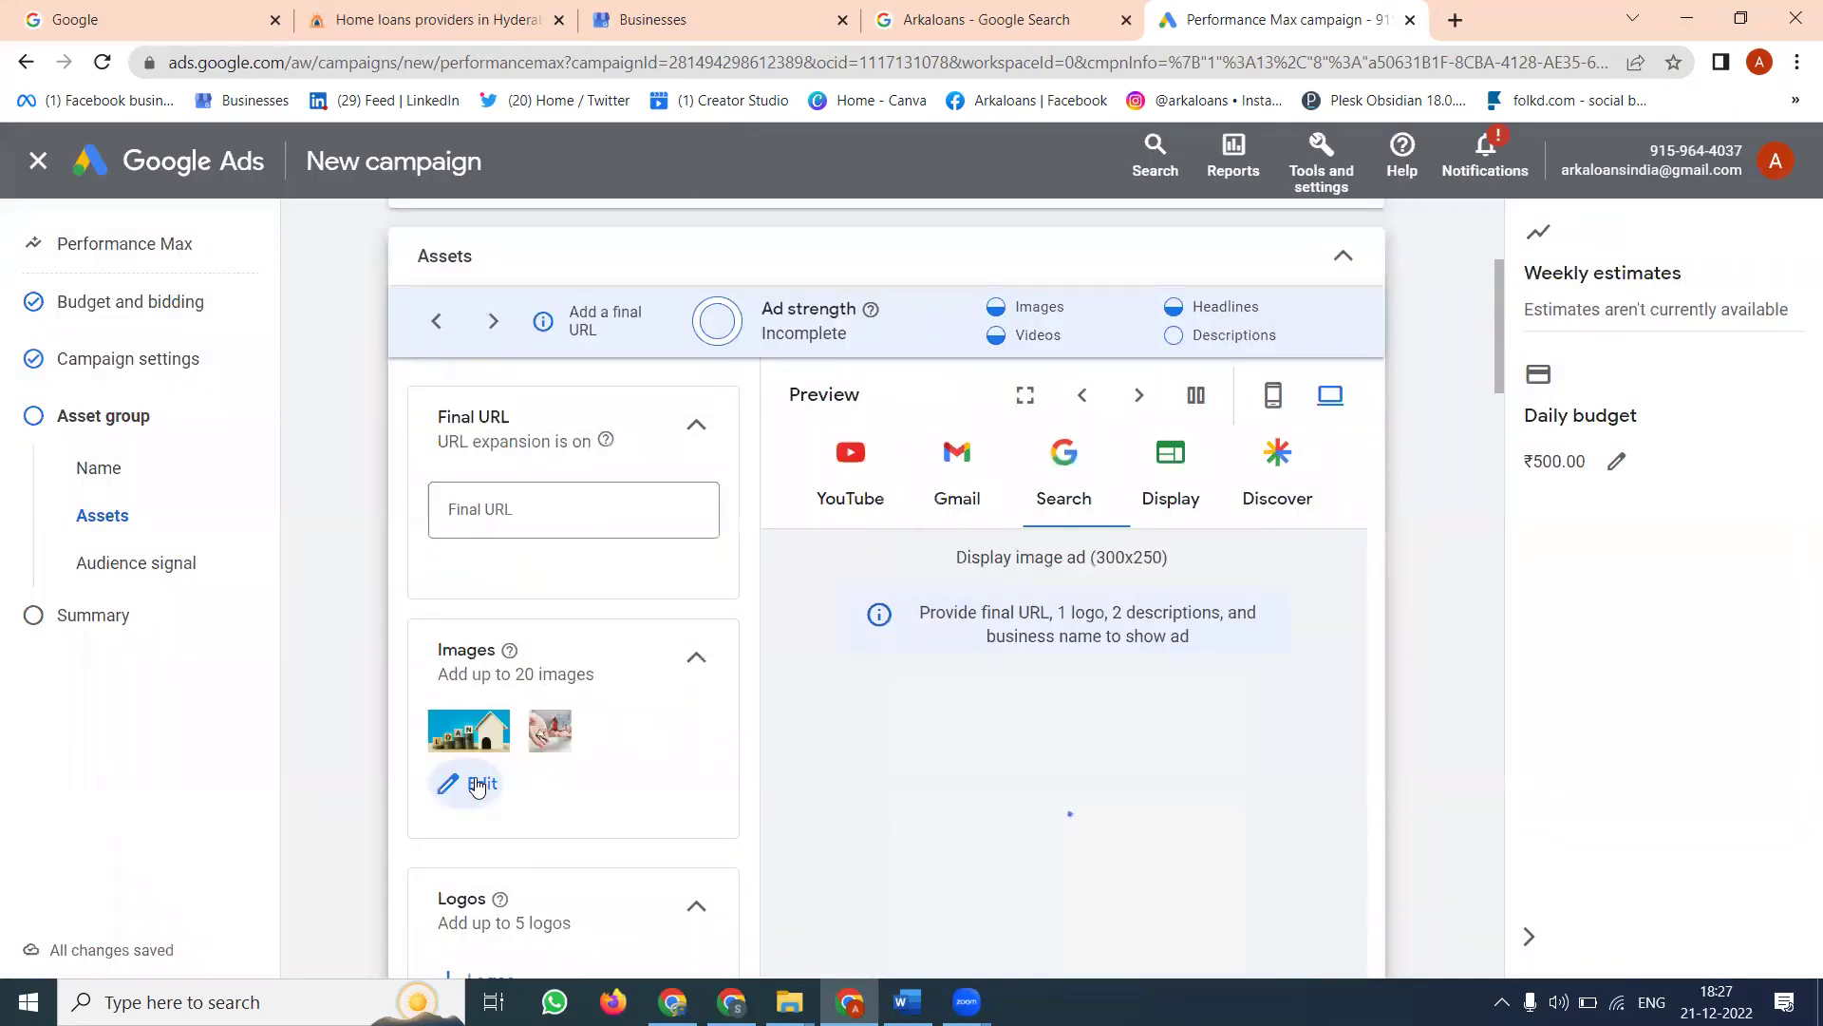
pyautogui.click(474, 781)
pyautogui.click(628, 651)
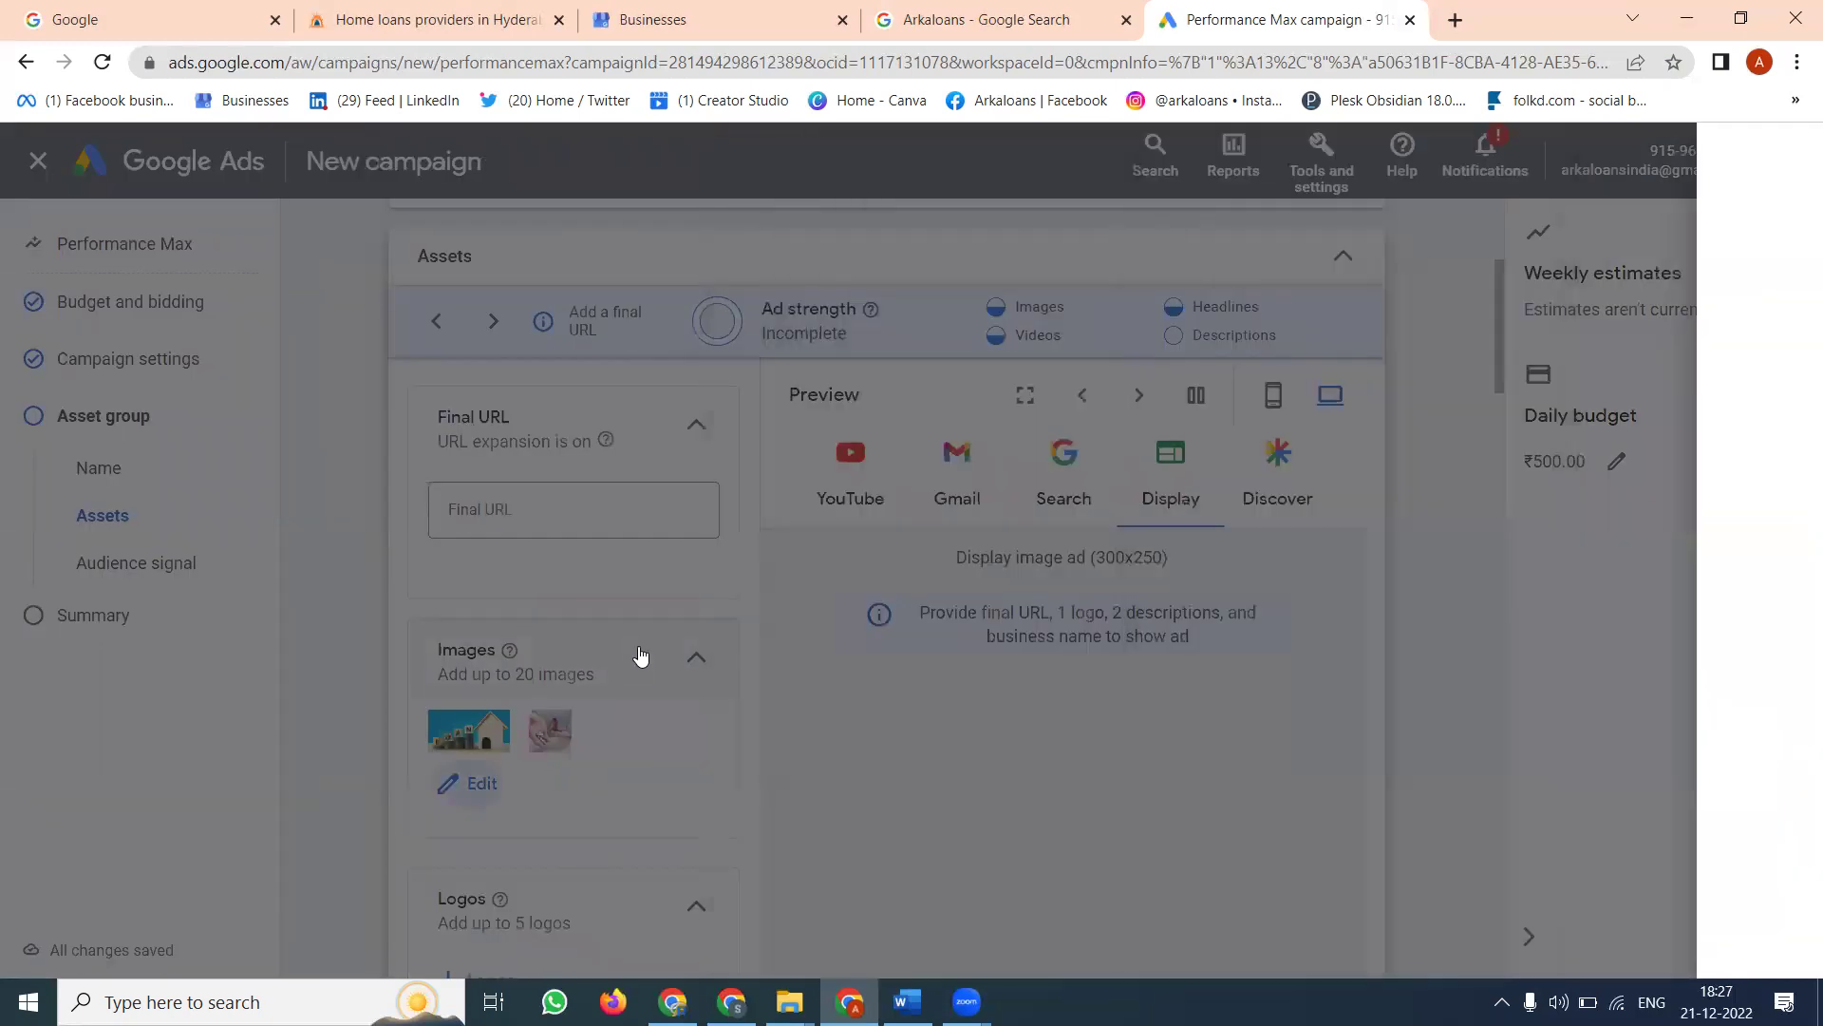
# - Upload arkaloans.jpg from the computer as the logo of the asset group and save the selection
pyautogui.scroll(-1, 569, 807)
pyautogui.scroll(-2, 518, 642)
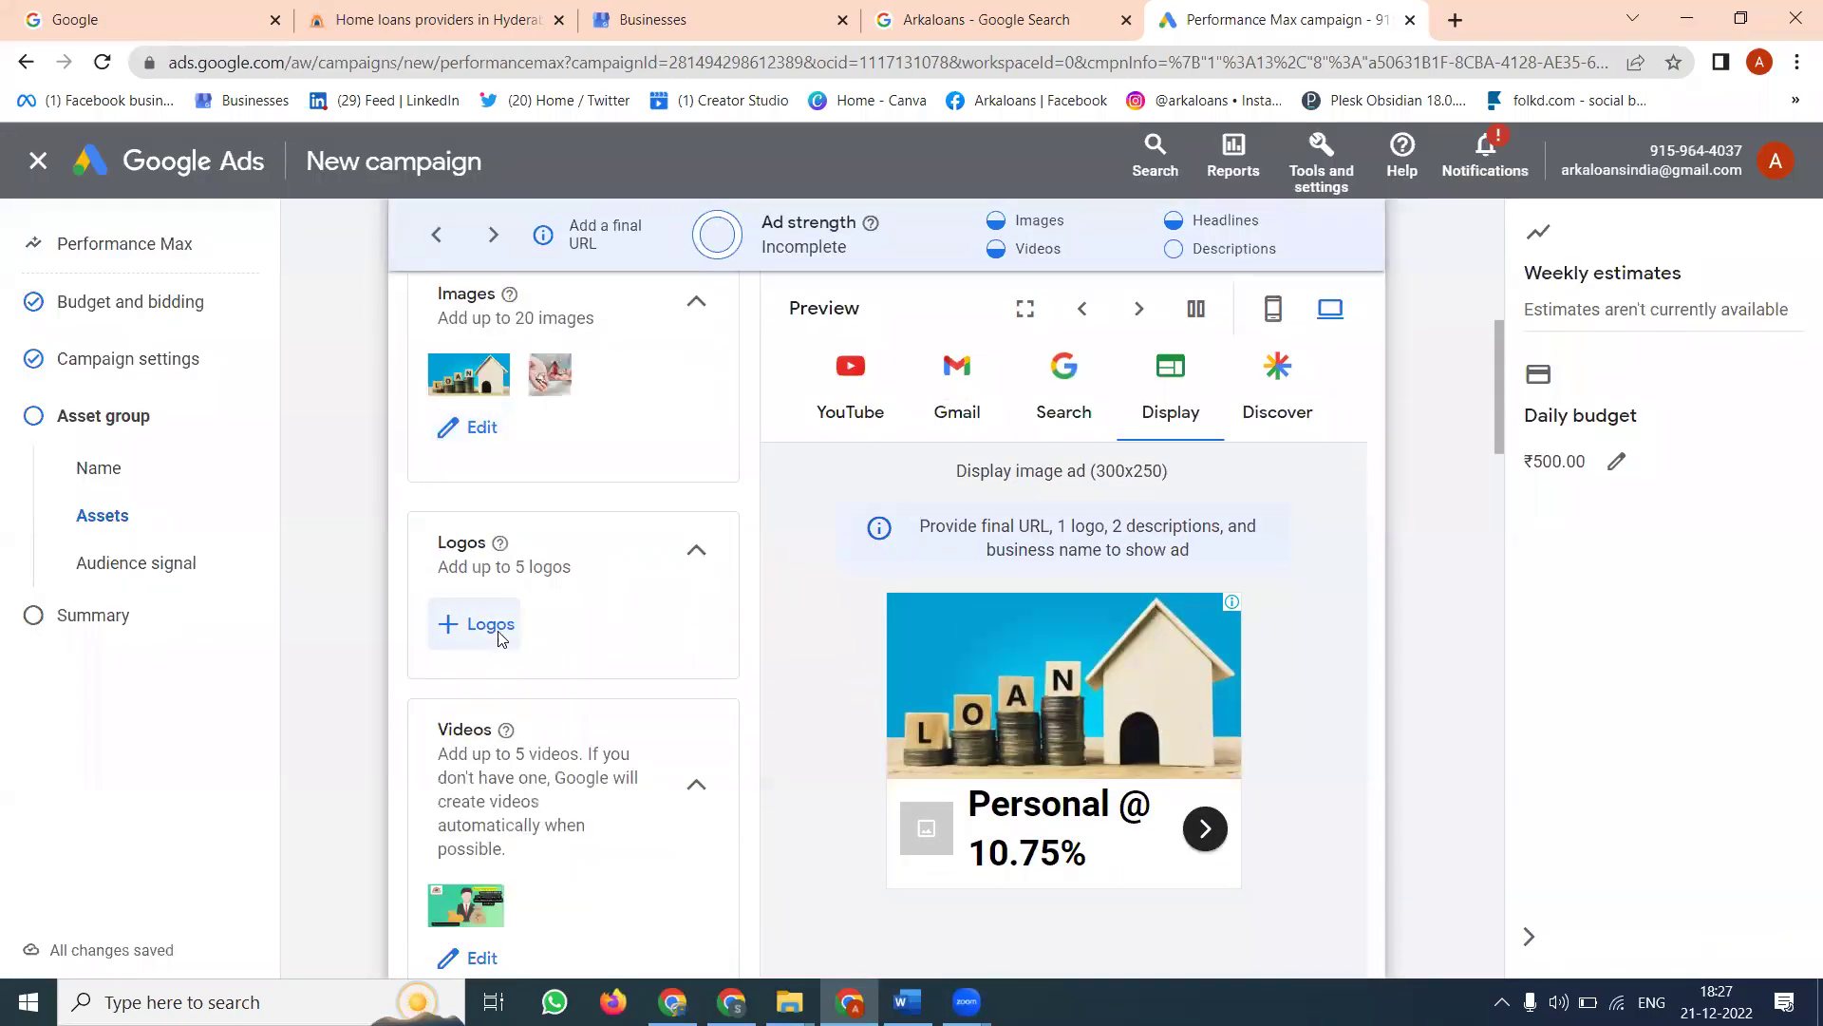
pyautogui.click(479, 624)
pyautogui.click(1389, 227)
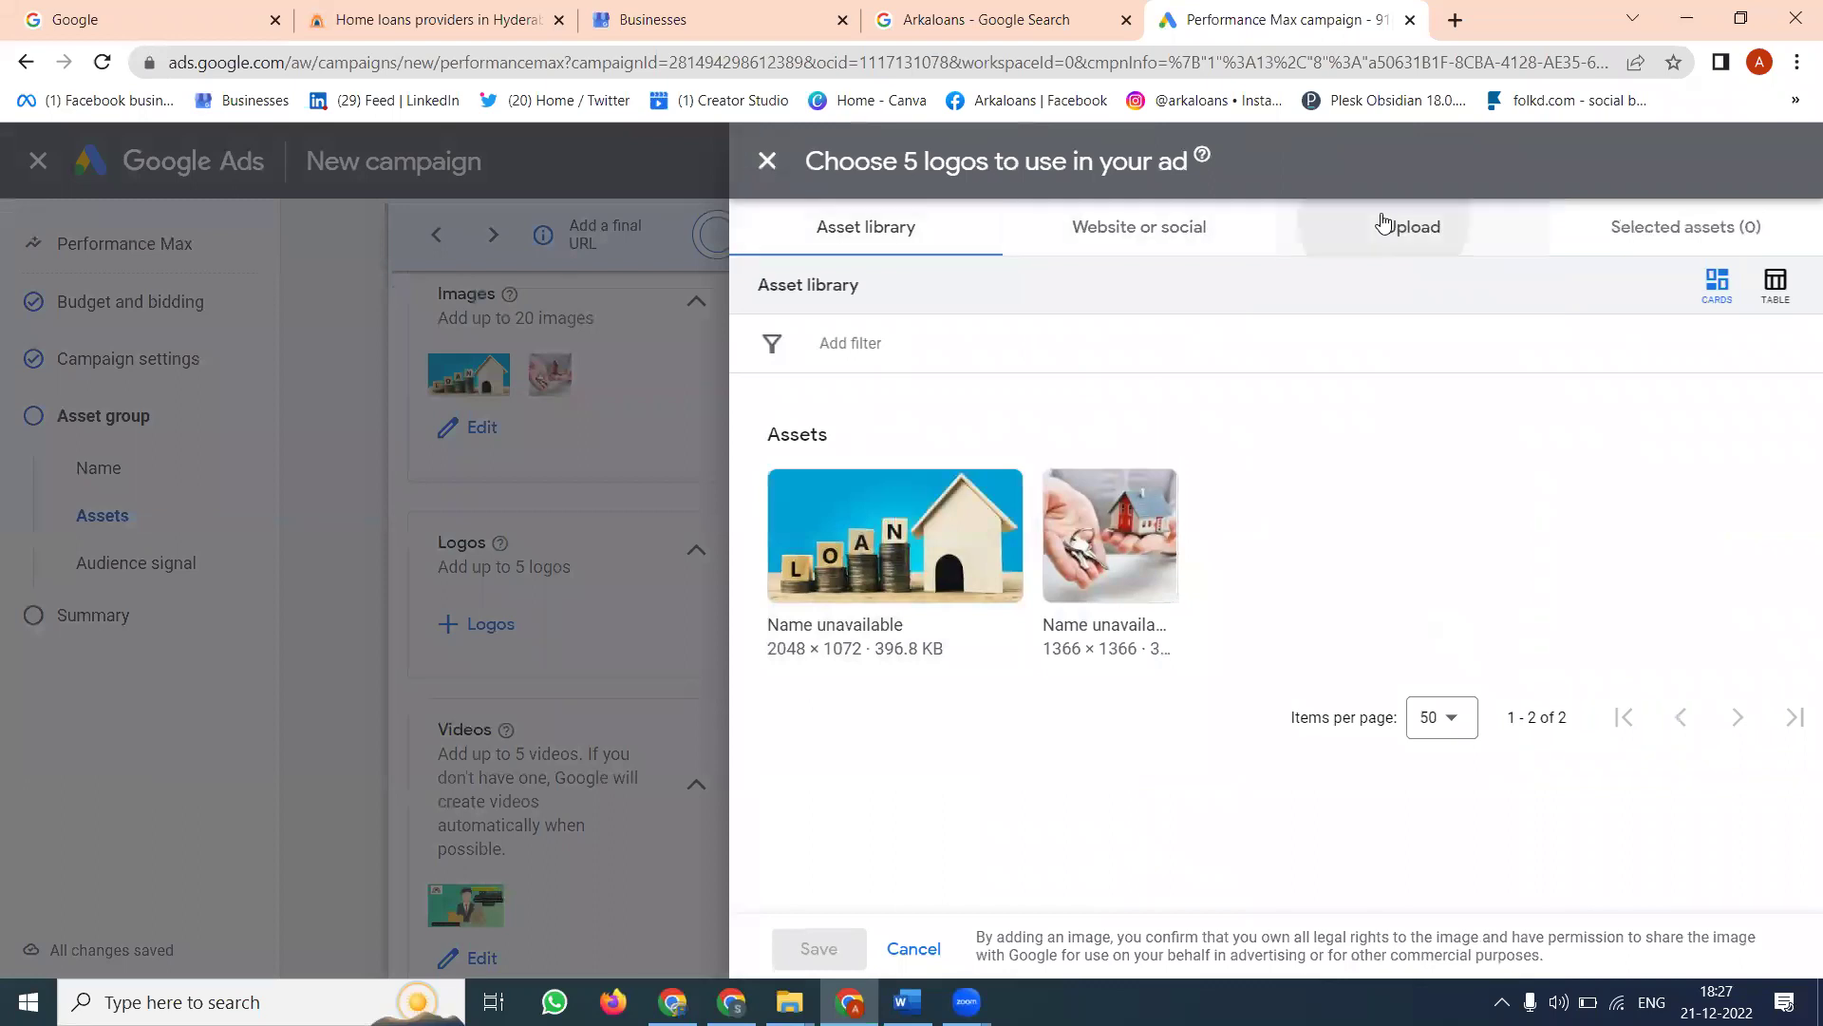
pyautogui.click(1132, 646)
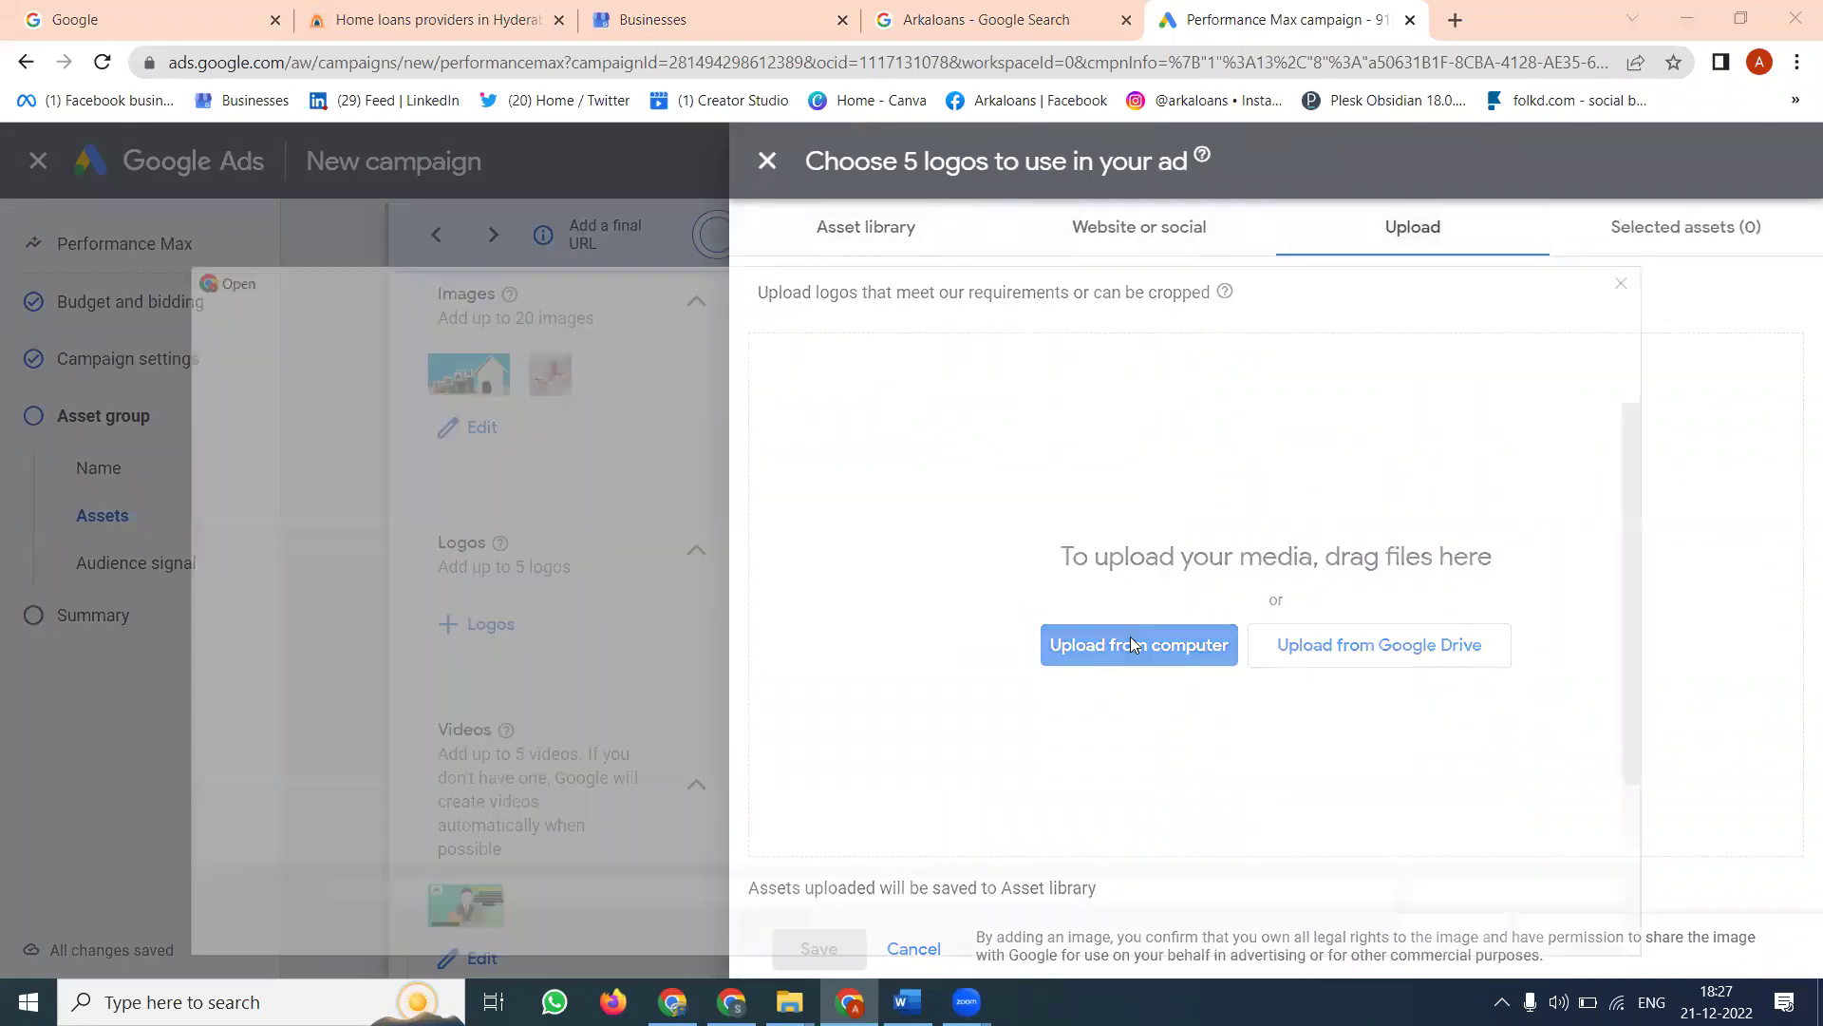
pyautogui.click(943, 627)
pyautogui.doubleClick(943, 627)
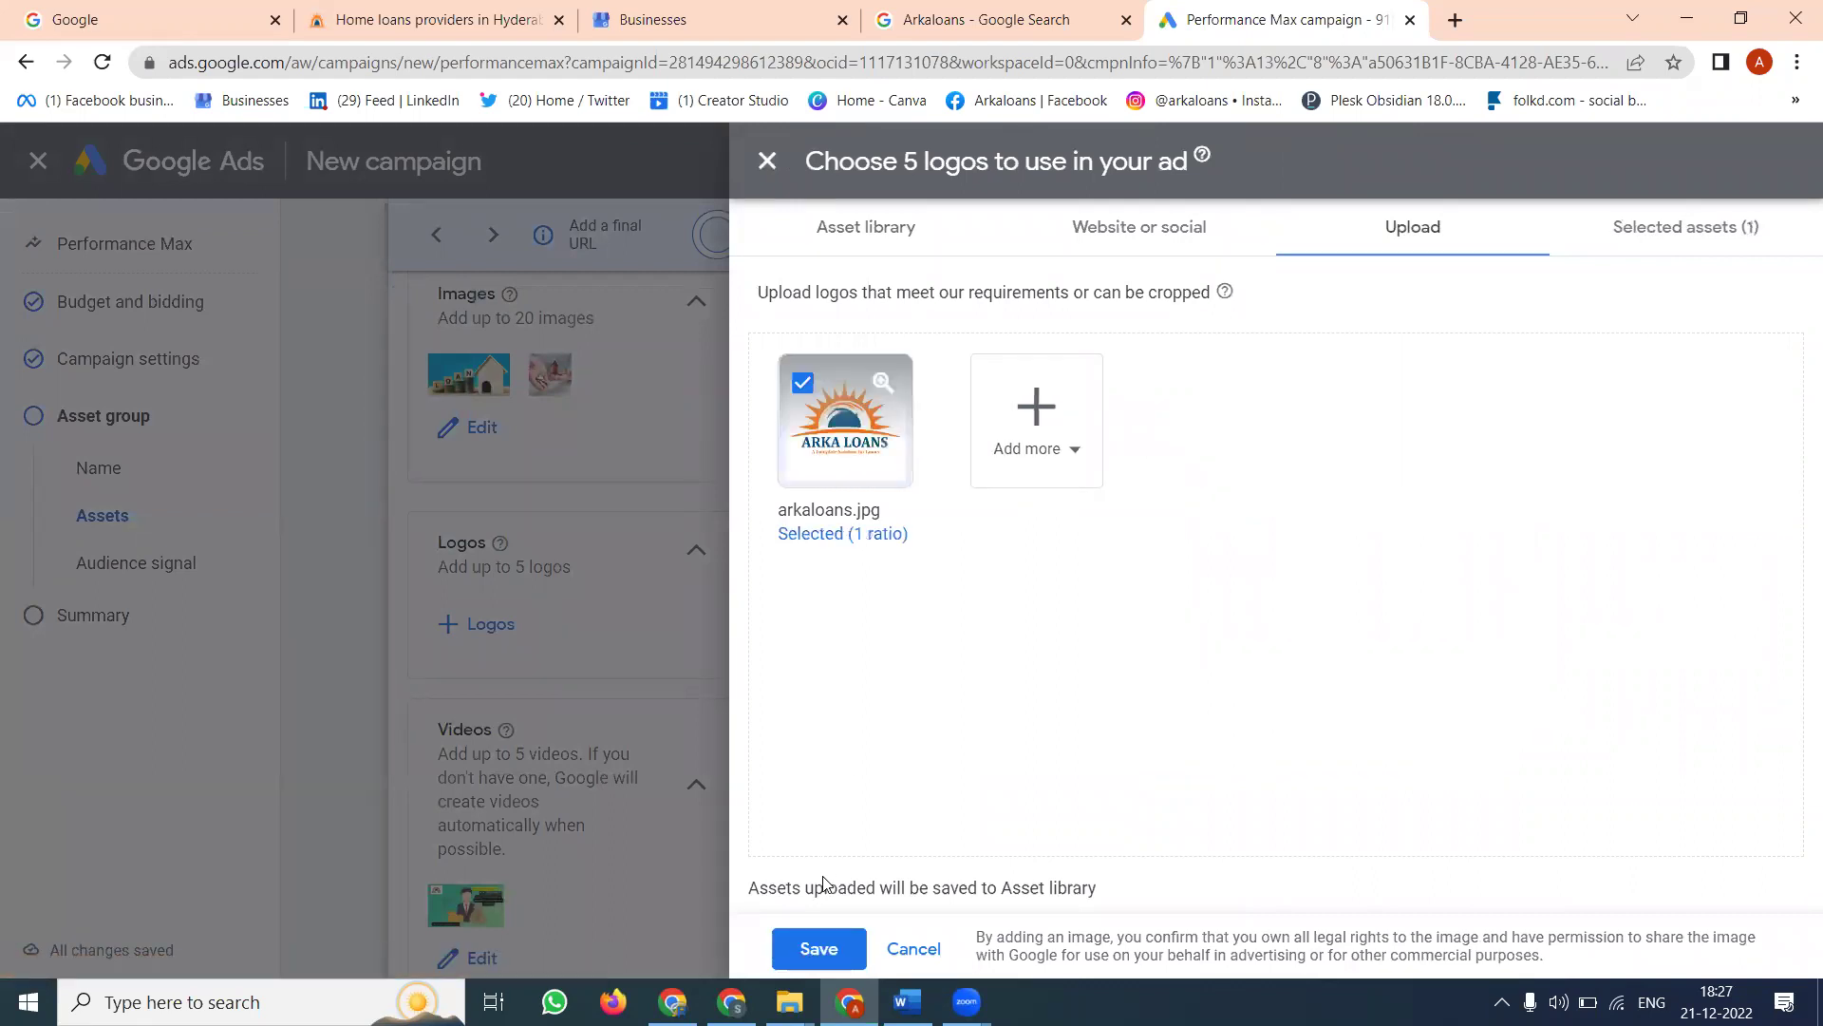
pyautogui.click(820, 947)
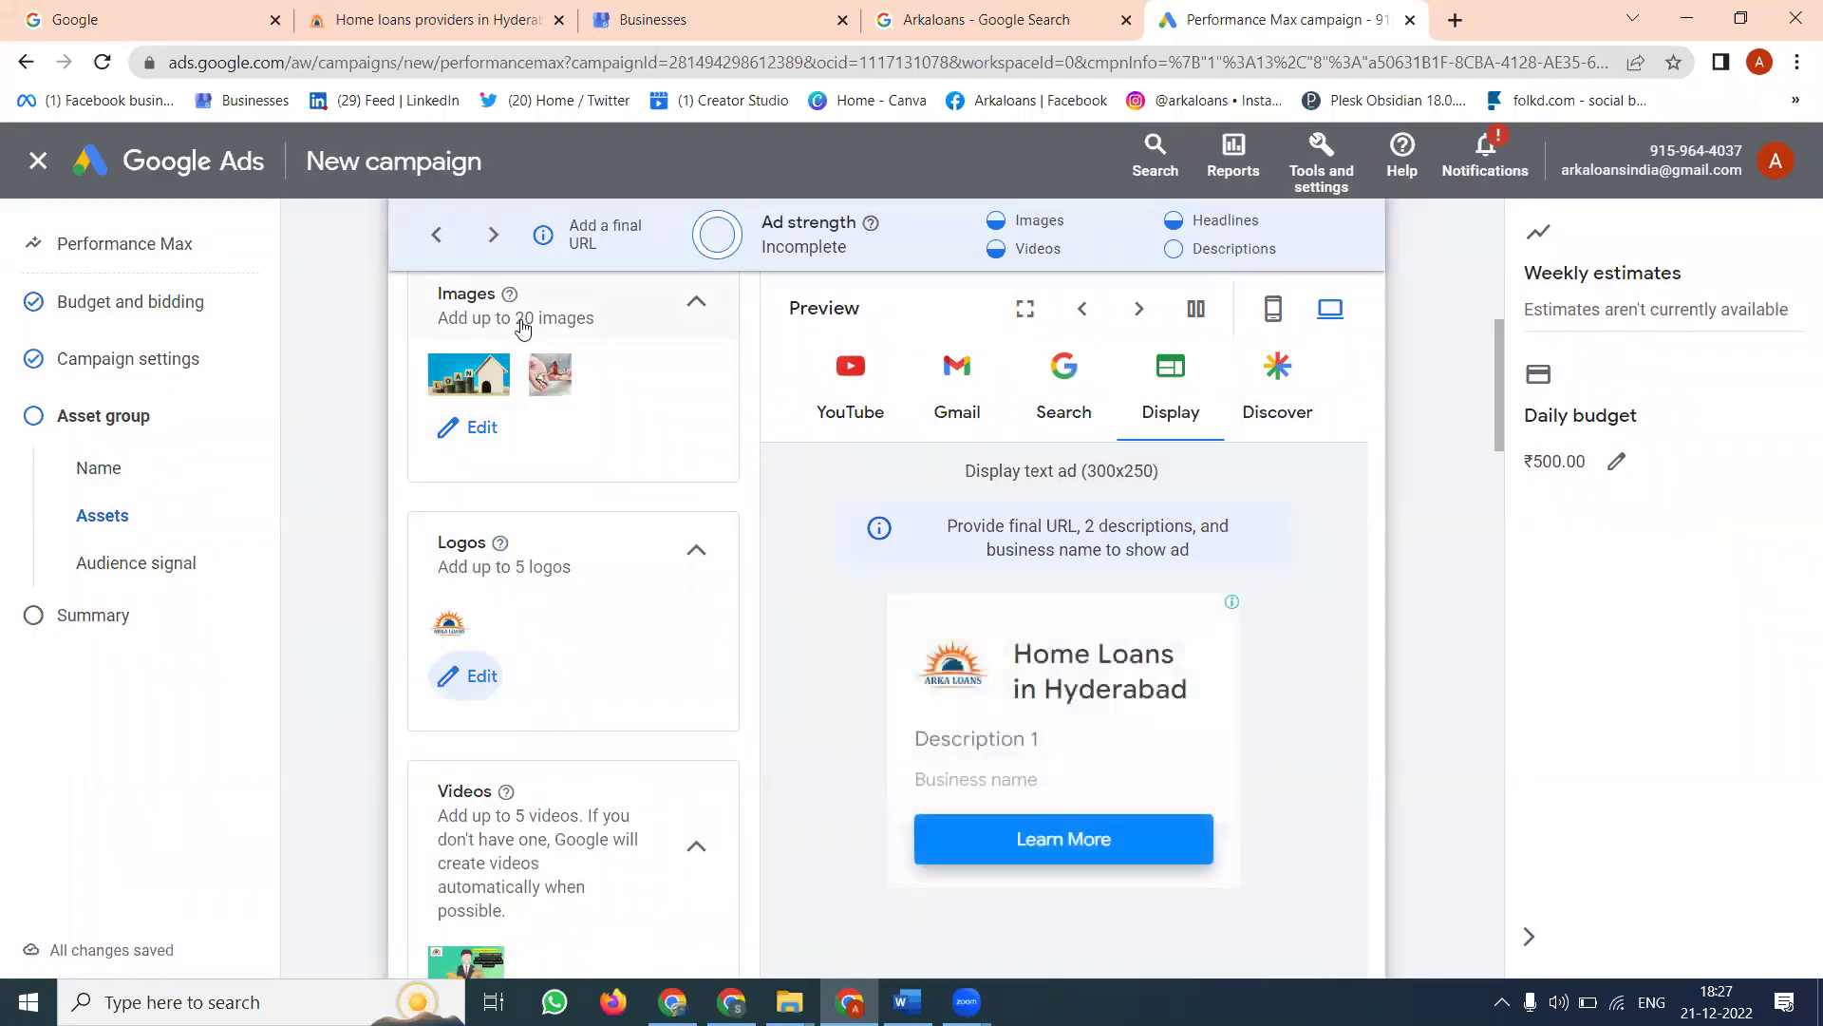
pyautogui.scroll(7, 589, 520)
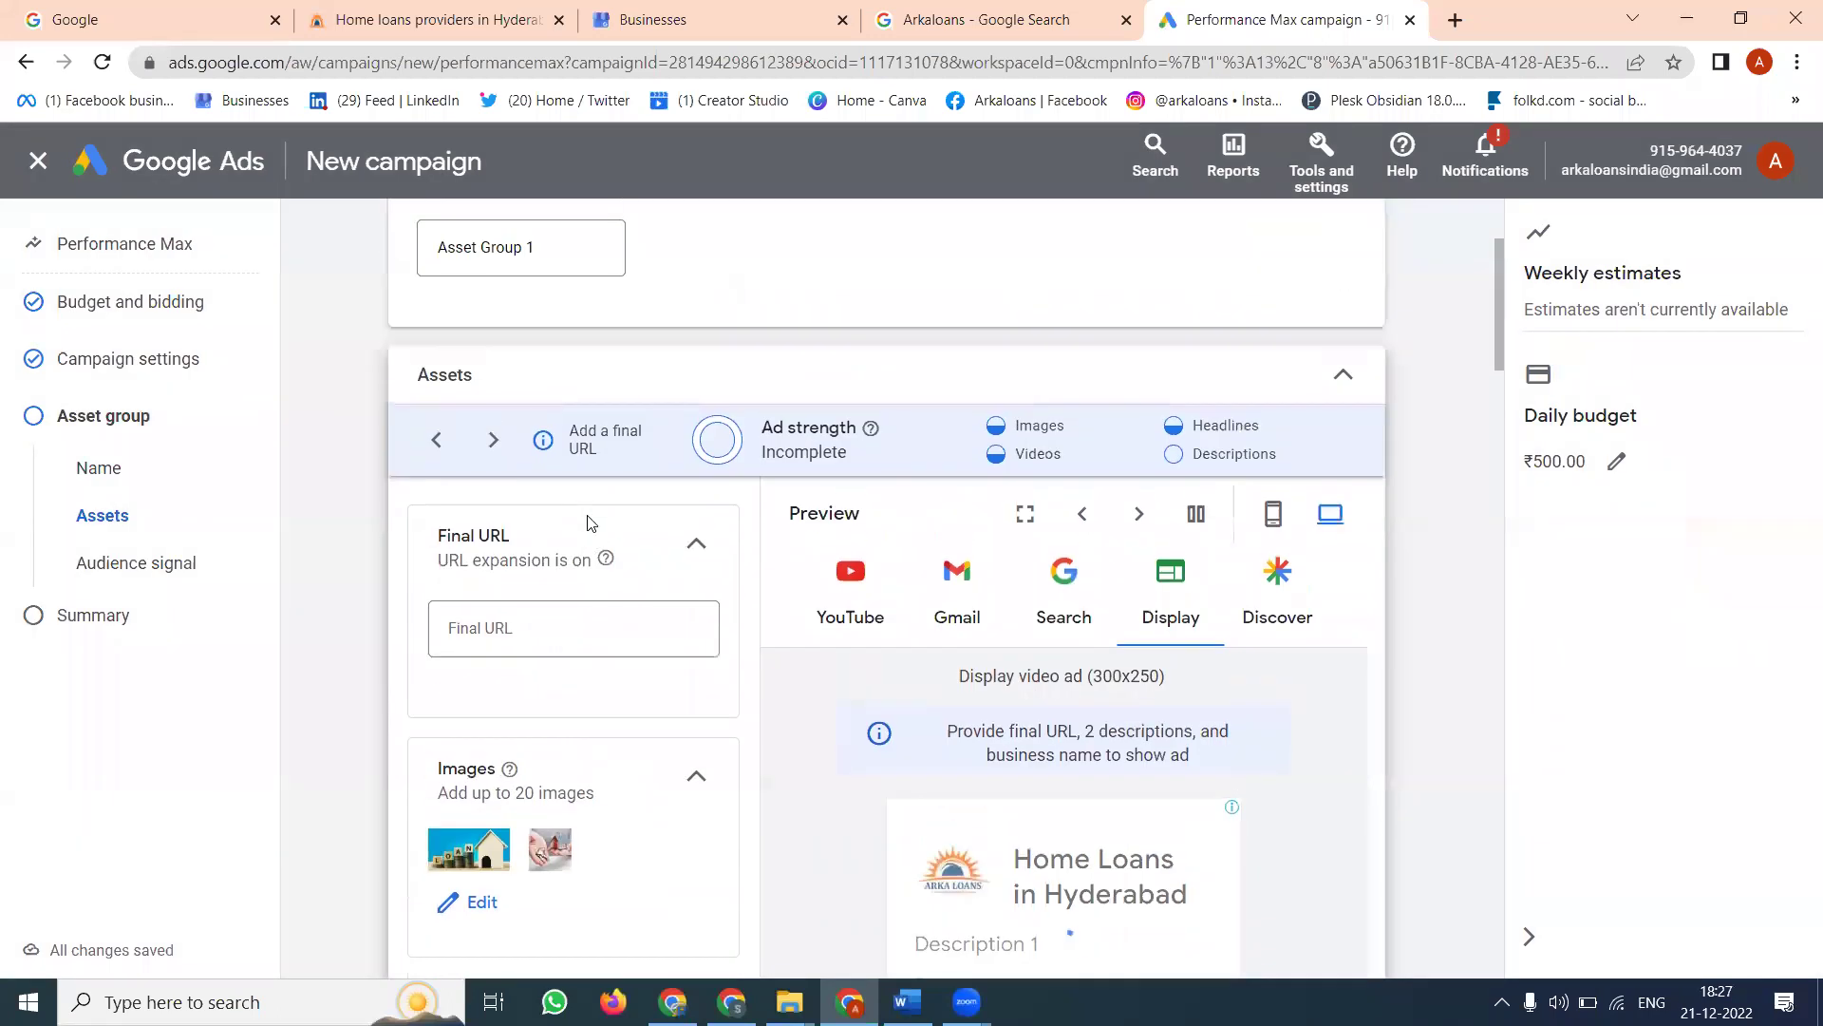
pyautogui.scroll(-2, 581, 570)
pyautogui.click(571, 628)
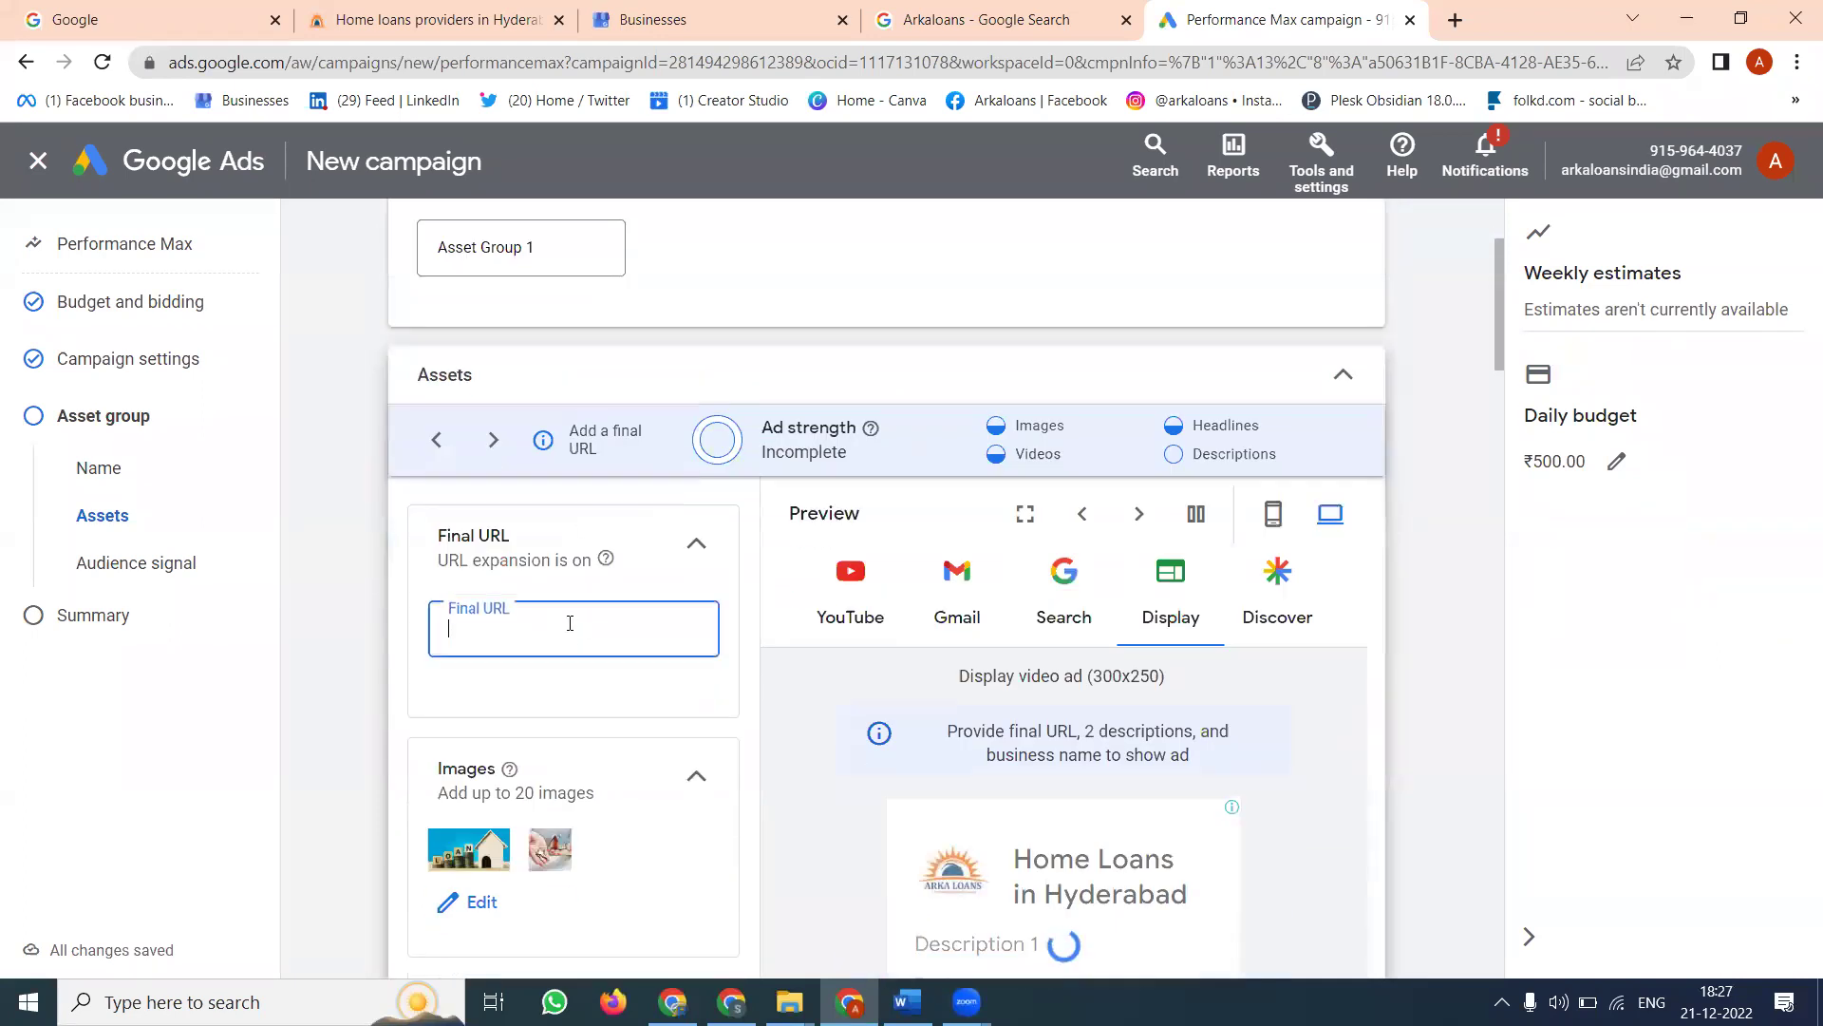
pyautogui.click(380, 19)
pyautogui.click(357, 59)
pyautogui.hotkey('ctrl', 'c')
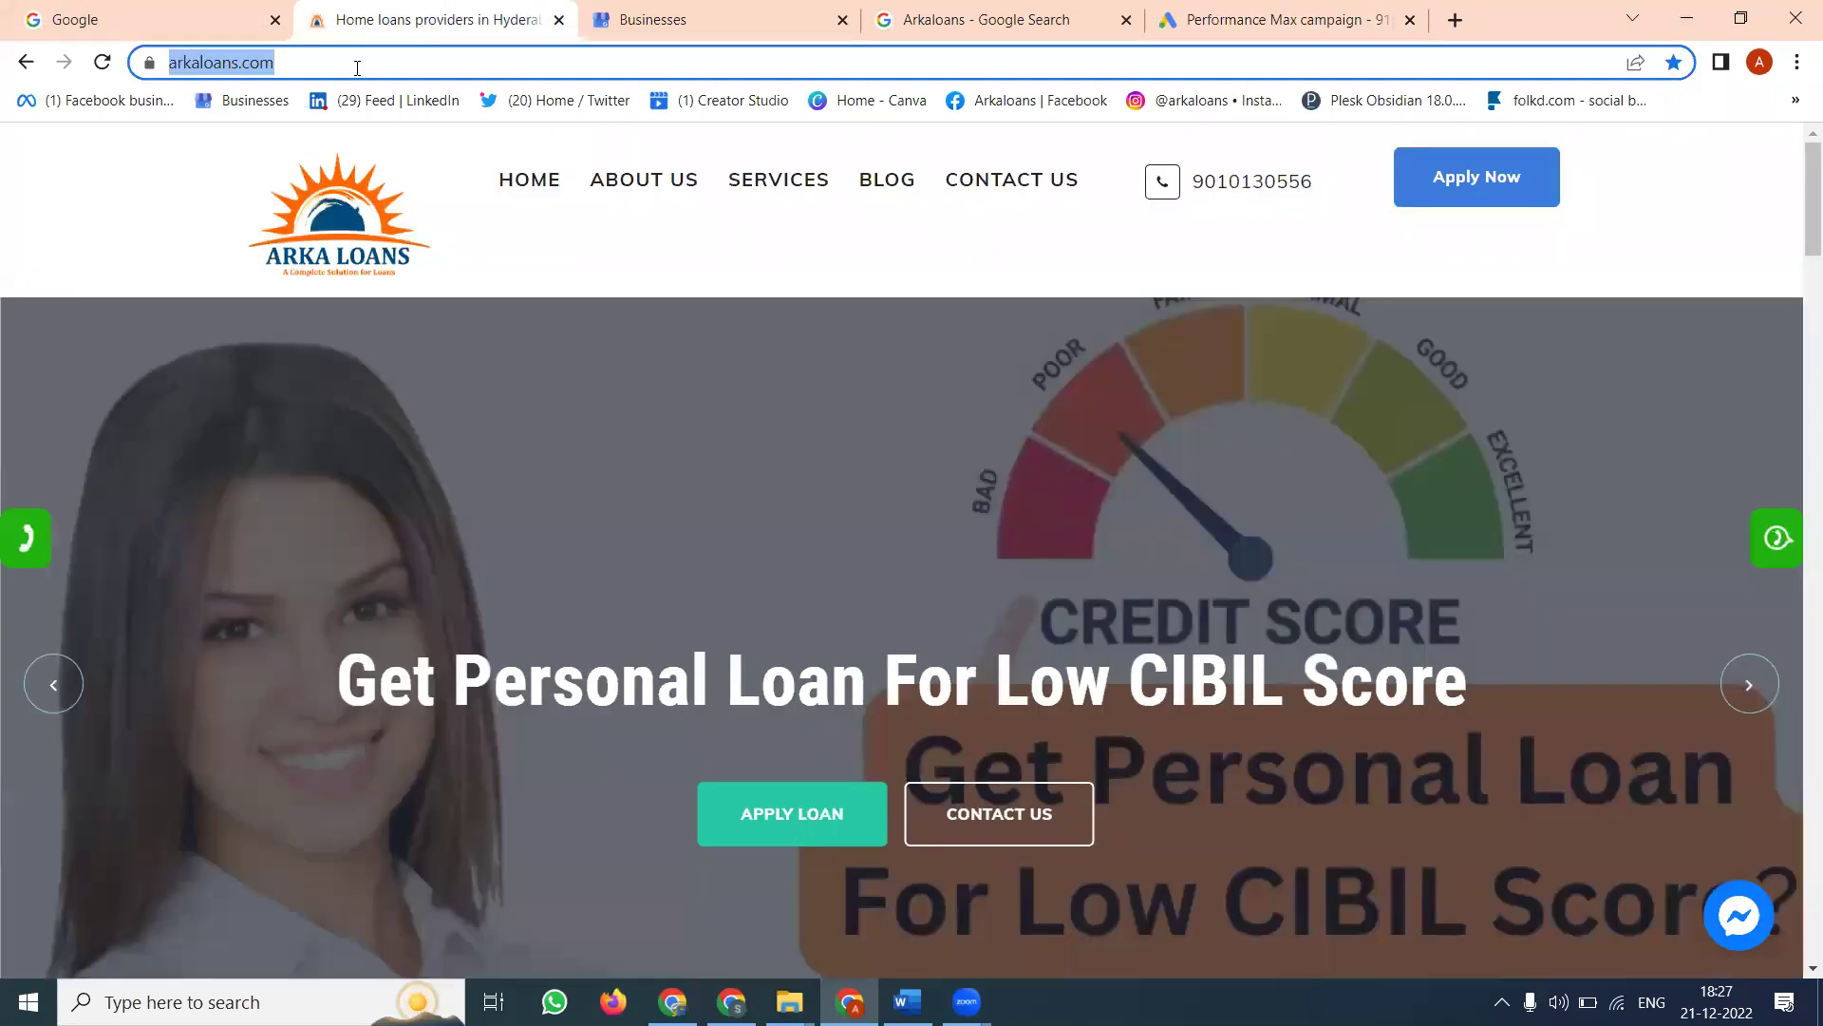
pyautogui.click(1164, 18)
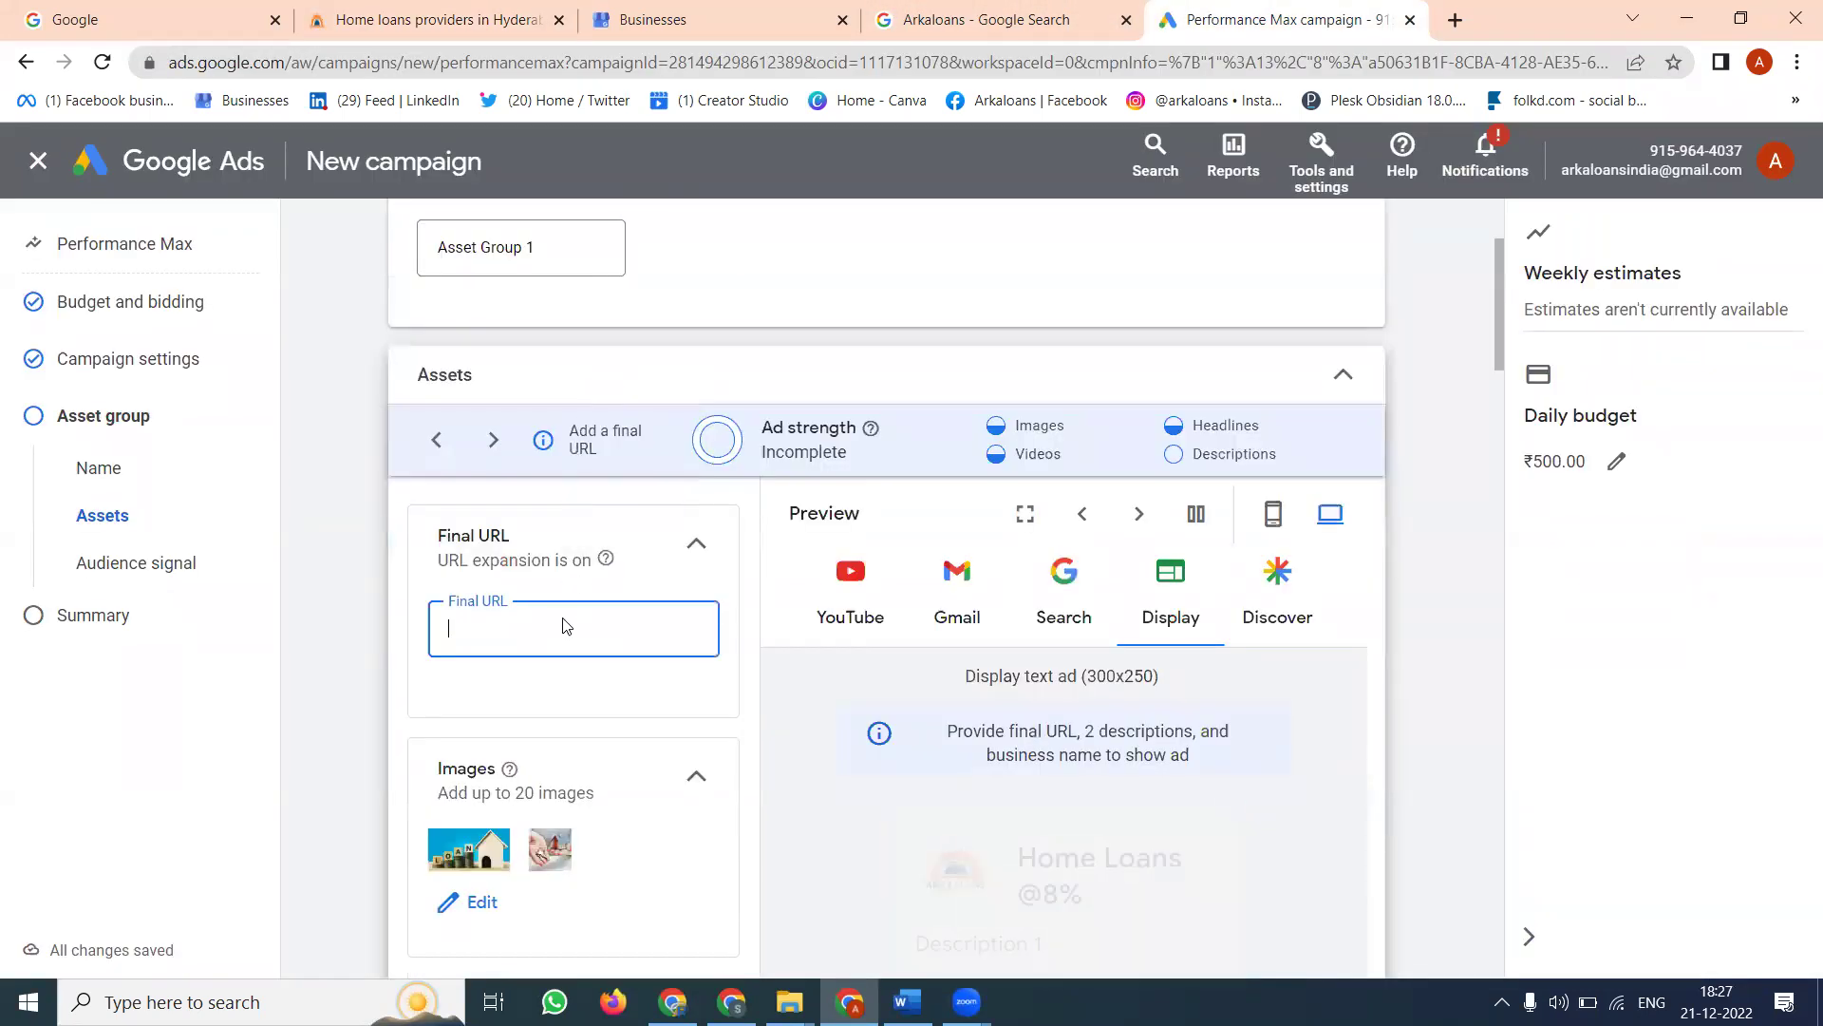
pyautogui.hotkey('ctrl', 'v')
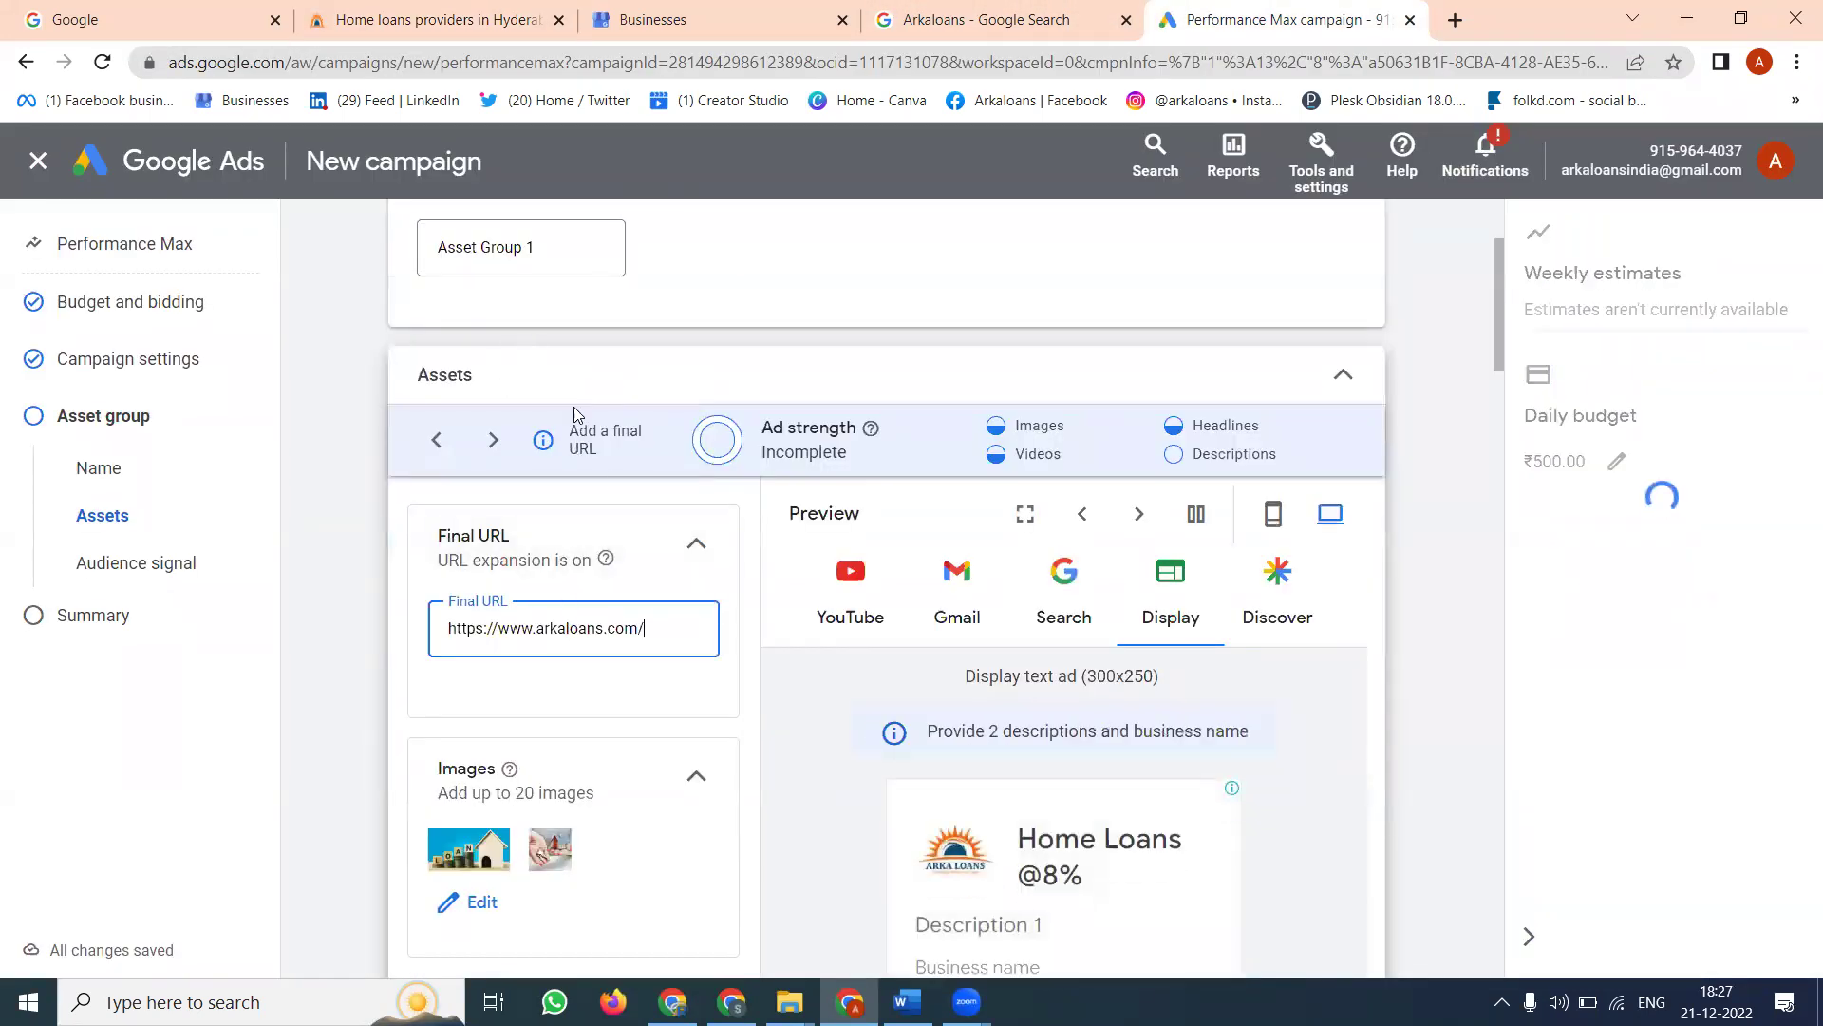
# - Copy the first long headline, "arkaloans provide personal loans , home loans with best rate of interest", into both the short description and the description
pyautogui.scroll(-5, 820, 572)
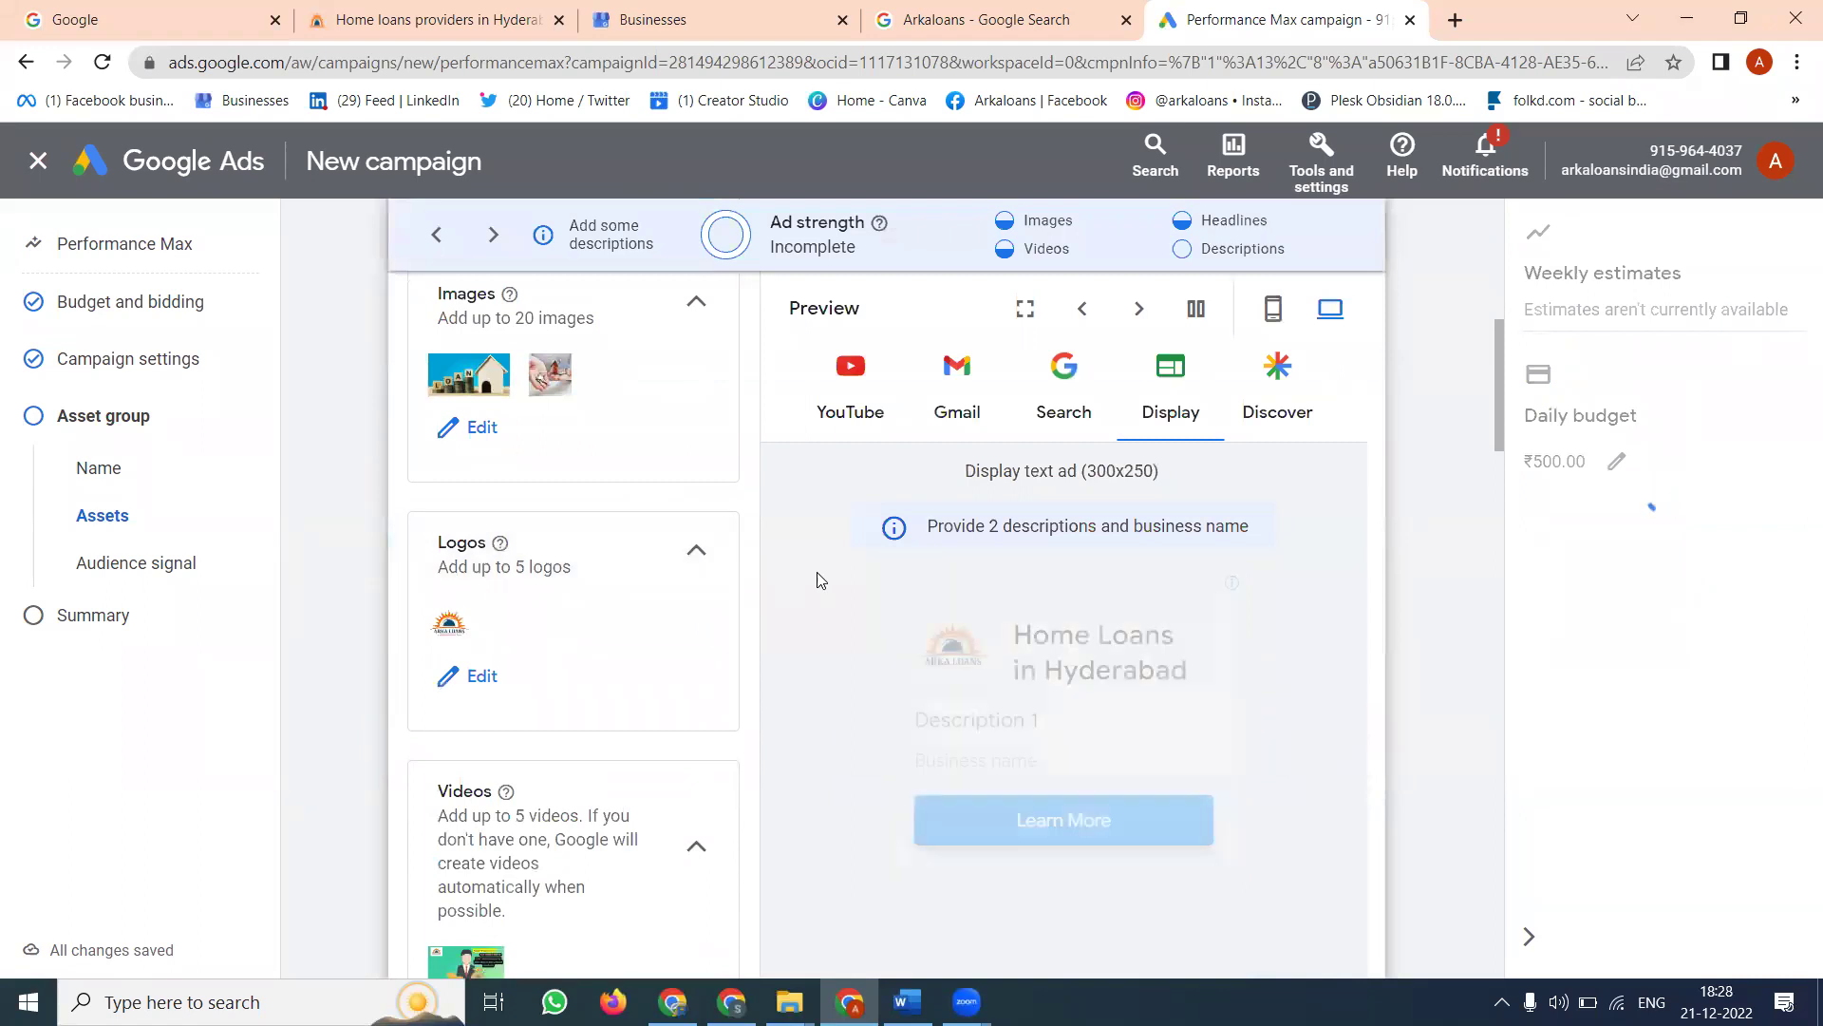
pyautogui.scroll(-6, 582, 529)
pyautogui.scroll(-6, 582, 529)
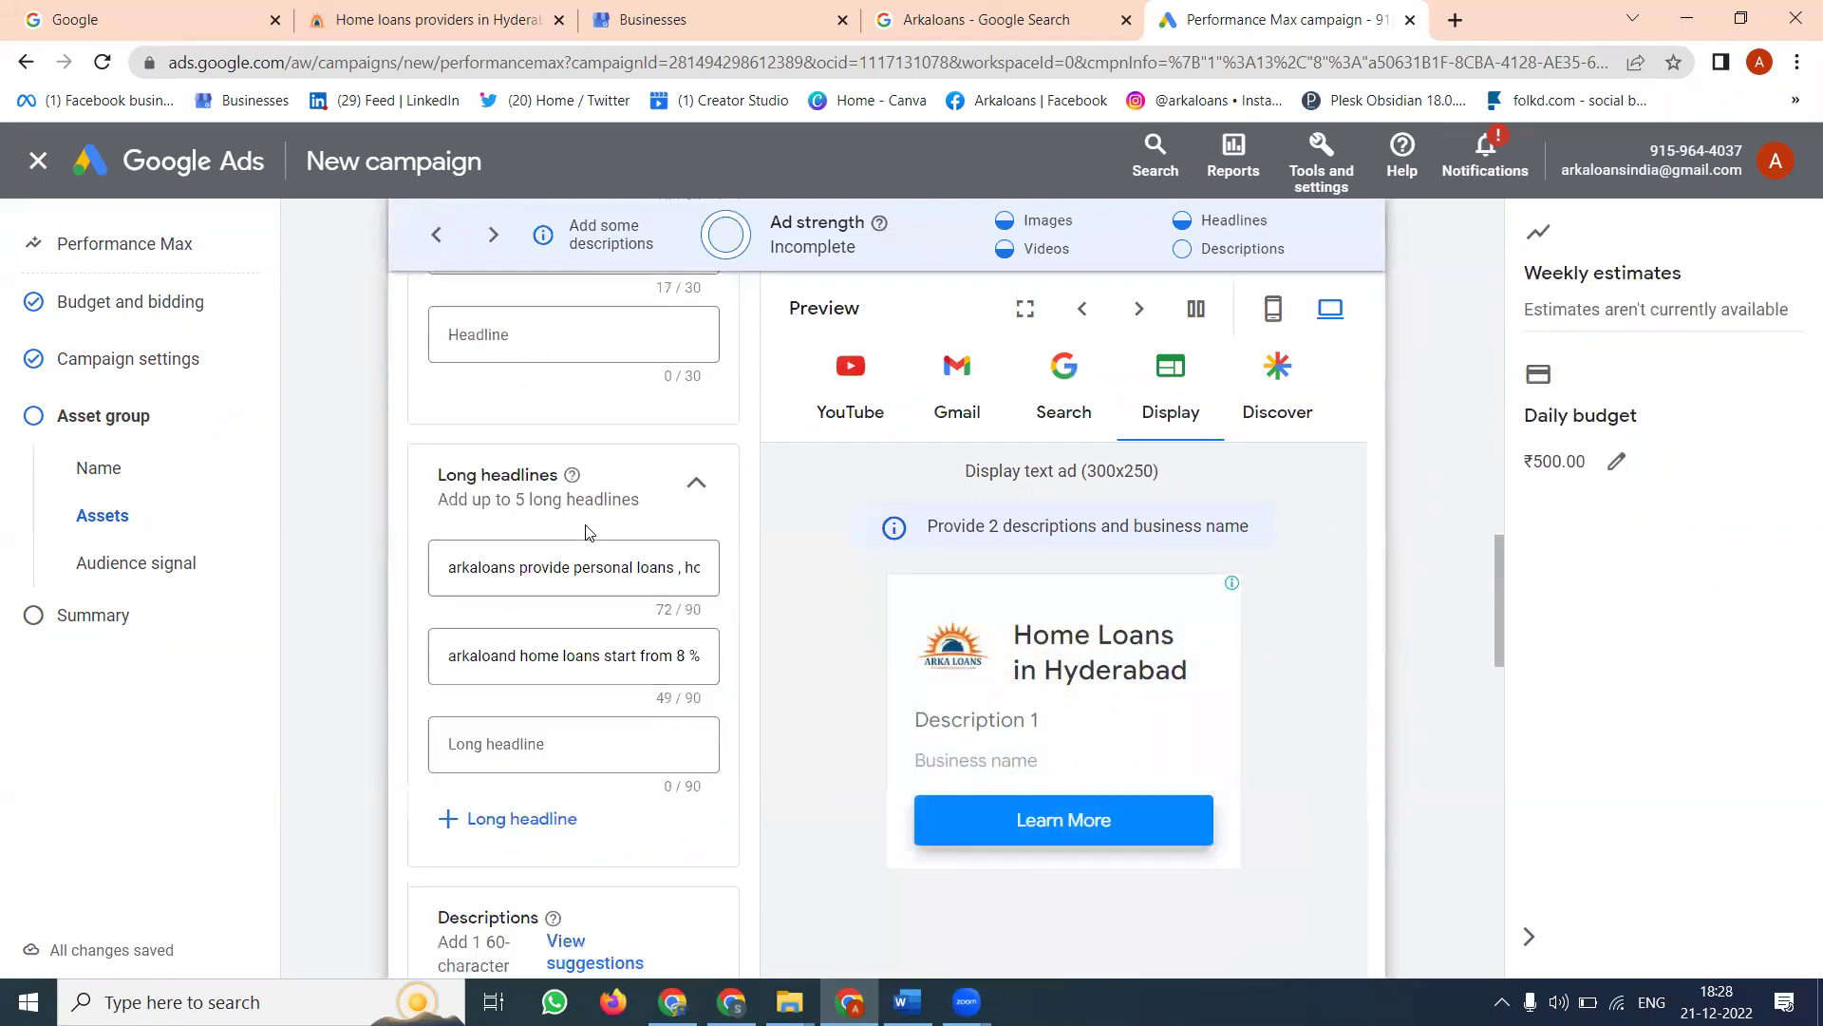
pyautogui.scroll(-6, 582, 683)
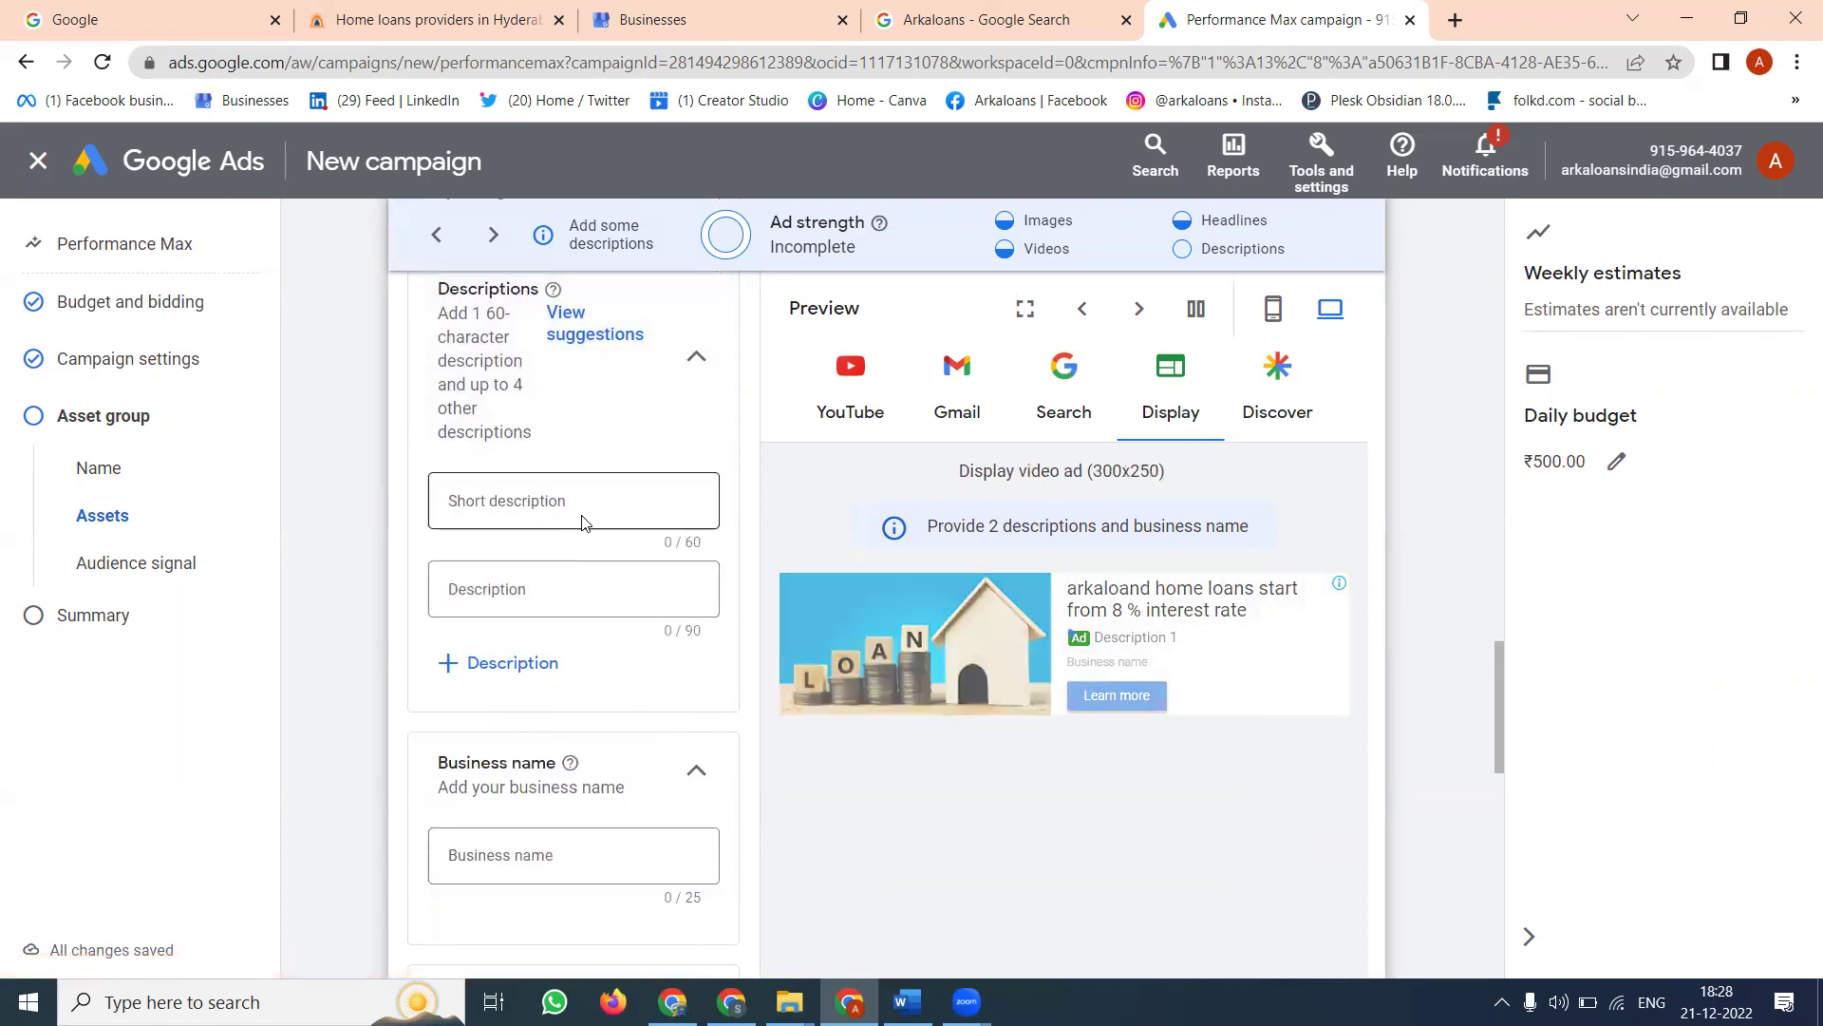
pyautogui.scroll(5, 579, 513)
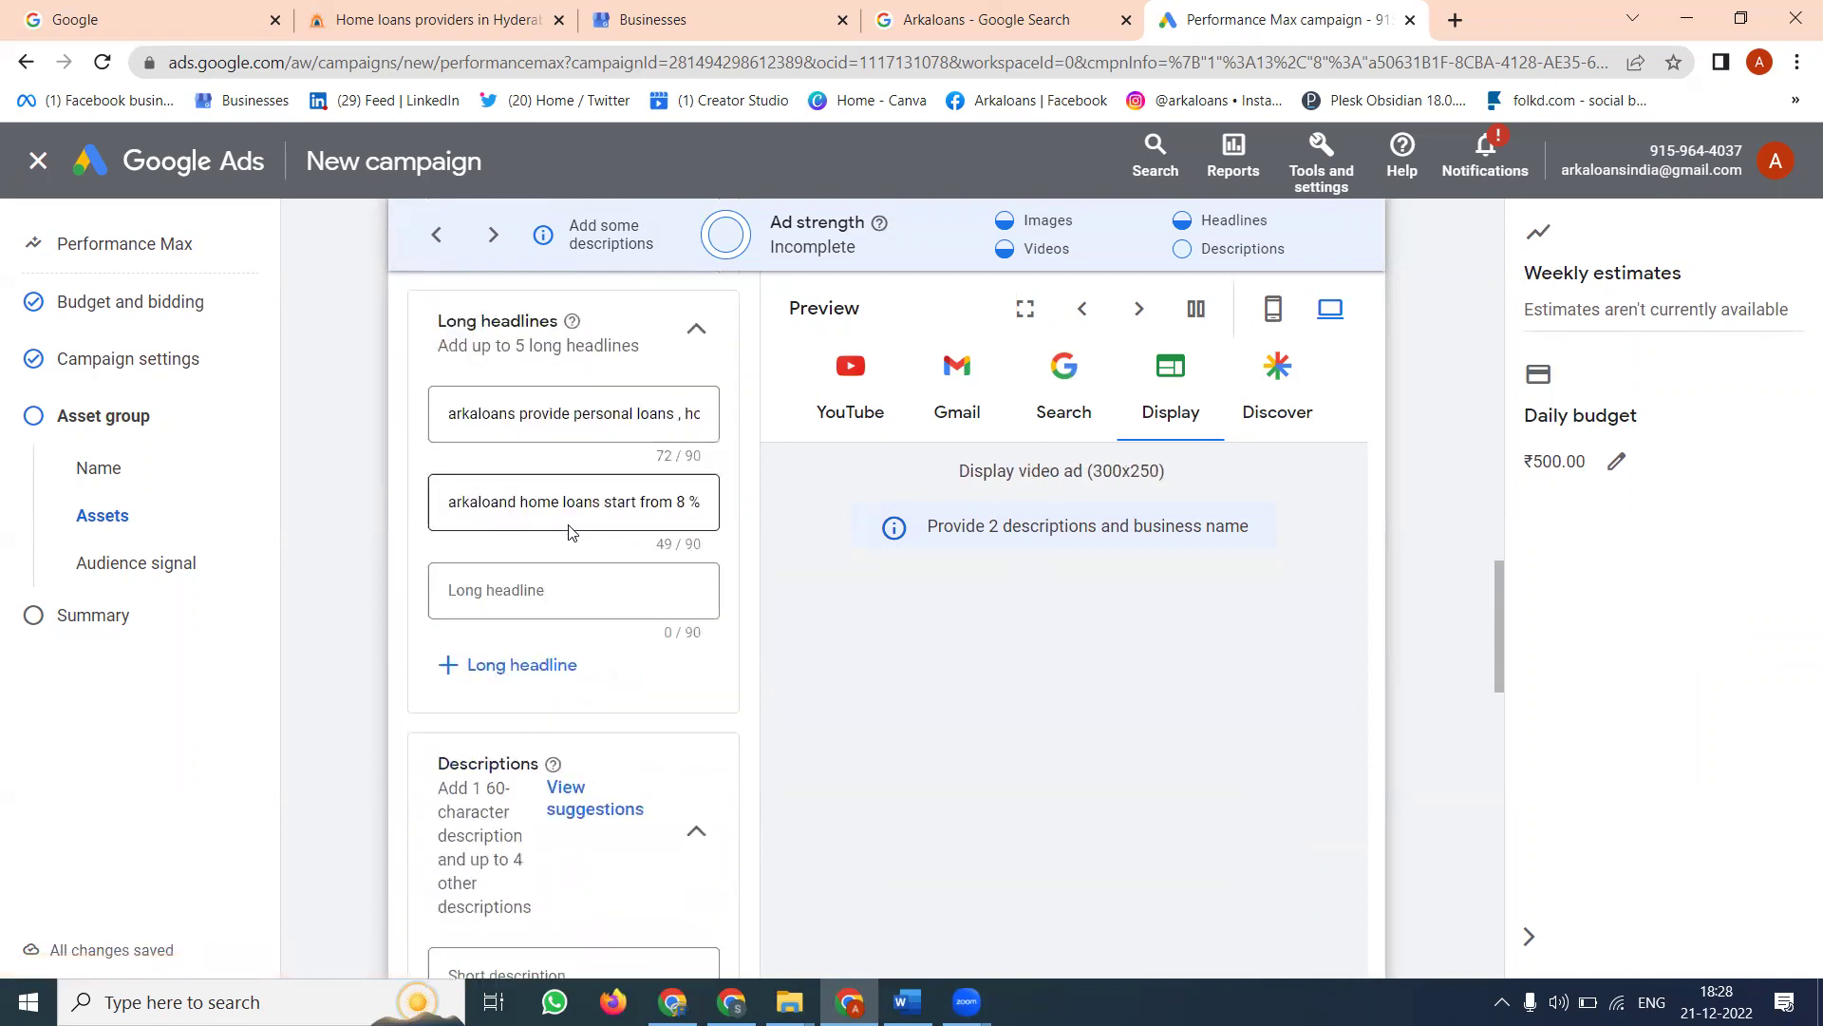
pyautogui.tripleClick(533, 408)
pyautogui.scroll(-4, 517, 607)
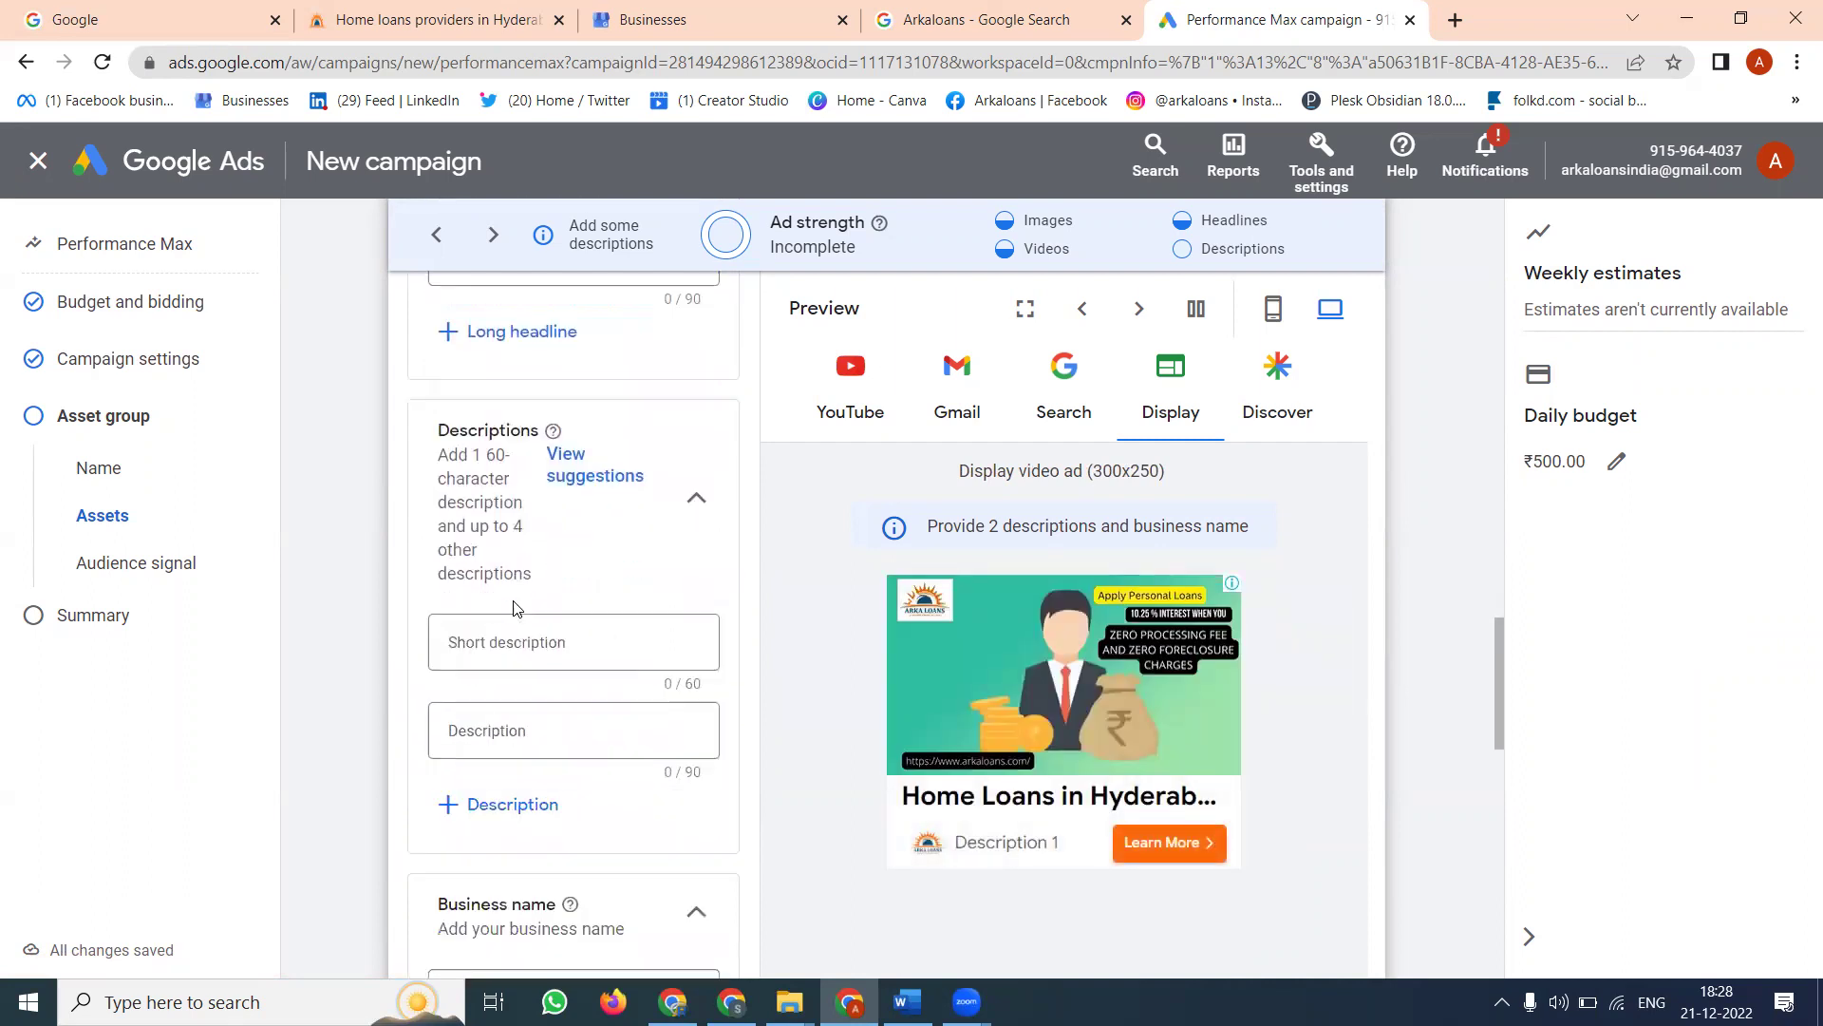
pyautogui.click(509, 625)
pyautogui.write('arkaloans provide personal loans , home loans with best rate of interest')
pyautogui.click(524, 722)
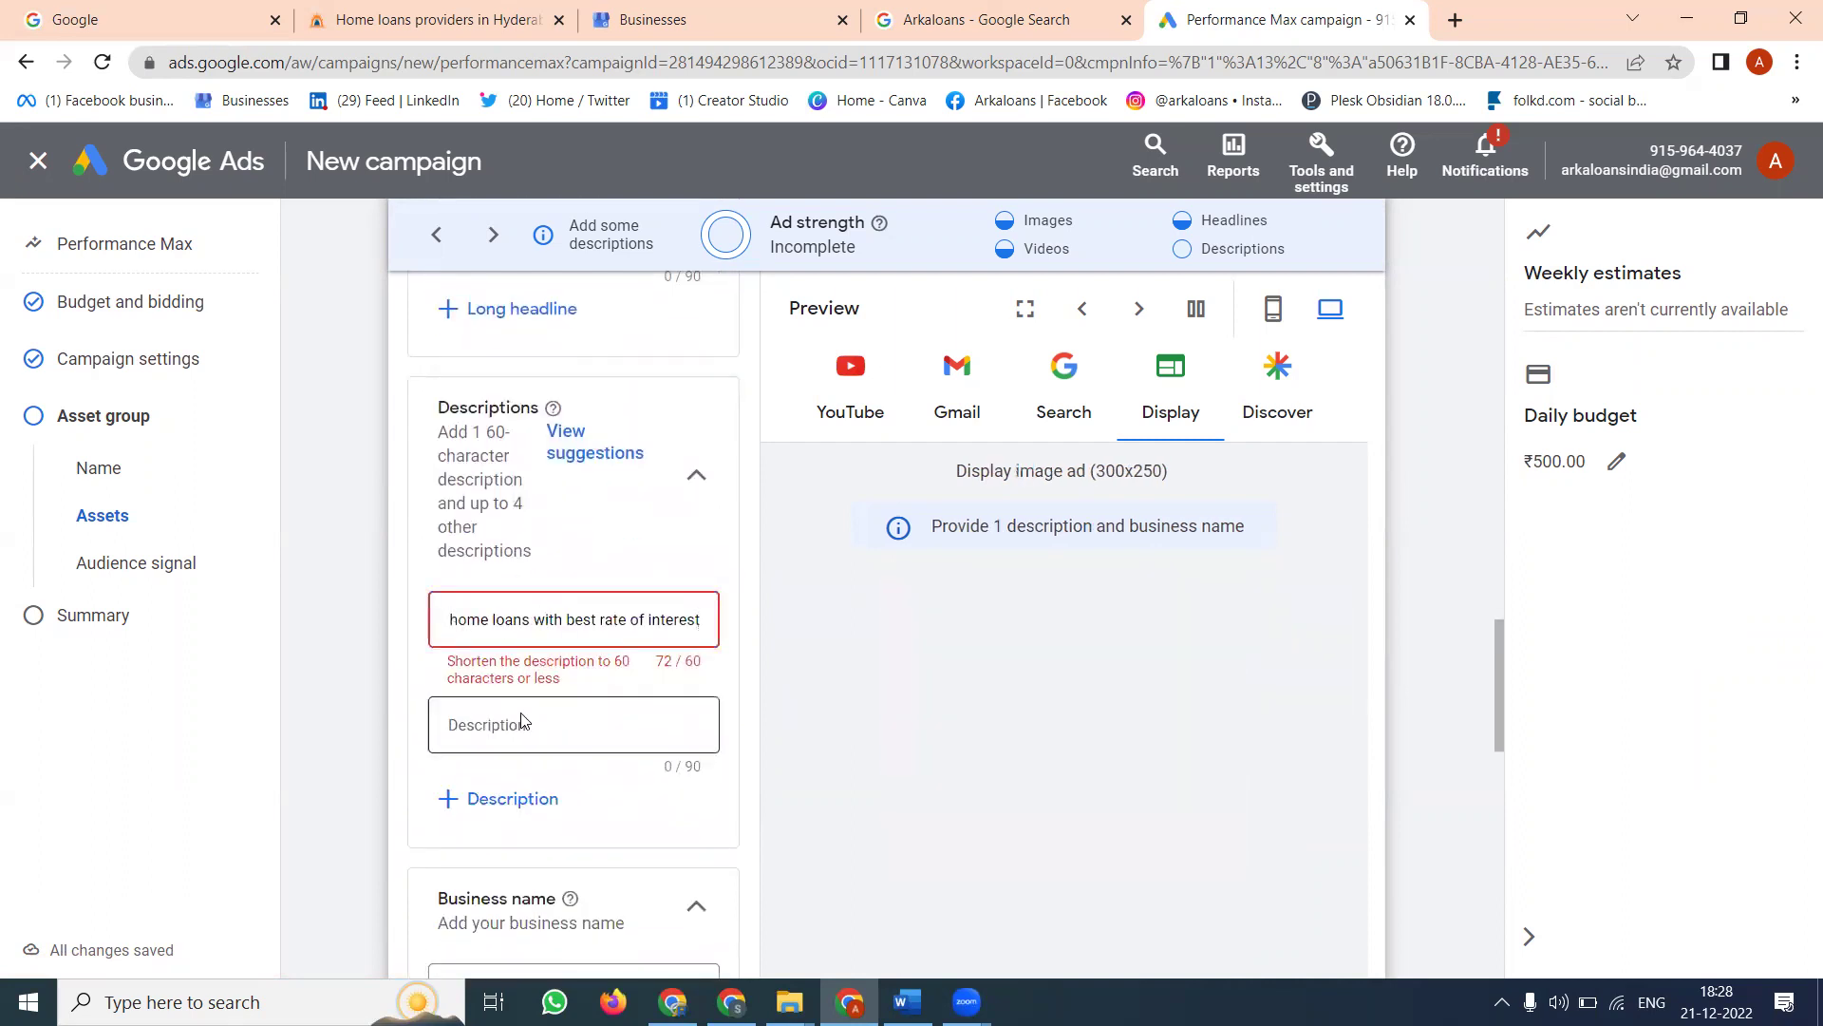
pyautogui.write('arkaloans provide personal loans , home loans with best rate of interest')
# - Shorten the short description to "arkaloans provide personal loans , home loans with best rate" to fit the 60-character limit
pyautogui.tripleClick(705, 613)
pyautogui.doubleClick(683, 619)
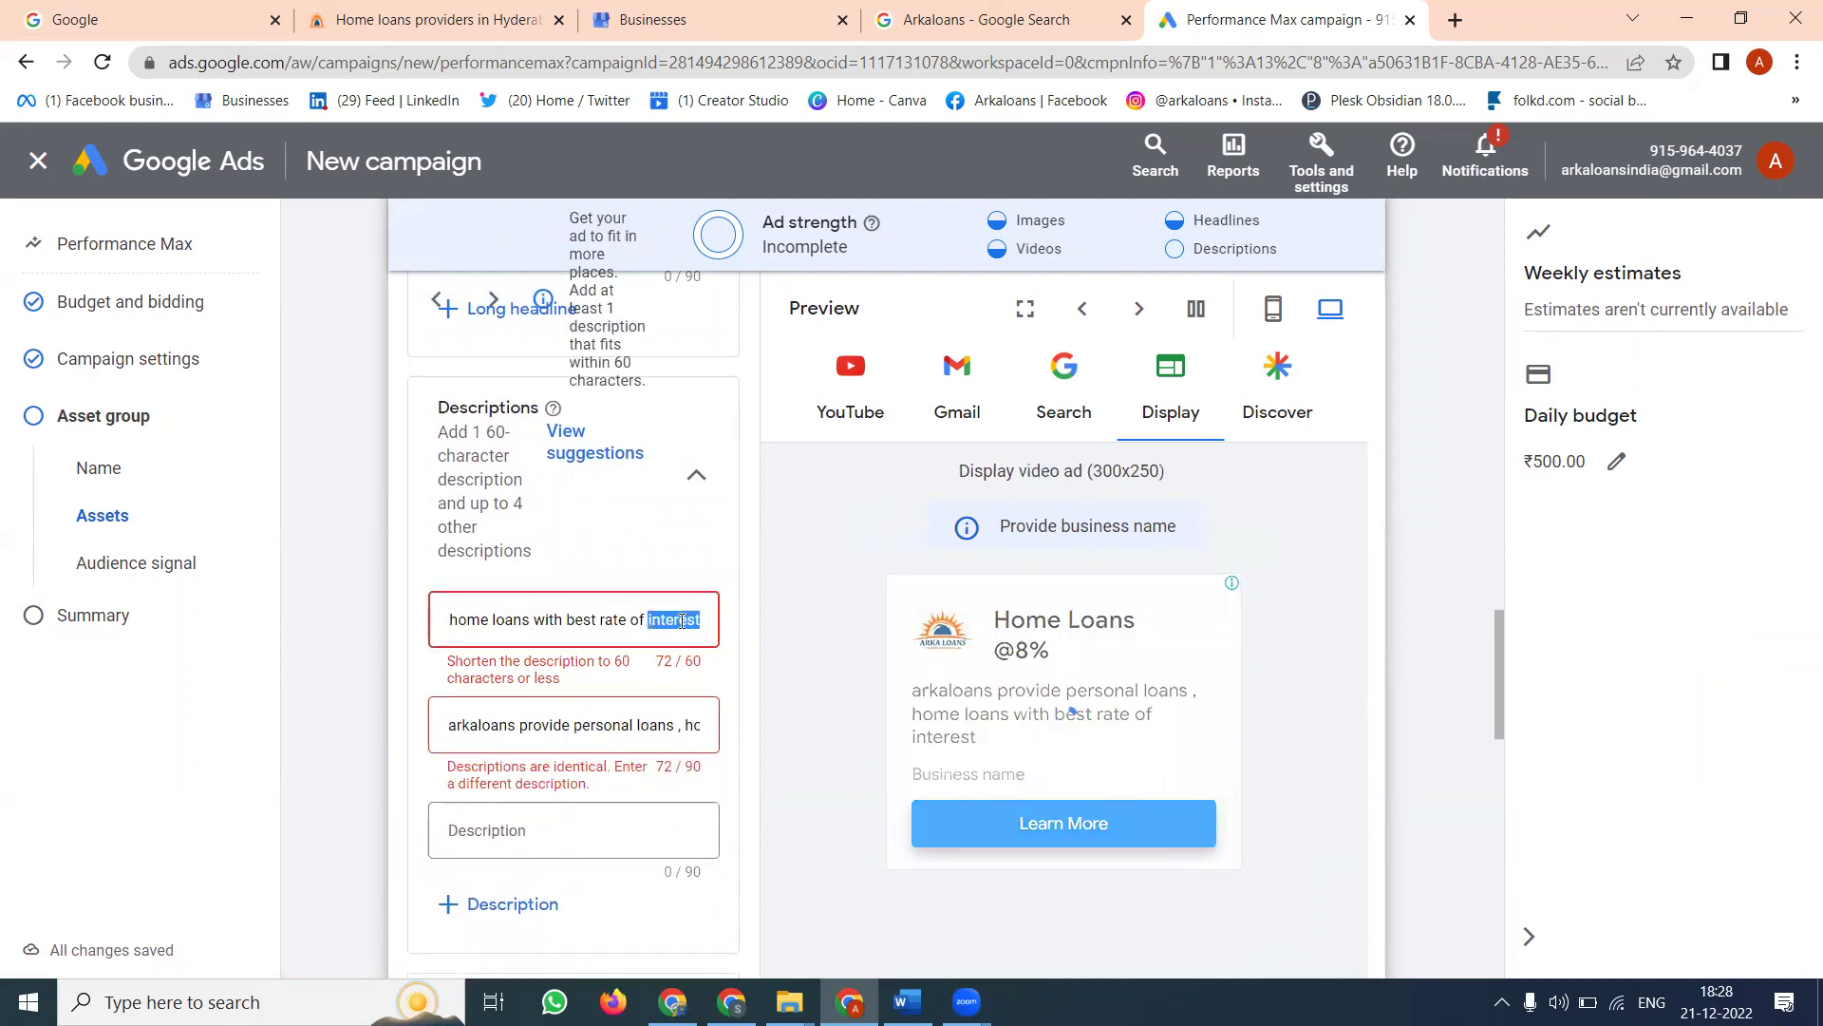
pyautogui.press('BackSpace')
pyautogui.press('BackSpace')
pyautogui.press('BackSpace')
pyautogui.press('BackSpace')
pyautogui.press('BackSpace')
pyautogui.press('BackSpace')
pyautogui.press('BackSpace')
pyautogui.press('BackSpace')
pyautogui.press('BackSpace')
pyautogui.press('BackSpace')
pyautogui.press('BackSpace')
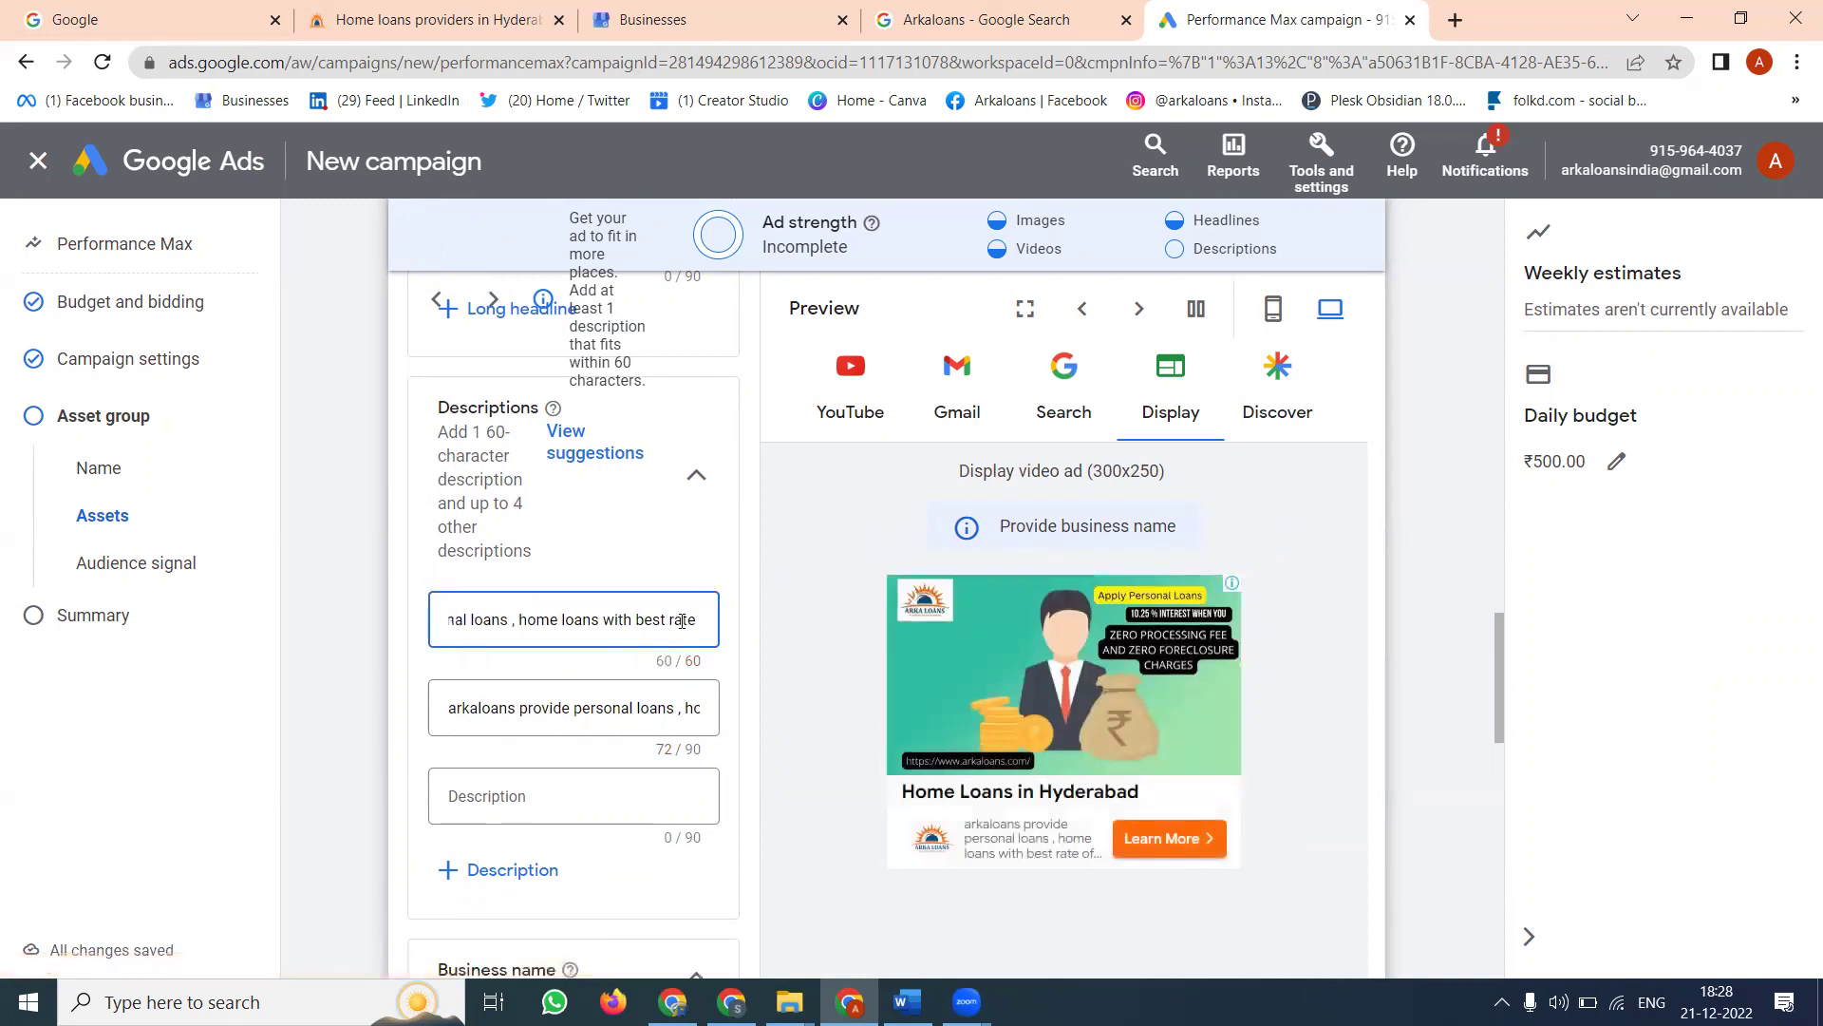
# - Reword the short description to end with "home loans in Hyderabad" instead of "home loans with best rate"
pyautogui.press('BackSpace')
pyautogui.press('BackSpace')
pyautogui.press('BackSpace')
pyautogui.press('BackSpace')
pyautogui.press('BackSpace')
pyautogui.press('BackSpace')
pyautogui.press('BackSpace')
pyautogui.press('BackSpace')
pyautogui.press('BackSpace')
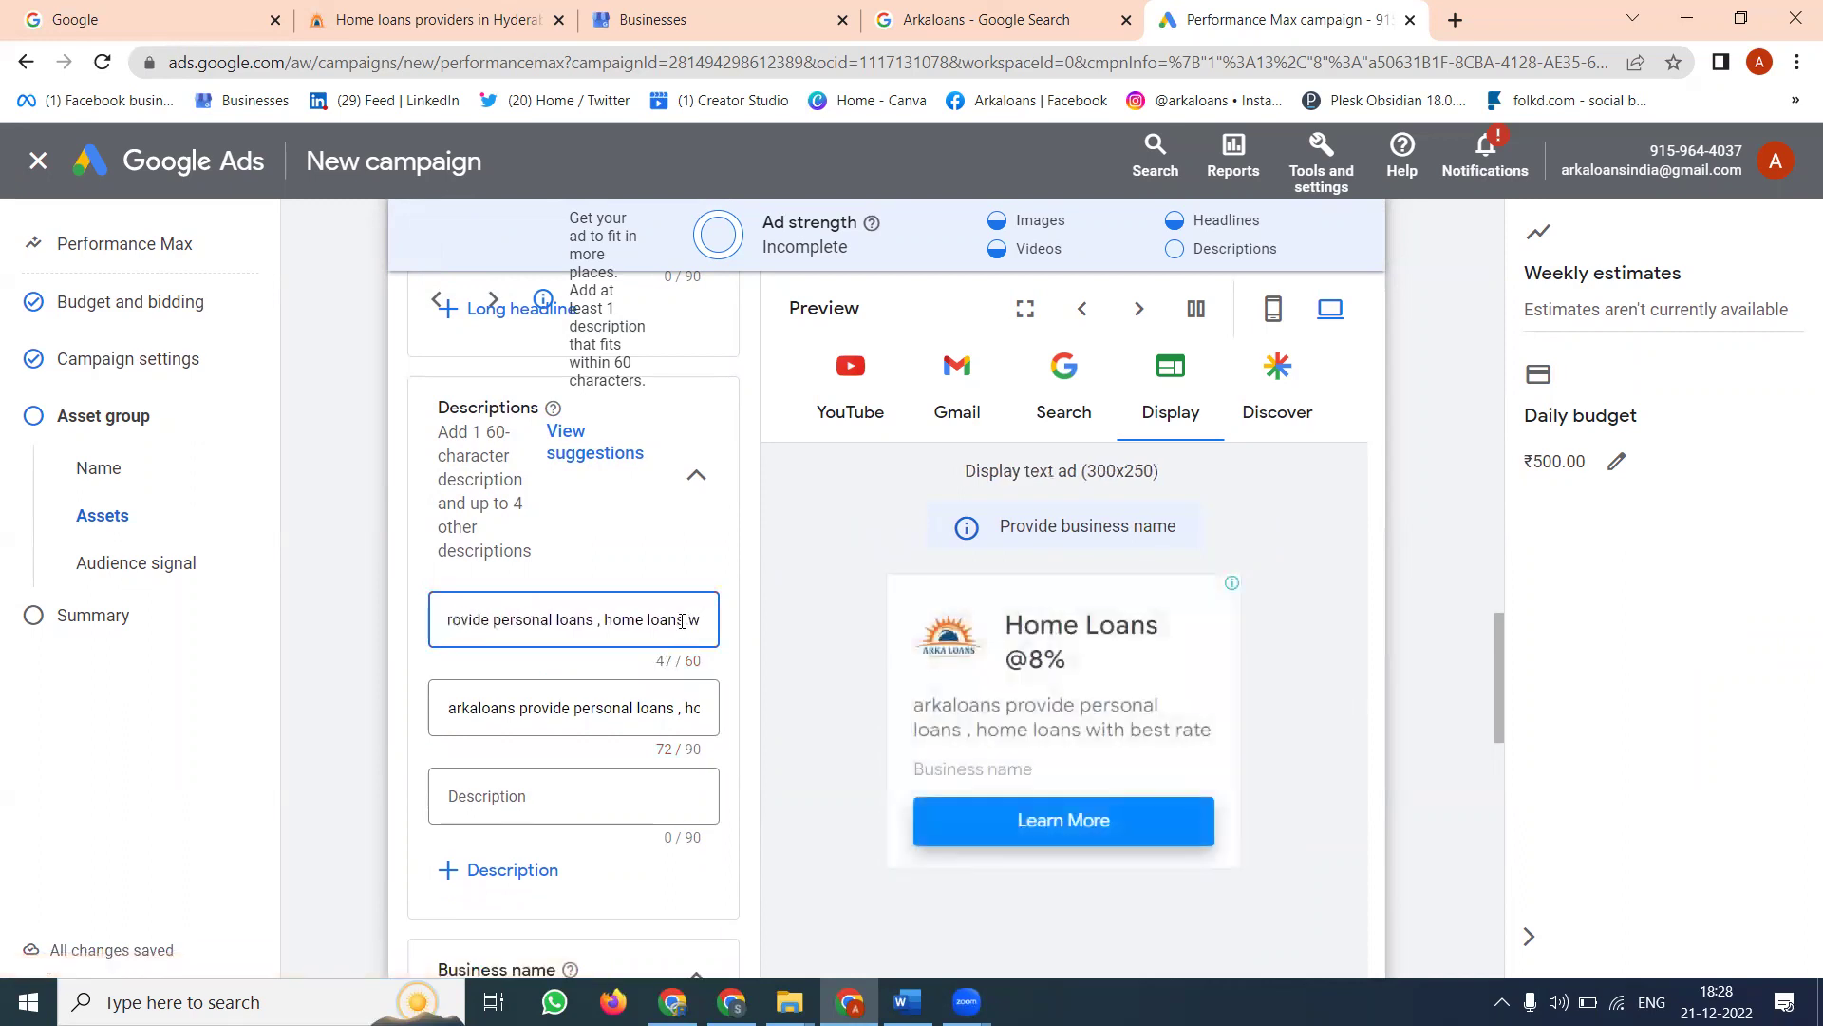
pyautogui.write('in')
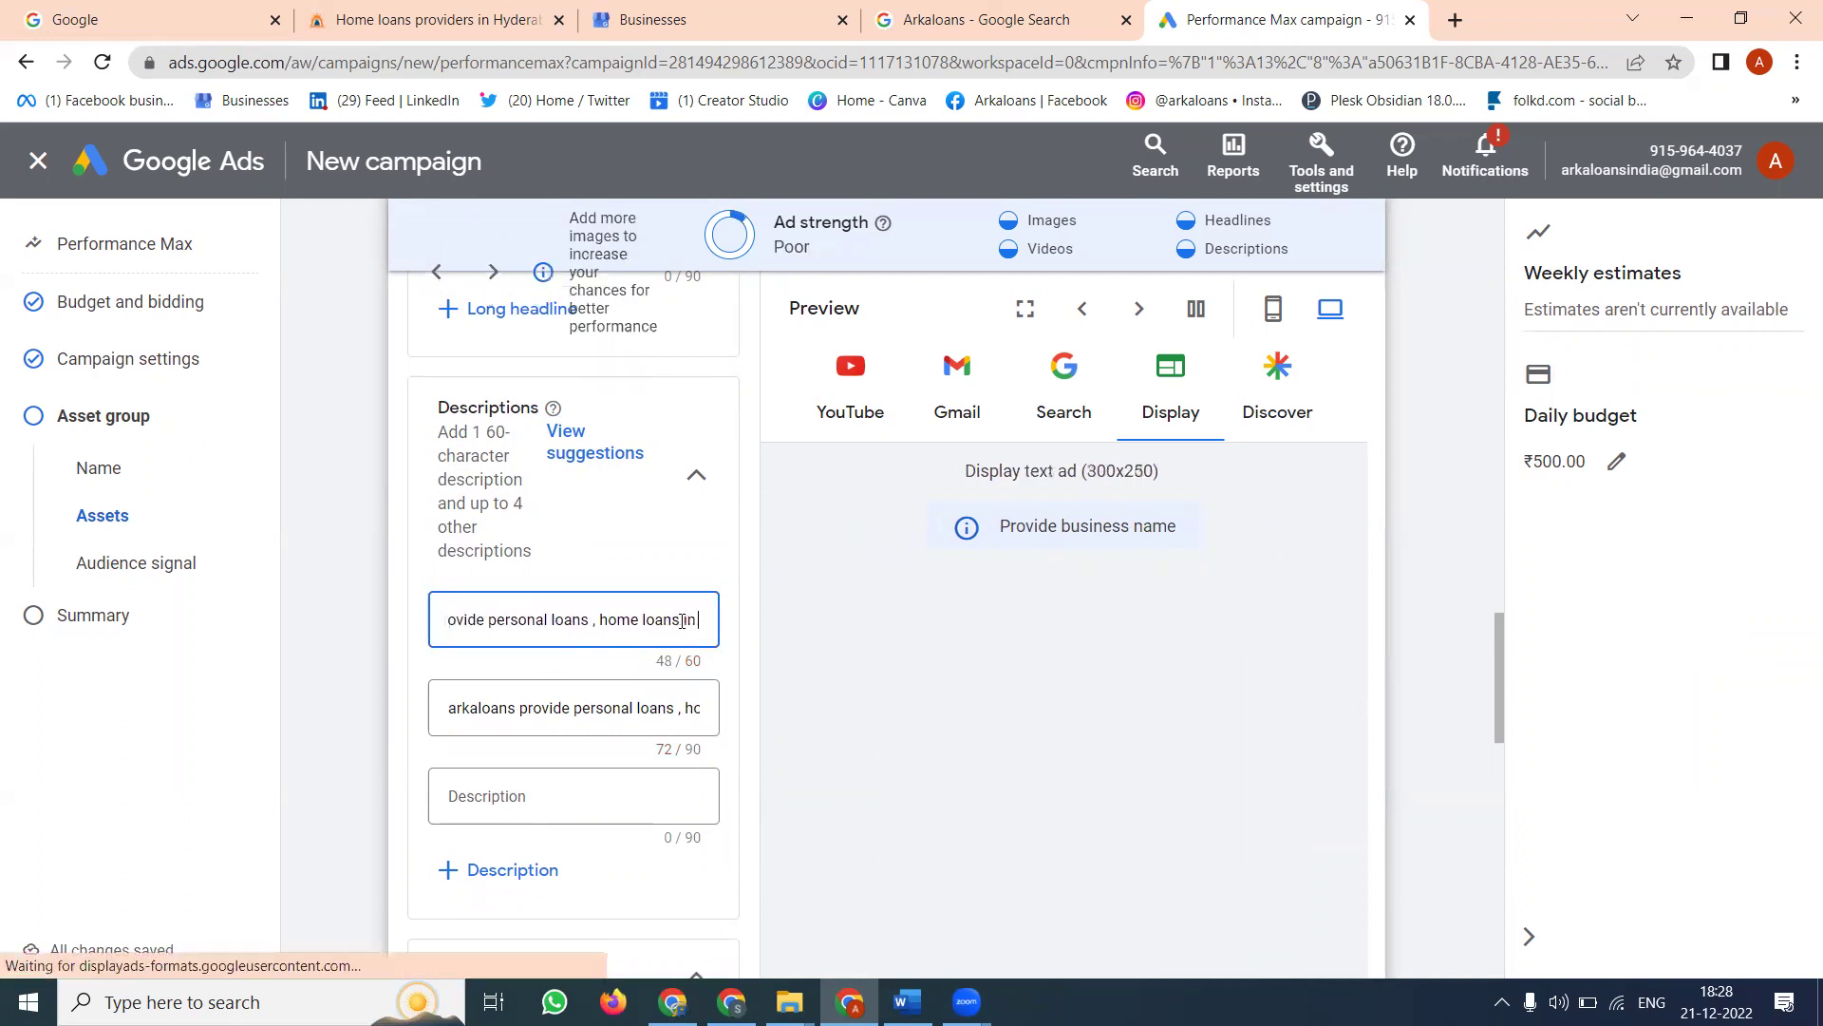
pyautogui.write(' Hyderabad')
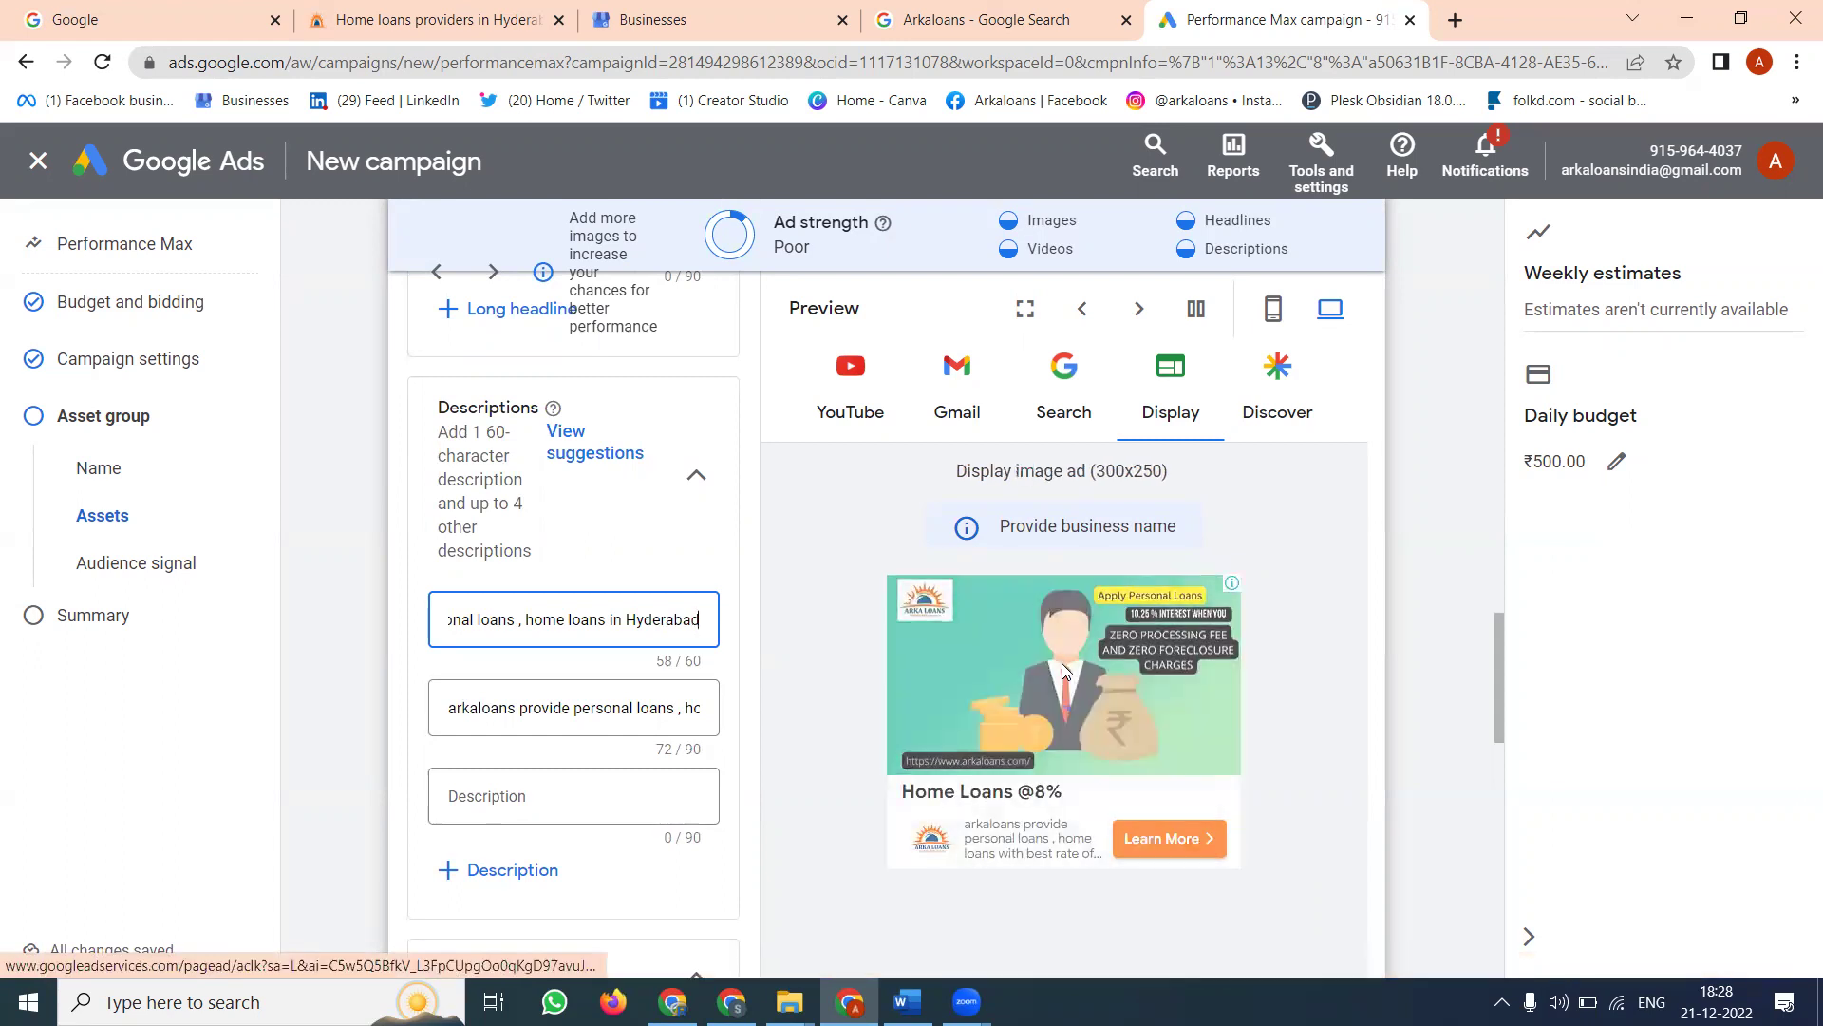
# - Preview the ad on Search, Gmail, YouTube and Display, then in the mobile layout on Display and Discover
pyautogui.click(1330, 329)
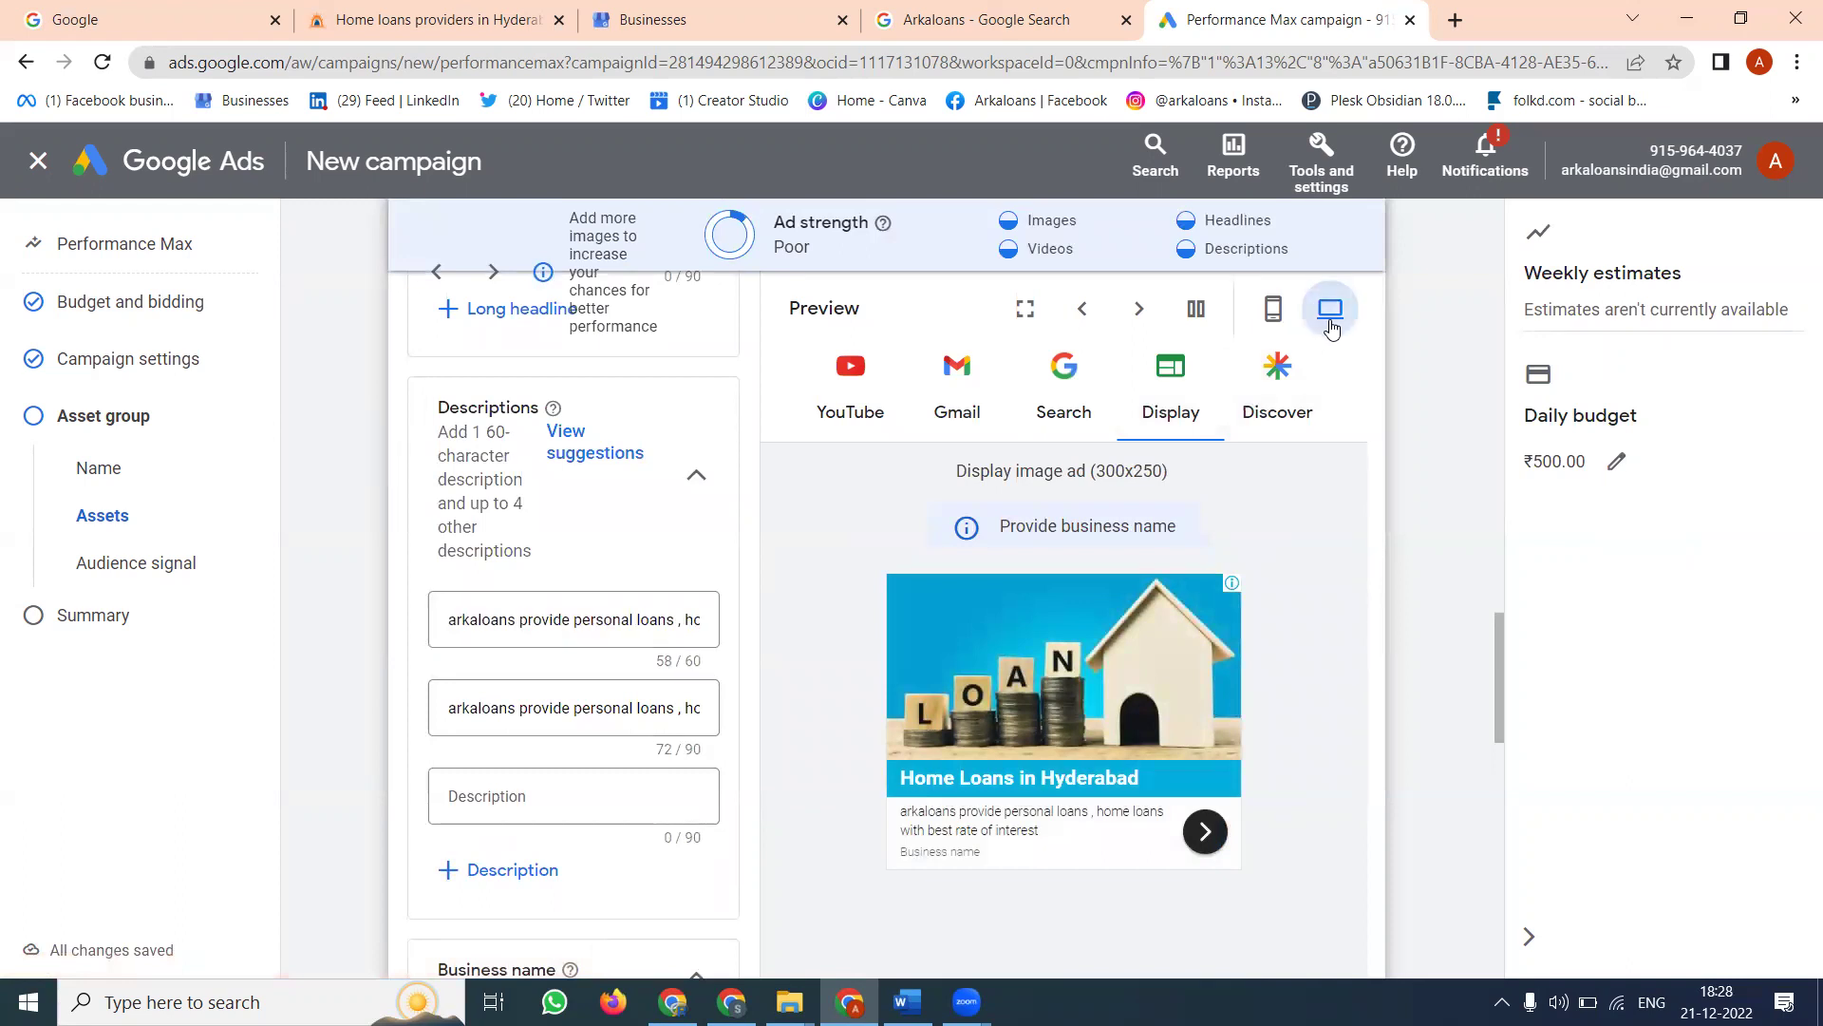
pyautogui.click(1097, 394)
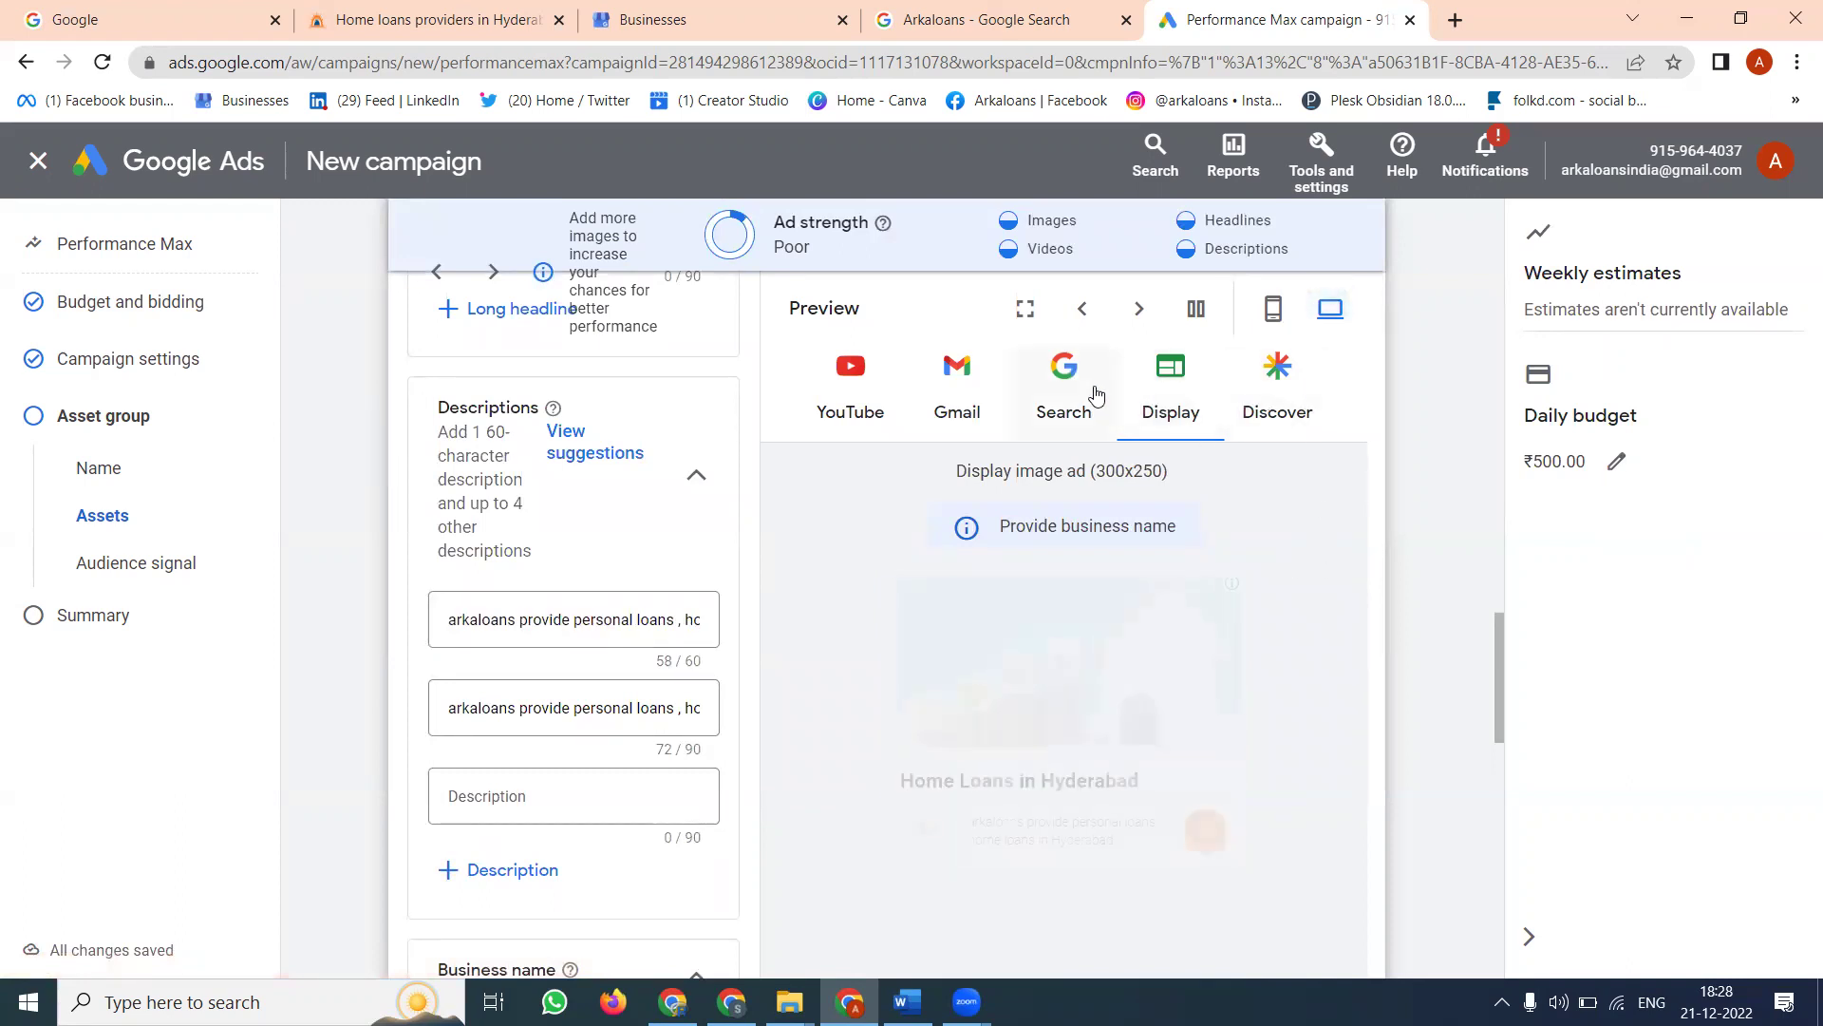
pyautogui.click(991, 390)
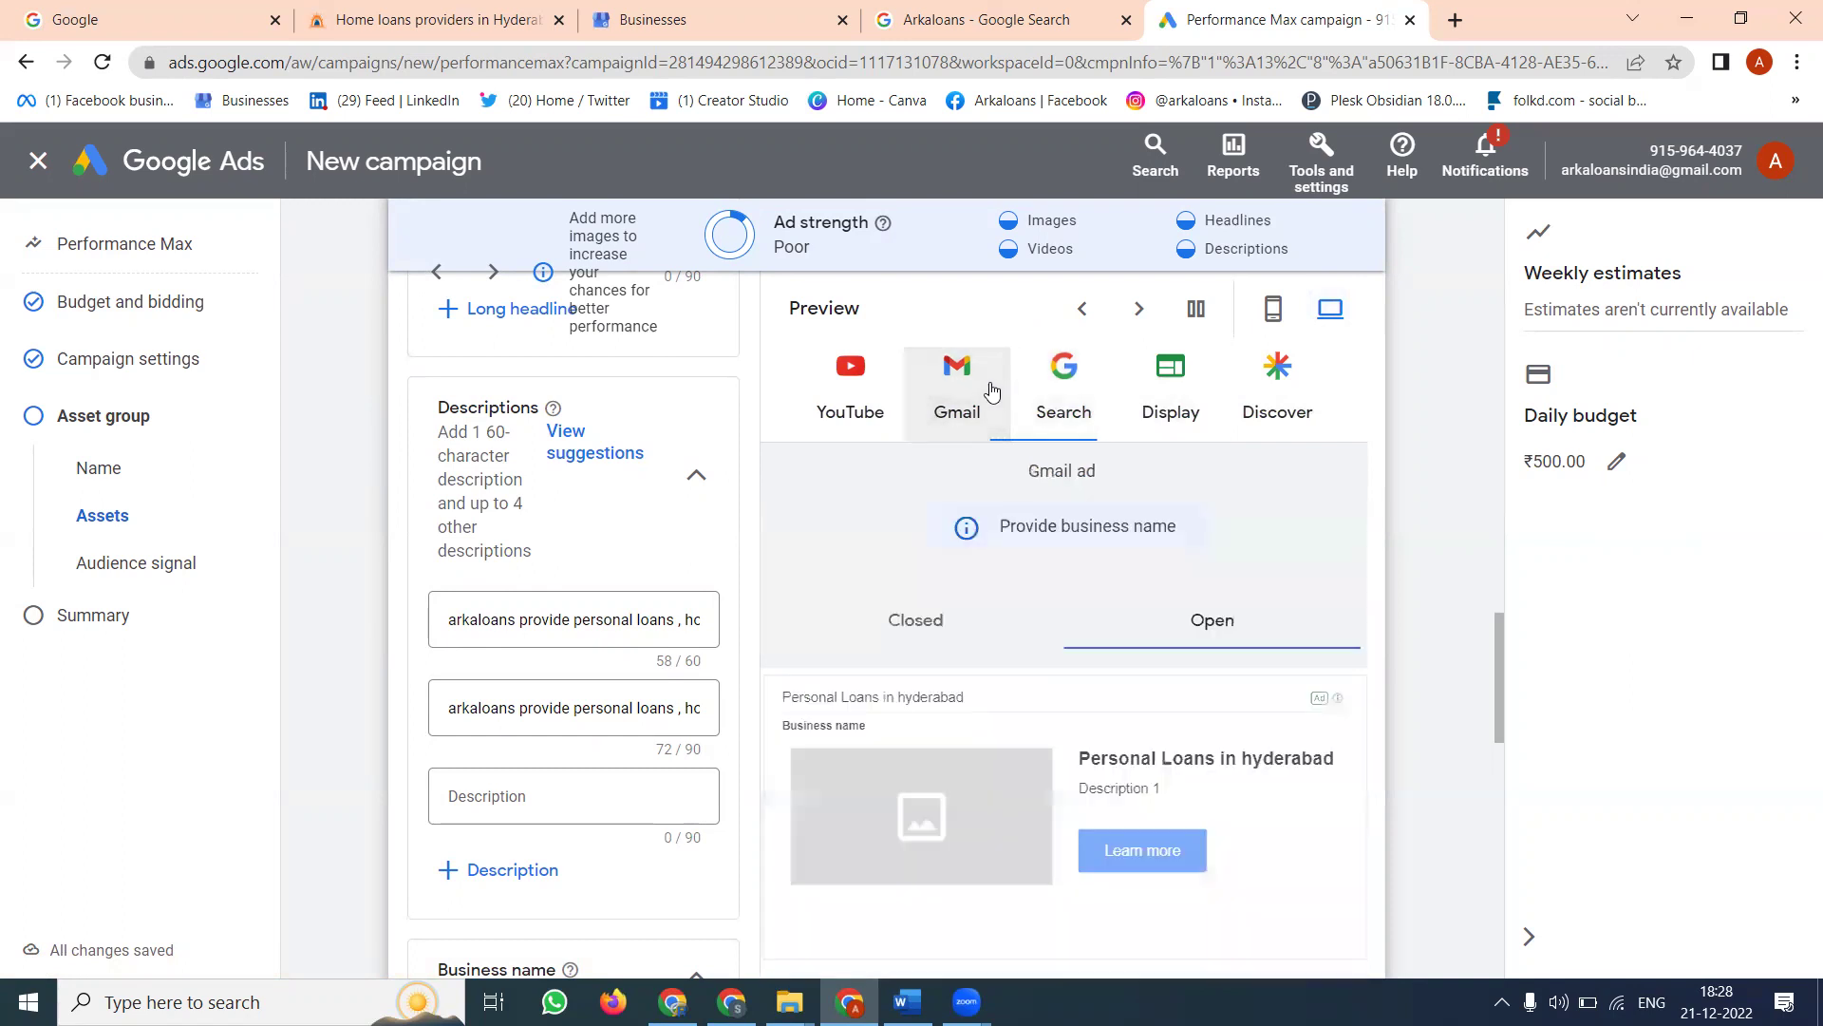
pyautogui.click(846, 375)
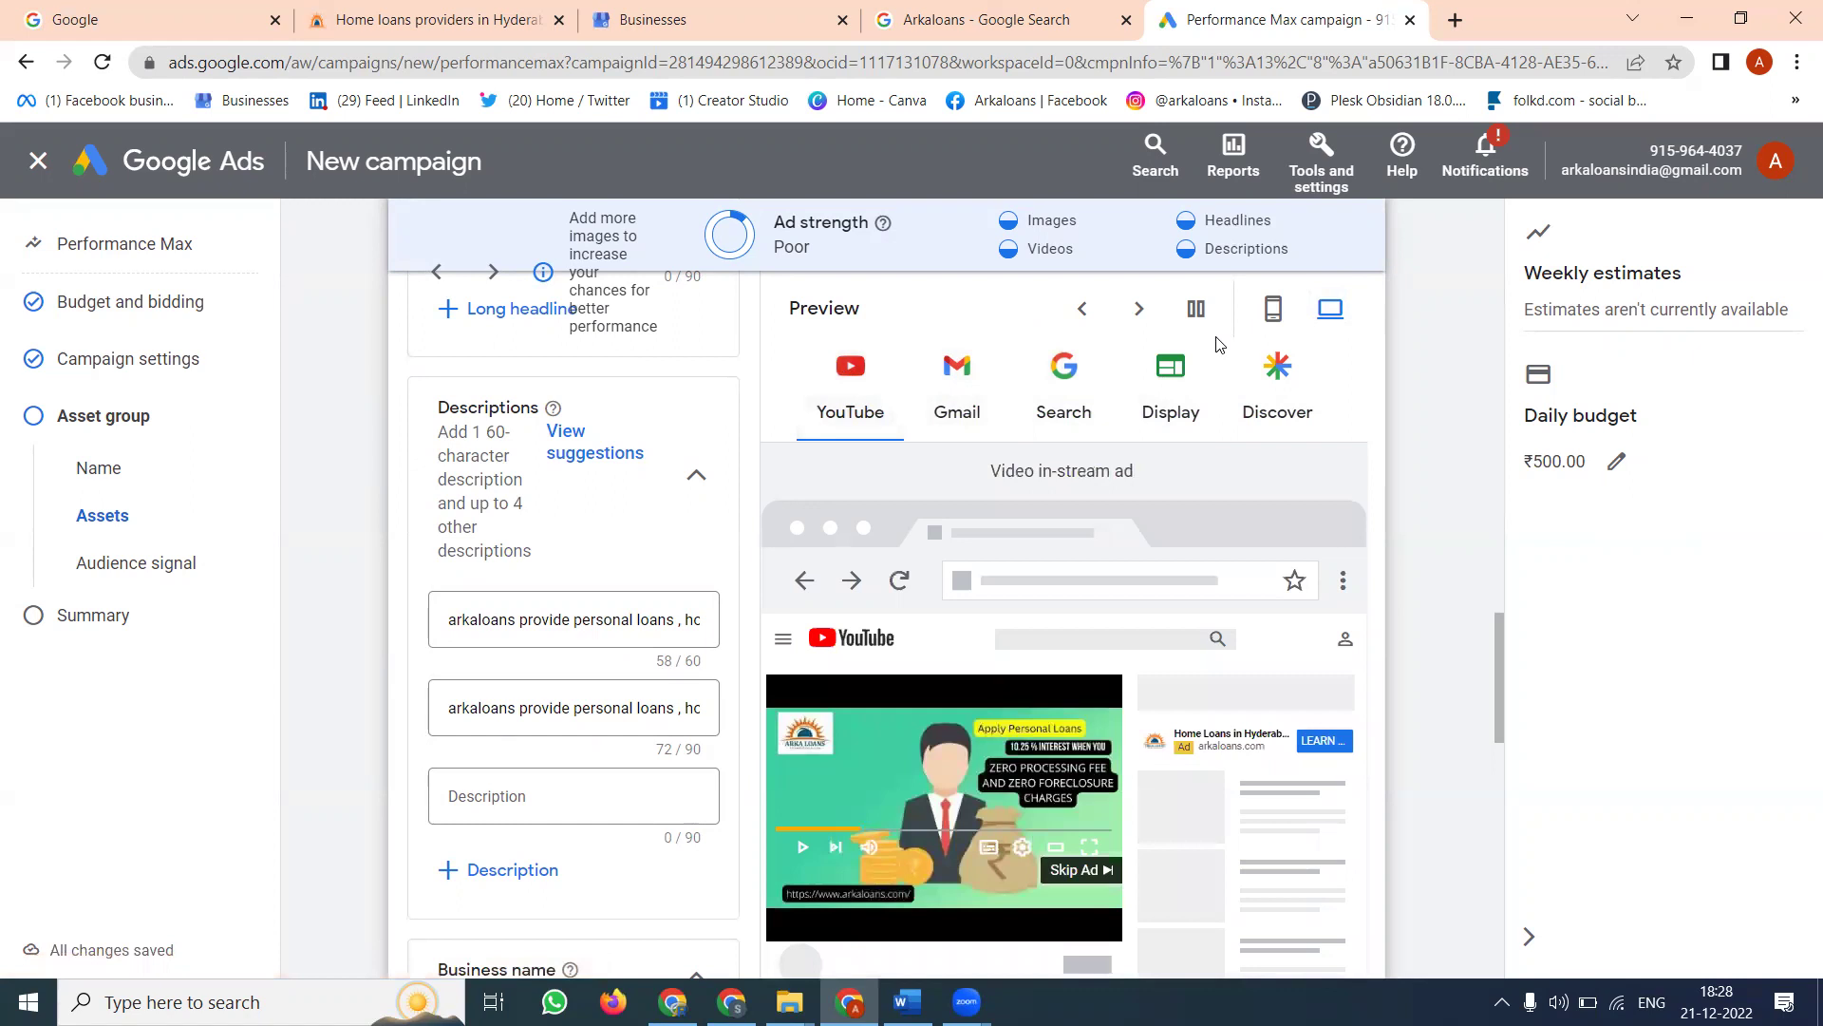
pyautogui.click(959, 382)
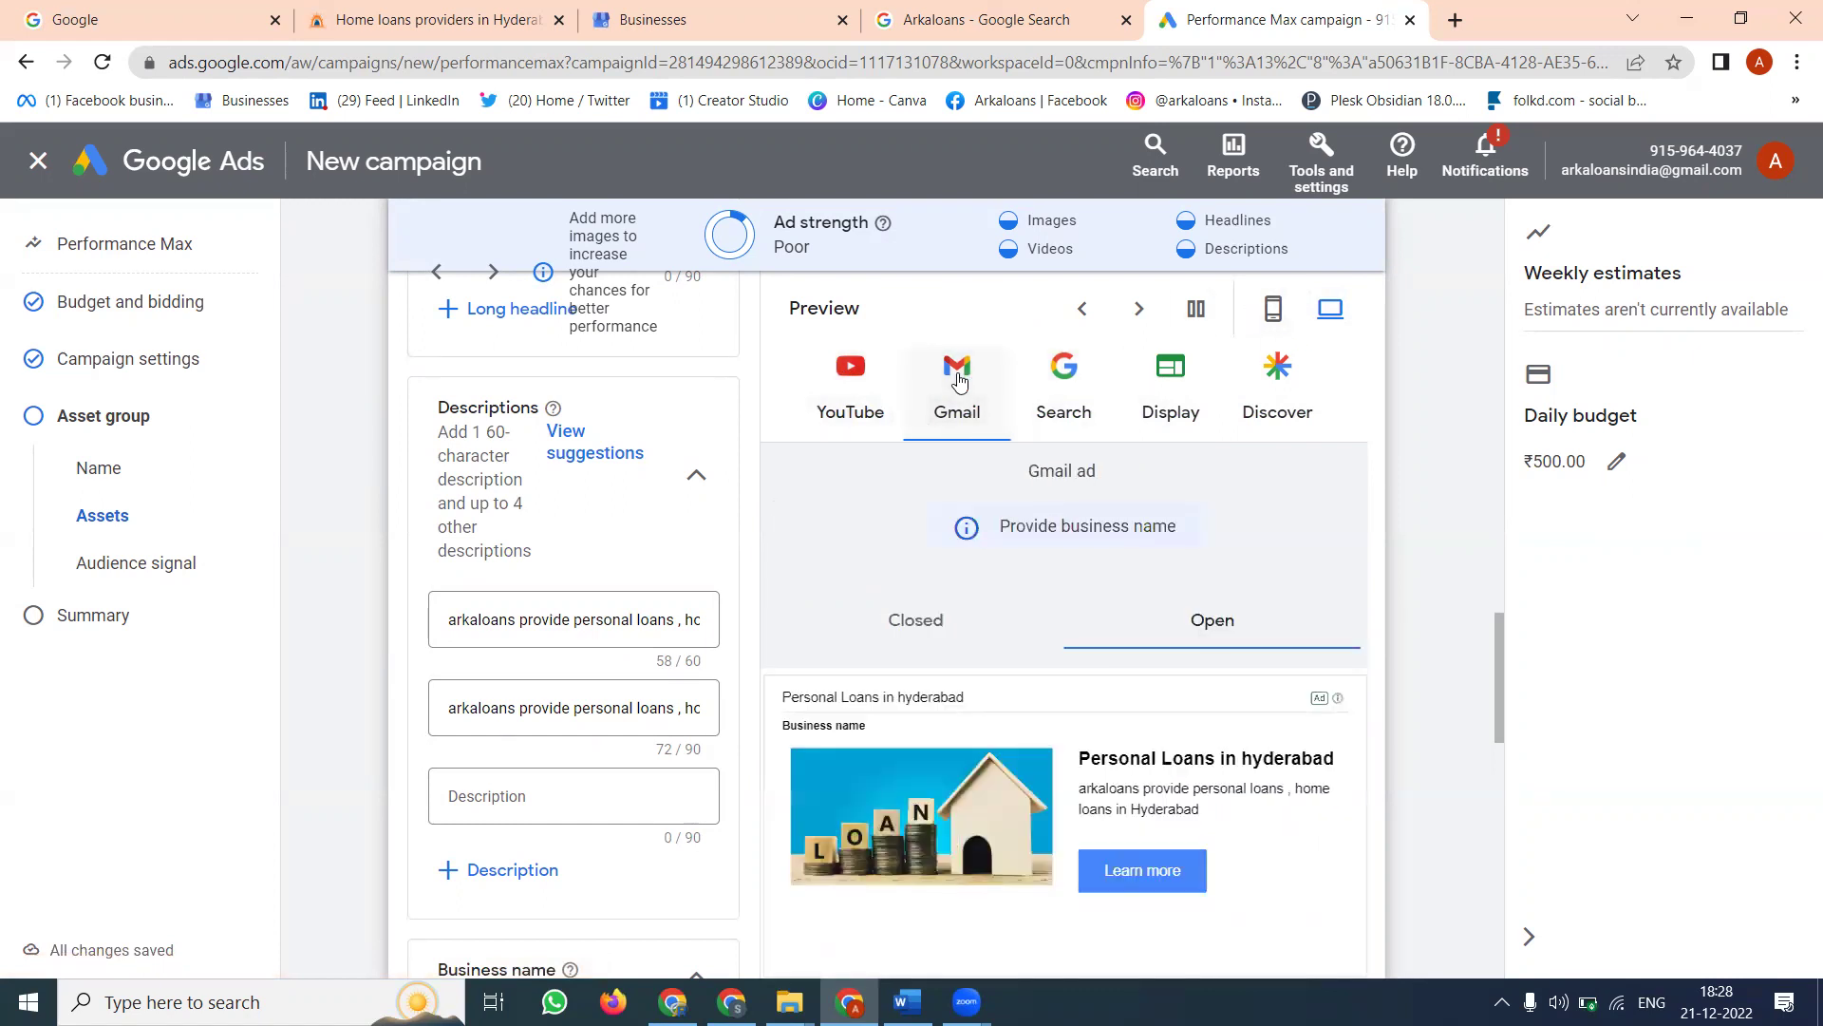
pyautogui.click(1038, 389)
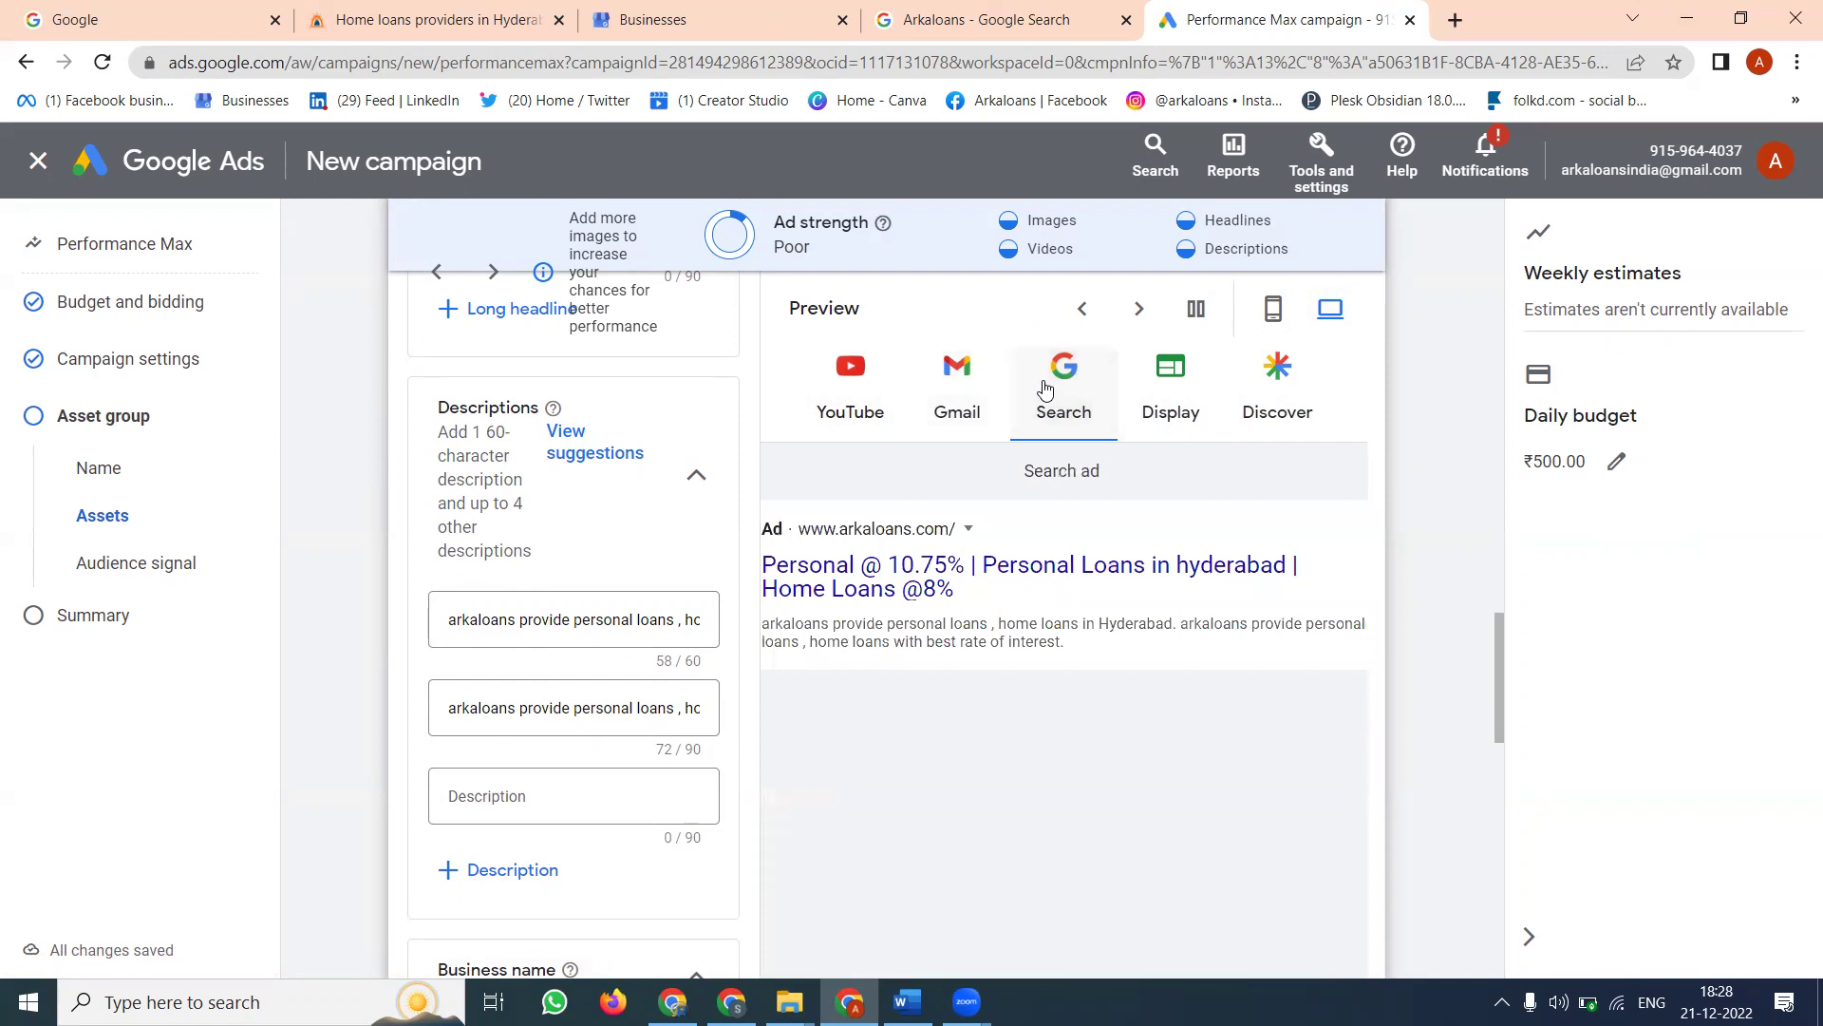
pyautogui.click(1139, 389)
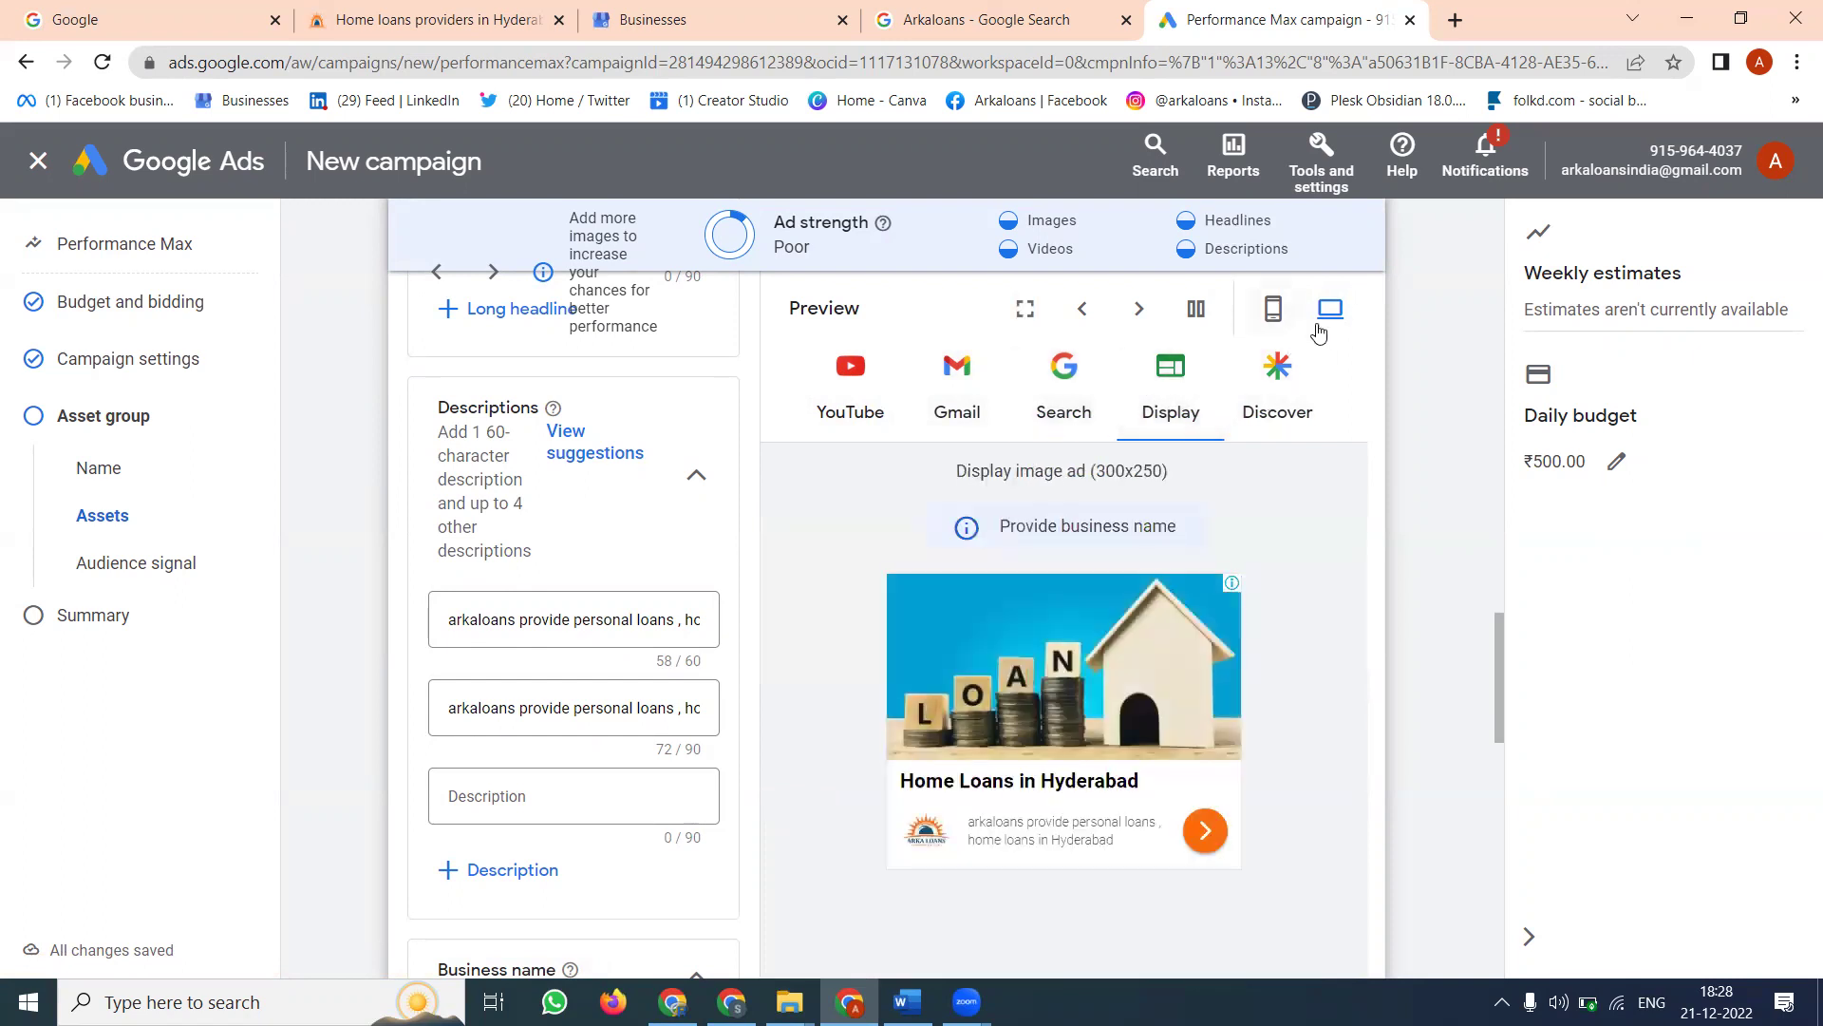
pyautogui.click(1270, 309)
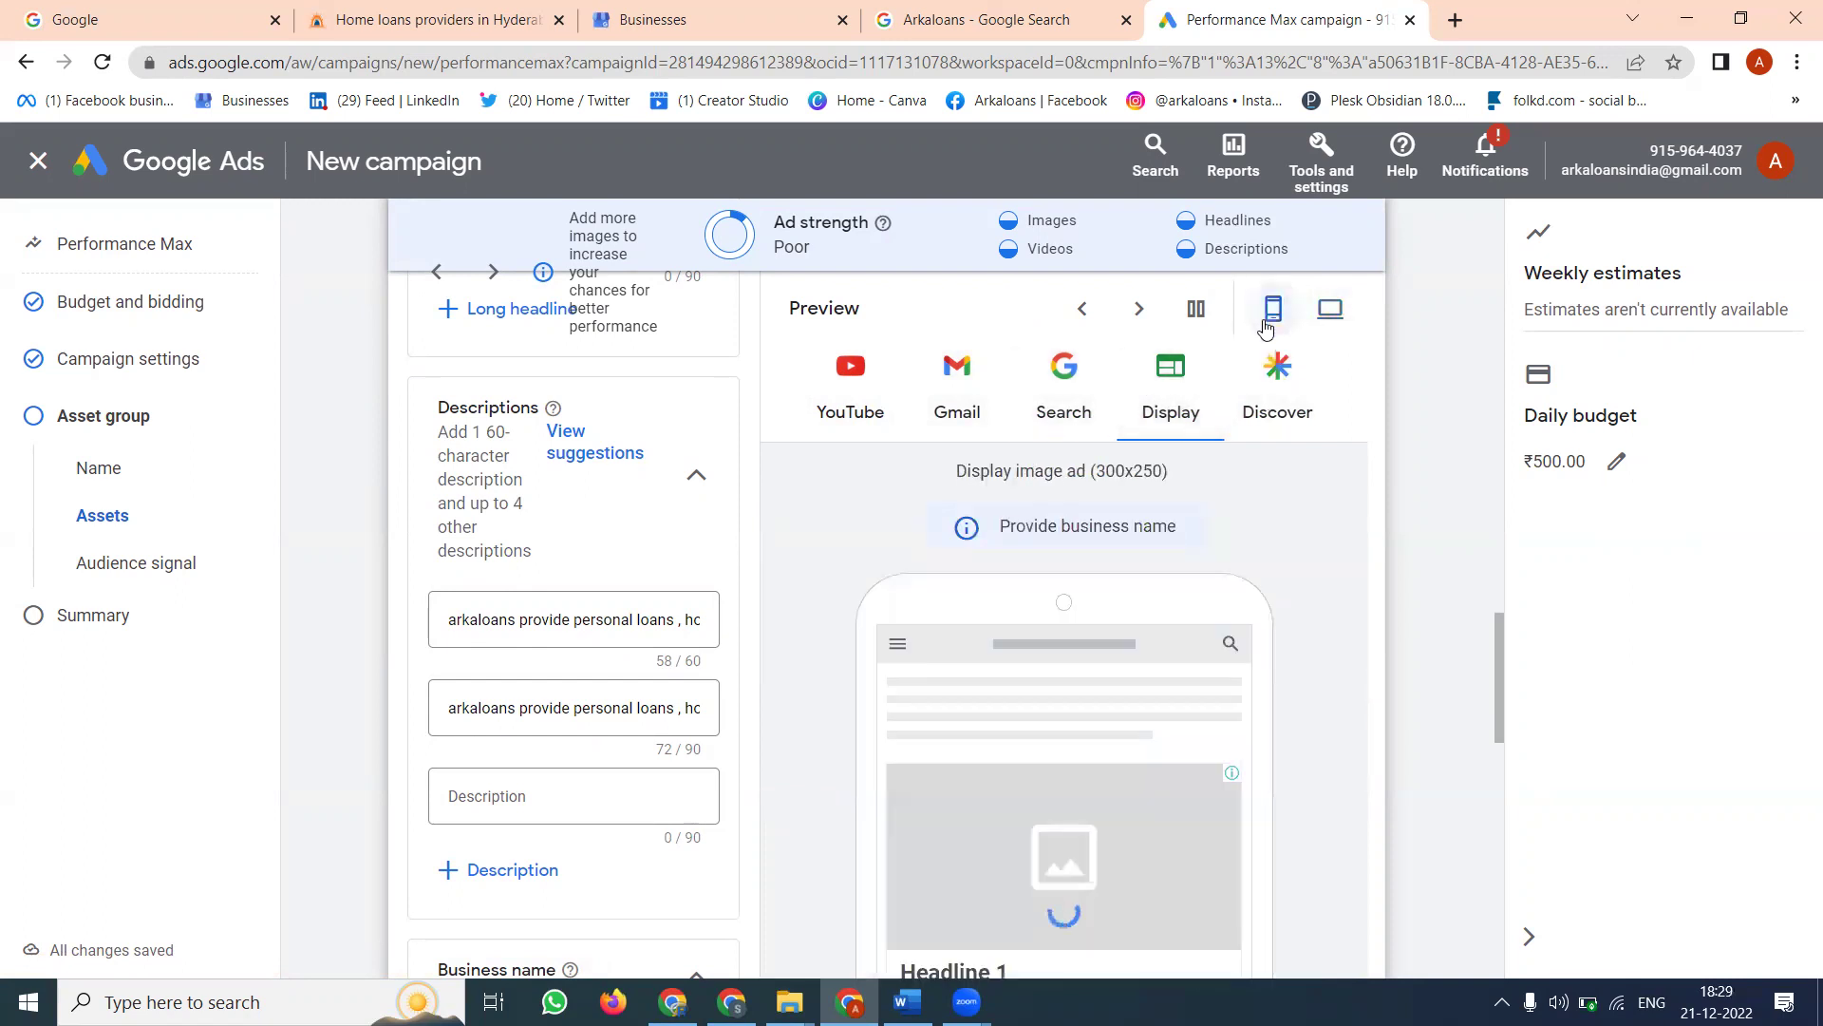
pyautogui.click(1275, 392)
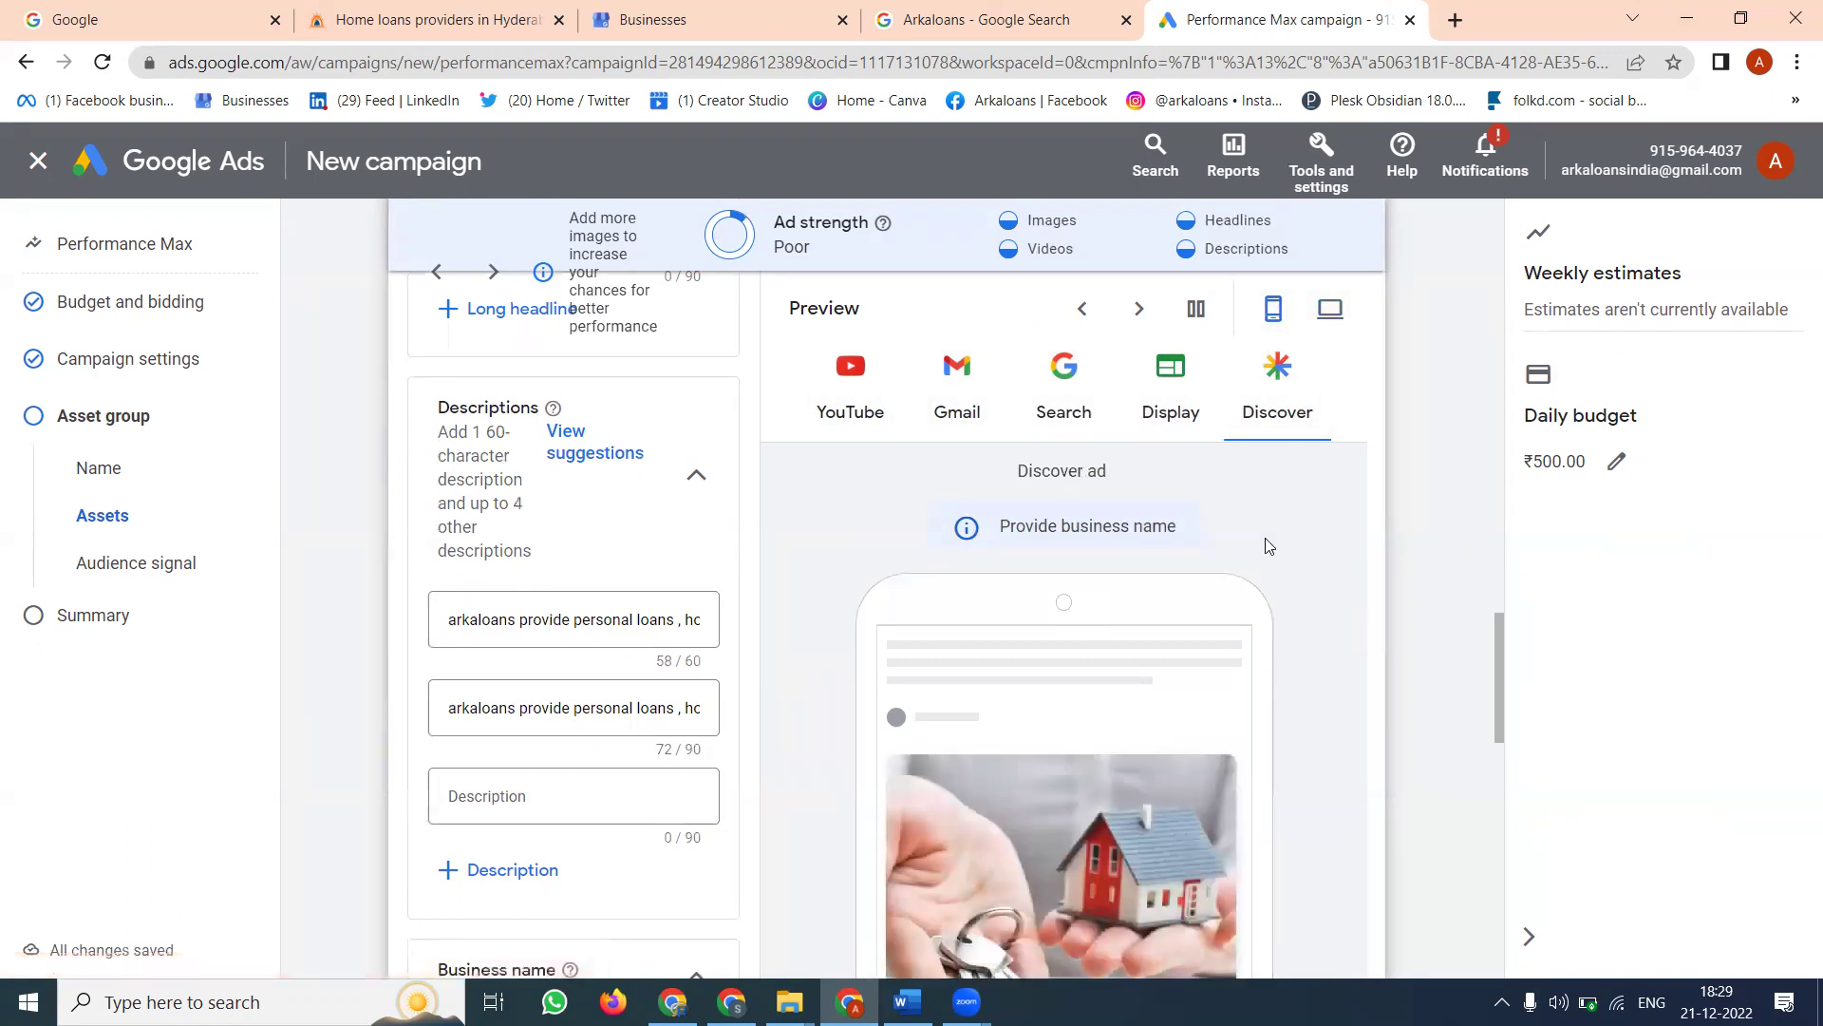
# - Set the asset group's business name to "arkaloans", copied from the address of the open Arkaloans website
pyautogui.scroll(-2, 1269, 546)
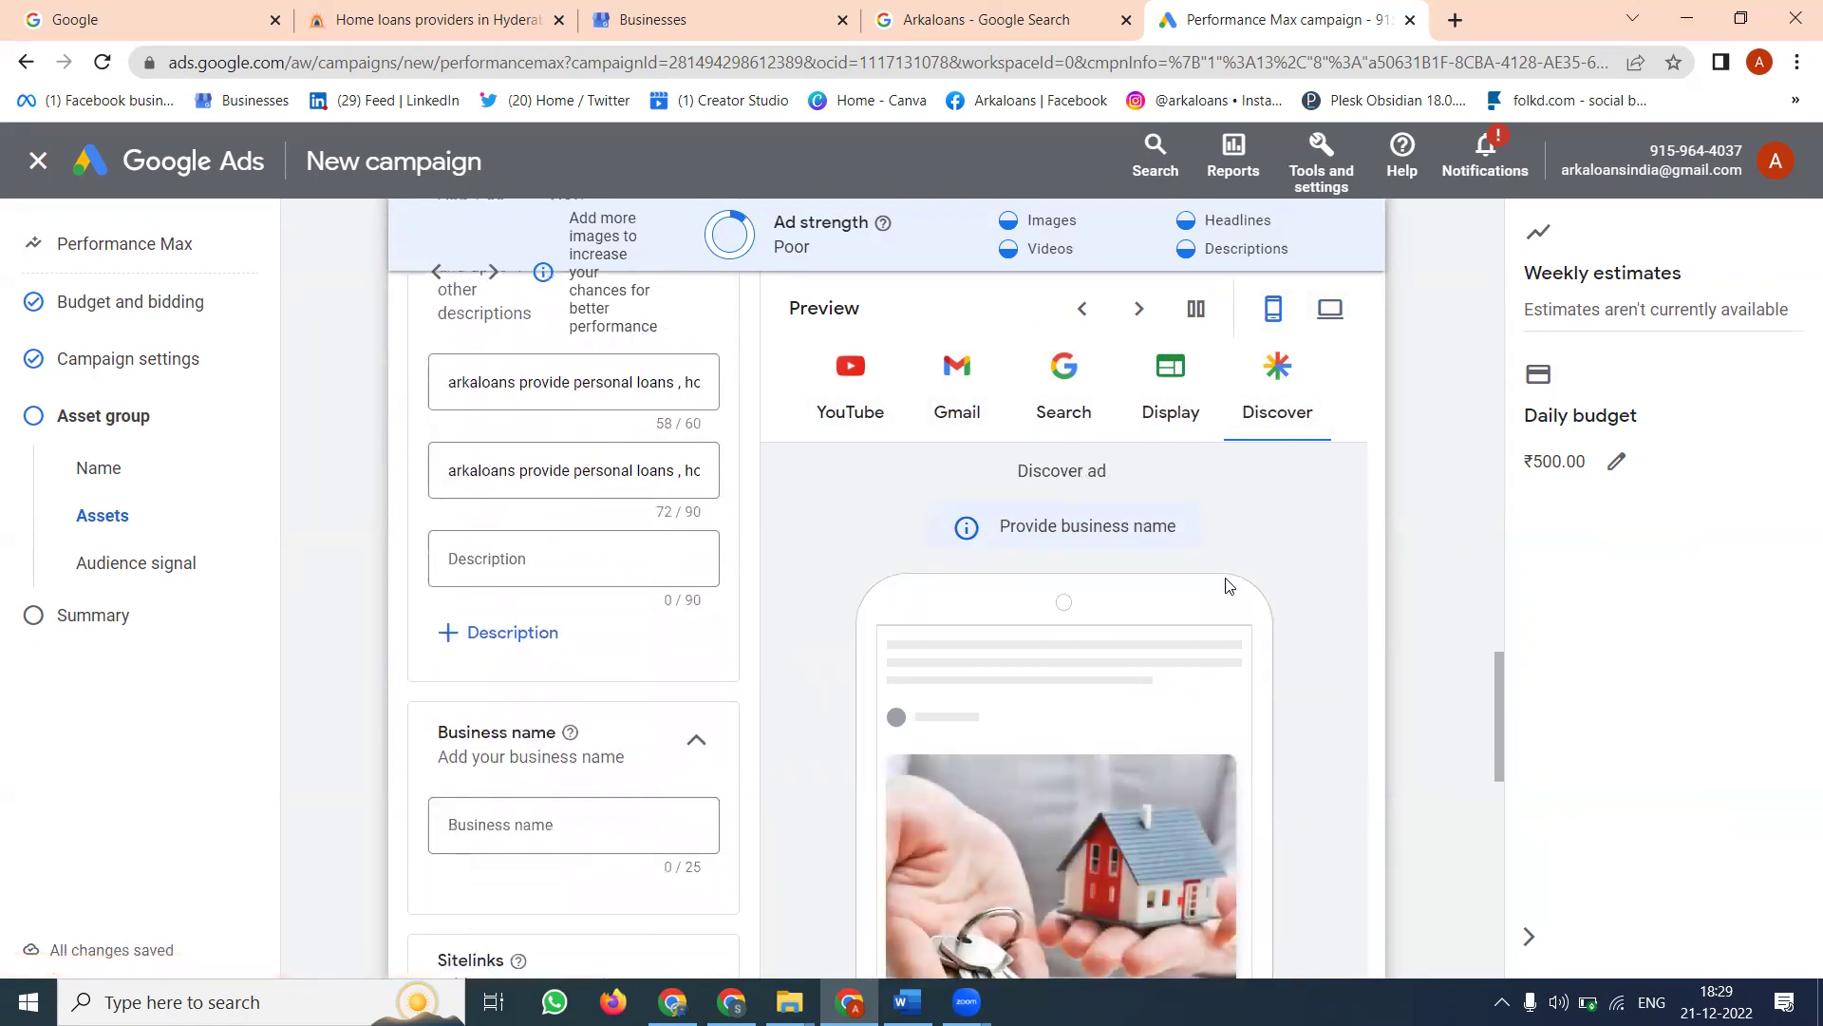
pyautogui.click(437, 19)
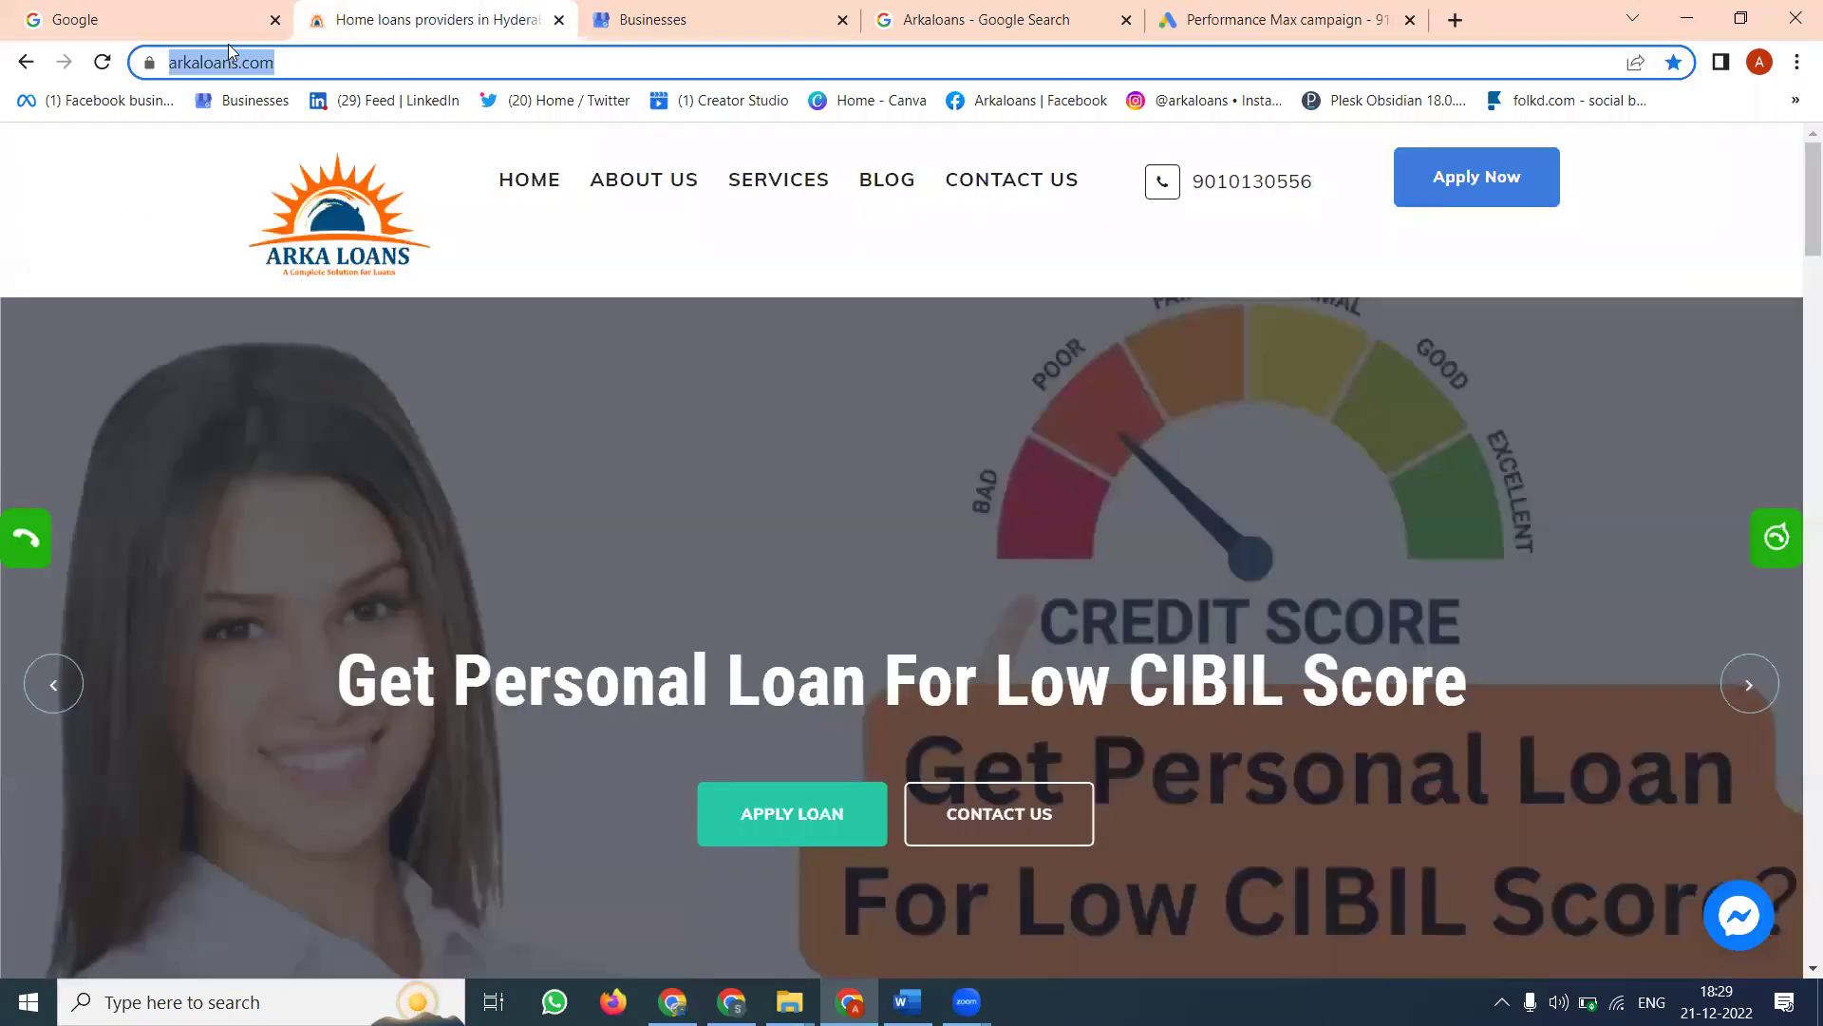
pyautogui.doubleClick(267, 69)
pyautogui.rightClick(284, 62)
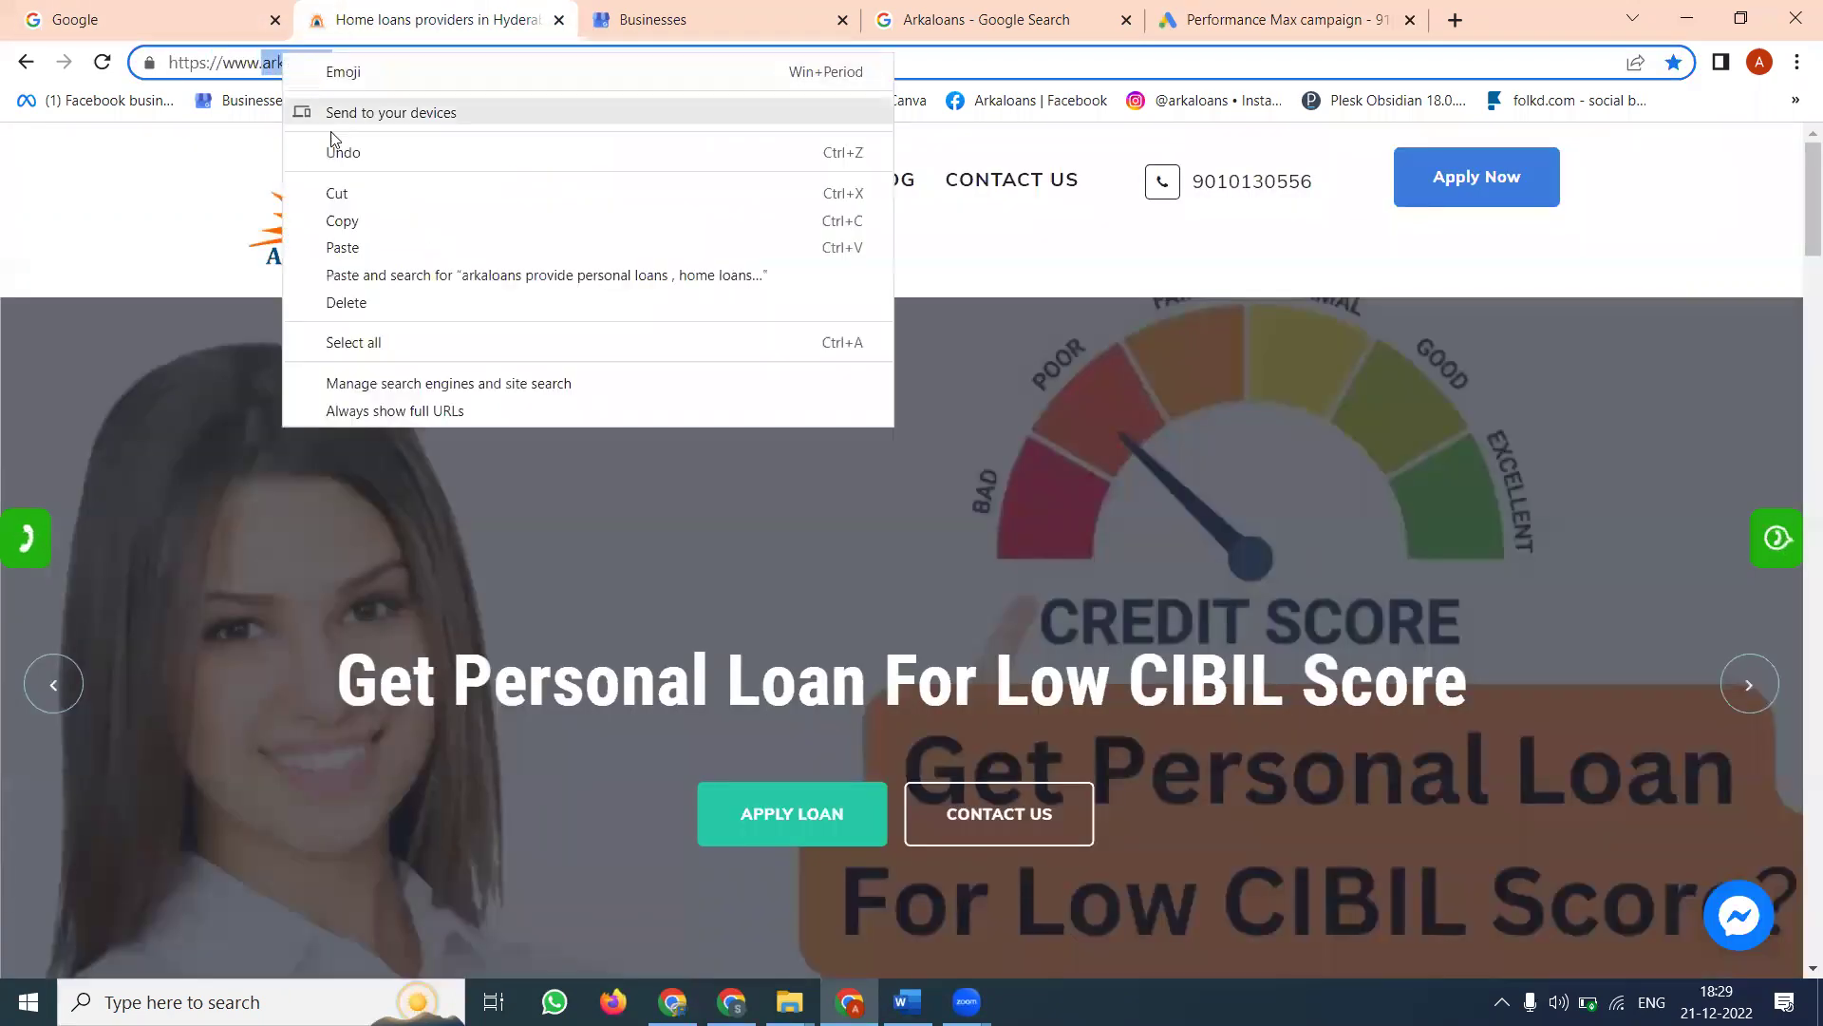
pyautogui.click(367, 211)
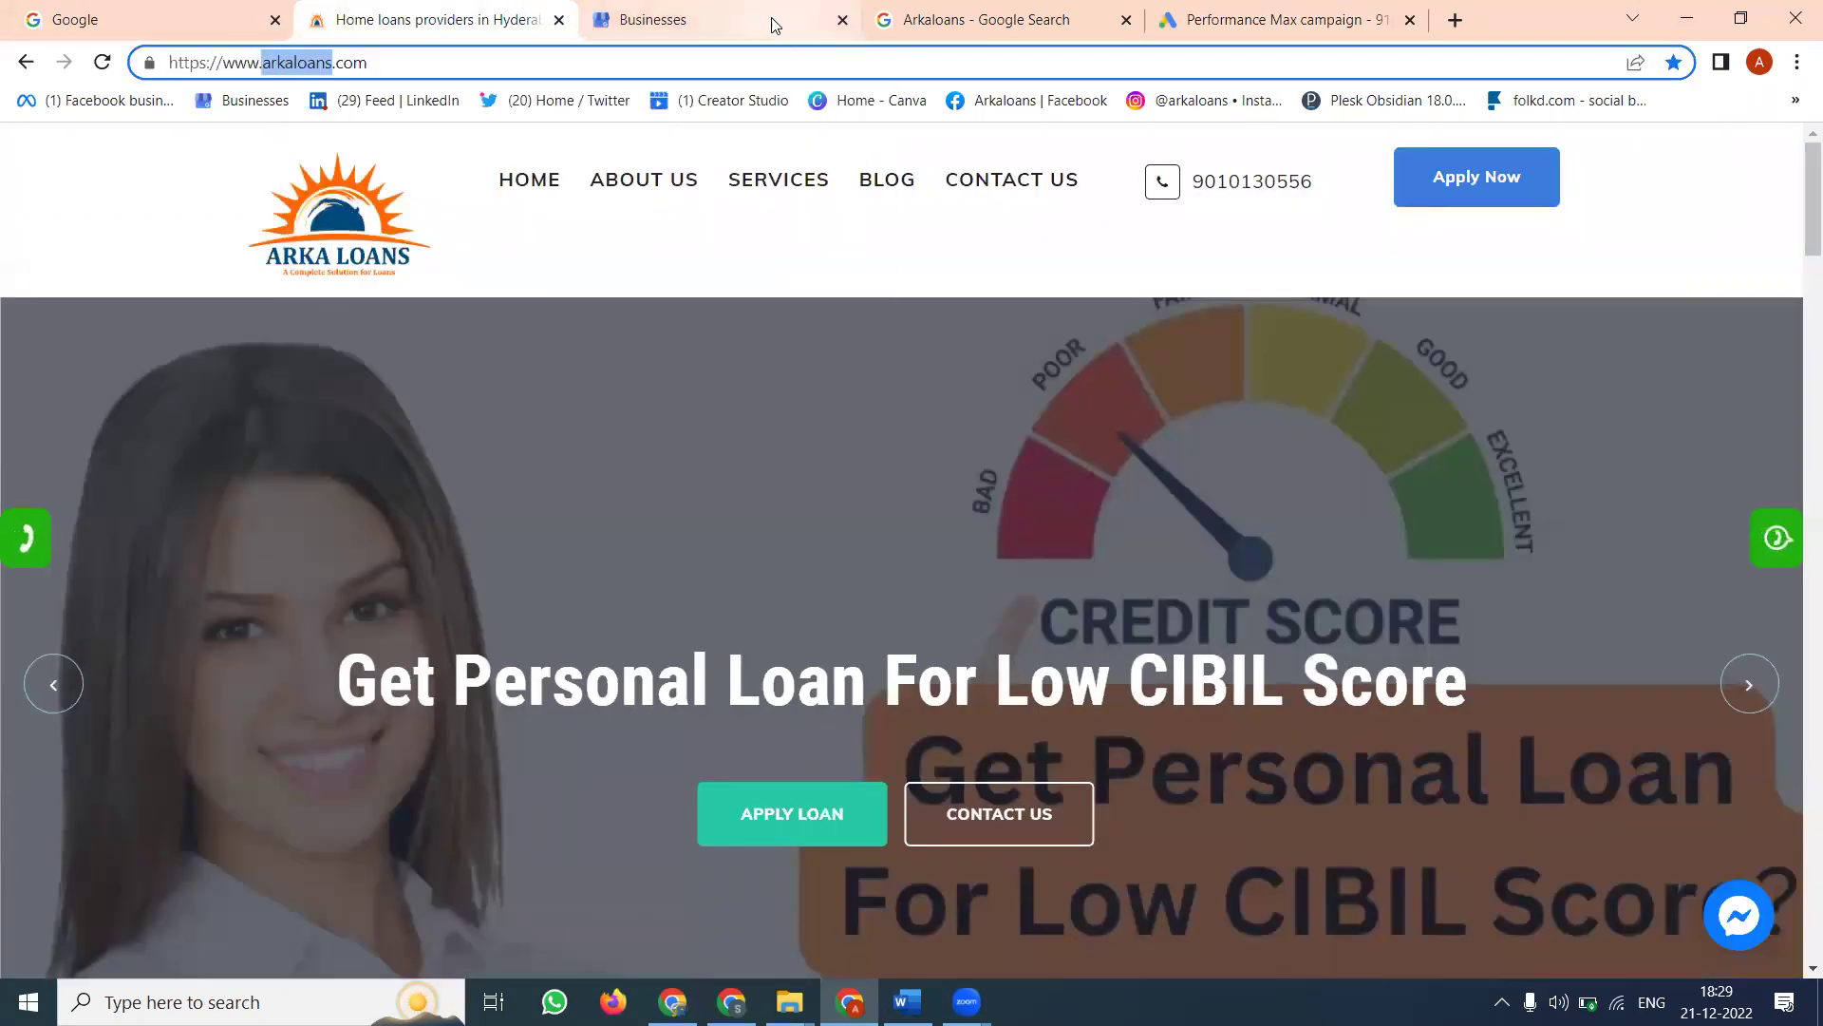
pyautogui.click(1246, 24)
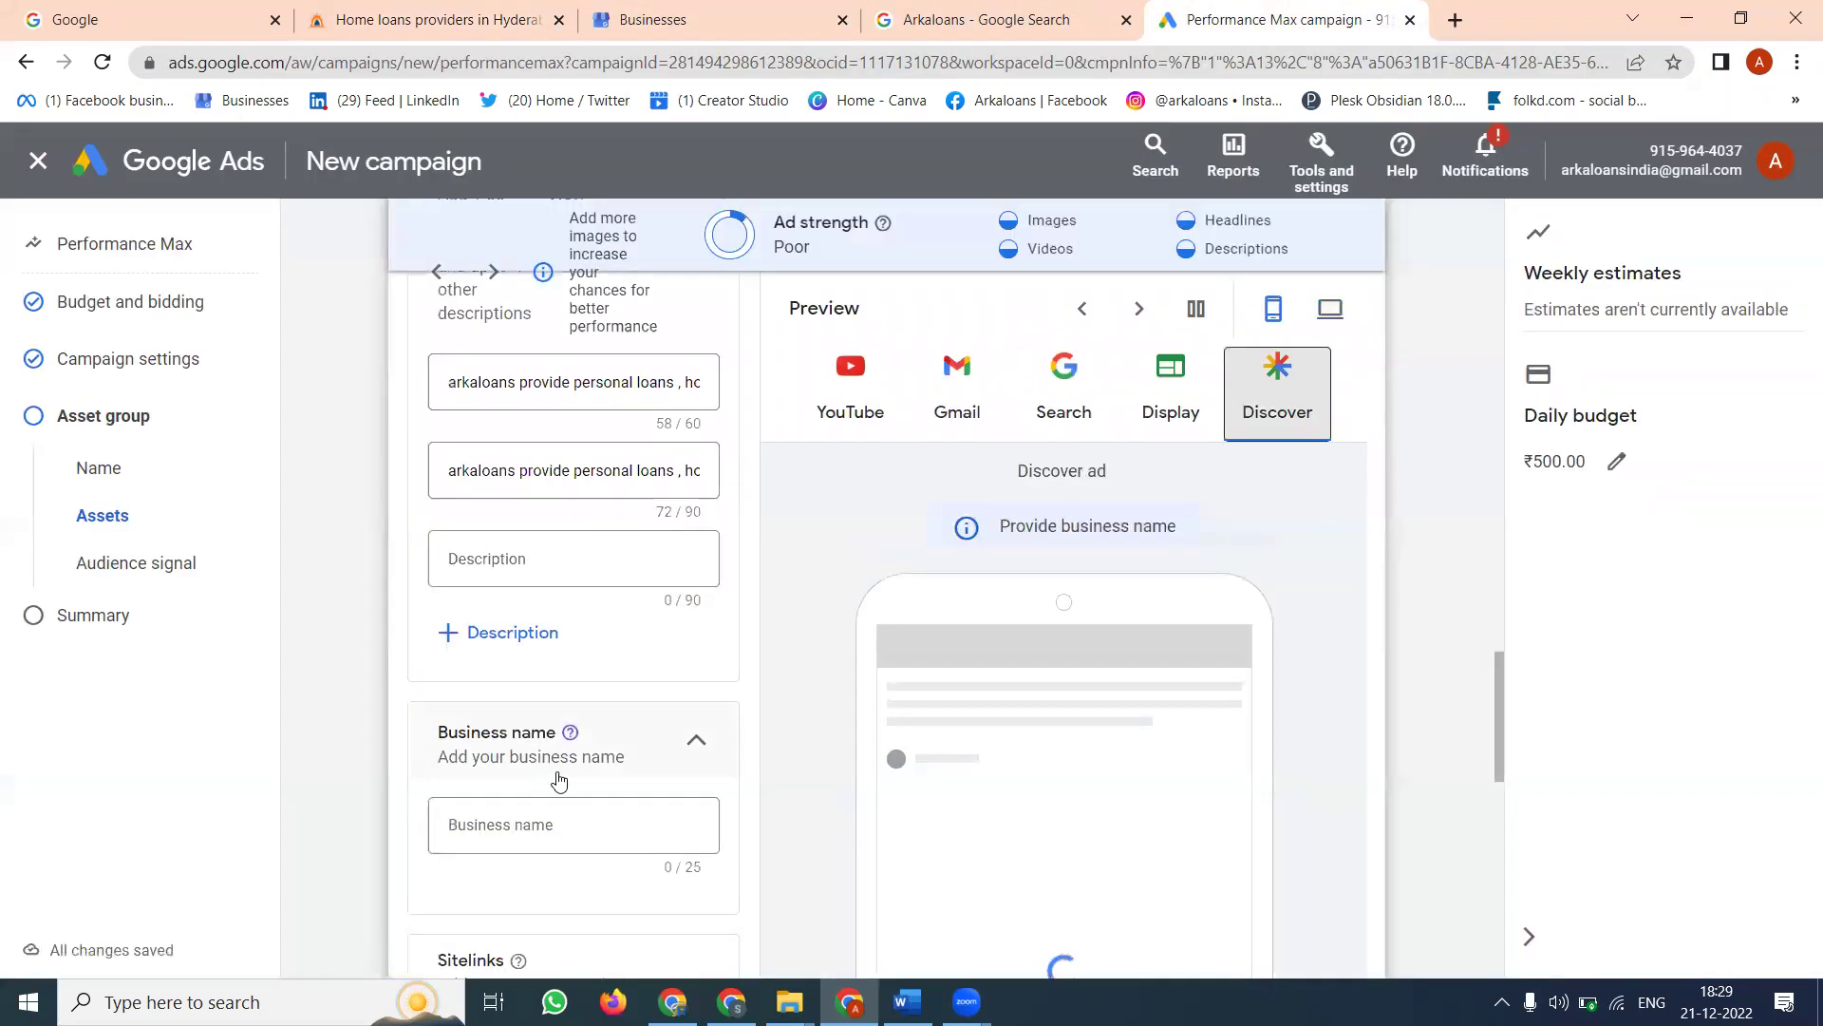
pyautogui.click(582, 823)
pyautogui.rightClick(589, 820)
pyautogui.click(622, 590)
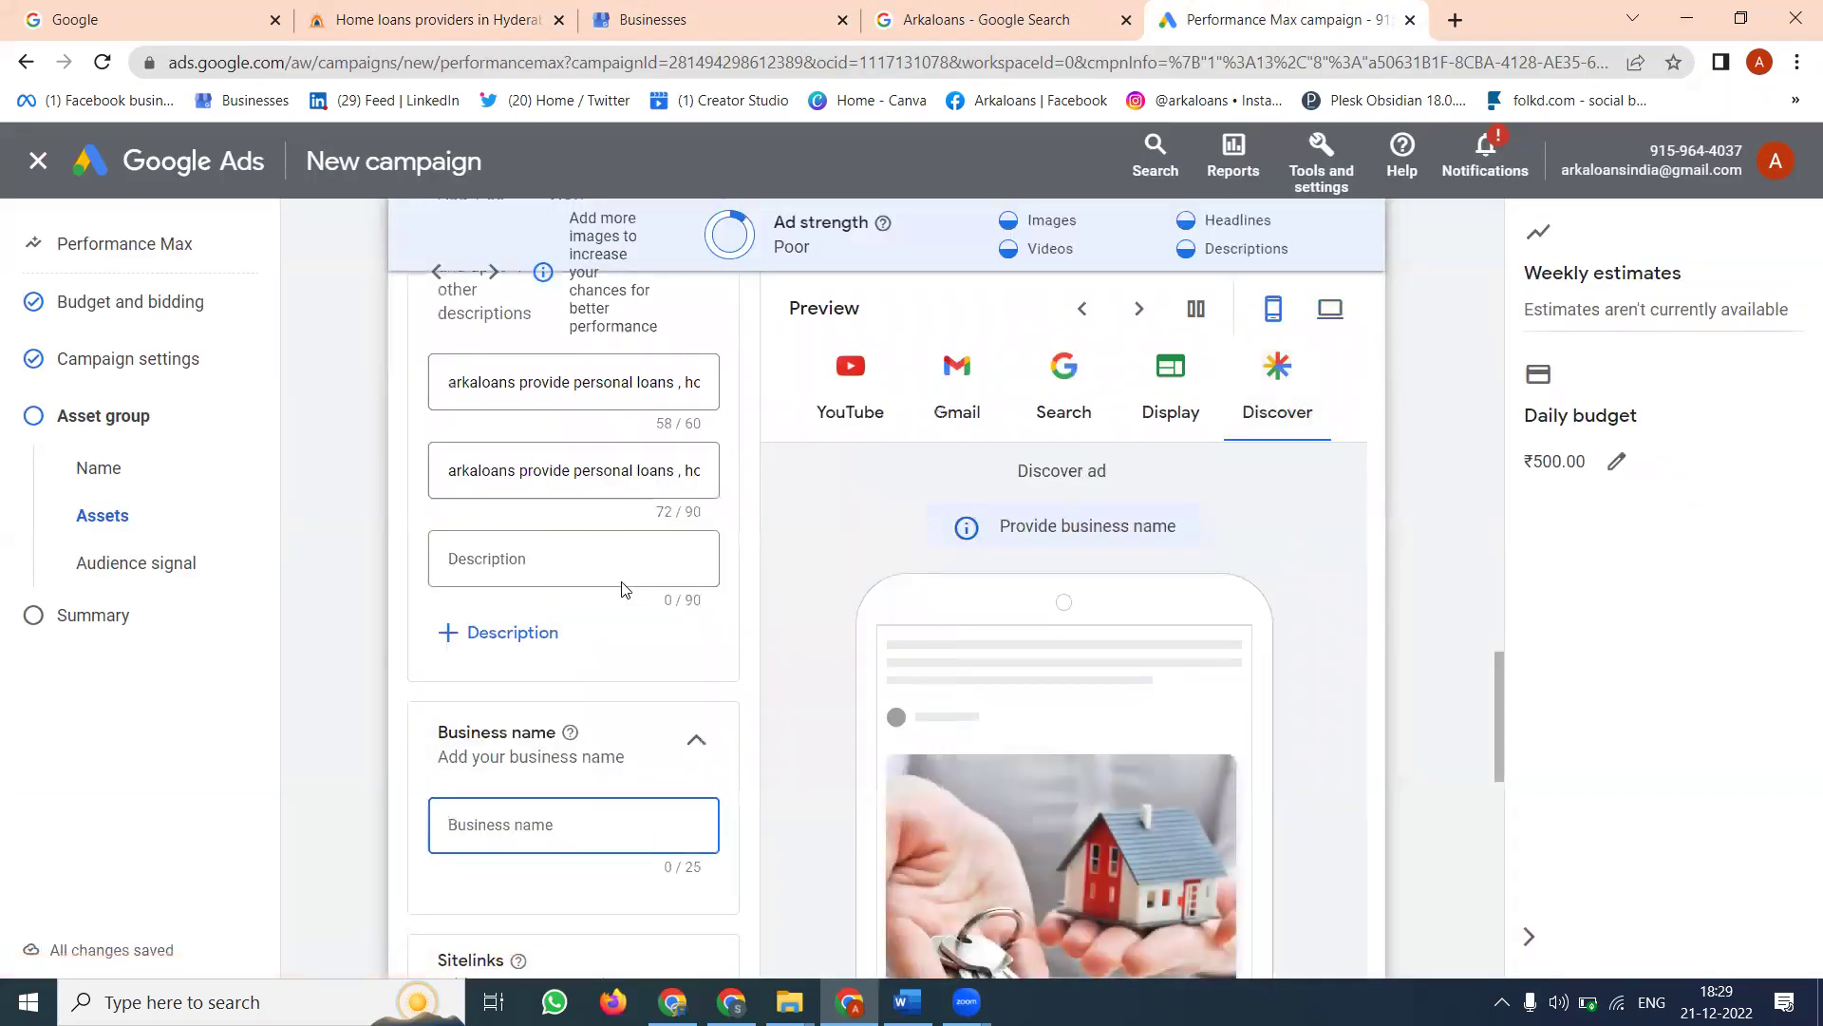
# - Set the asset group's call to action to "Contact us" and check it in the ad preview
pyautogui.scroll(-10, 570, 617)
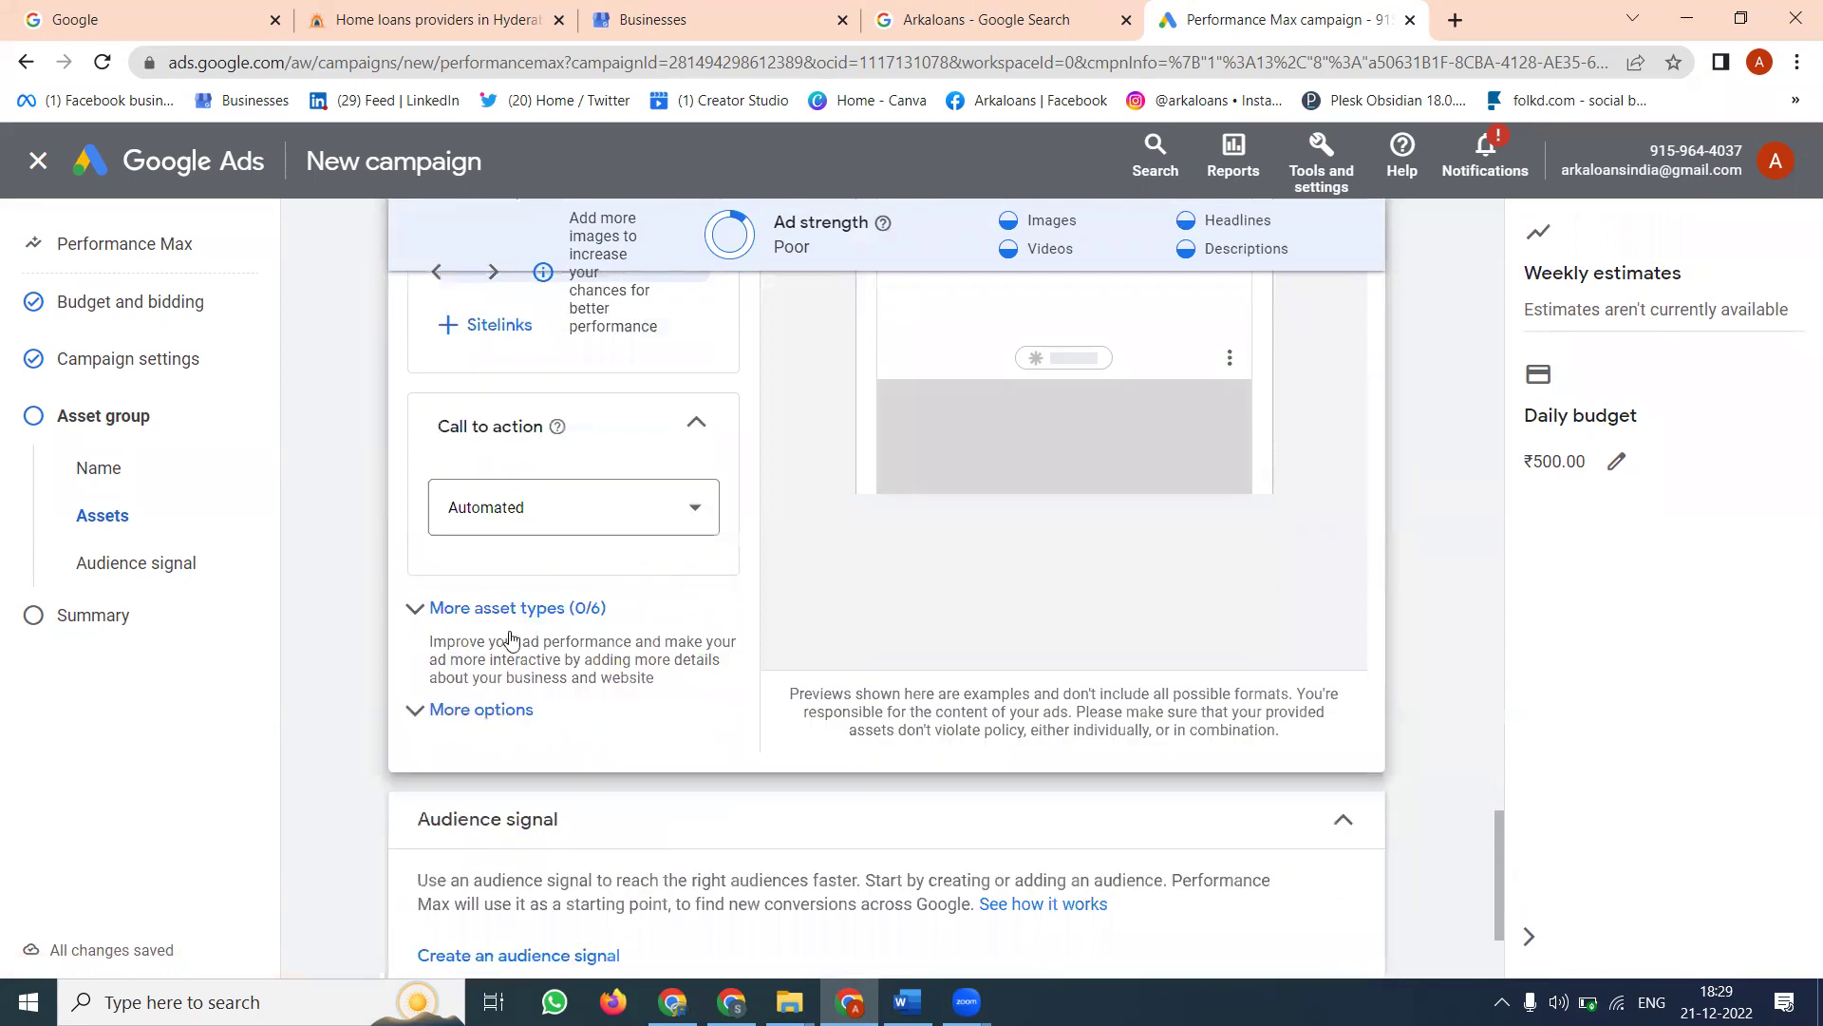
pyautogui.click(533, 520)
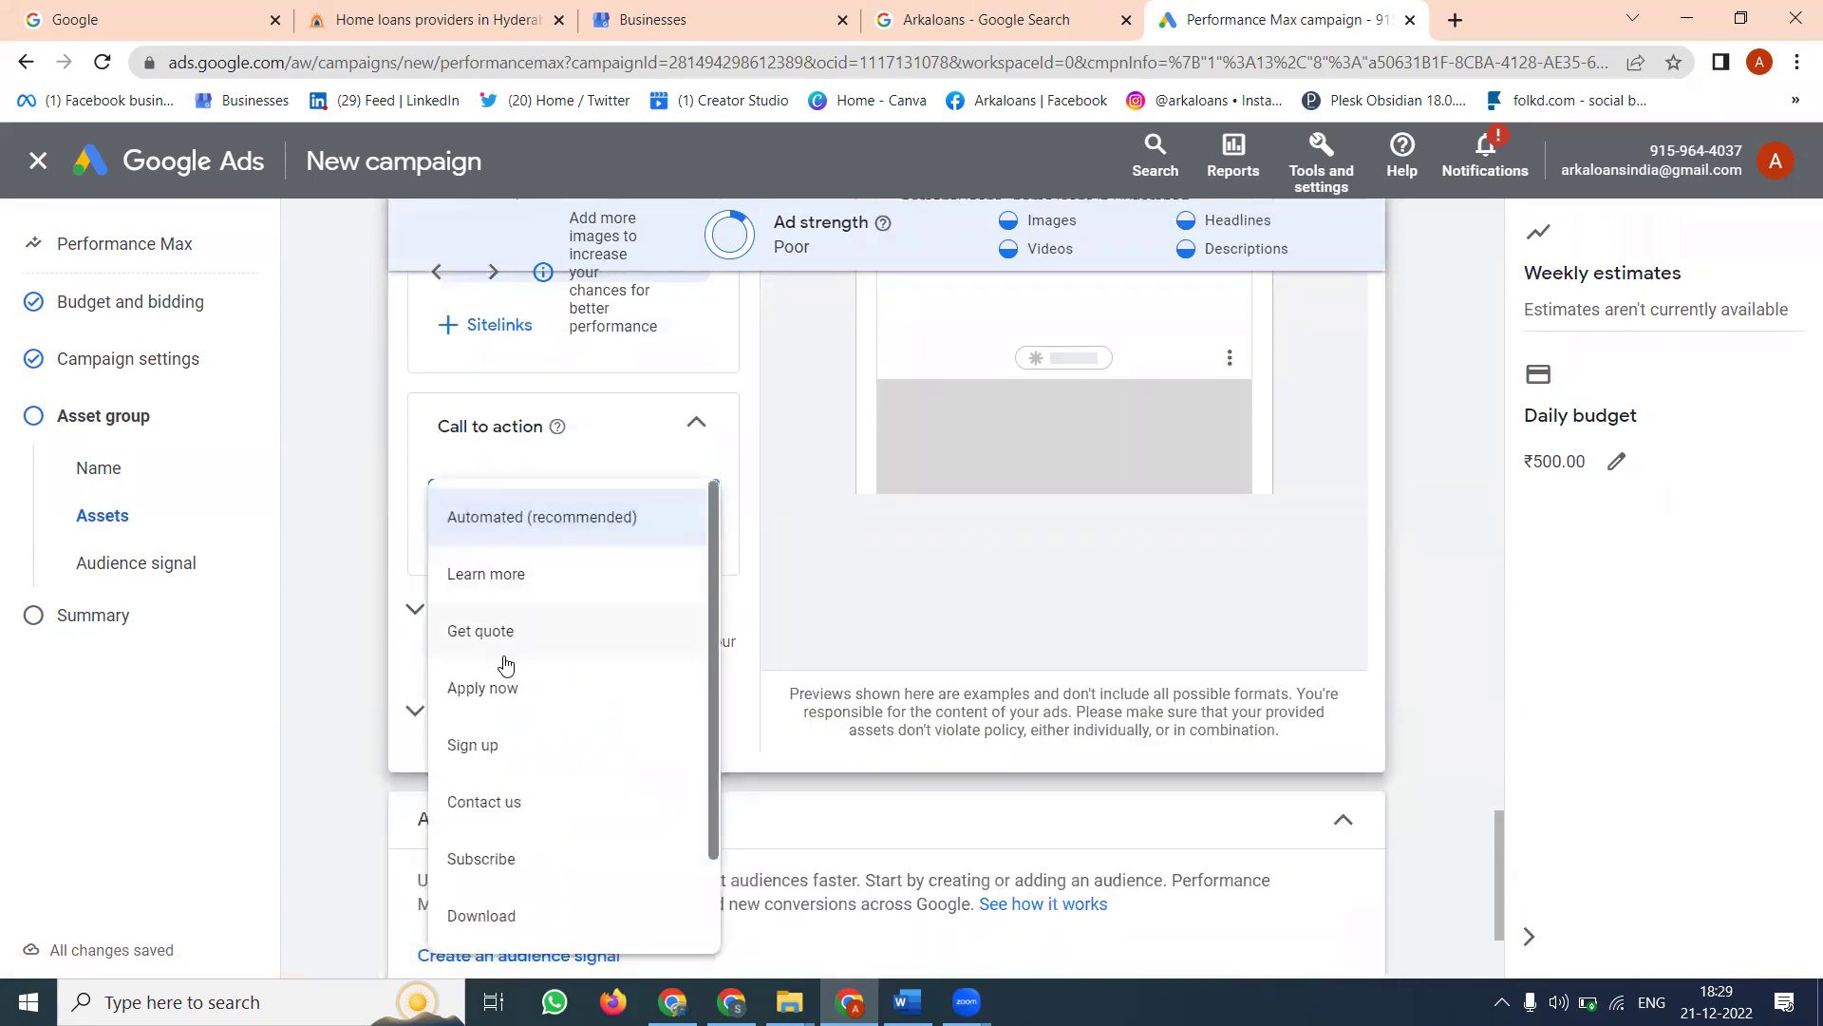
pyautogui.scroll(-2, 494, 750)
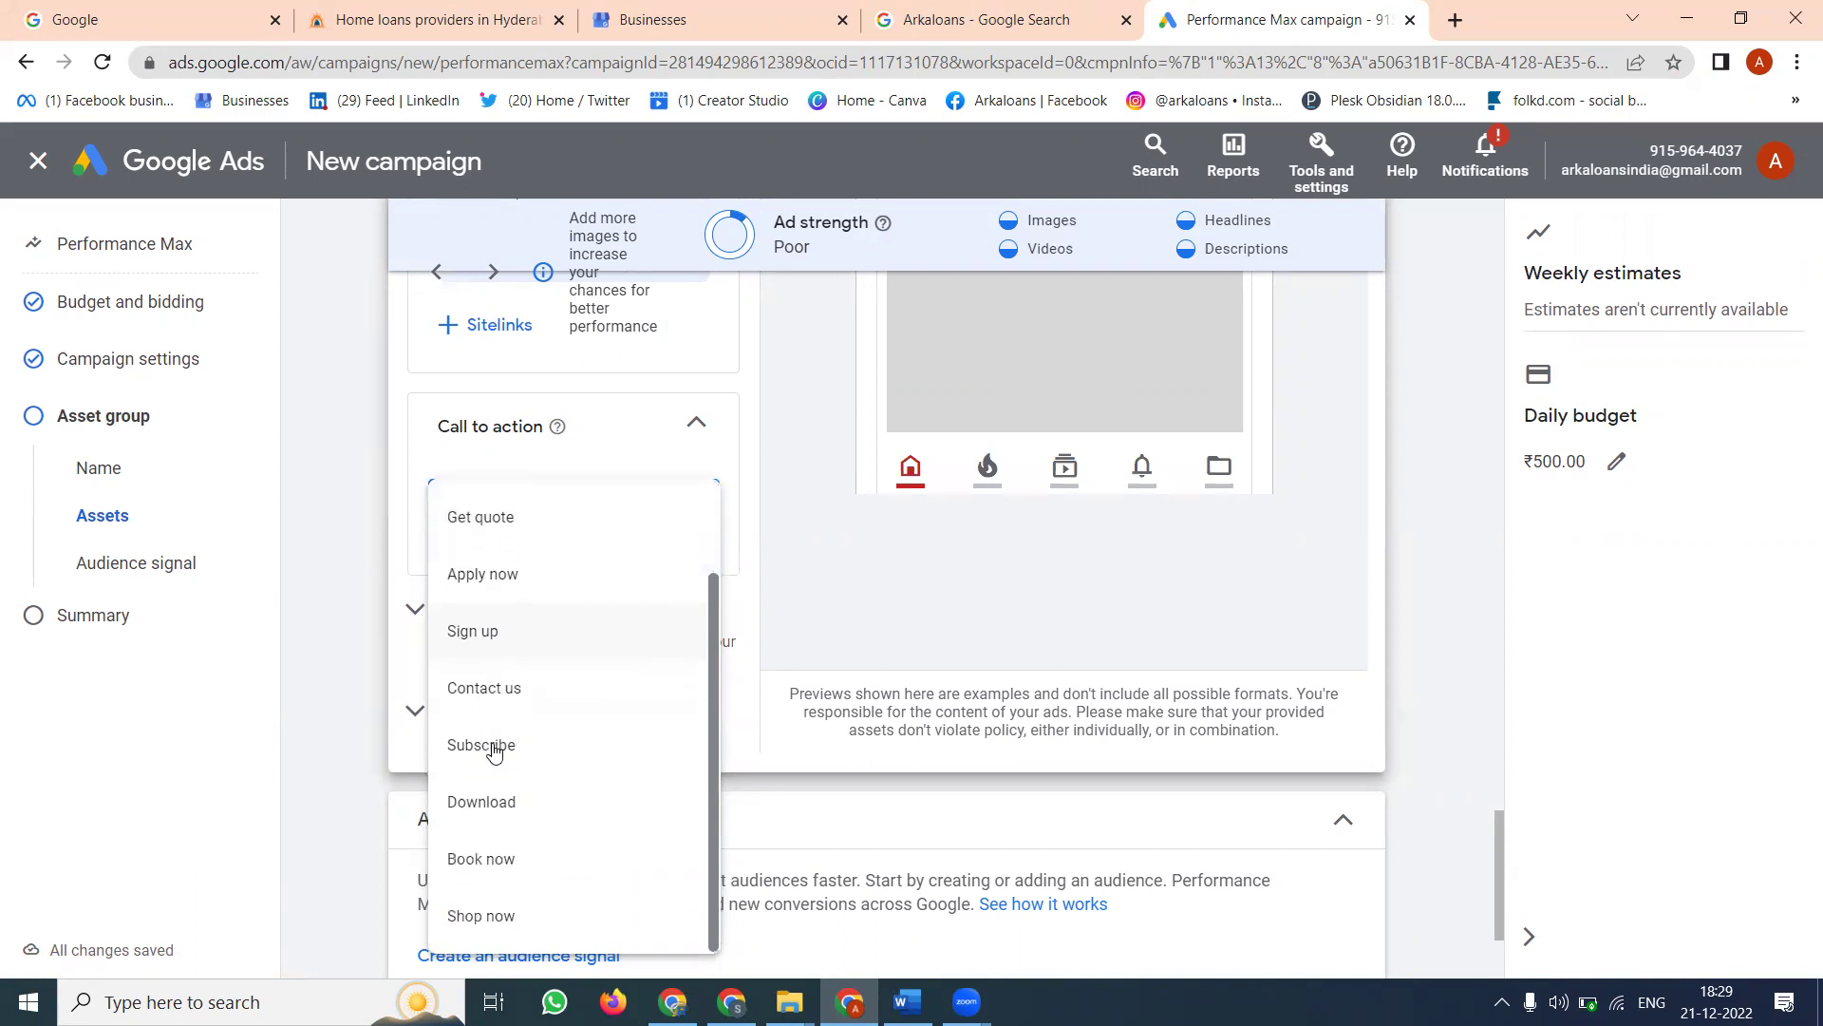
pyautogui.click(484, 691)
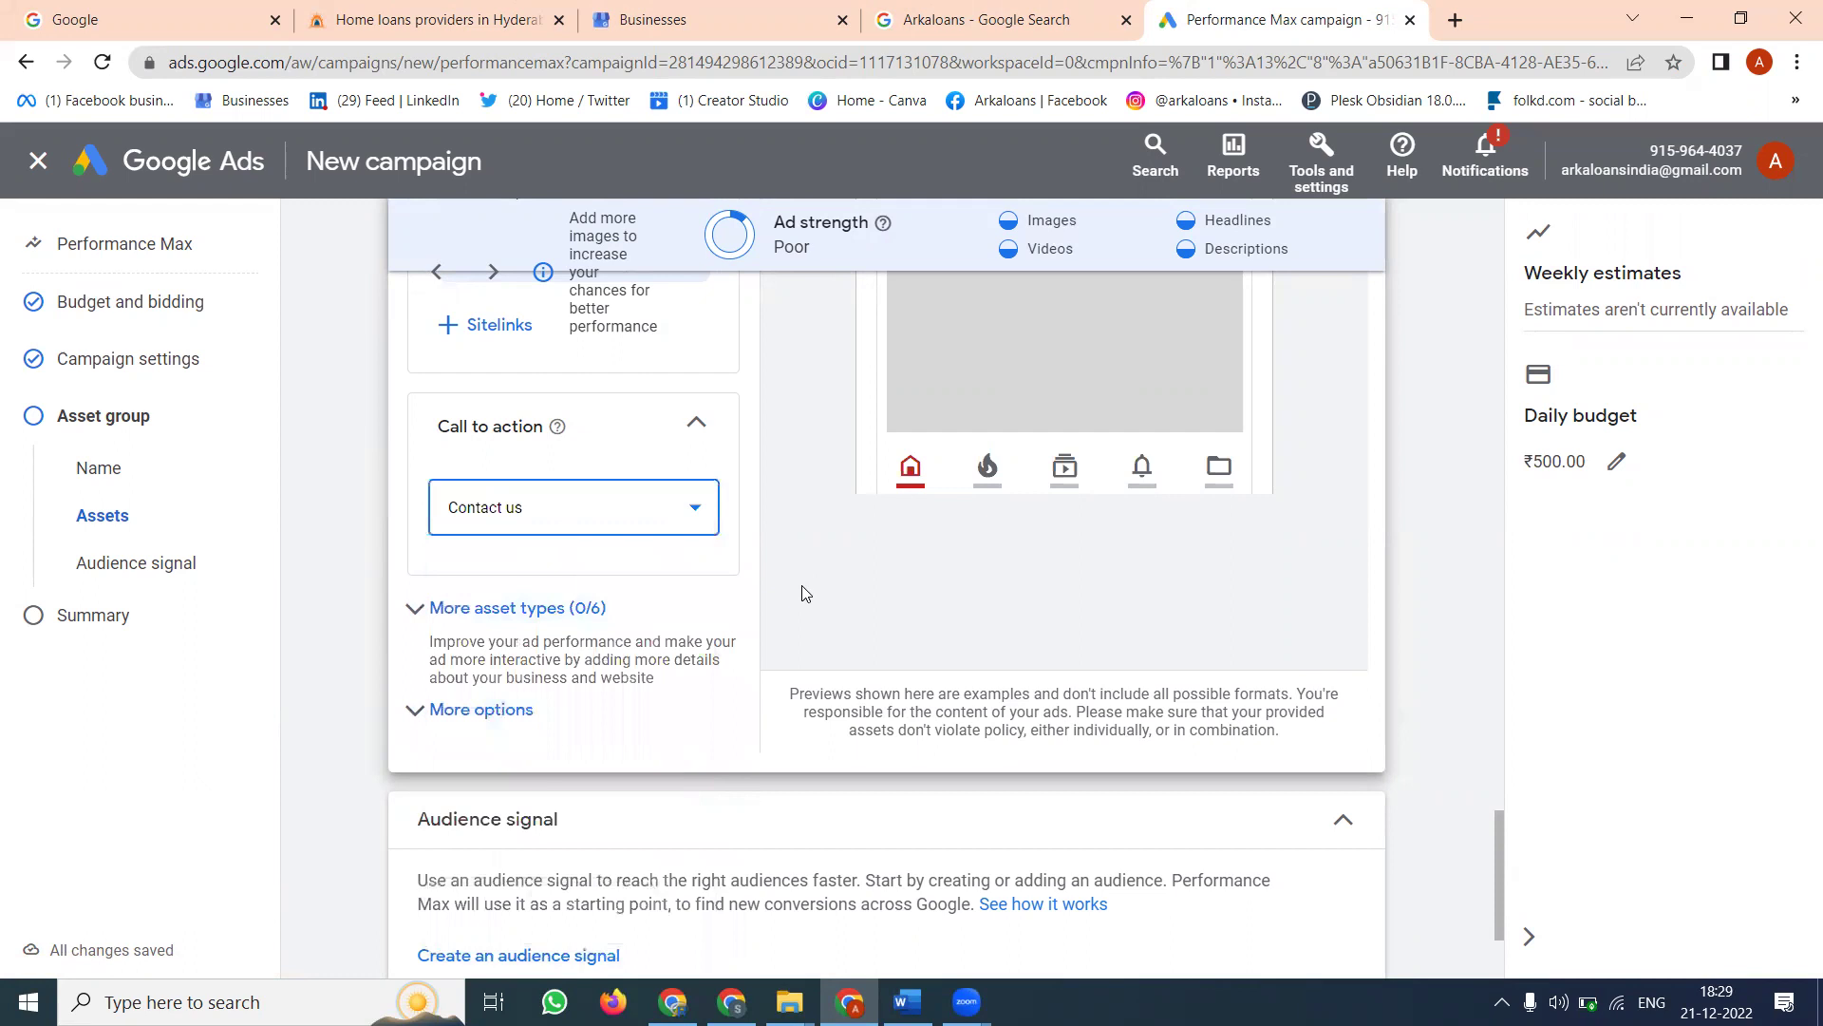
pyautogui.scroll(5, 801, 593)
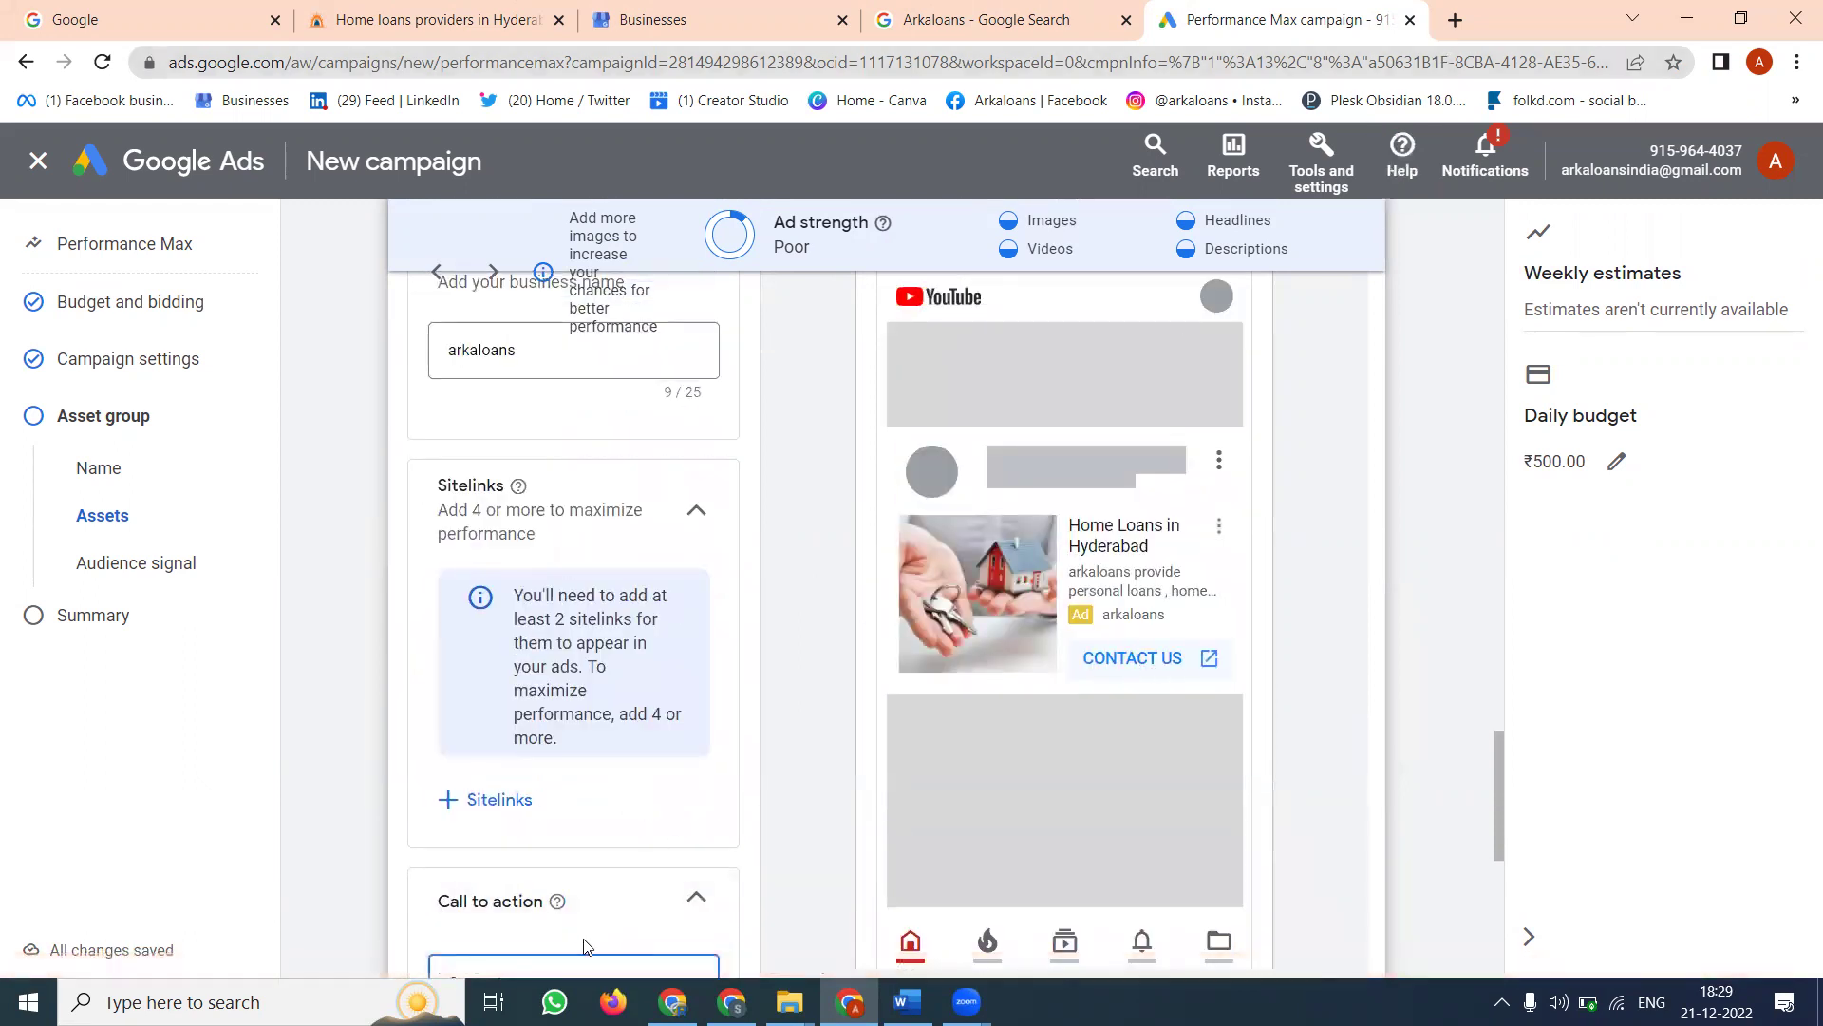
# - Switch to the other Chrome window, open tollycinenews.com in a new tab and dismiss the notification subscription request
pyautogui.hotkey('alt', 'Tab')
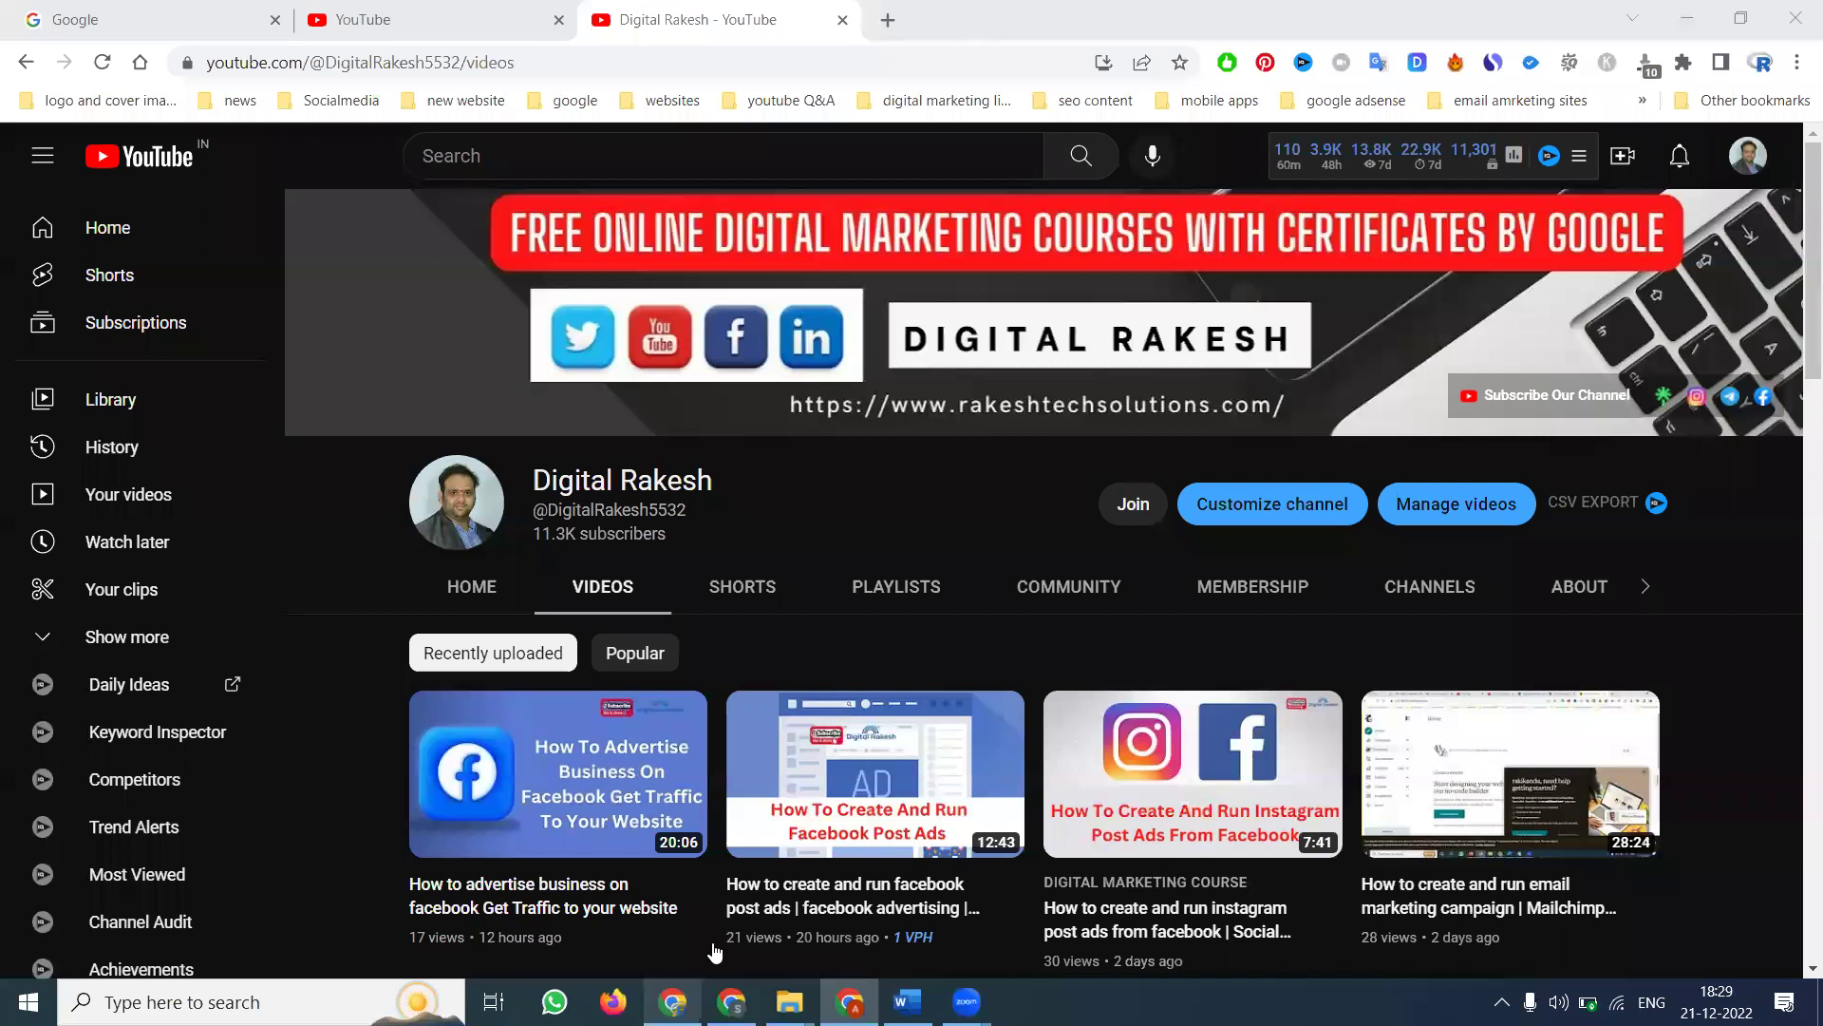
pyautogui.click(888, 20)
pyautogui.write('tollycinenews.com')
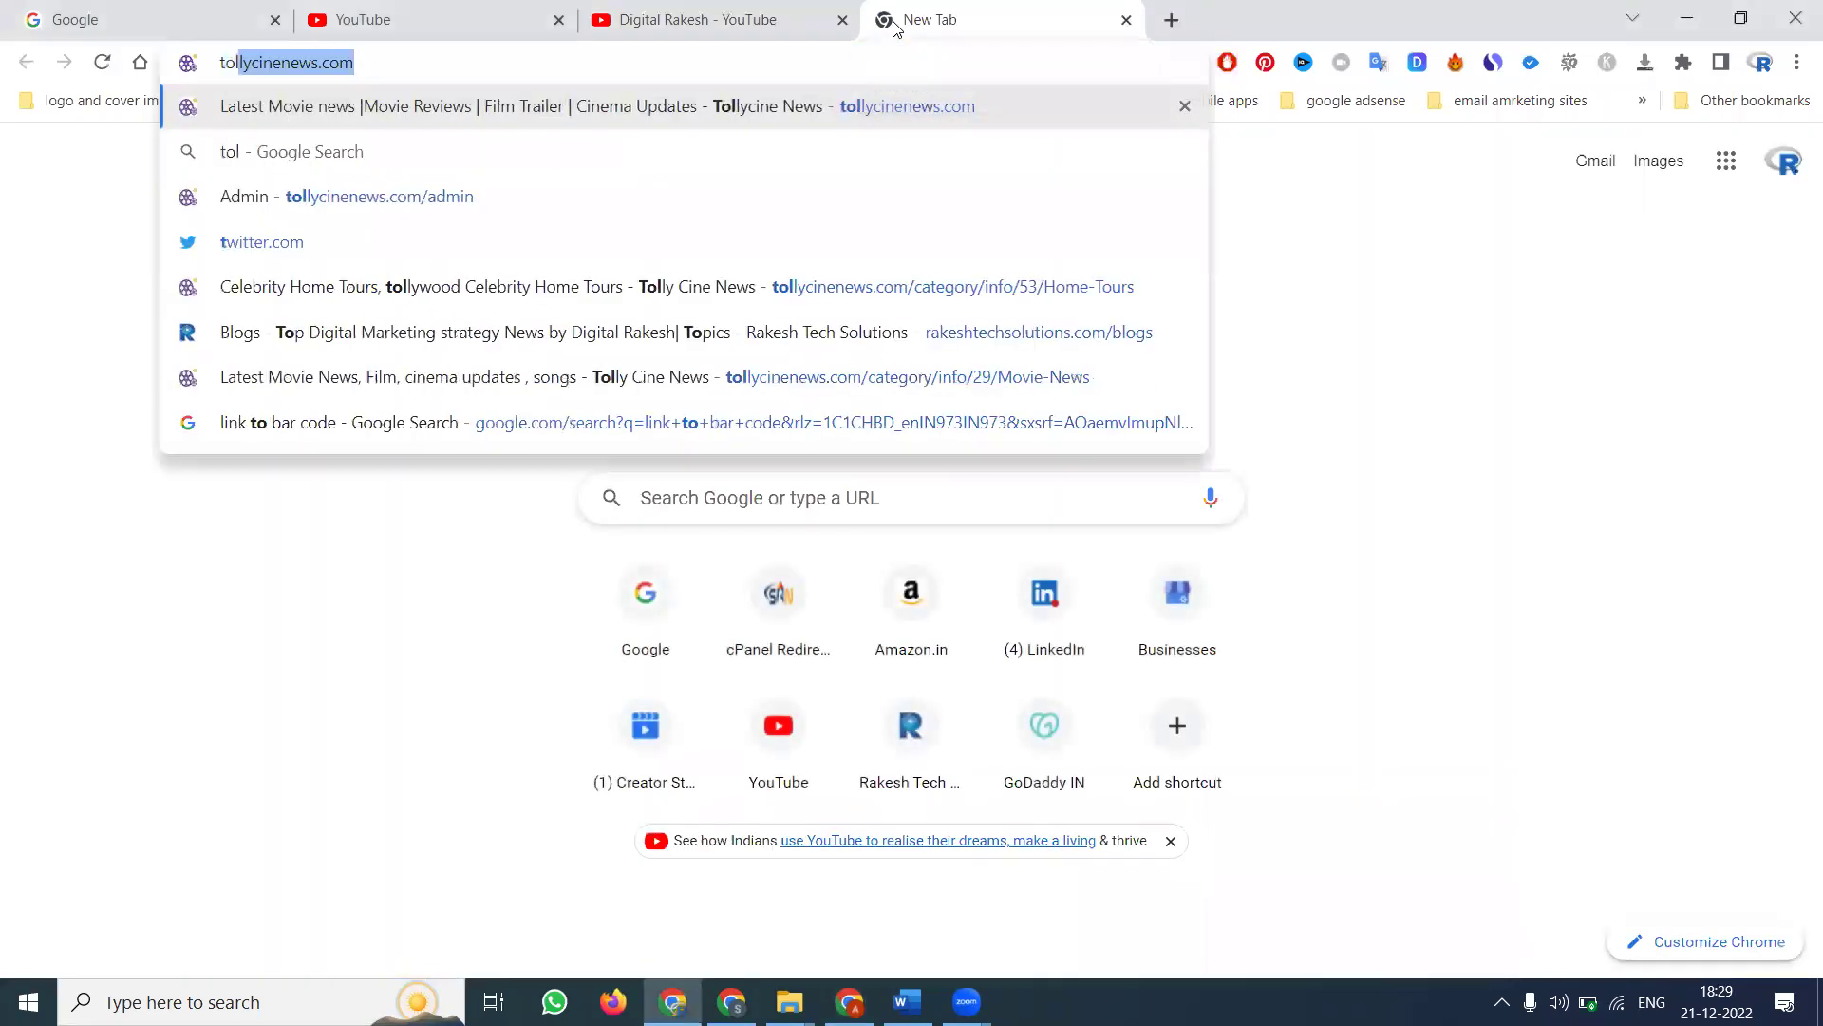
pyautogui.press('Return')
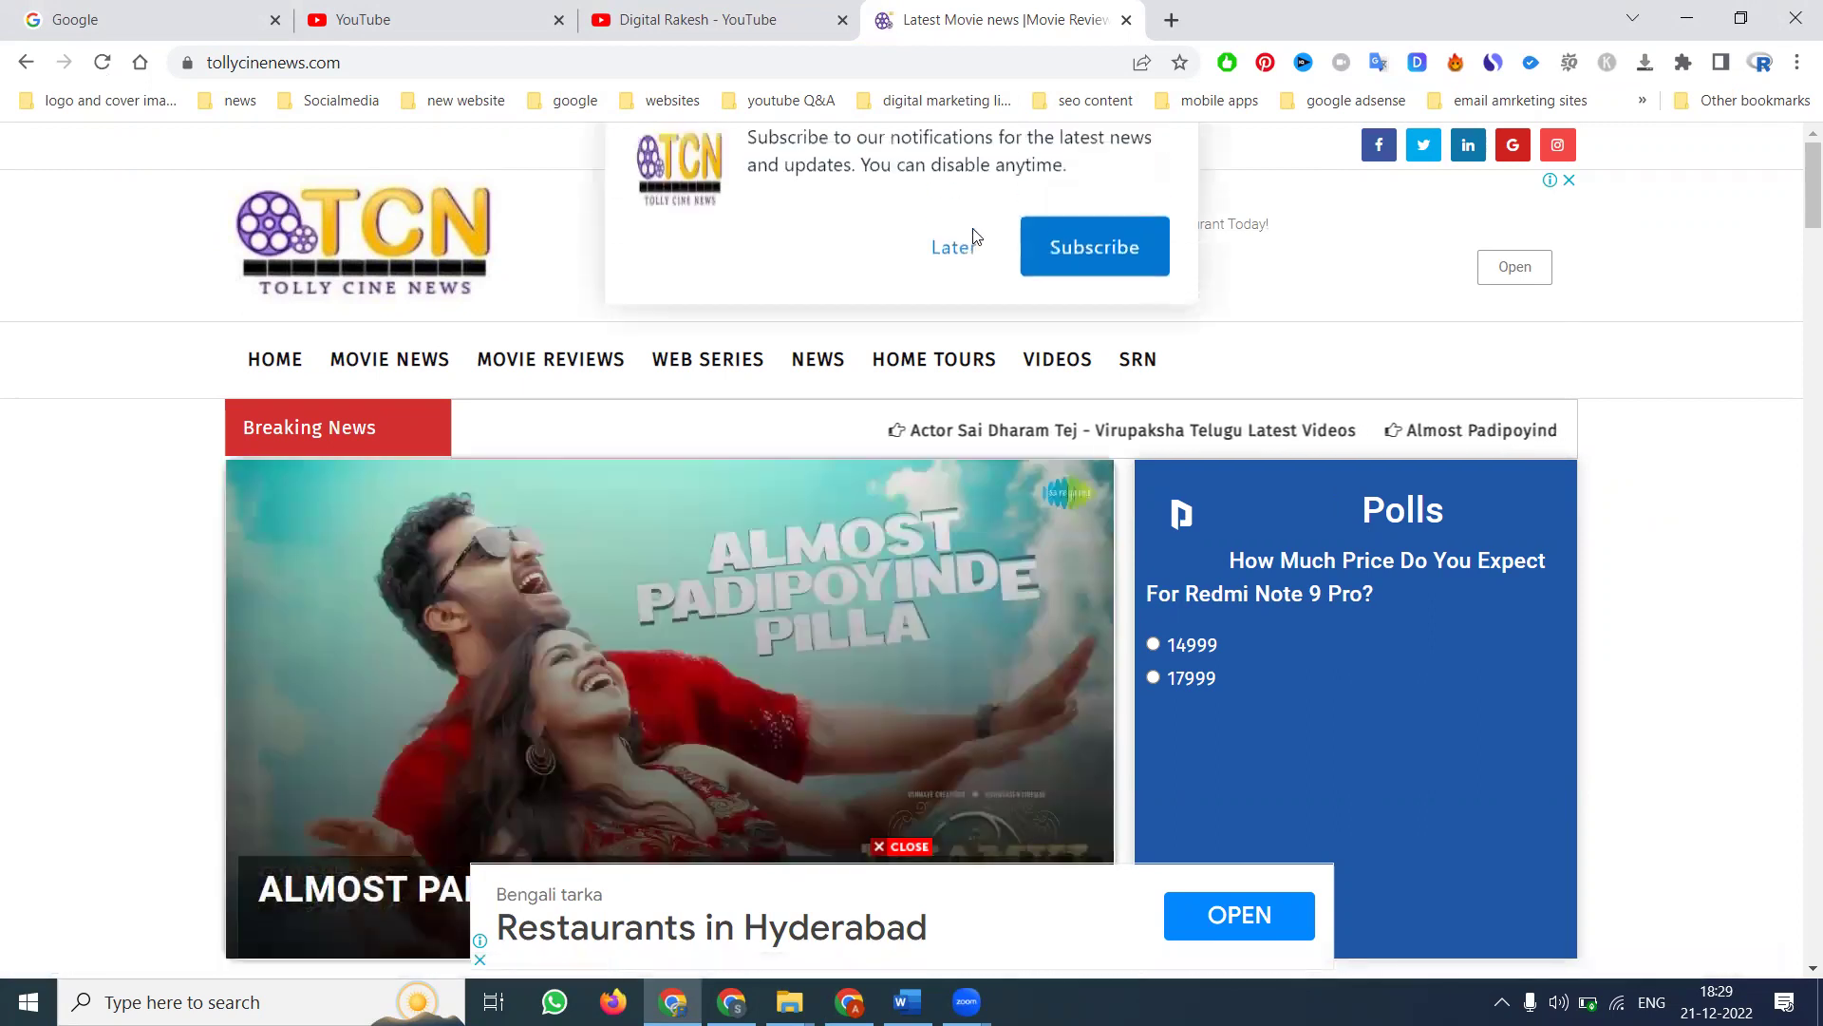
pyautogui.click(957, 270)
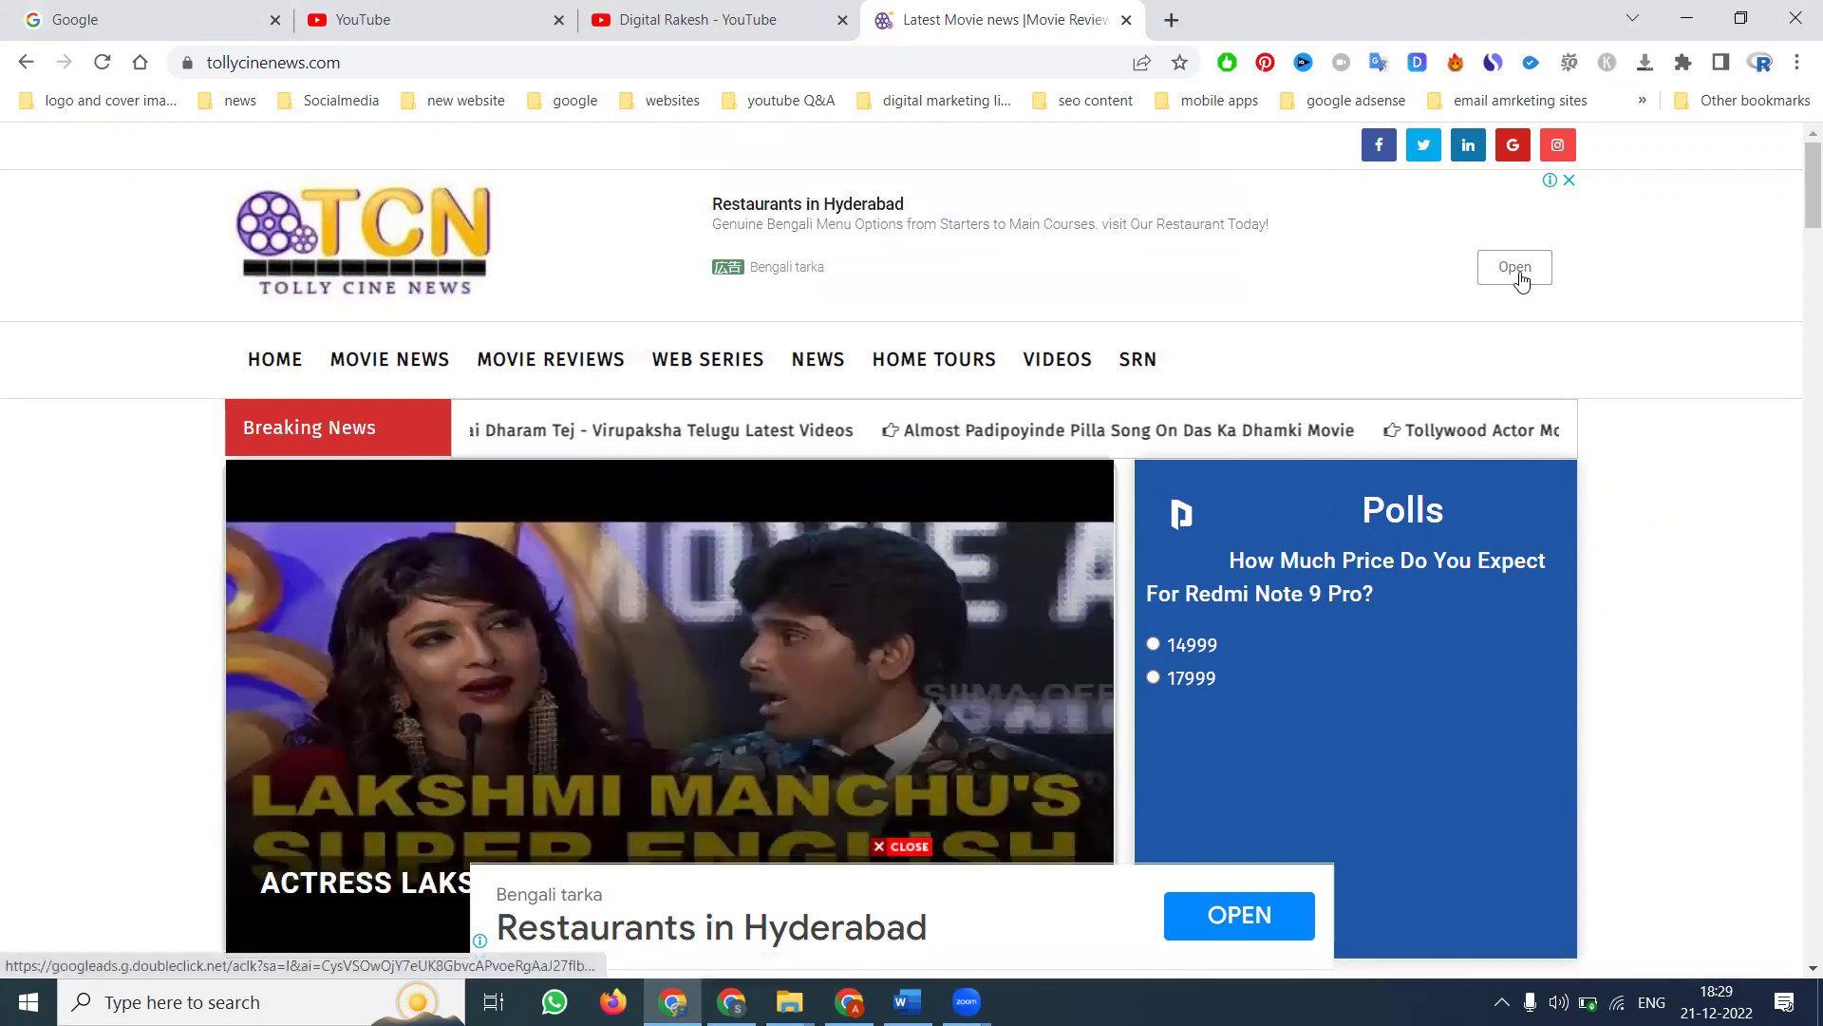
# - Examine the display ads placed between and beside the sections of the Tolly Cine News homepage
pyautogui.scroll(-7, 891, 330)
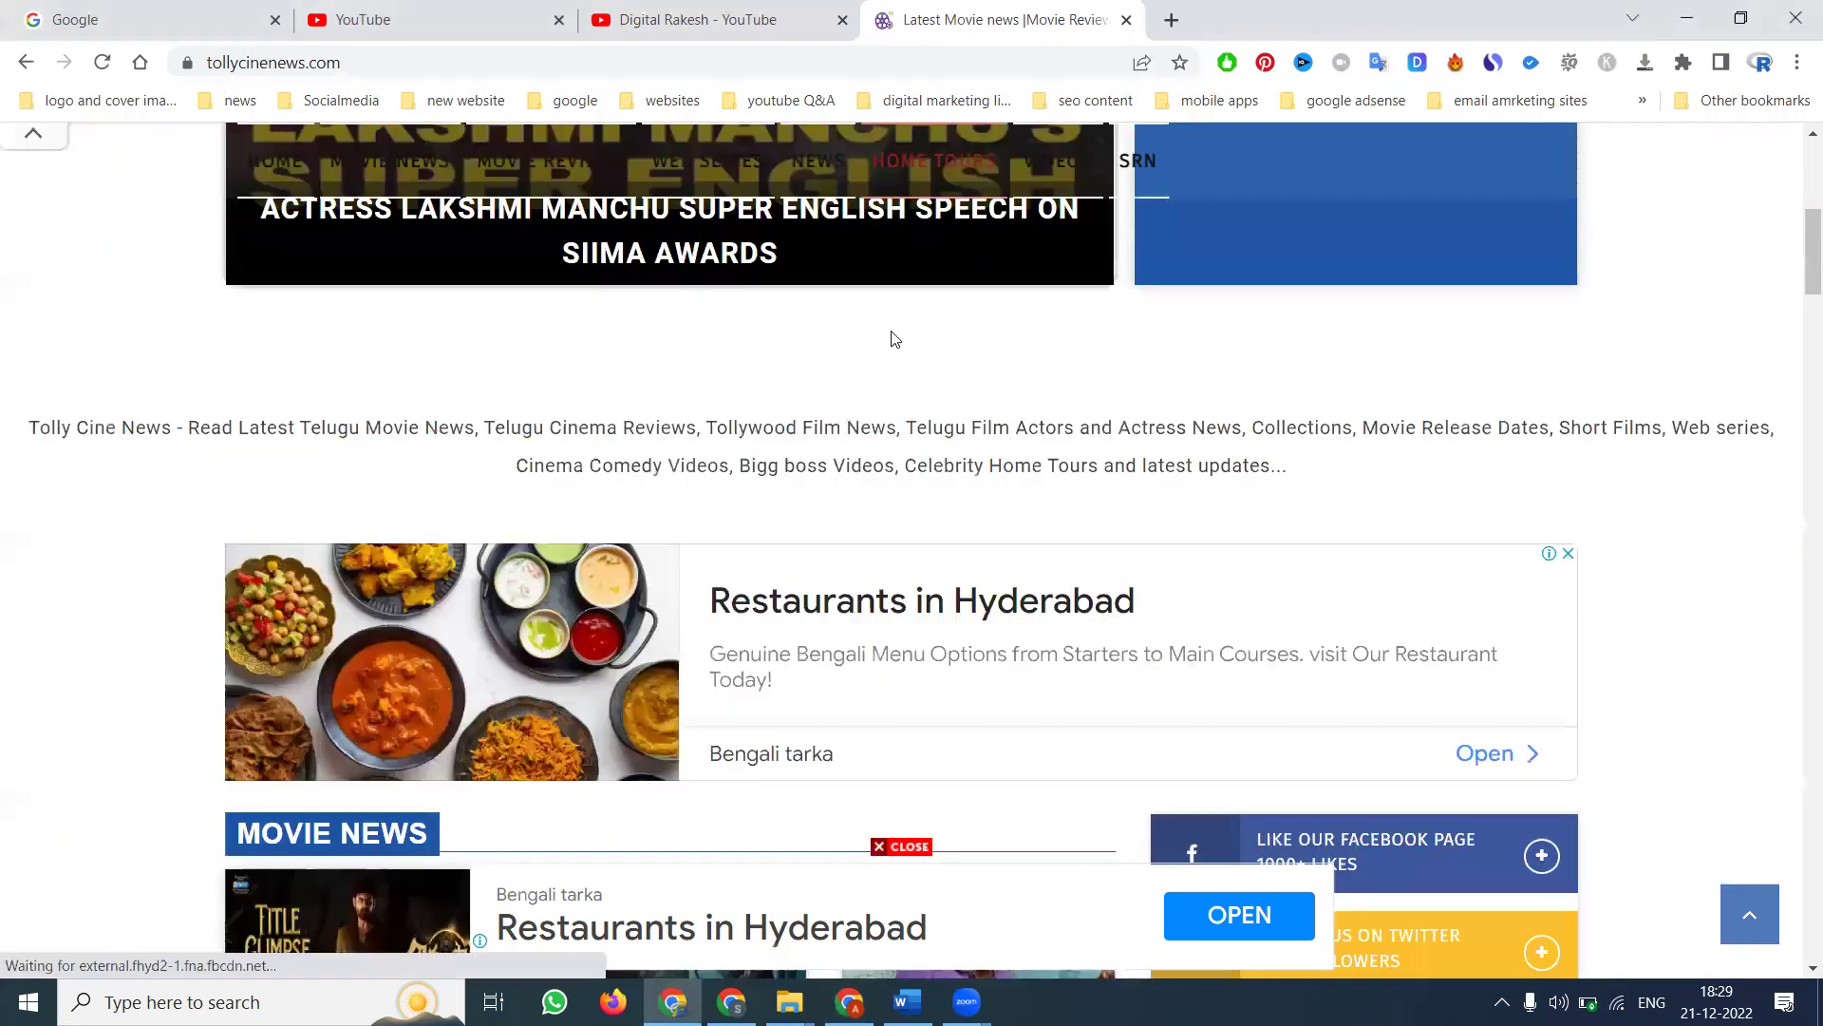
pyautogui.scroll(-3, 891, 339)
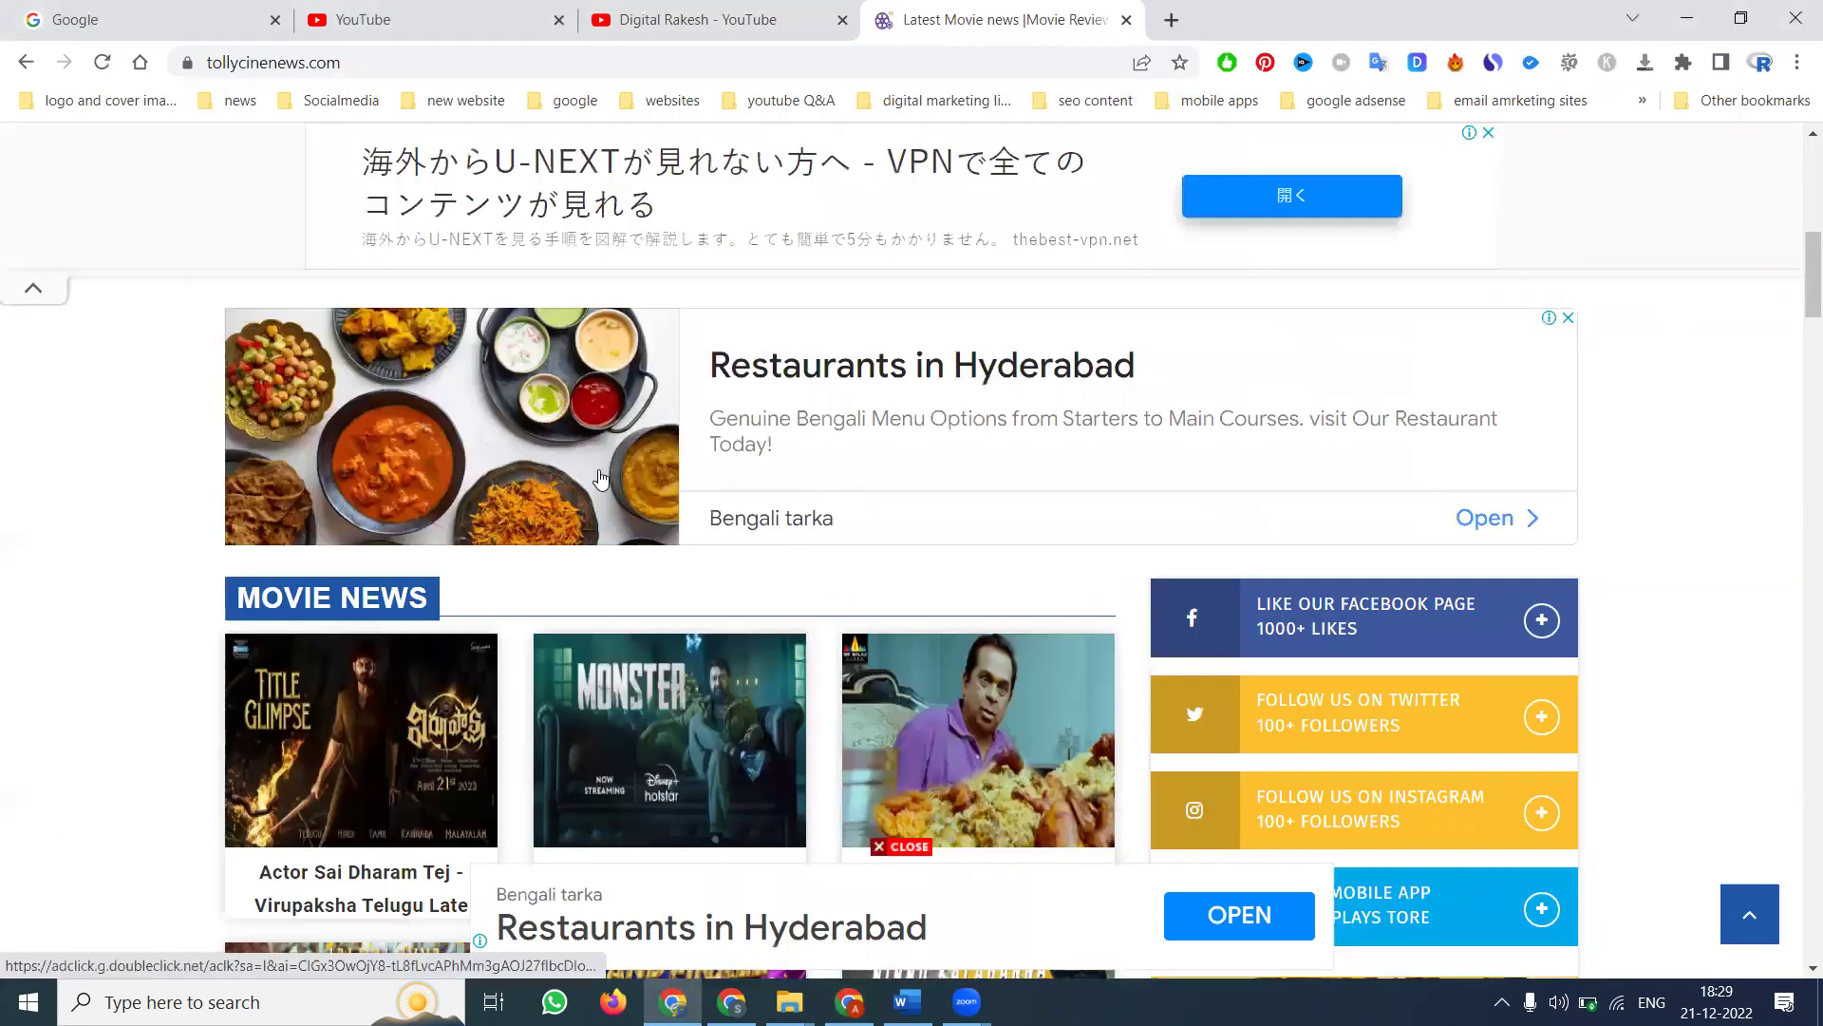
pyautogui.scroll(-5, 1034, 402)
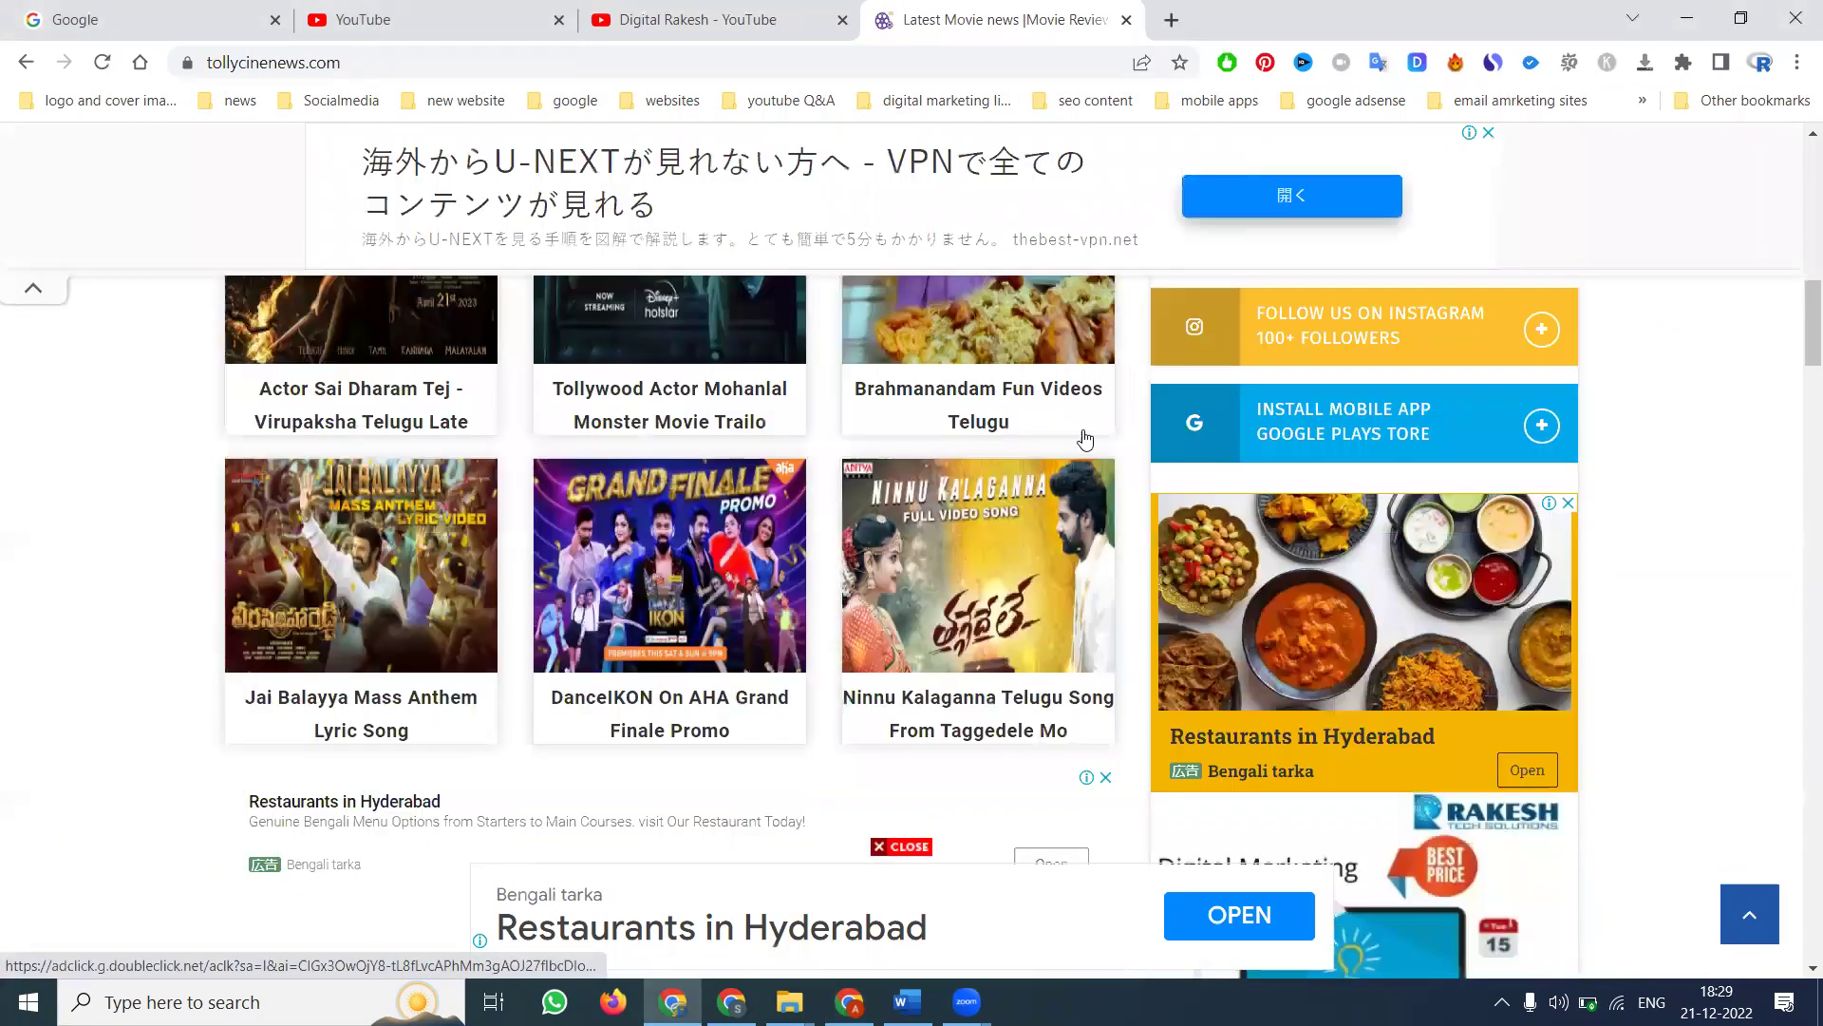
pyautogui.scroll(-2, 1337, 466)
pyautogui.scroll(-10, 1330, 473)
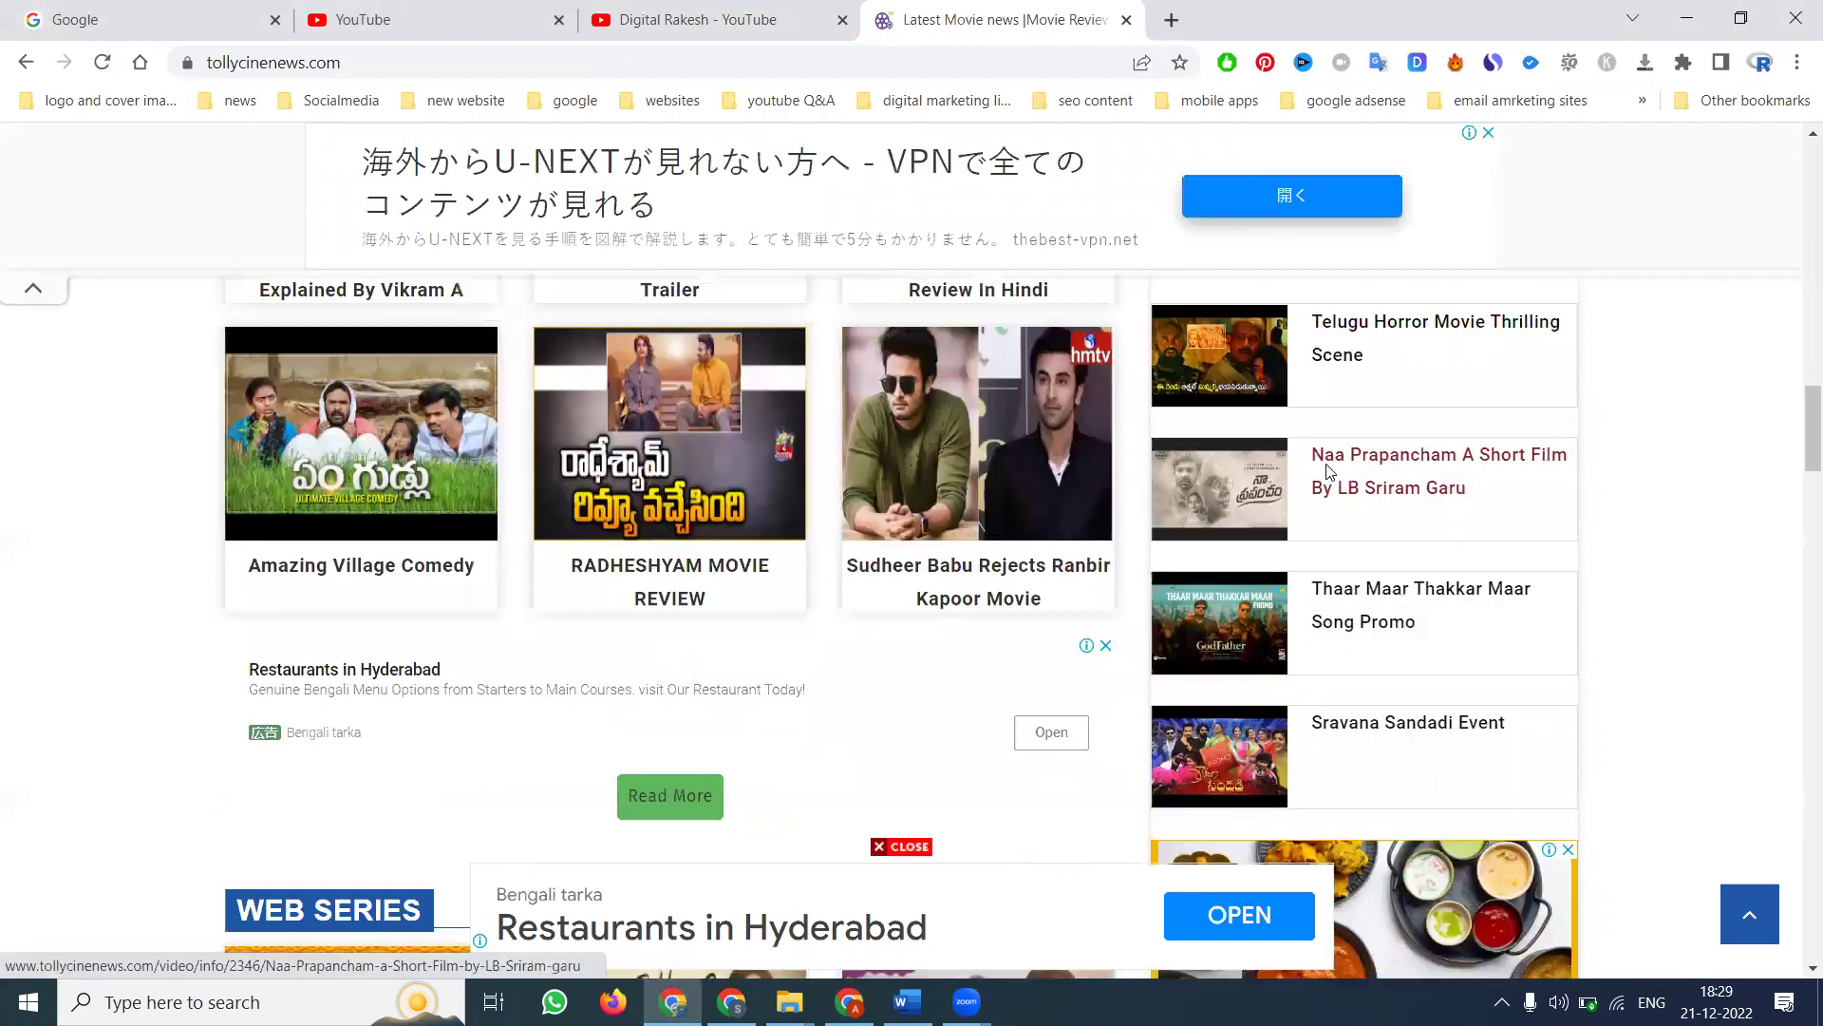
pyautogui.scroll(-8, 1301, 510)
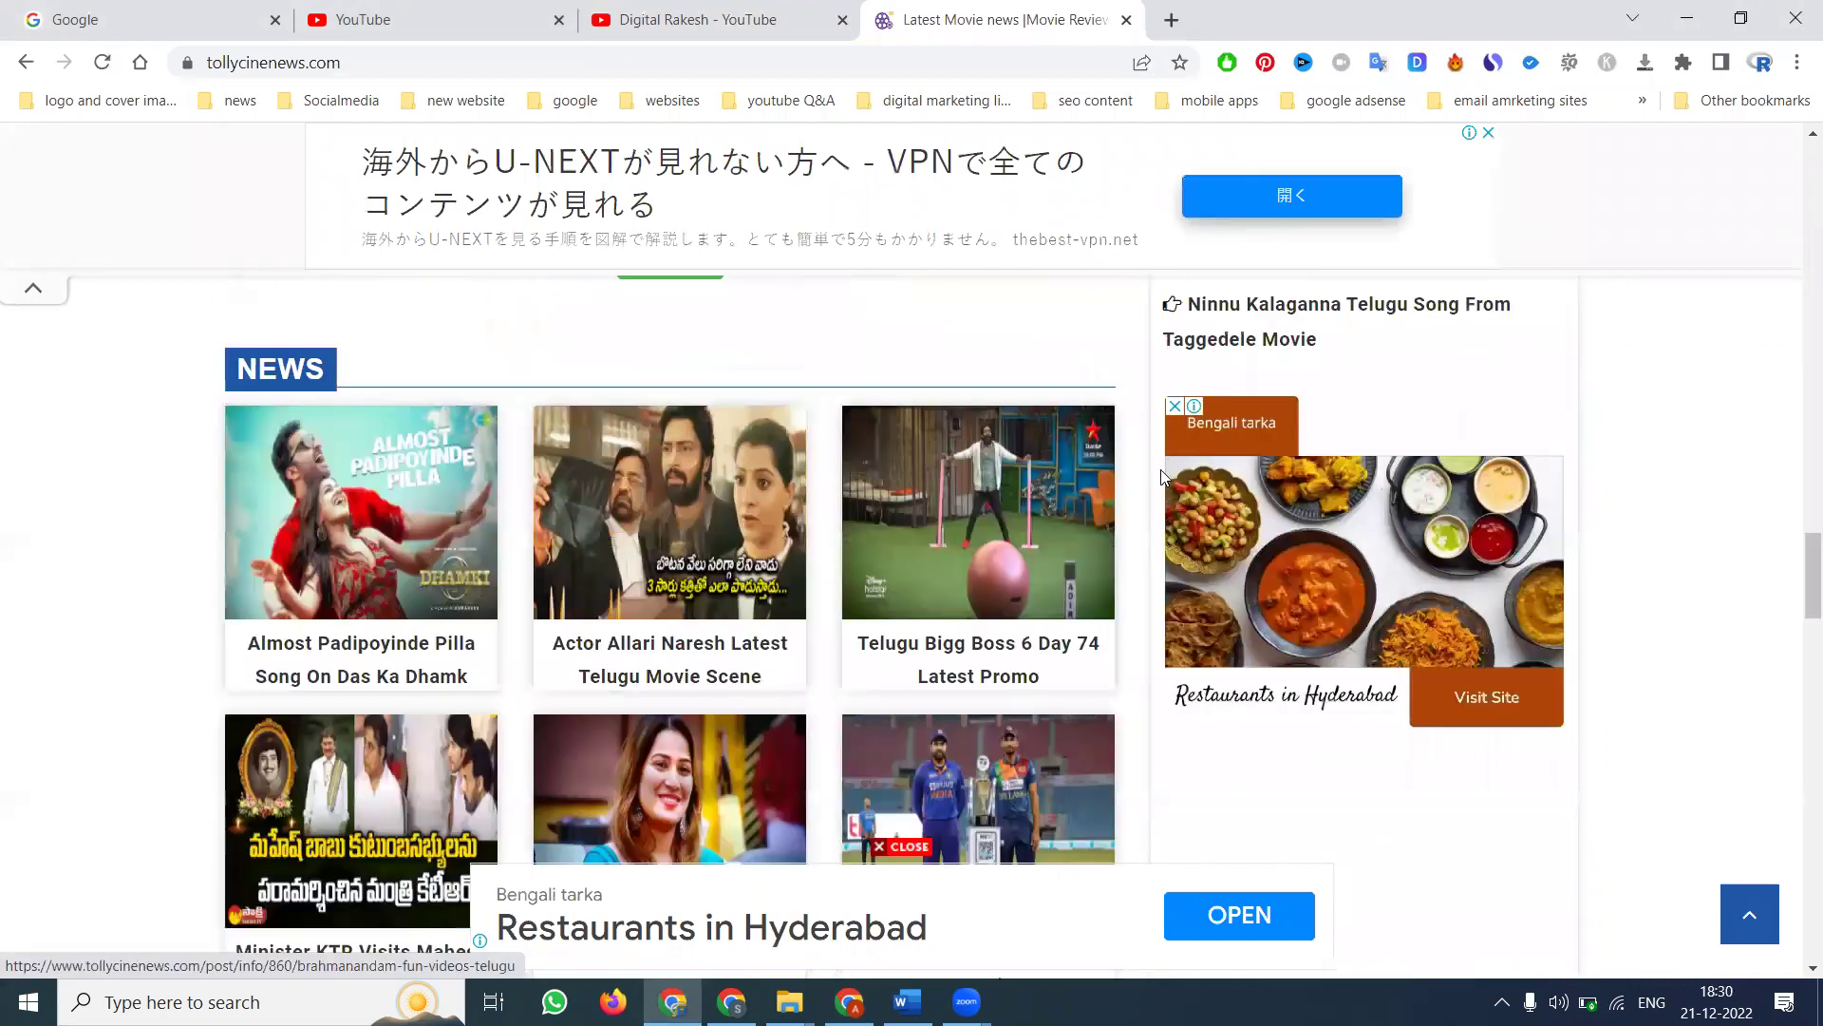
pyautogui.scroll(-4, 1161, 469)
# - Reload the Tolly Cine News homepage and examine its ad placements again
pyautogui.click(101, 63)
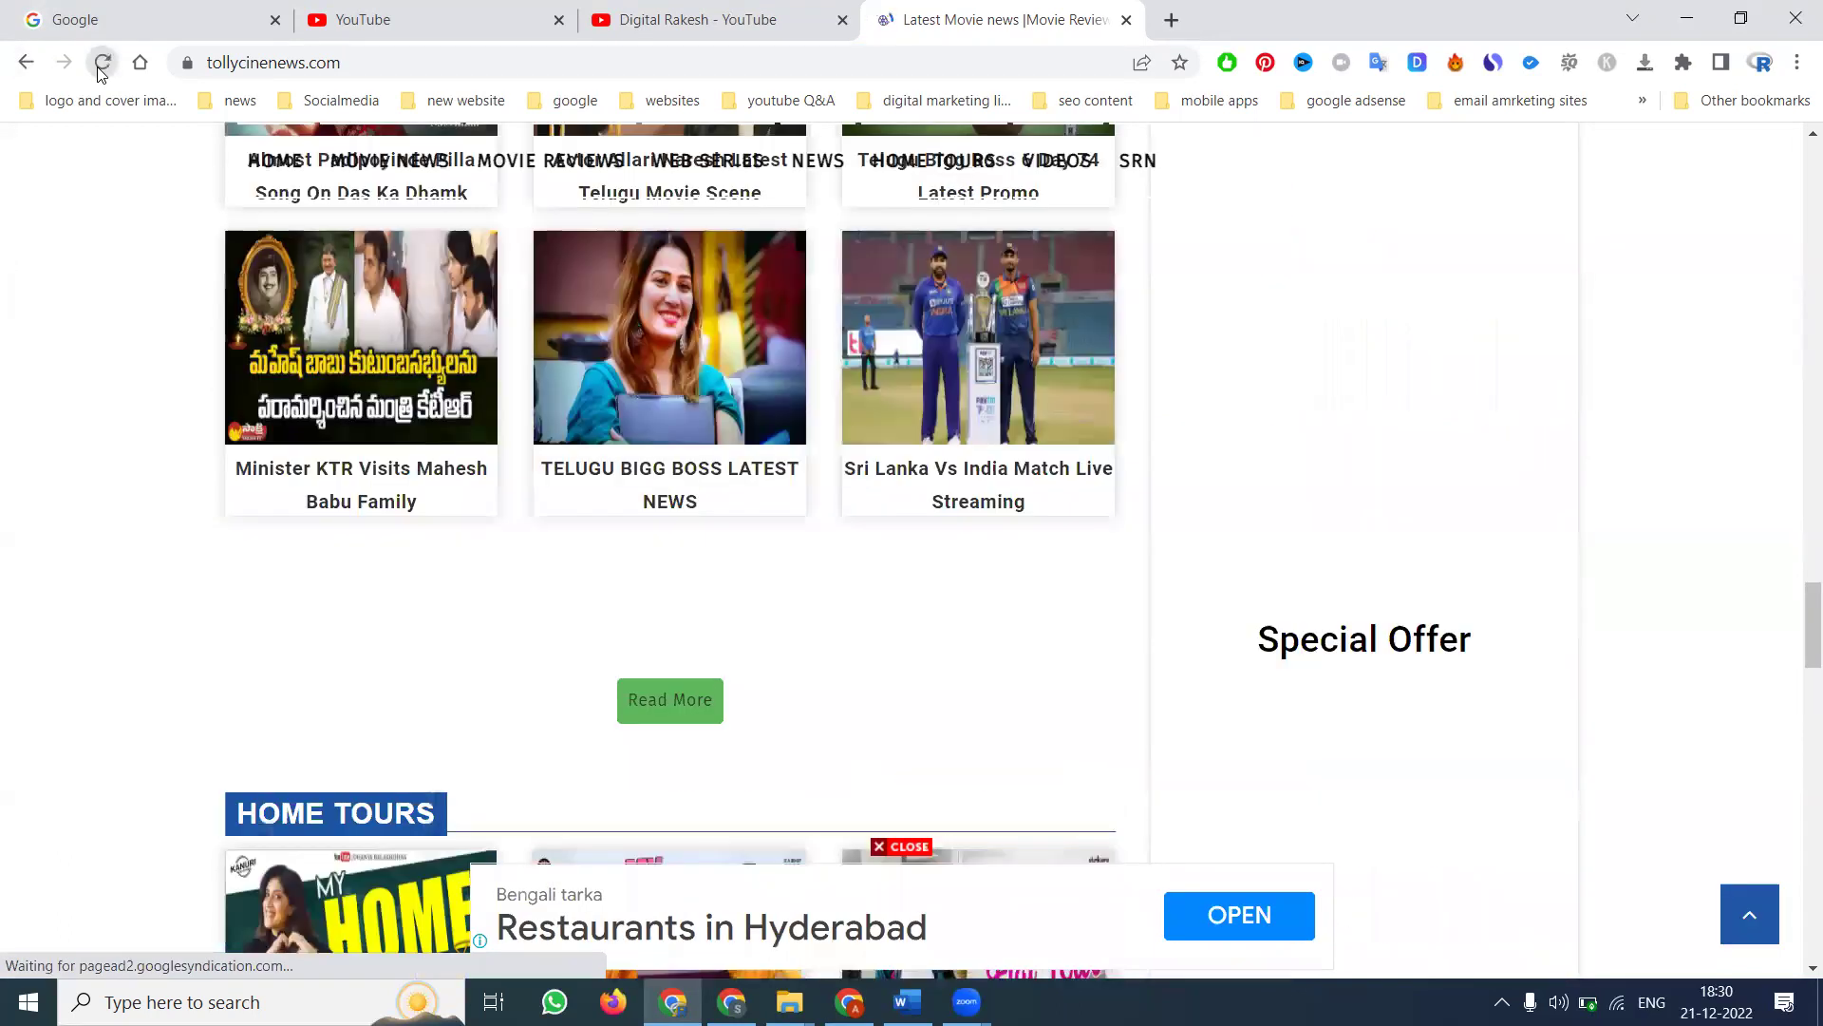
pyautogui.click(101, 63)
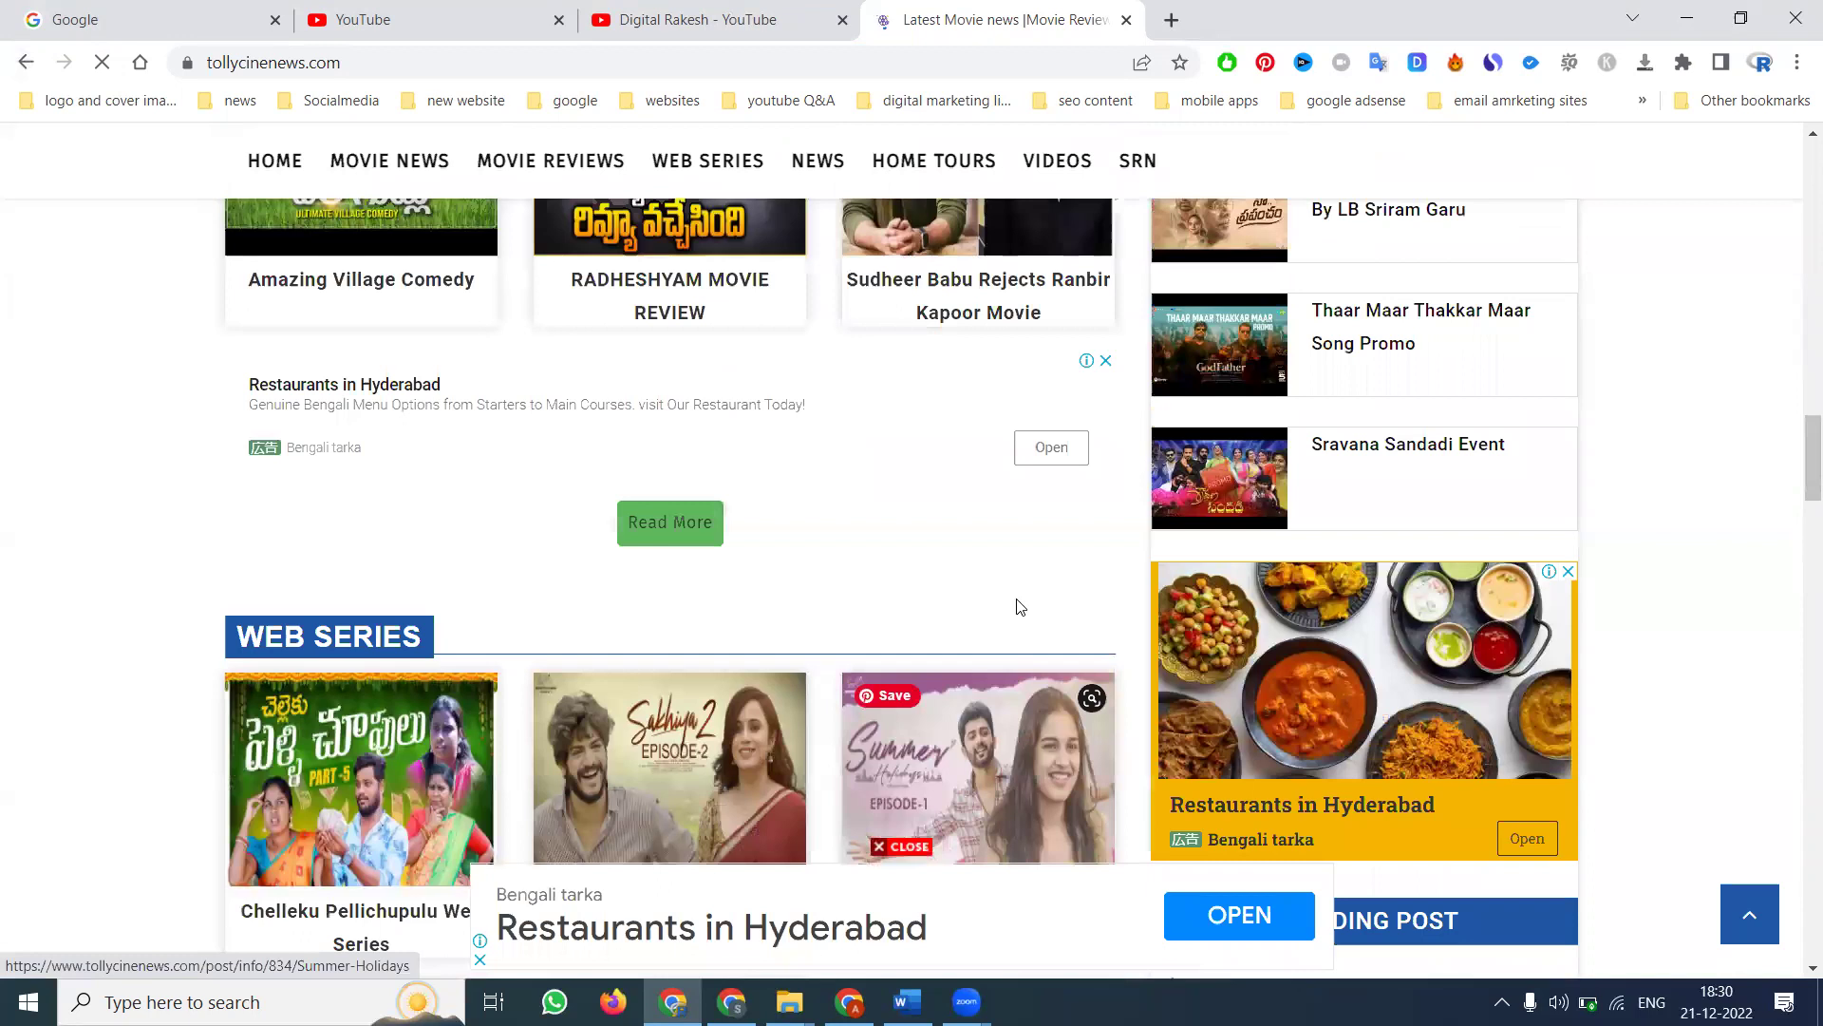
pyautogui.scroll(3, 396, 649)
pyautogui.scroll(8, 396, 648)
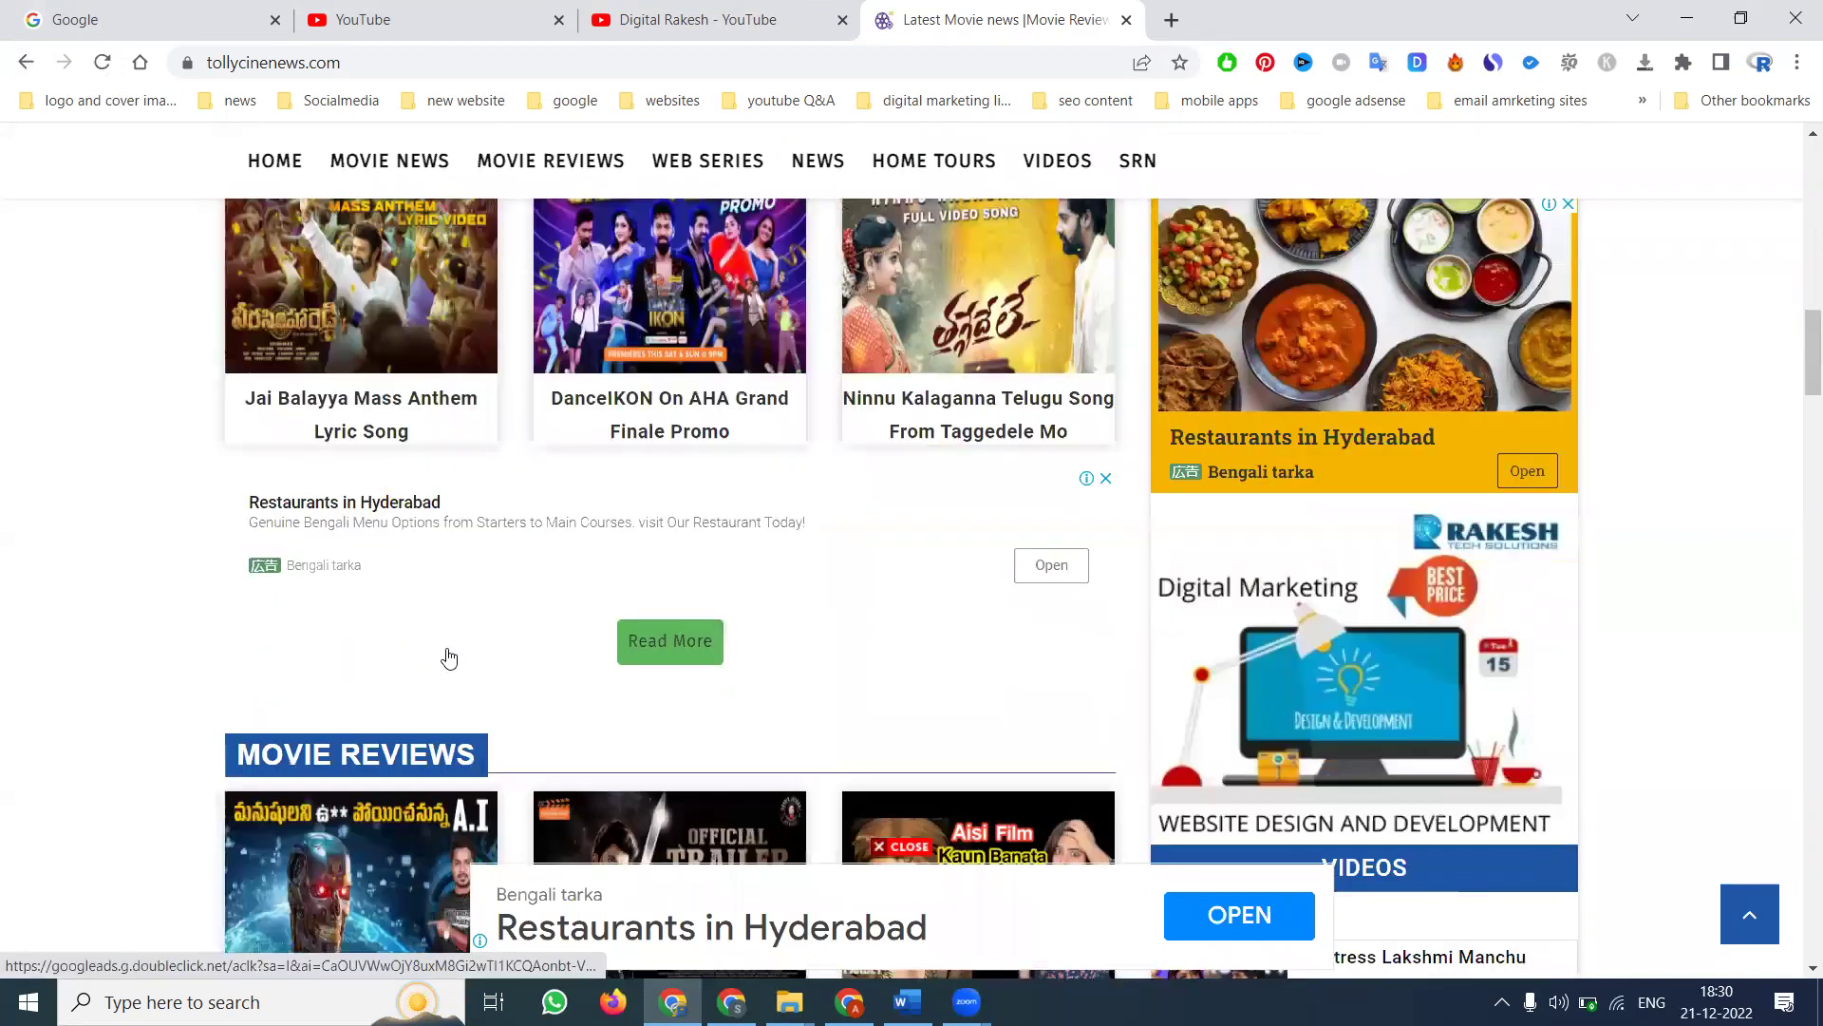
# - Examine the Bengali tarka restaurant ads from the header down to the footer of the Tolly Cine News homepage
pyautogui.scroll(4, 1345, 782)
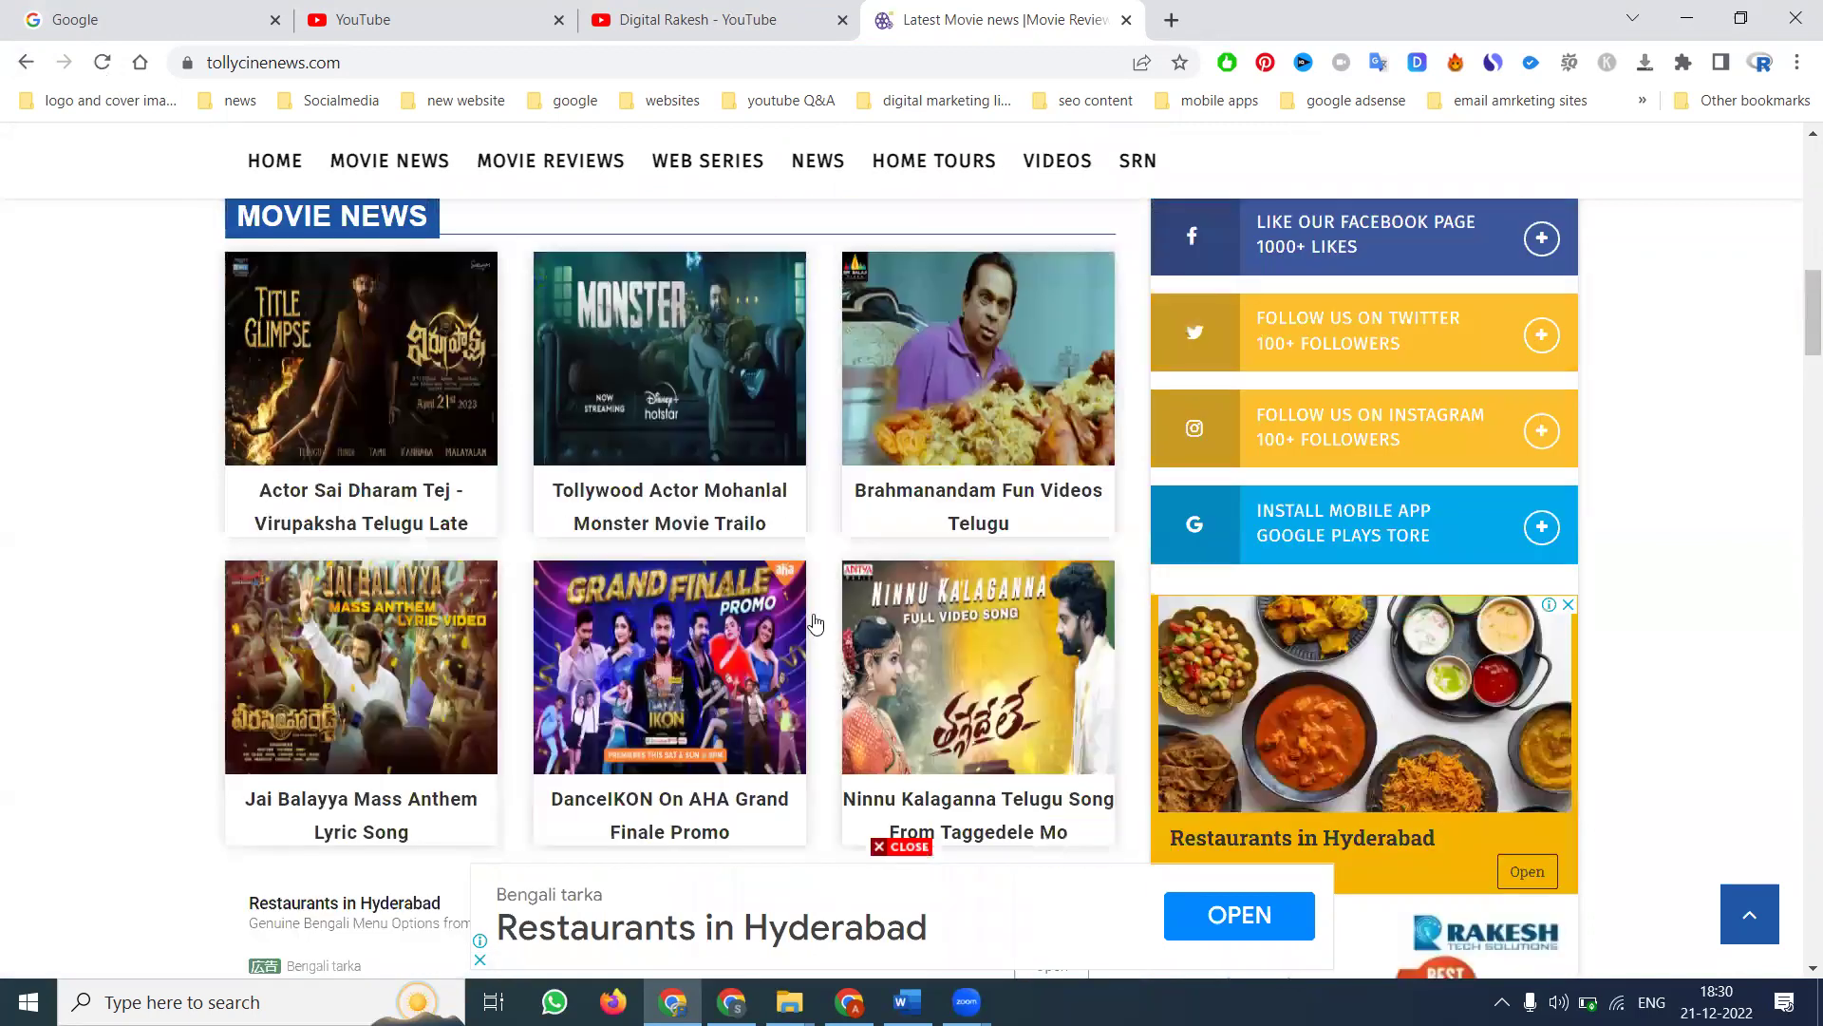
pyautogui.scroll(15, 812, 622)
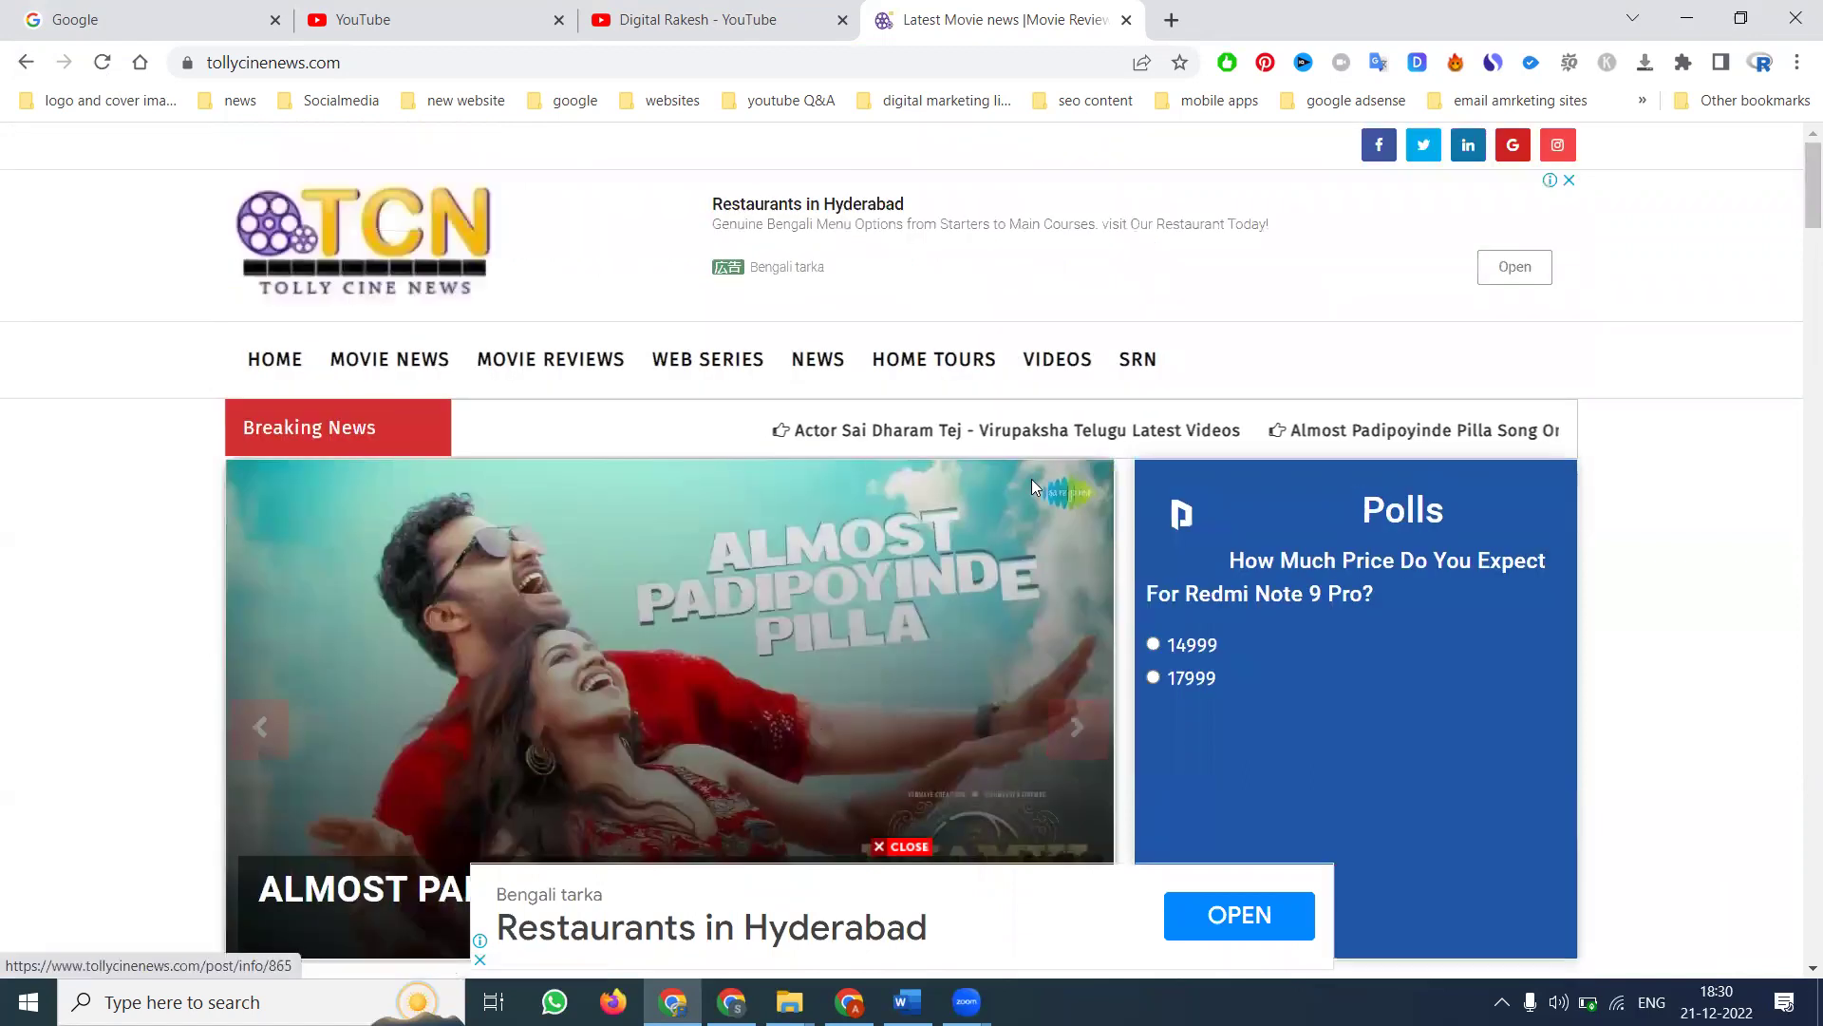
pyautogui.scroll(-10, 1037, 517)
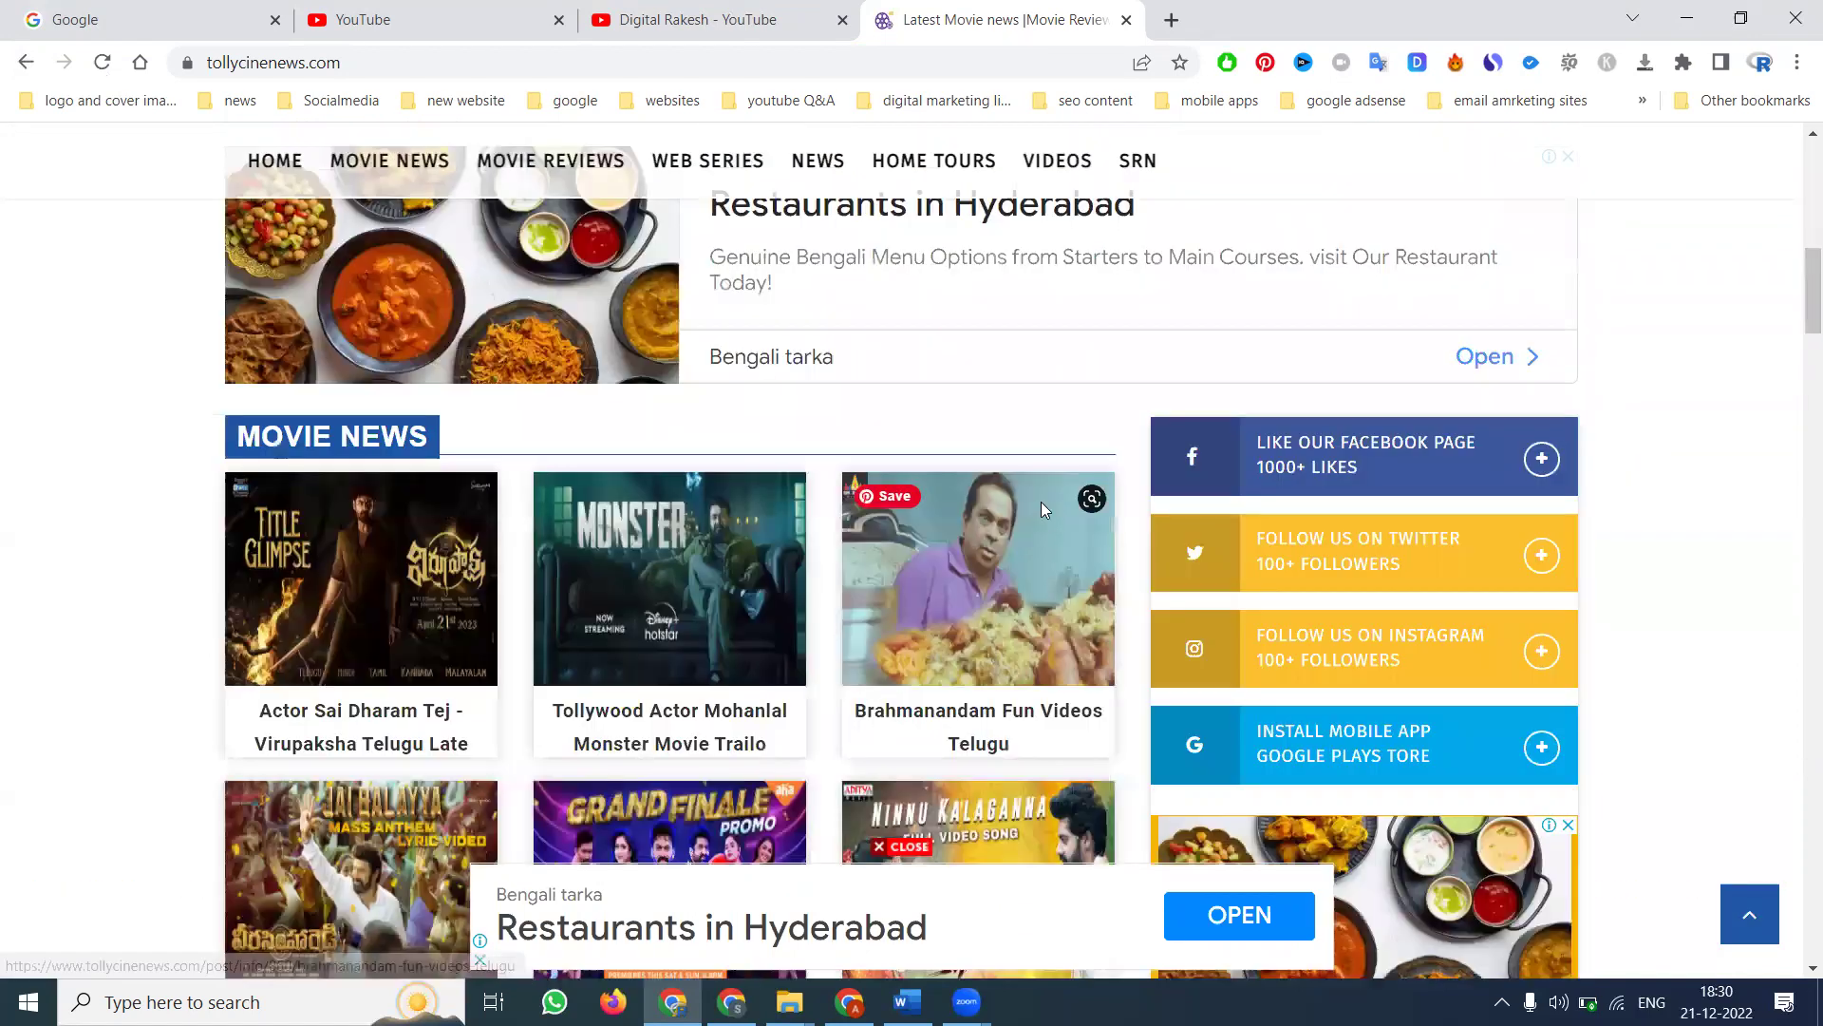
pyautogui.scroll(-10, 1041, 502)
pyautogui.scroll(-5, 1037, 489)
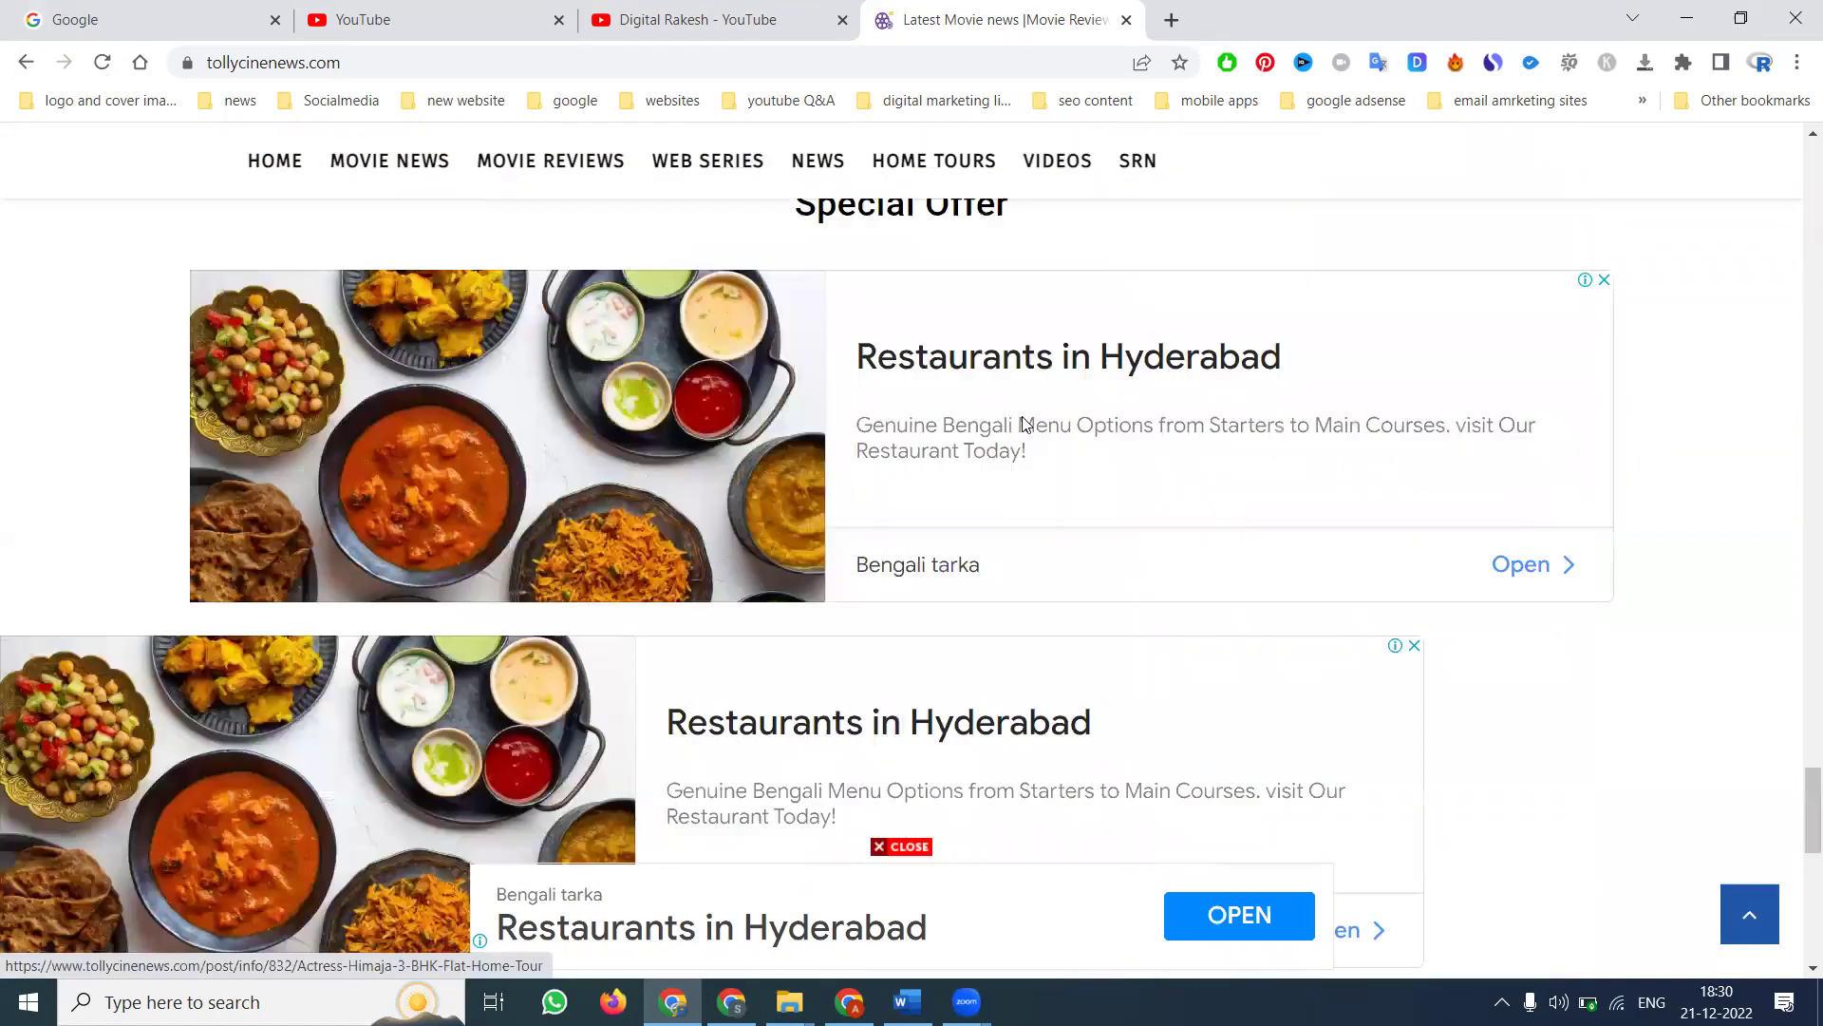
pyautogui.scroll(-3, 1030, 421)
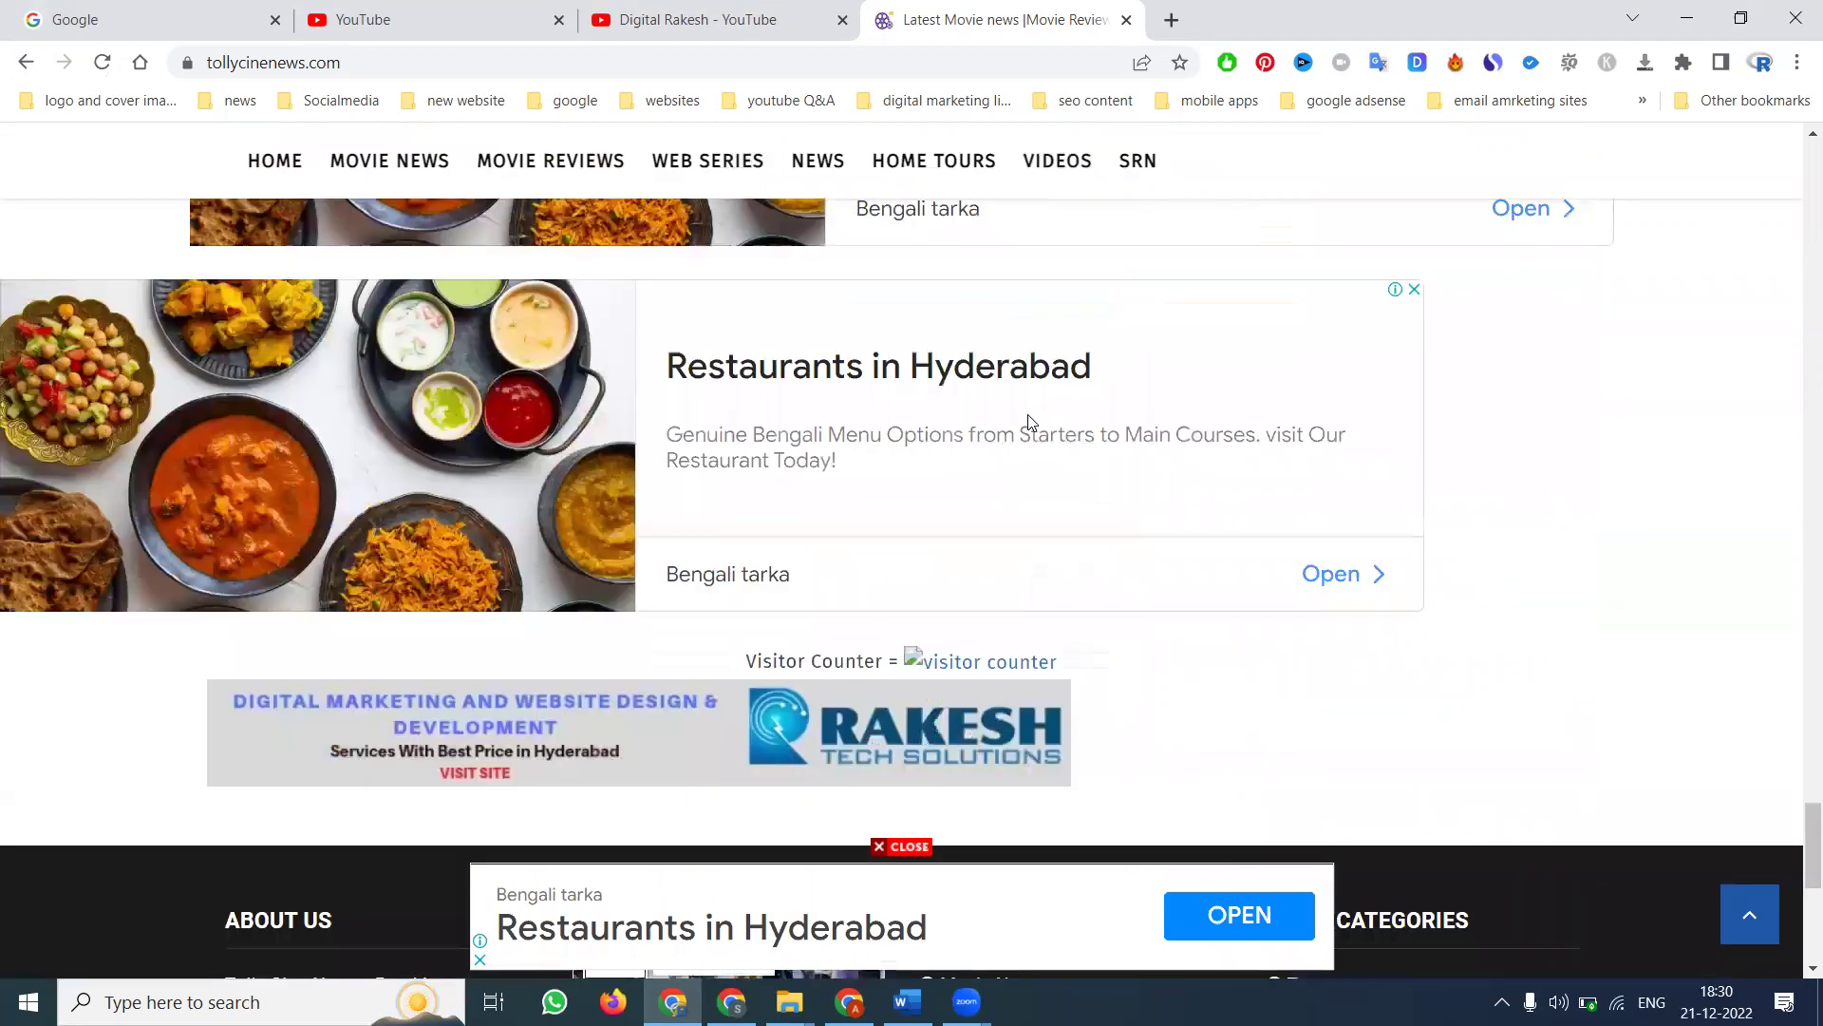
pyautogui.press('XF86MonBrightnessUp')
pyautogui.scroll(10, 1029, 421)
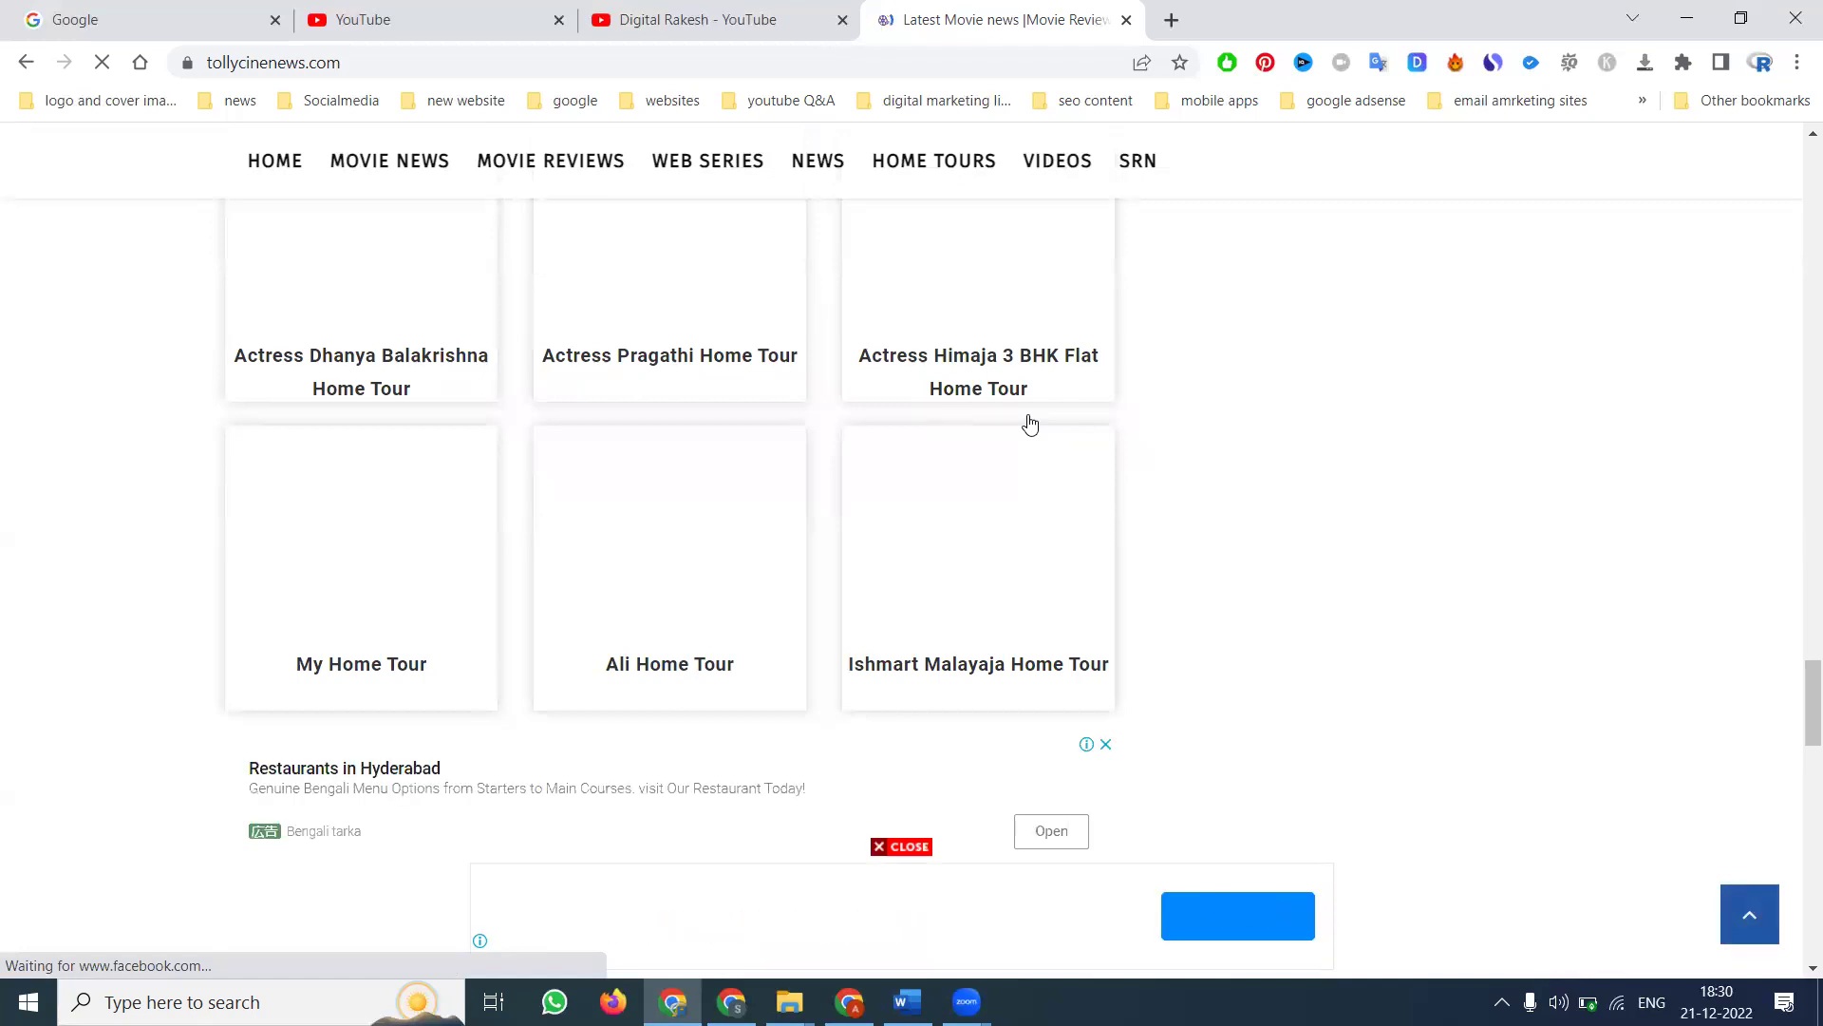
pyautogui.scroll(-5, 1067, 462)
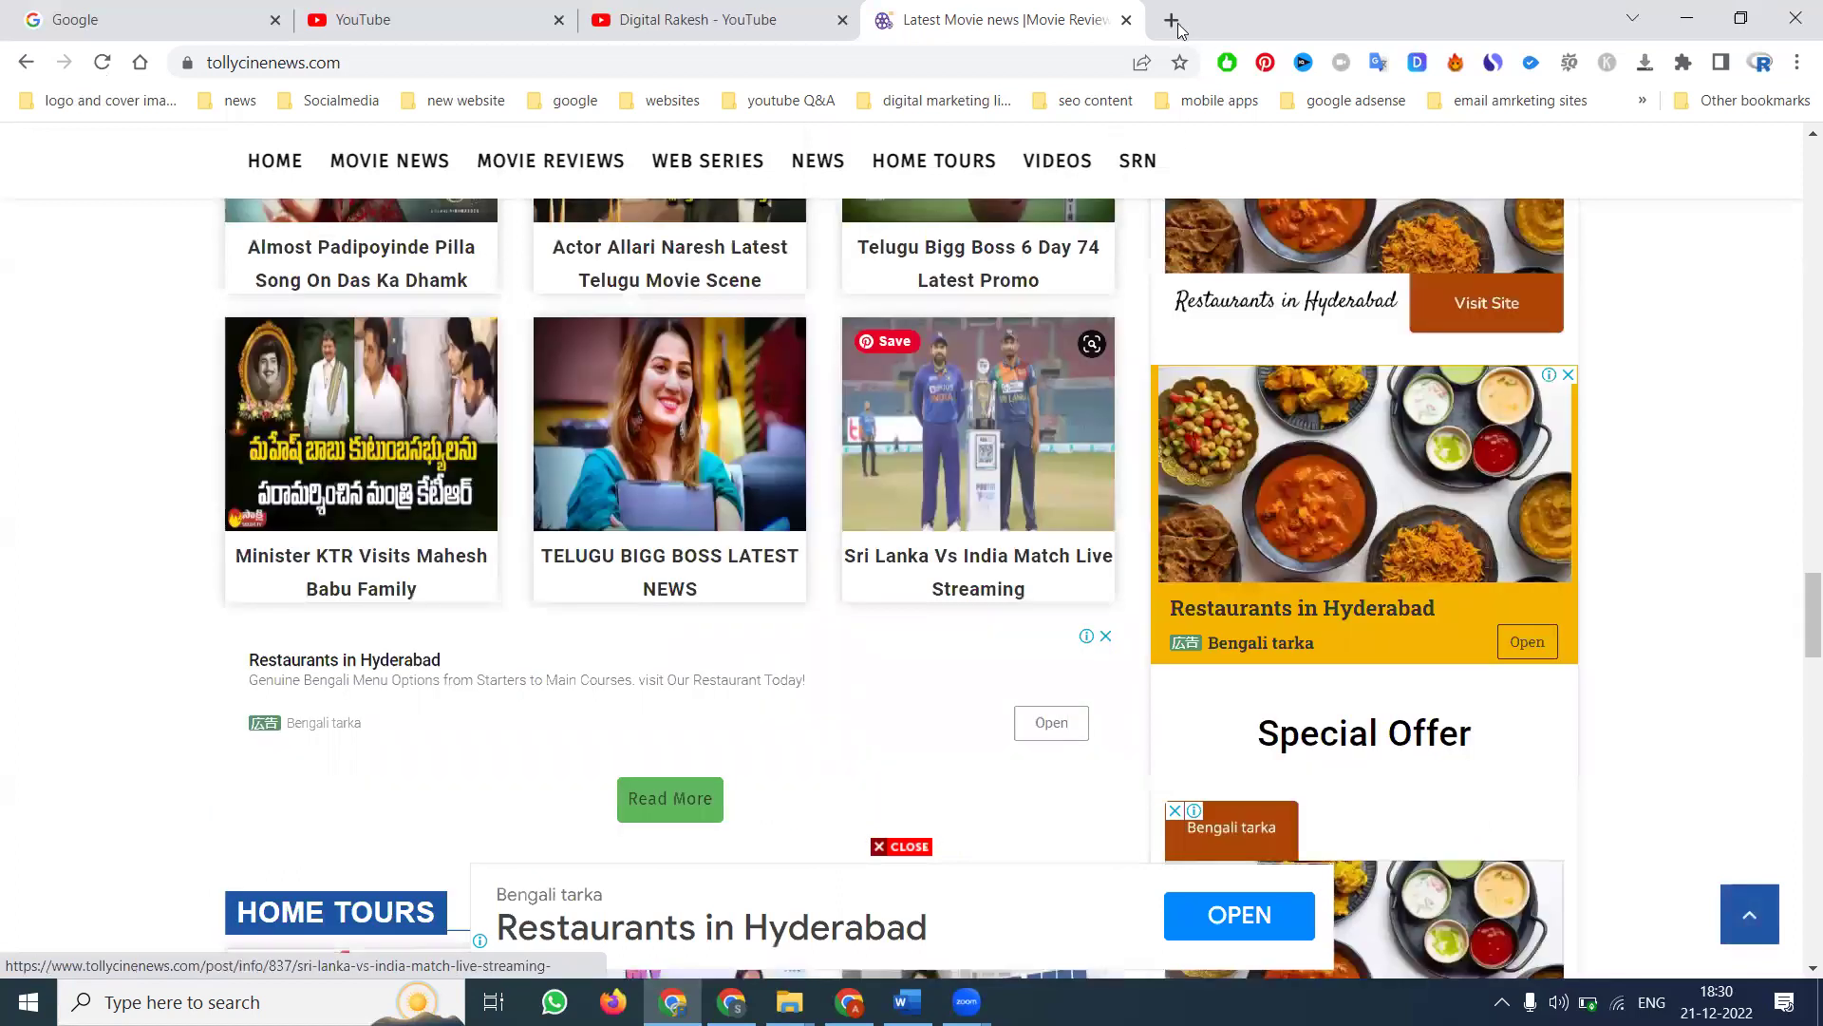
# - Open rakeshtechsolutions.com in a new tab and examine the ads placed on its Blogs page
pyautogui.click(1172, 20)
pyautogui.write('ra')
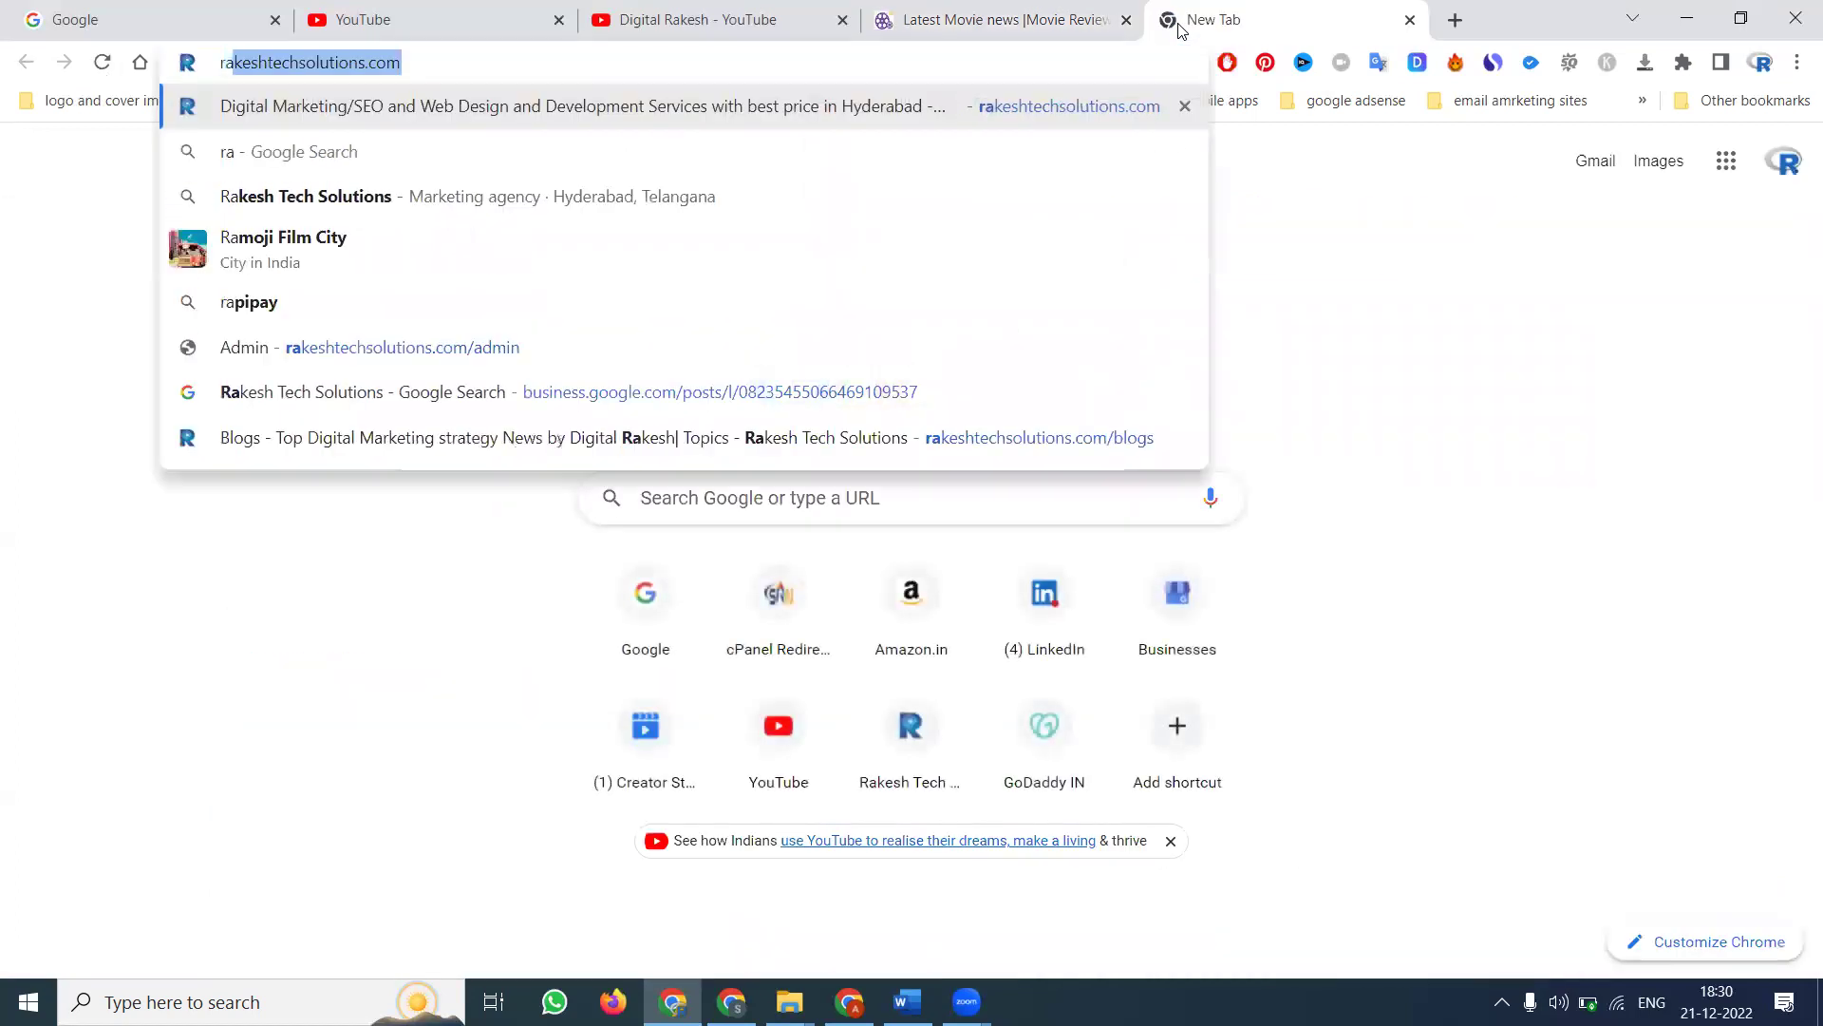
pyautogui.press('Return')
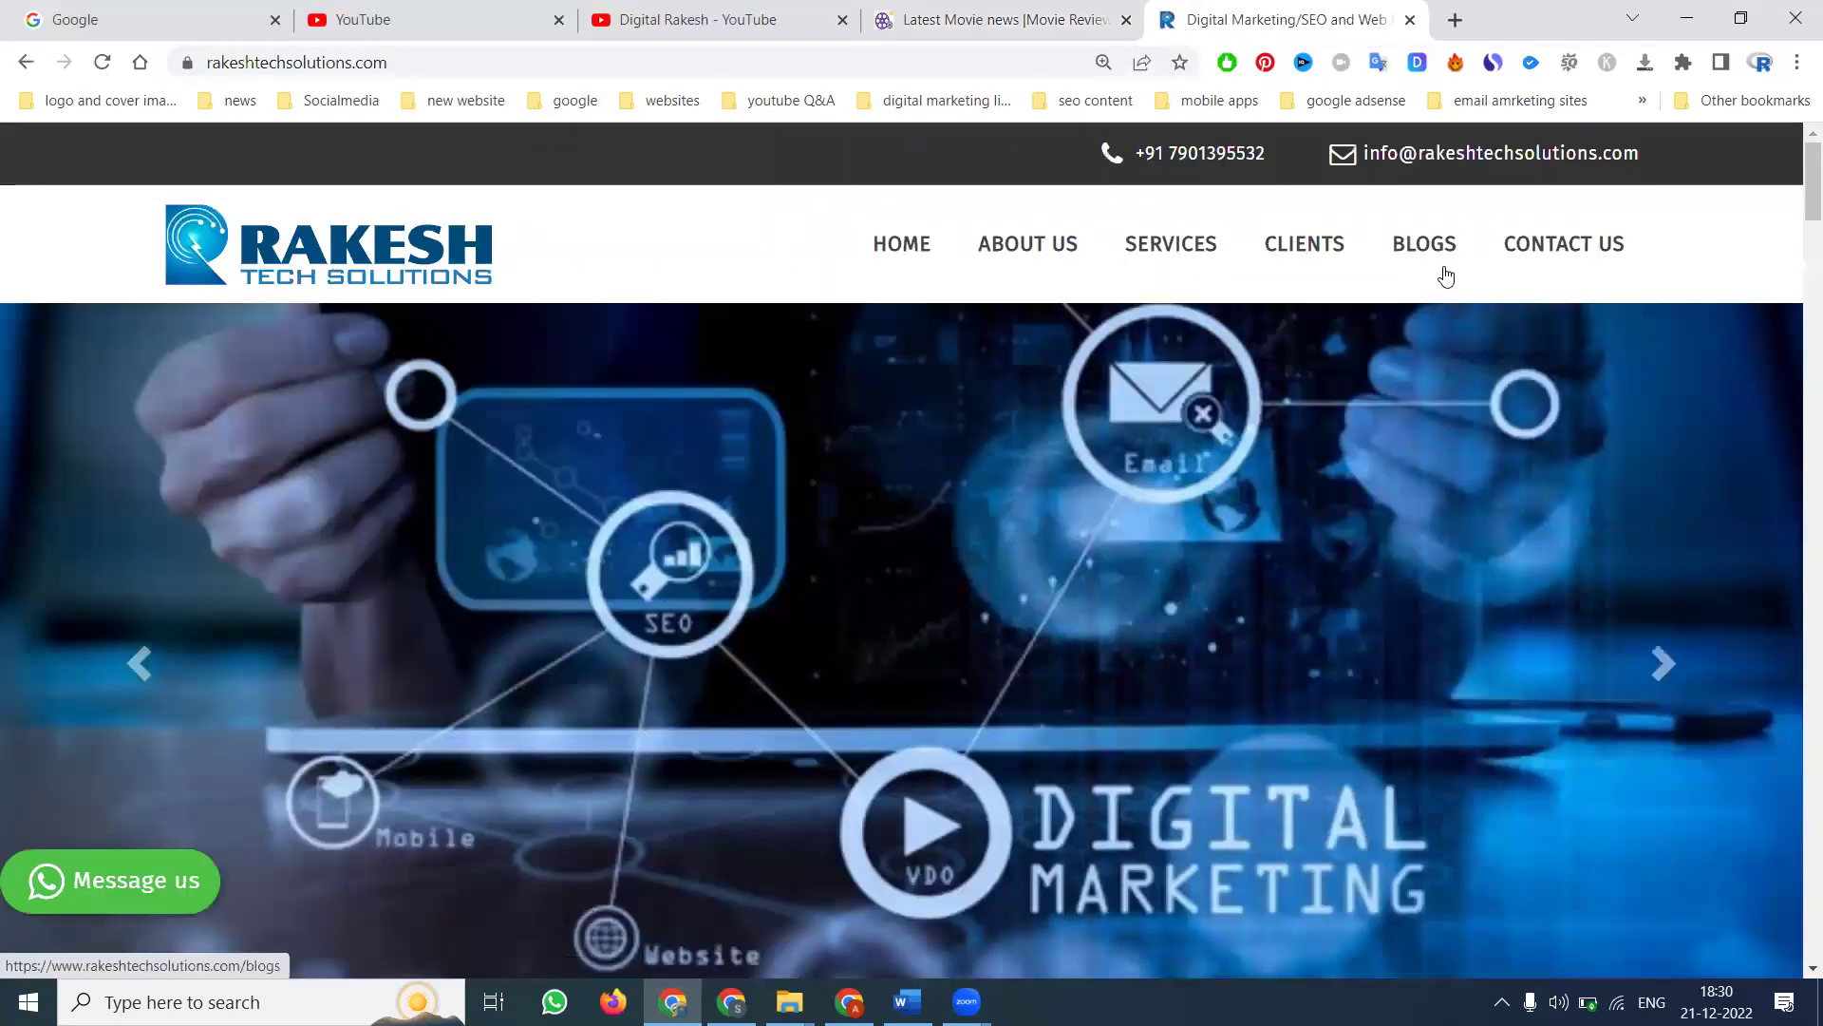
pyautogui.click(1448, 273)
pyautogui.scroll(-5, 1196, 432)
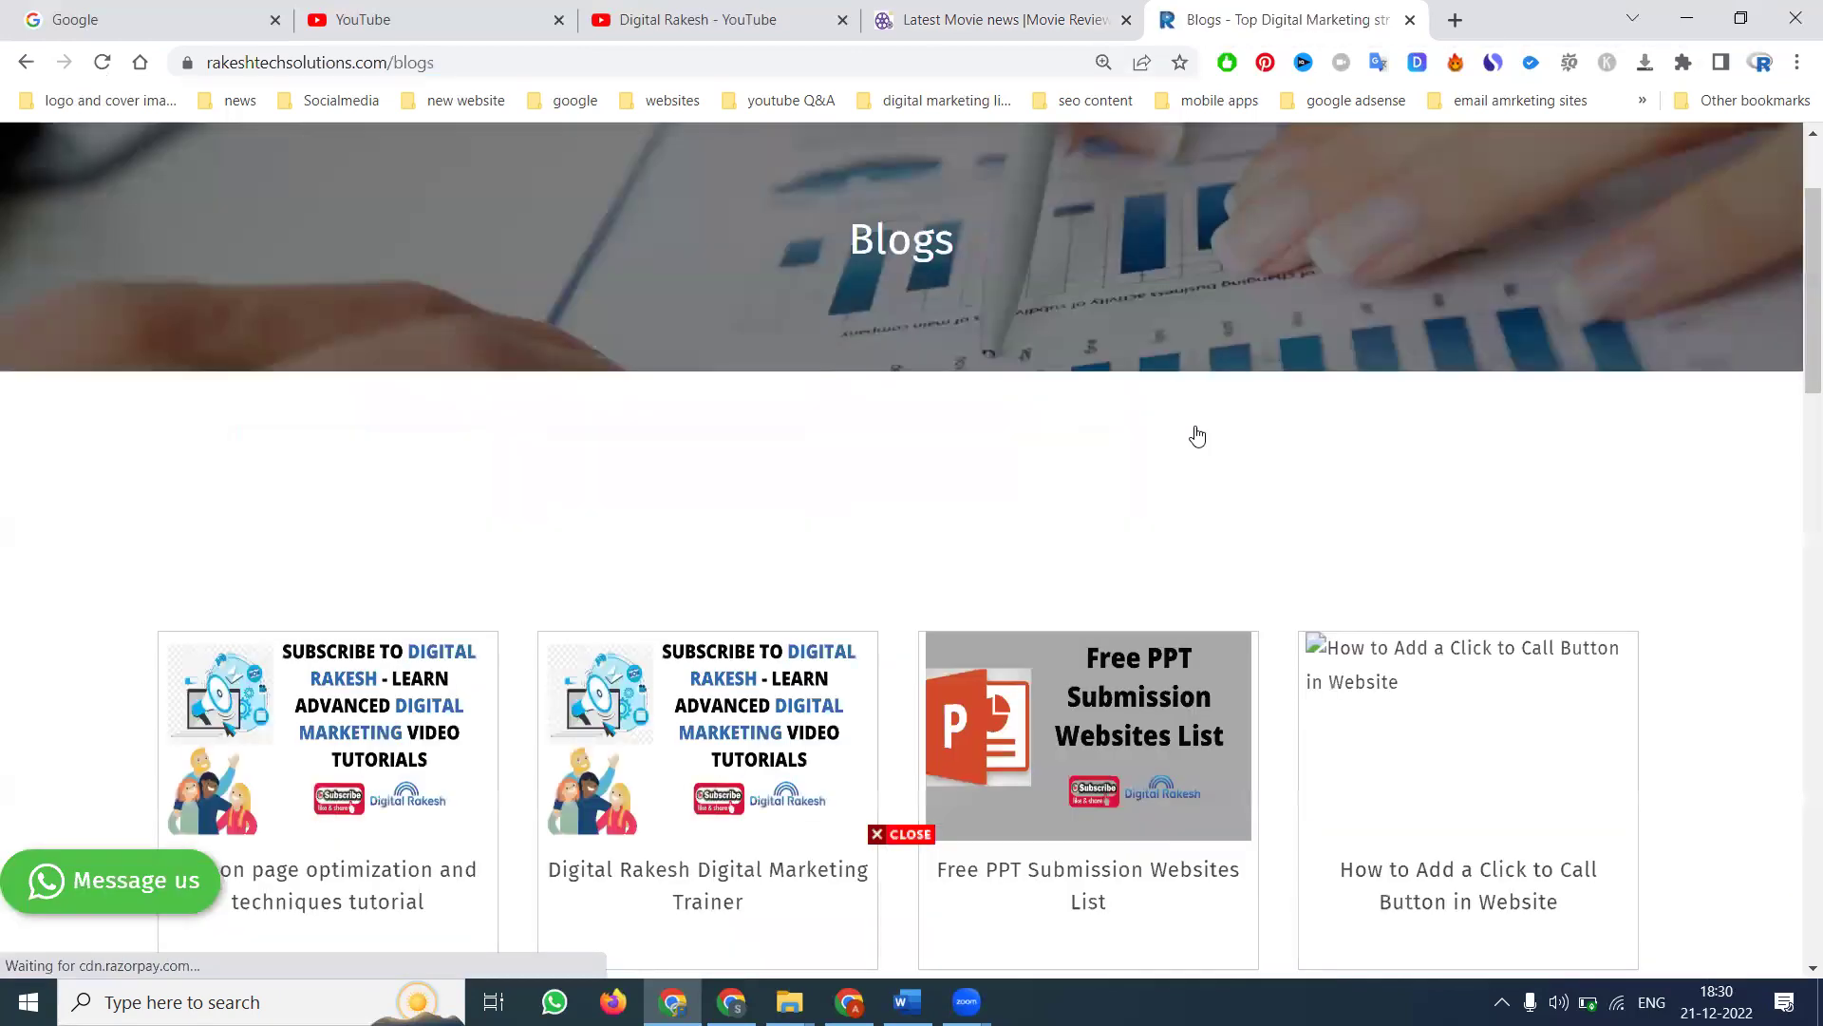
pyautogui.scroll(-5, 1196, 432)
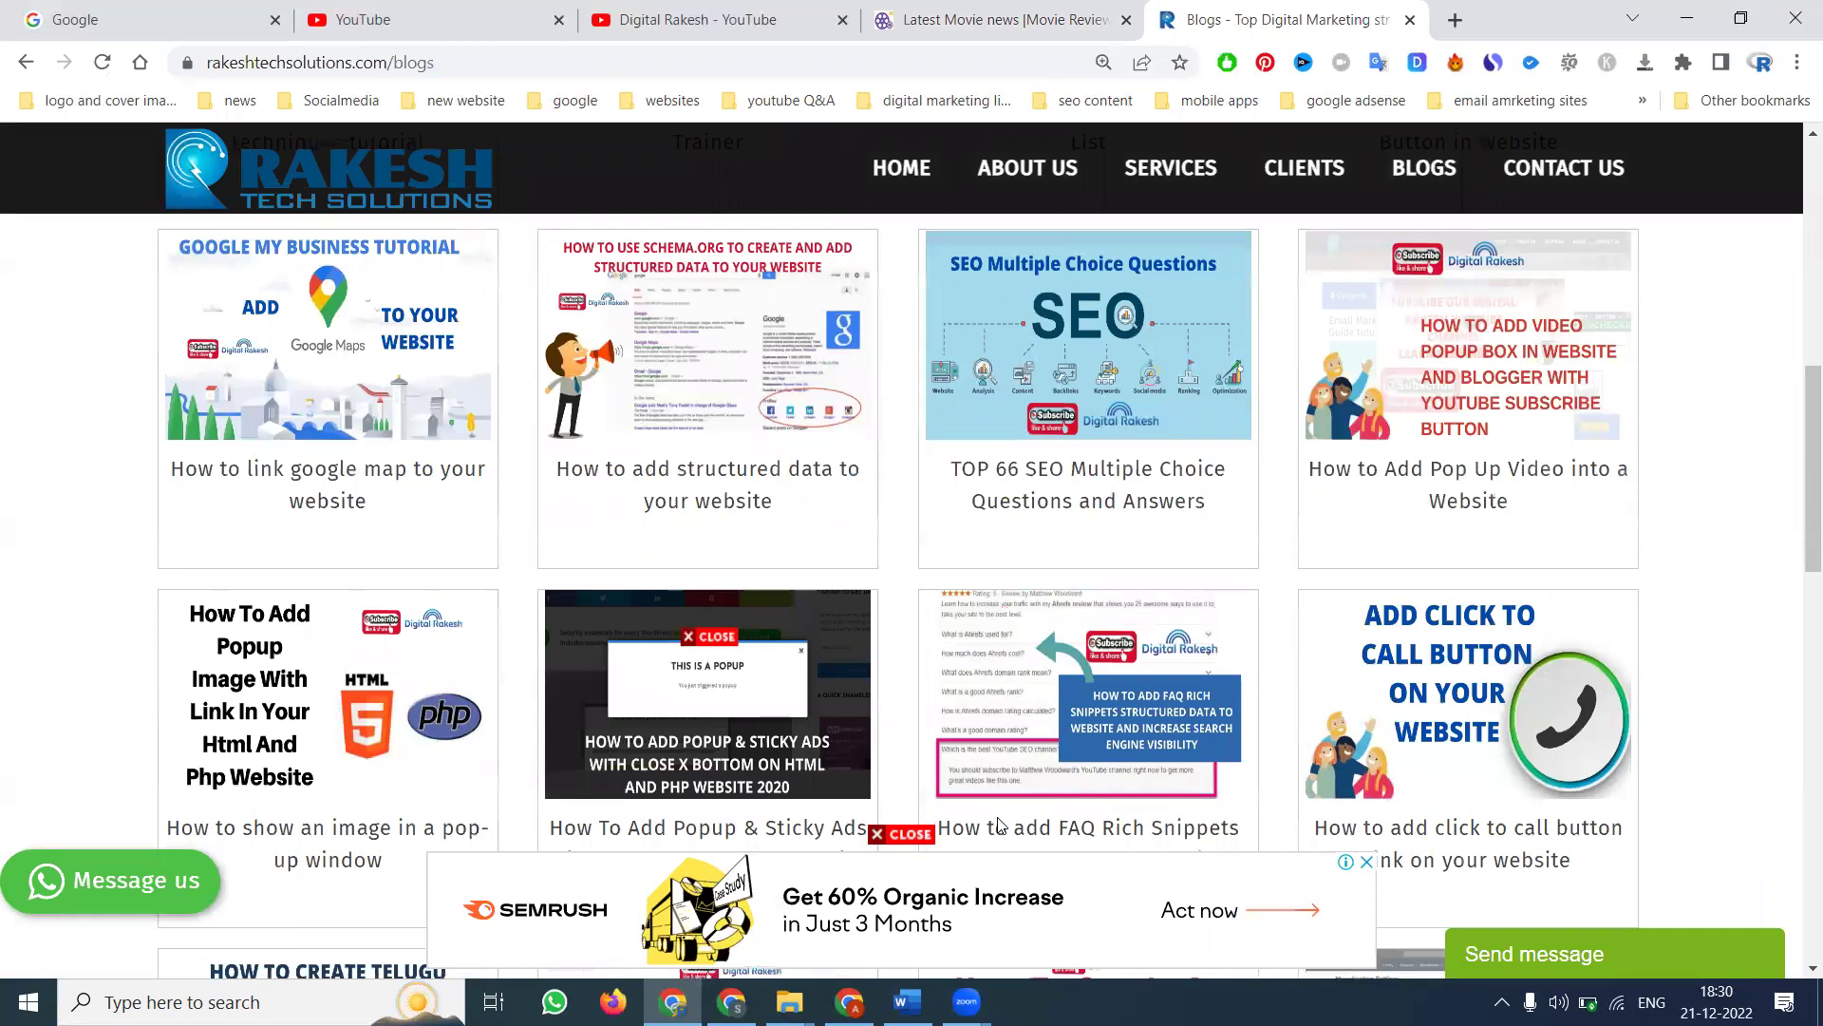
pyautogui.scroll(-3, 855, 664)
pyautogui.scroll(-10, 703, 440)
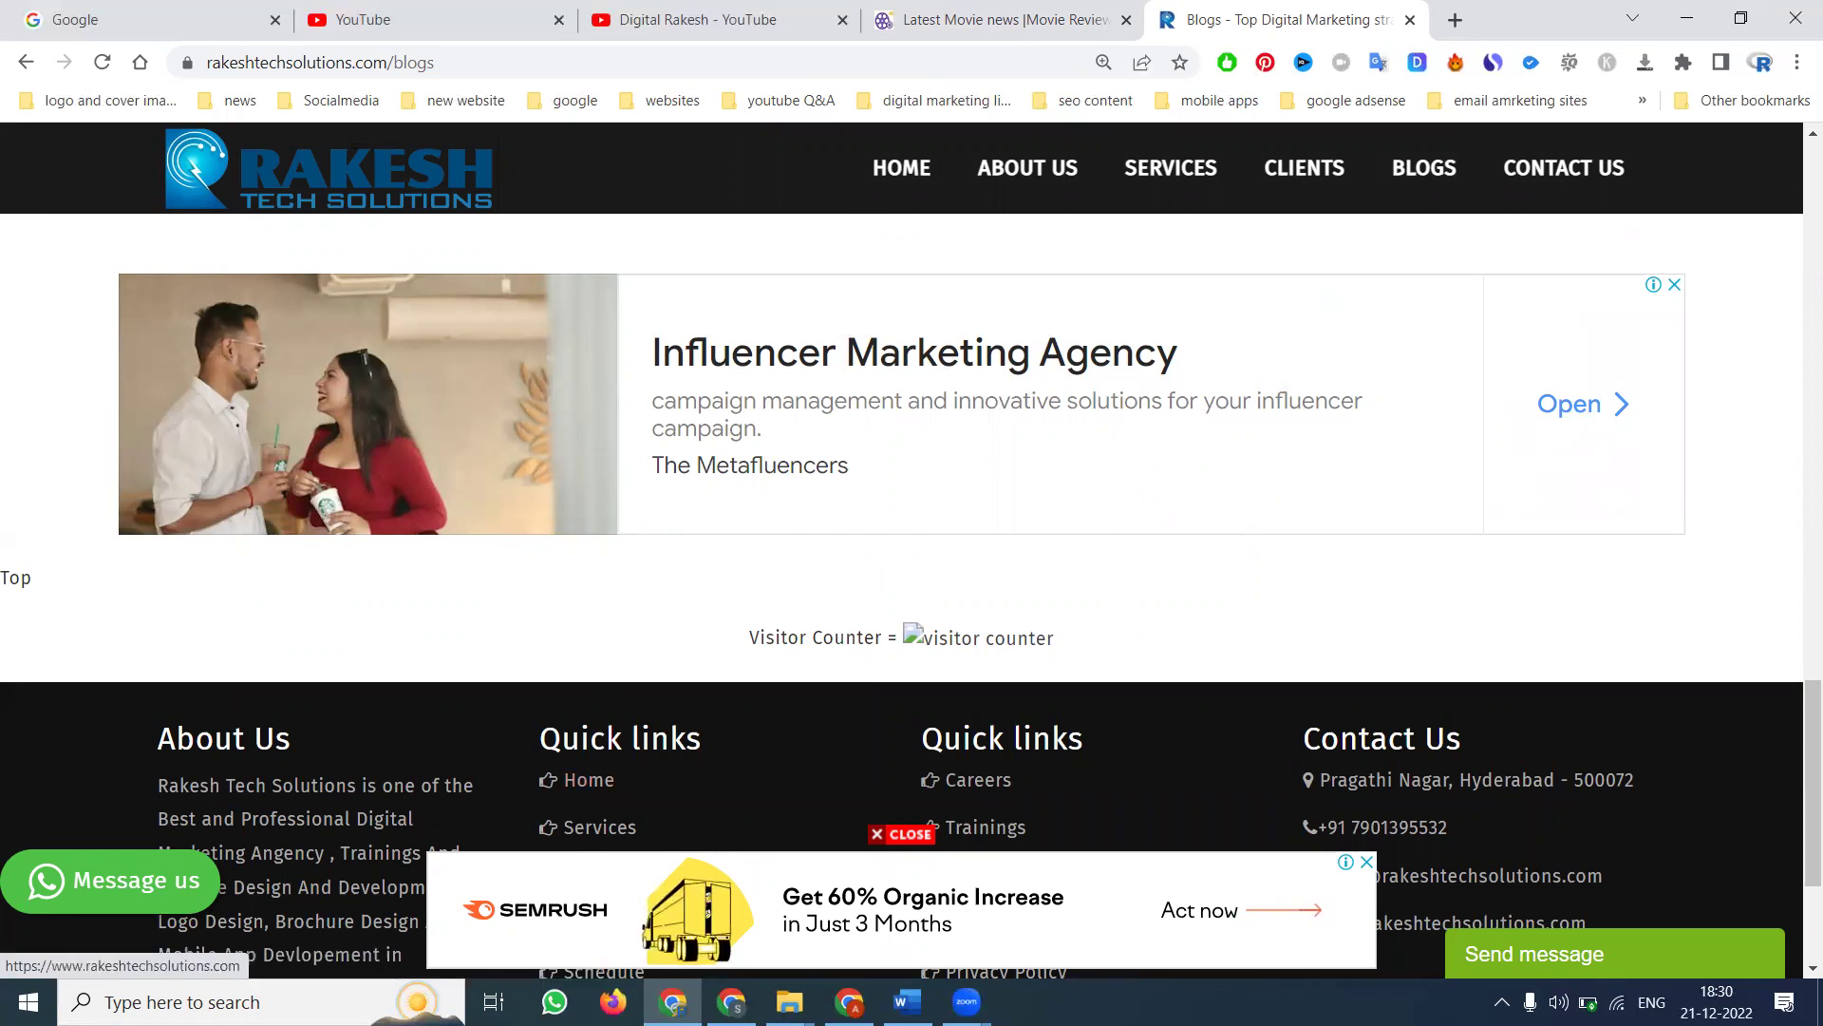
# - Switch back to the Google Ads window, continue to the campaign summary and review its details
pyautogui.hotkey('alt', 'Tab')
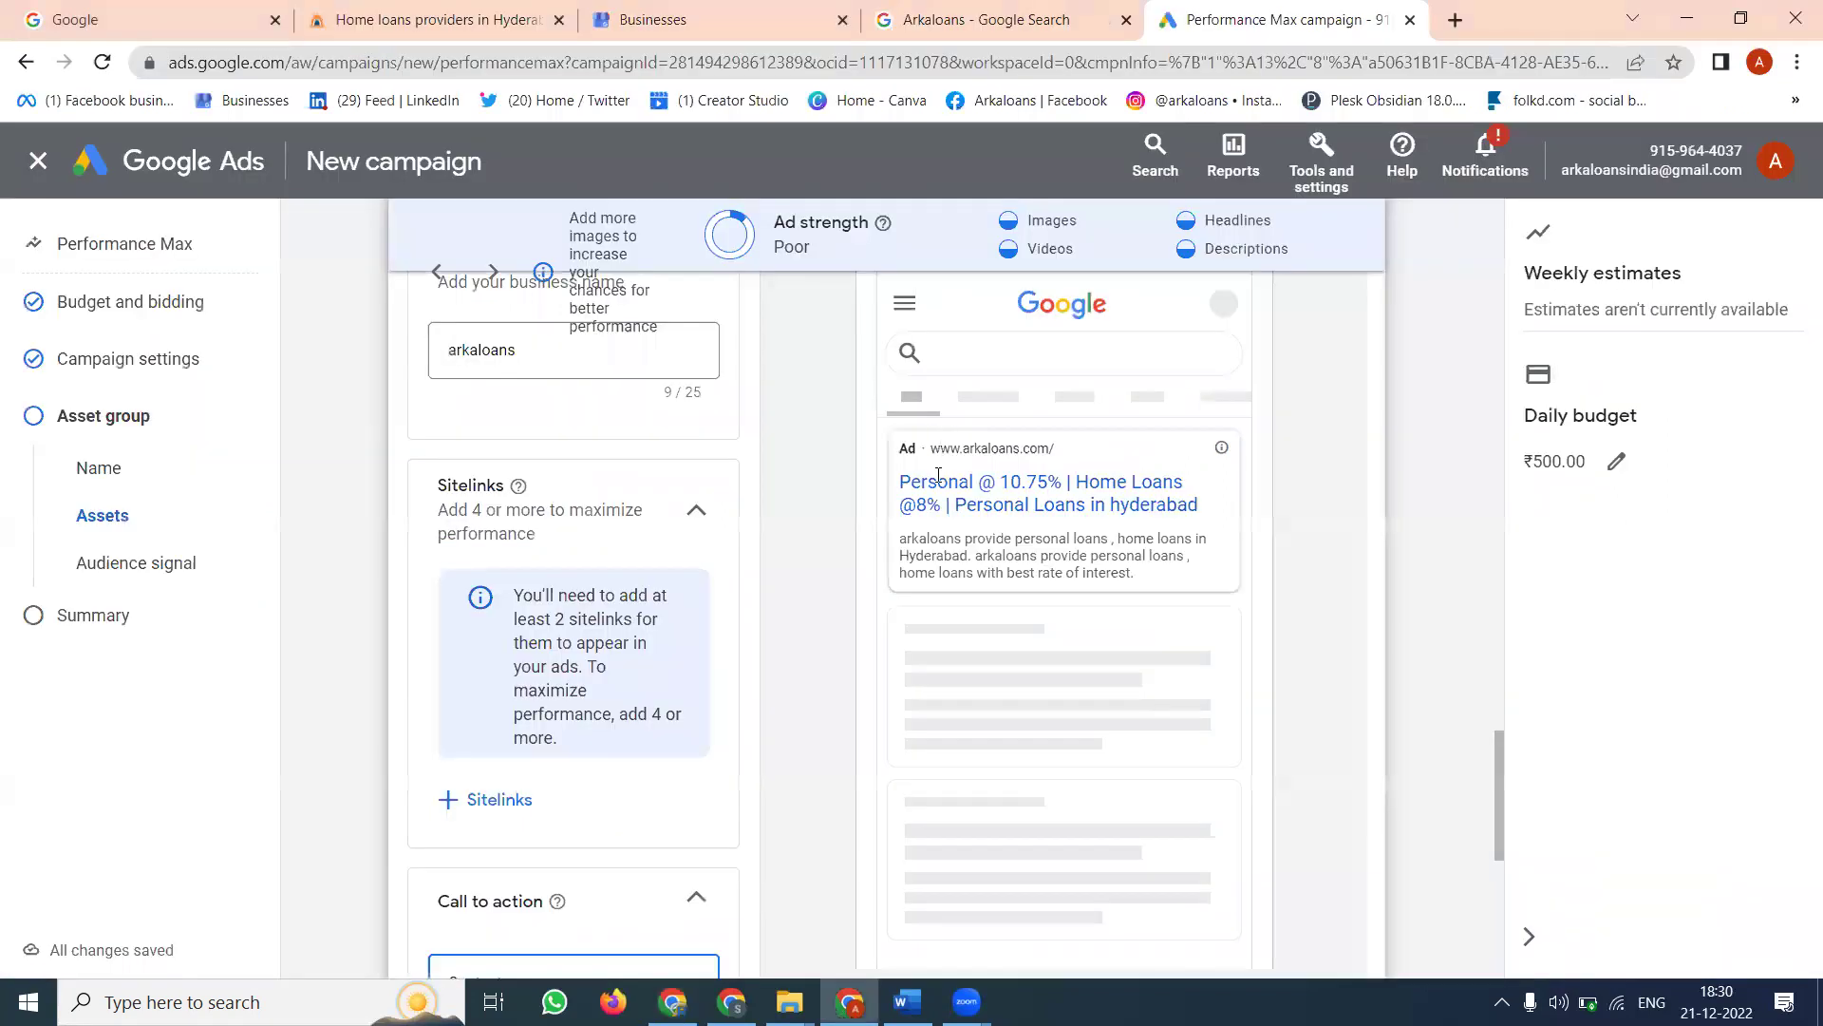
pyautogui.scroll(3, 938, 475)
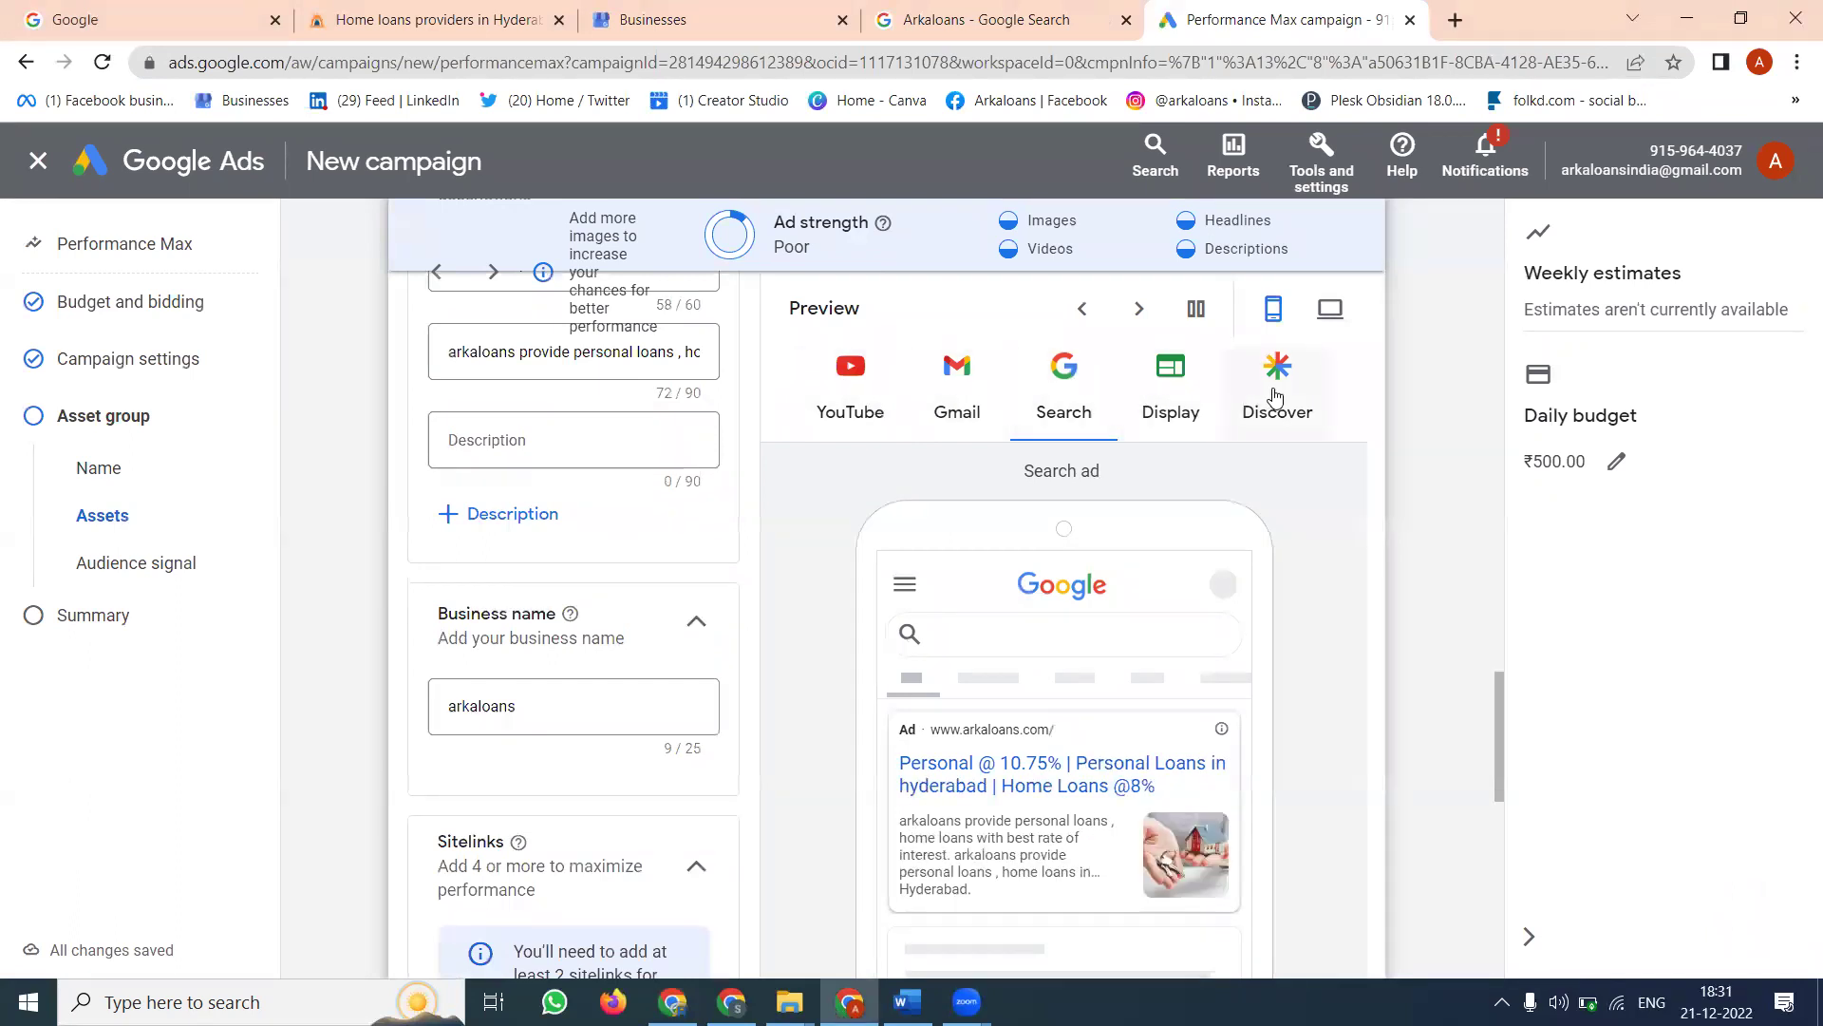
pyautogui.scroll(-10, 845, 496)
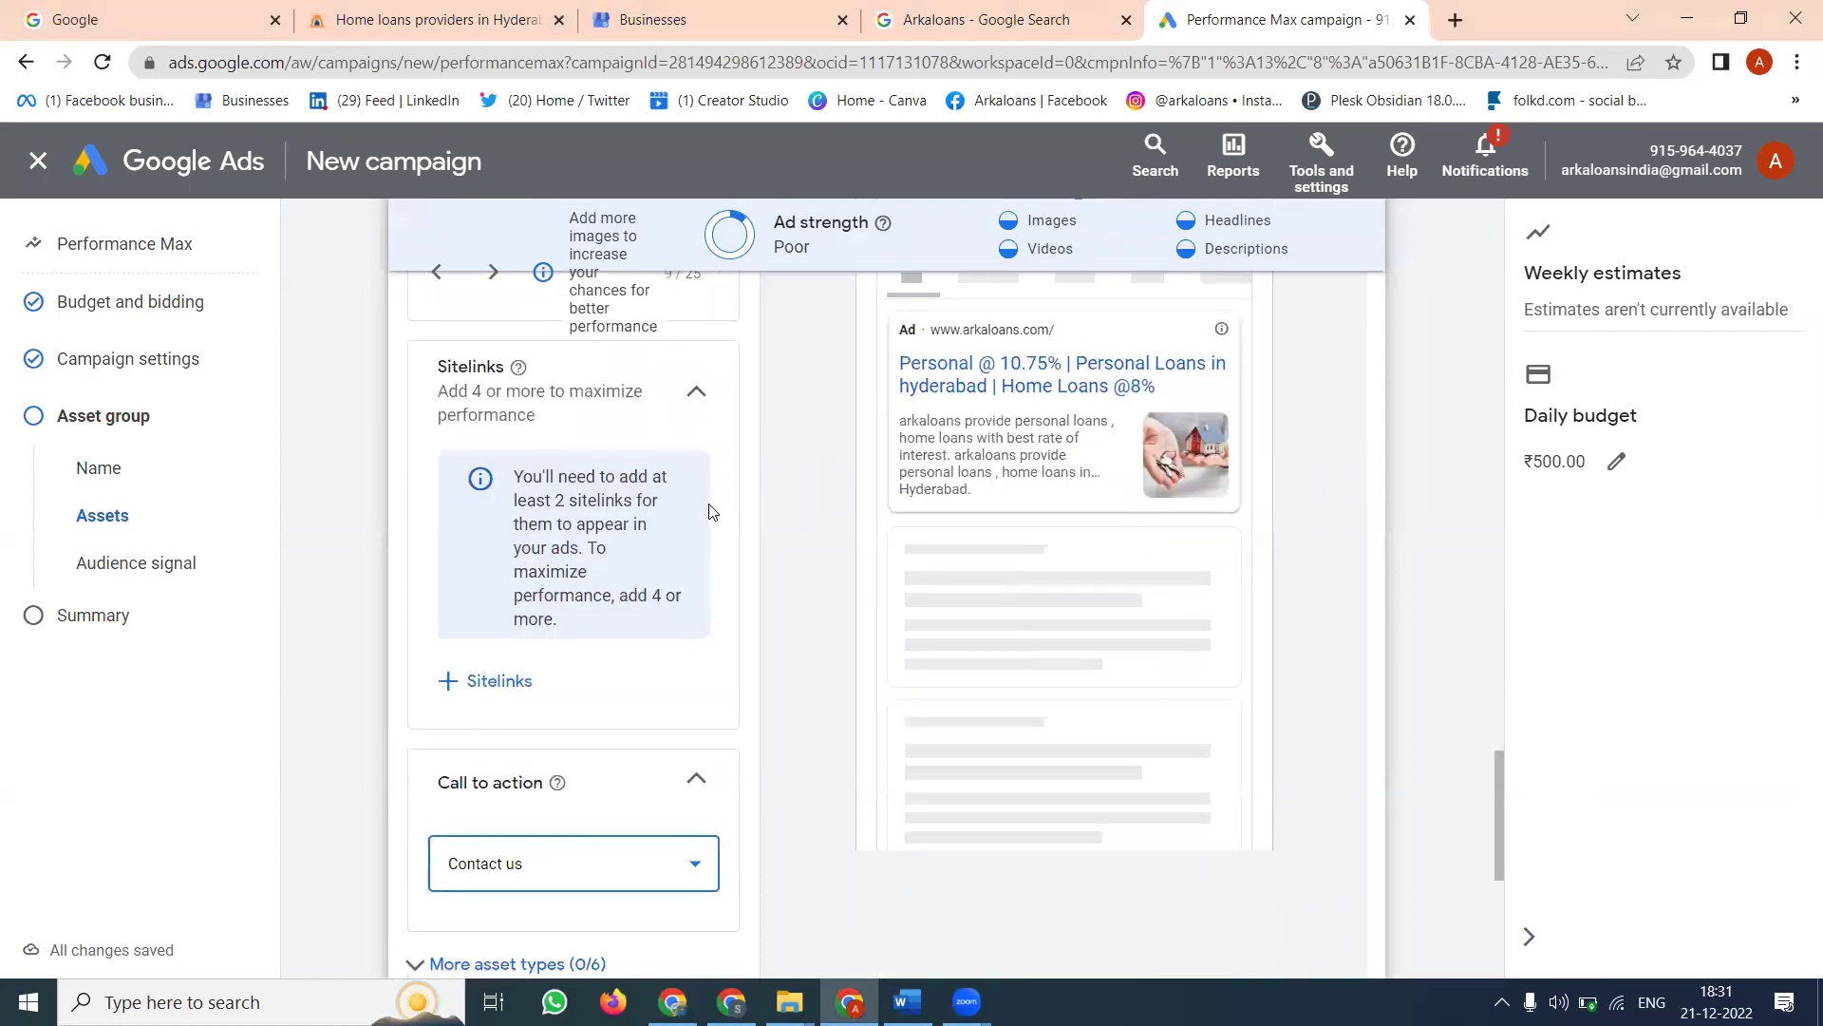
pyautogui.click(1348, 808)
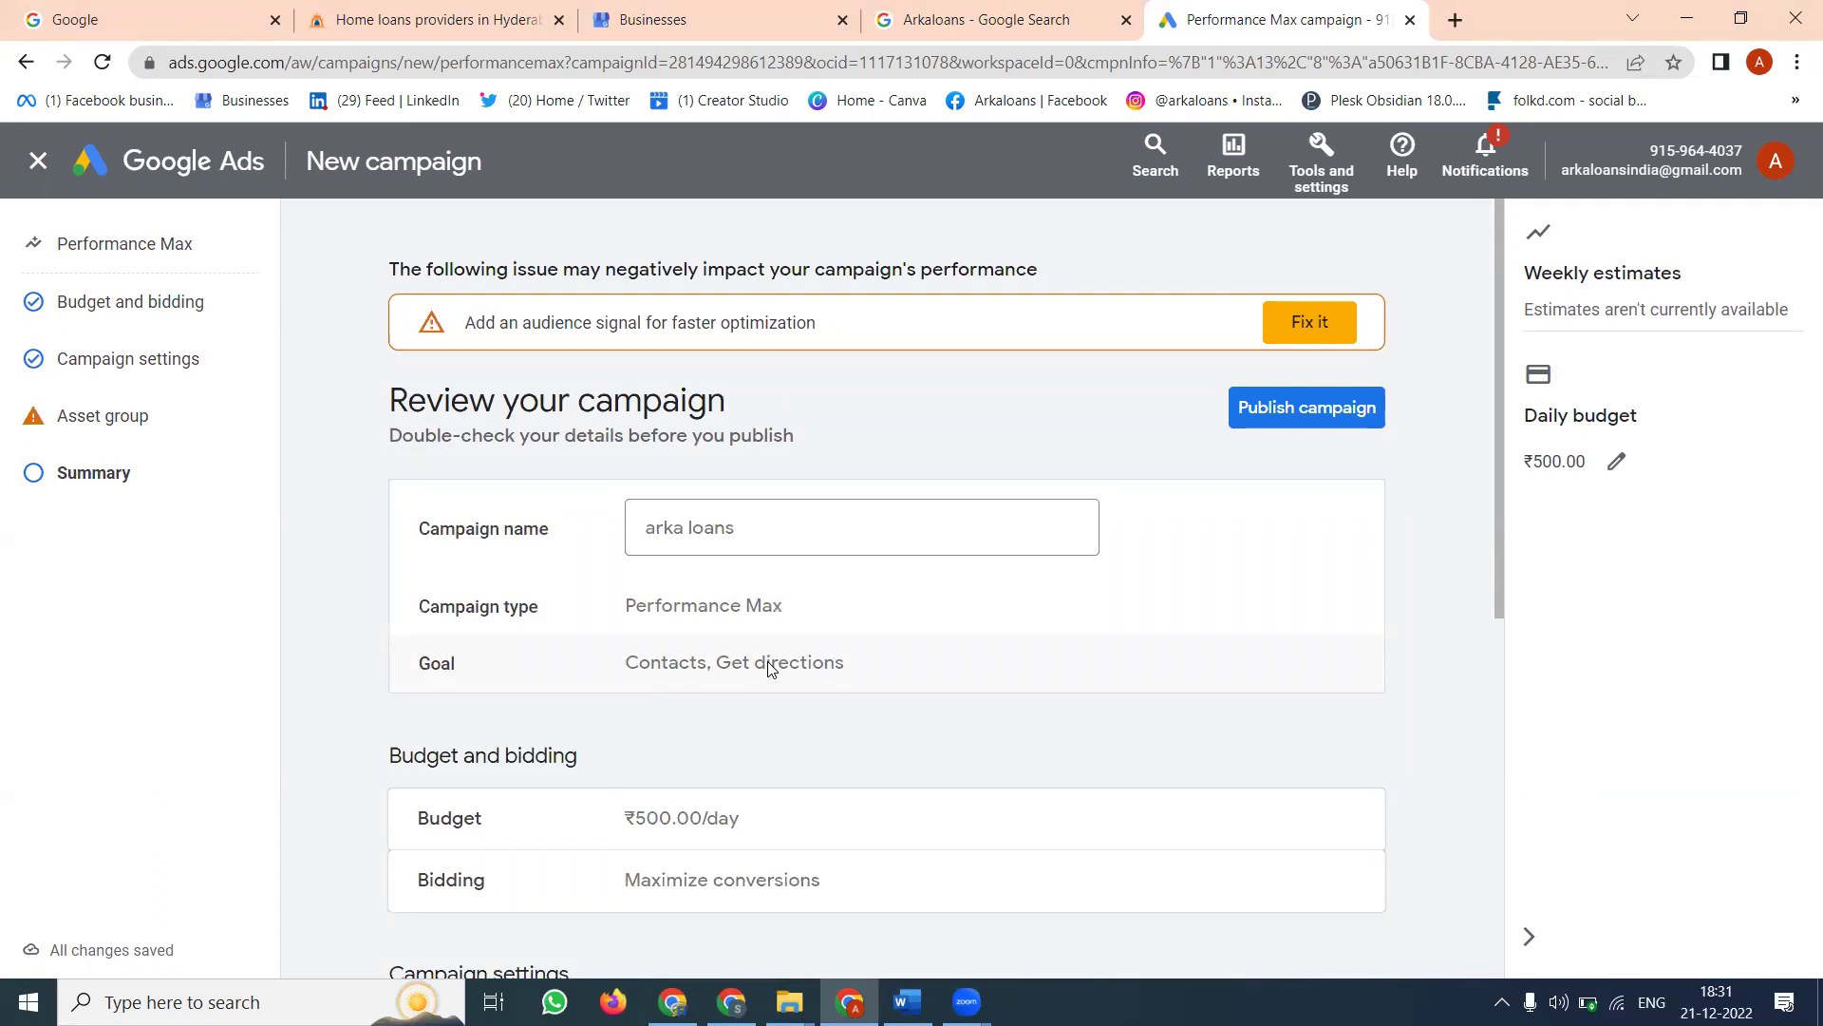
pyautogui.scroll(-7, 753, 617)
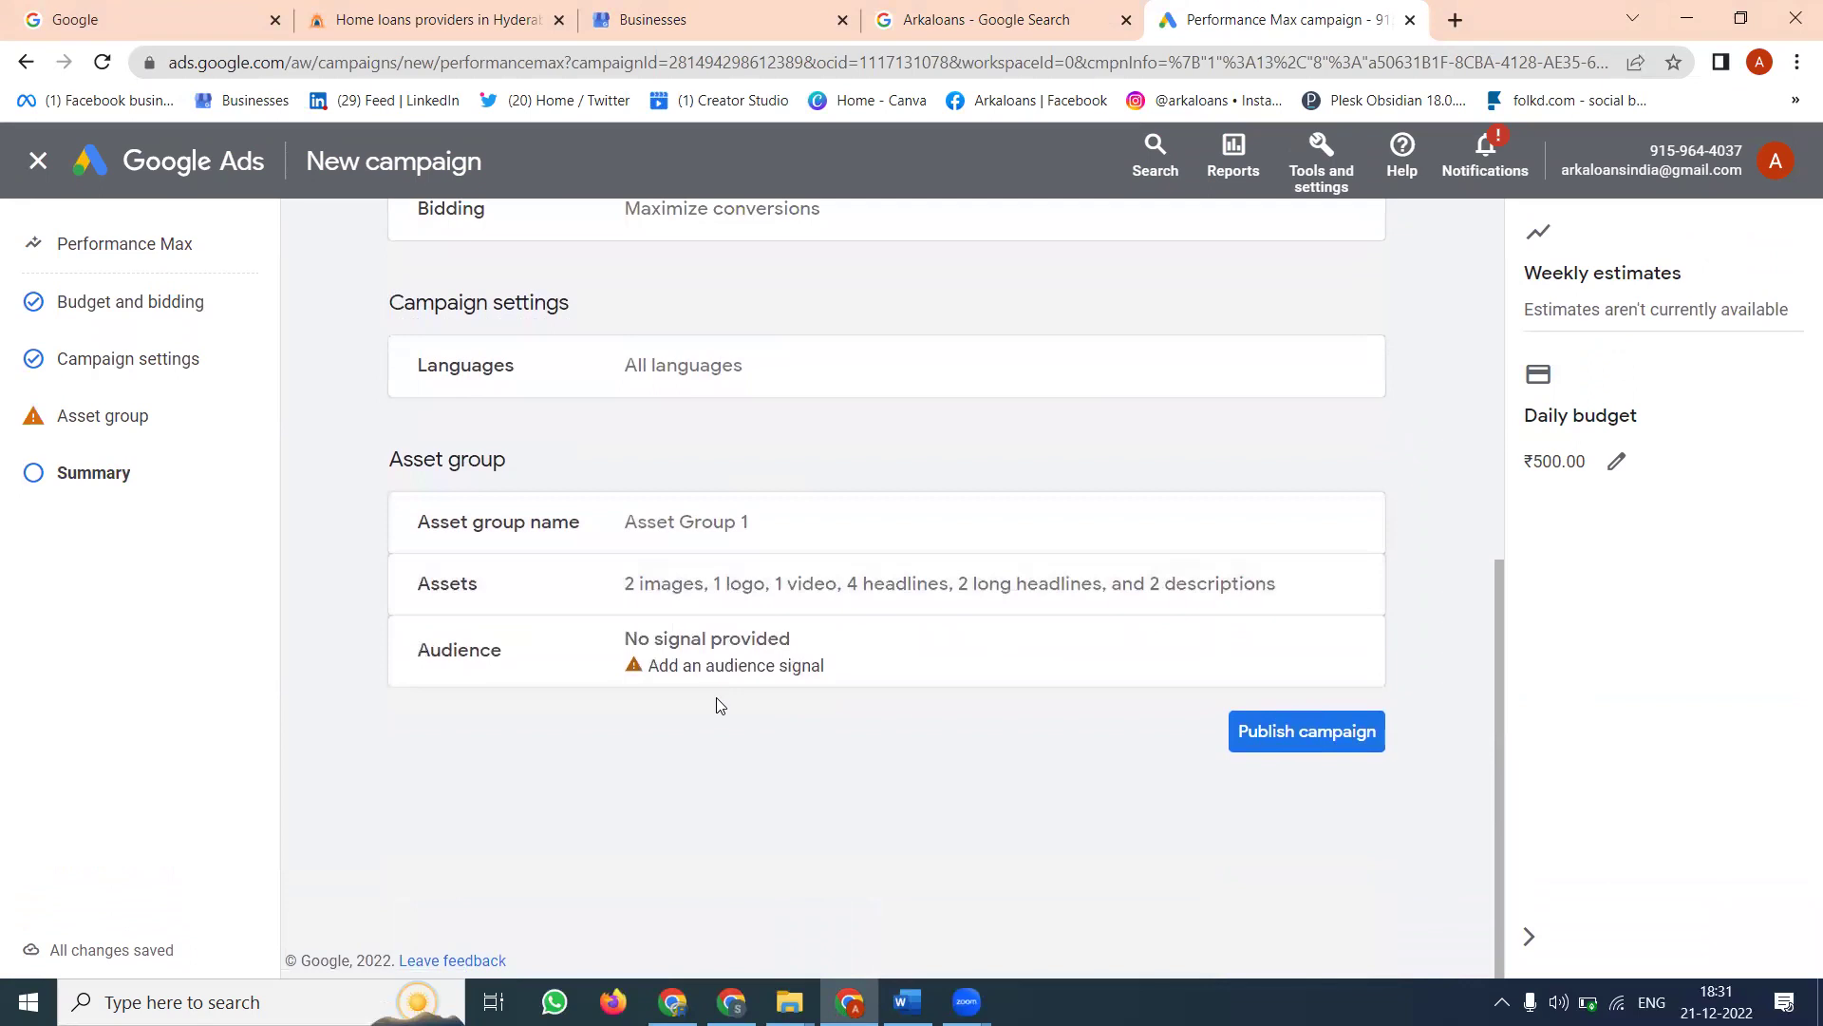
# - Start a new audience signal for the asset group from the summary's audience warning and name it "arkaloans"
pyautogui.click(725, 665)
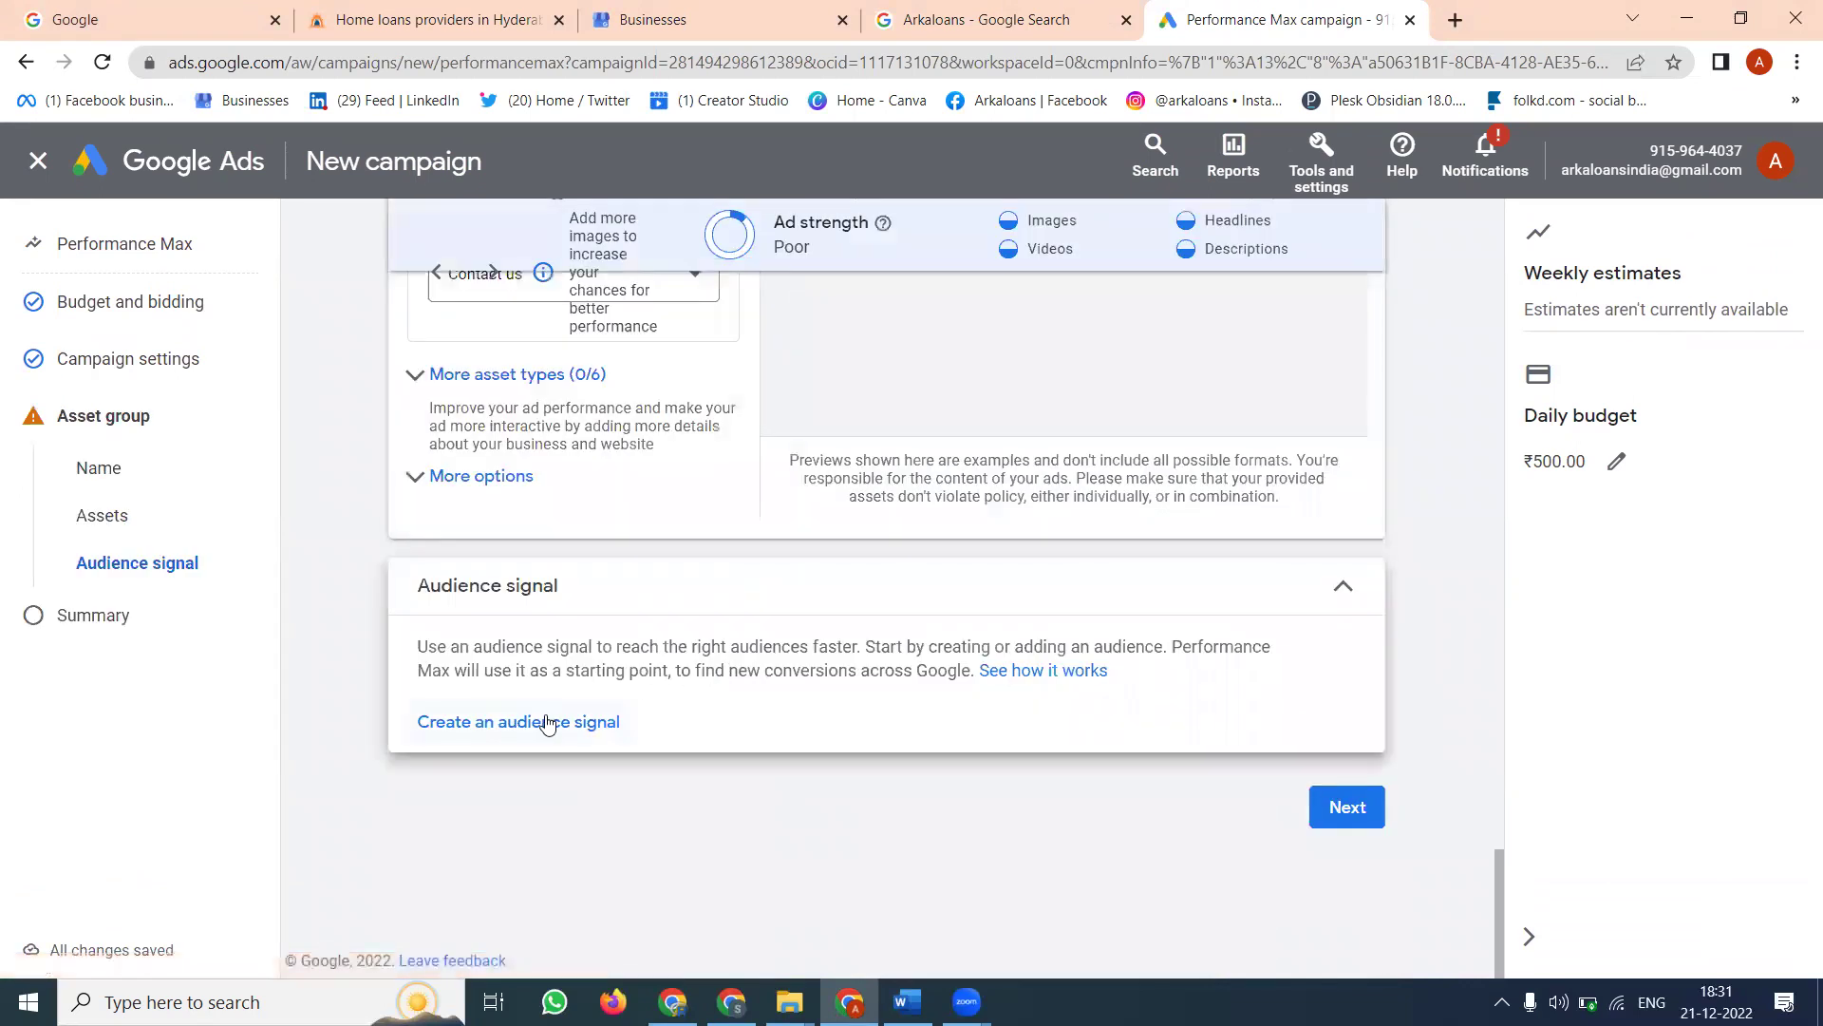
pyautogui.click(546, 723)
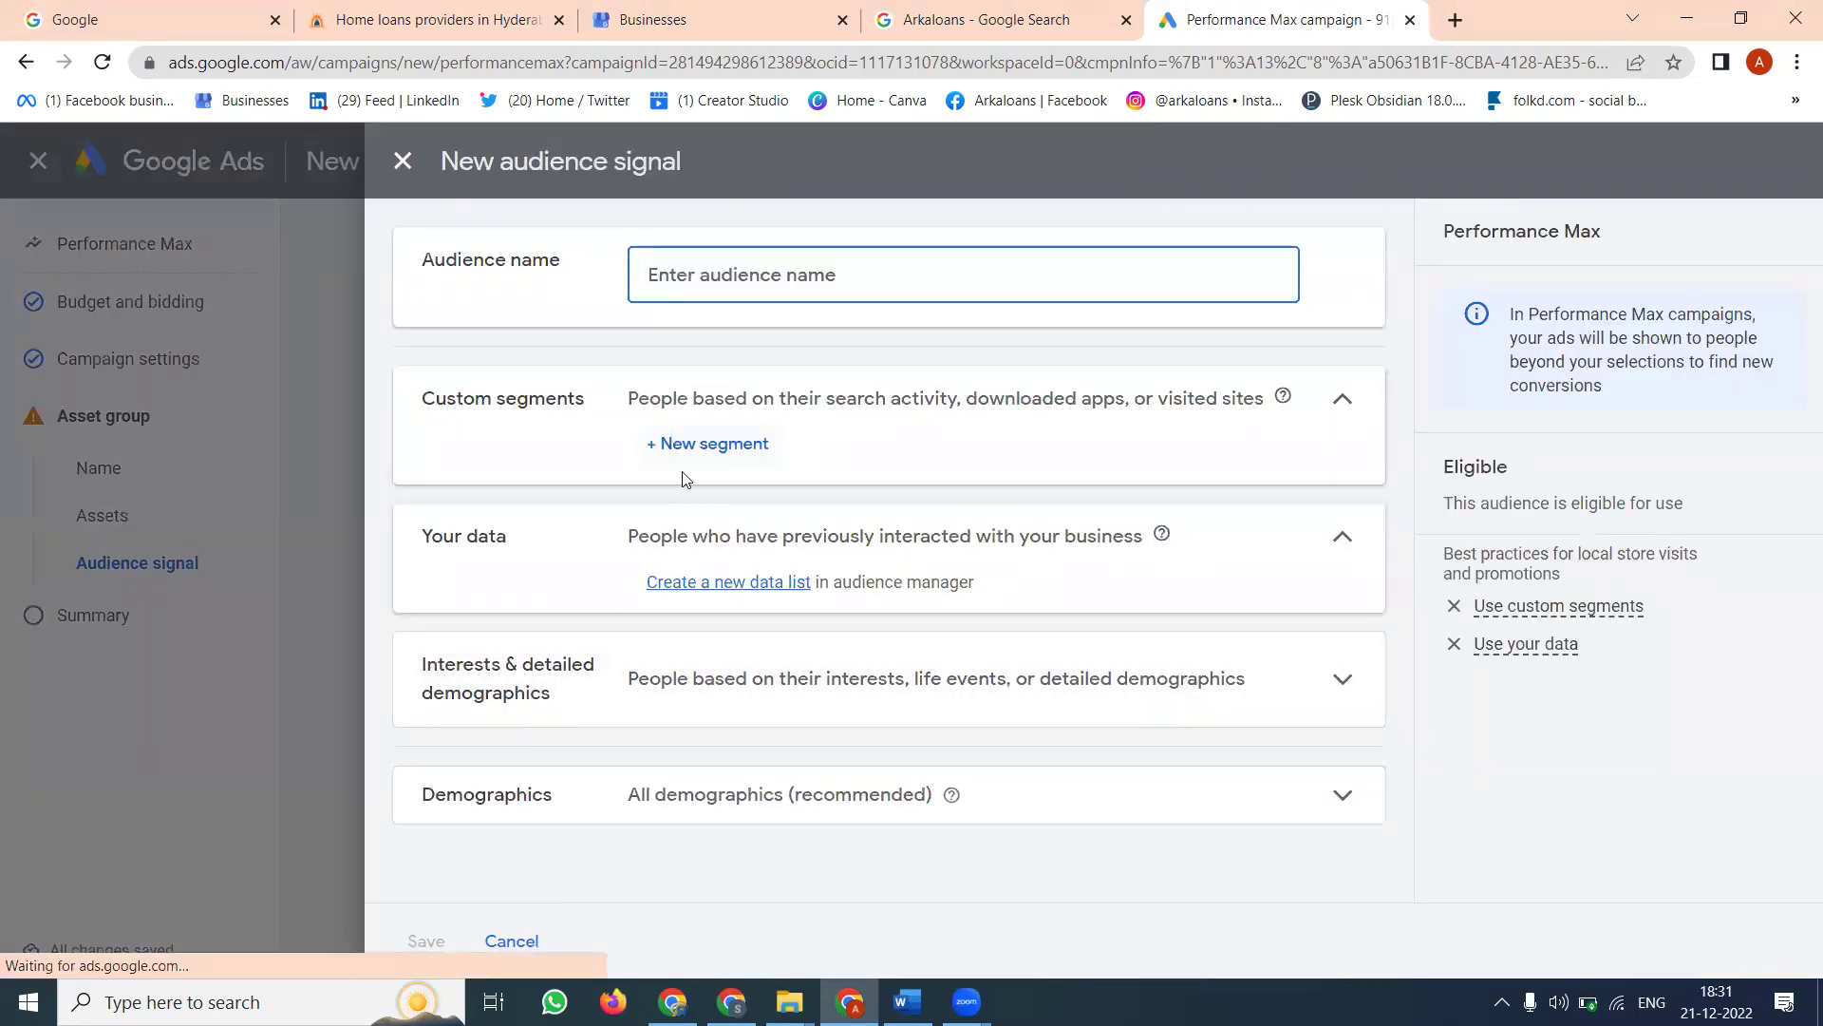
pyautogui.write('arkaloans')
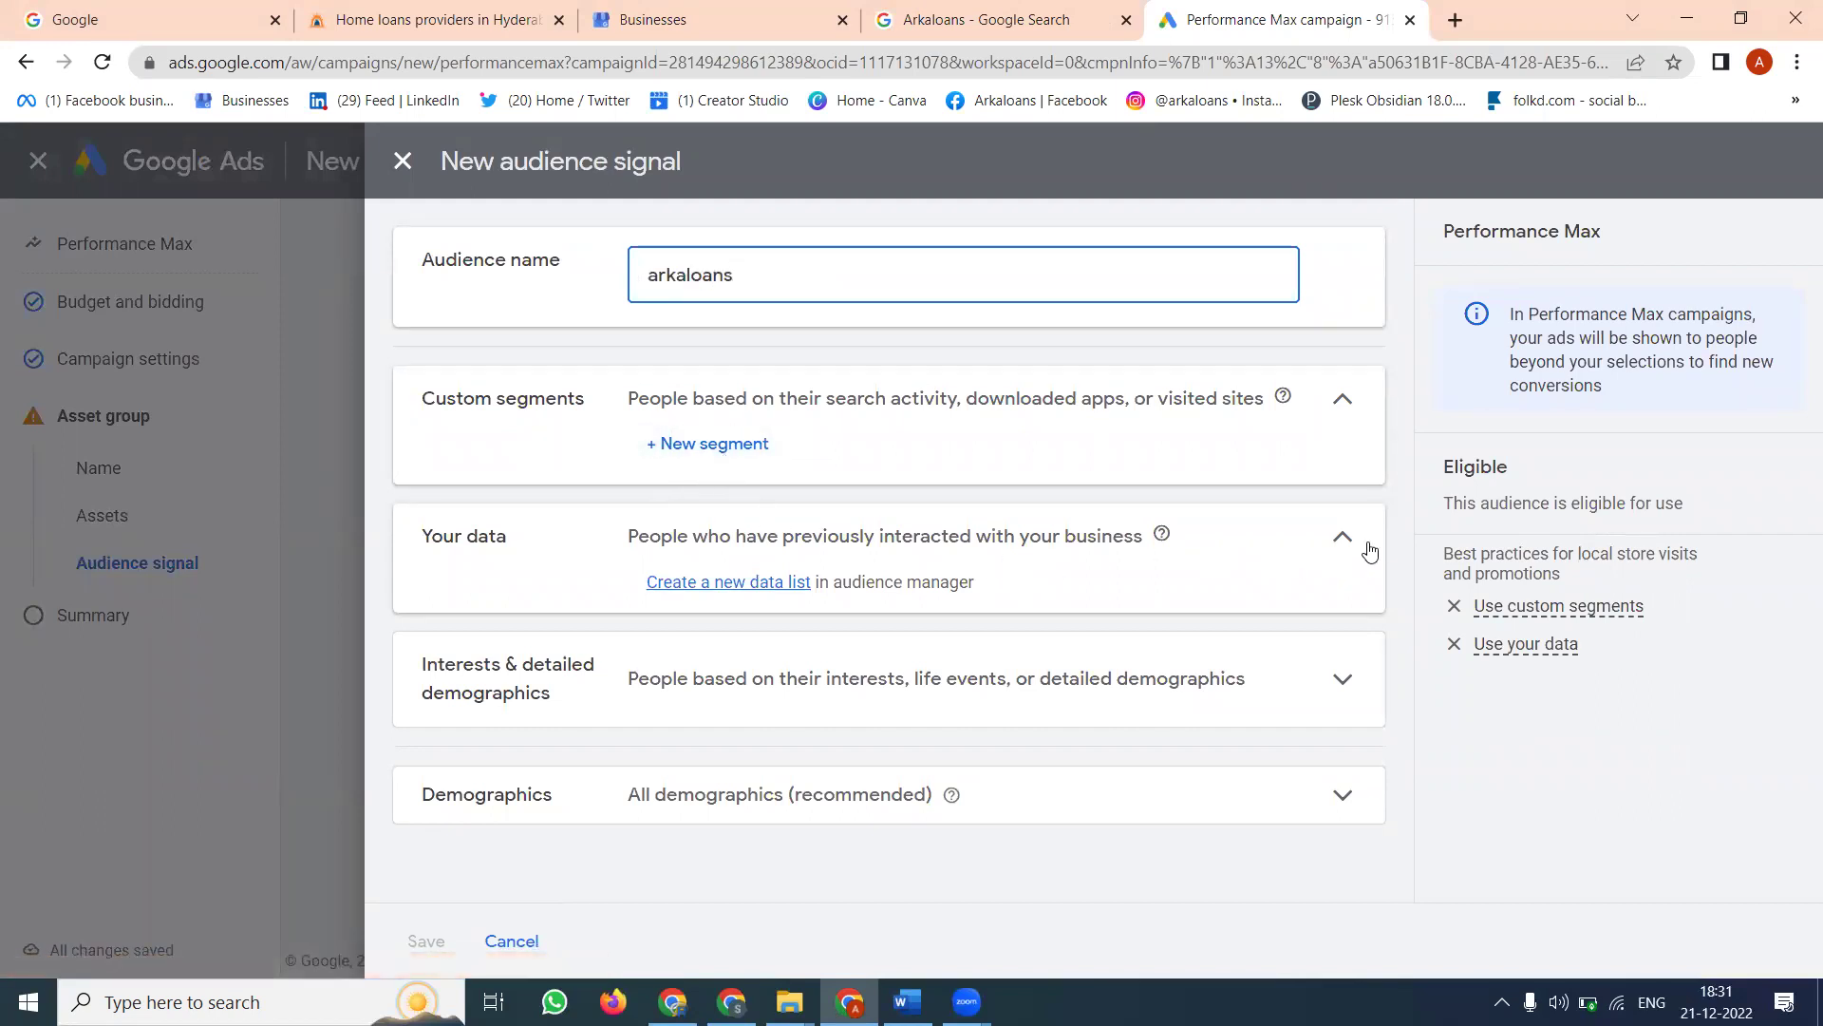
# - Start a new custom segment in the audience signal and name it "arkaloans"
pyautogui.click(712, 444)
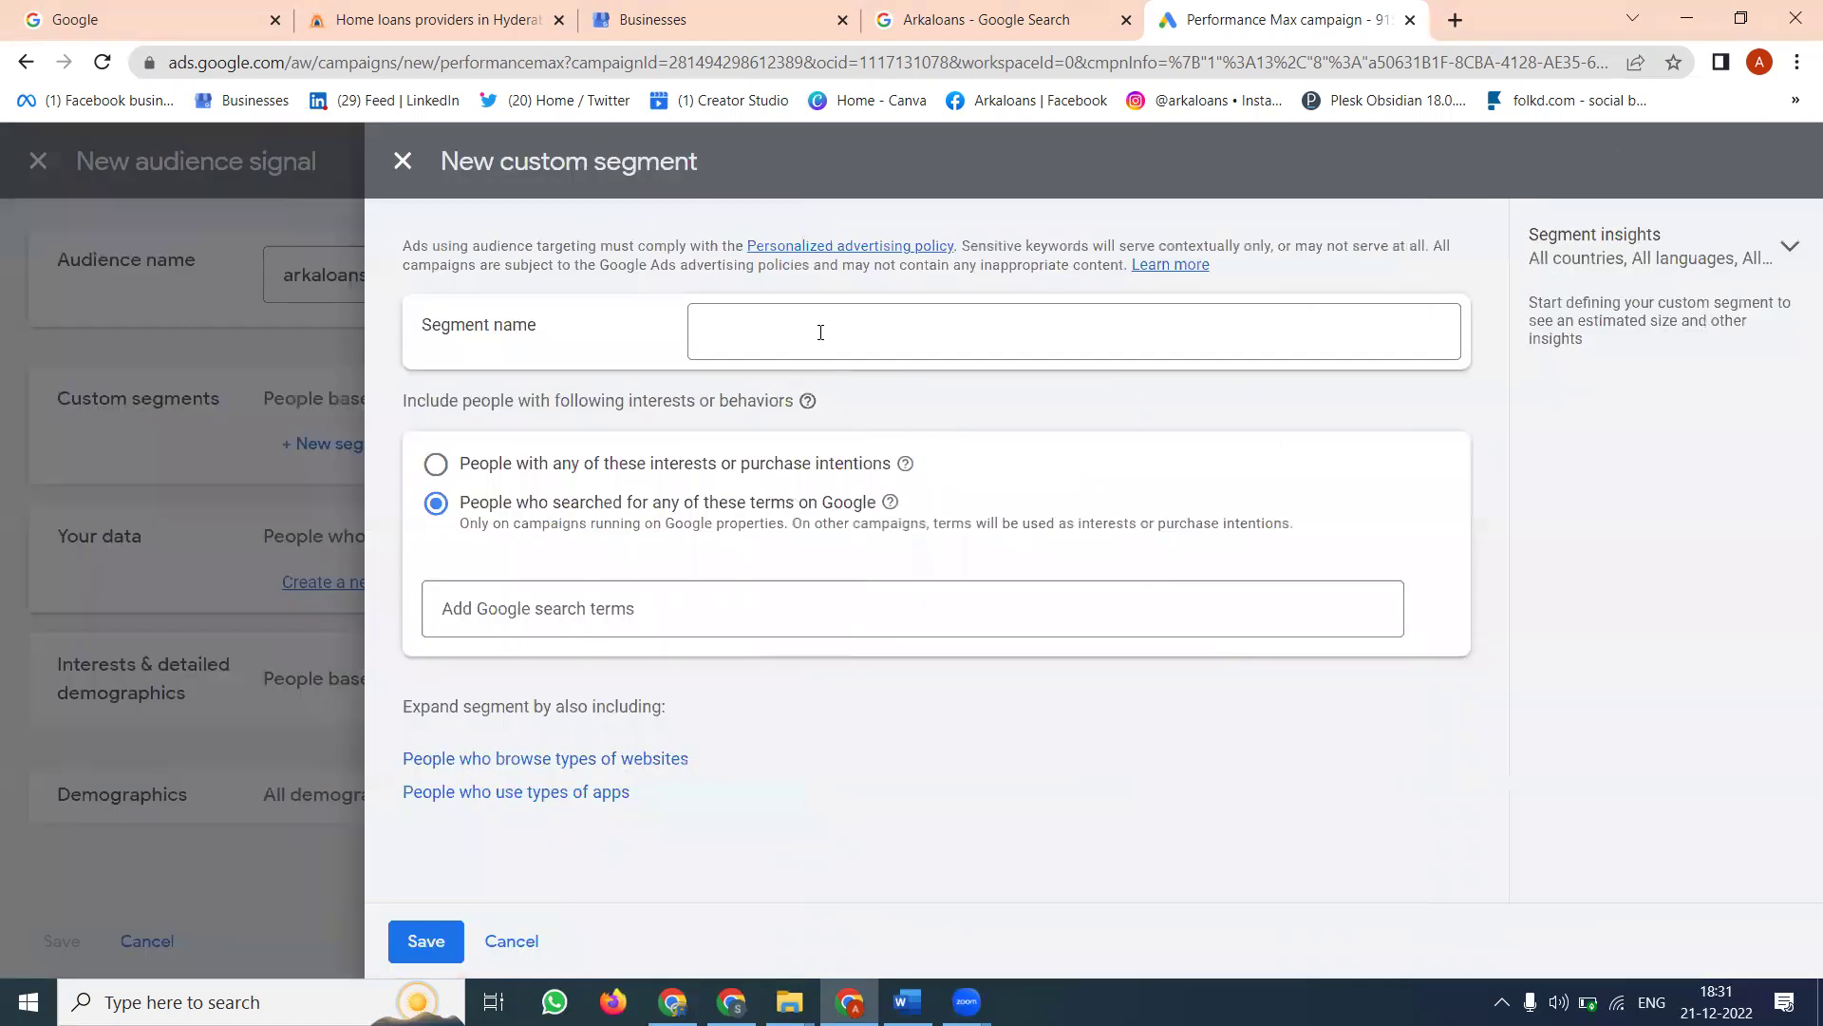
pyautogui.click(819, 332)
pyautogui.write('arkaloans')
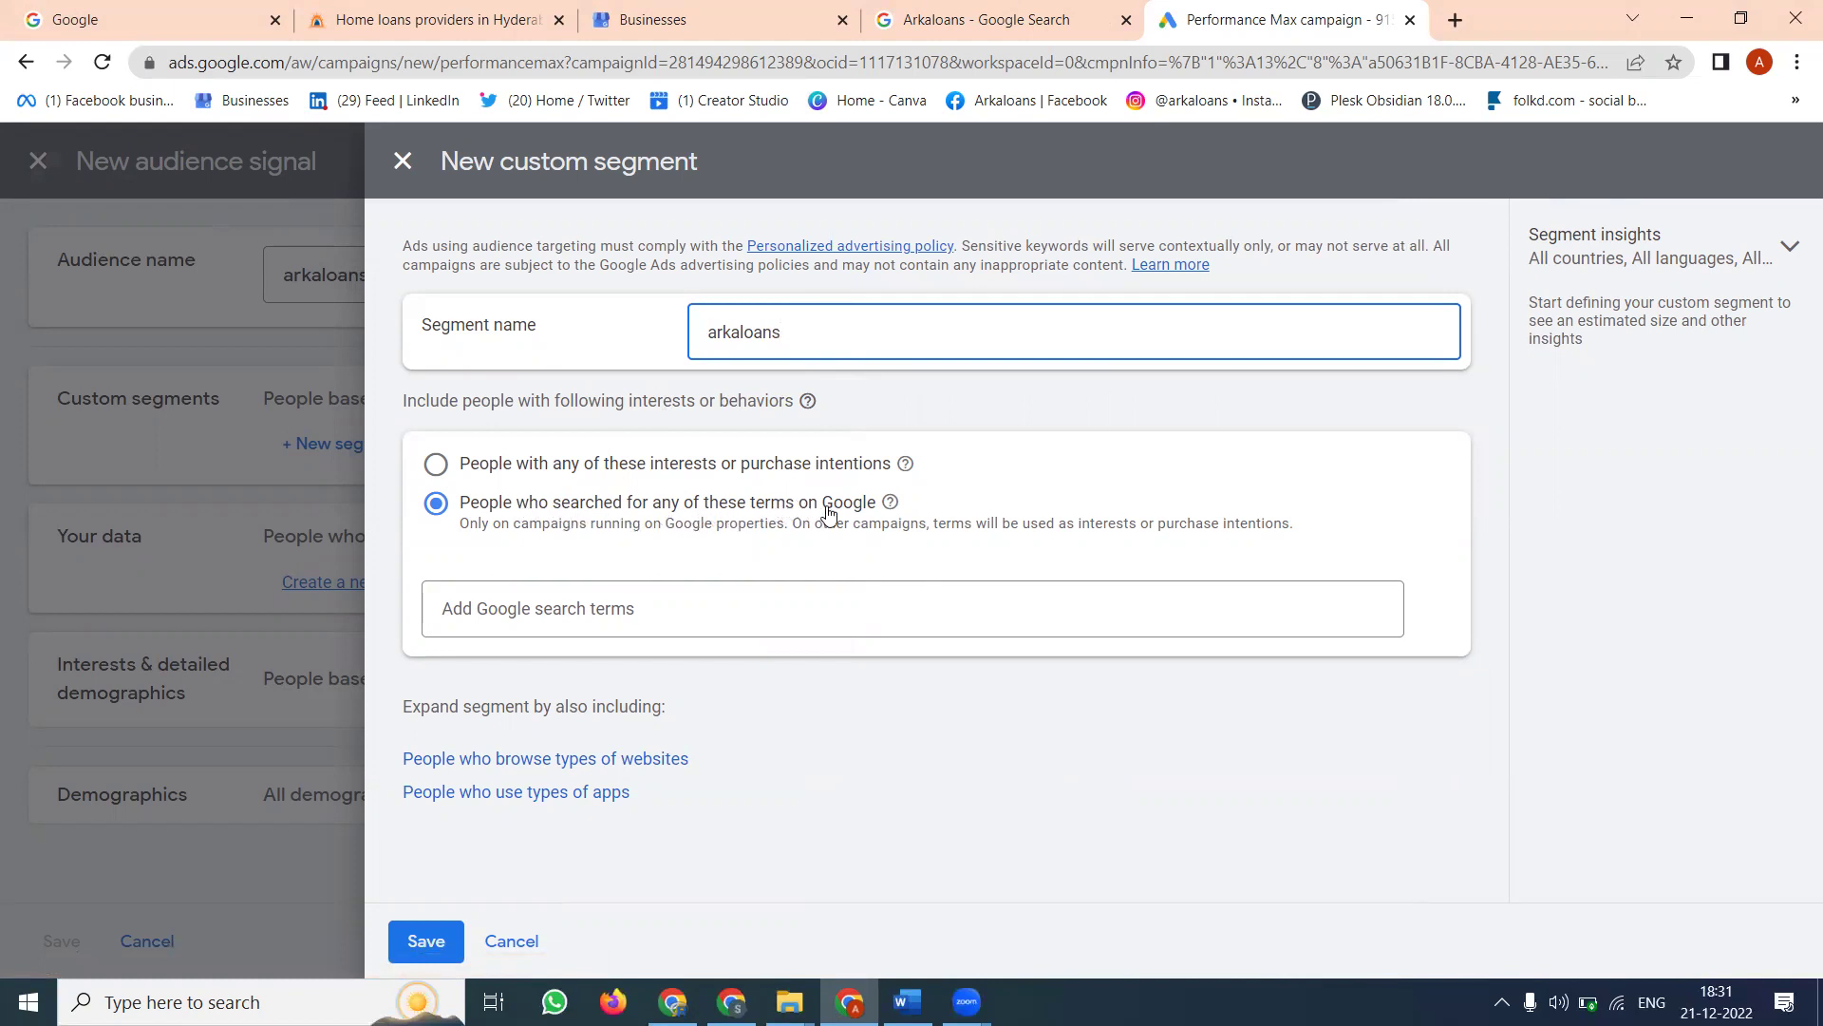
# - Add "loans" and "personal loans" as Google search terms for the custom segment
pyautogui.click(614, 600)
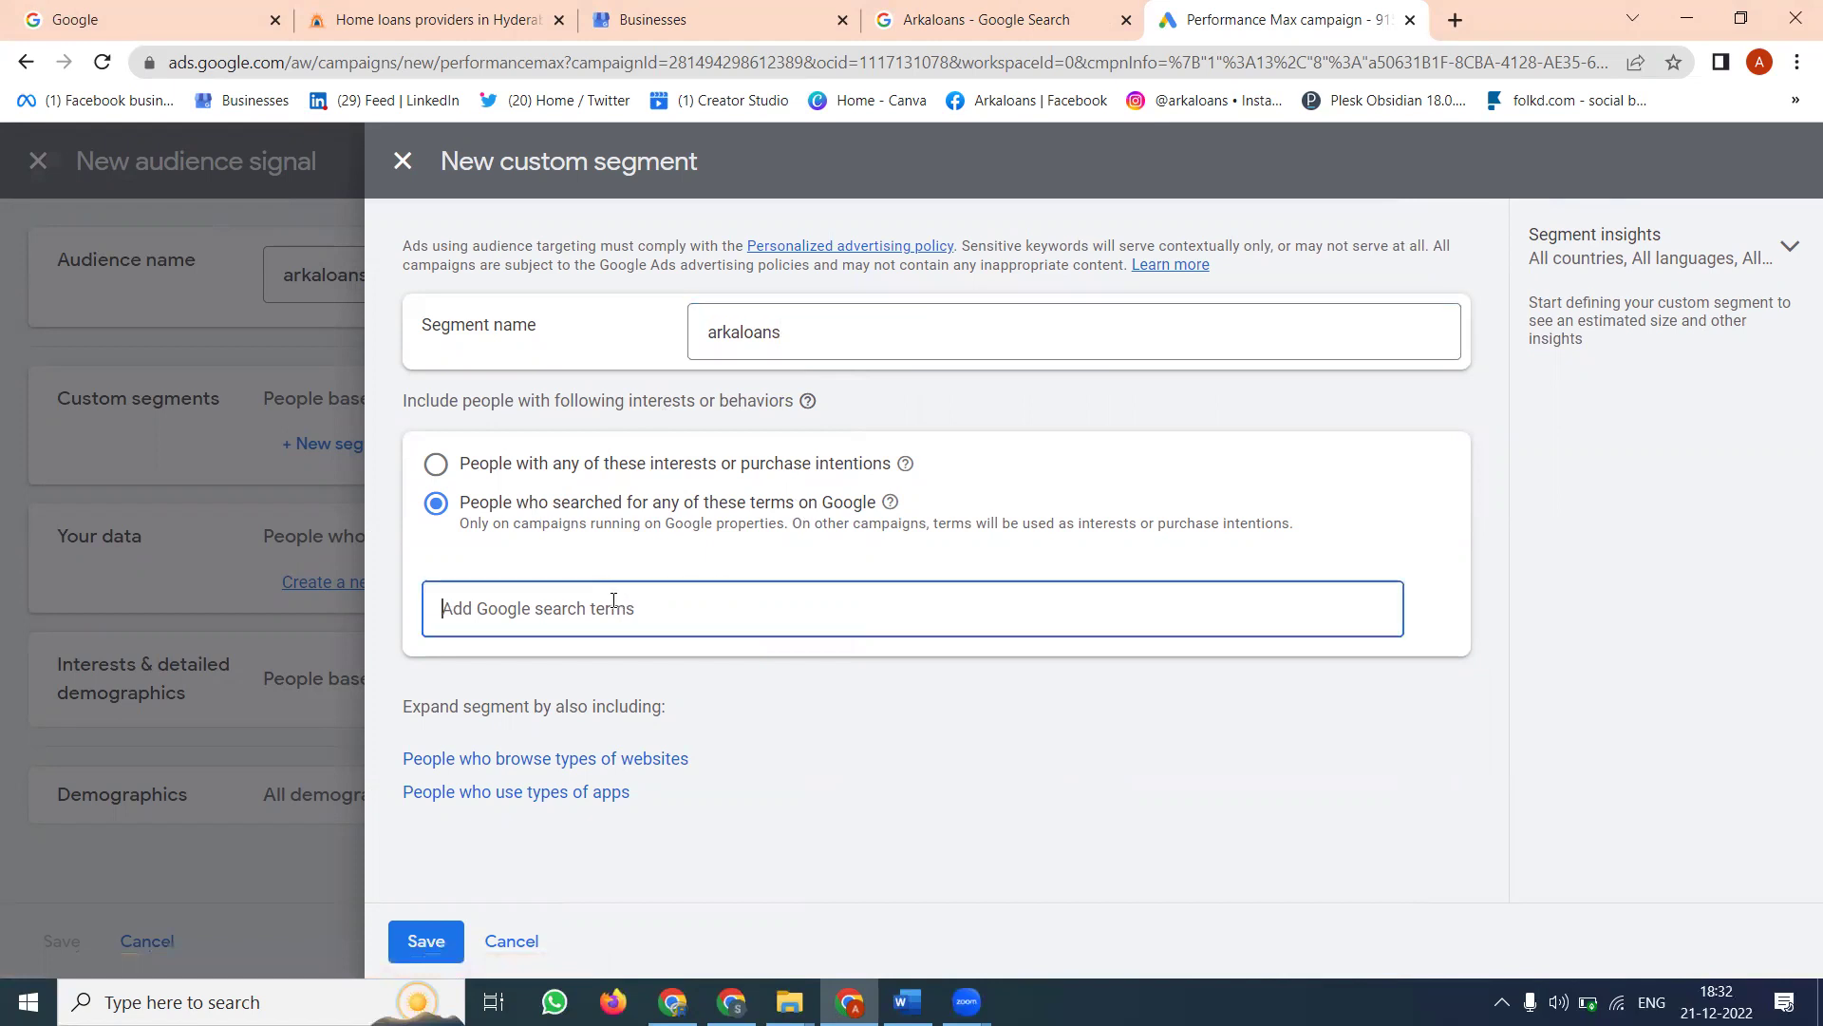
pyautogui.write('loans')
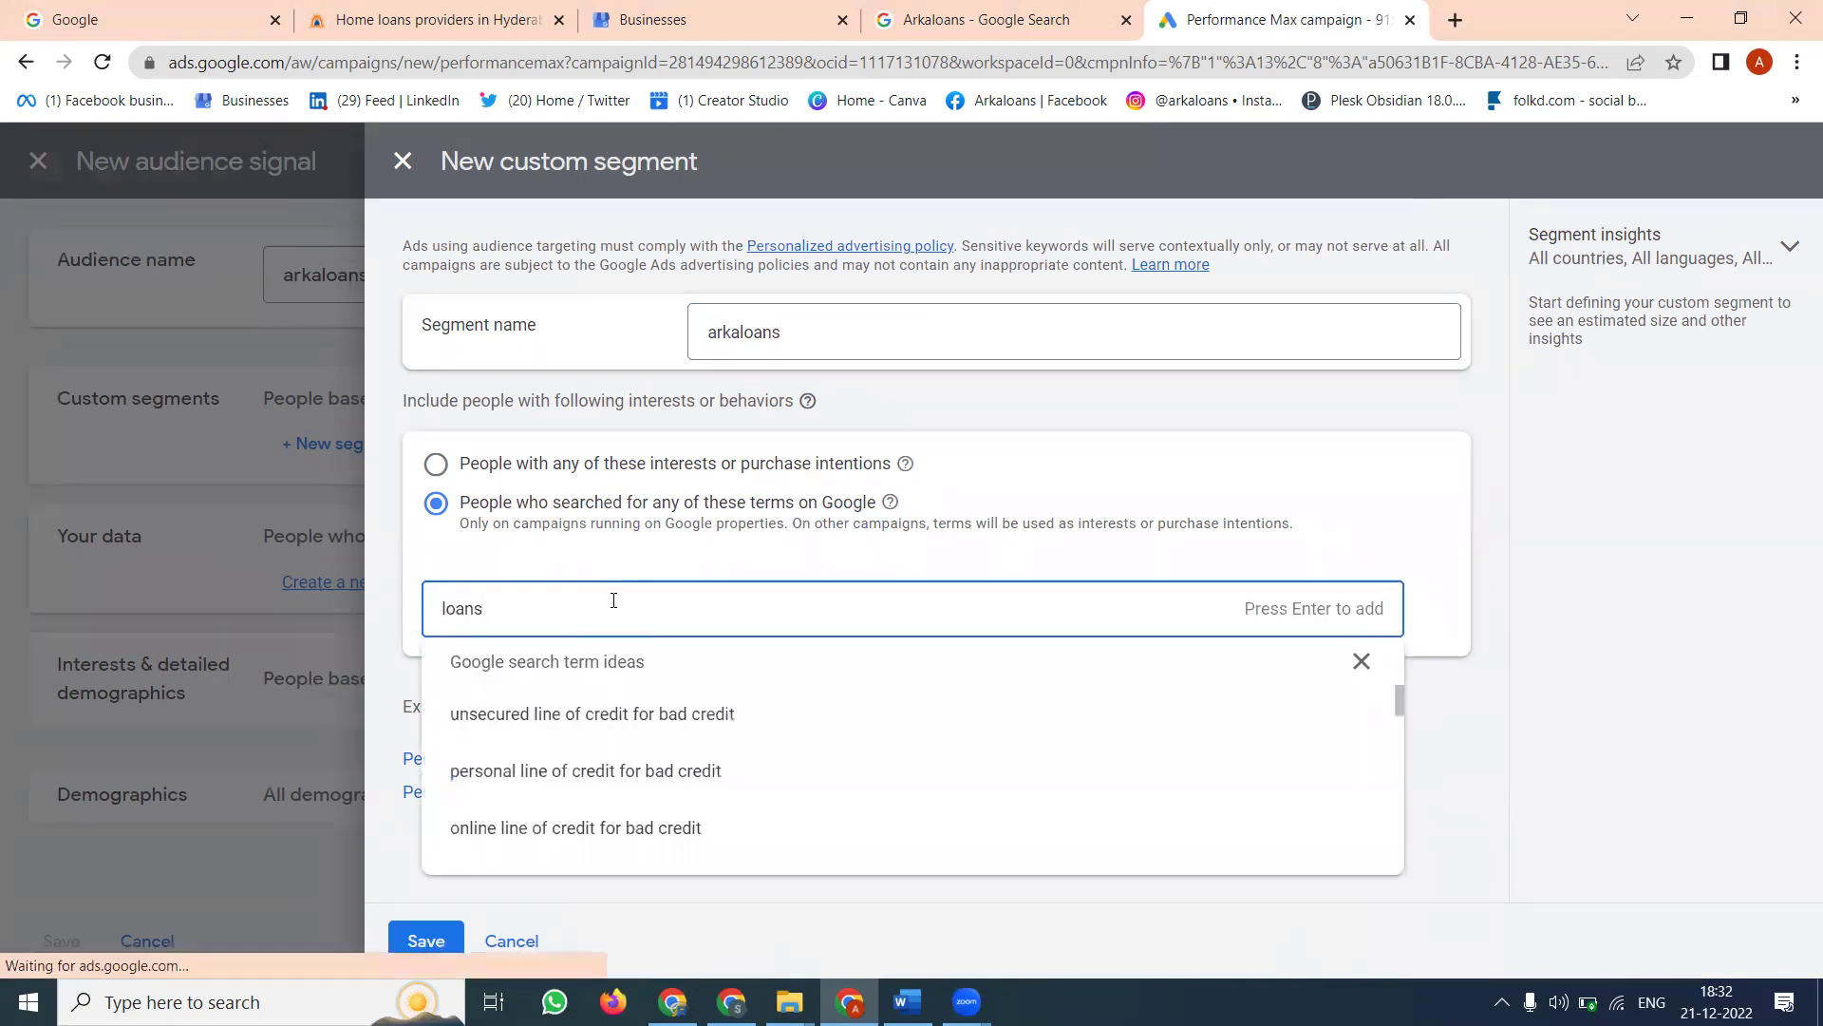
pyautogui.press('Return')
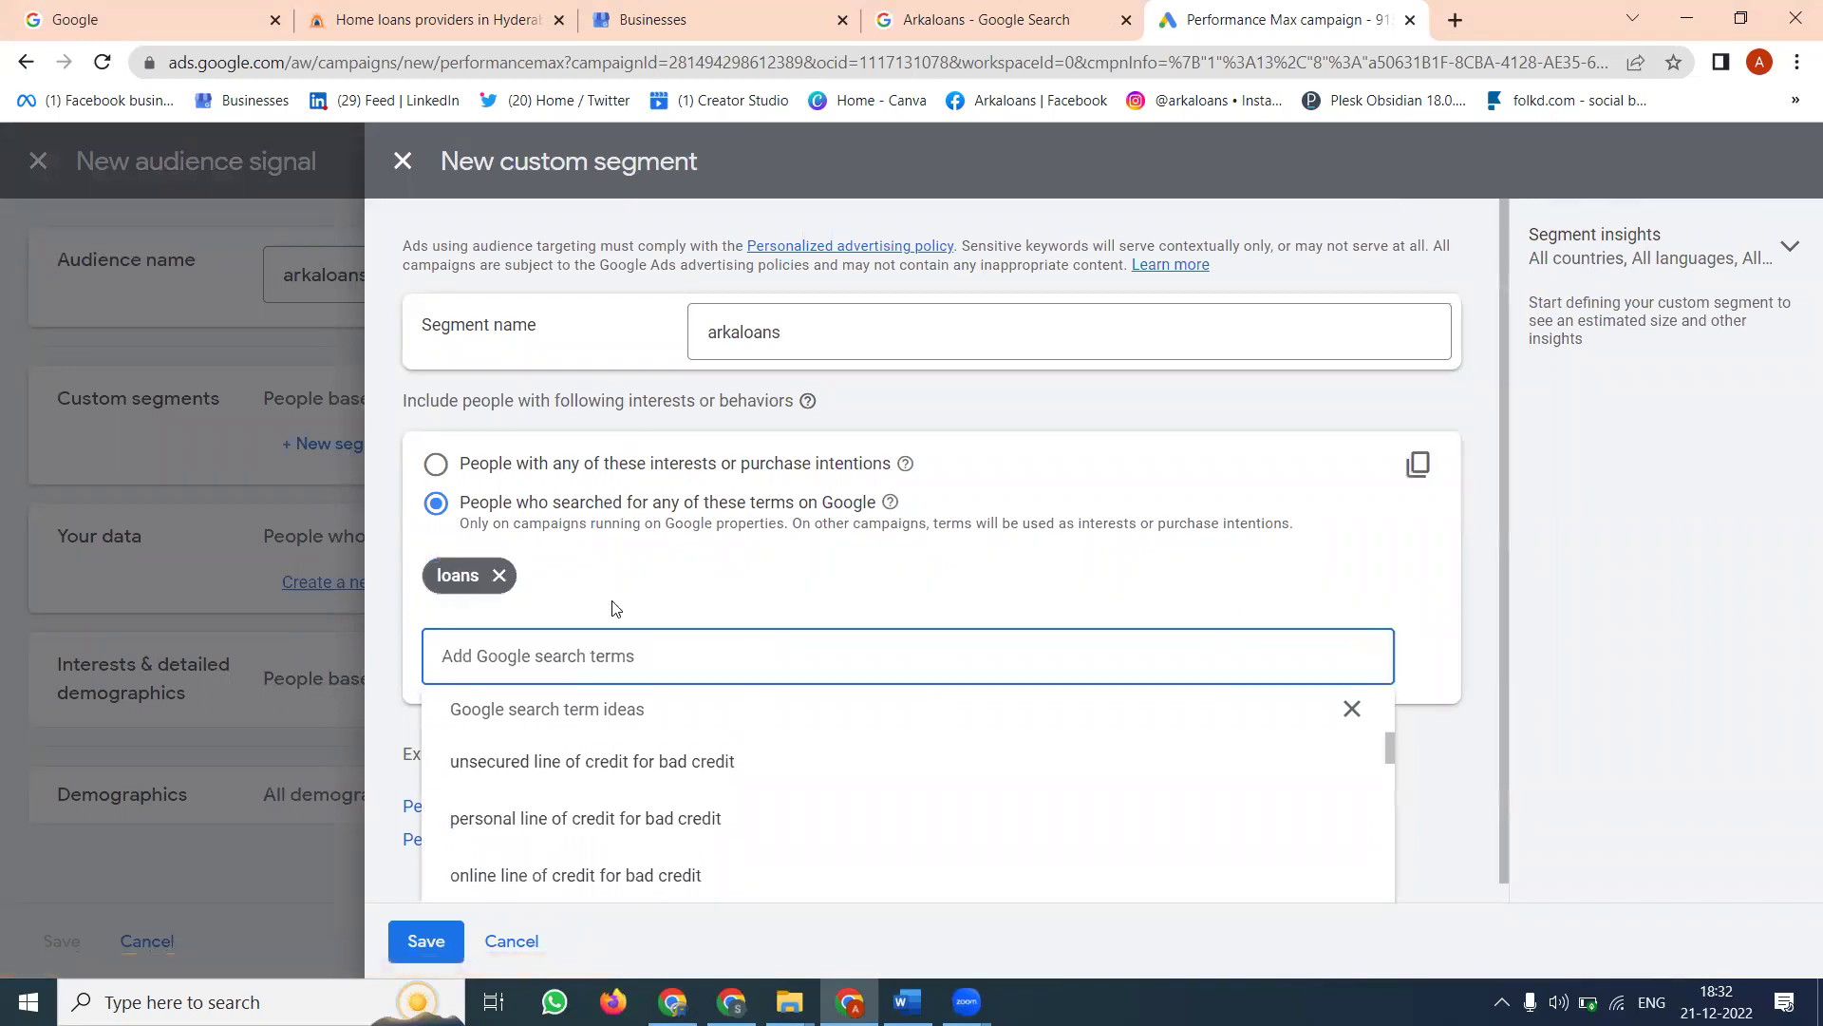
pyautogui.write('per')
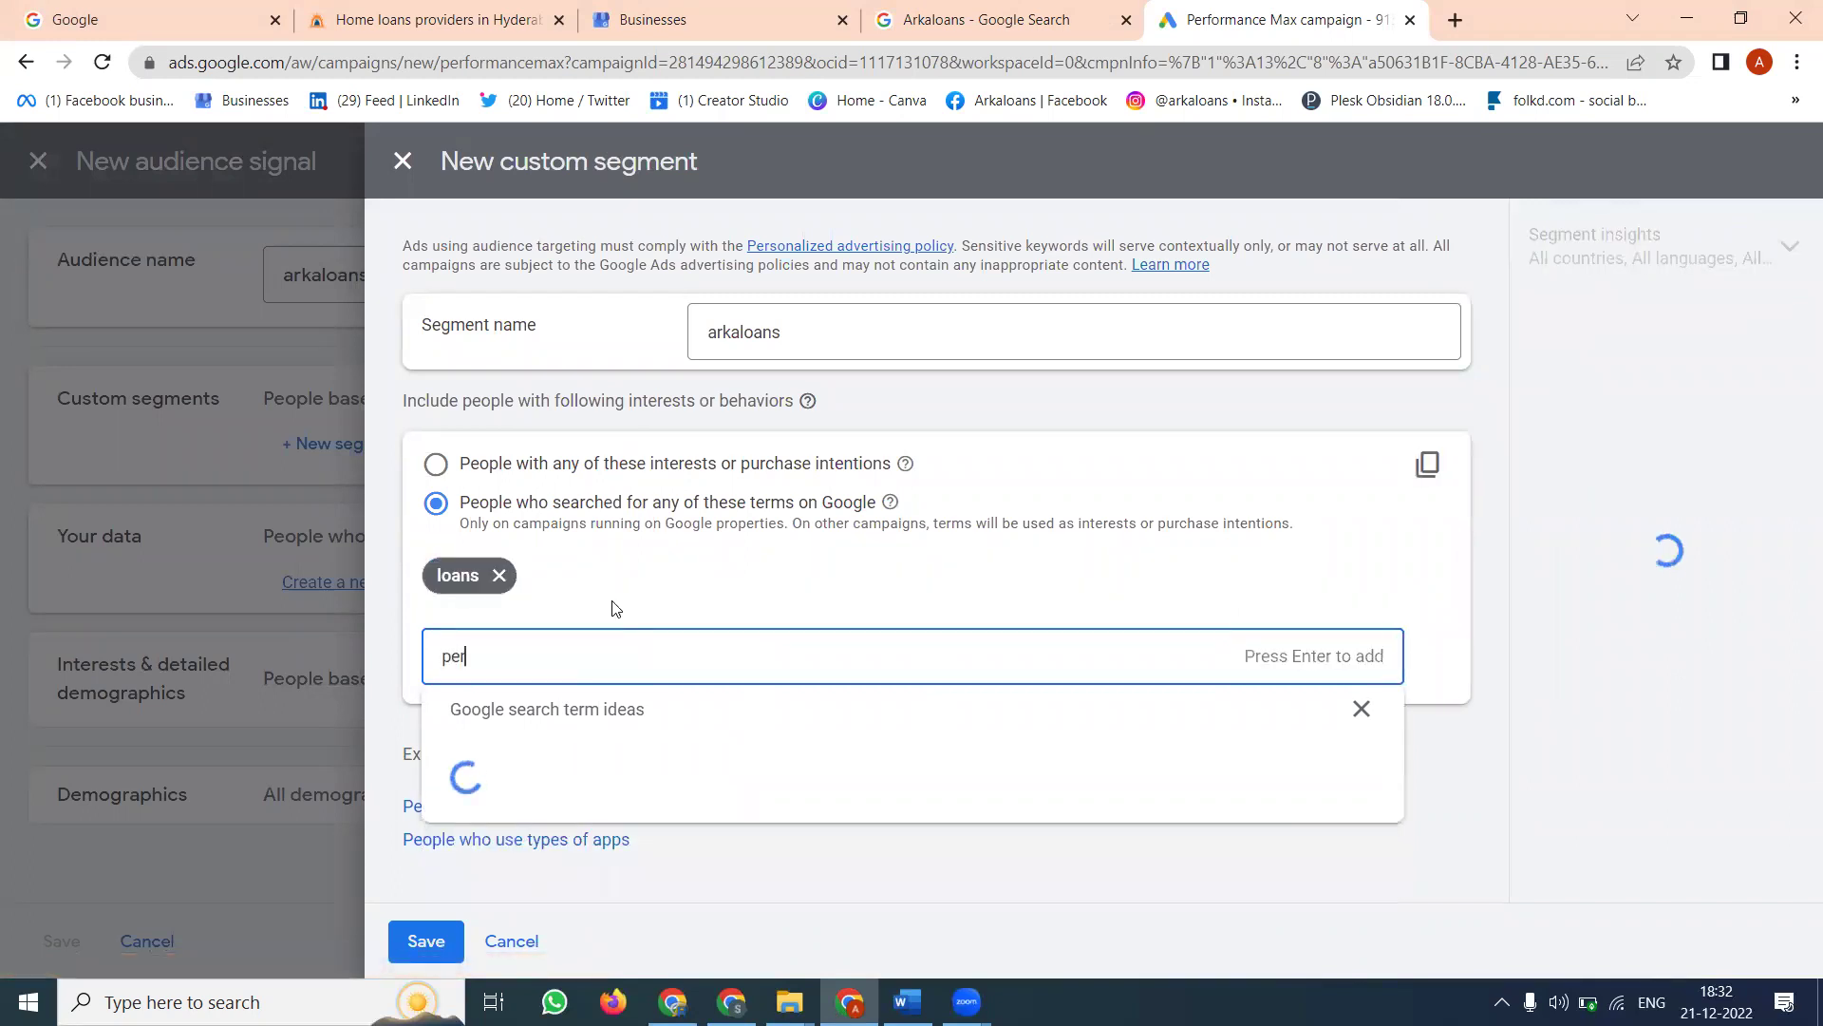
pyautogui.write('sonal loans')
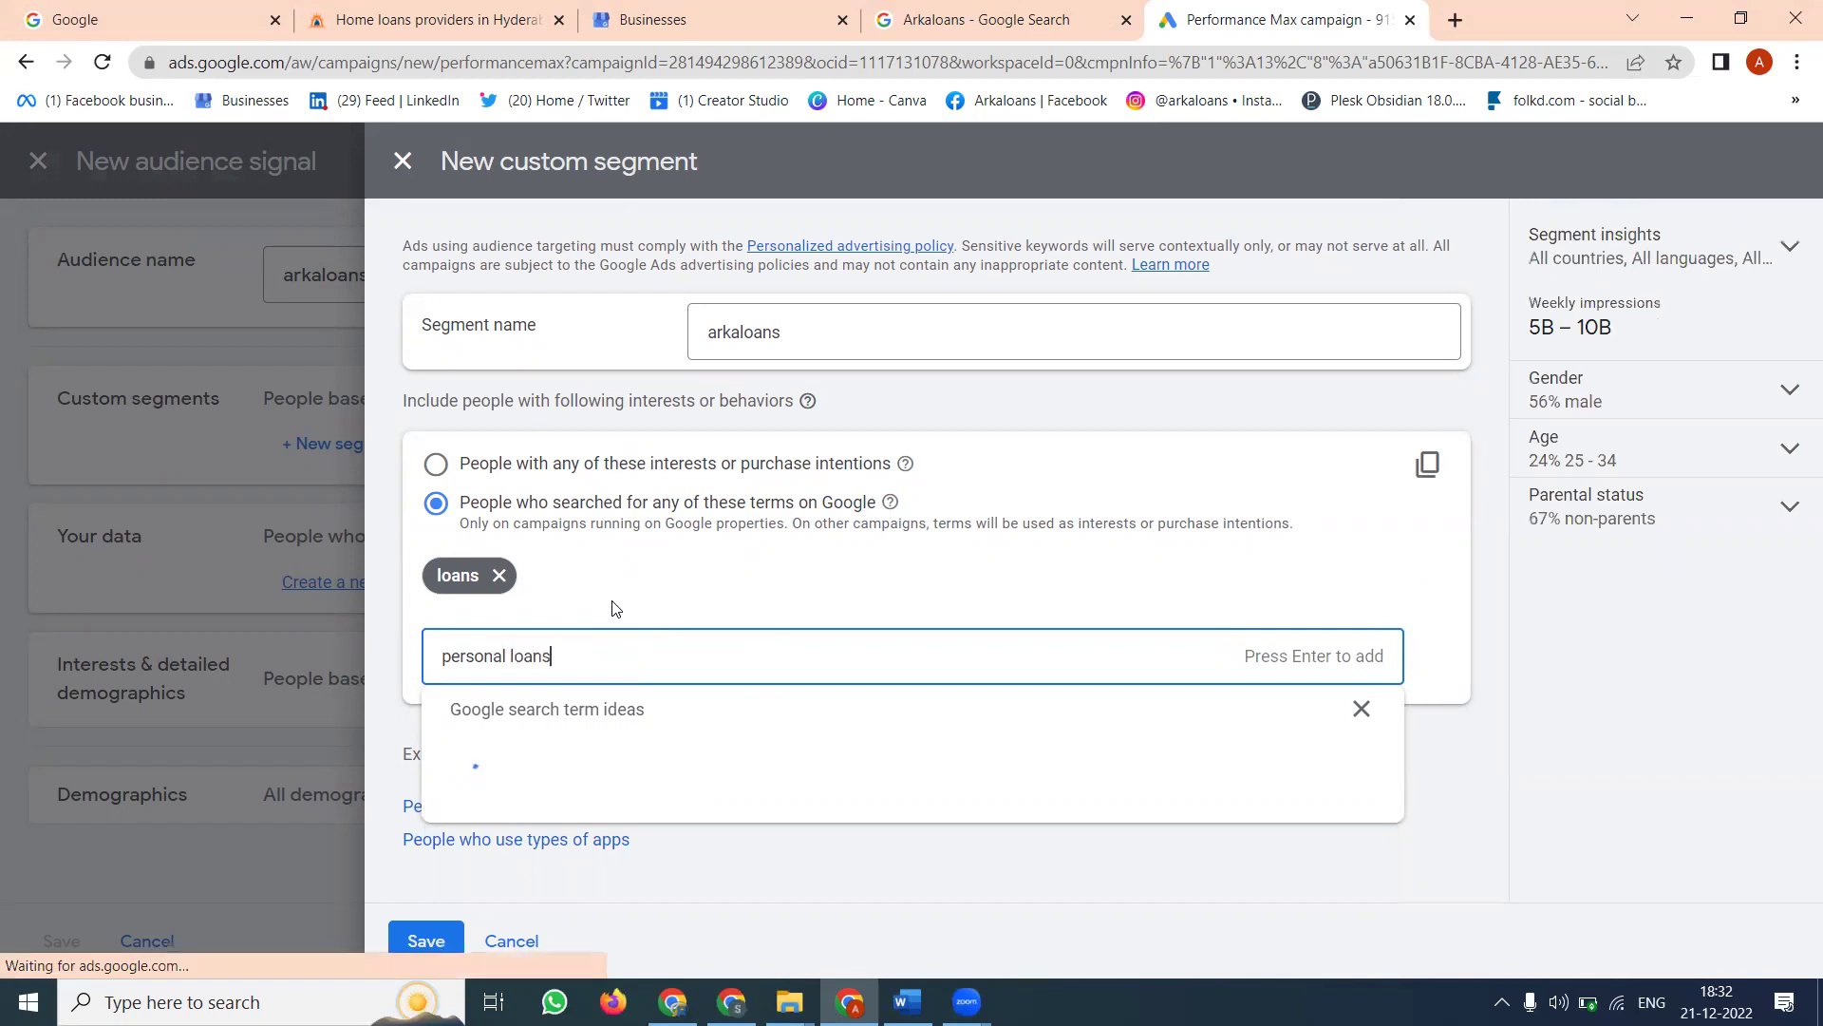
pyautogui.press('Return')
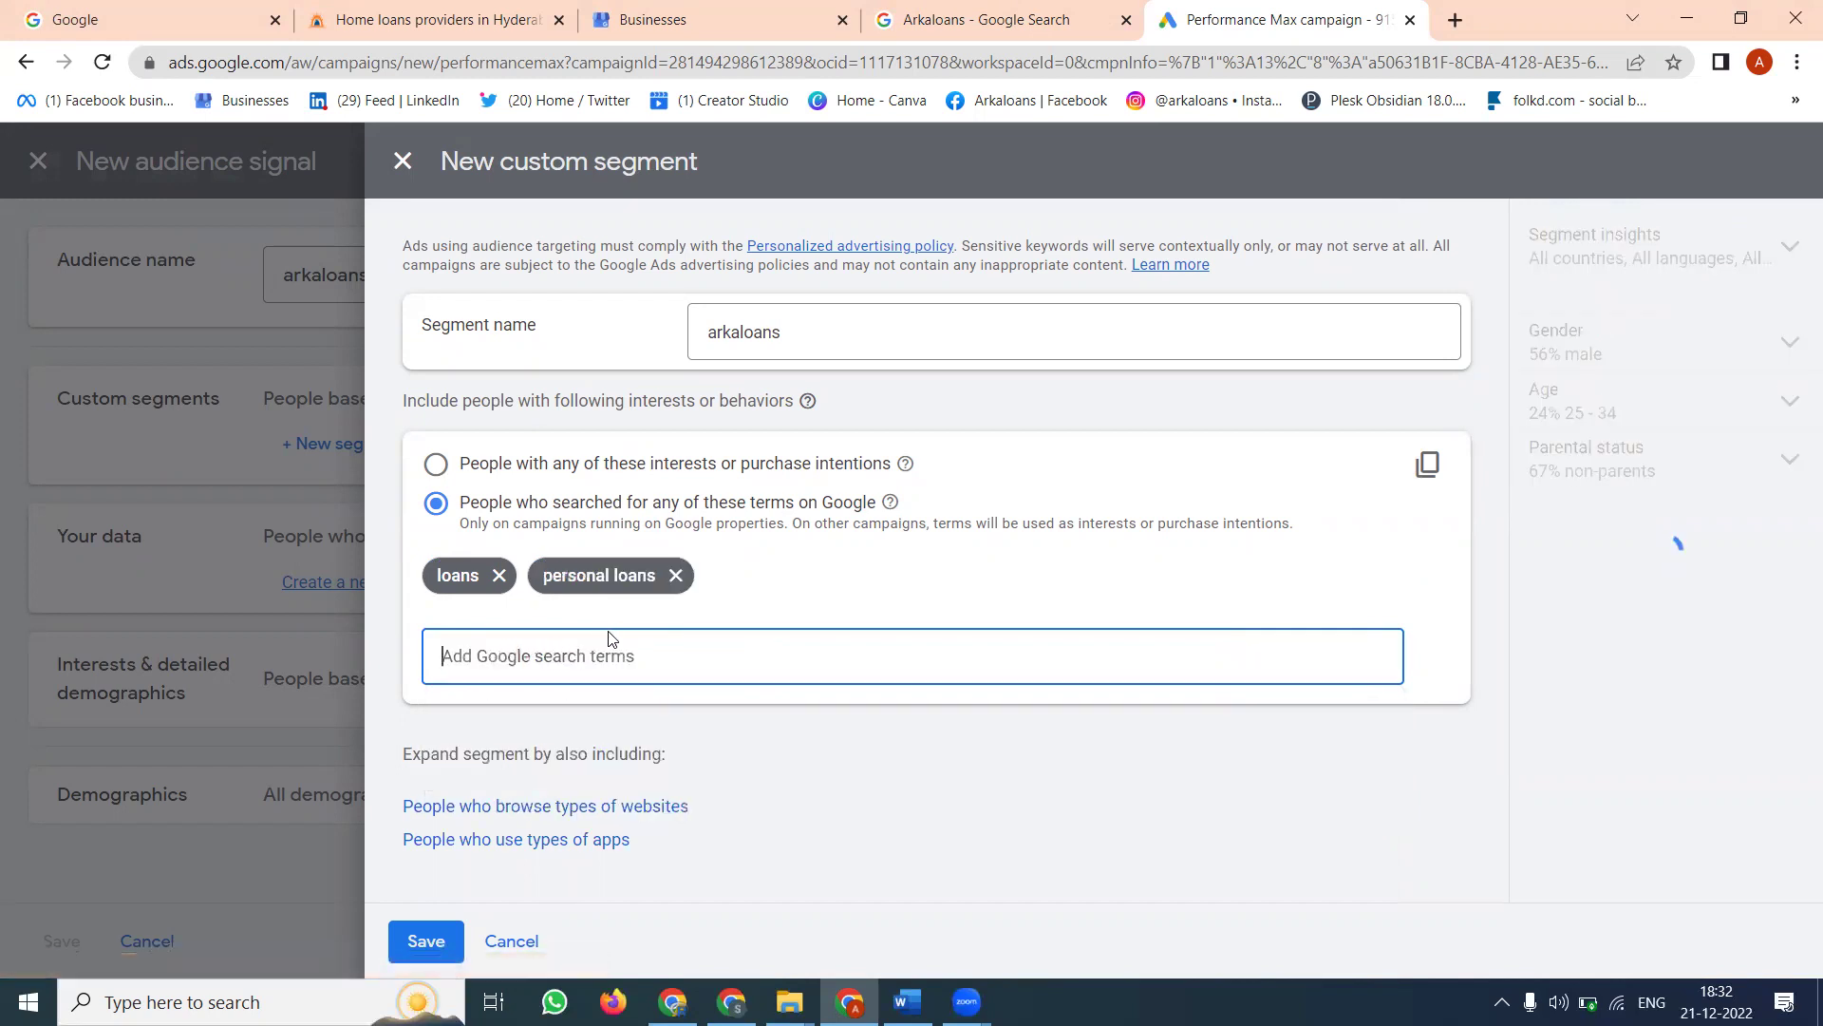
pyautogui.write('jome loans')
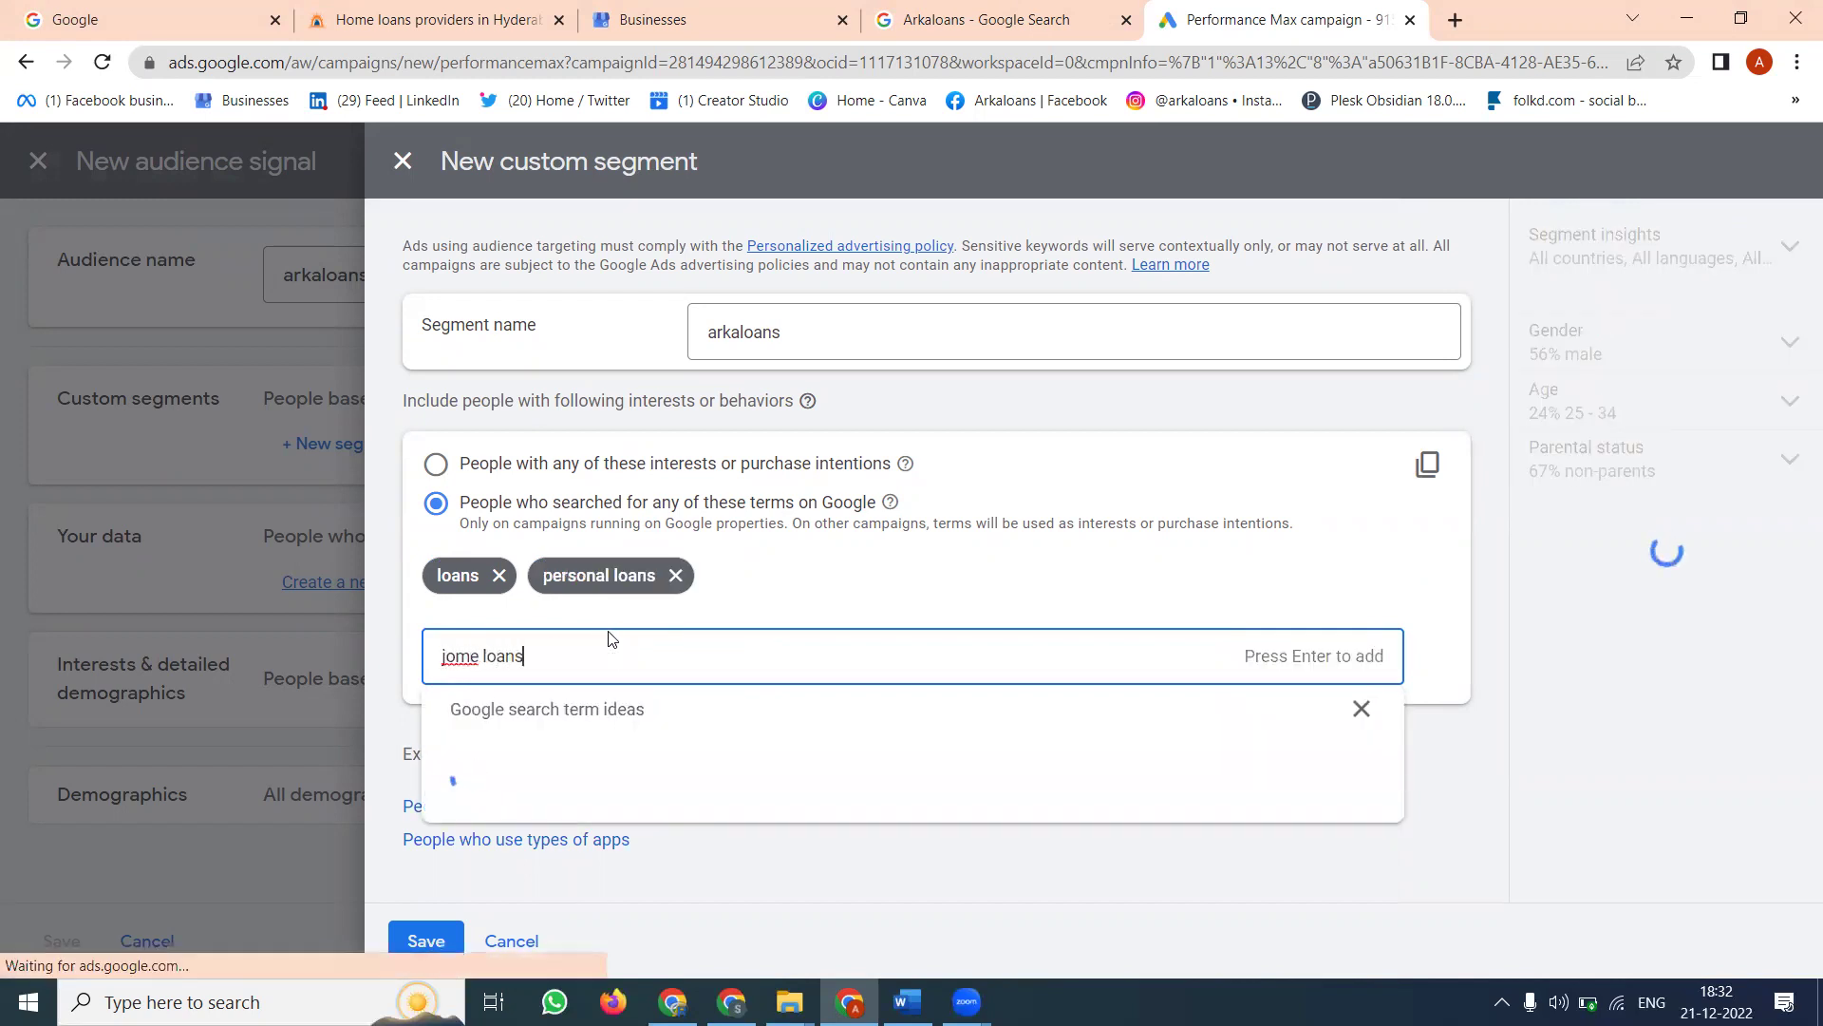
pyautogui.press('Return')
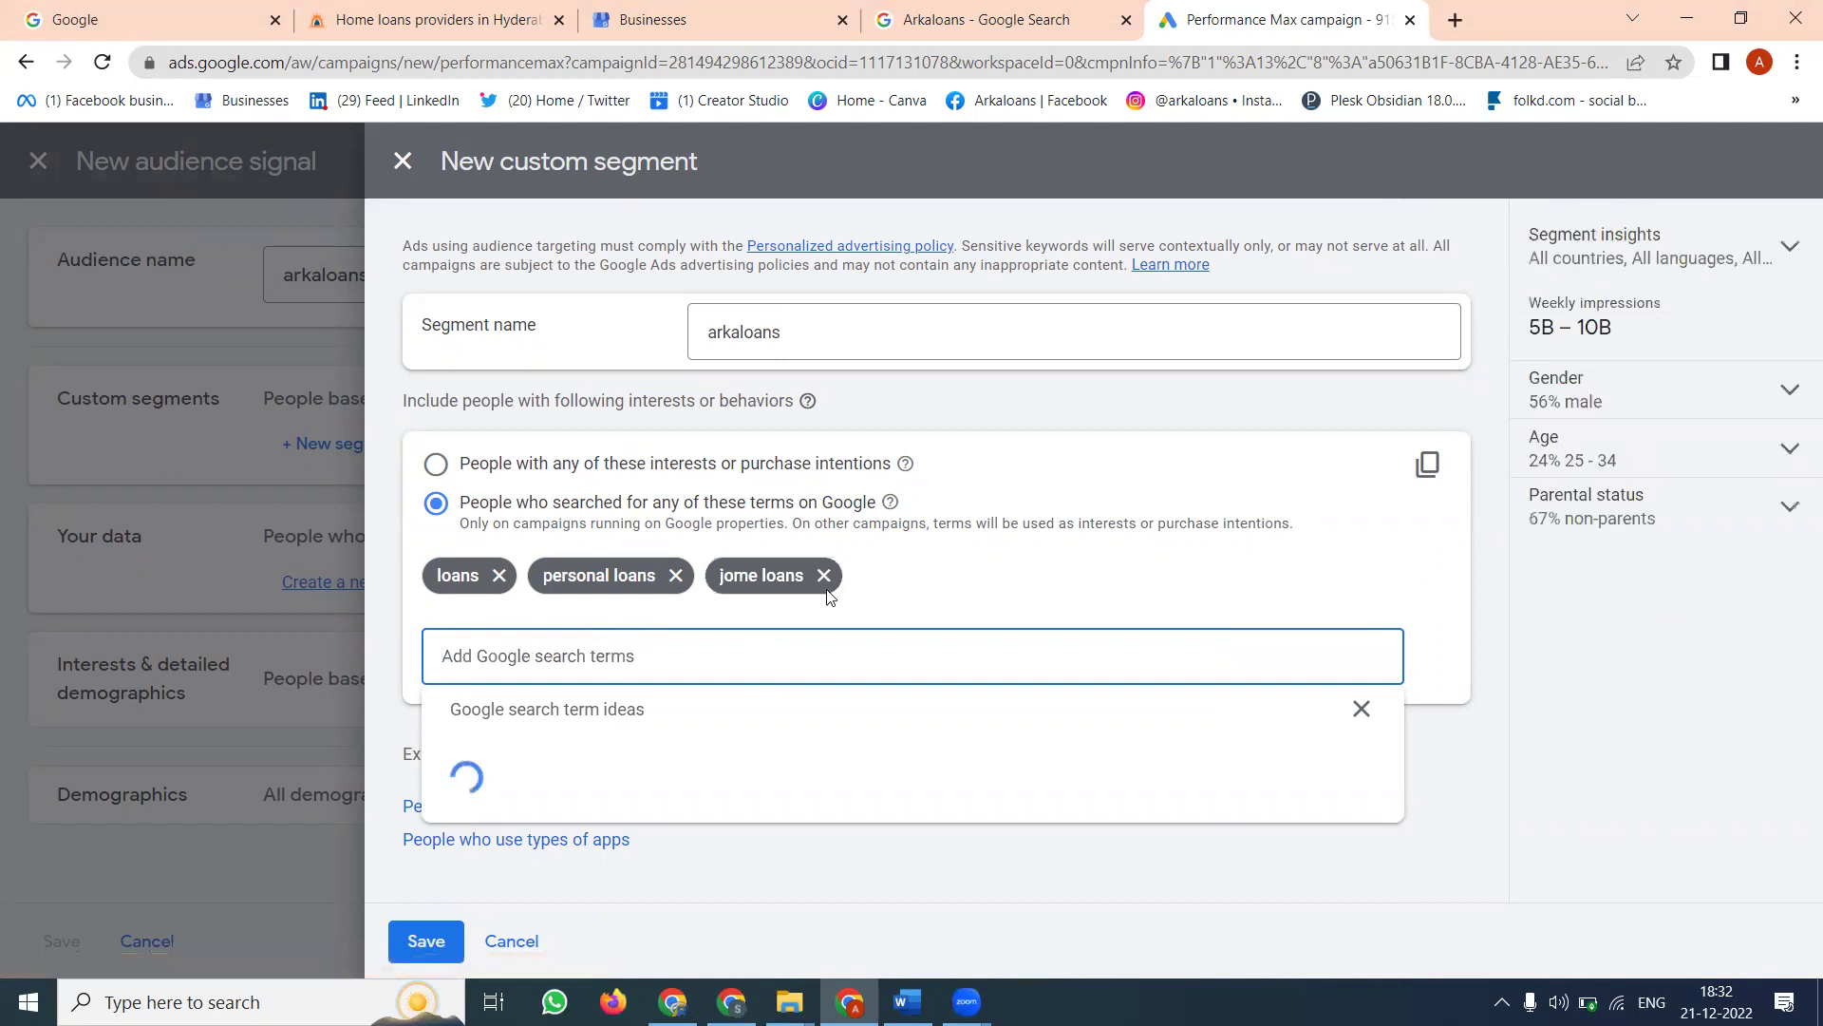
pyautogui.click(824, 577)
# - Add "home loans" and "unsecured buisness loans" as Google search terms and save the custom segment
pyautogui.click(670, 656)
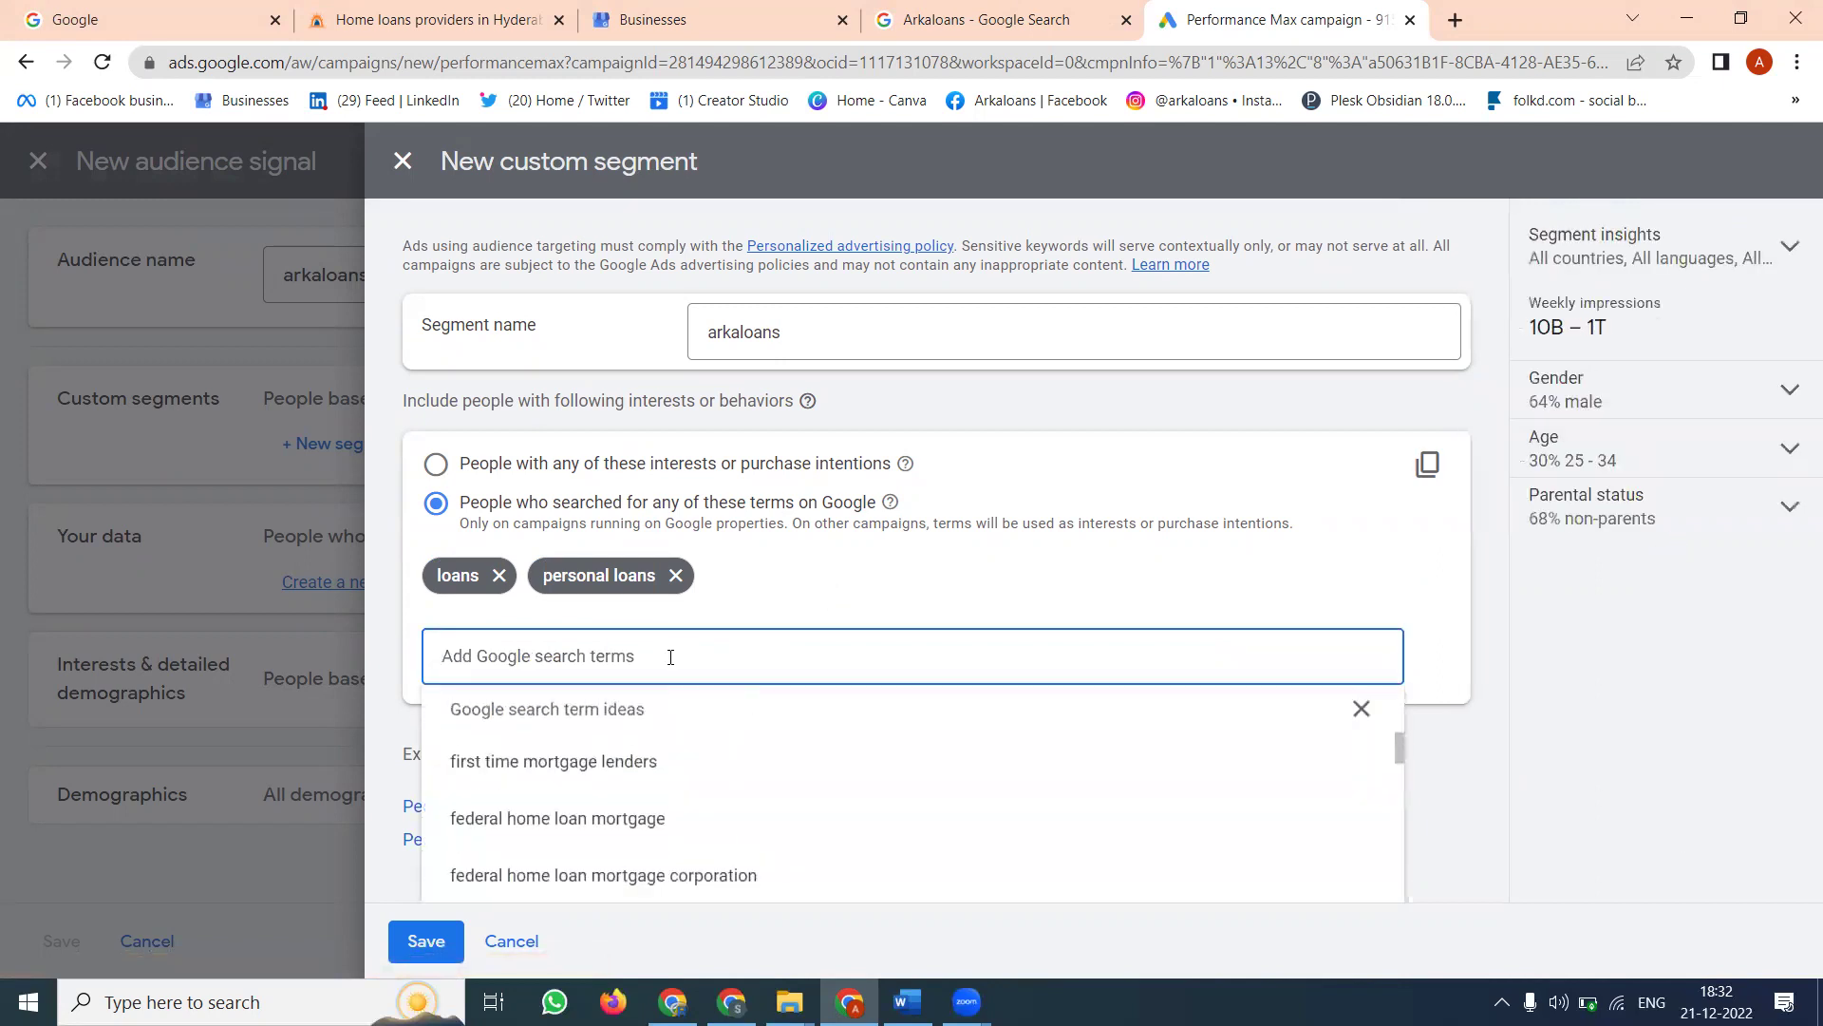
pyautogui.write('home loans')
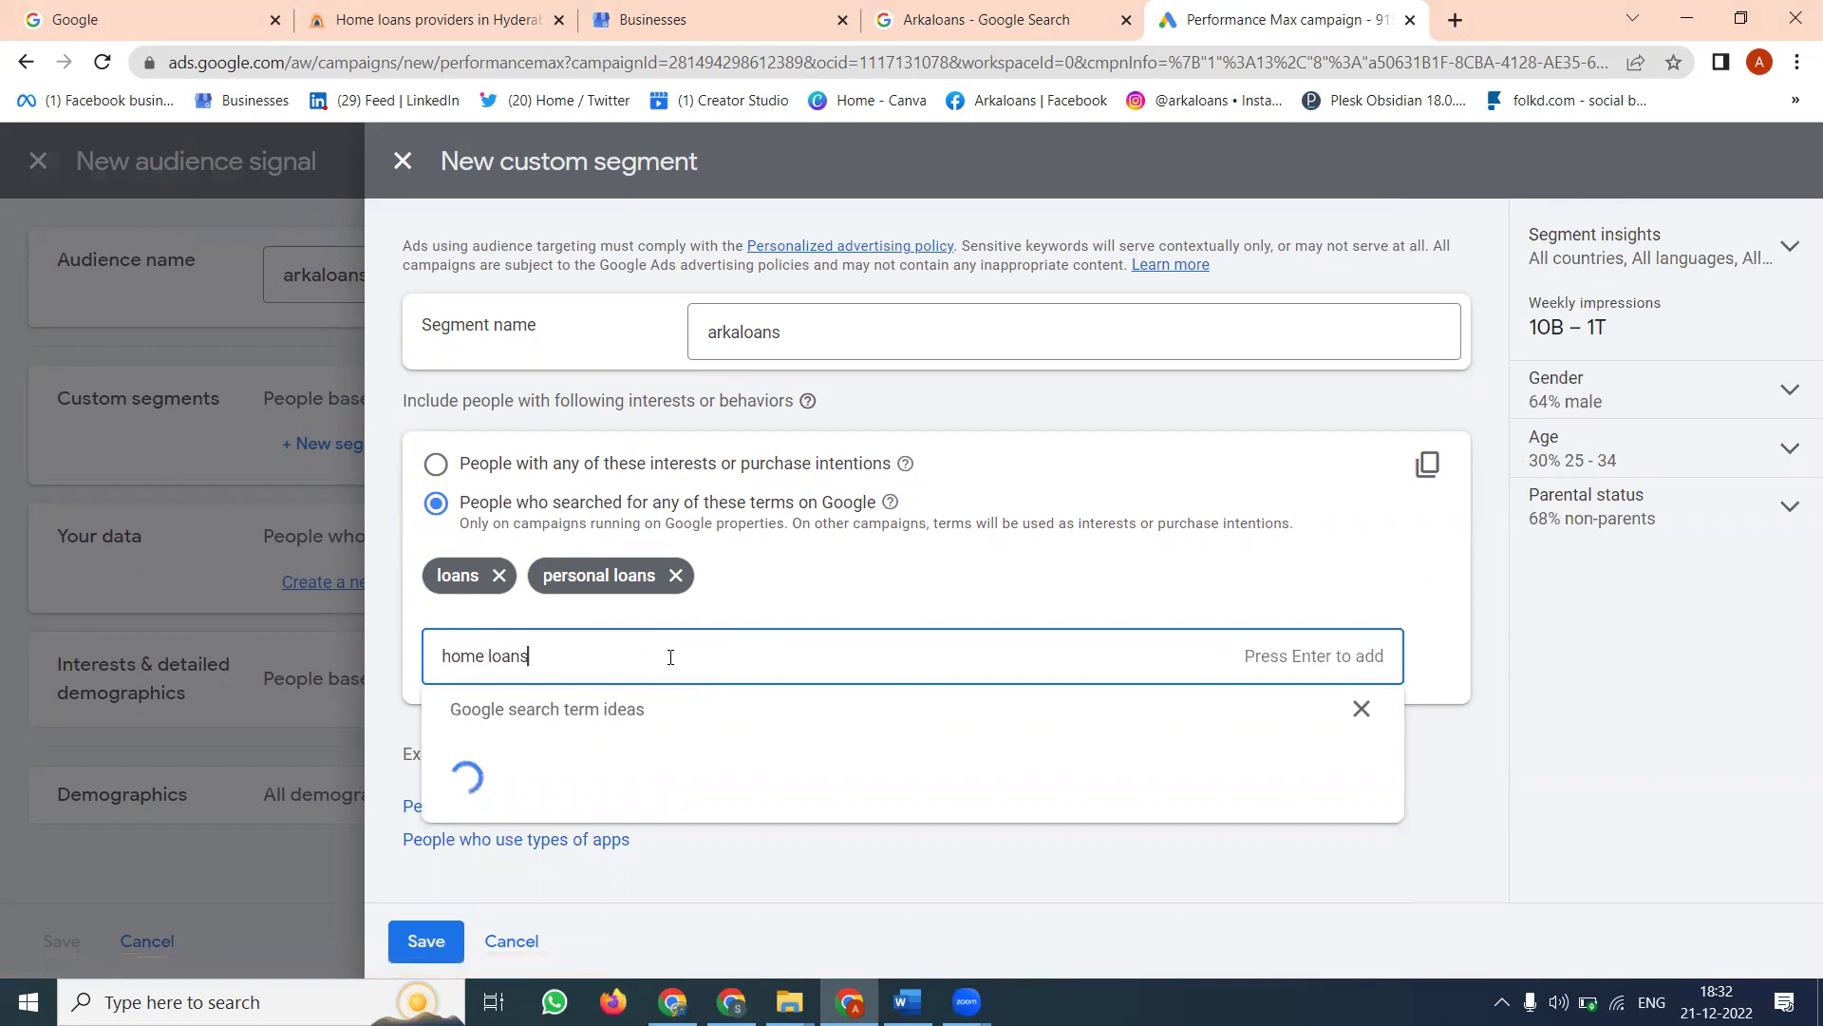
pyautogui.press('Return')
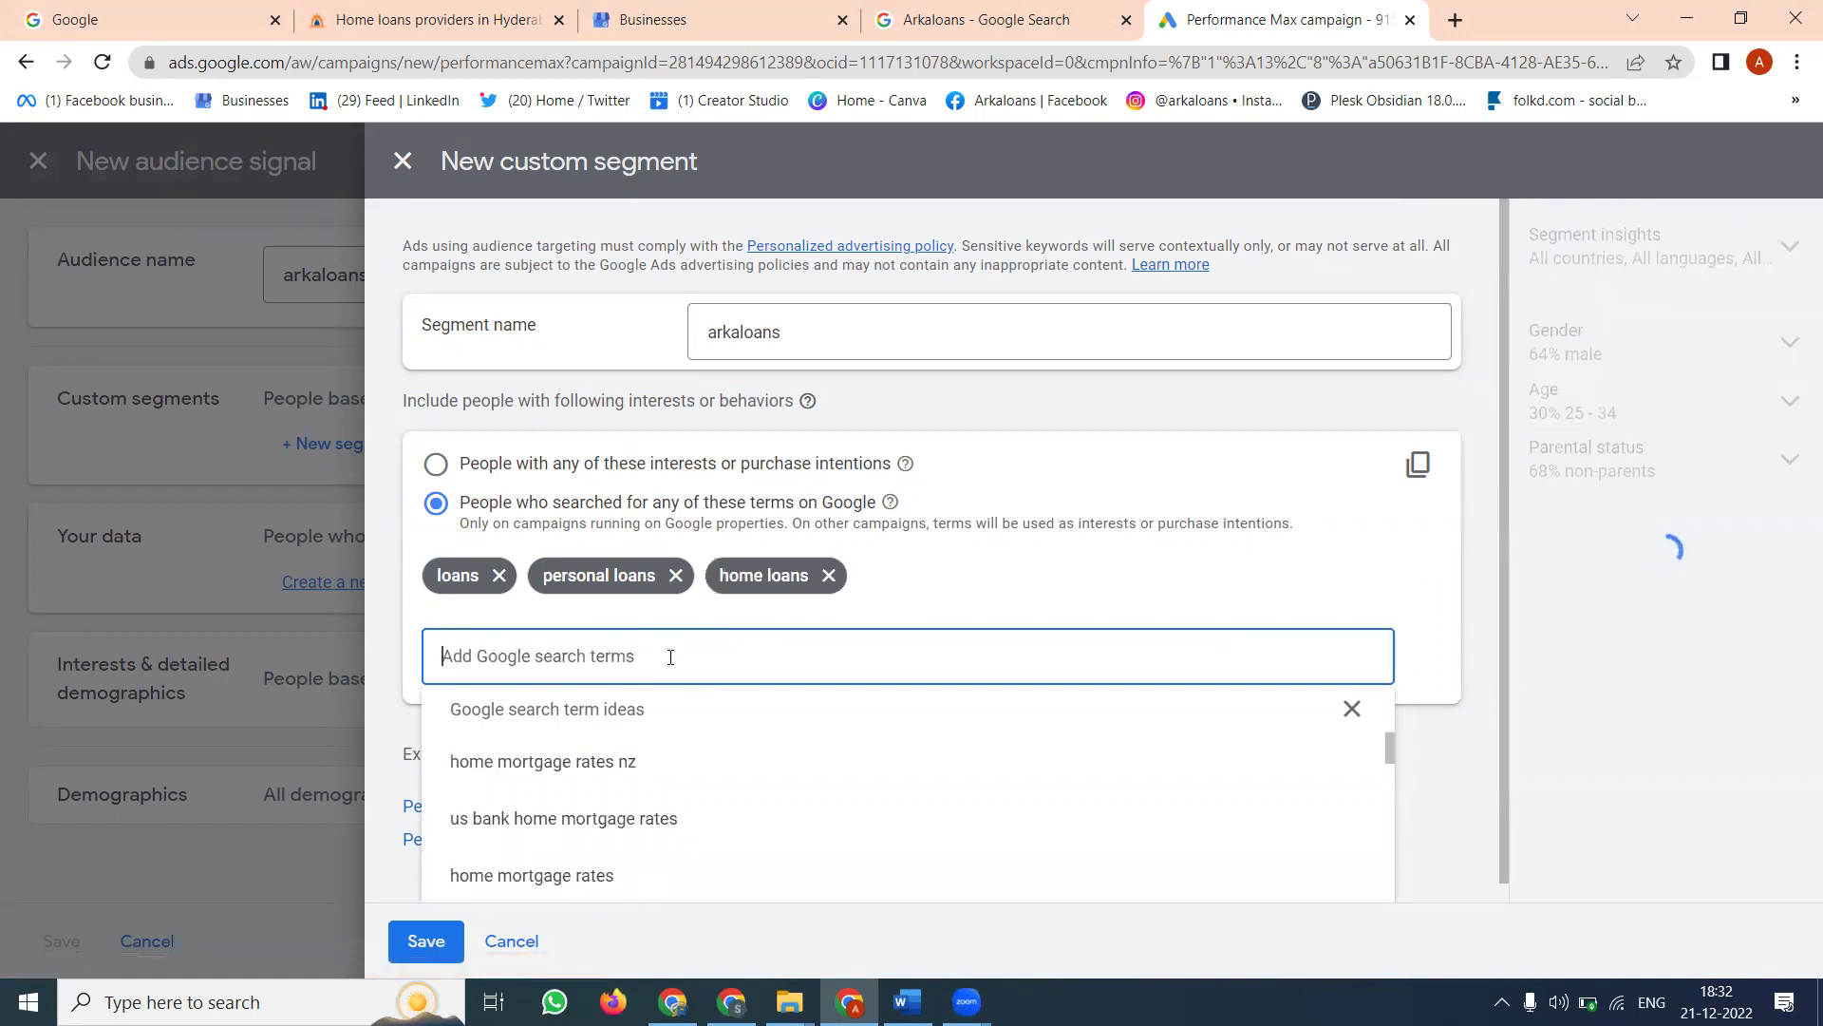
pyautogui.write('unsec')
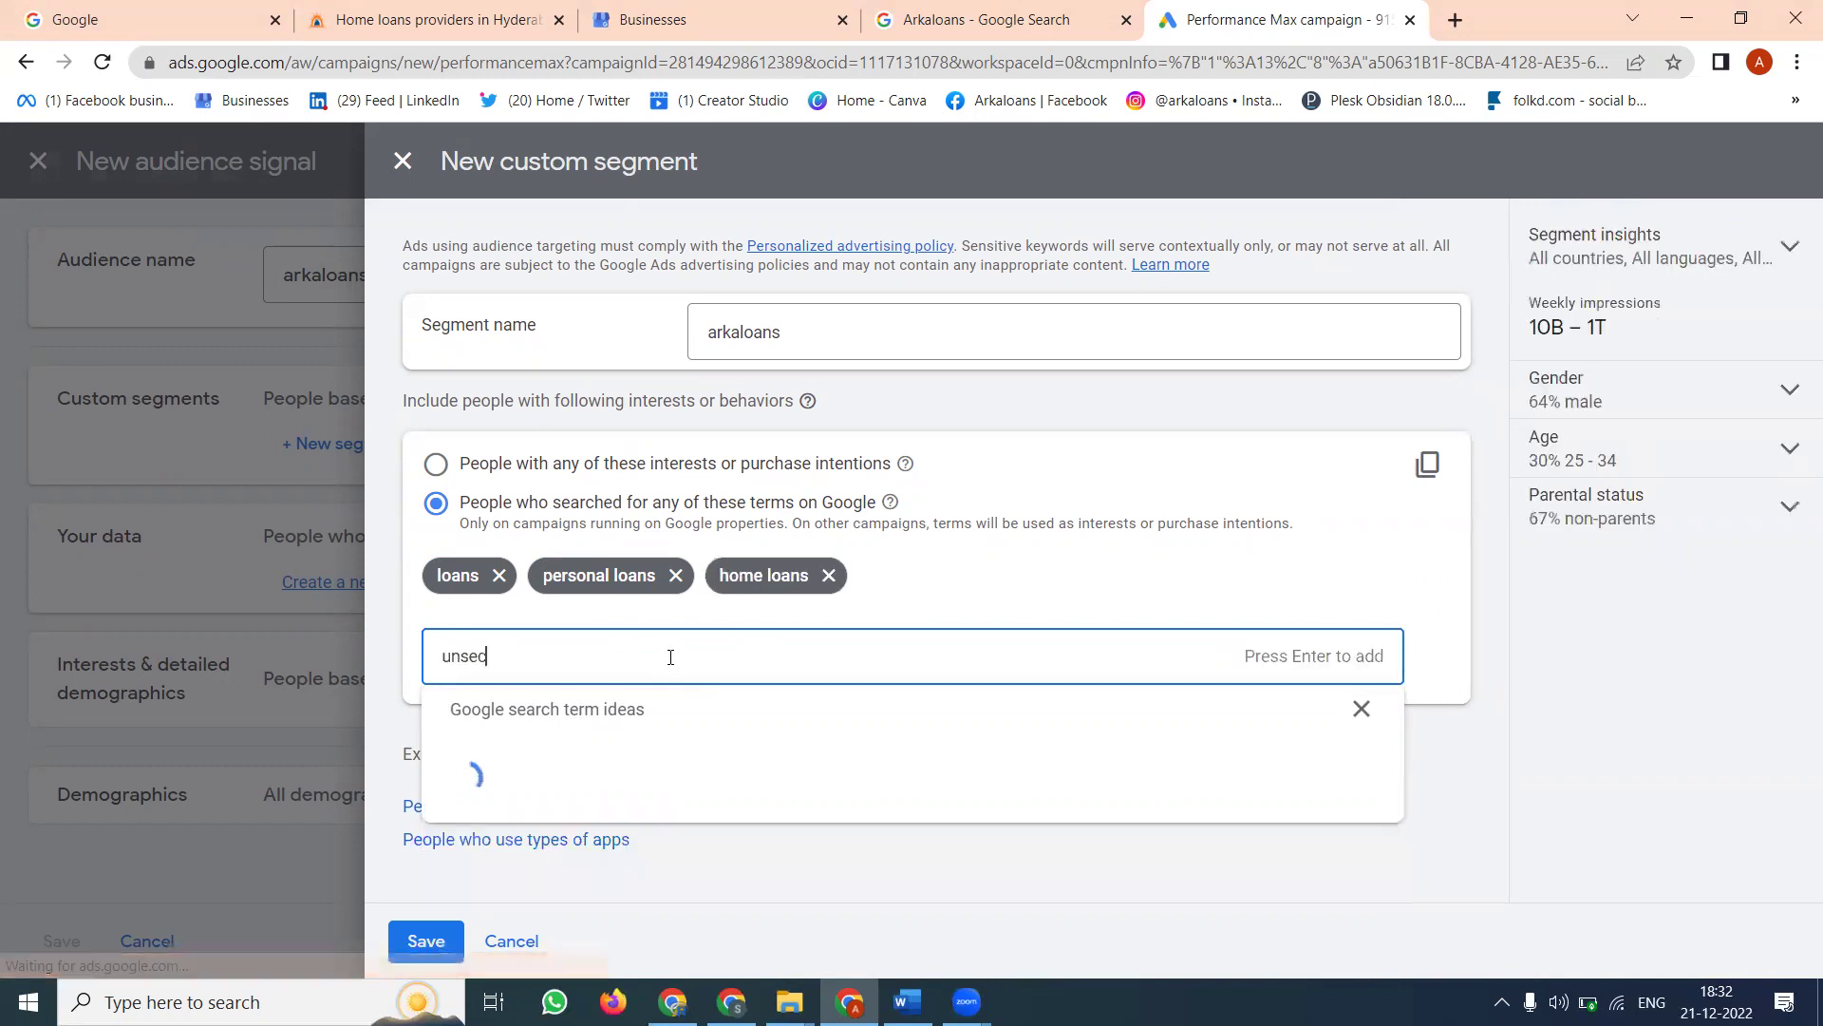
pyautogui.write('ured ')
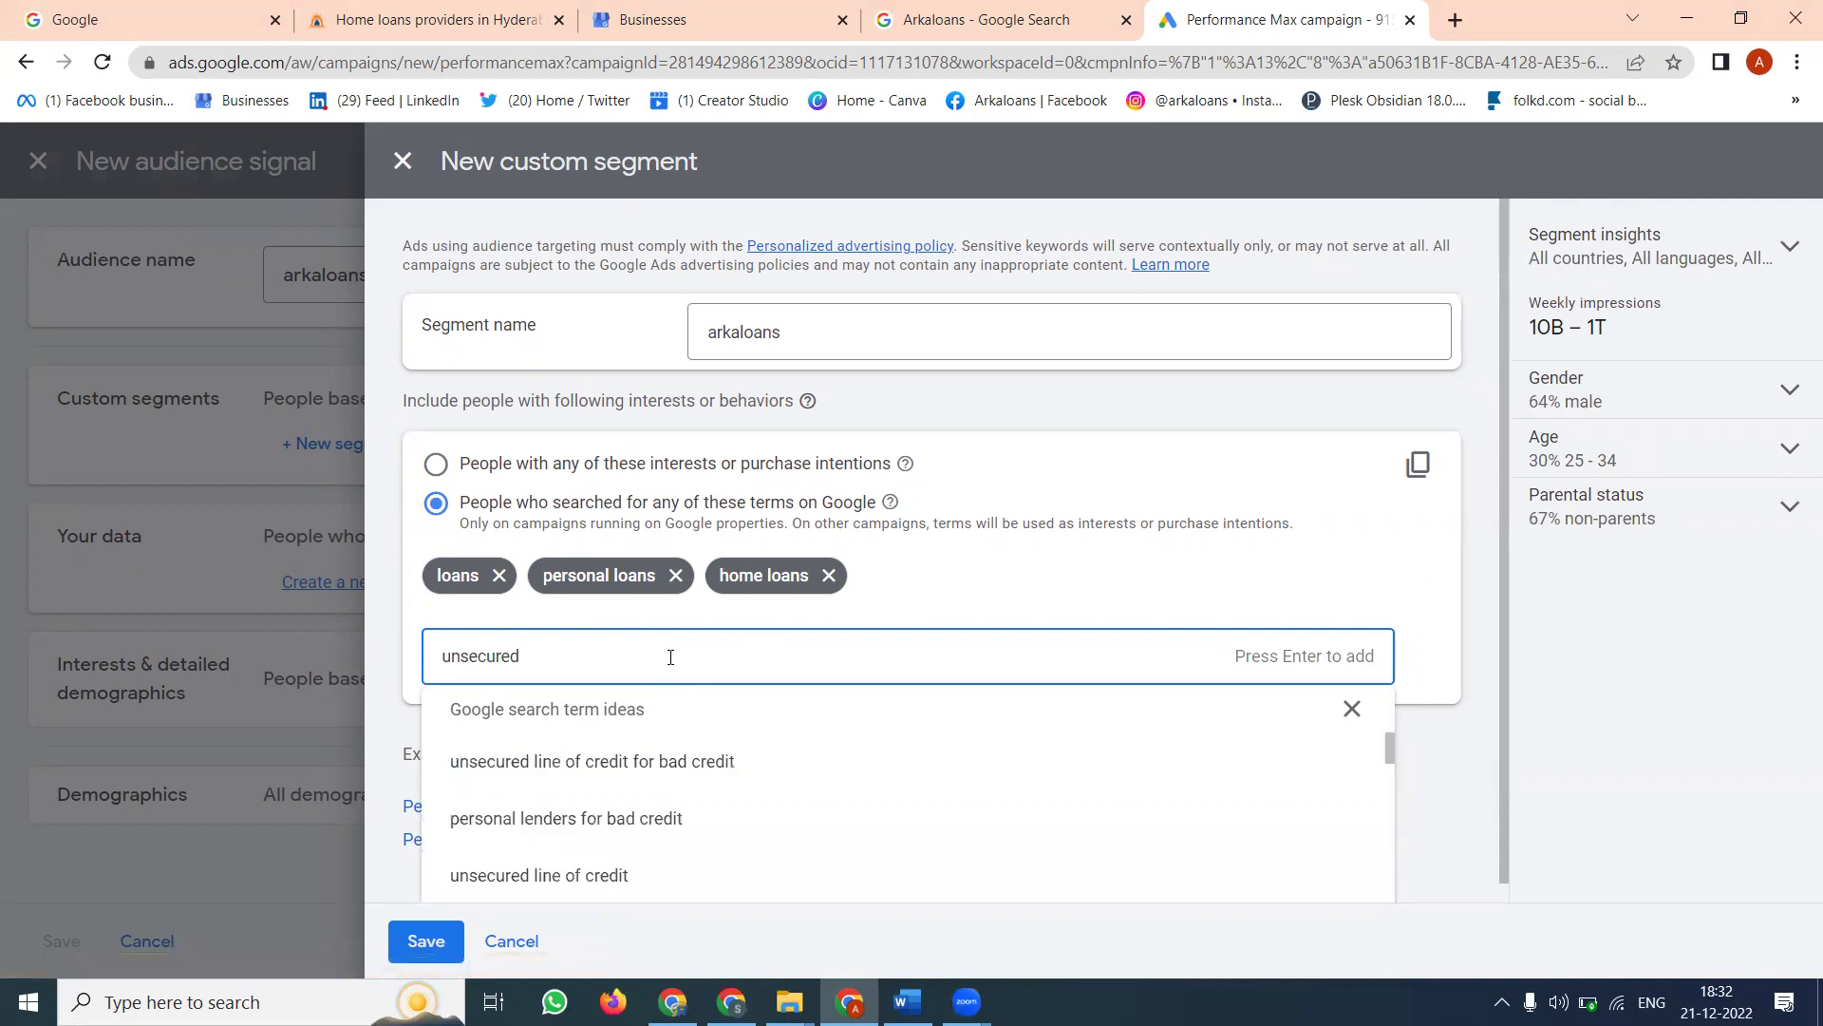
pyautogui.write('buisness loans')
pyautogui.press('Return')
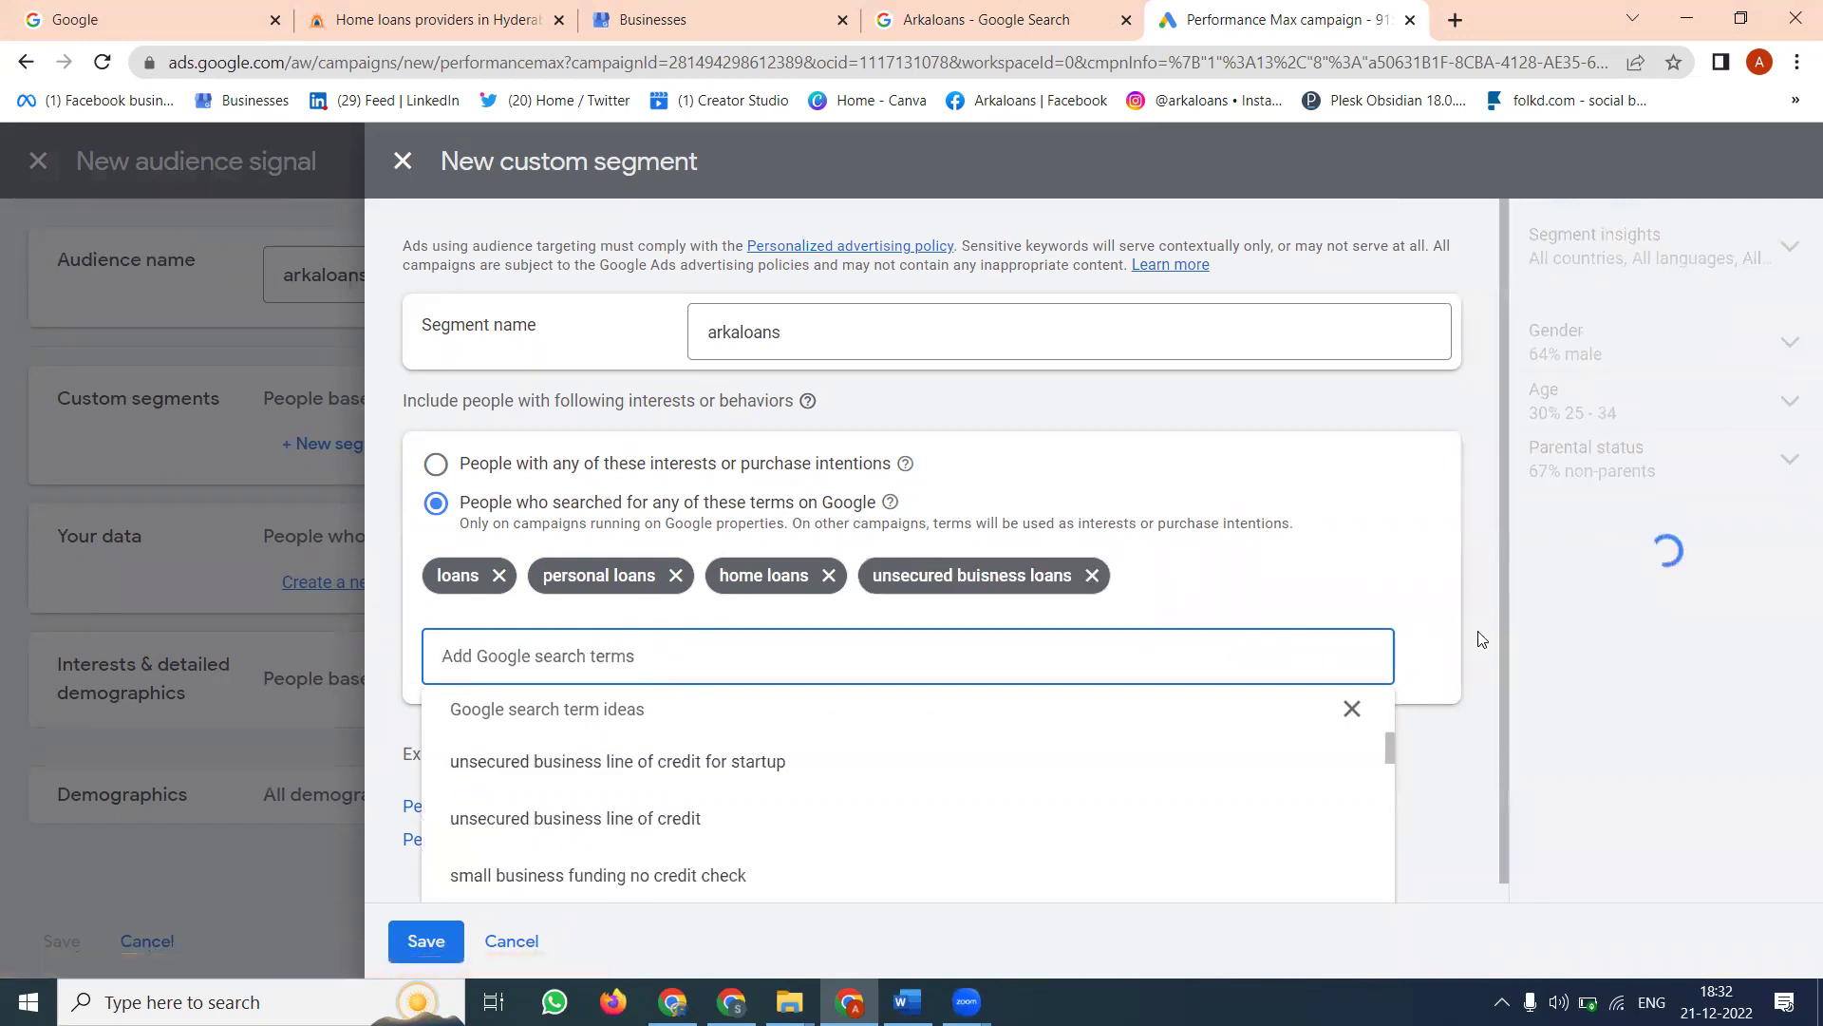
pyautogui.click(1352, 708)
pyautogui.click(424, 937)
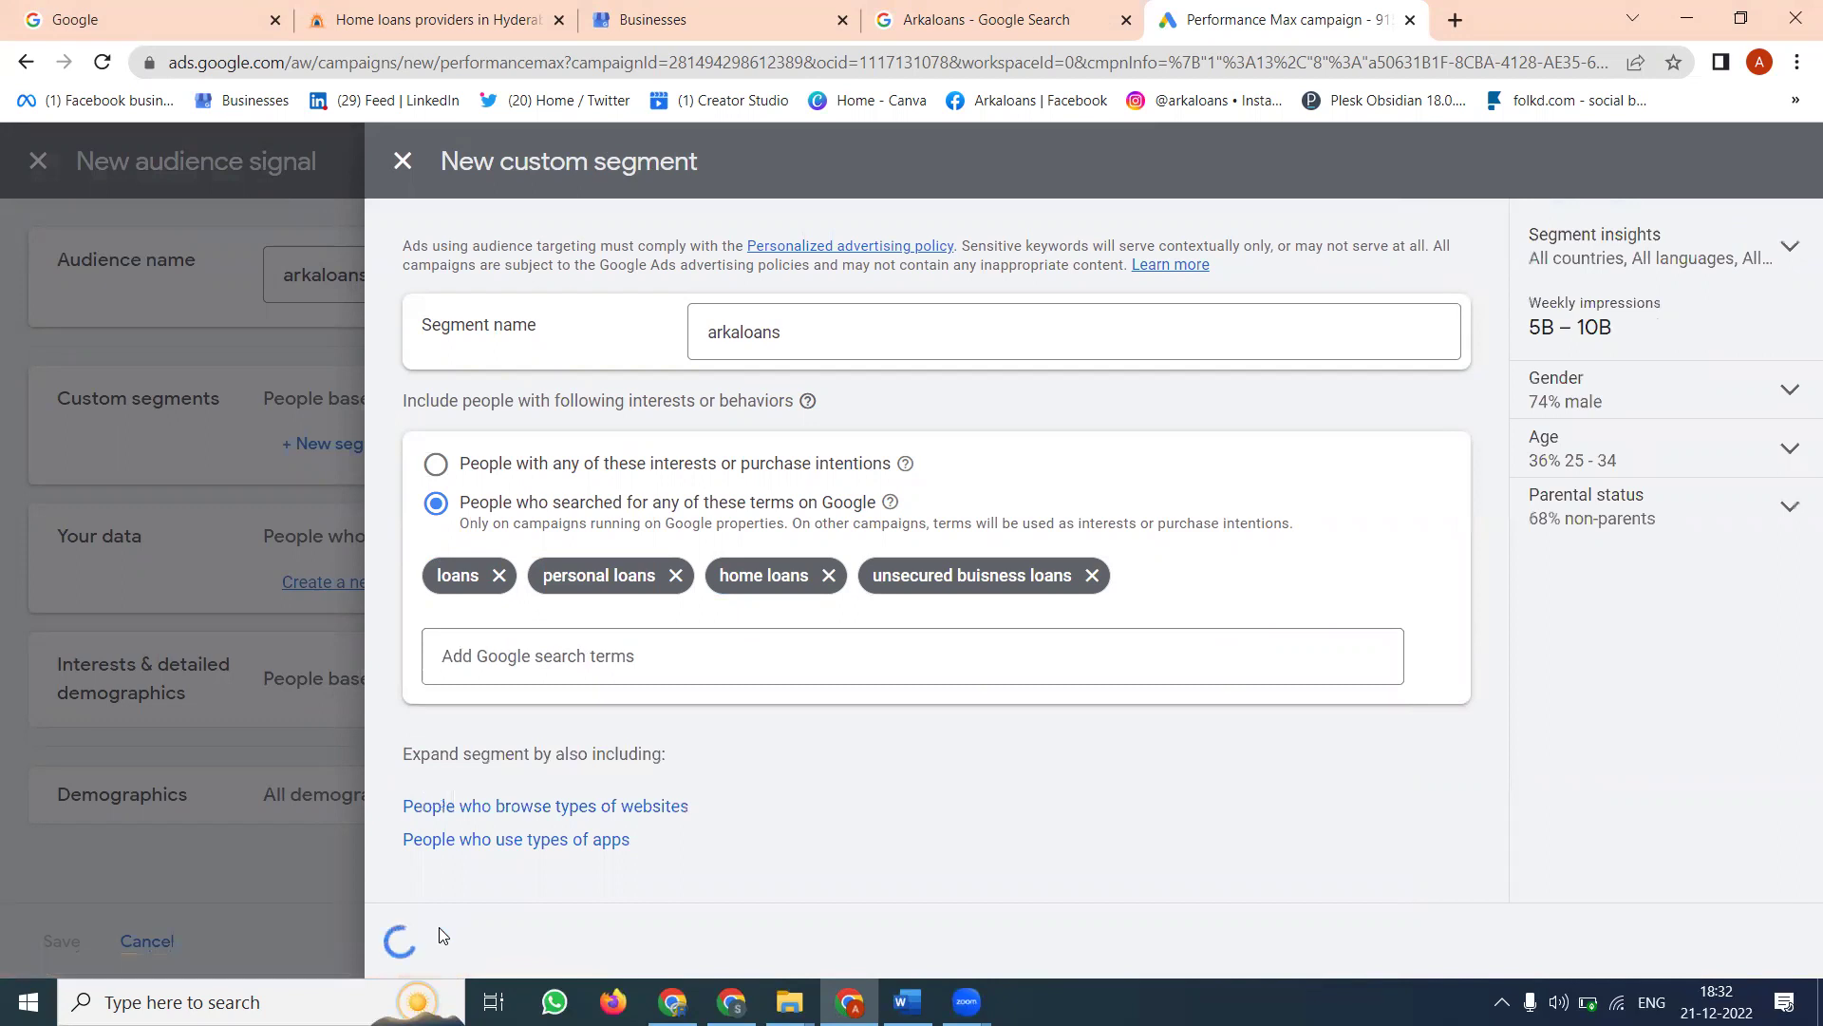
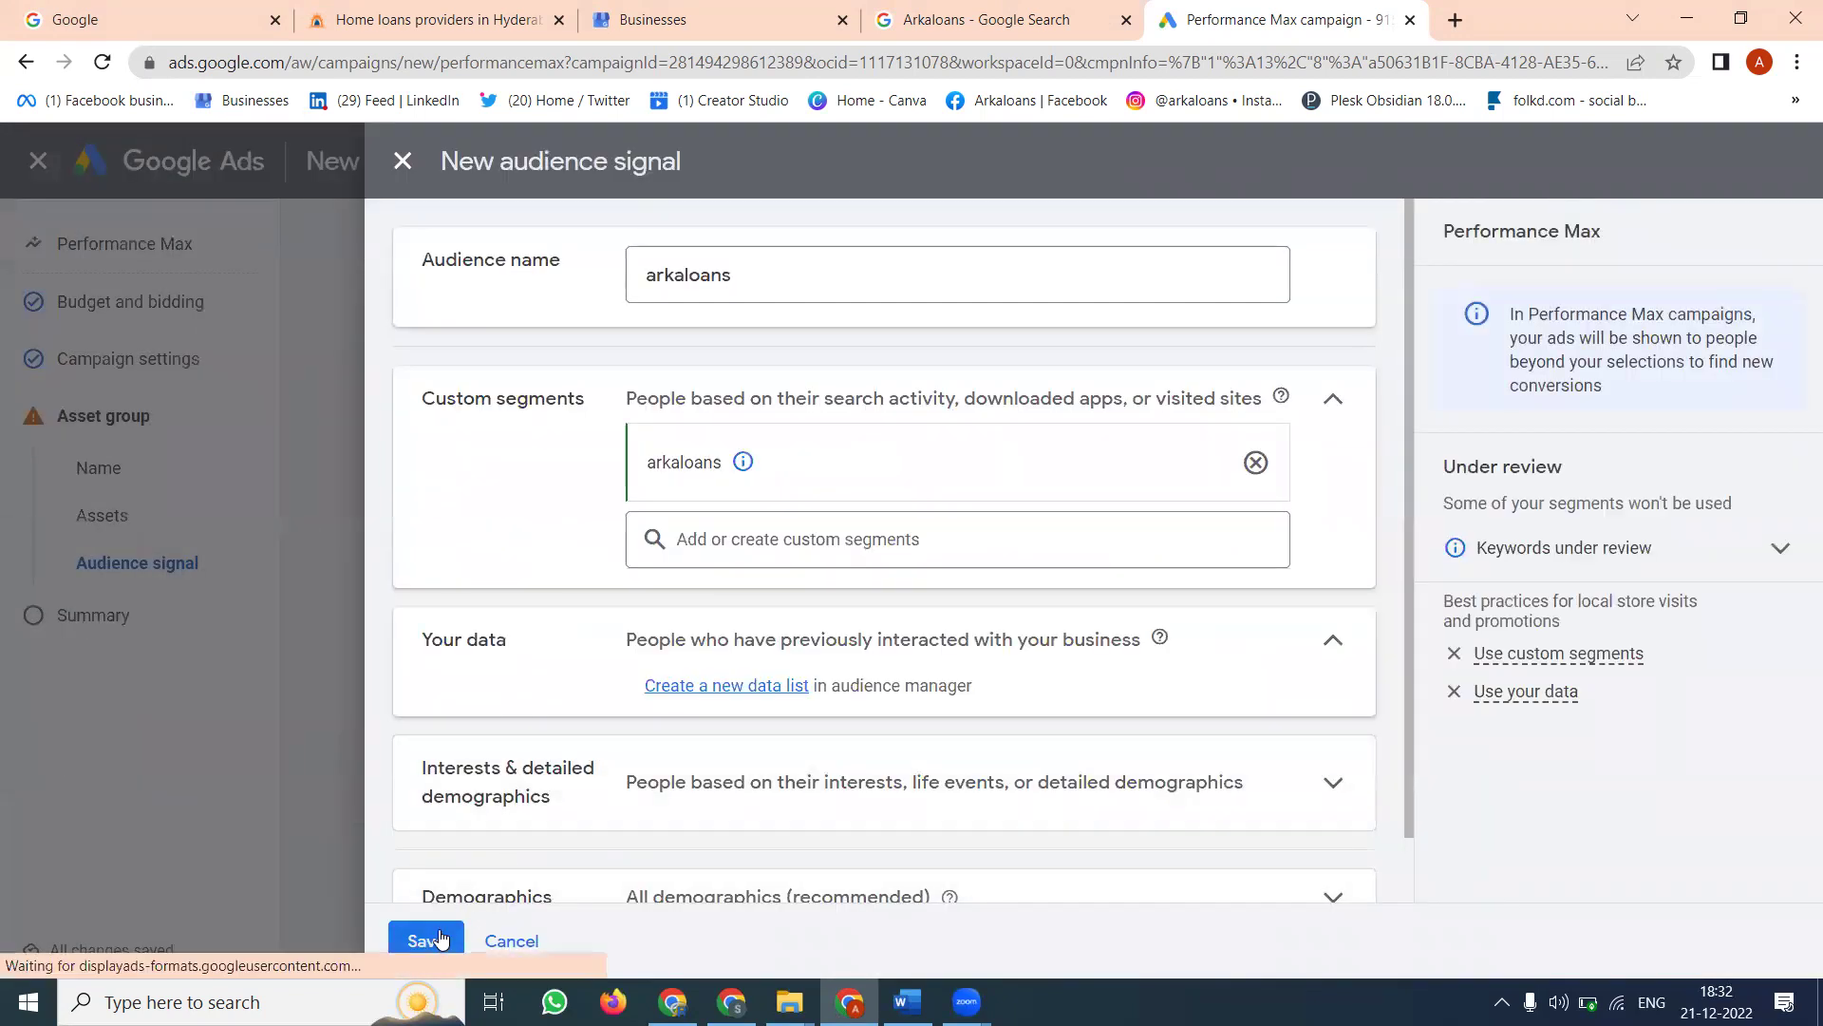
# - Set the audience signal's demographic age range to 18 to 44 and save the audience signal
pyautogui.scroll(-1, 551, 802)
pyautogui.click(1069, 852)
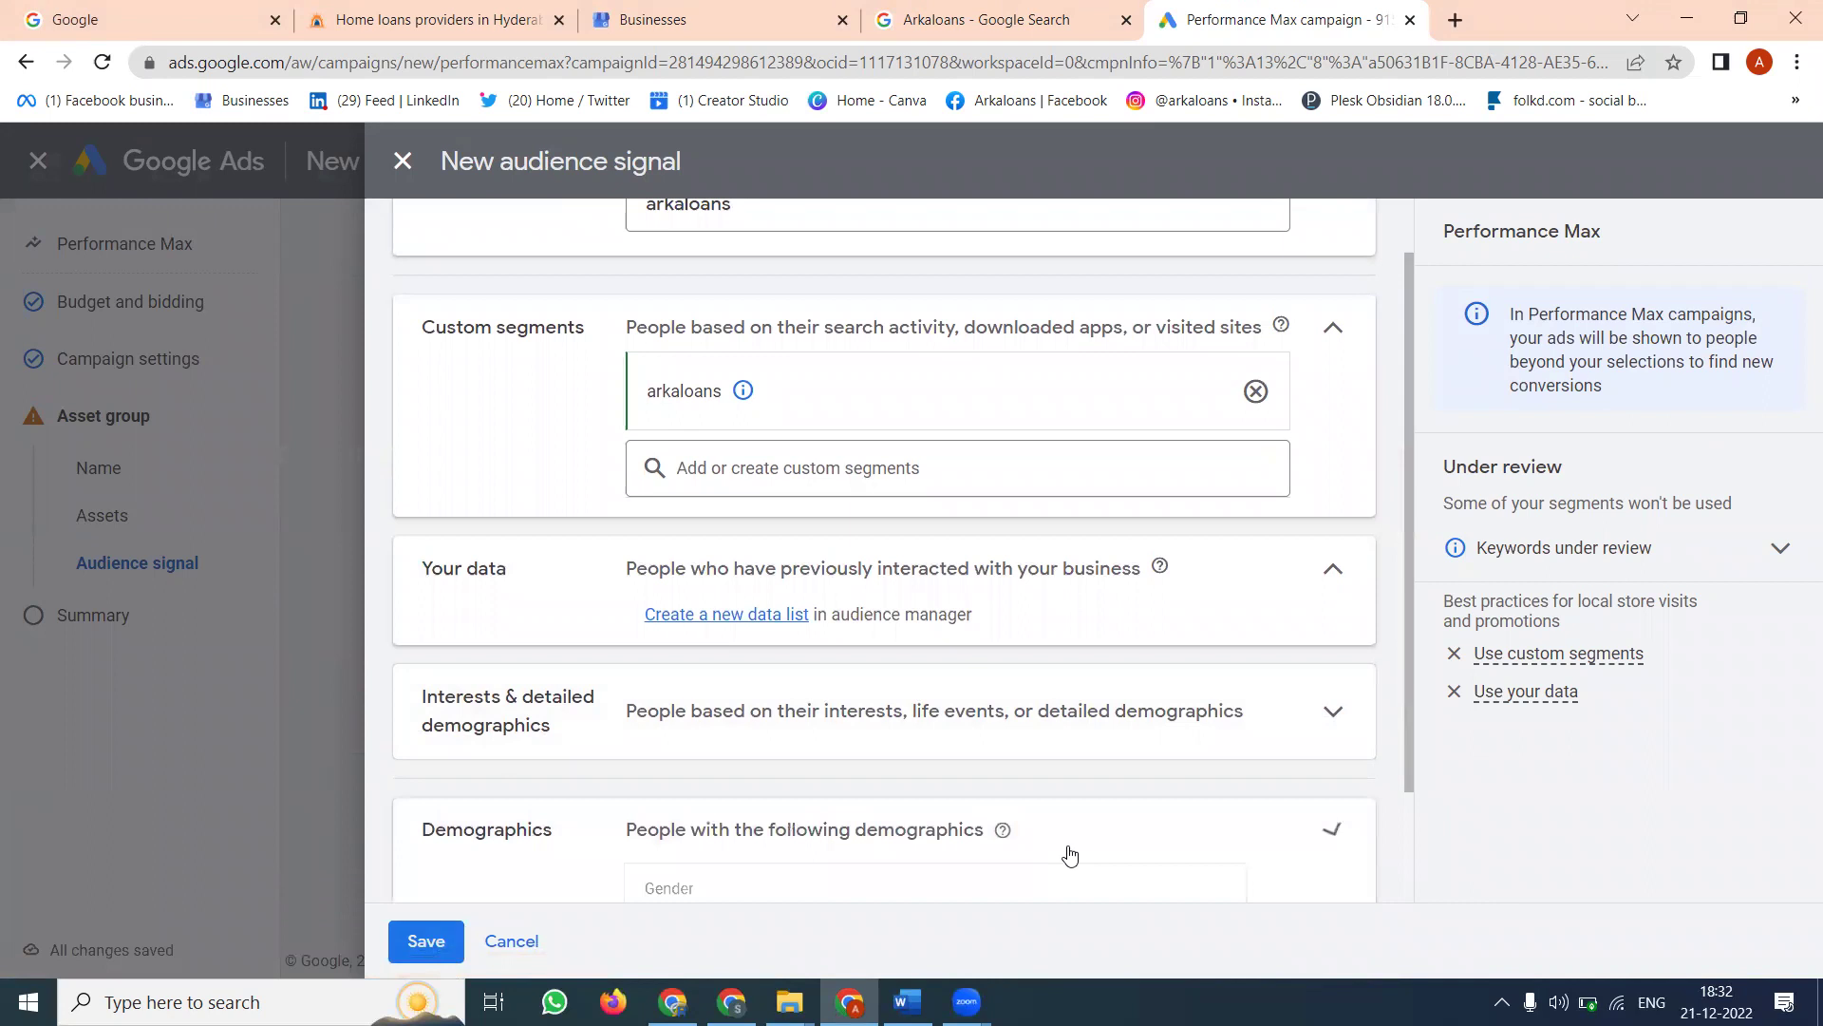
pyautogui.scroll(-3, 1066, 760)
pyautogui.click(844, 709)
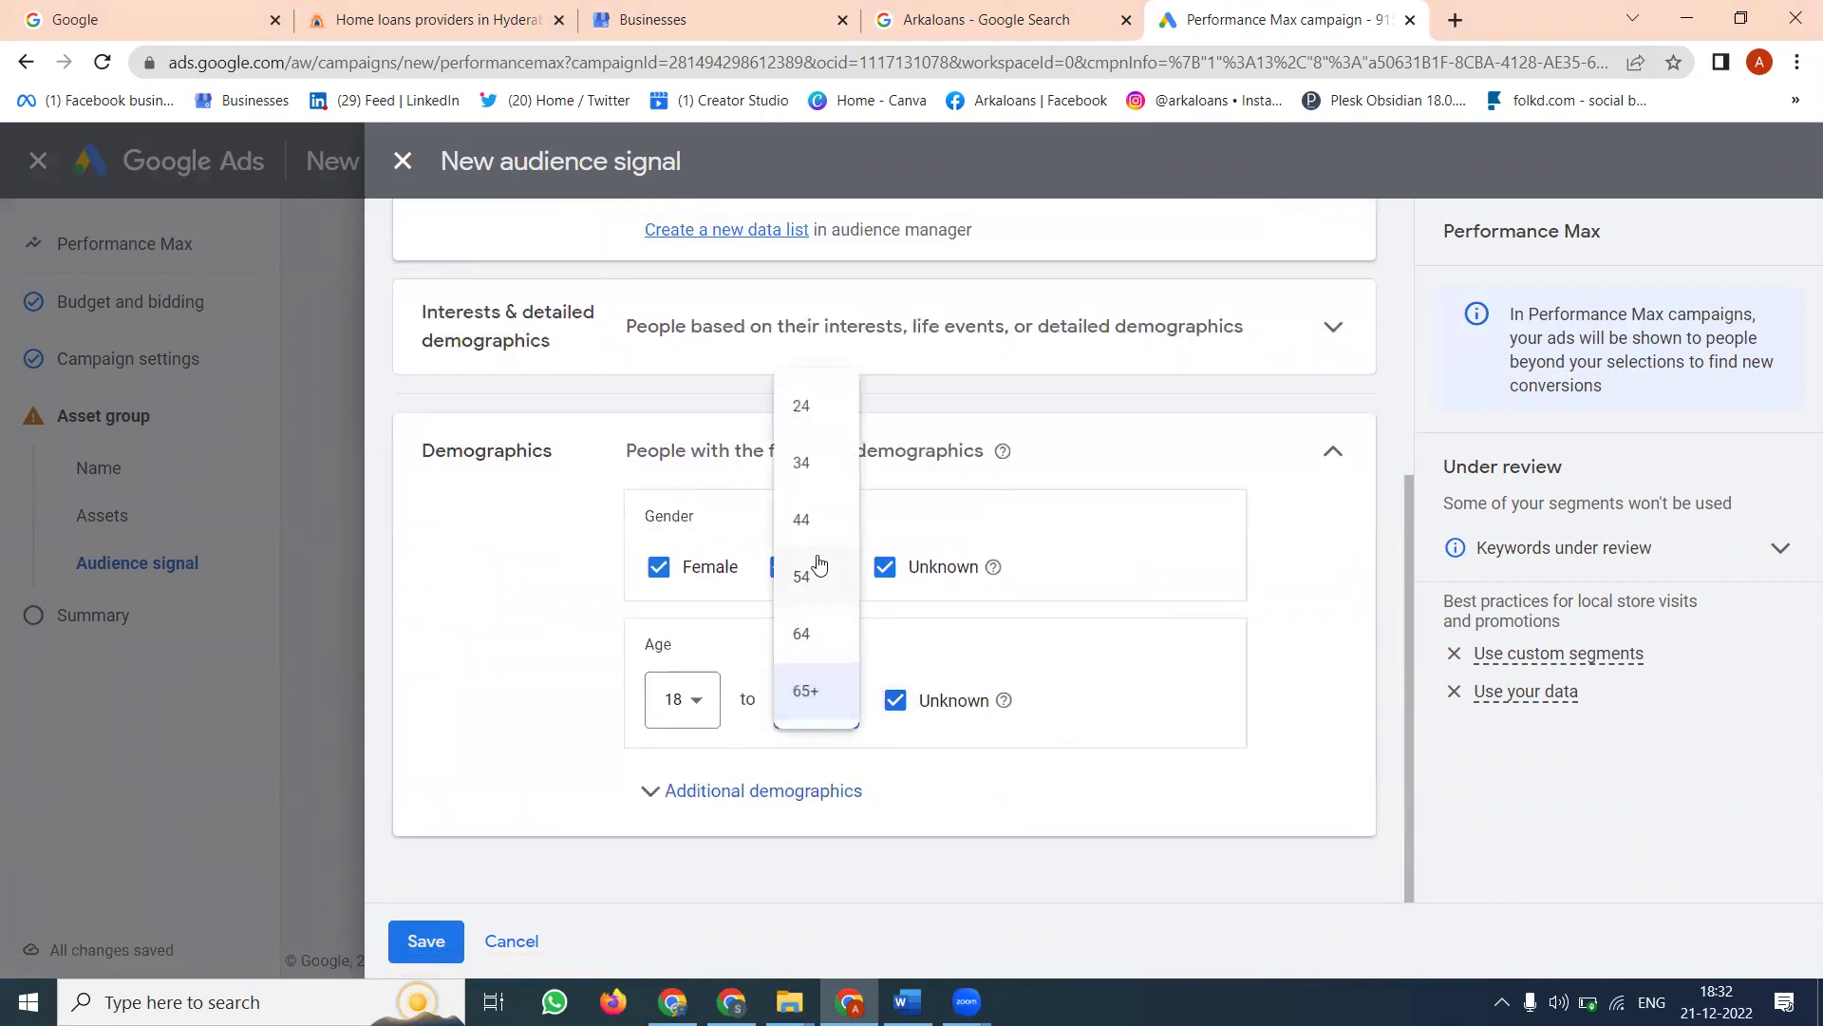
pyautogui.click(818, 521)
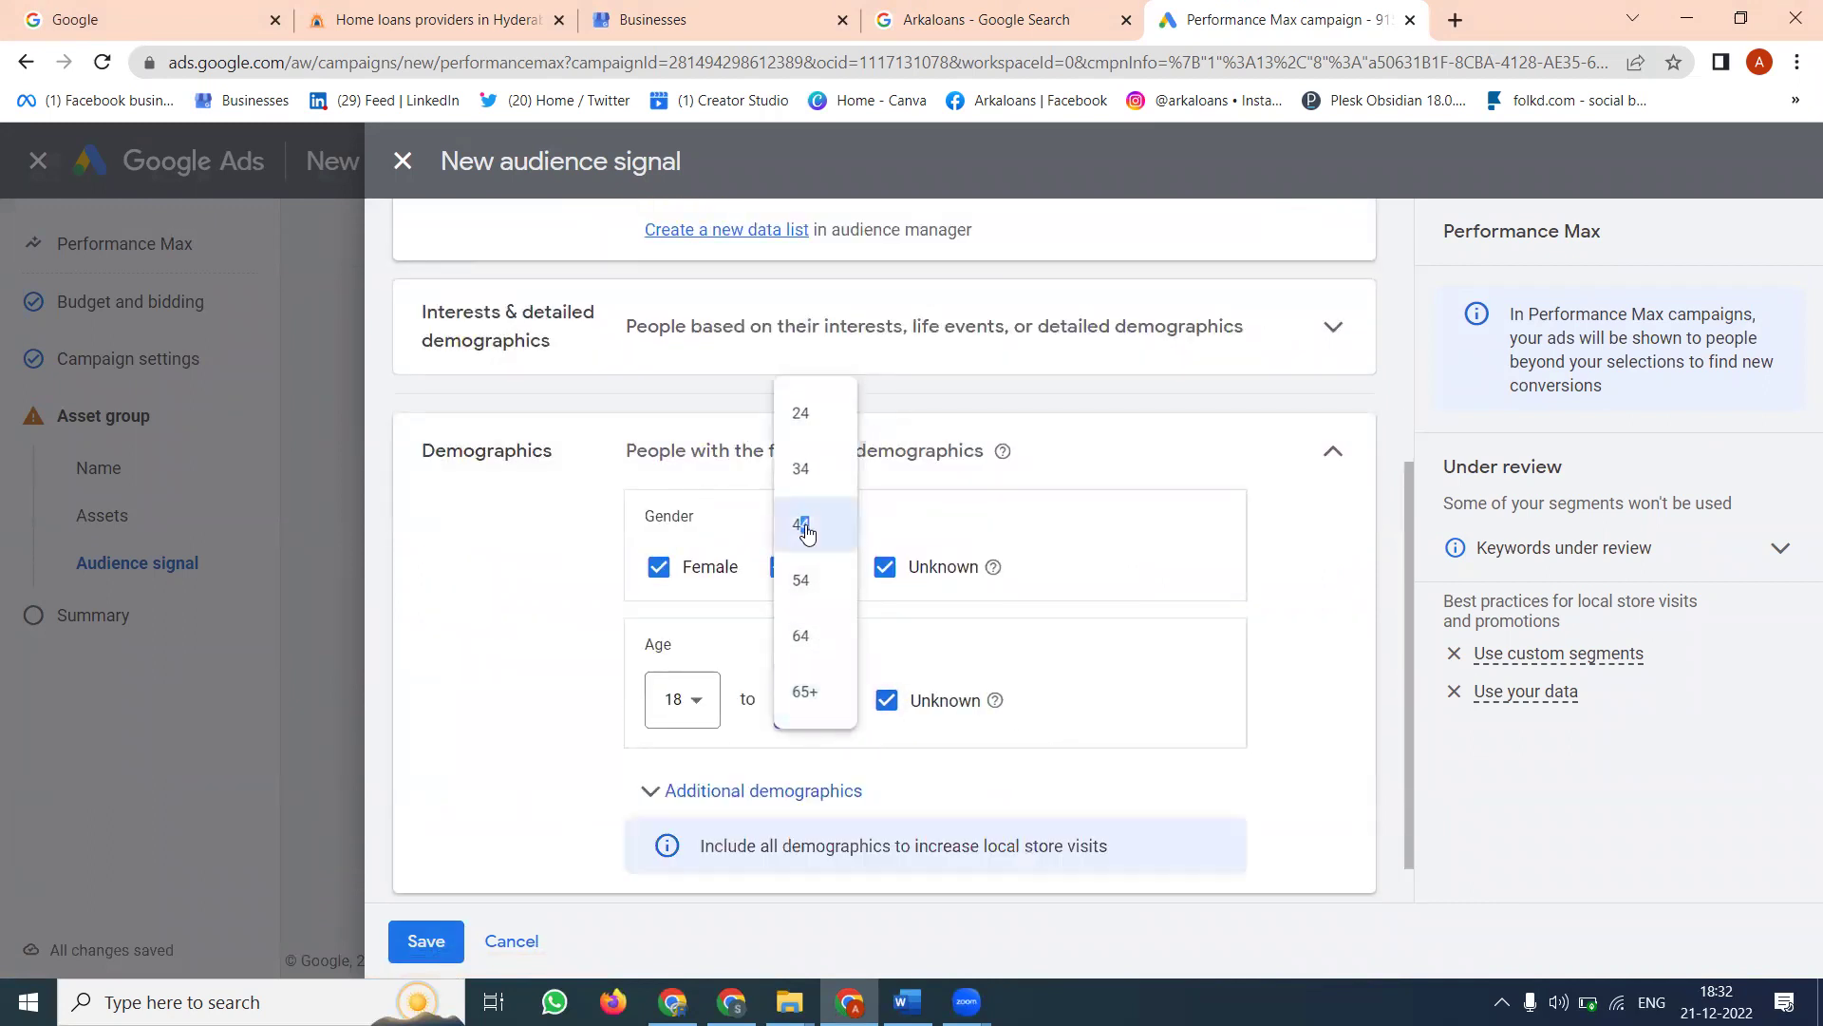
pyautogui.click(681, 714)
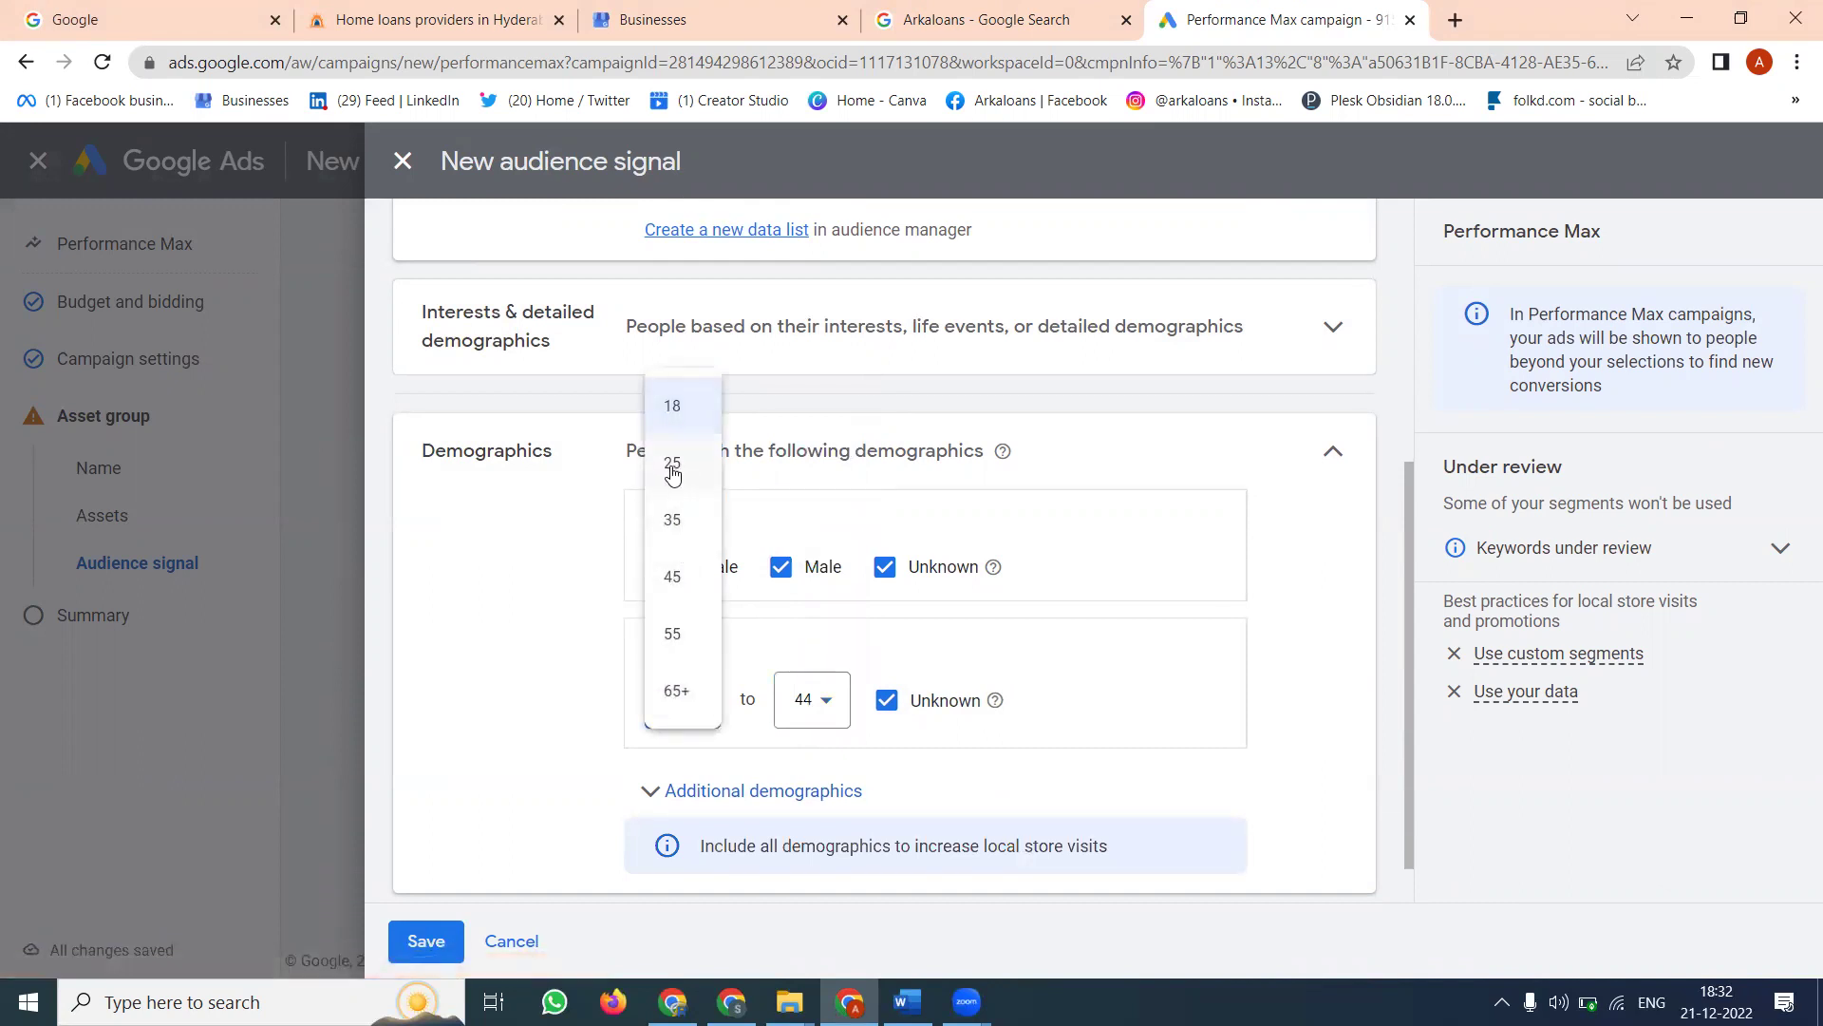
pyautogui.click(672, 410)
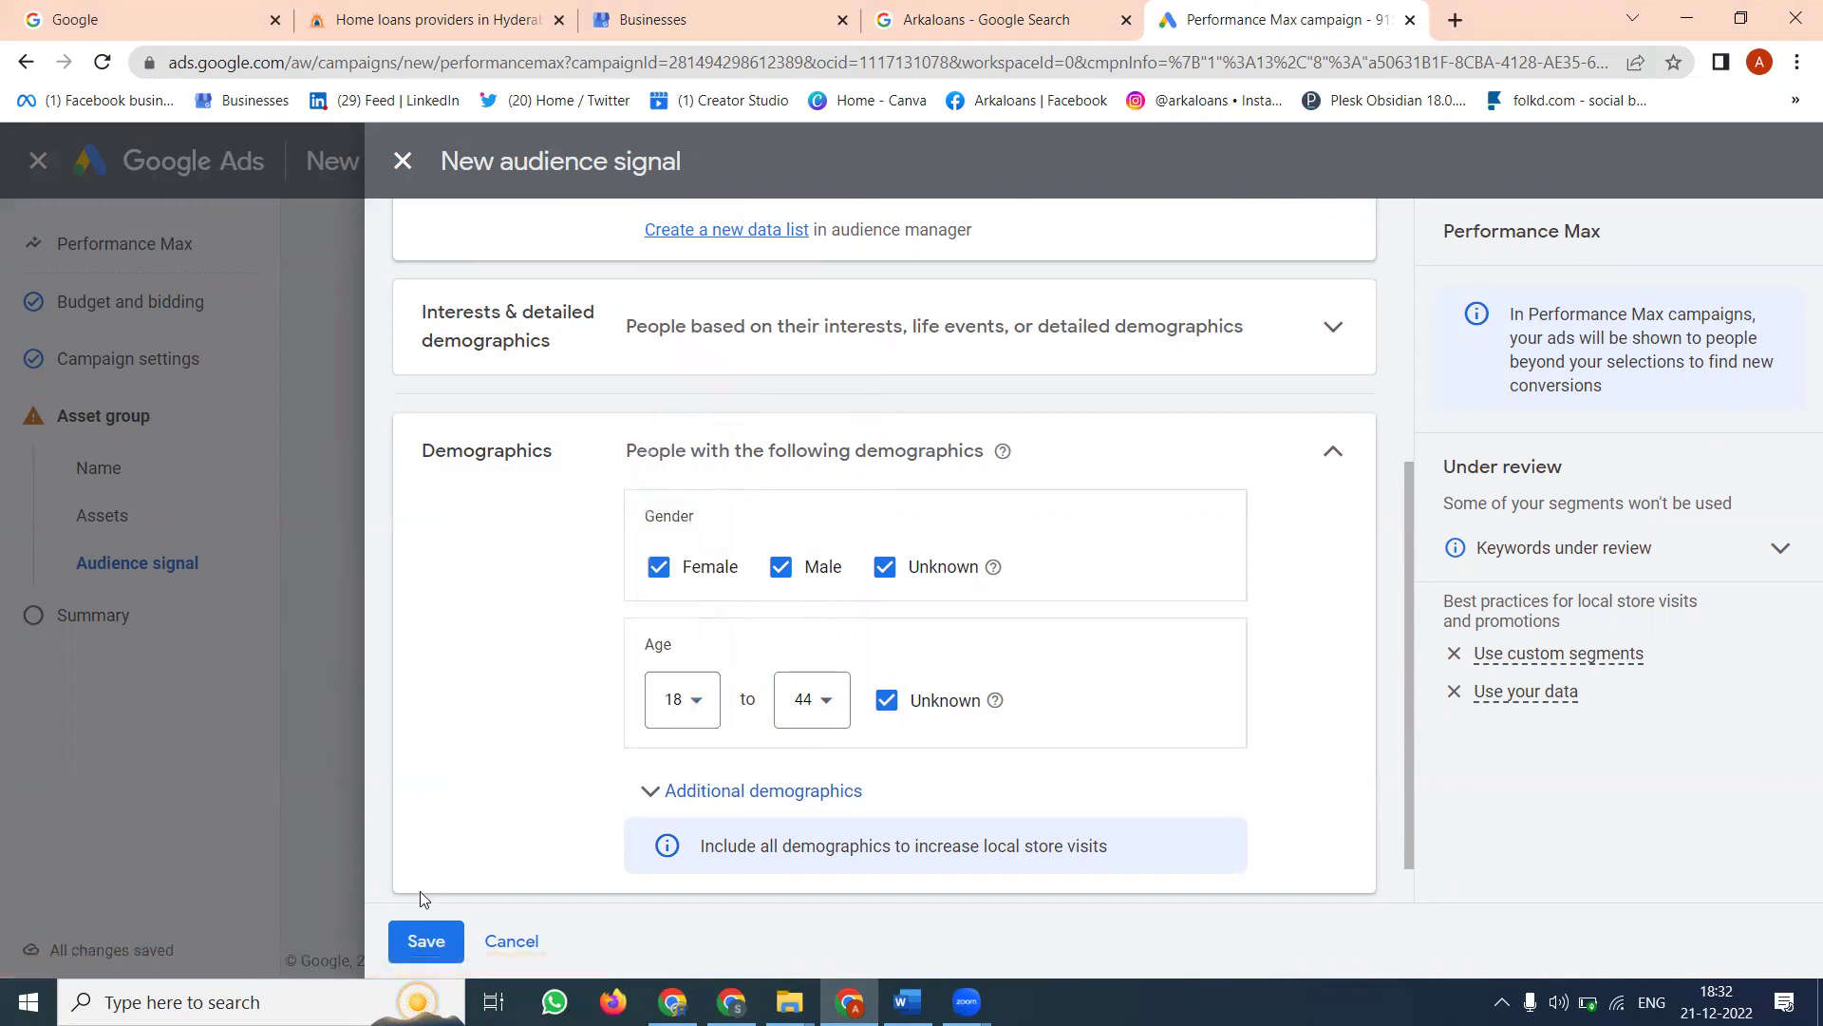
pyautogui.click(428, 938)
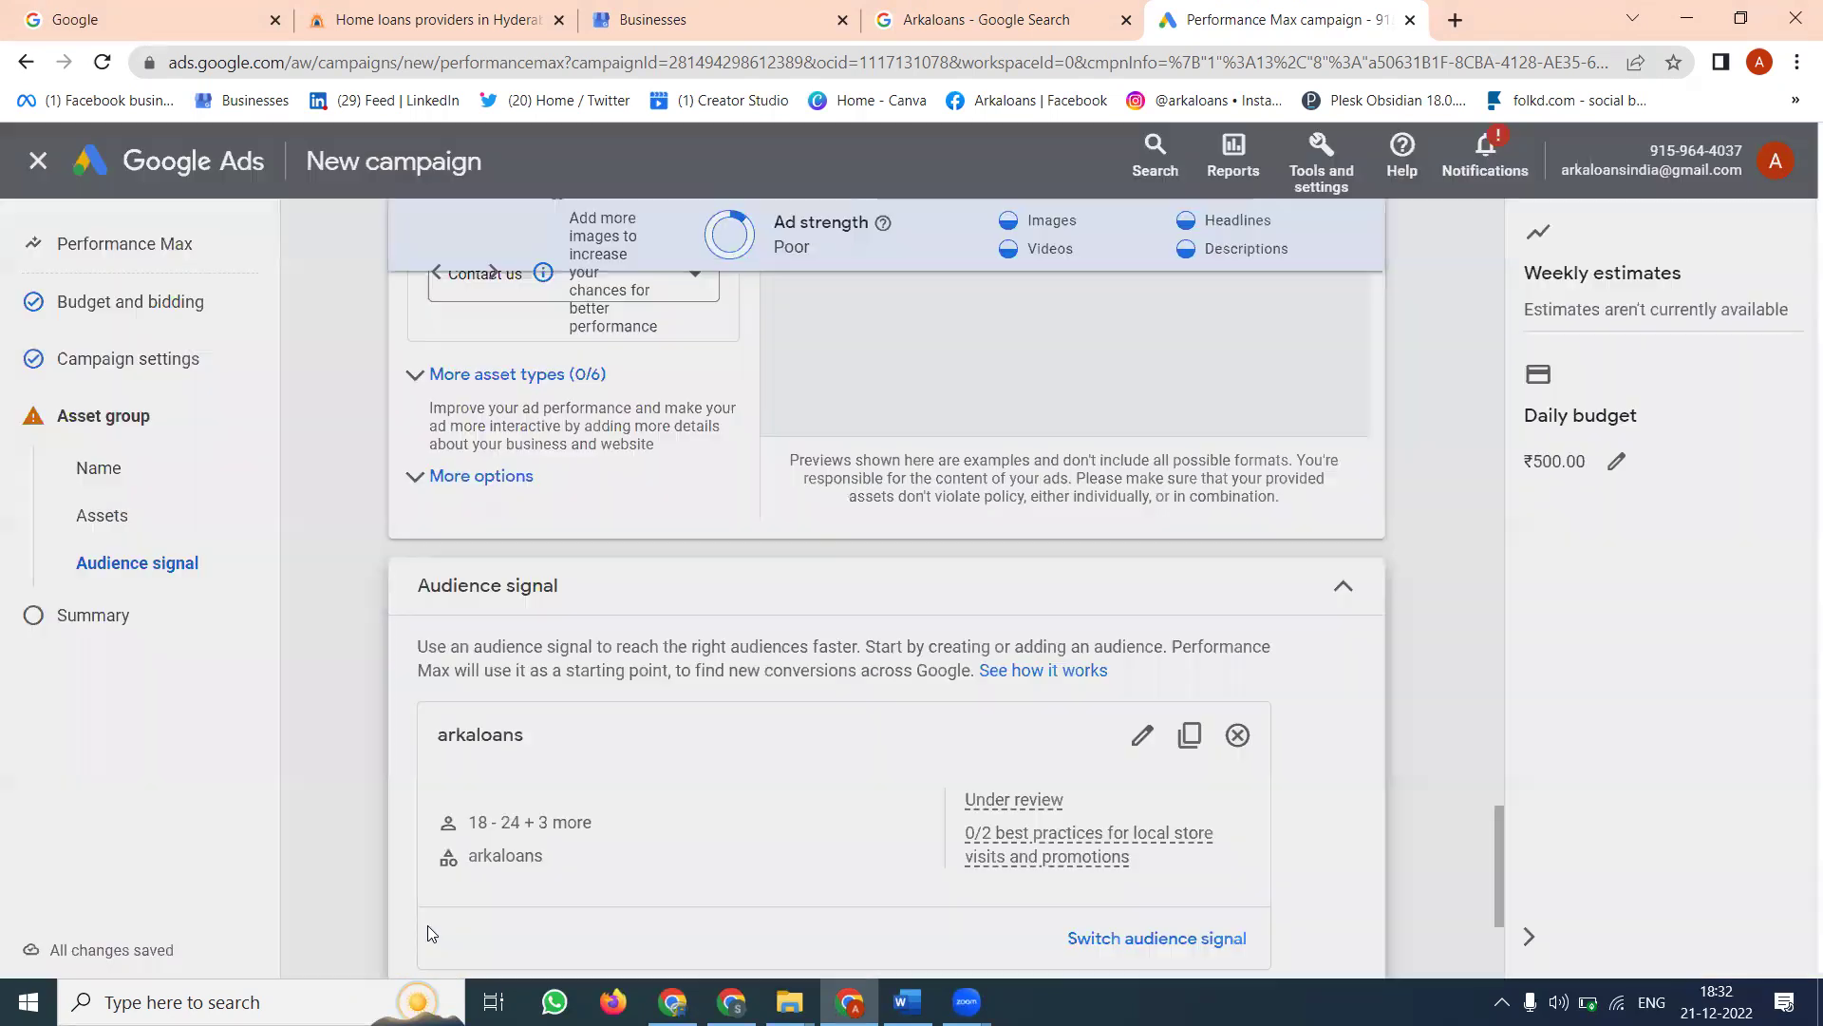
# - Dismiss the audience satisfaction survey and continue from the asset group to the campaign summary
pyautogui.scroll(-3, 606, 796)
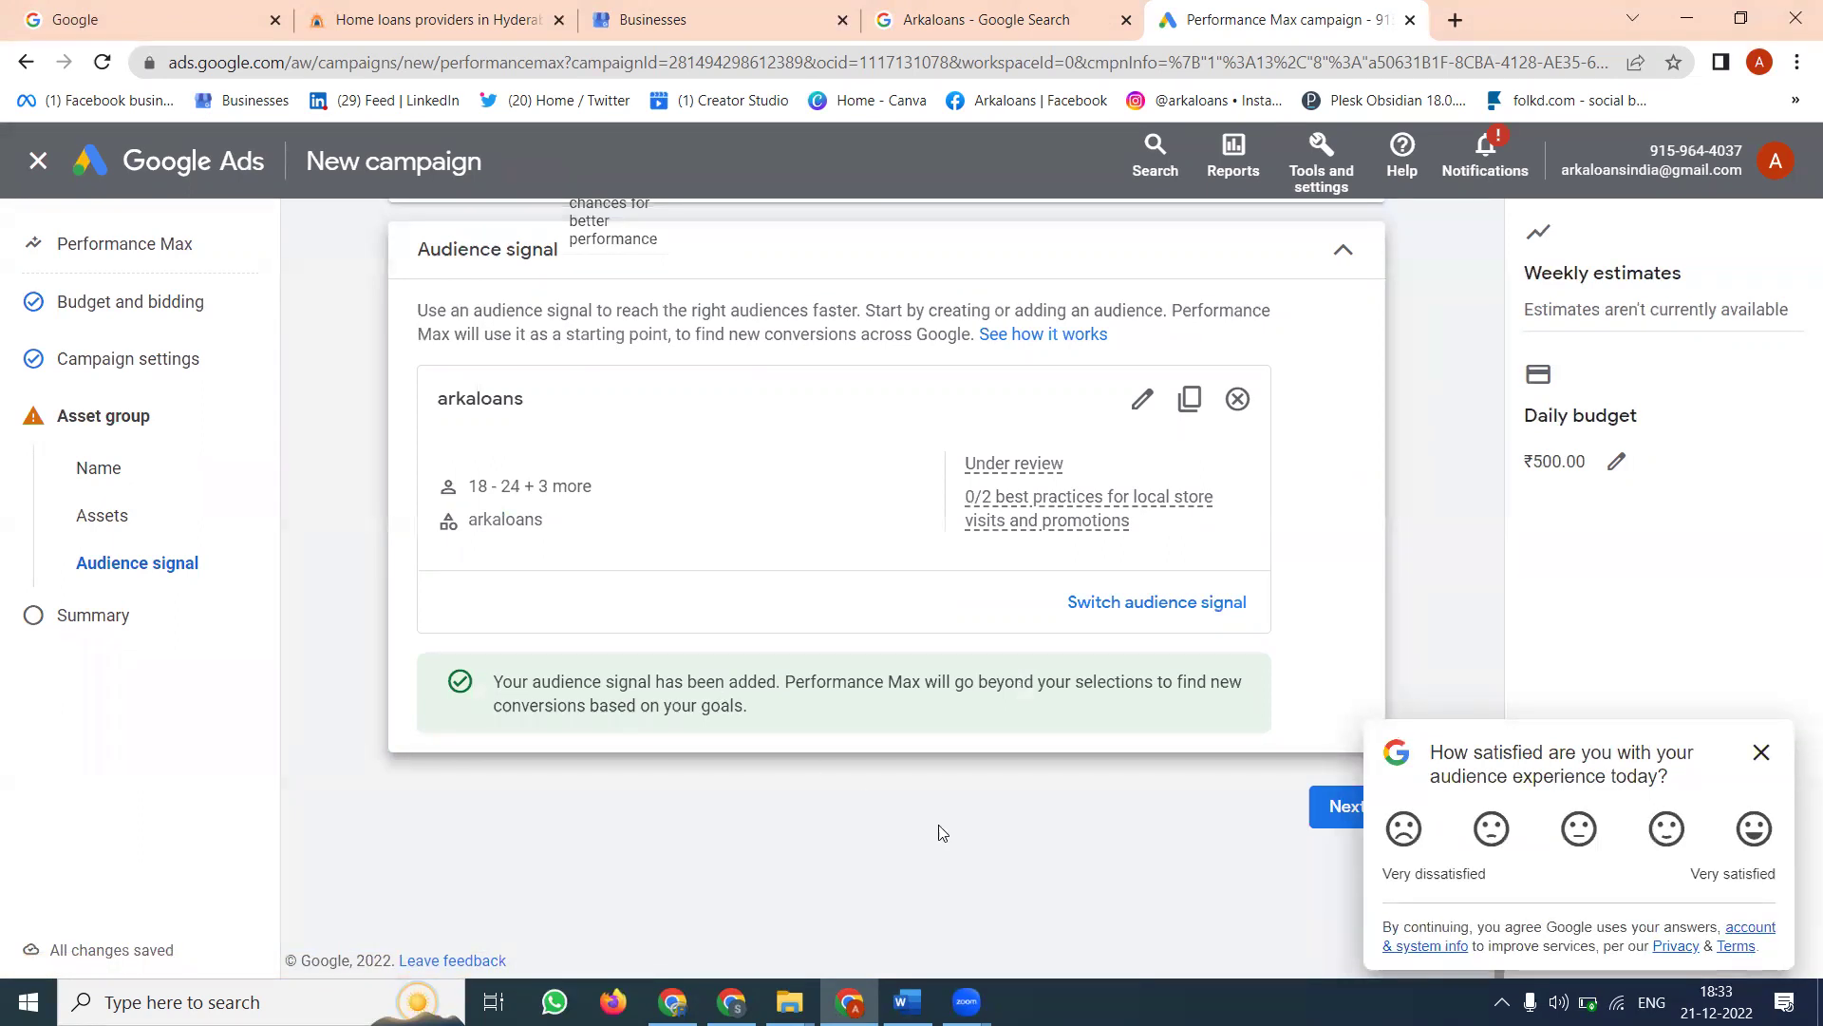
pyautogui.click(1760, 755)
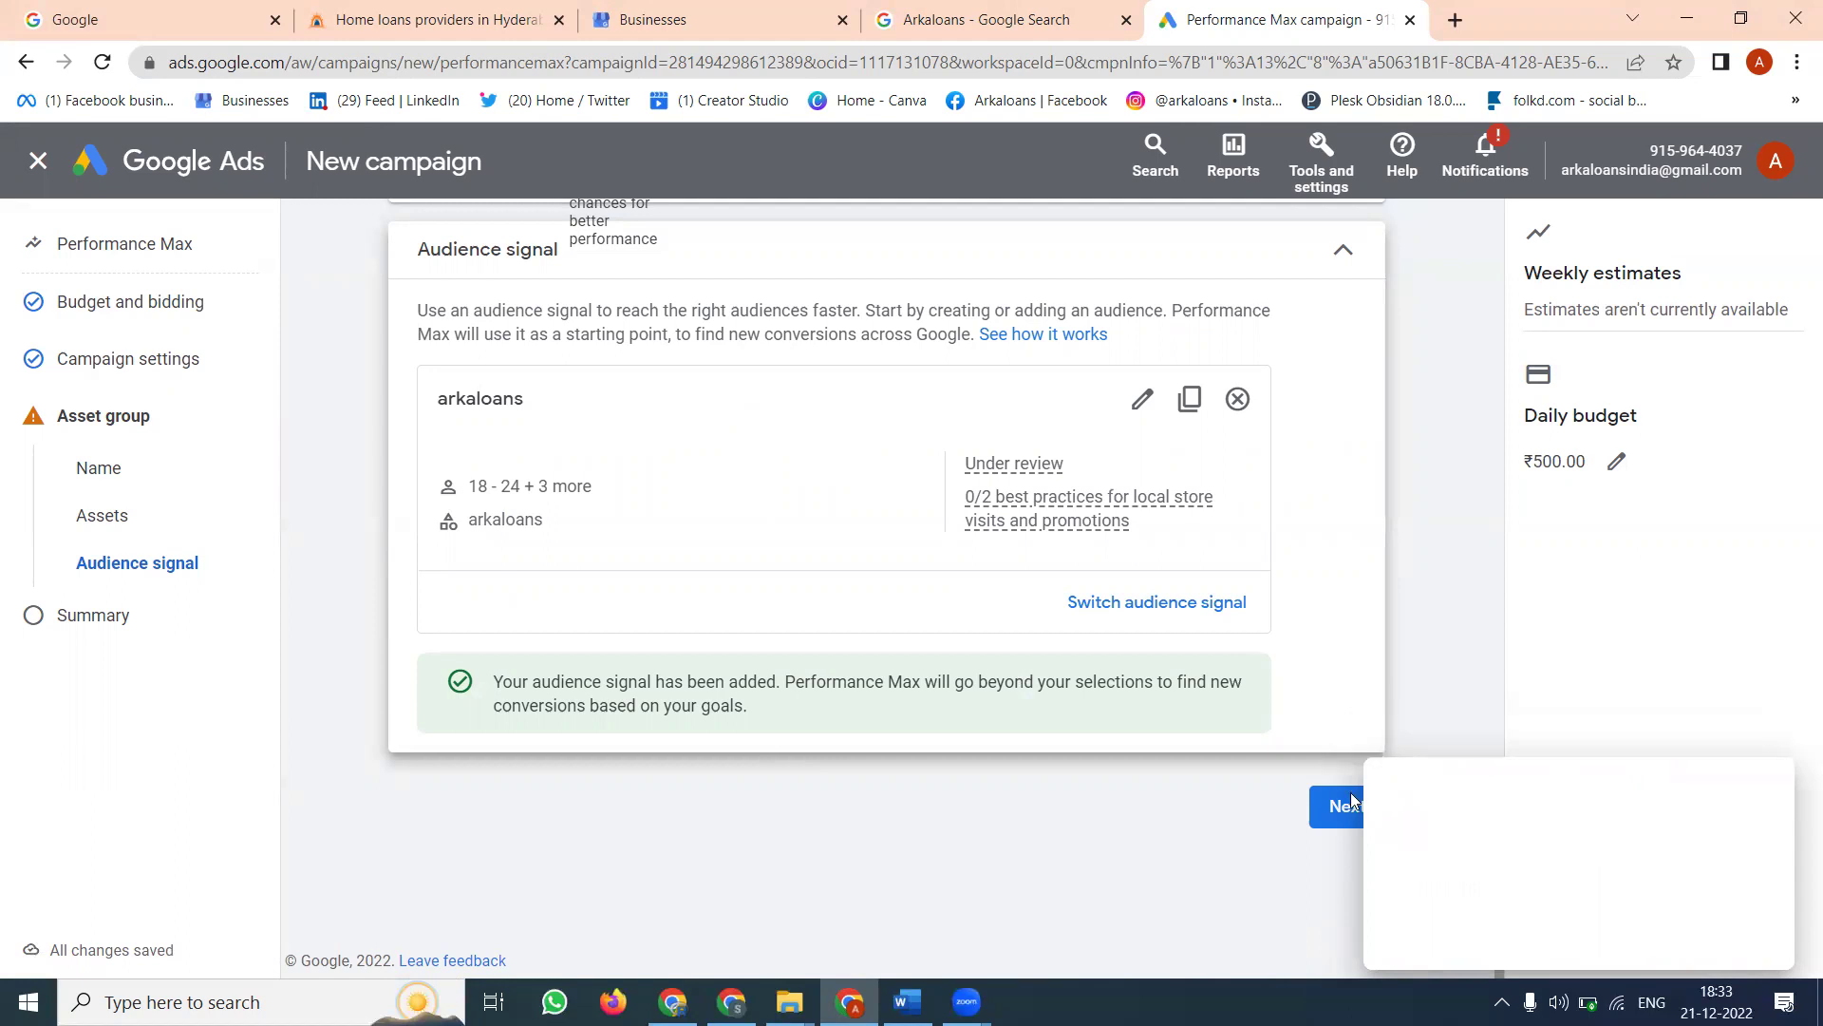
pyautogui.click(1341, 807)
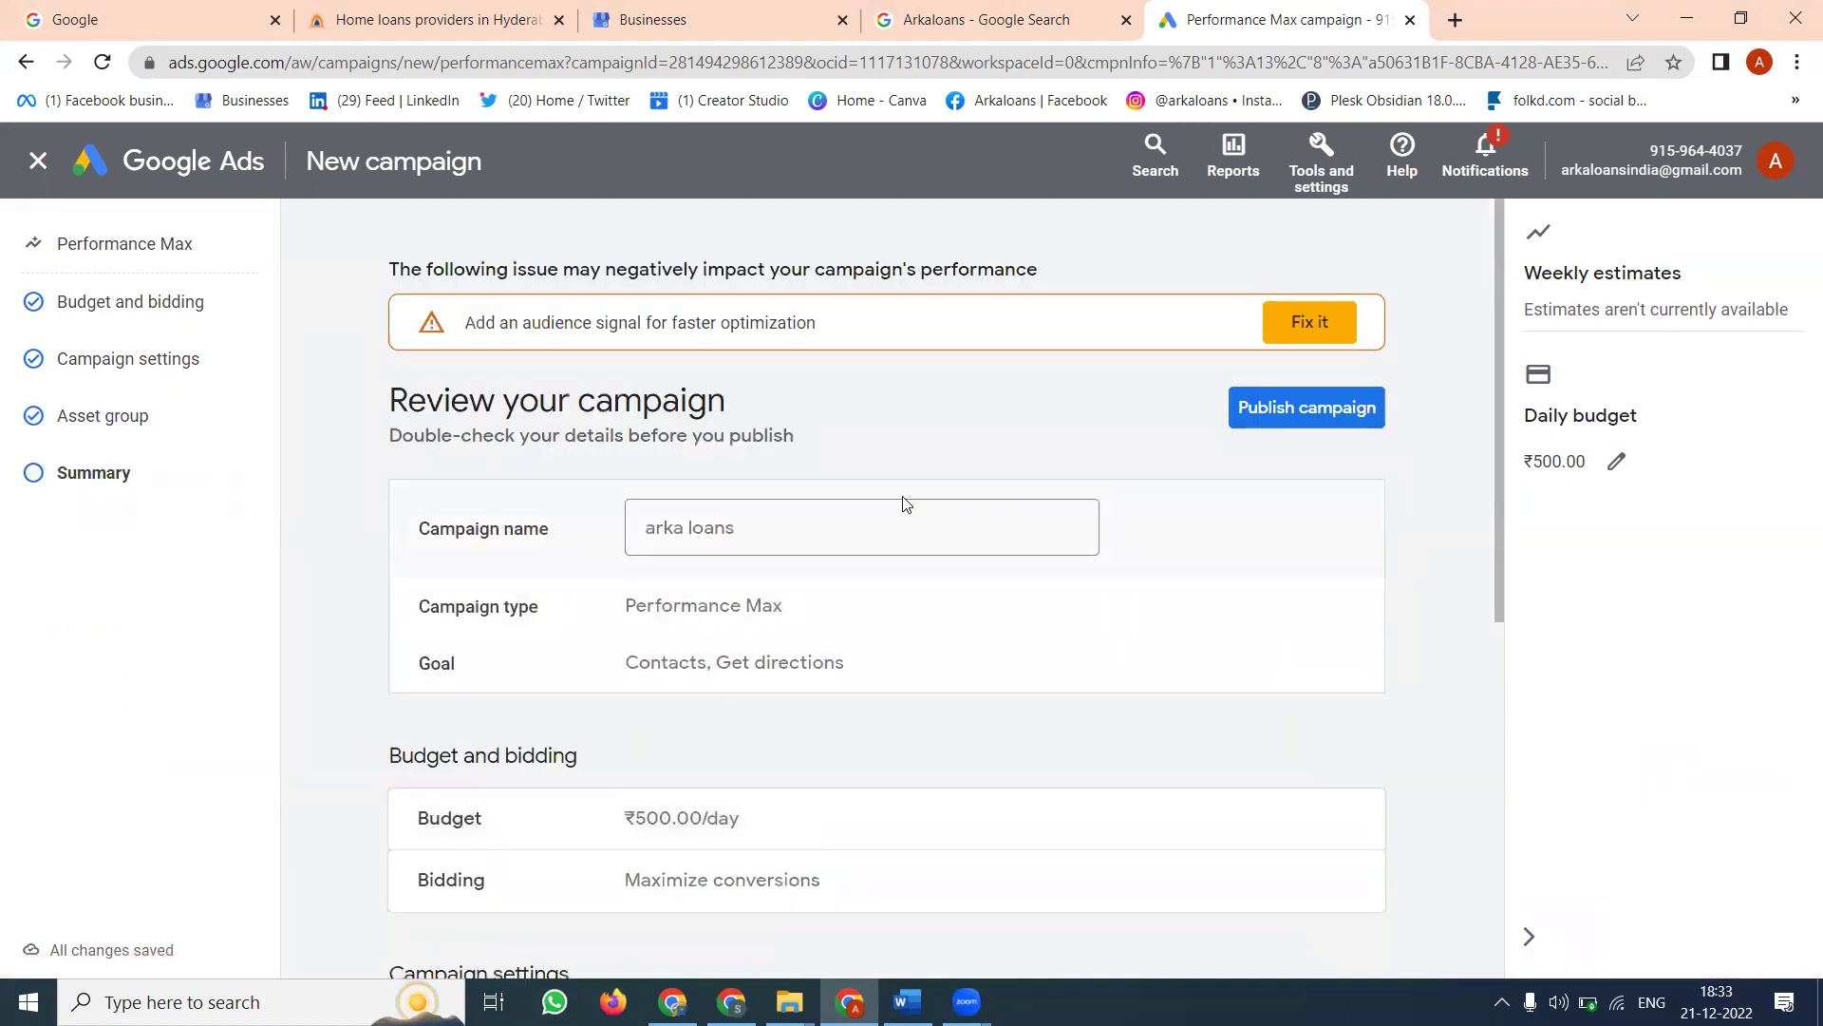
# - Review the campaign's goal, budget, languages, asset group and audience in the summary and publish the campaign
pyautogui.scroll(-6, 861, 506)
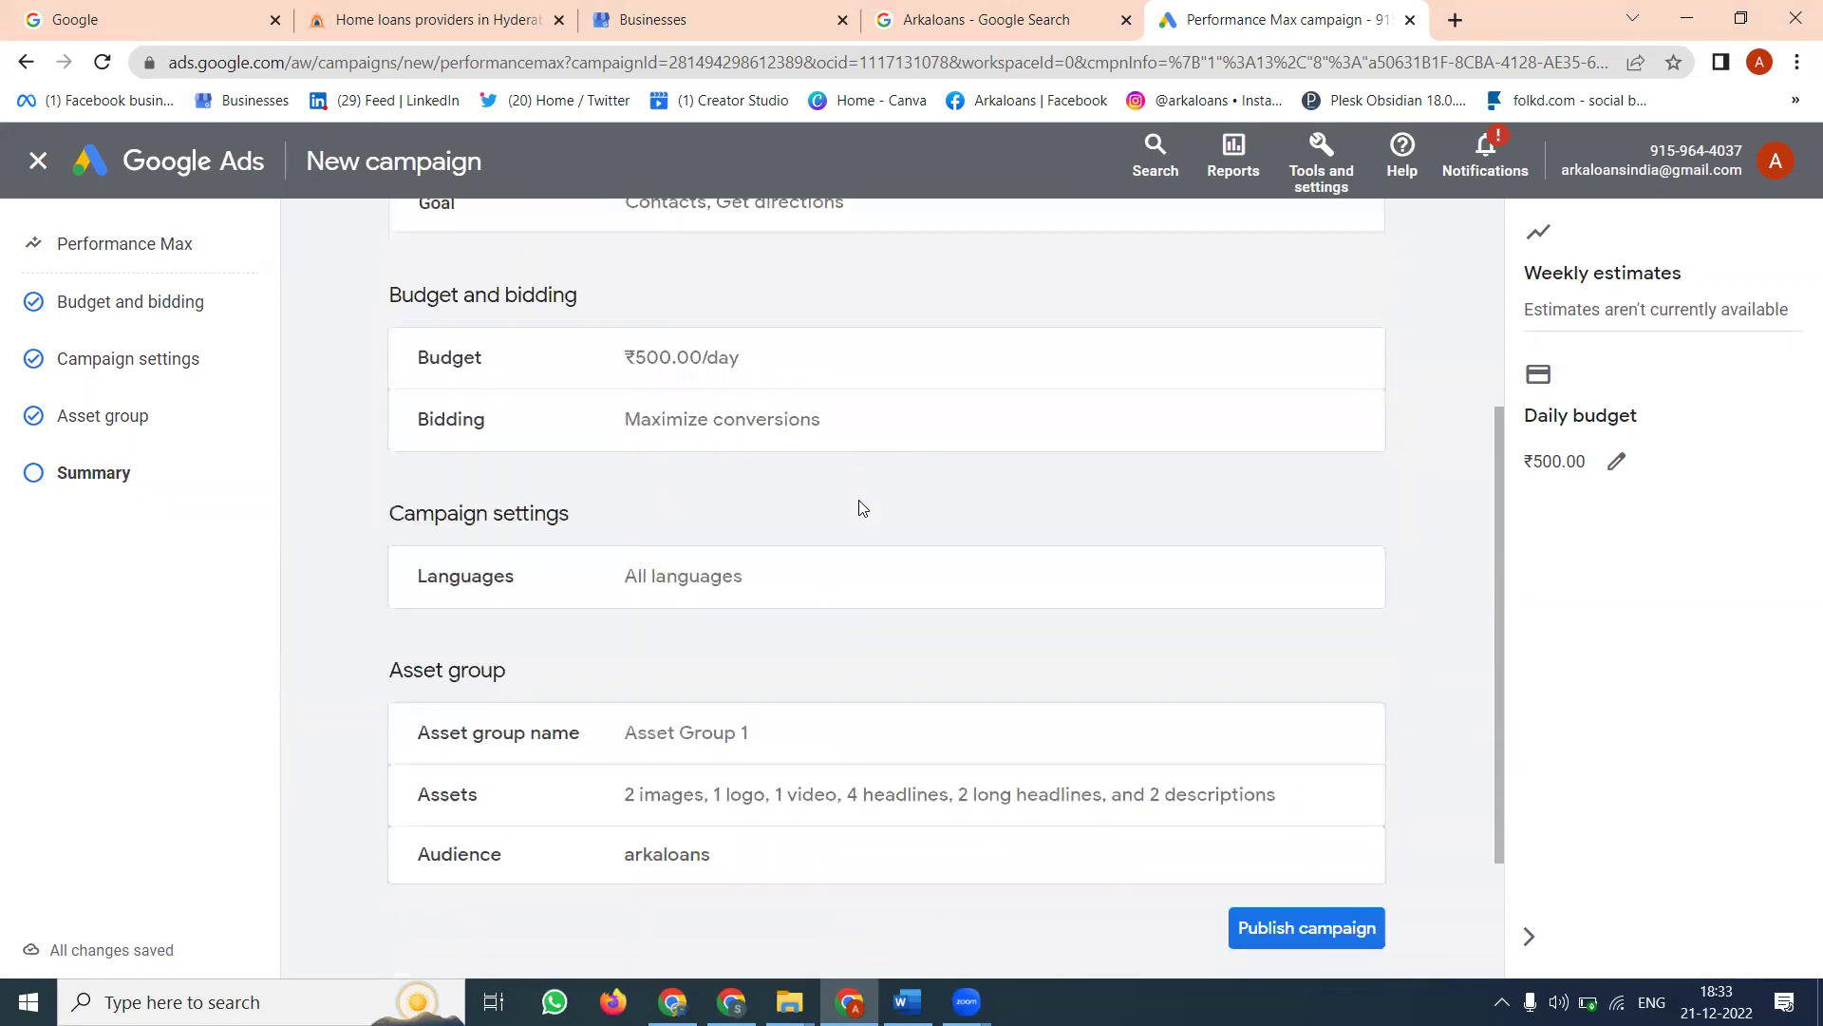
pyautogui.scroll(4, 854, 504)
pyautogui.scroll(2, 828, 472)
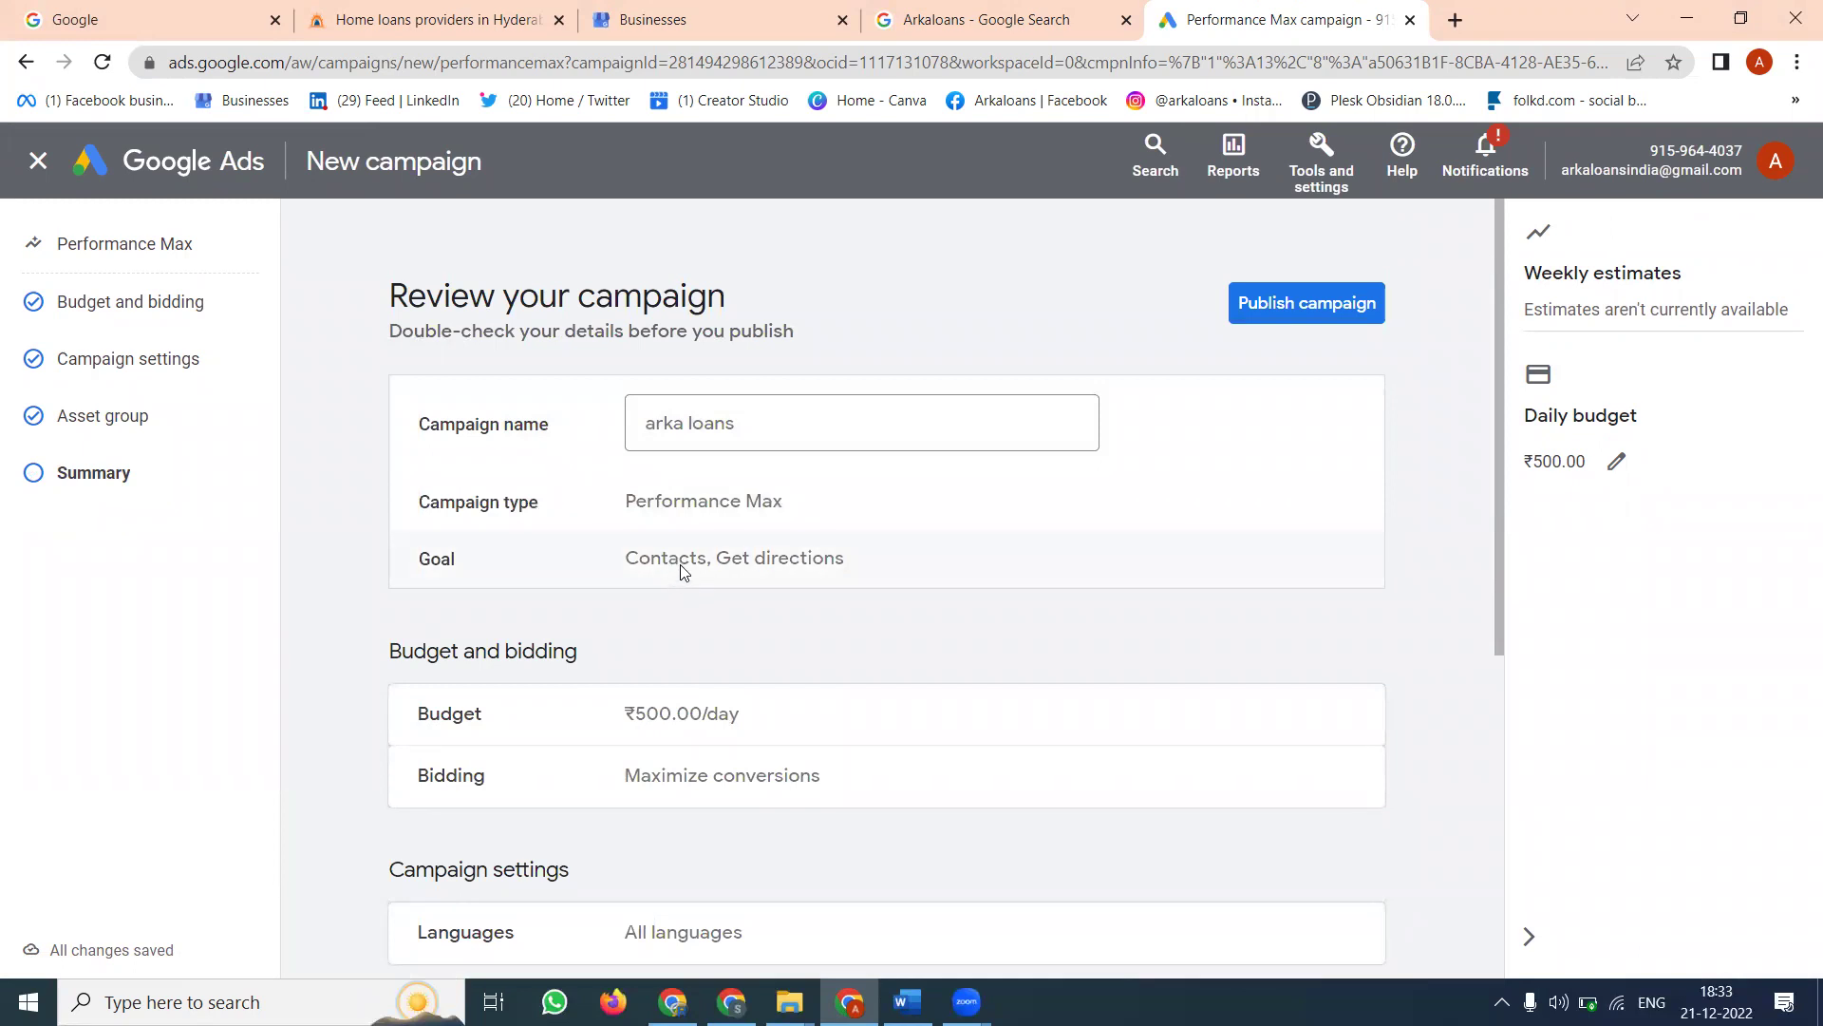
pyautogui.click(905, 9)
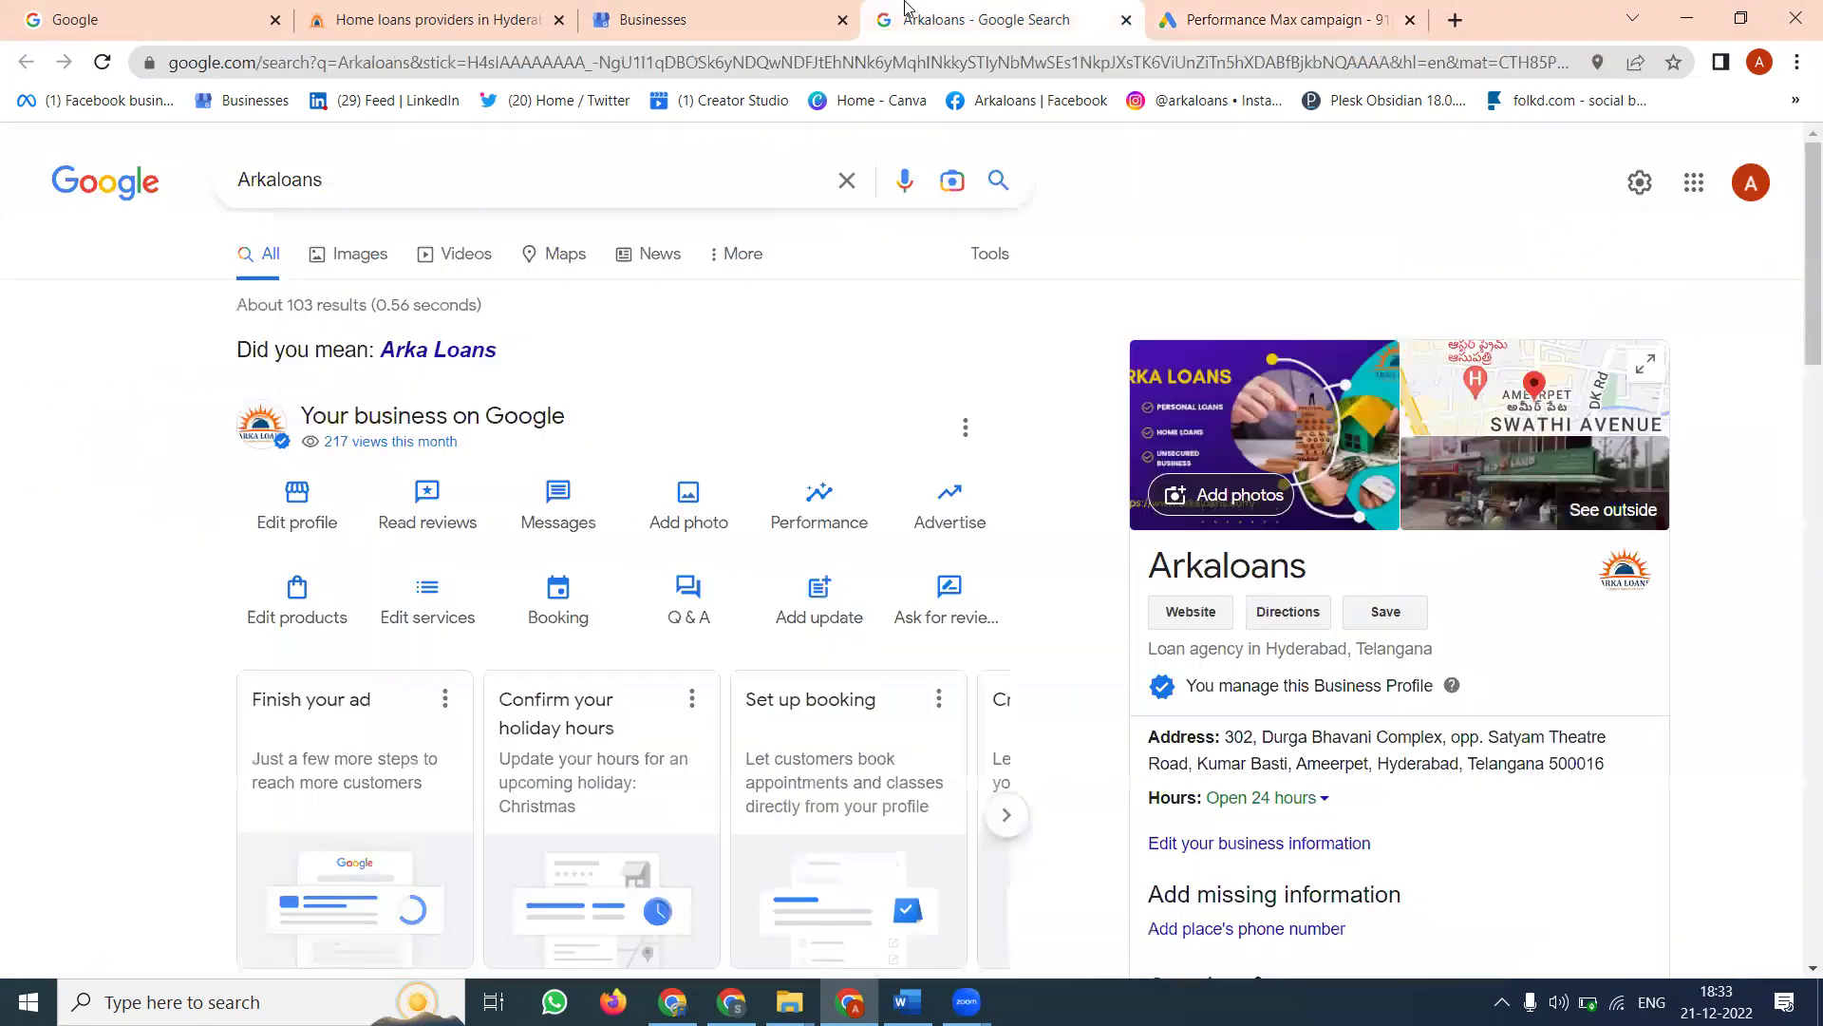
pyautogui.click(1154, 12)
pyautogui.scroll(-3, 765, 513)
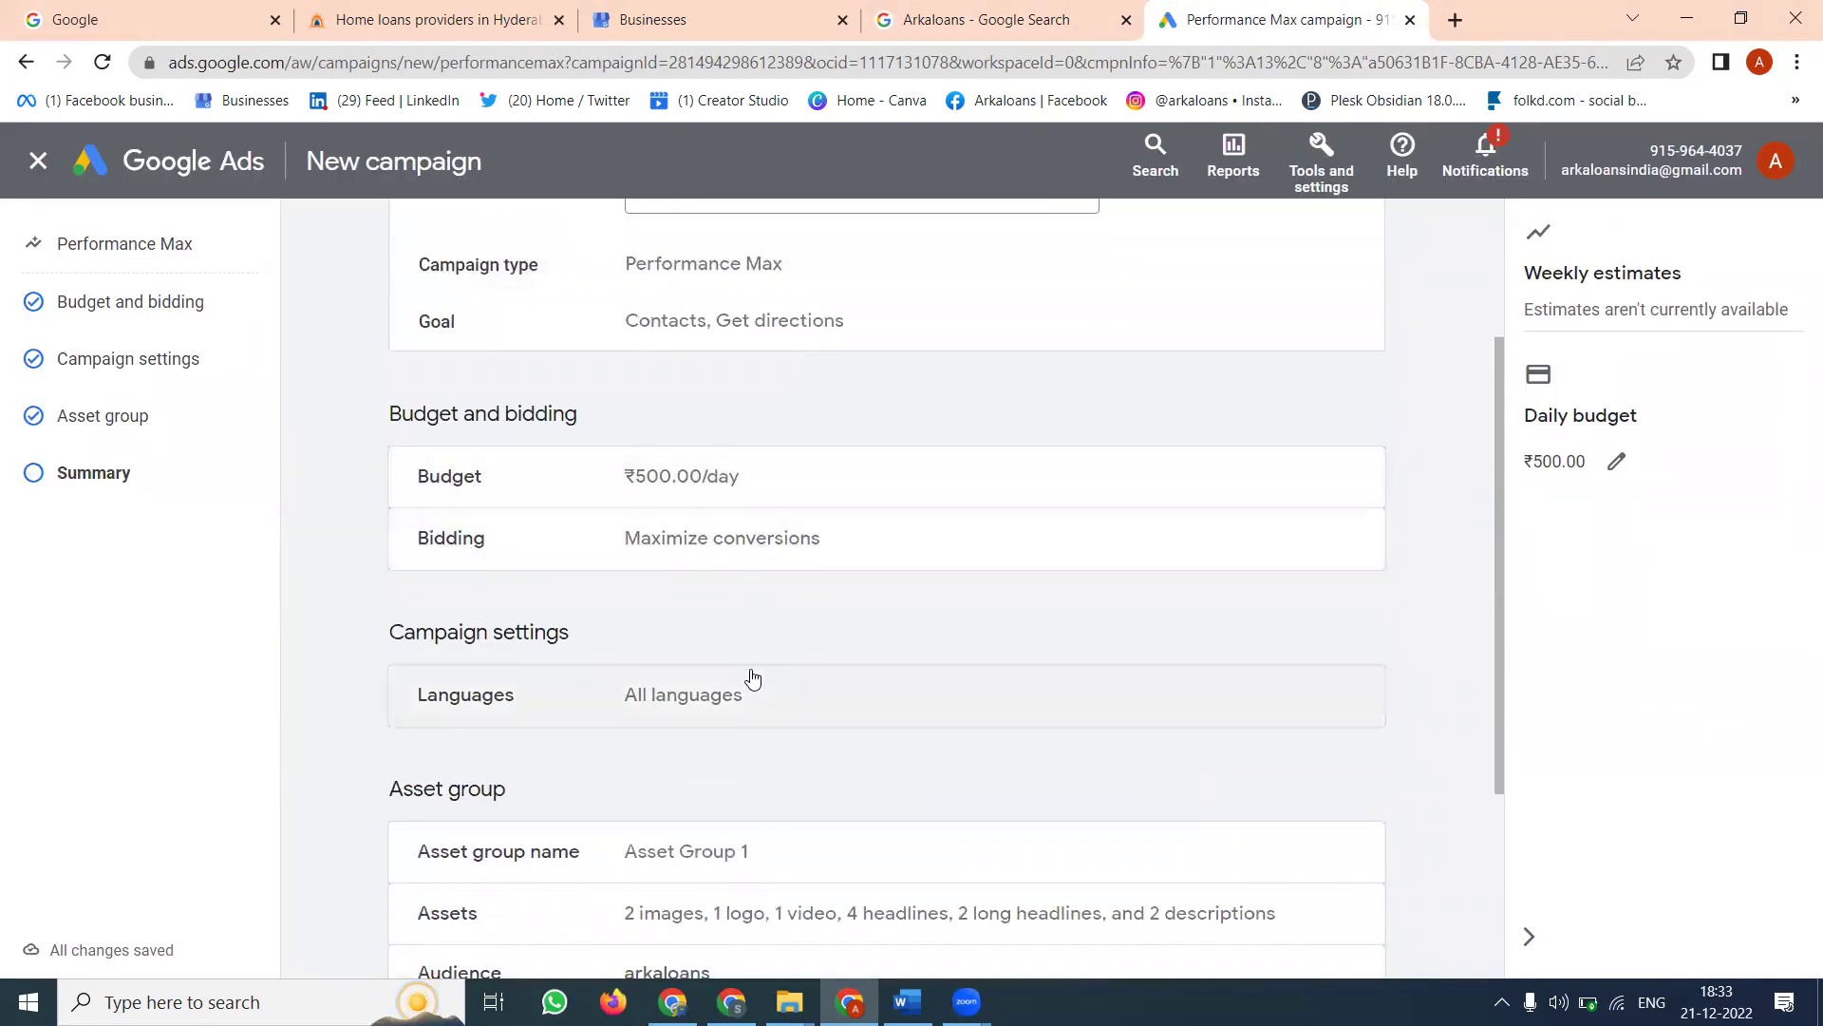
pyautogui.scroll(-3, 746, 681)
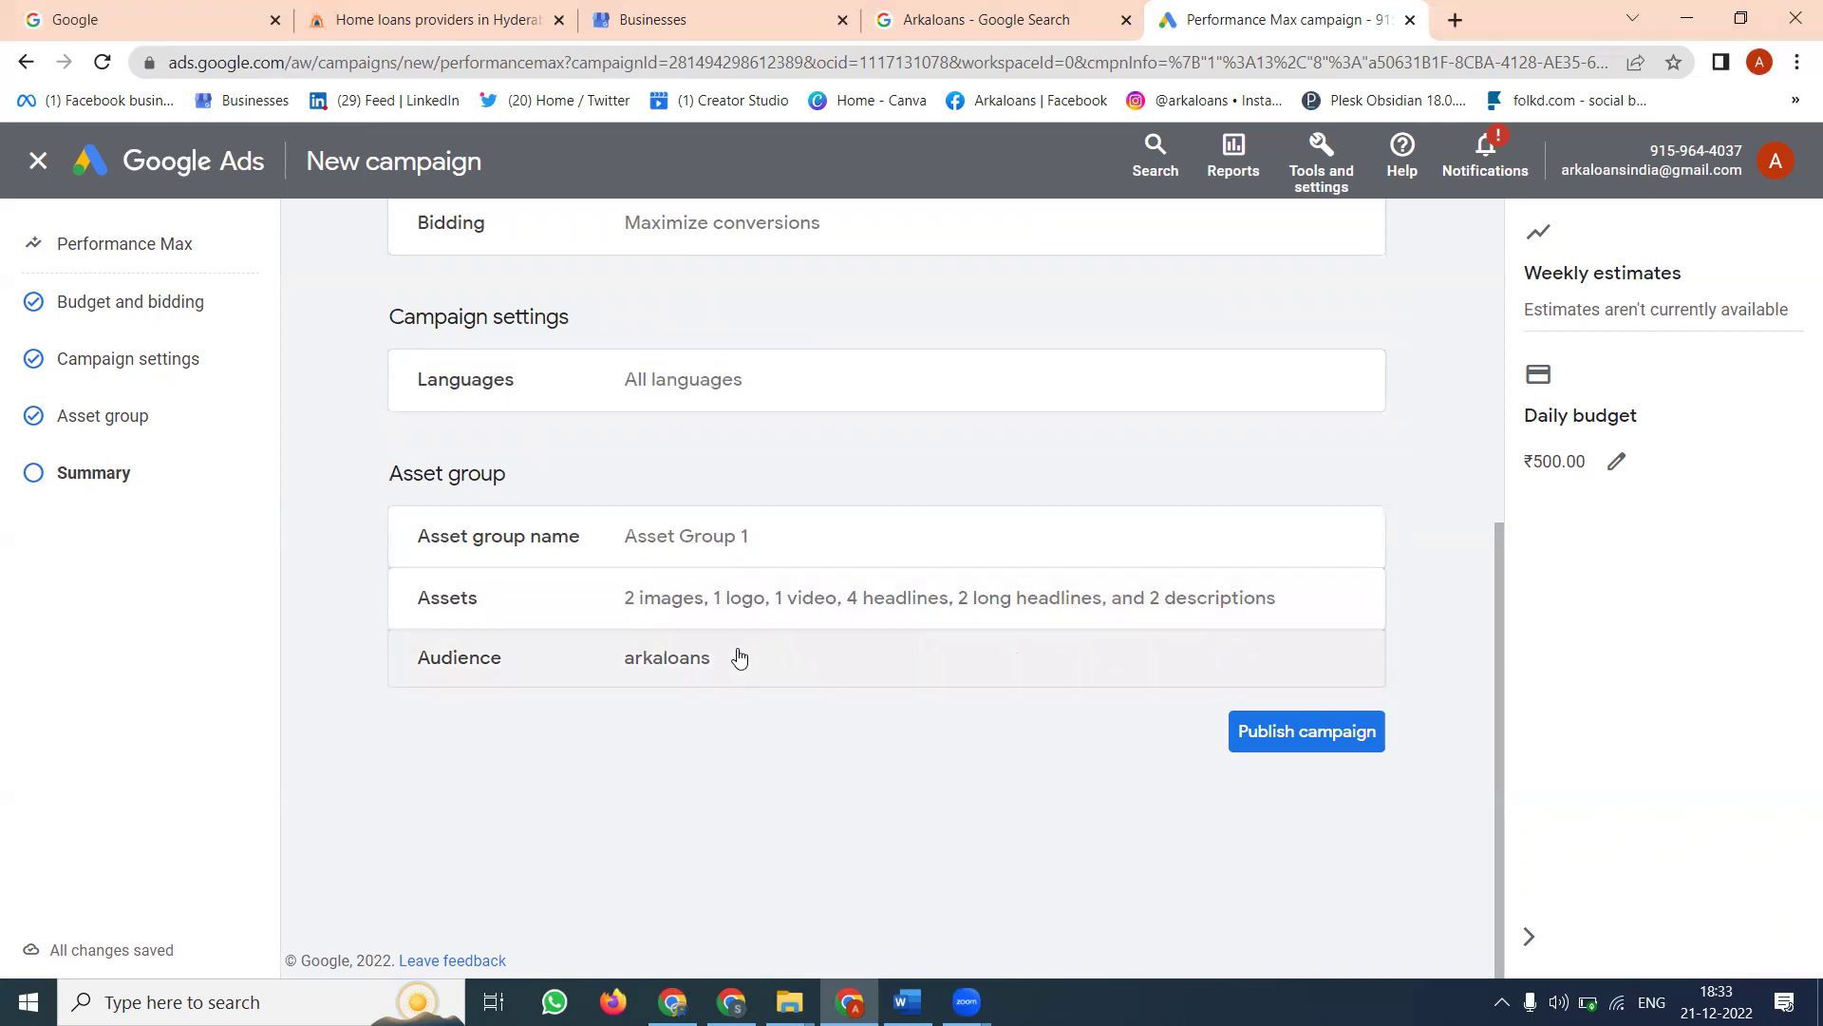
pyautogui.click(1329, 731)
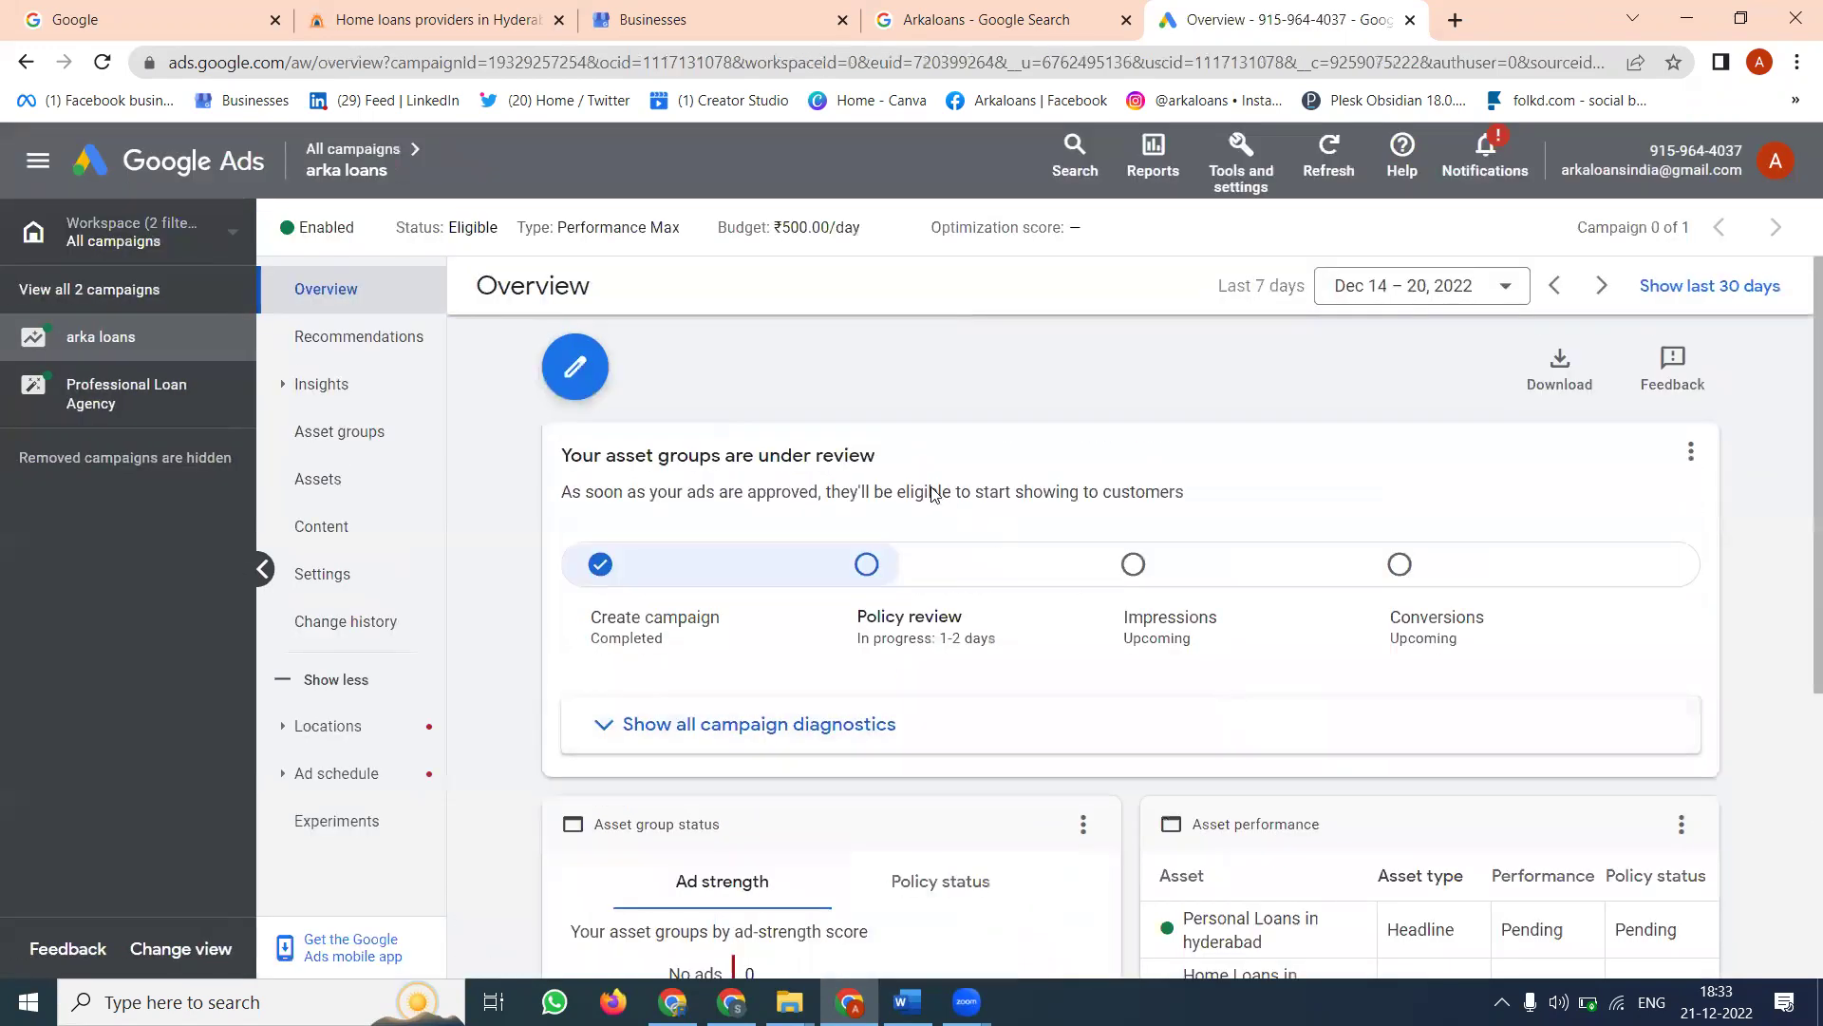
# - Look over the published arka loans campaign's overview and open the Professional Loan Agency campaign from the list of all campaigns
pyautogui.scroll(-5, 920, 494)
pyautogui.scroll(5, 917, 503)
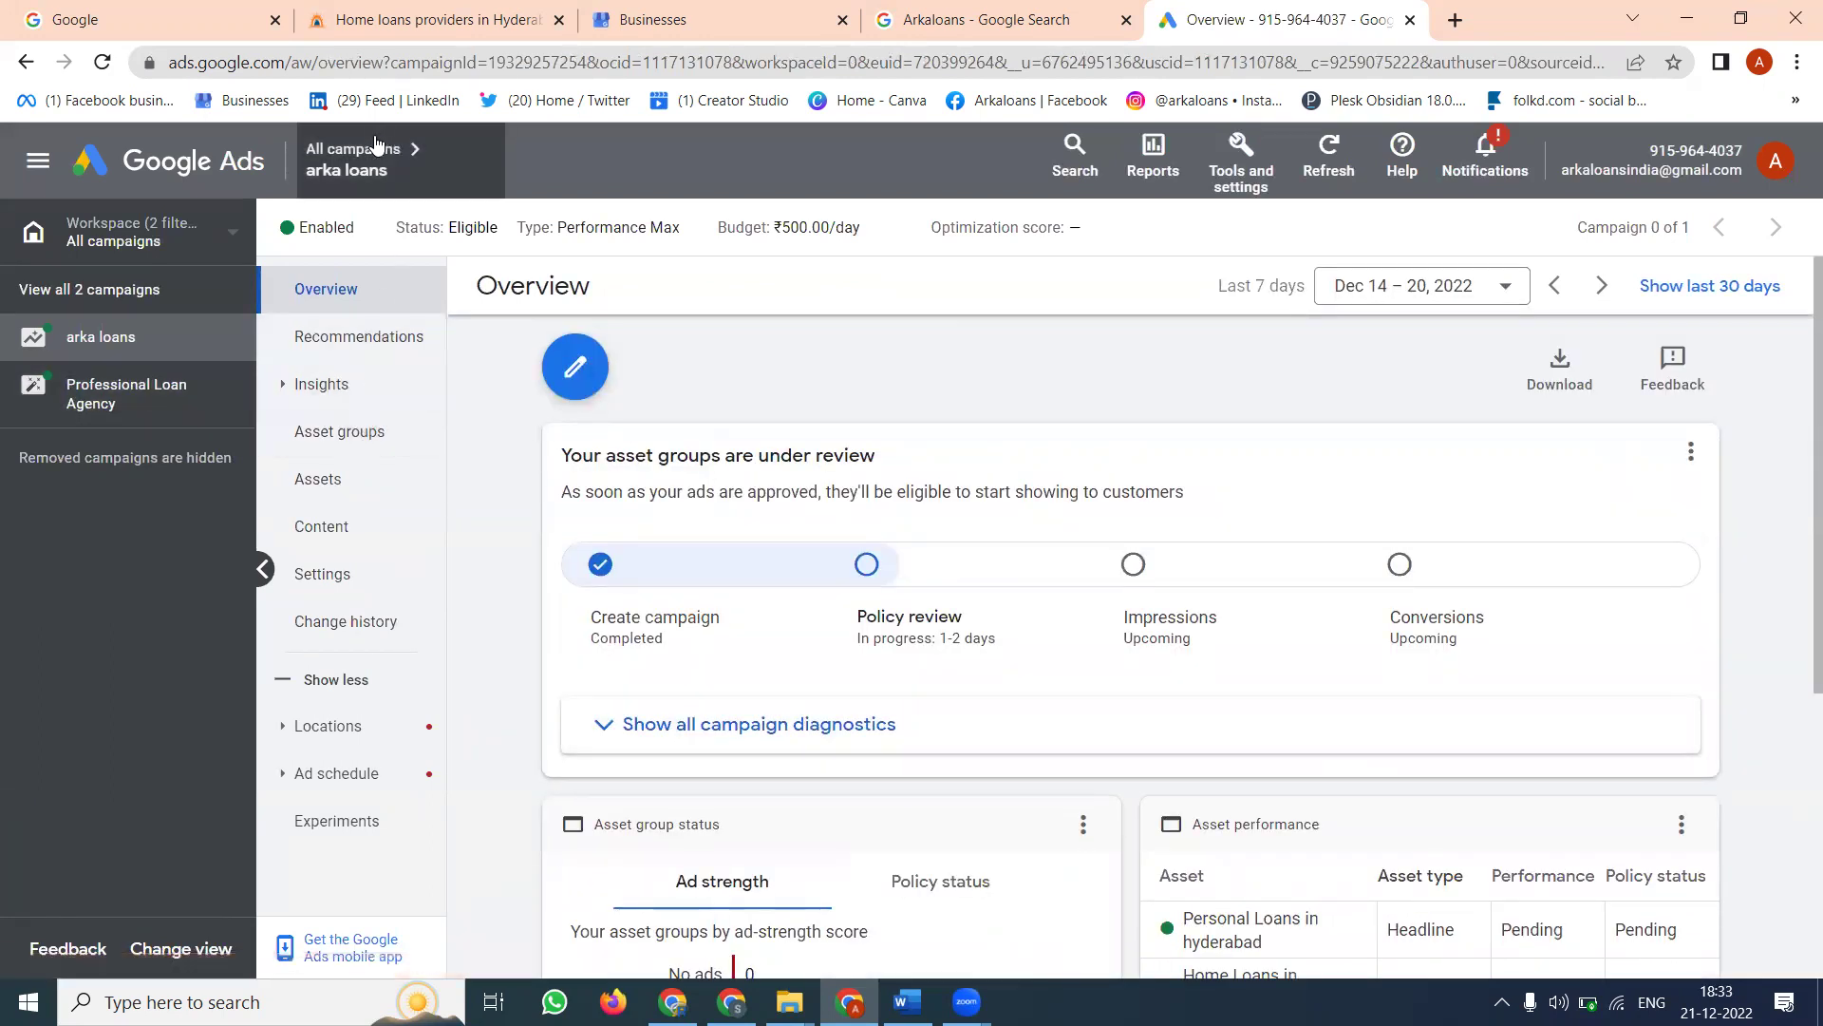
pyautogui.click(364, 227)
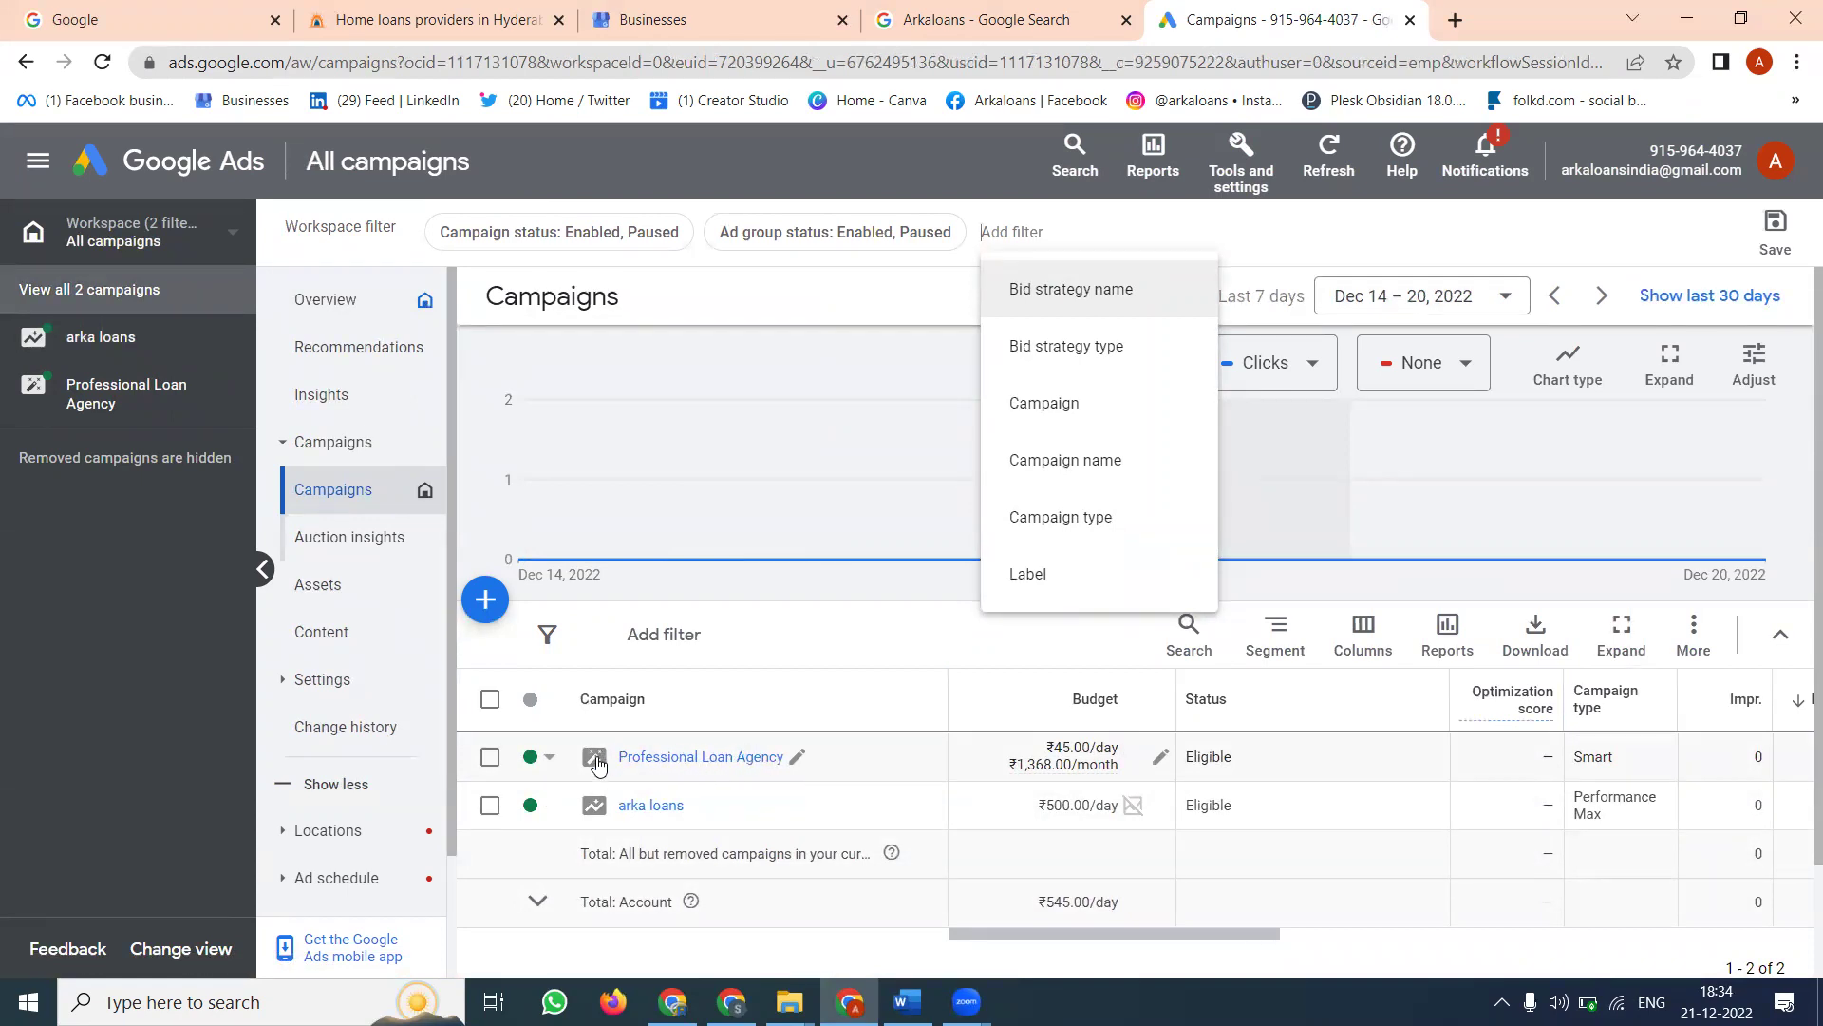
pyautogui.click(680, 757)
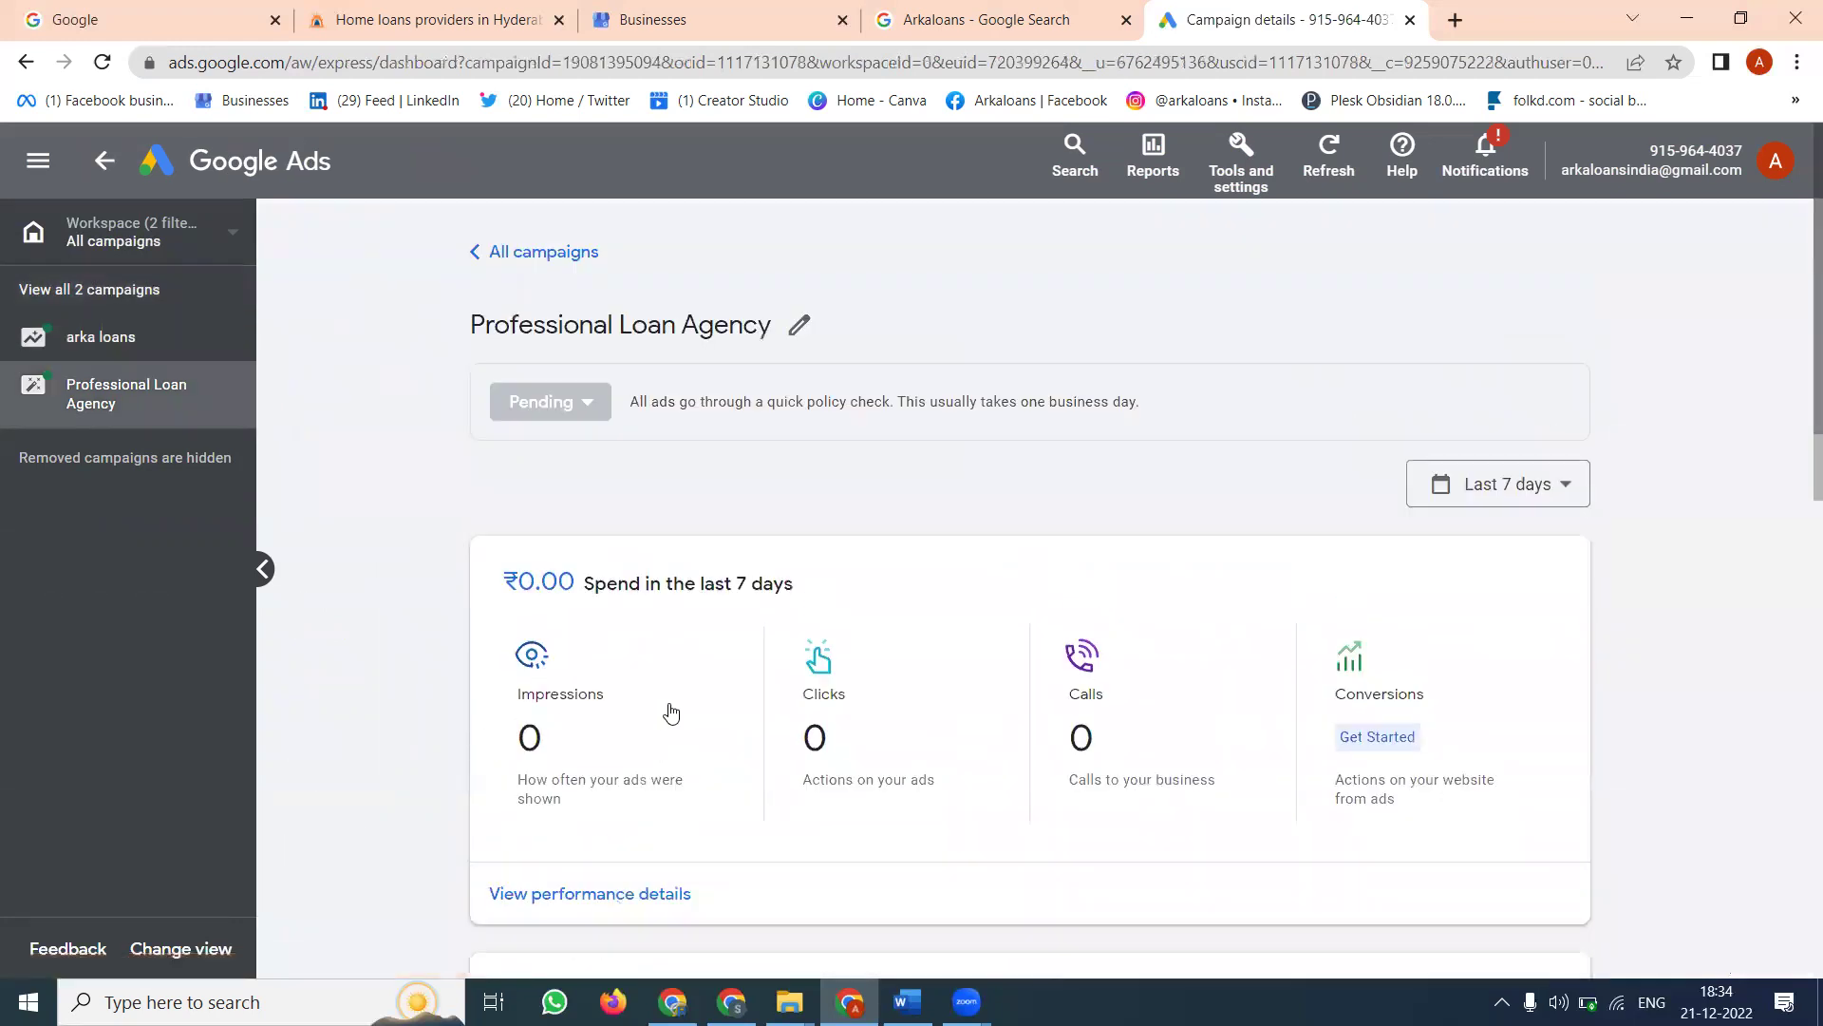
# - Examine the arka loans campaign's review progress in its overview and return to the list of all campaigns
pyautogui.click(100, 348)
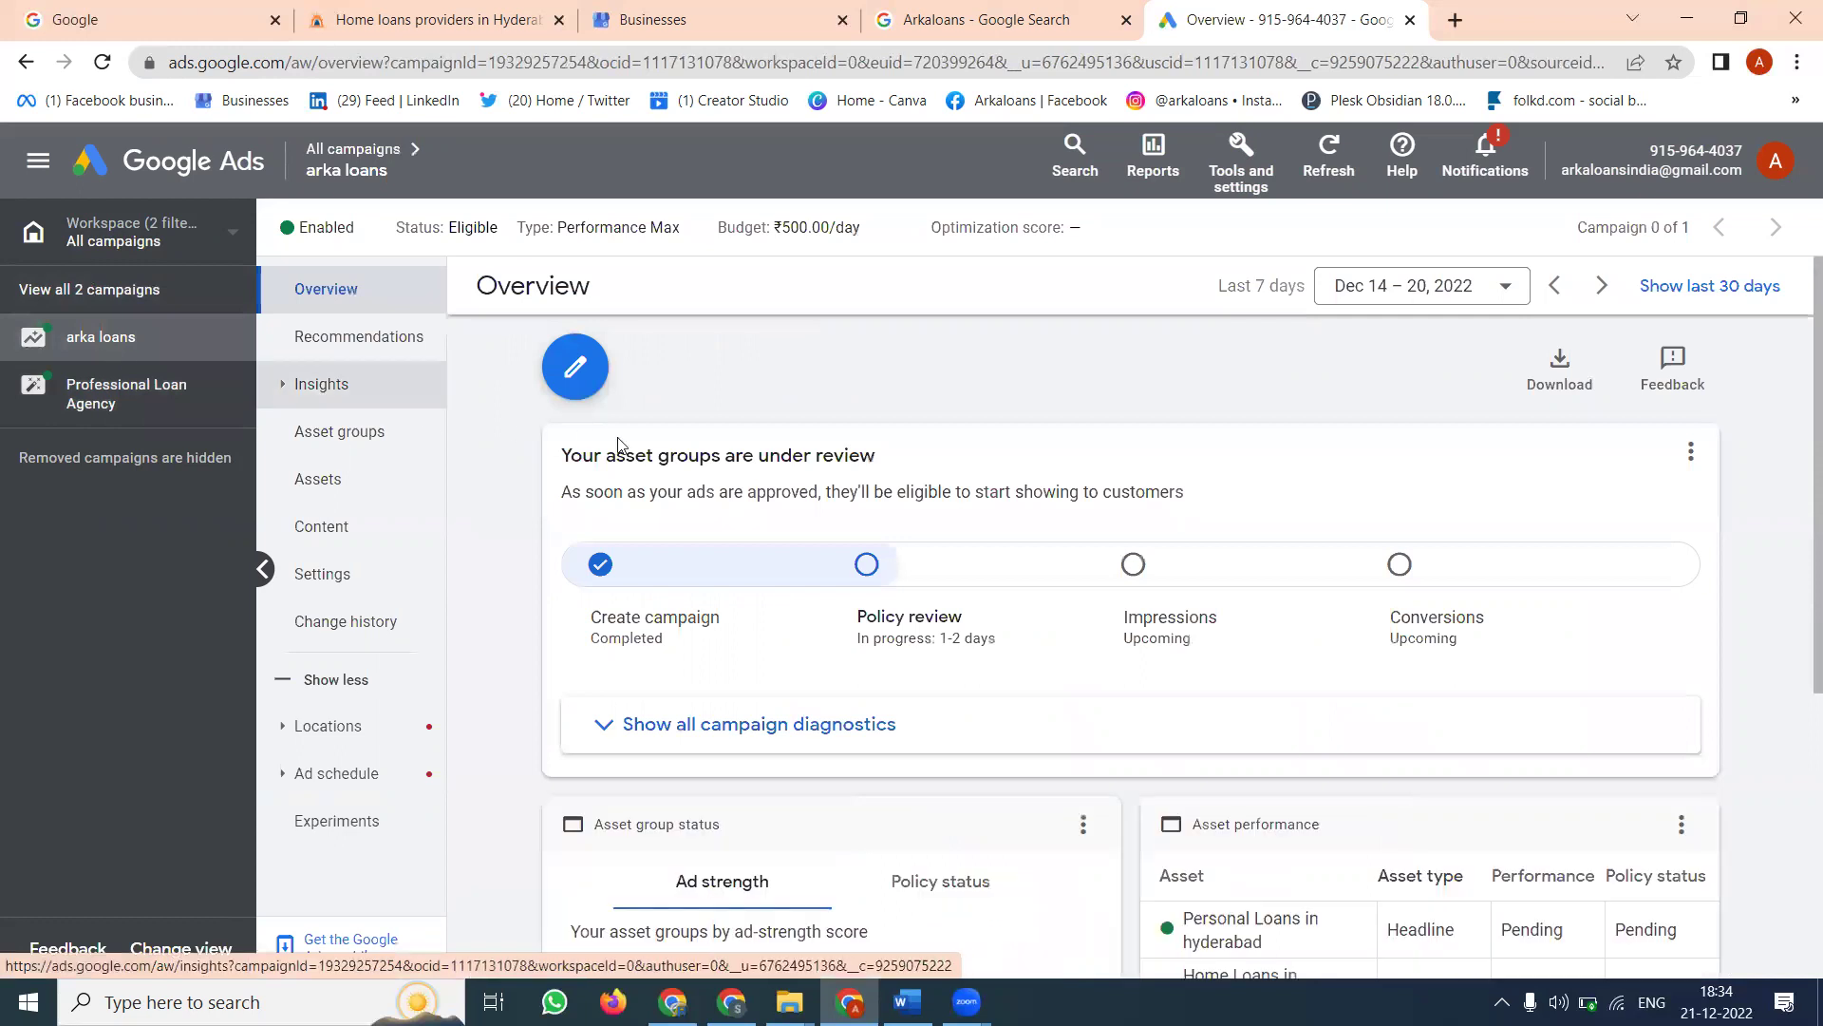
pyautogui.scroll(-3, 648, 465)
pyautogui.scroll(3, 648, 465)
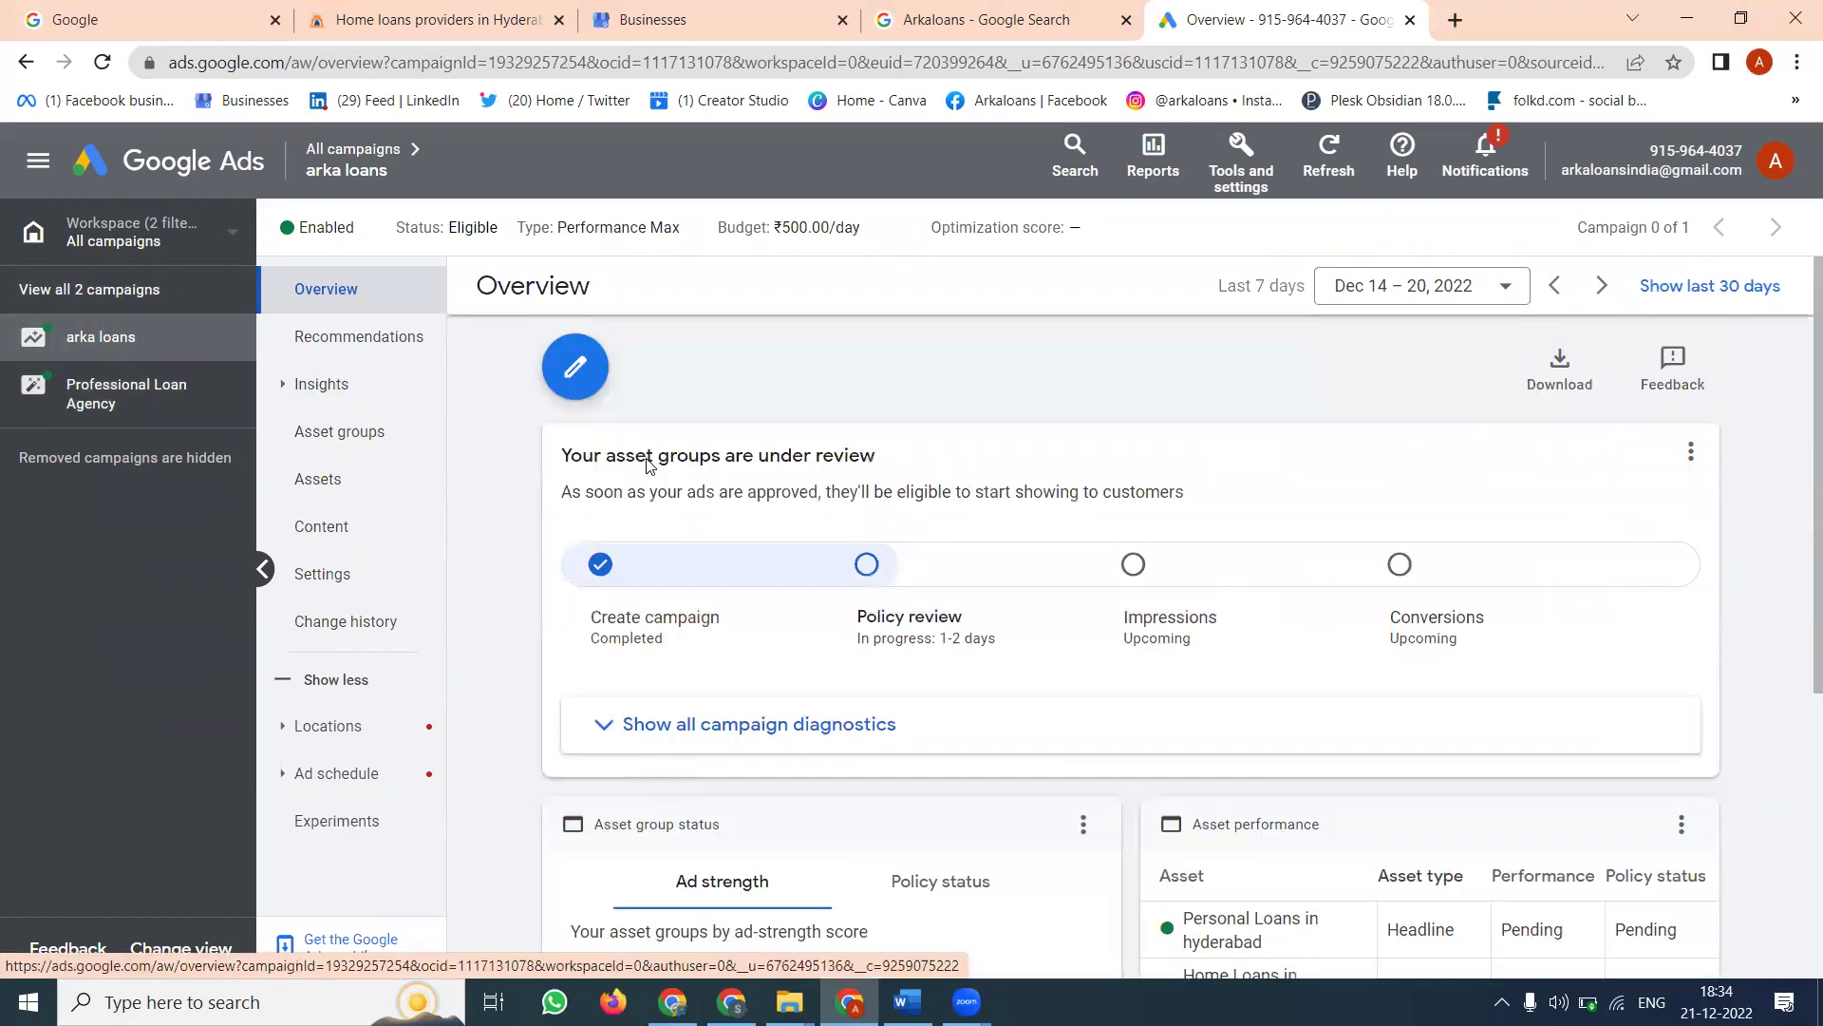
pyautogui.click(361, 149)
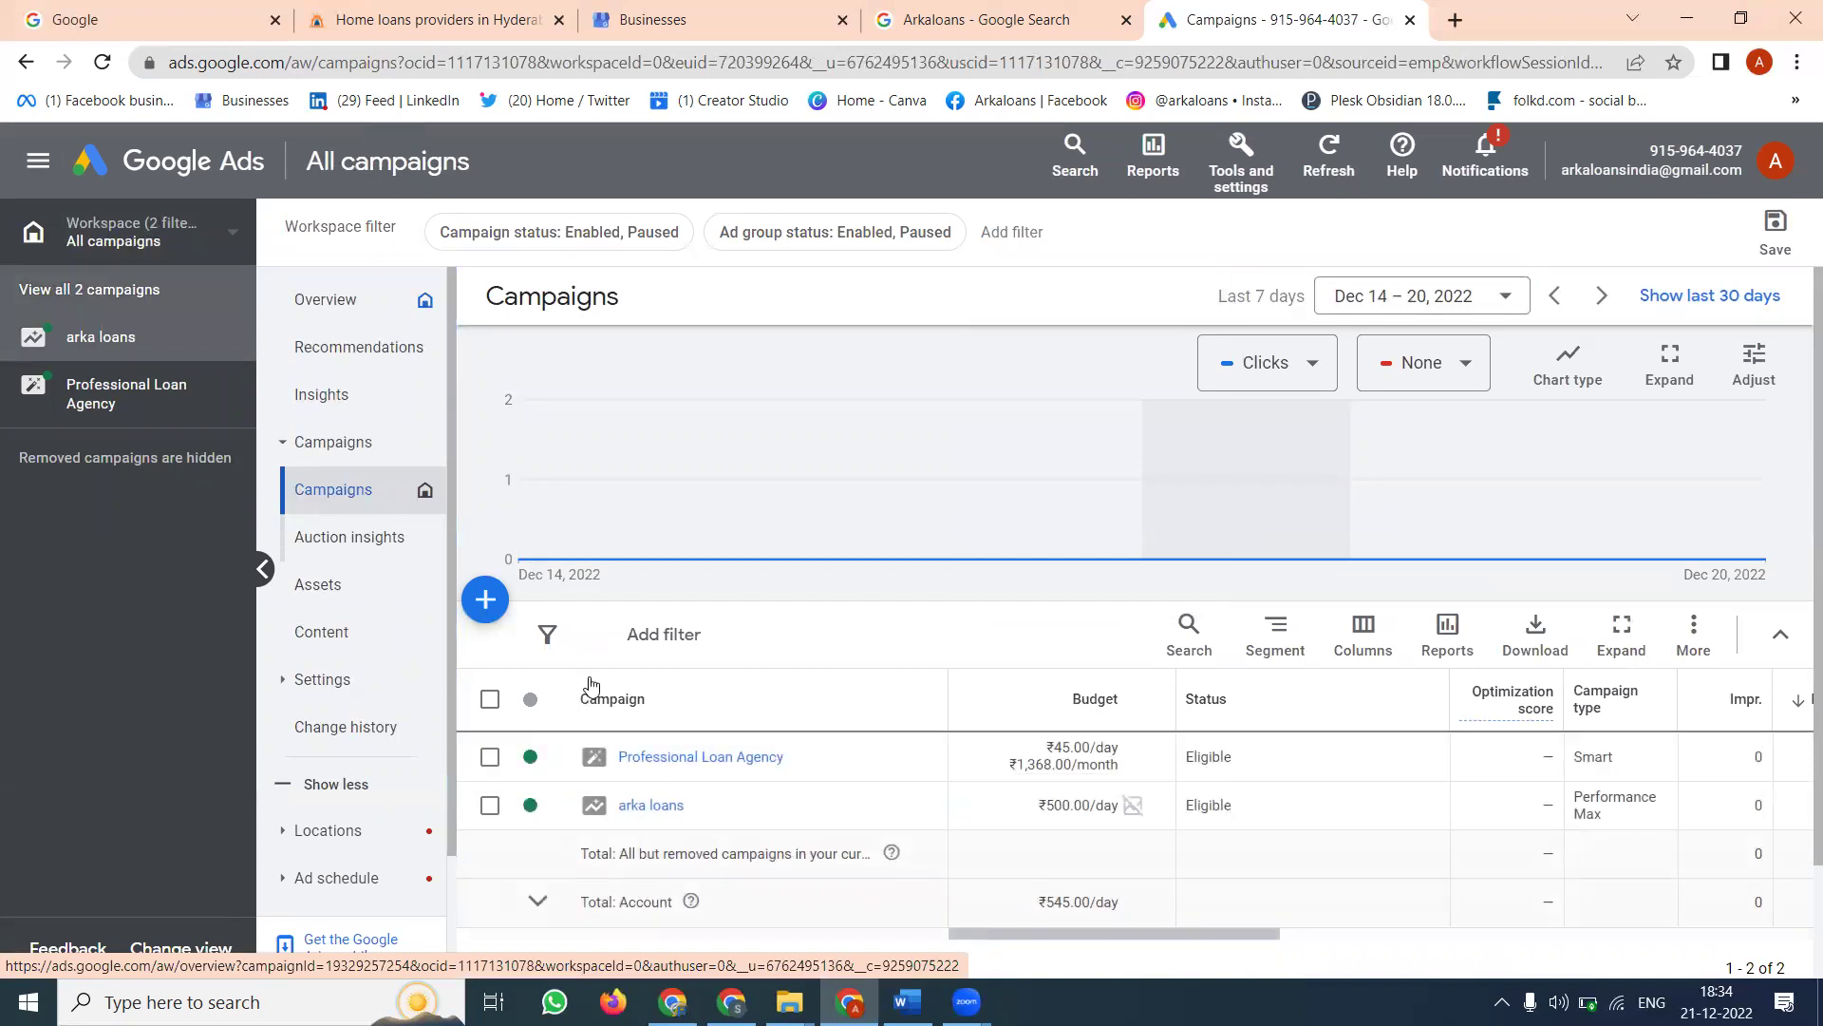
pyautogui.click(648, 804)
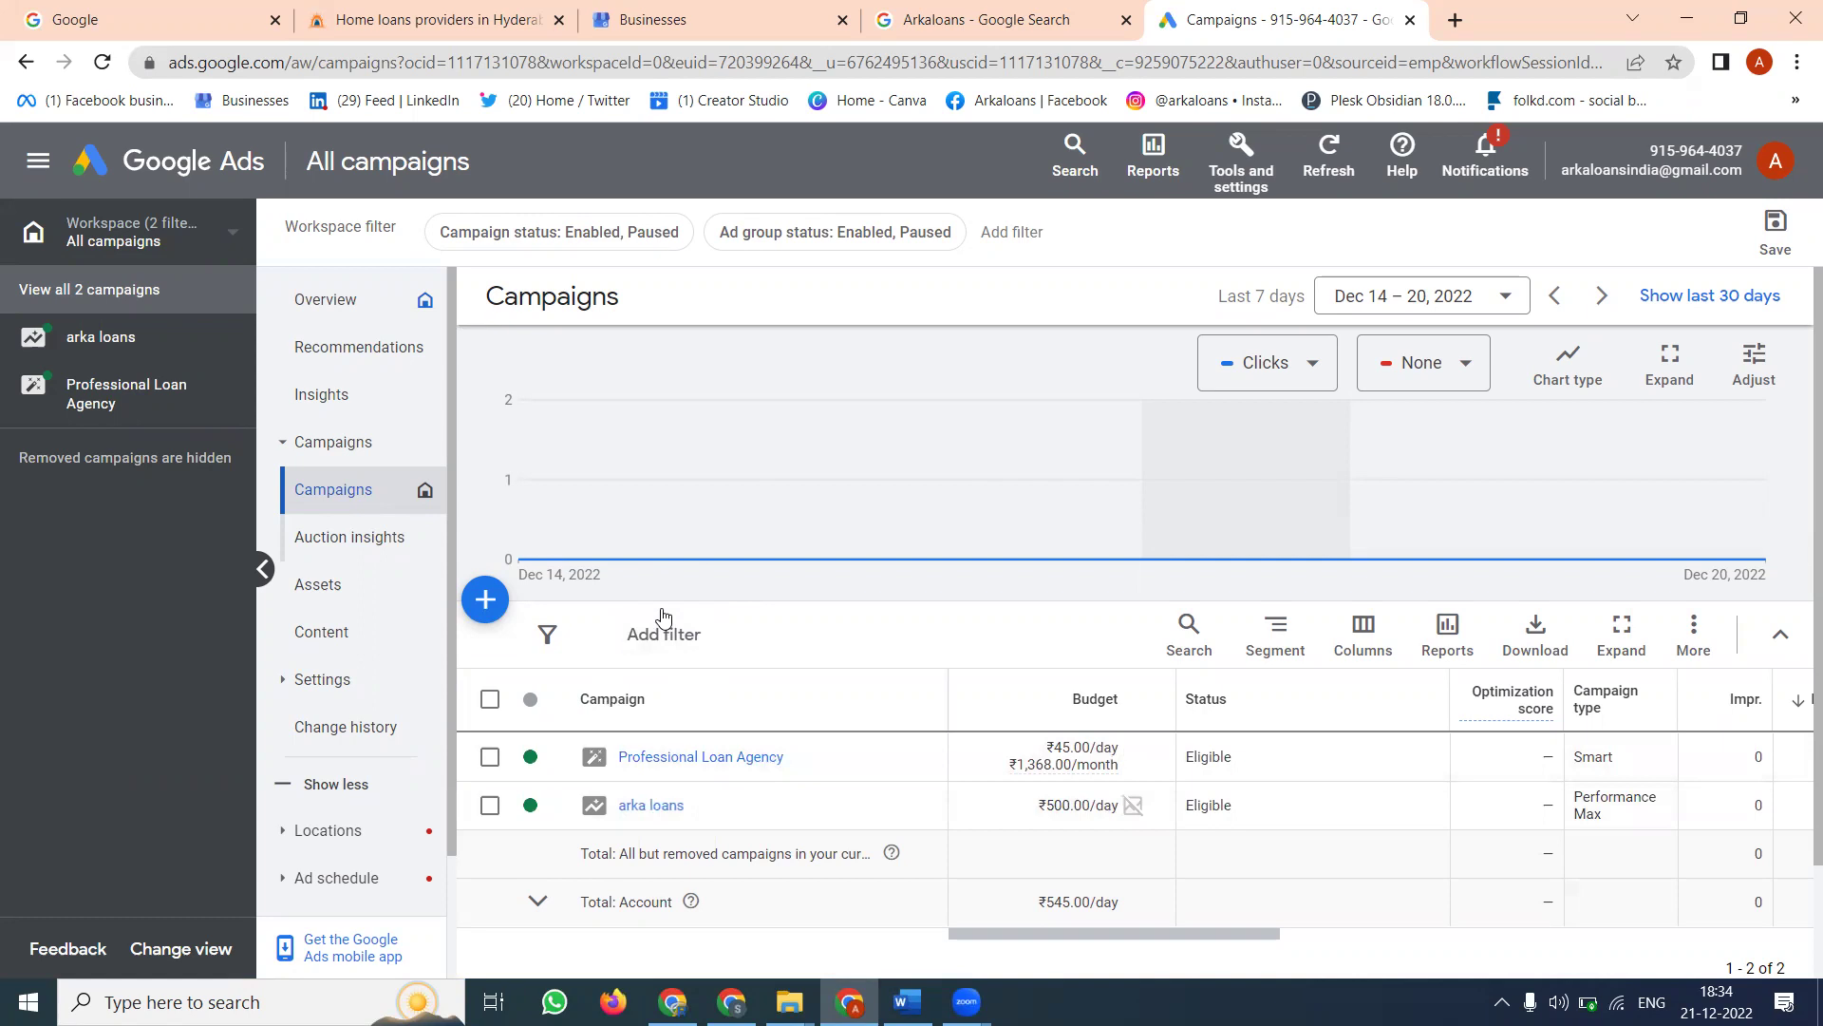
pyautogui.click(486, 599)
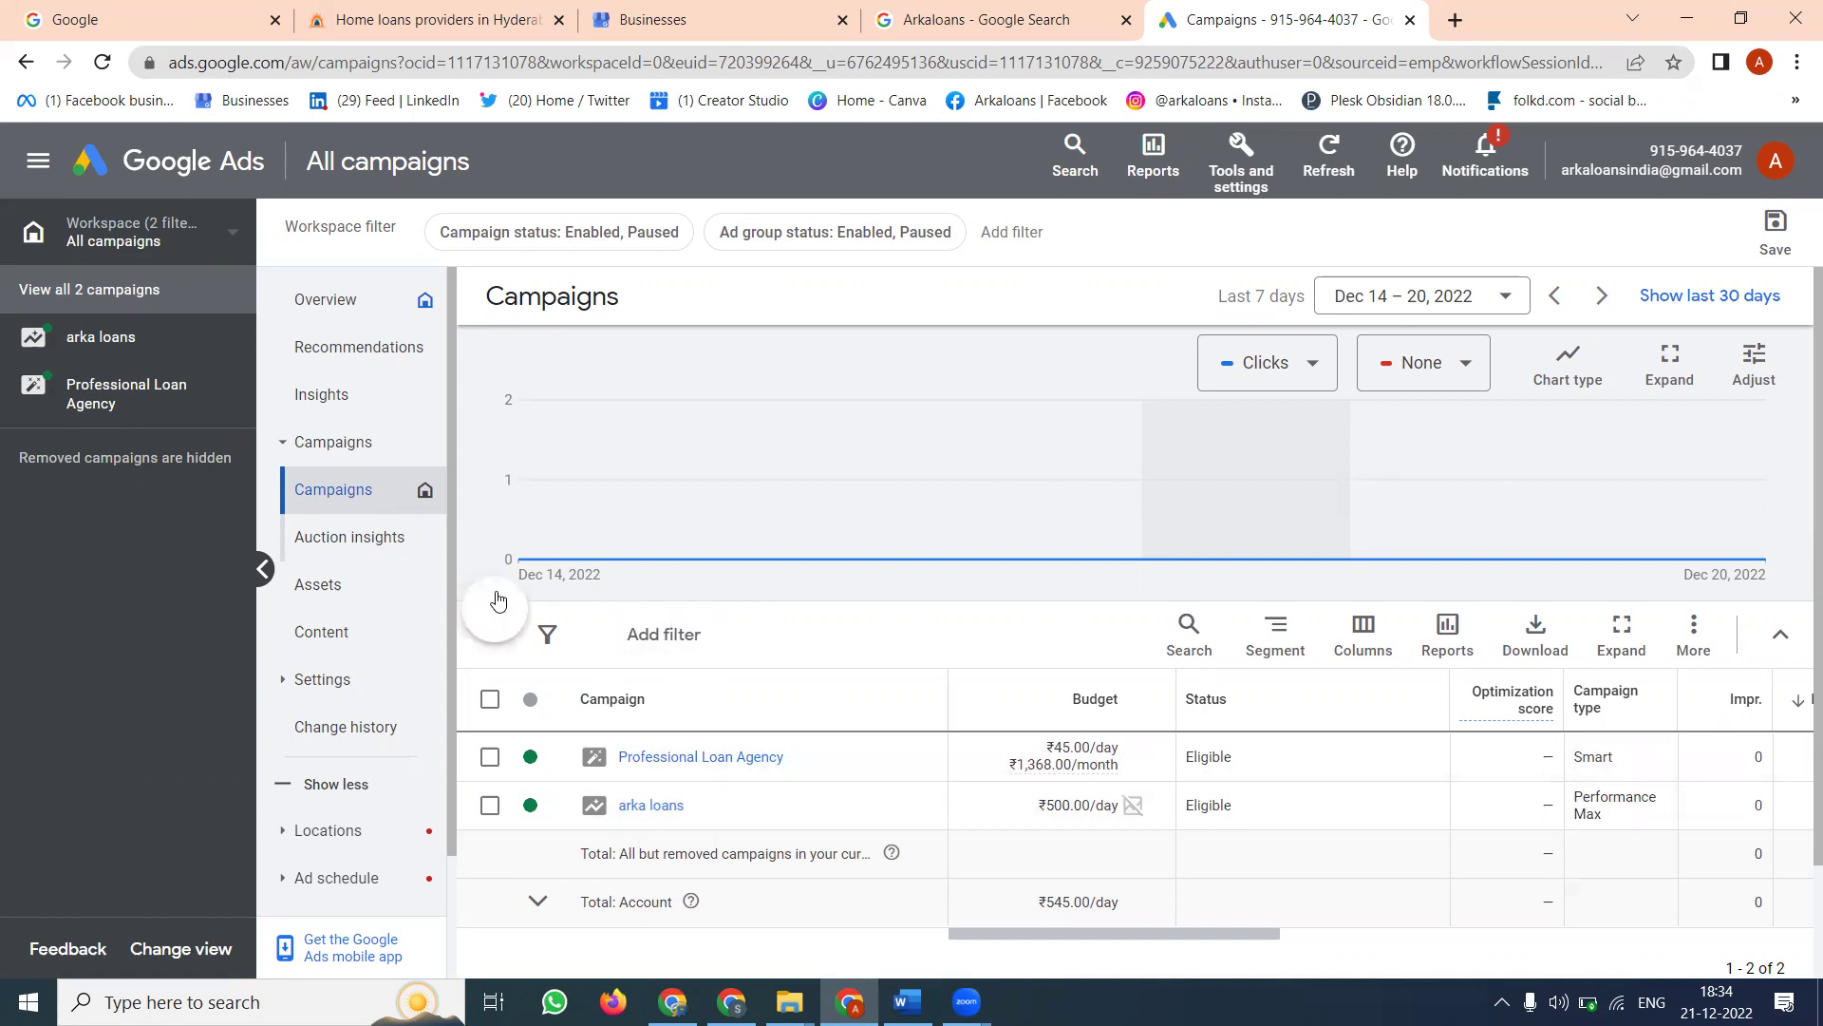
pyautogui.click(602, 618)
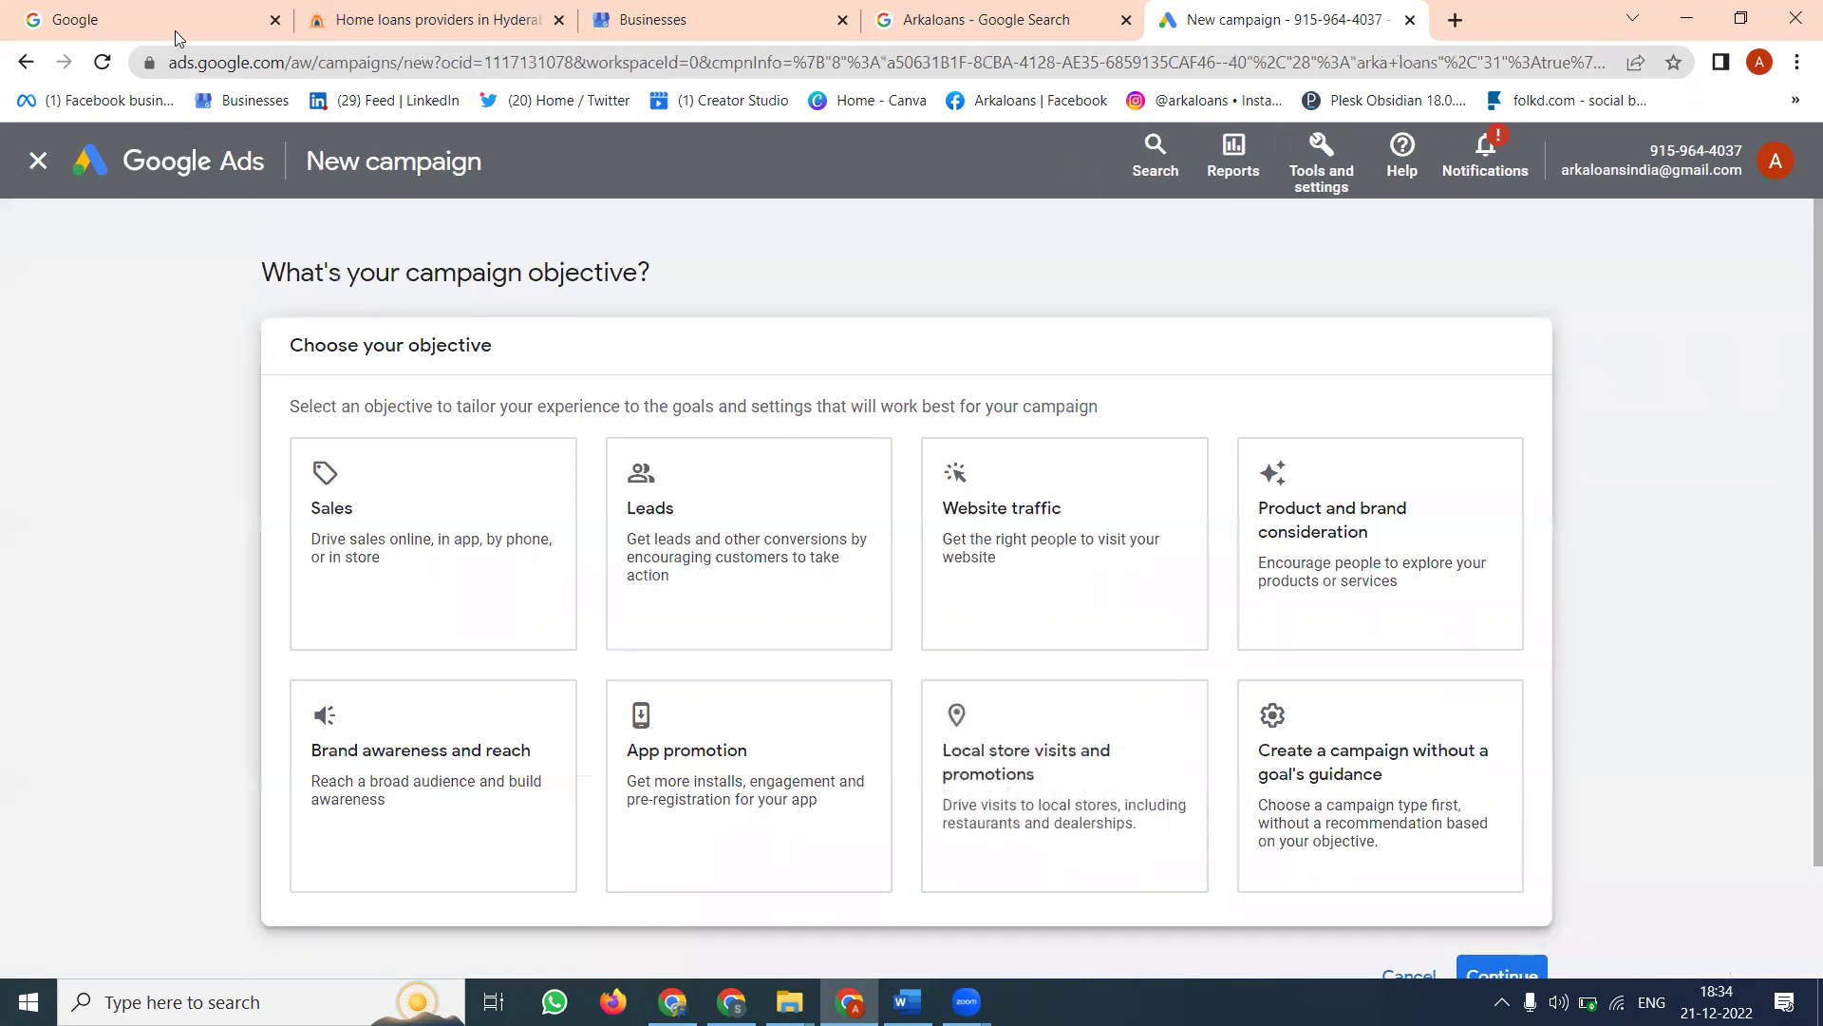
pyautogui.click(38, 160)
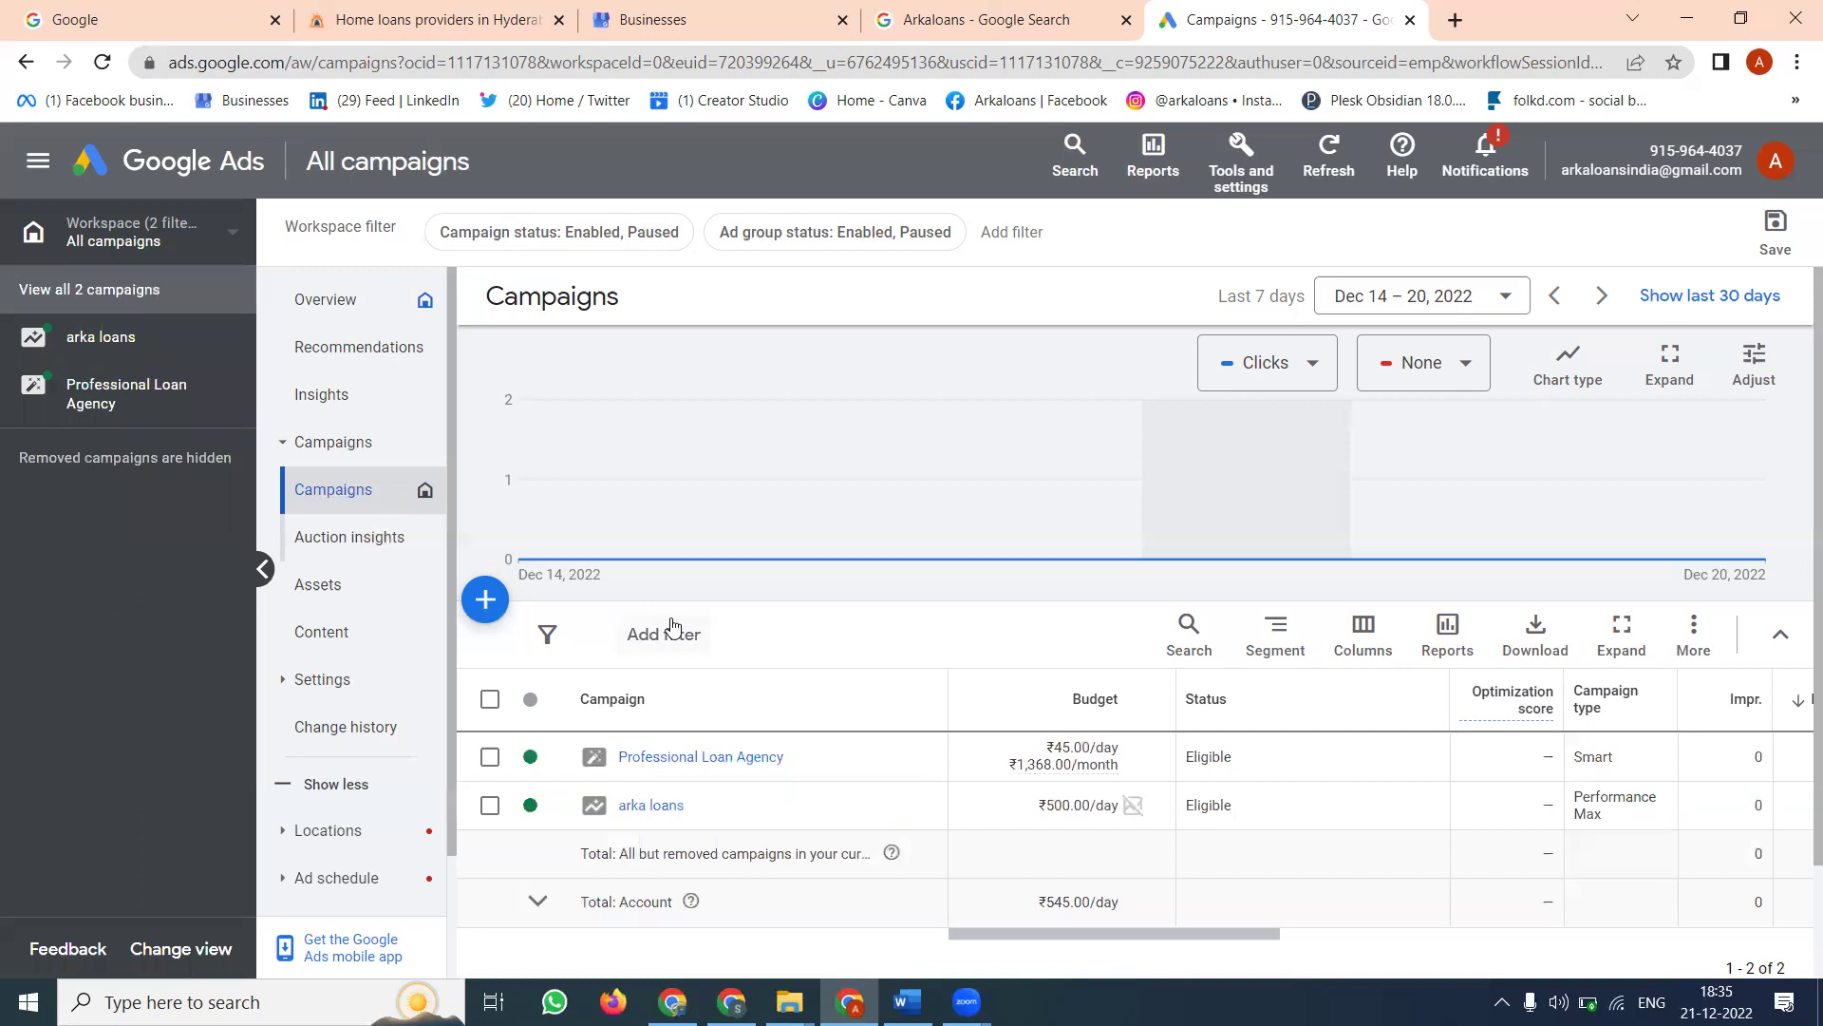
# - View the status options for the Professional Loan Agency campaign and open the arka loans campaign's overview
pyautogui.click(532, 757)
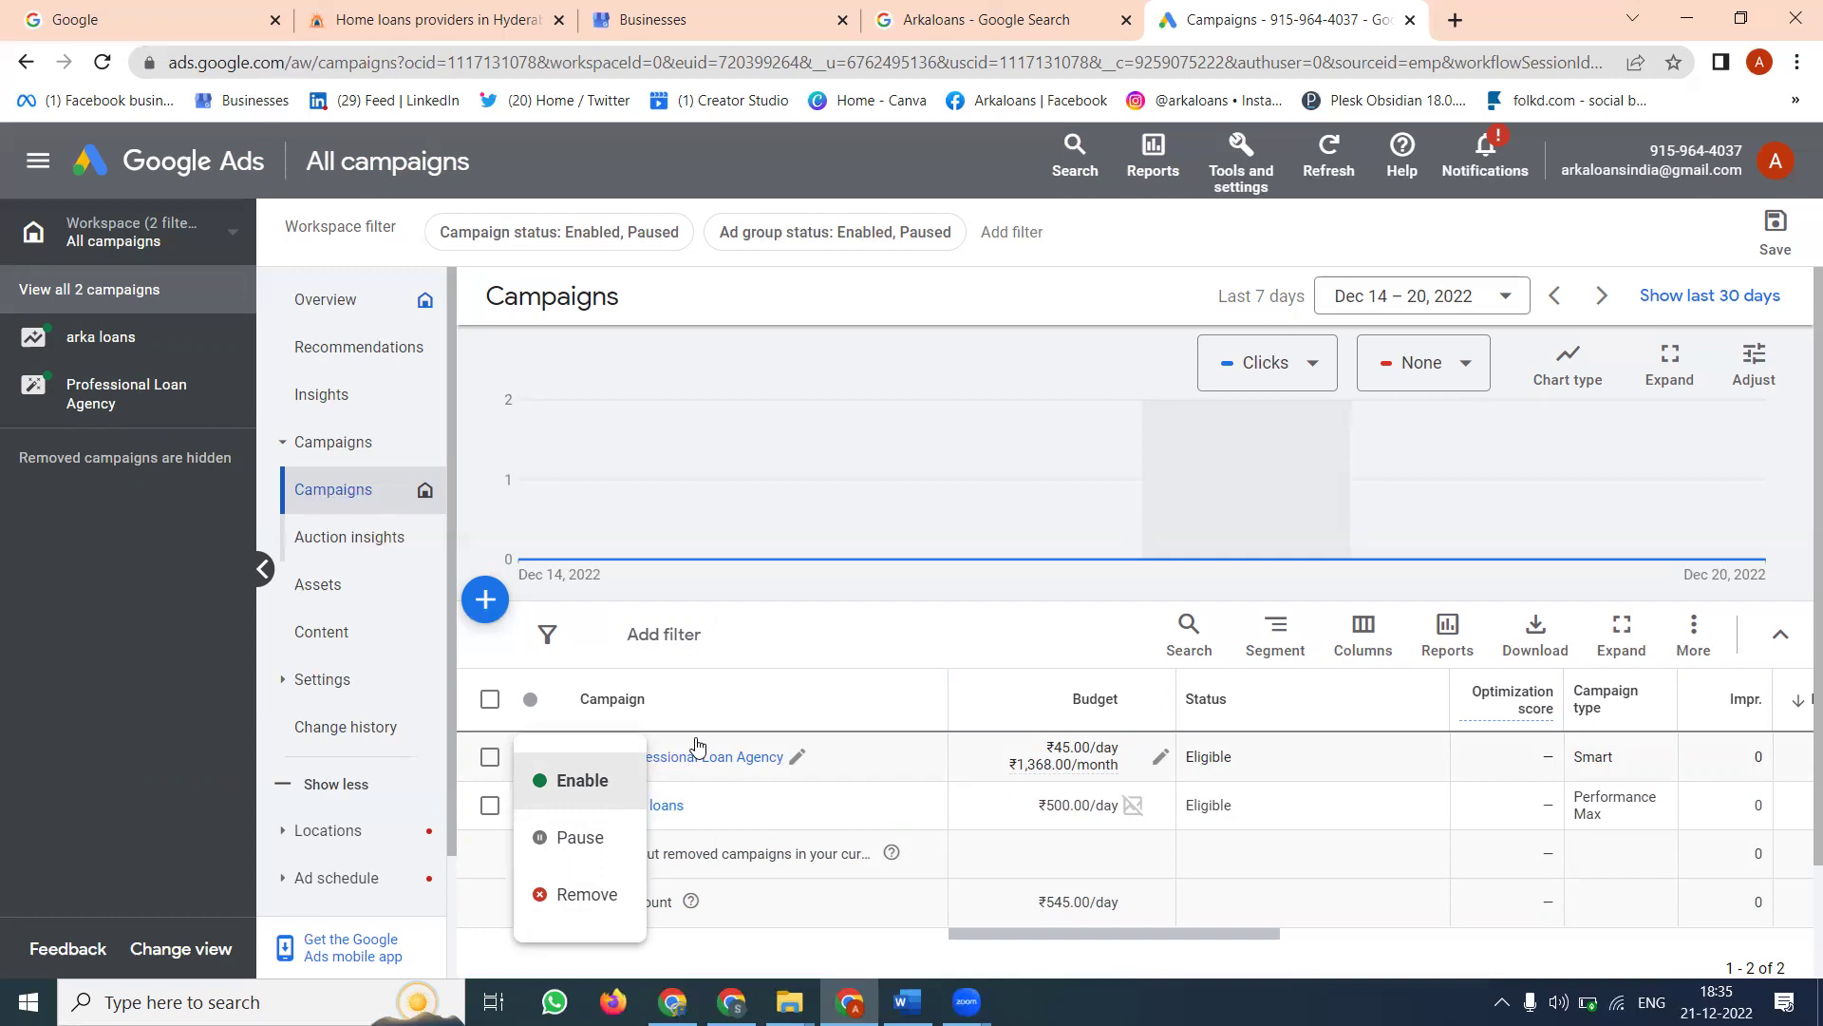
pyautogui.click(676, 805)
pyautogui.click(651, 806)
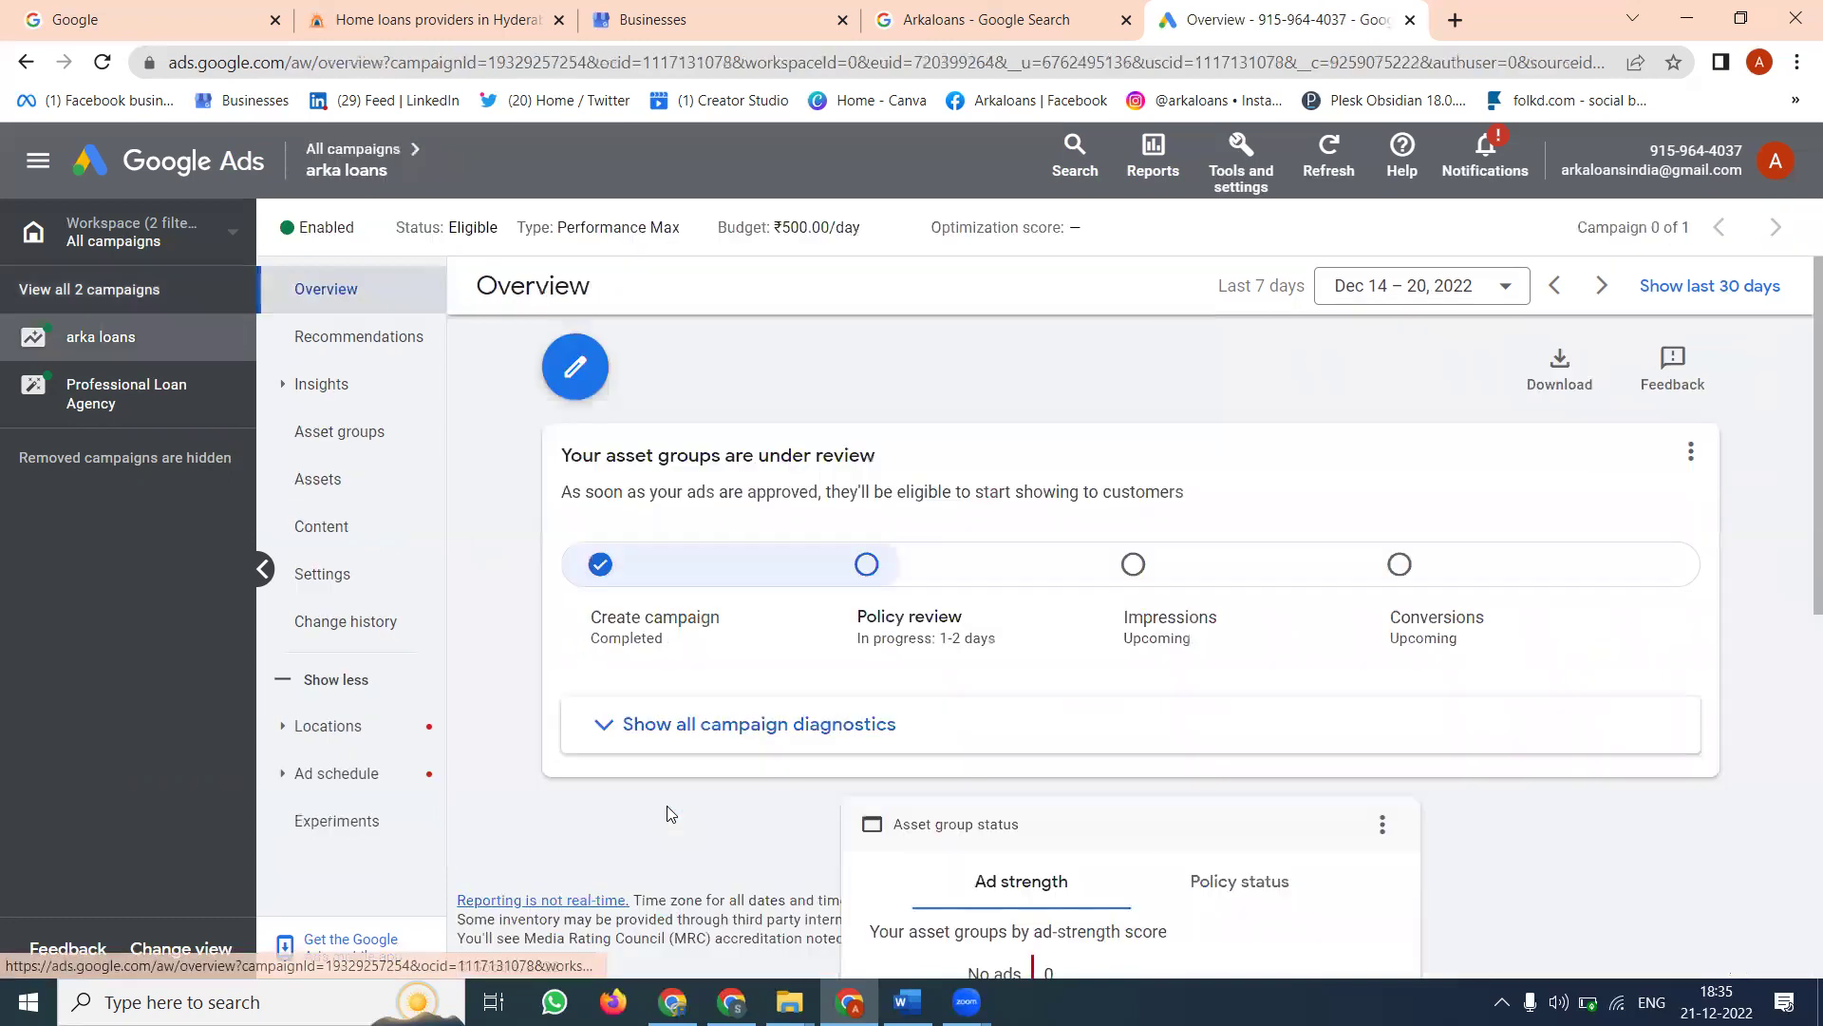
# - Examine the asset group status and asset performance in the arka loans campaign's overview and open its targeted locations
pyautogui.scroll(-3, 708, 564)
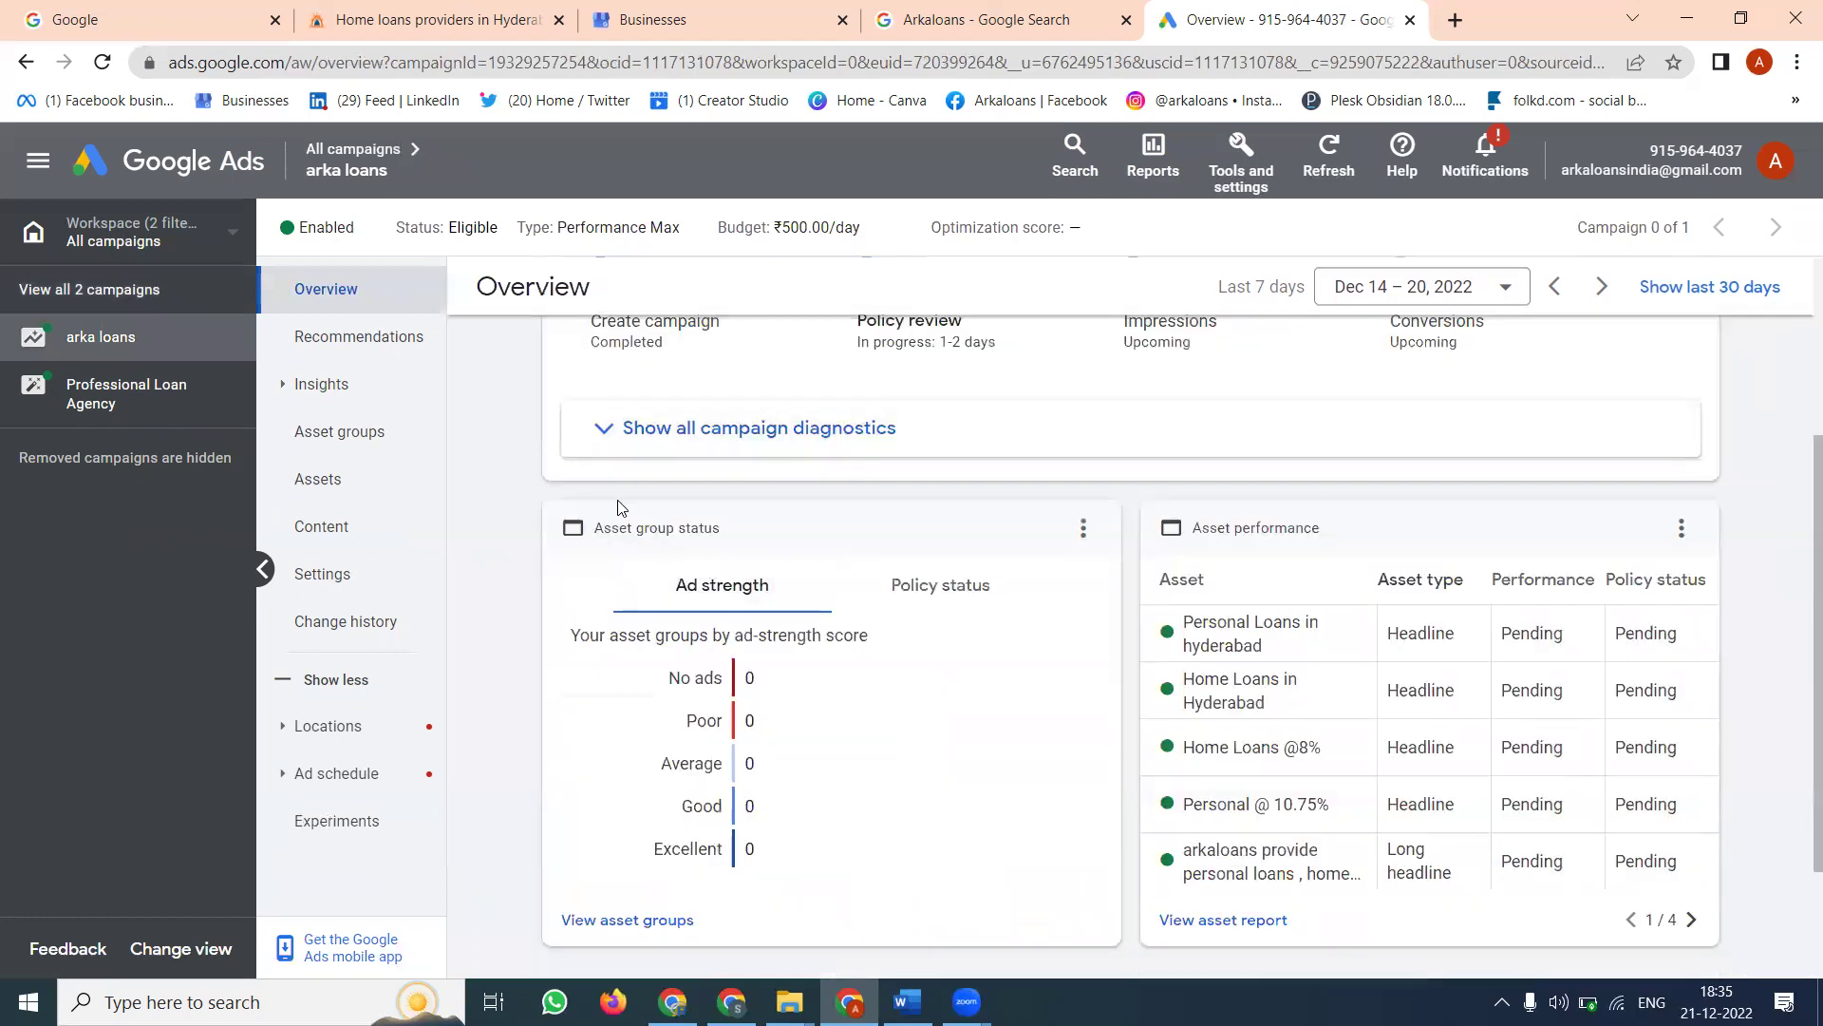
pyautogui.scroll(-2, 626, 480)
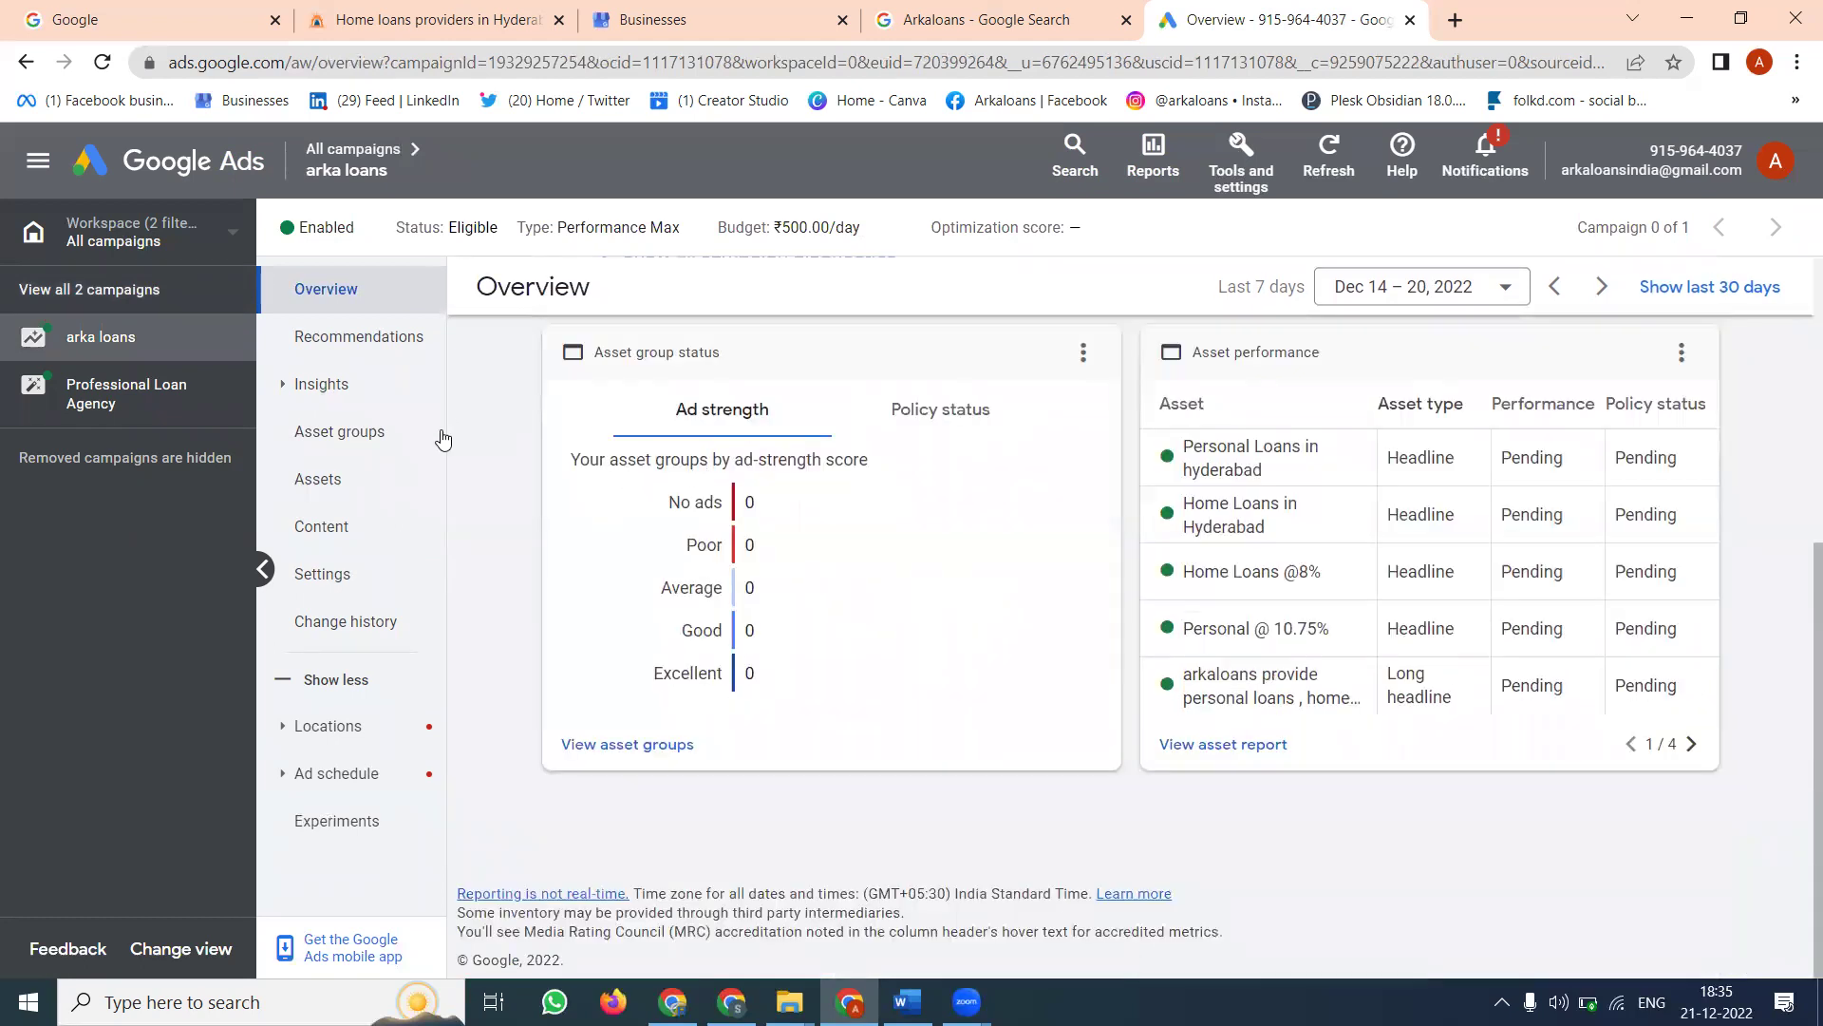
pyautogui.scroll(5, 810, 529)
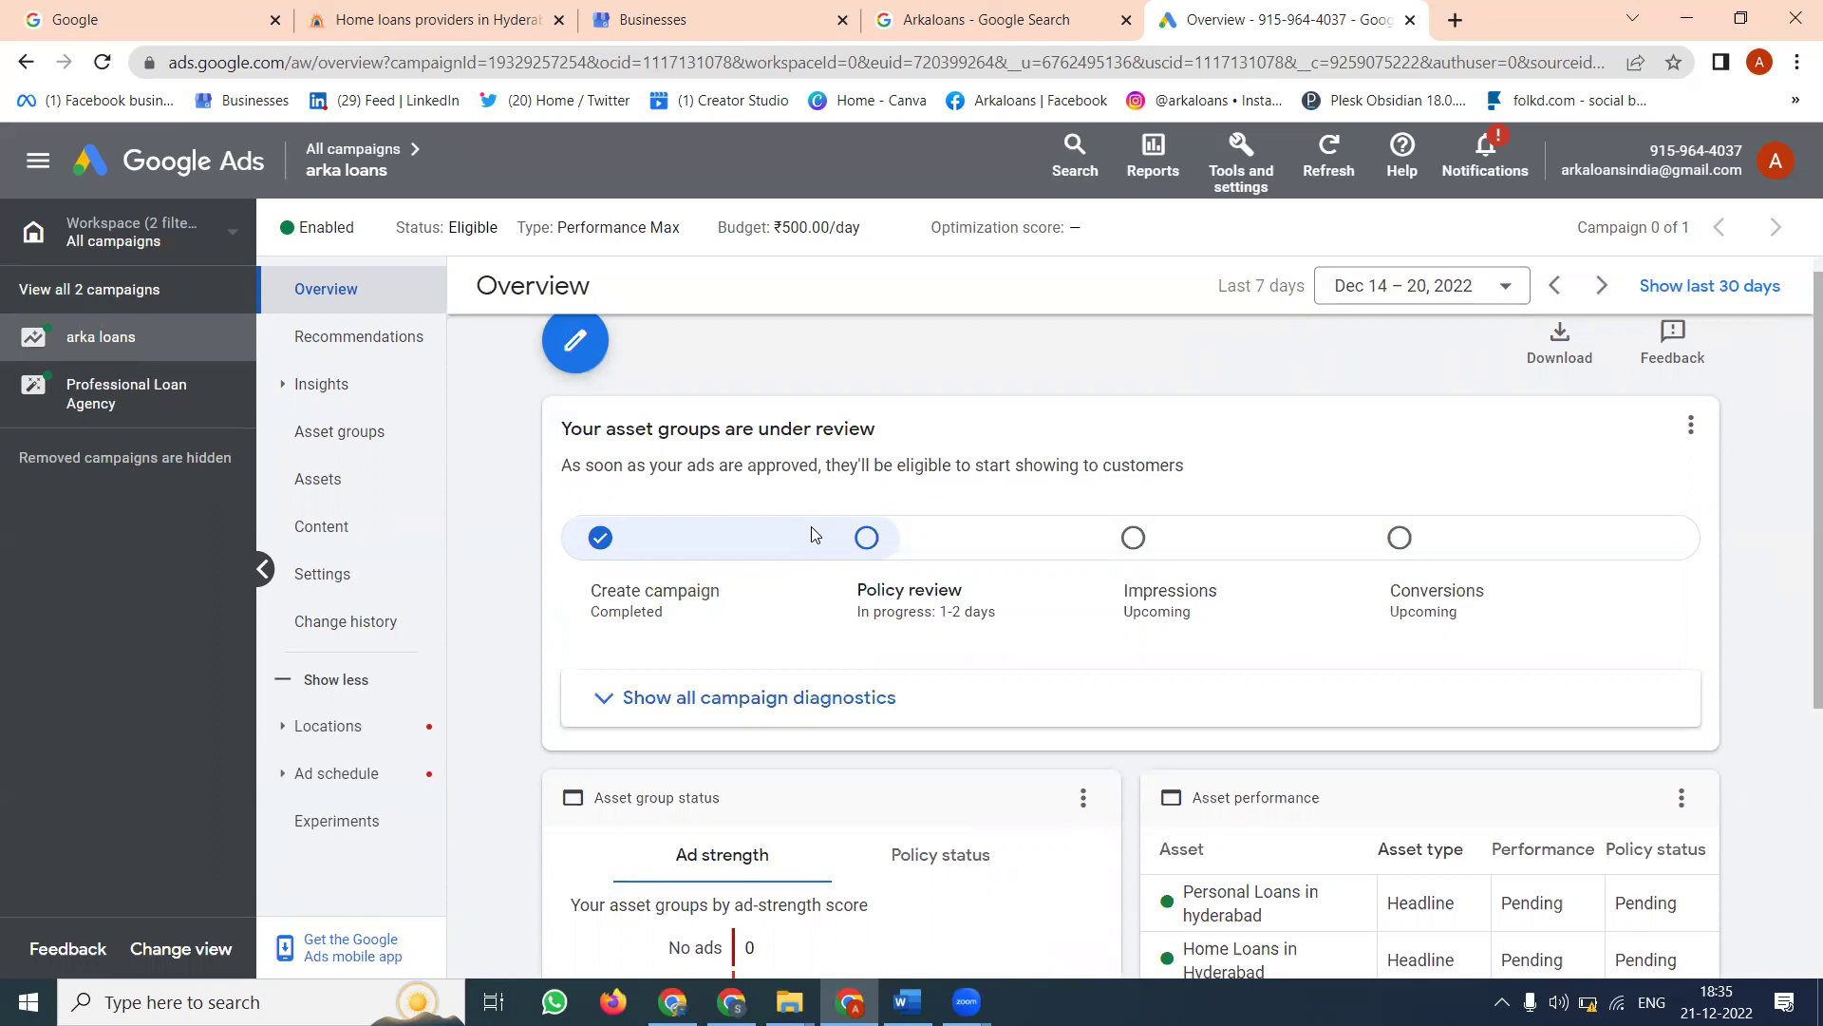
pyautogui.scroll(-5, 980, 541)
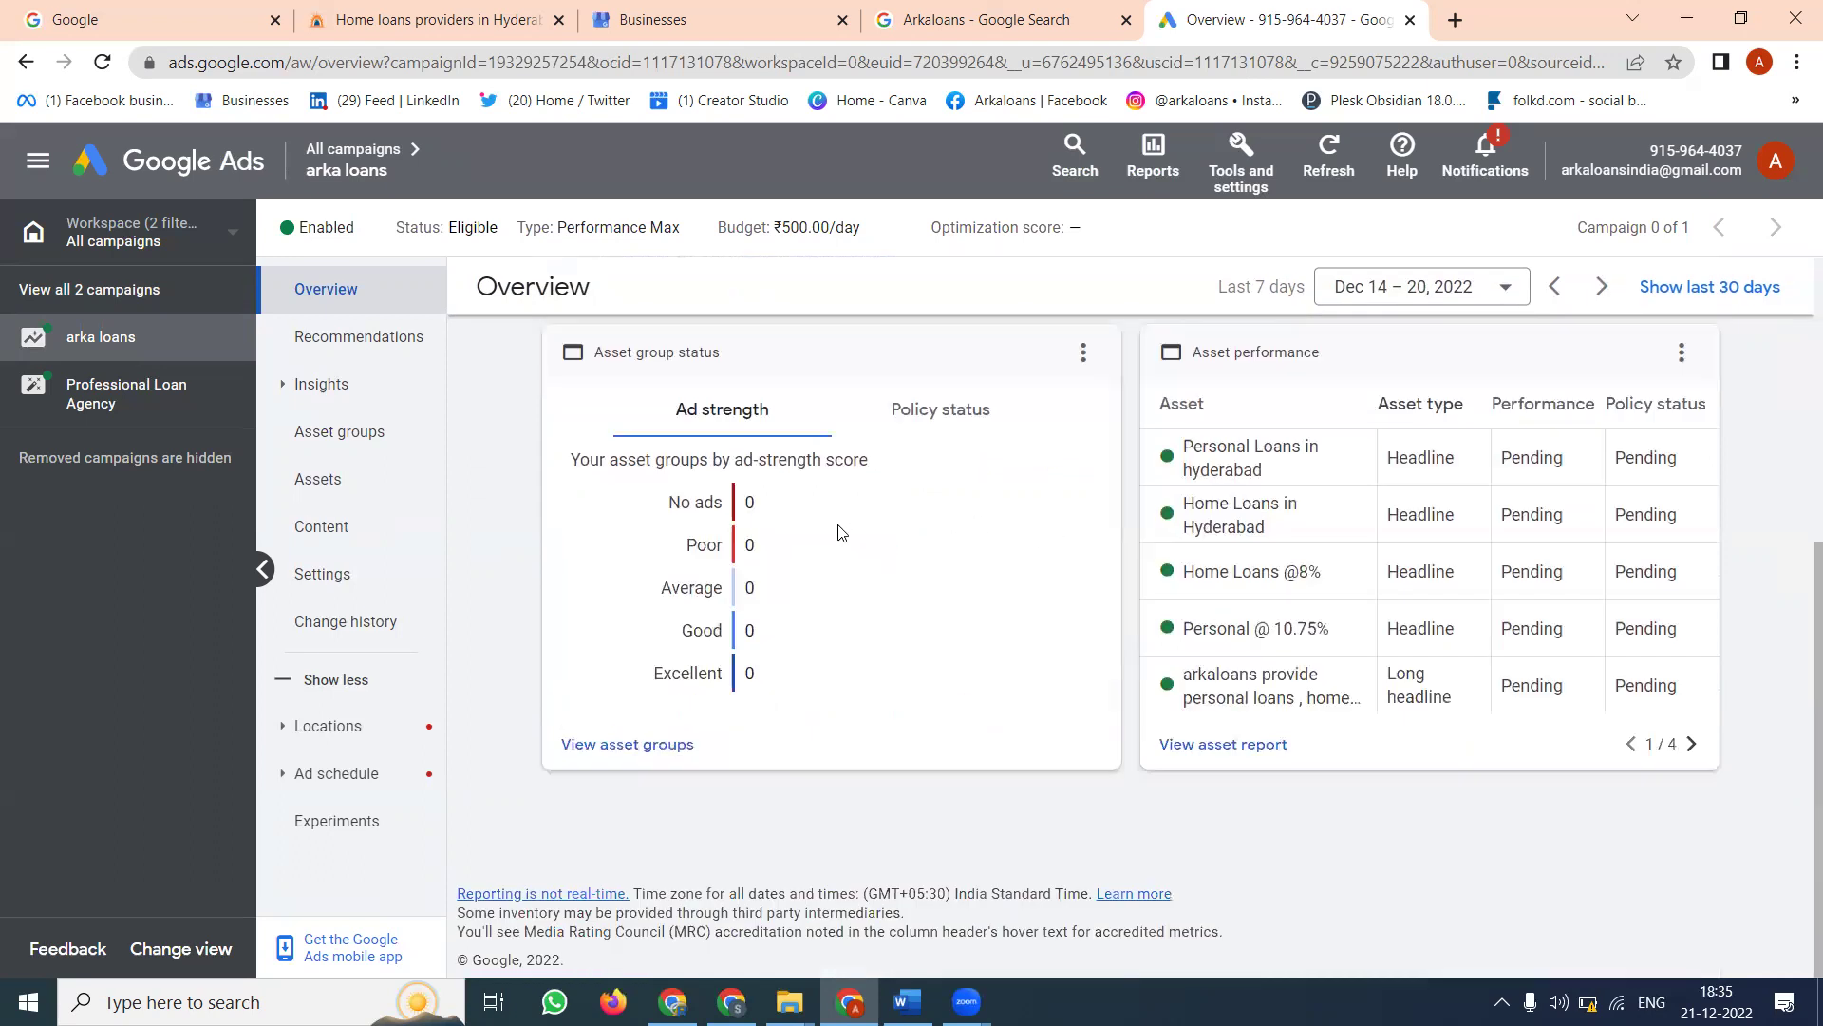
pyautogui.click(329, 728)
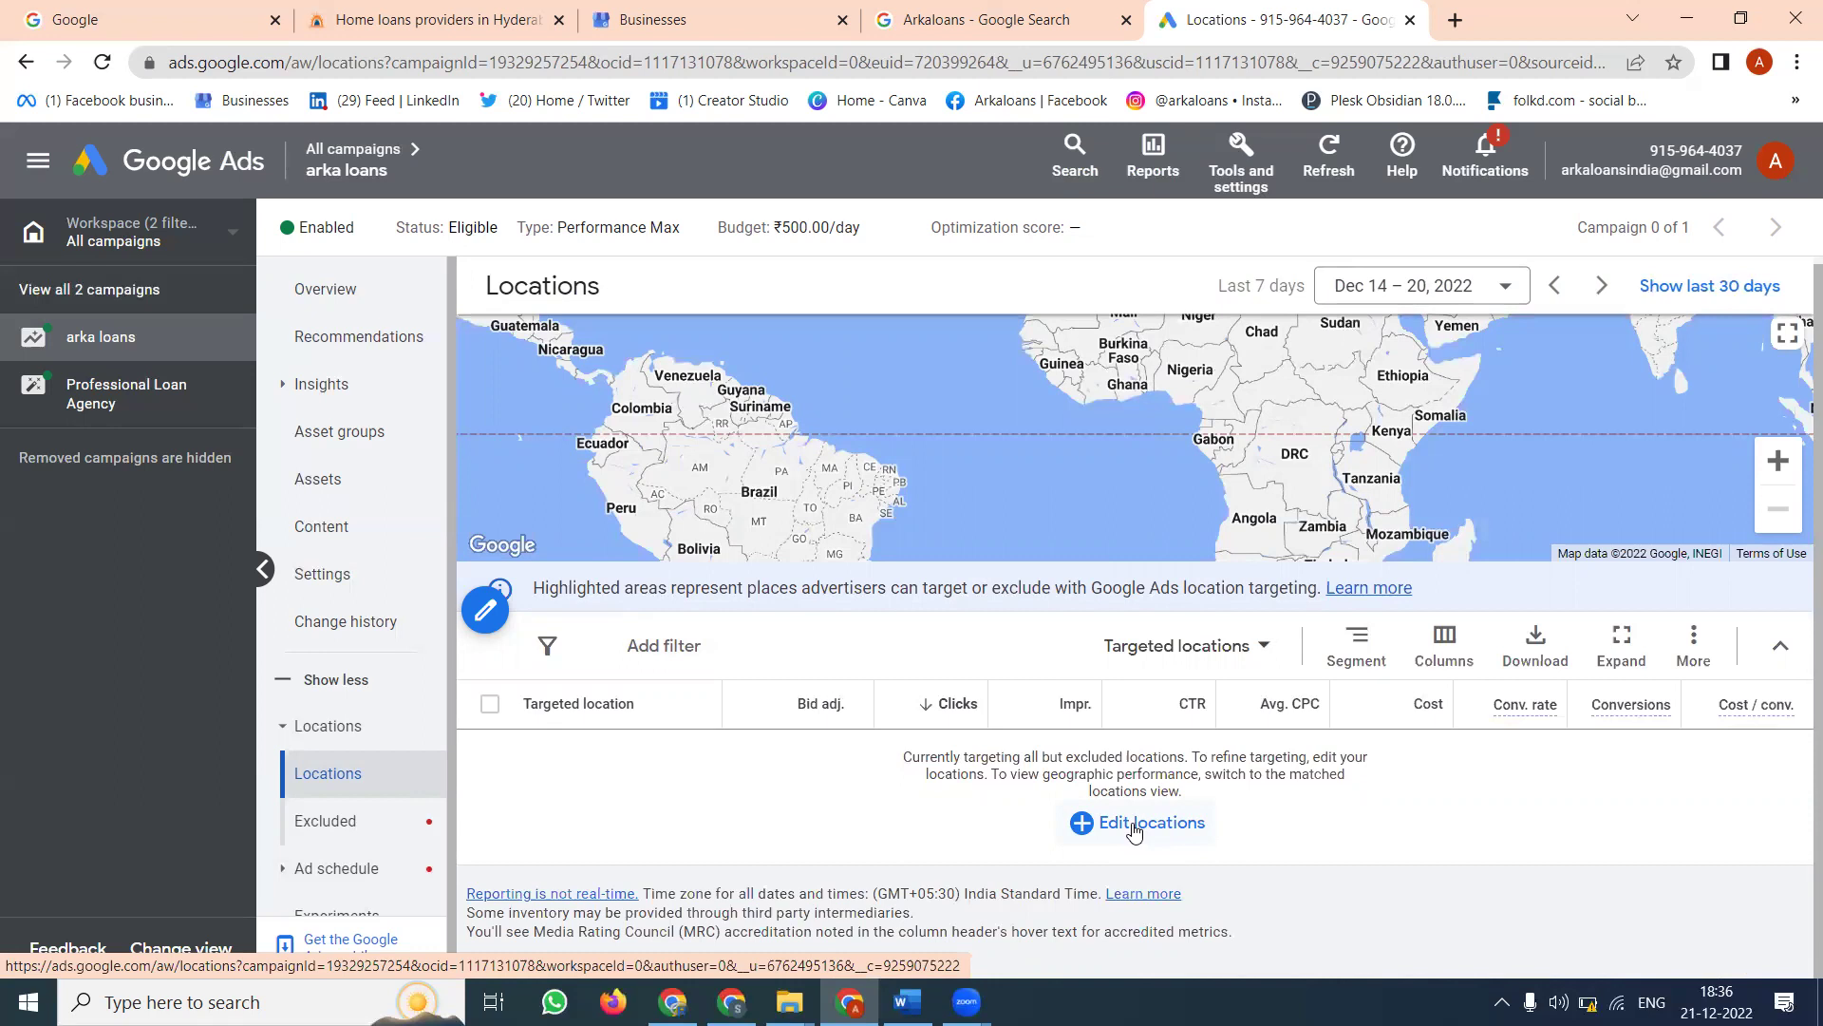
# - View the Arkaloans business profile in the Google search results and switch to the Digital Rakesh channel's videos on YouTube
pyautogui.click(978, 19)
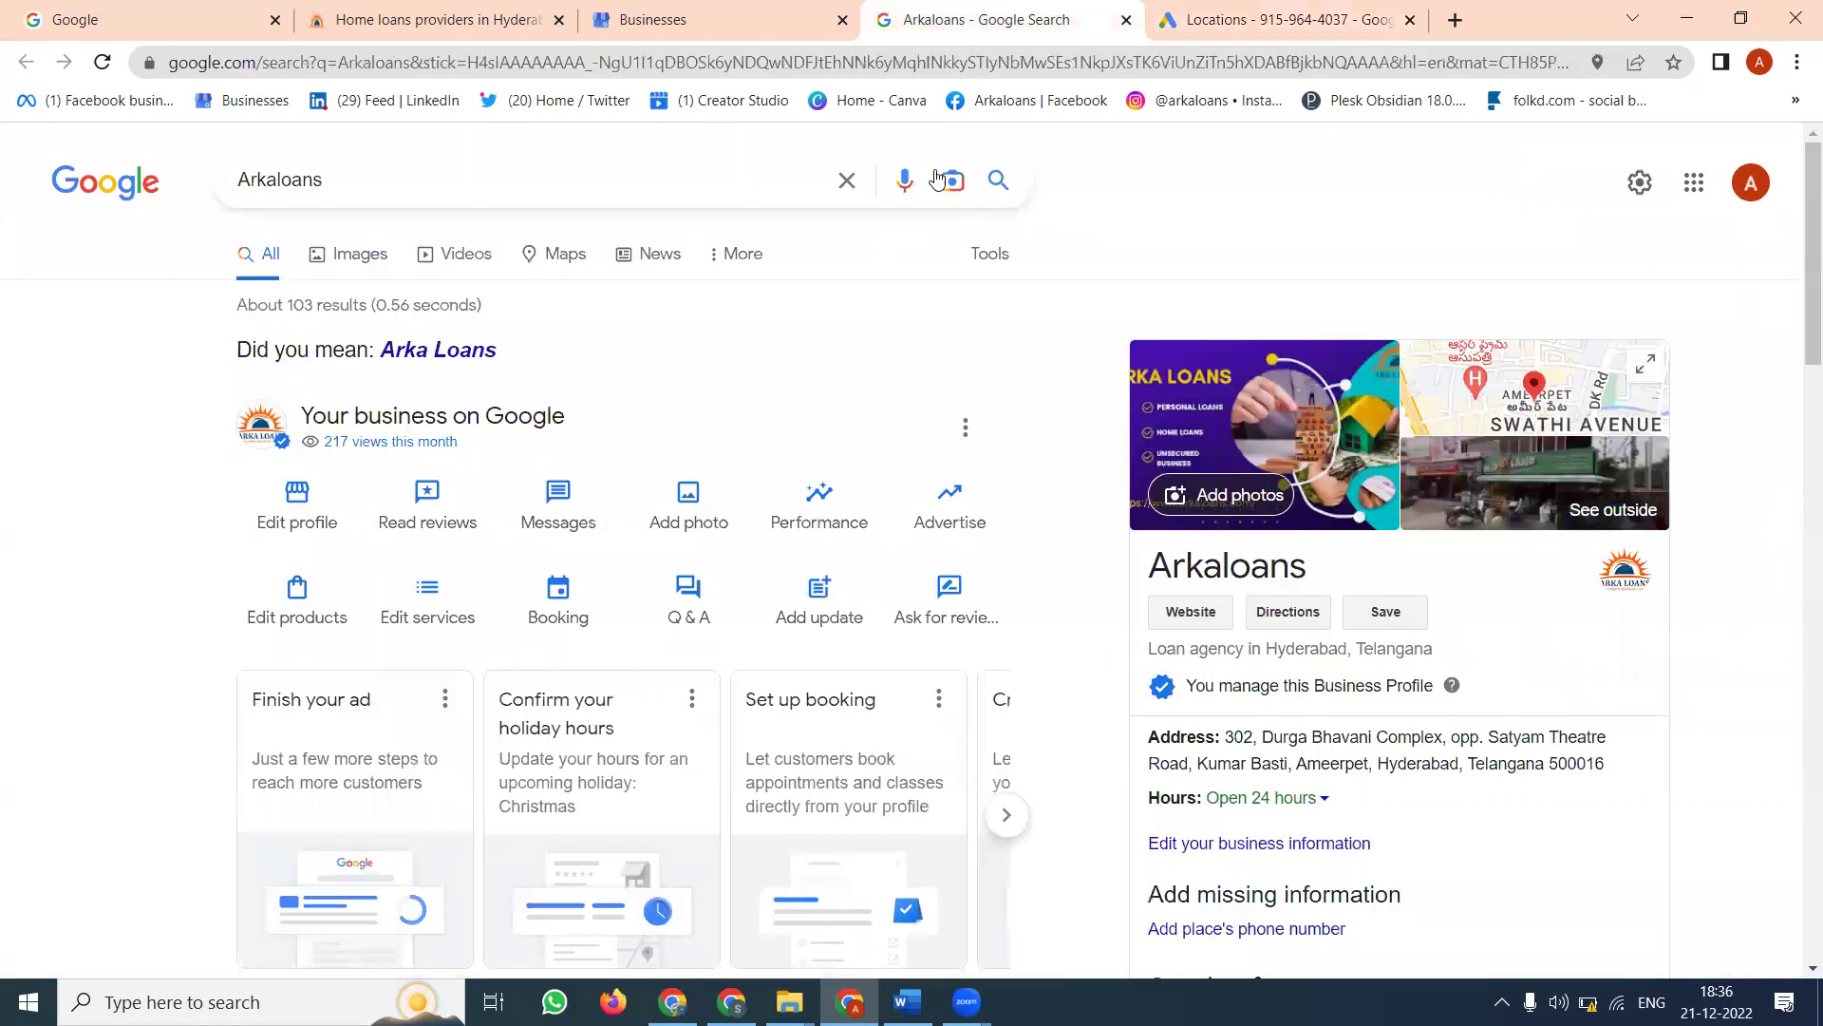
pyautogui.click(1177, 20)
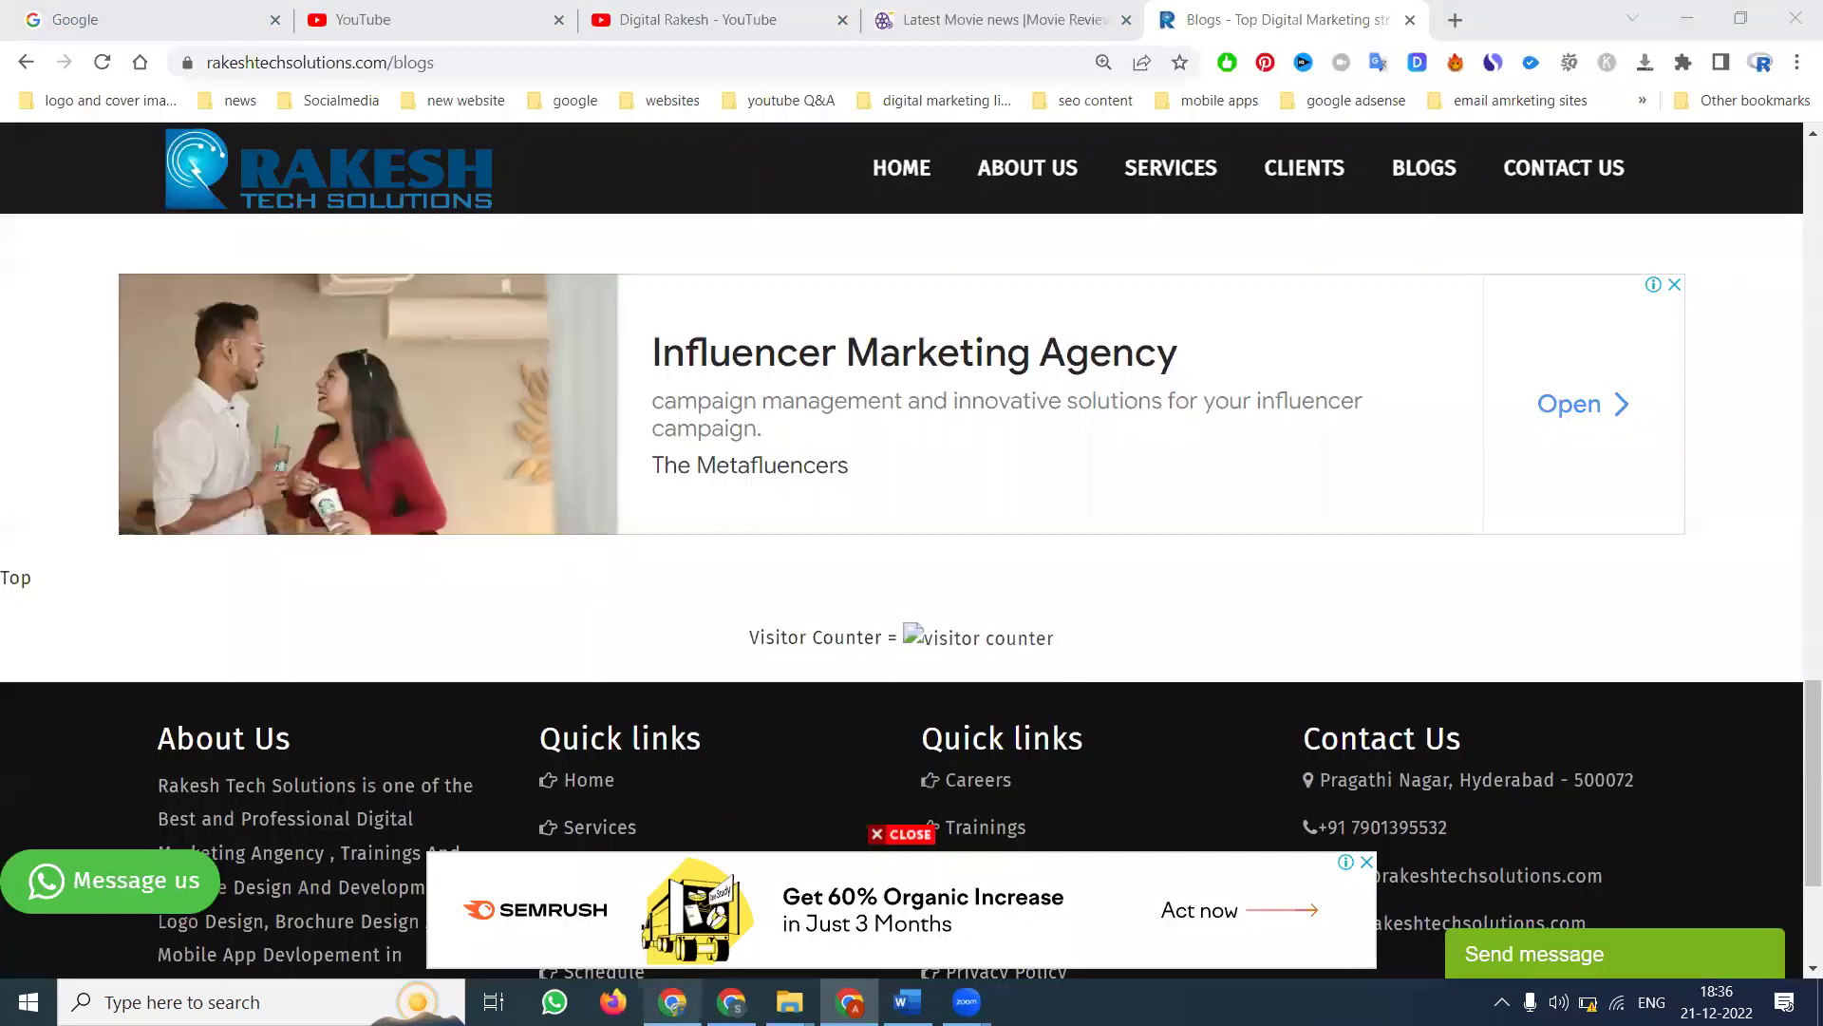
pyautogui.click(679, 11)
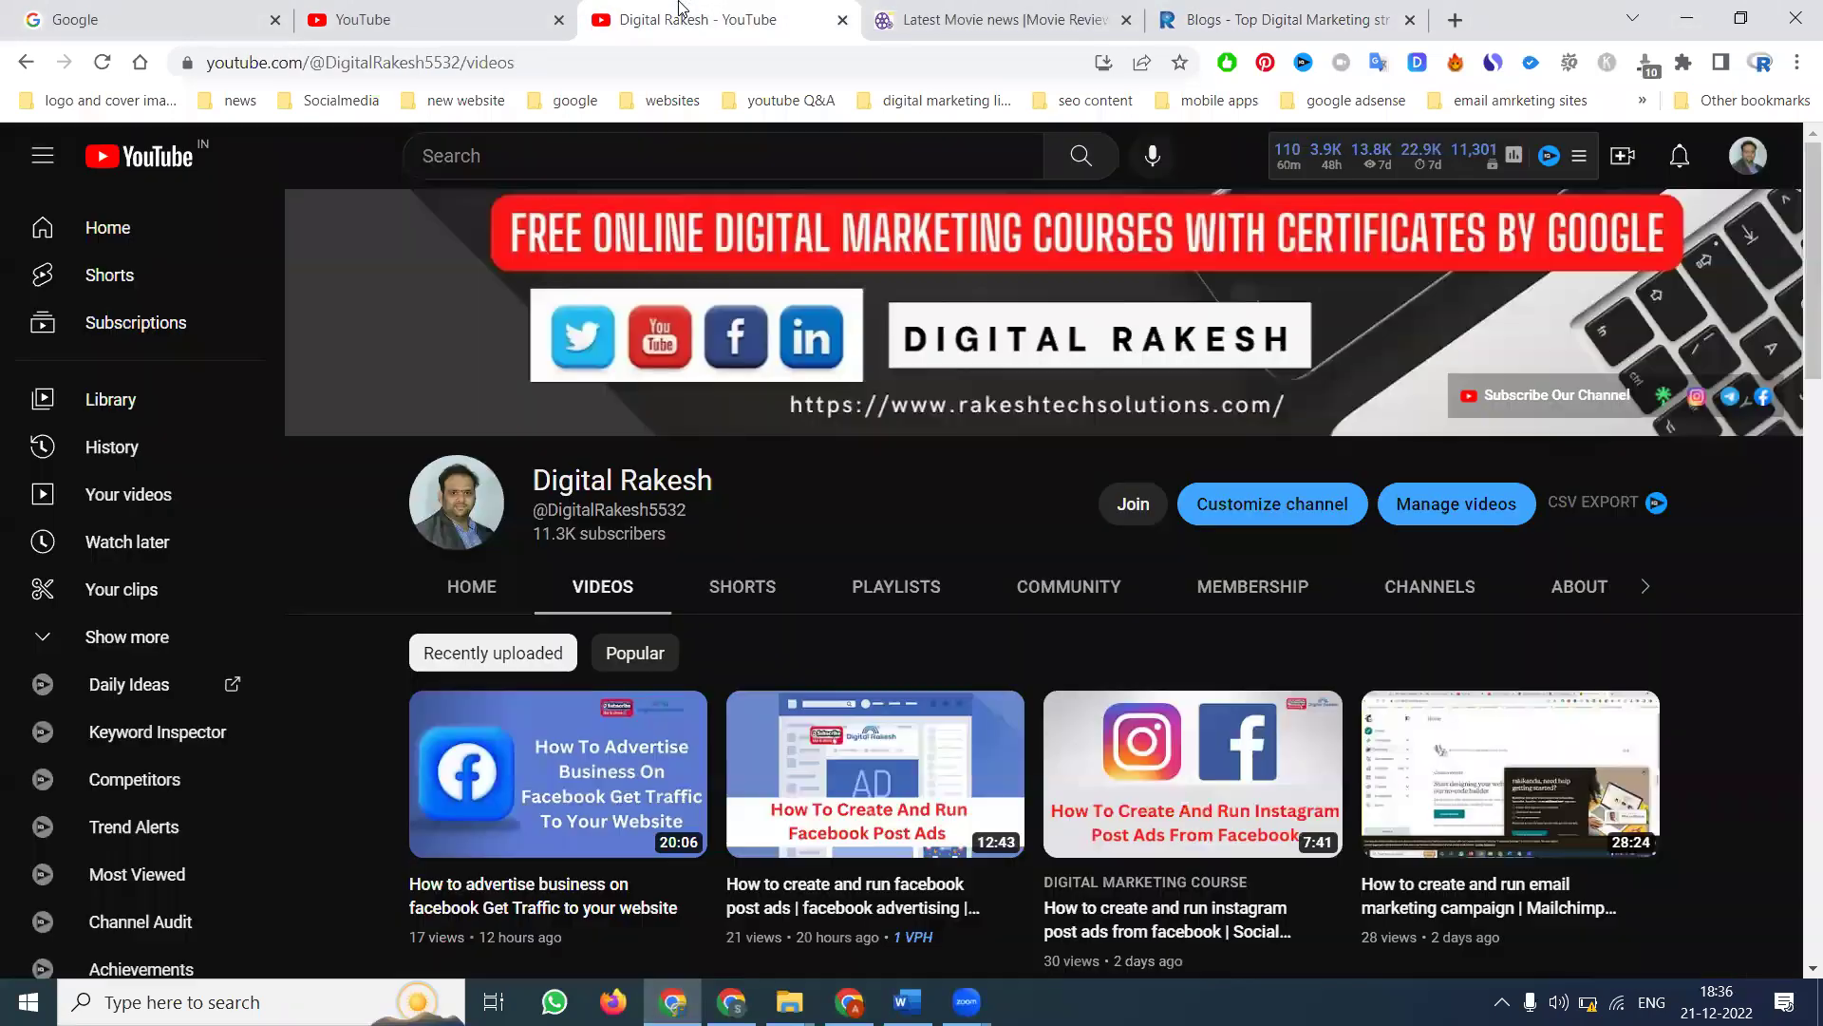